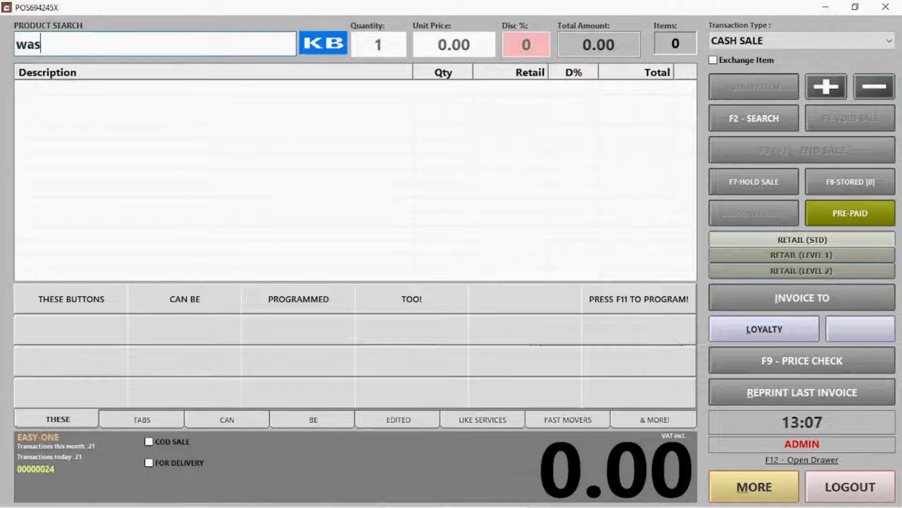
# Search the products for wash and add WASH to the cash sale
pyautogui.write('h')
pyautogui.press('Return')
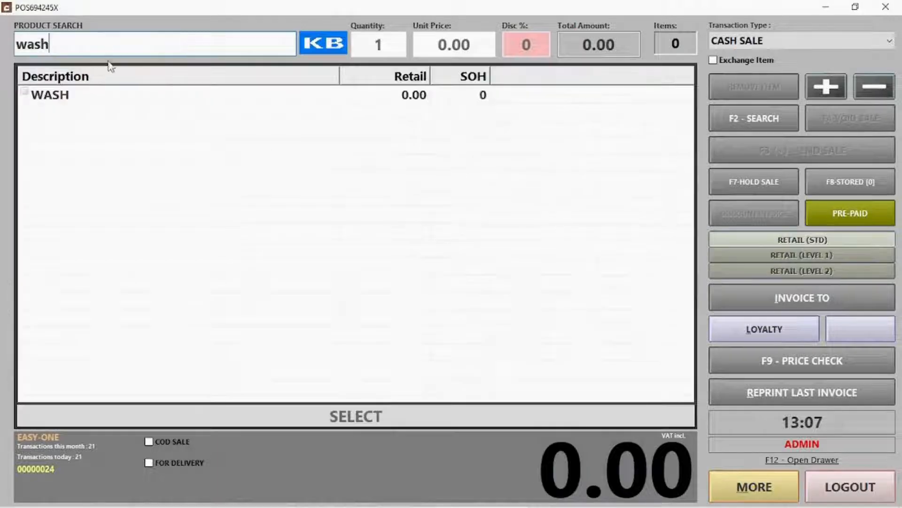
pyautogui.doubleClick(97, 99)
pyautogui.press('Return')
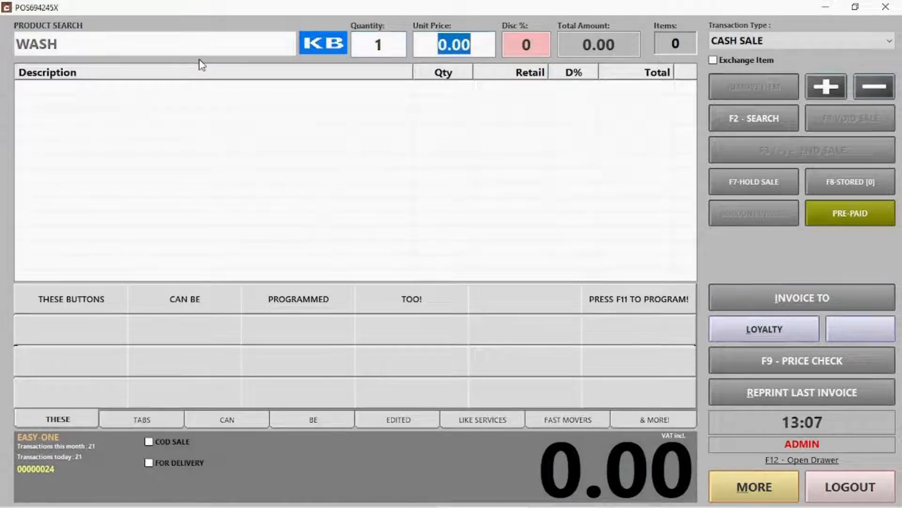
pyautogui.press('Return')
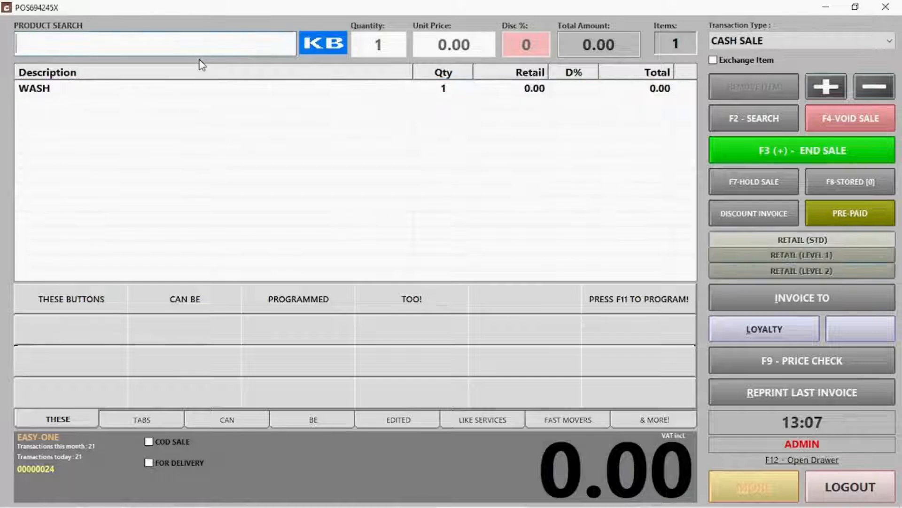
# Add a second WASH by typing 'wa' on the on-screen keyboard
pyautogui.click(324, 44)
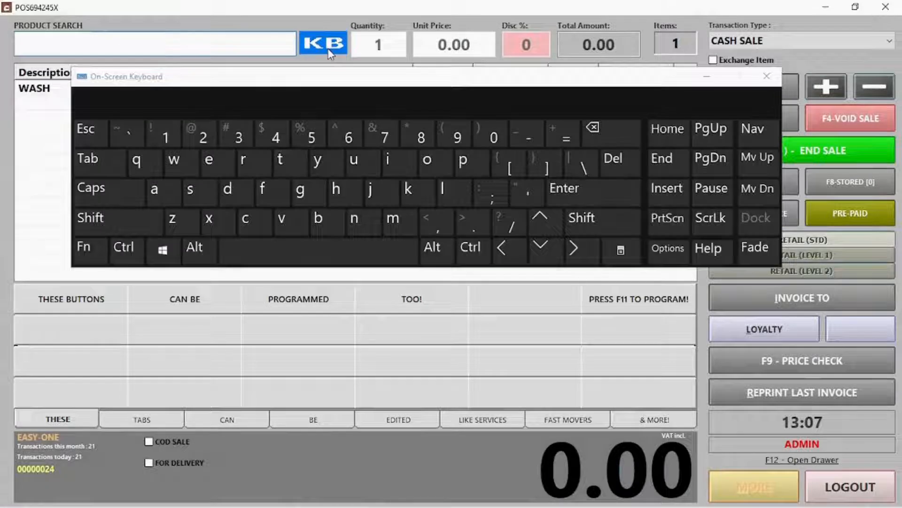
pyautogui.click(174, 159)
pyautogui.click(162, 181)
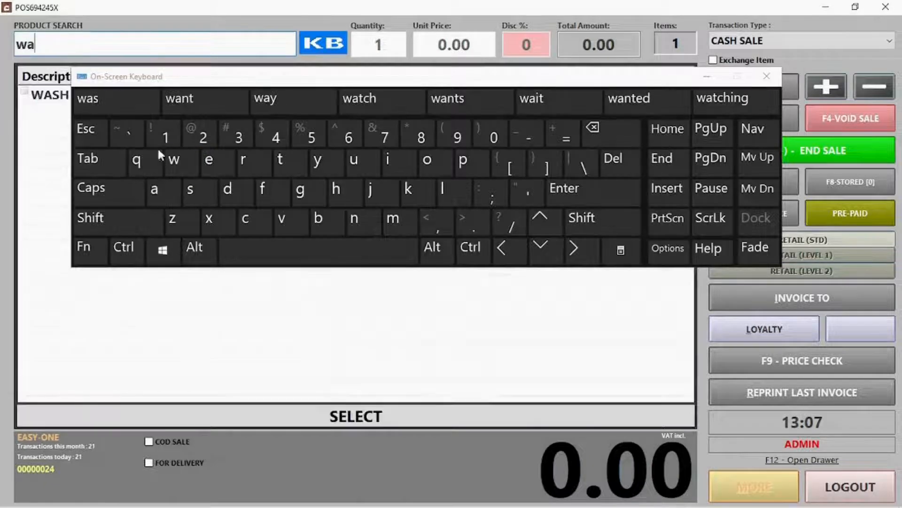
pyautogui.click(60, 96)
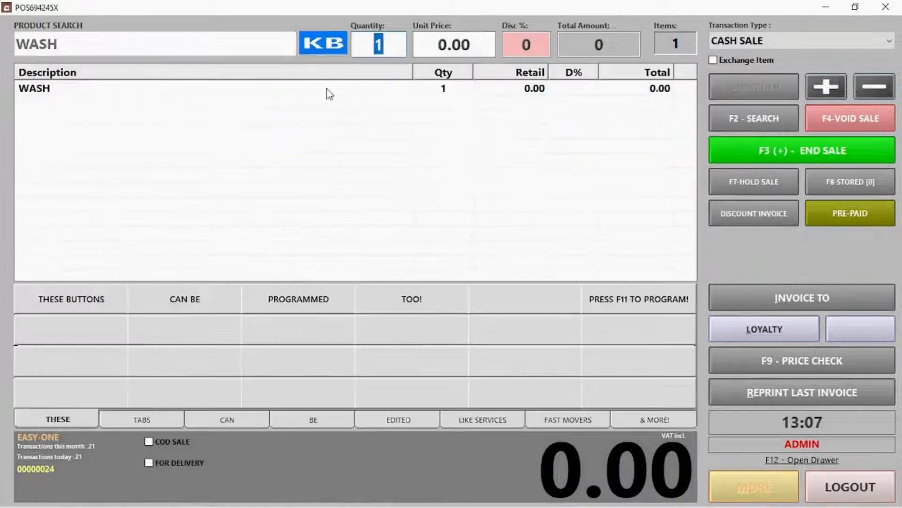
pyautogui.press('Return')
pyautogui.press('Return')
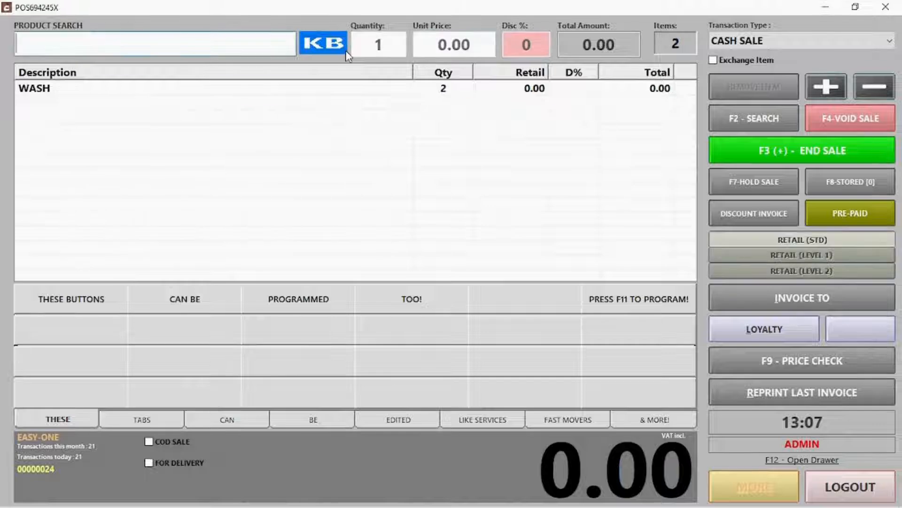
# Add OMO at 30.00 to the sale via PLU 000006
pyautogui.click(91, 38)
pyautogui.write('000006')
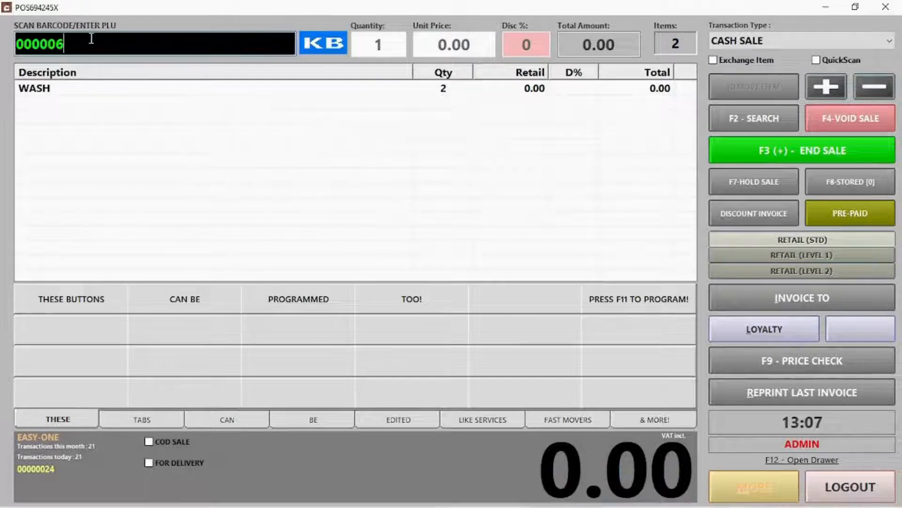
pyautogui.press('Return')
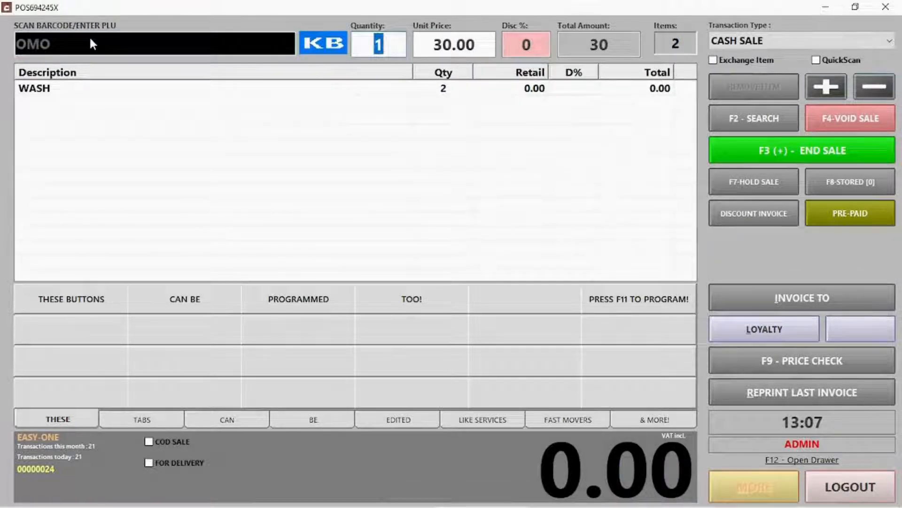
pyautogui.press('Return')
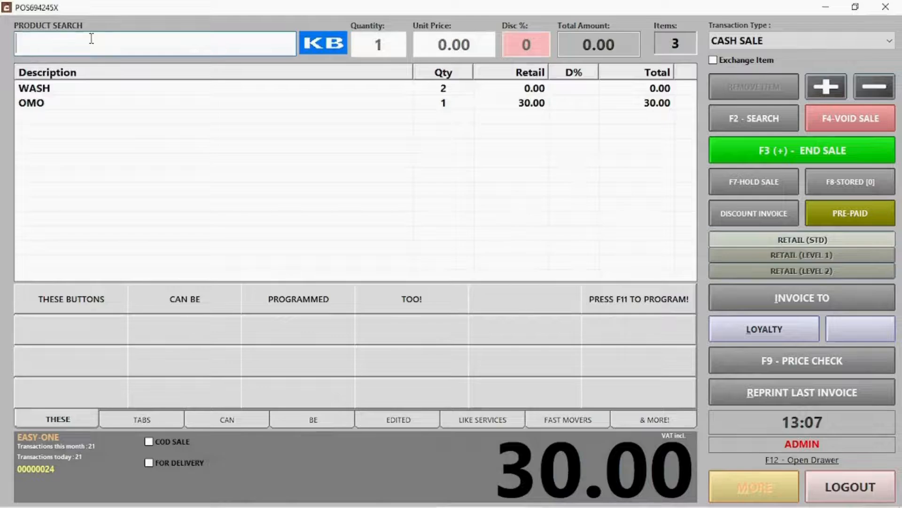
# Turn on QuickScan and add a second OMO with code 000006
pyautogui.click(742, 121)
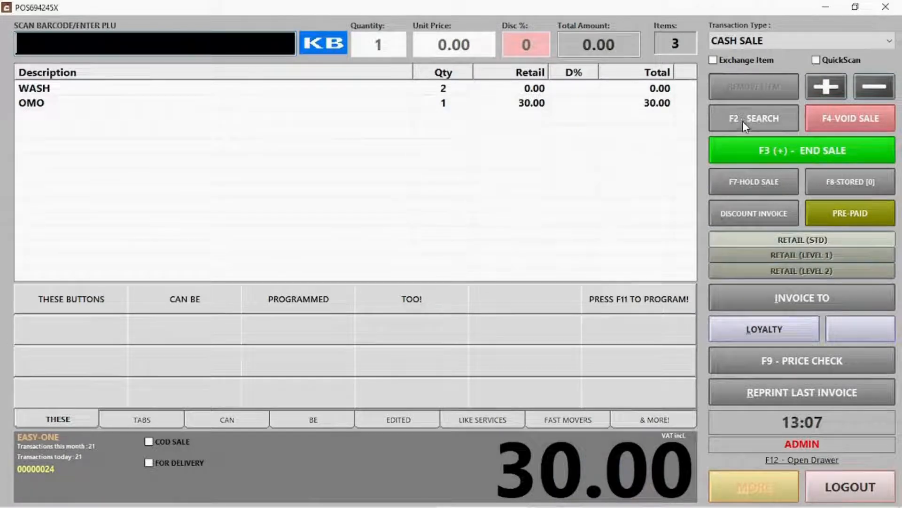
pyautogui.click(817, 60)
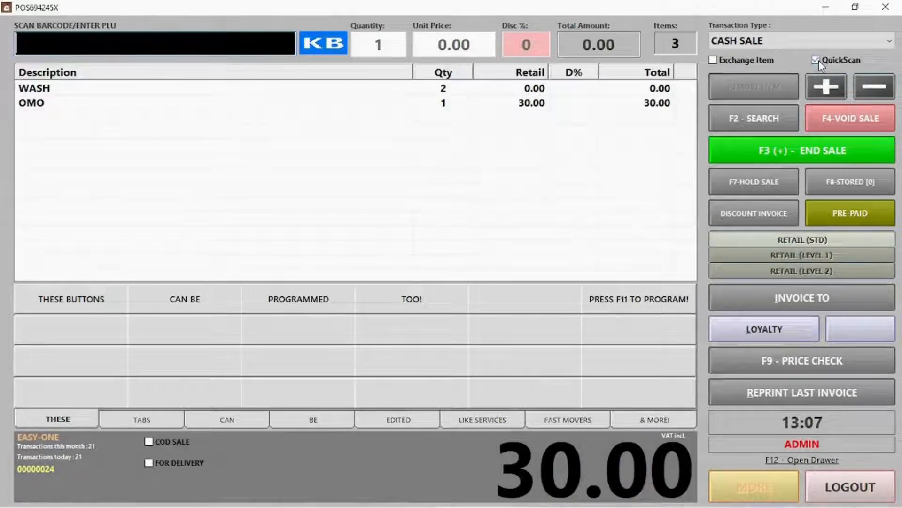
pyautogui.write('000006')
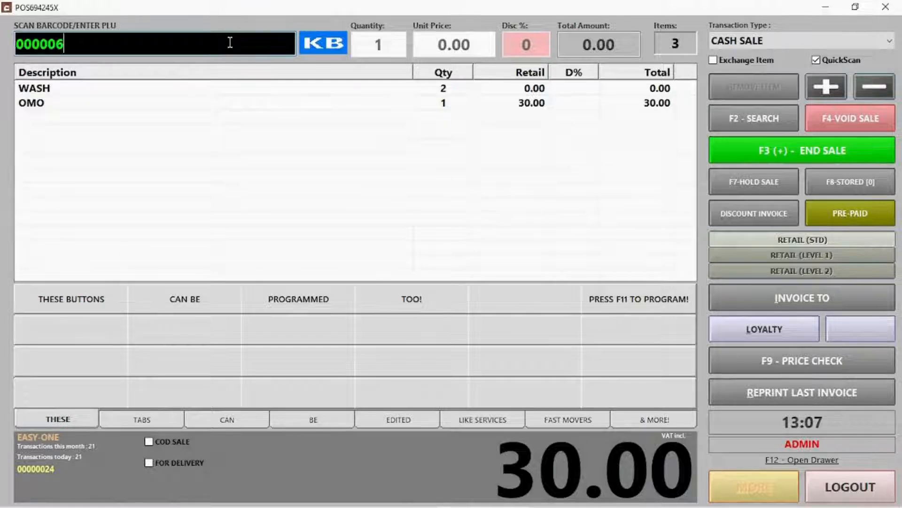
pyautogui.press('Return')
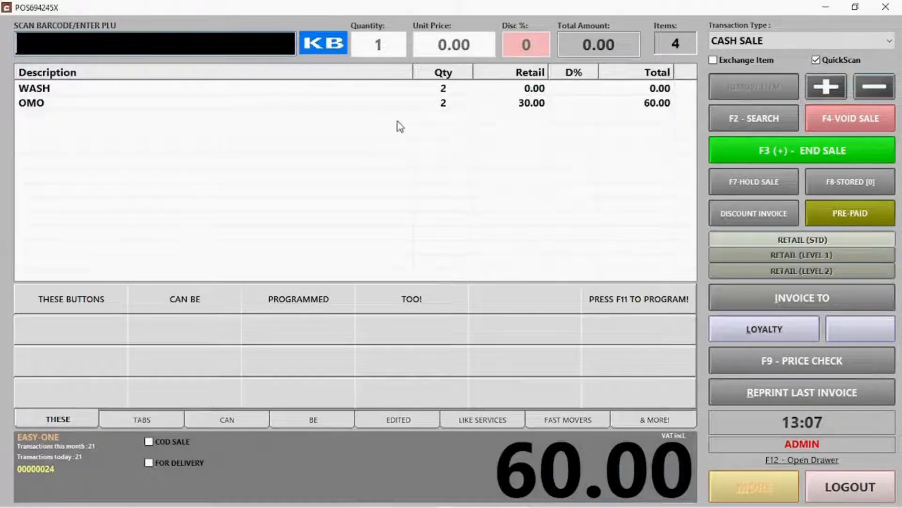
pyautogui.click(475, 176)
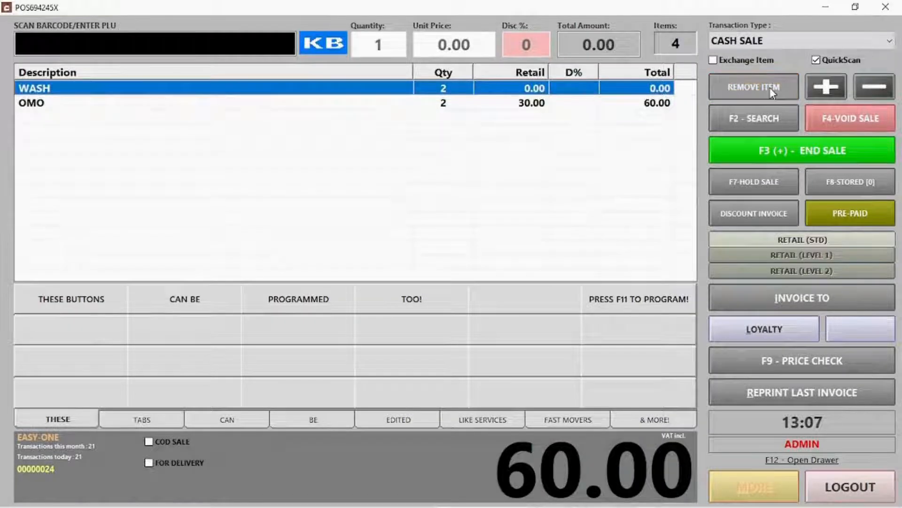
# Remove WASH, raise OMO's quantity and lower it back to 2, then void the entire sale
pyautogui.click(767, 85)
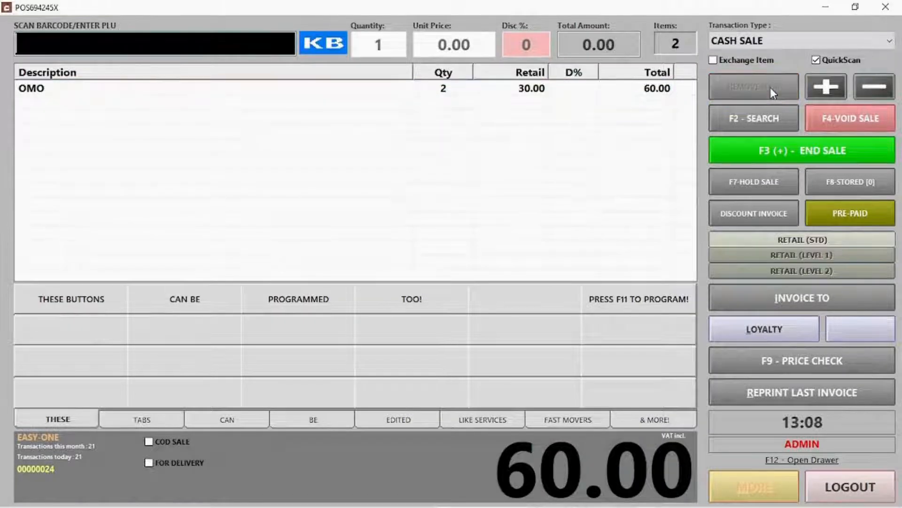
pyautogui.click(459, 94)
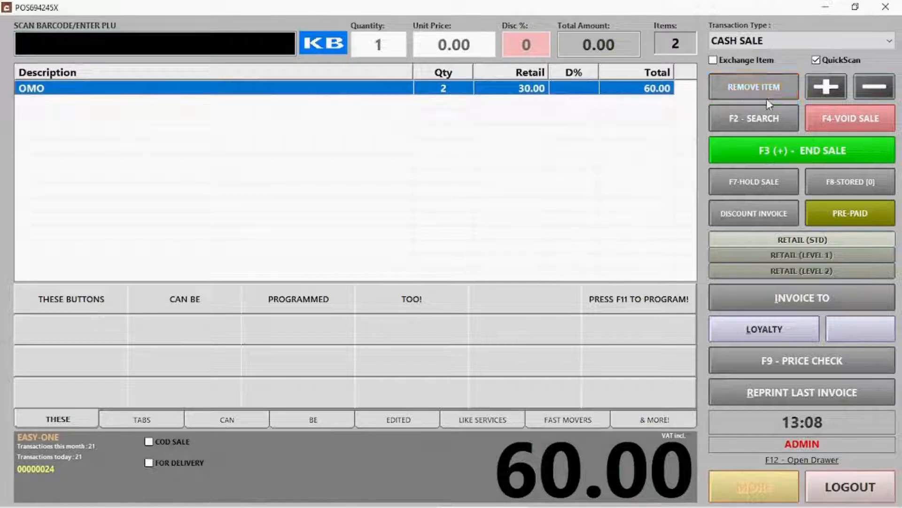
pyautogui.click(817, 87)
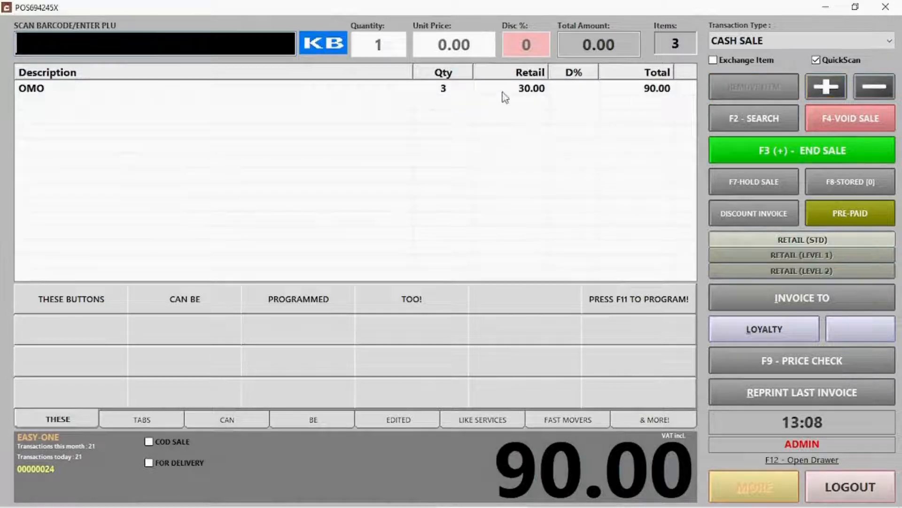
pyautogui.click(444, 91)
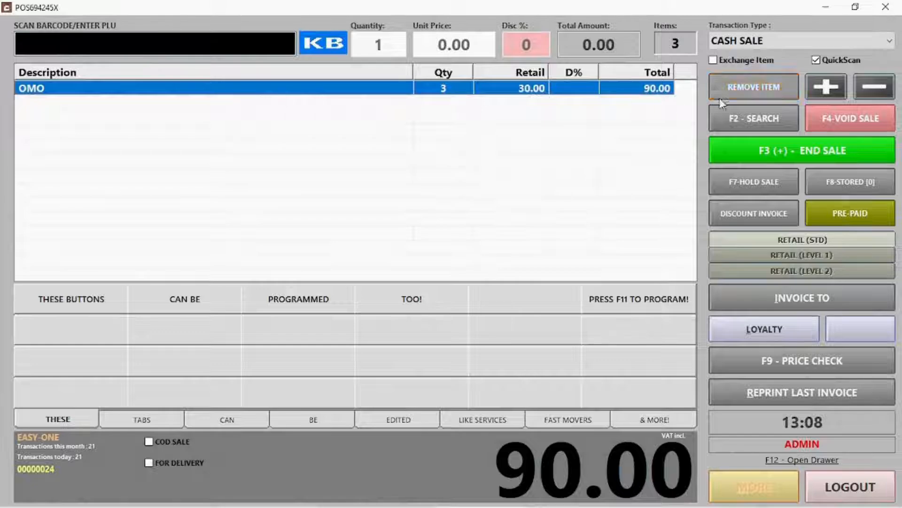
pyautogui.click(867, 94)
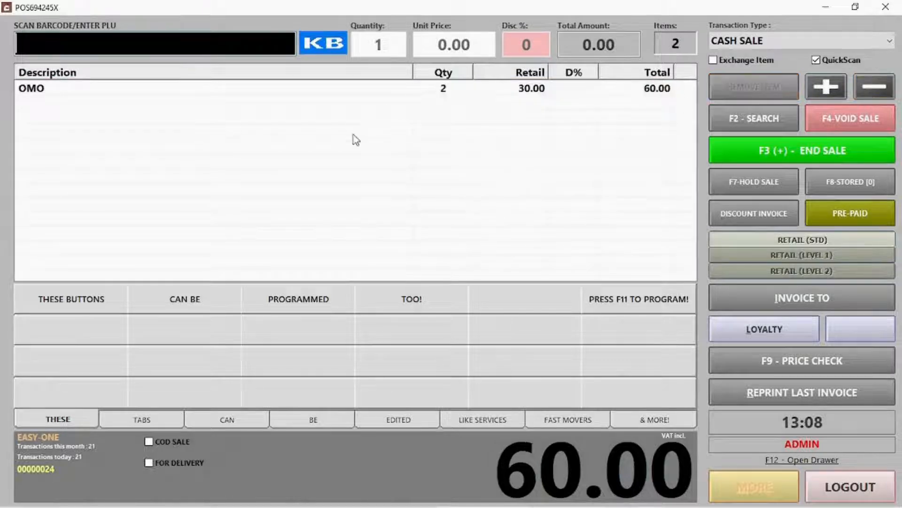
pyautogui.click(848, 131)
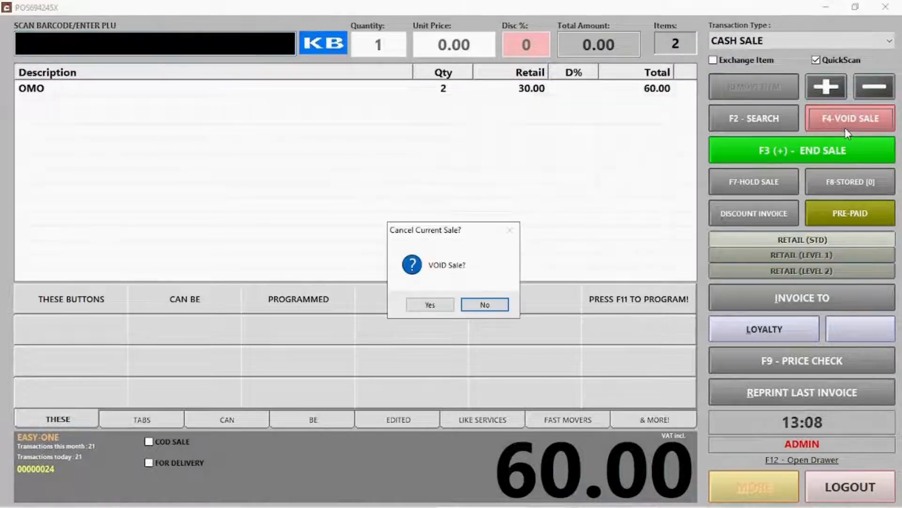
pyautogui.click(429, 304)
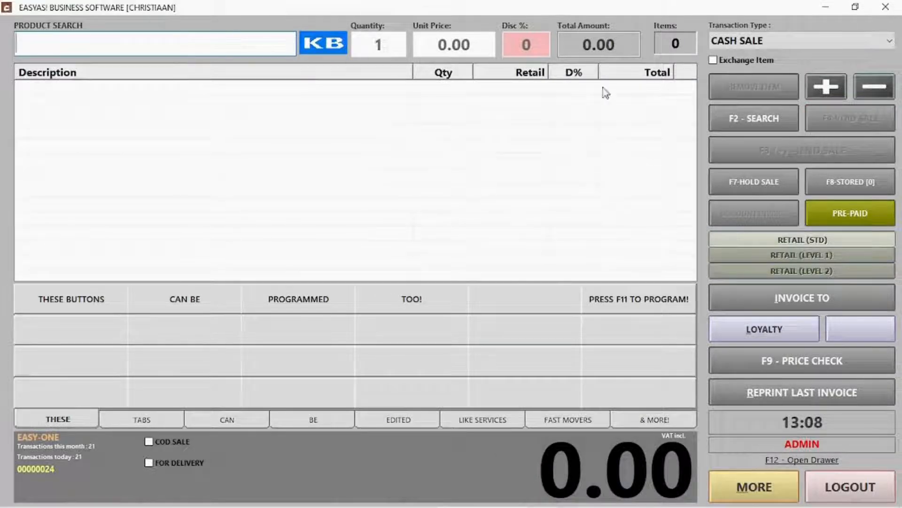
# Ring up OMO with PLU 000006 and hold the sale without a stub
pyautogui.press('F2')
pyautogui.write('000006')
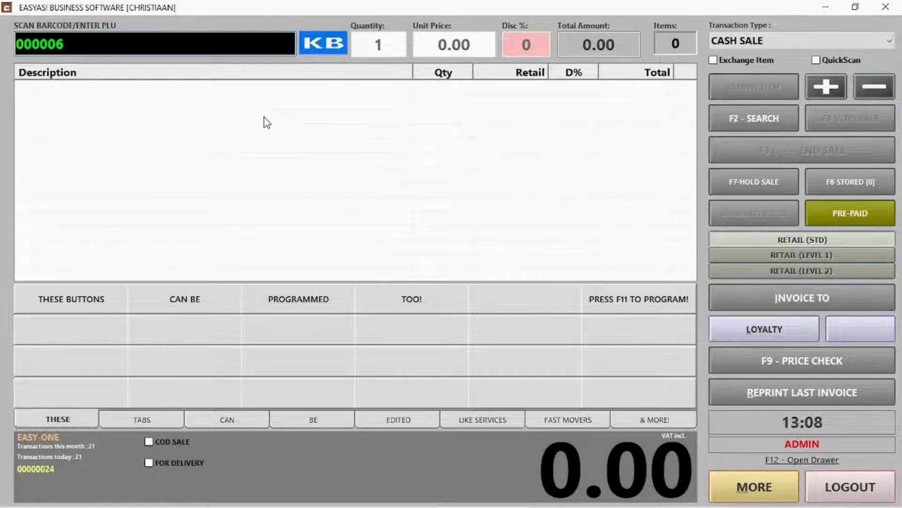
pyautogui.press('Return')
pyautogui.press('Return')
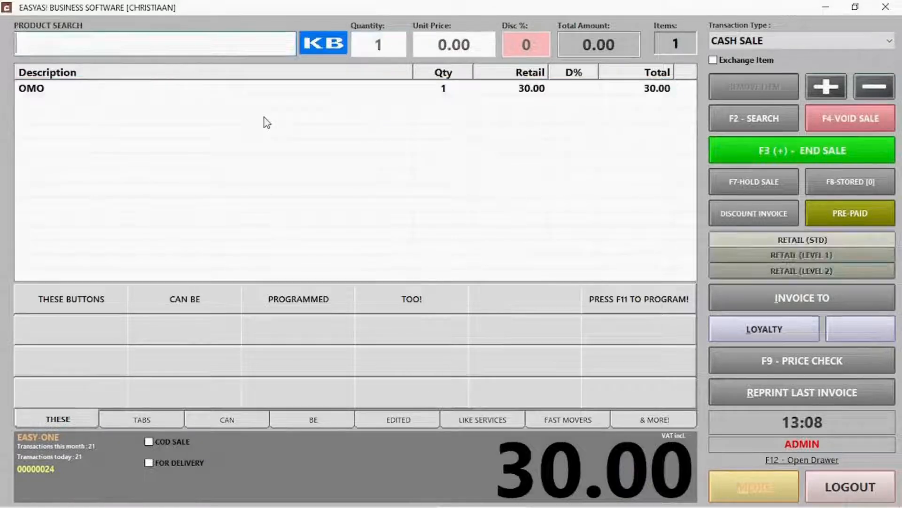
pyautogui.click(761, 181)
pyautogui.click(484, 307)
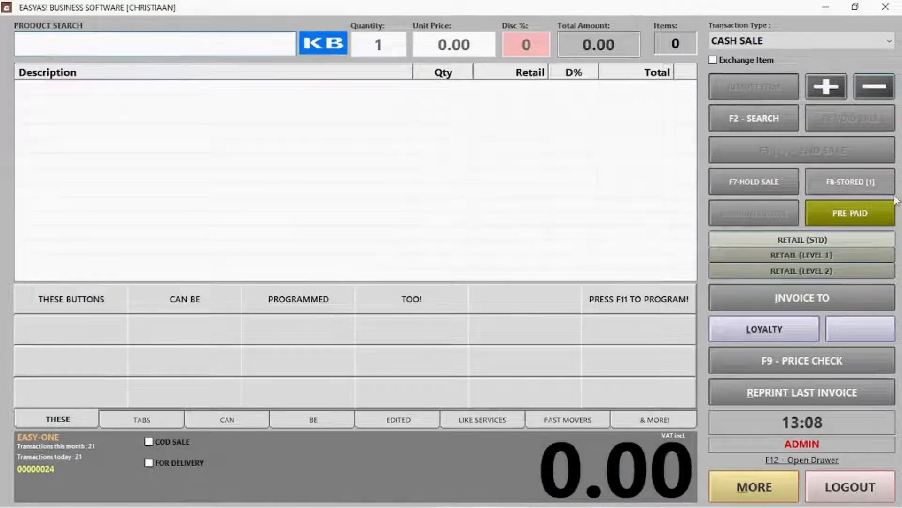
# Recall stored invoice 1 onto the till and proceed to the 30.00 payment
pyautogui.click(853, 190)
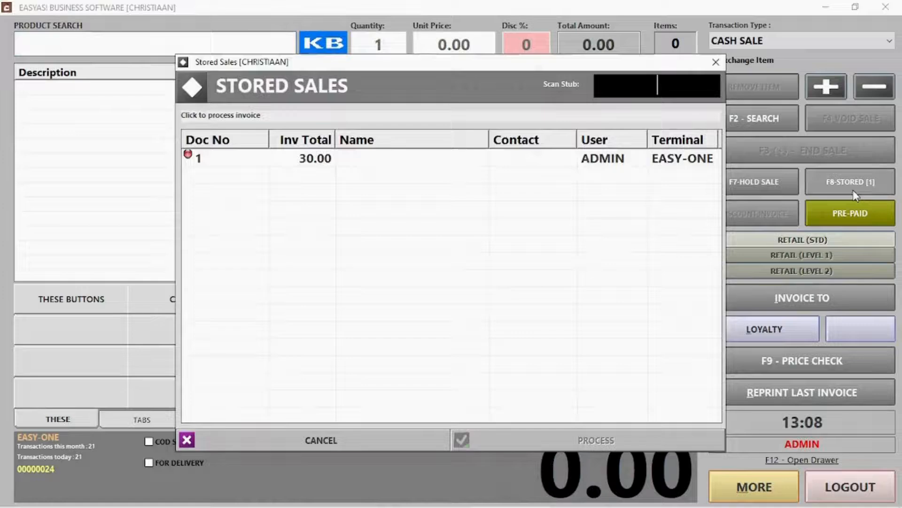
pyautogui.click(326, 161)
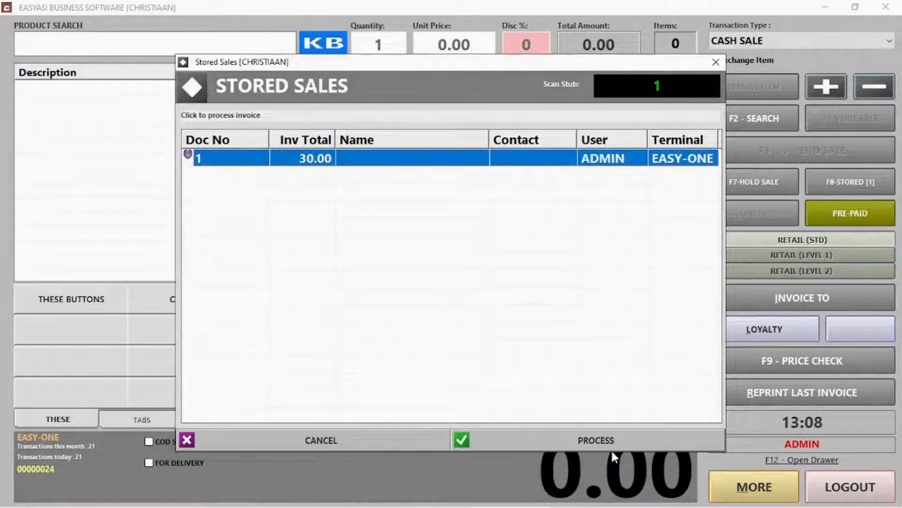
pyautogui.click(600, 438)
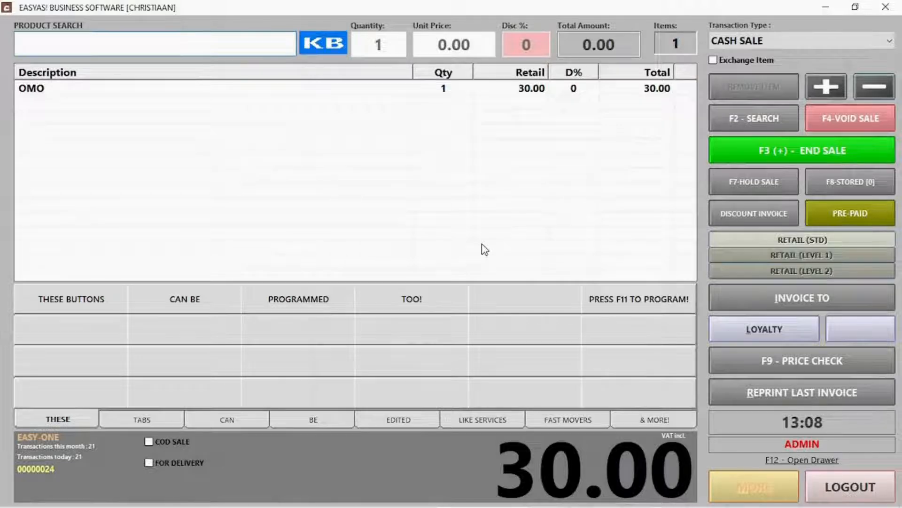
pyautogui.click(851, 150)
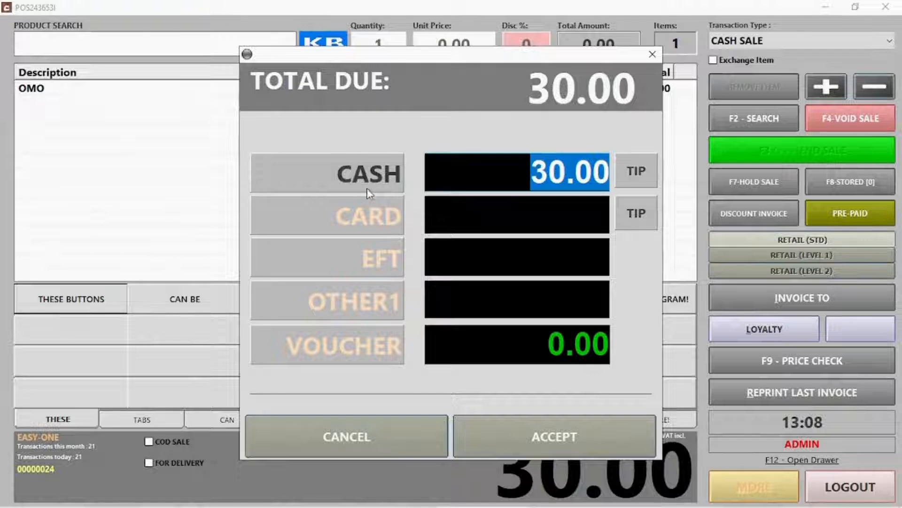
# Rename the OTHER1 payment type to 'Can change description'
pyautogui.click(372, 217)
pyautogui.click(381, 262)
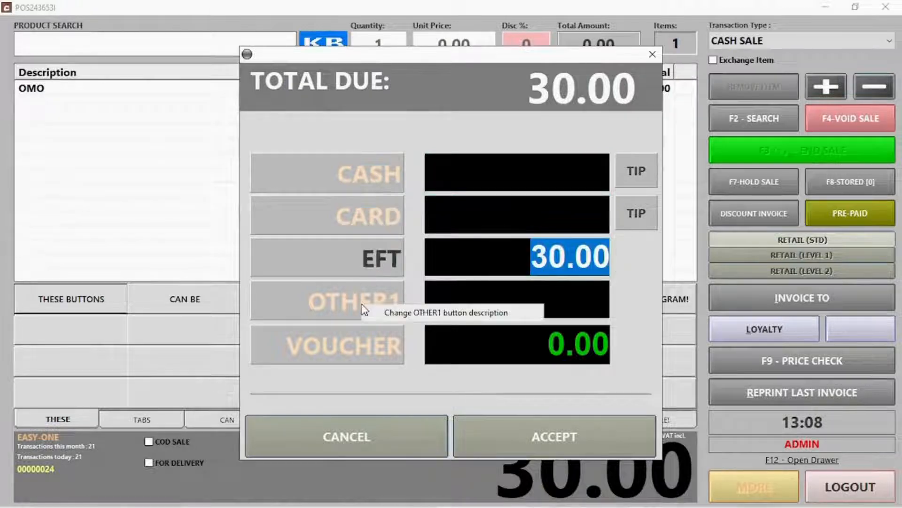
pyautogui.rightClick(390, 315)
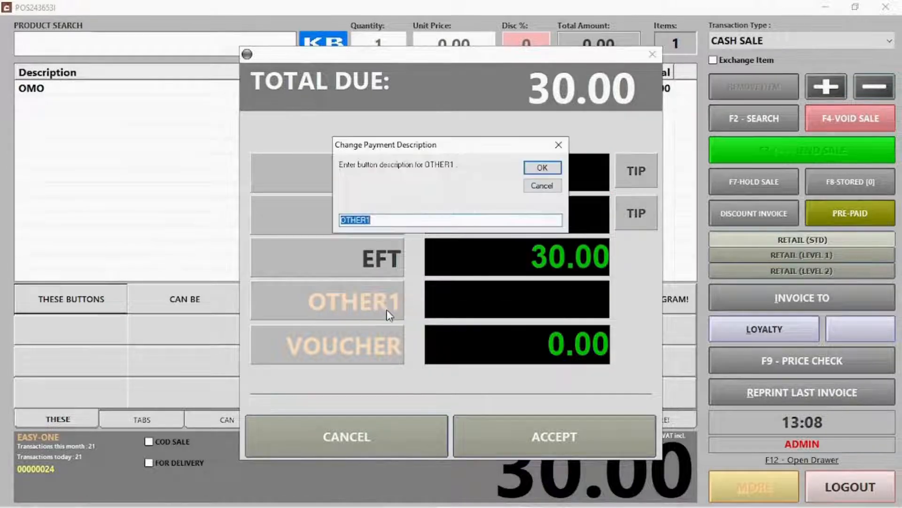
pyautogui.click(388, 218)
pyautogui.moveTo(388, 217); pyautogui.dragTo(298, 216)
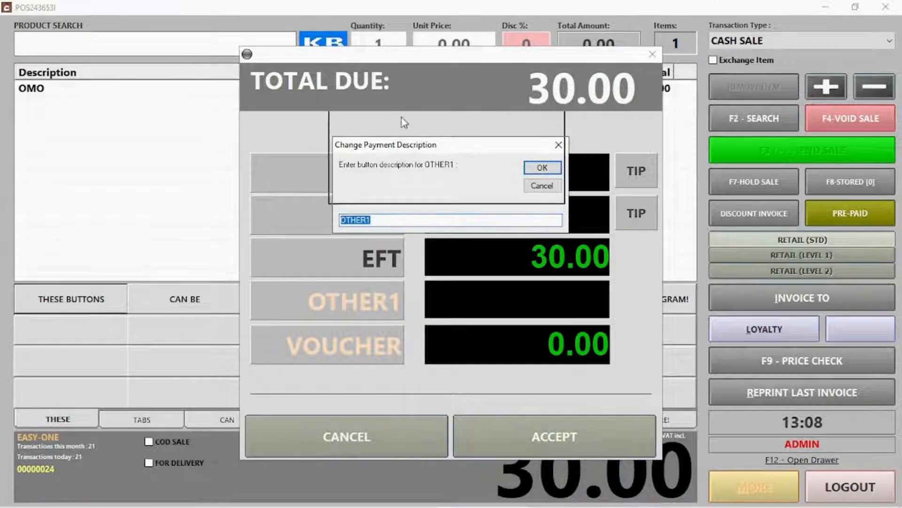
pyautogui.moveTo(407, 150); pyautogui.dragTo(438, 82)
pyautogui.write('AN')
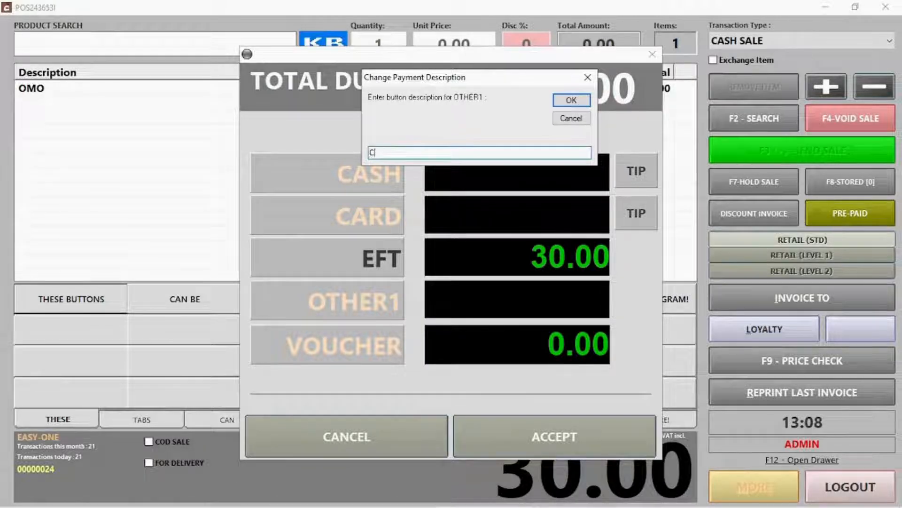
pyautogui.write('ange')
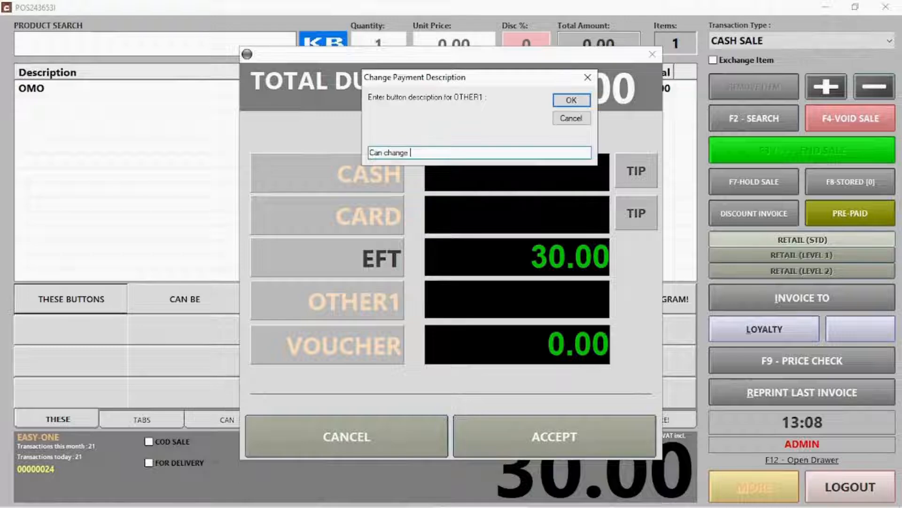
pyautogui.write(' descriptio')
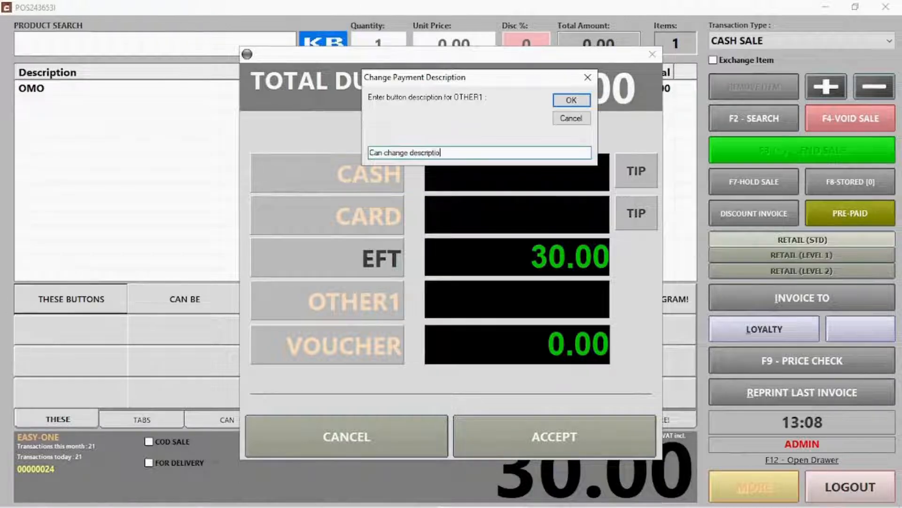
pyautogui.write('n')
pyautogui.press('Return')
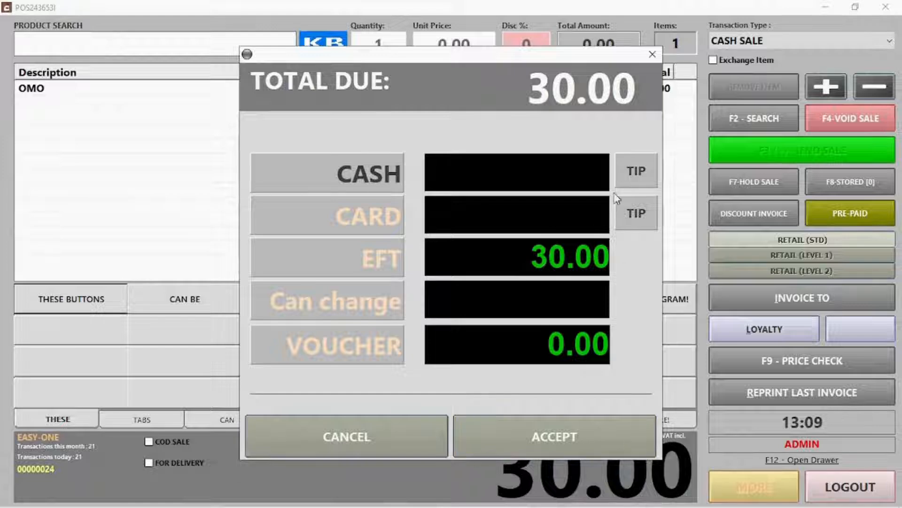
# Pay 40.00 cash, keep the 10.00 overpayment as a tip, and start the next transaction
pyautogui.click(630, 173)
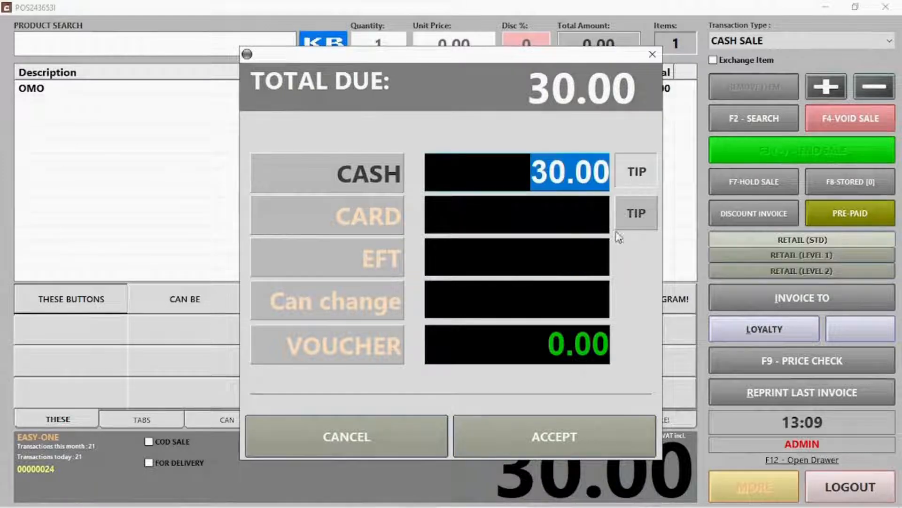
pyautogui.write('40')
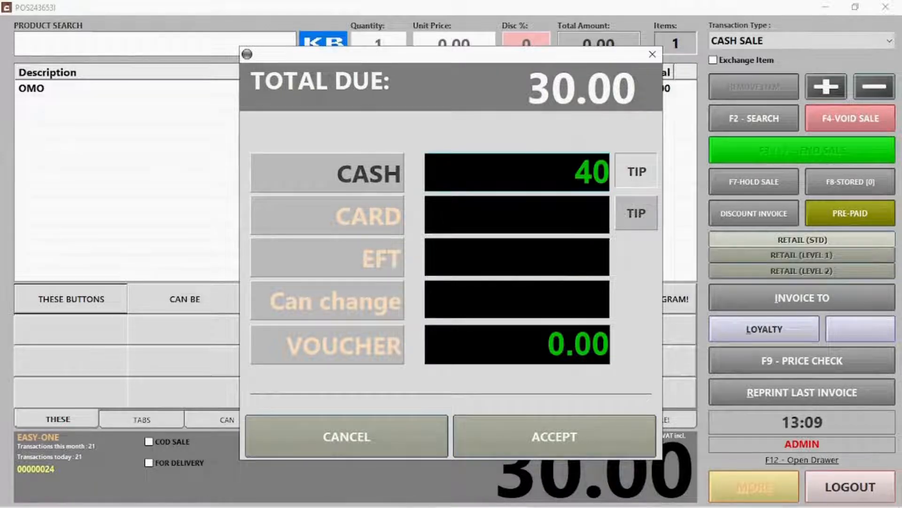
pyautogui.click(591, 437)
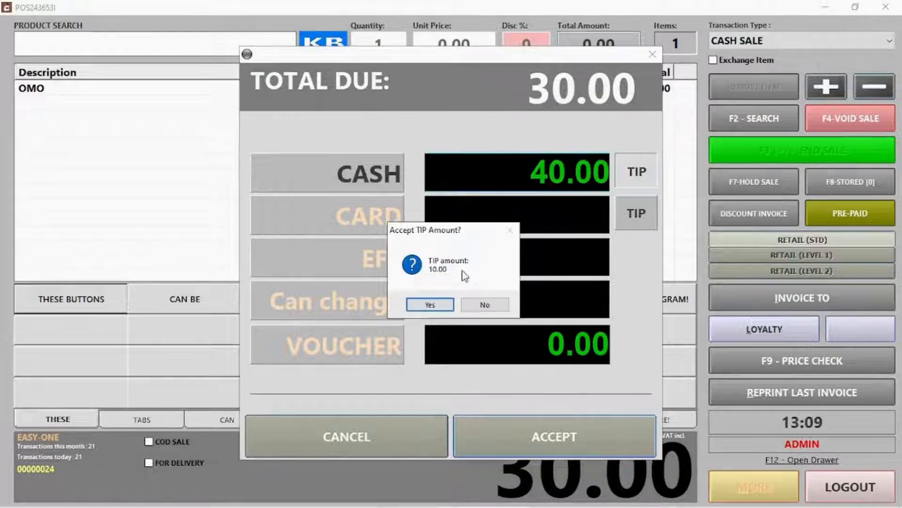
pyautogui.click(434, 306)
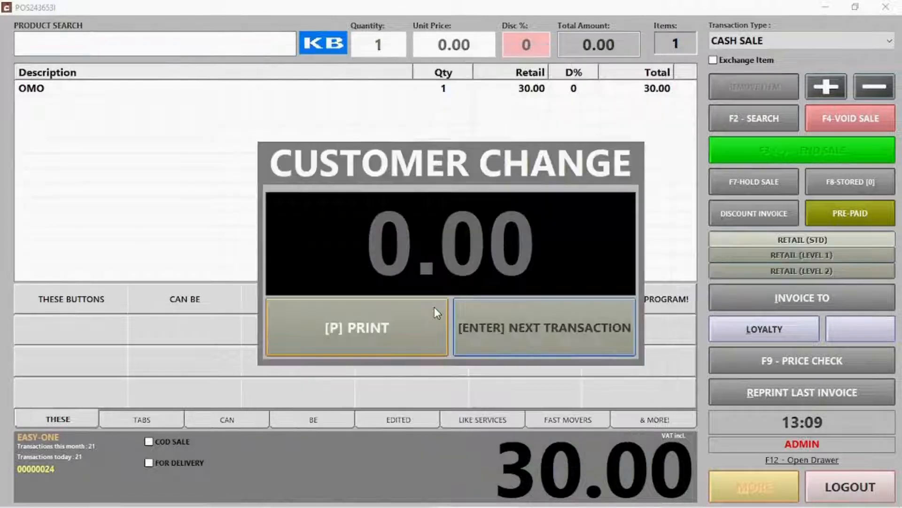
pyautogui.click(543, 327)
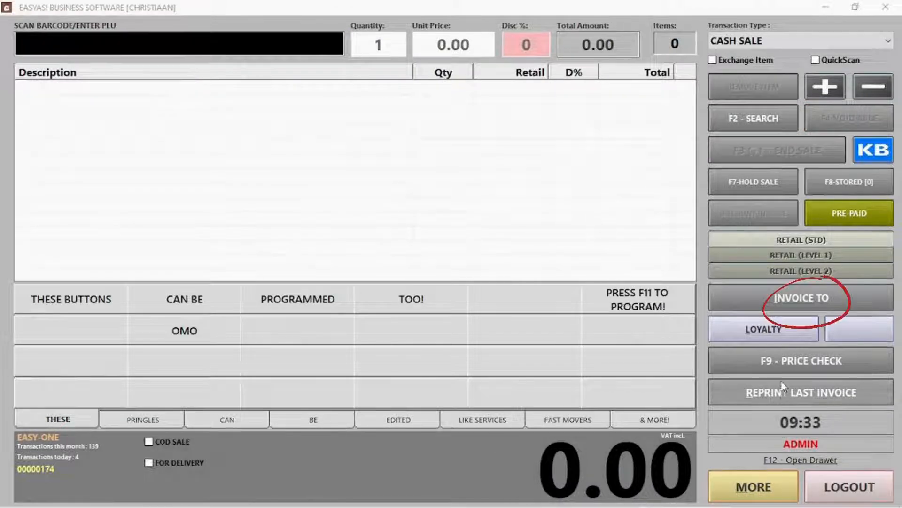
# Attach the client found by searching 'ja' and add their 82.00 amount owing to the invoice
pyautogui.click(789, 298)
pyautogui.click(789, 298)
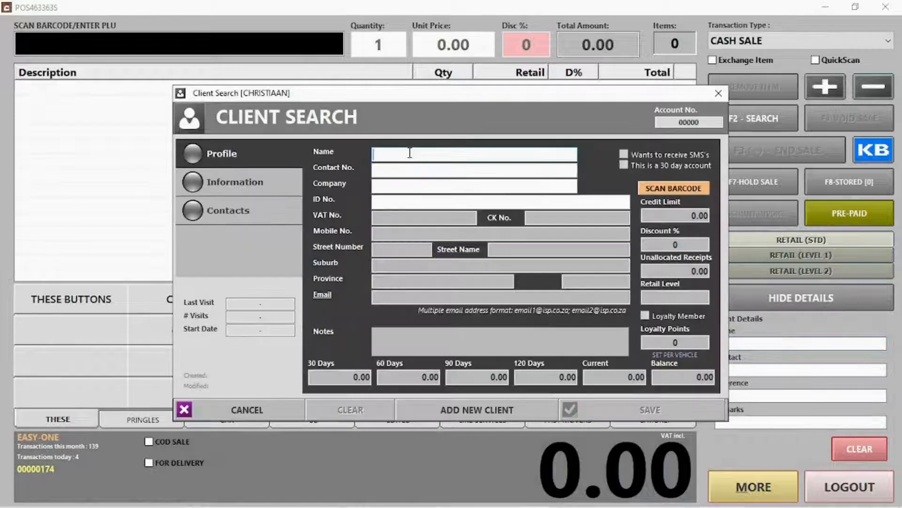
pyautogui.write('ja')
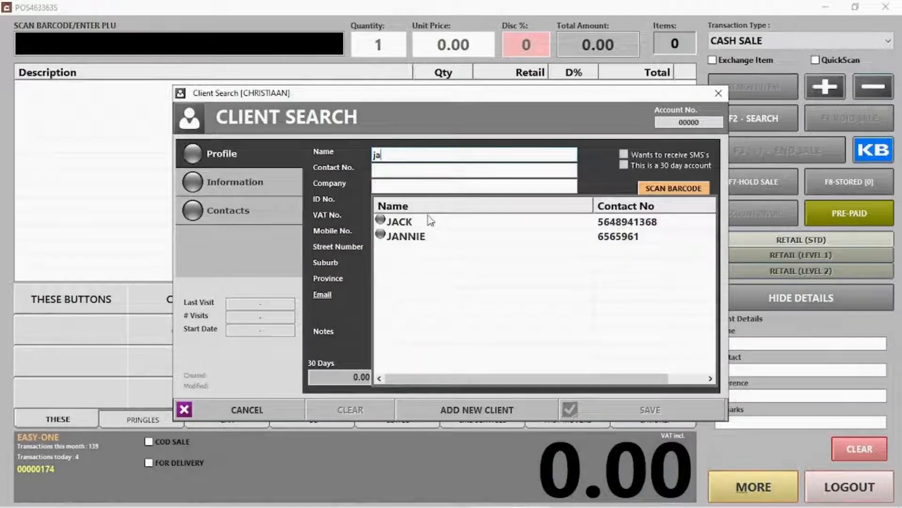
pyautogui.click(403, 221)
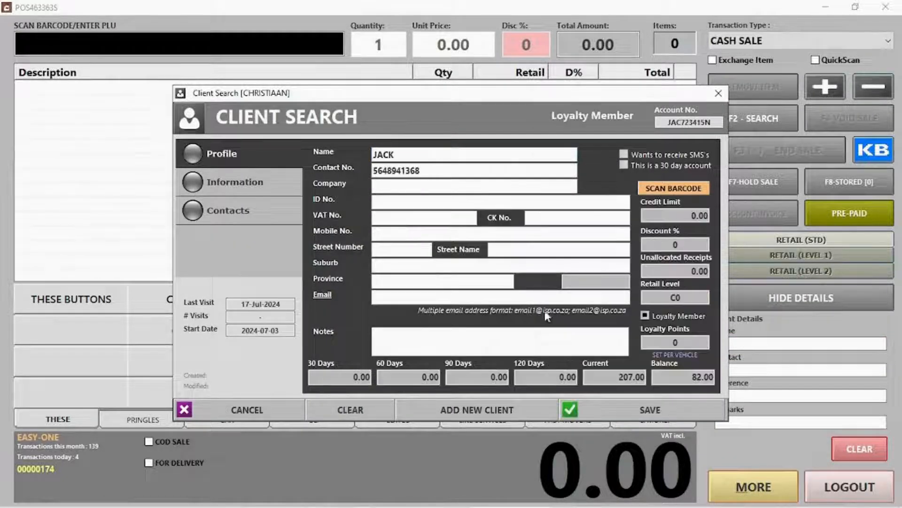
pyautogui.click(633, 418)
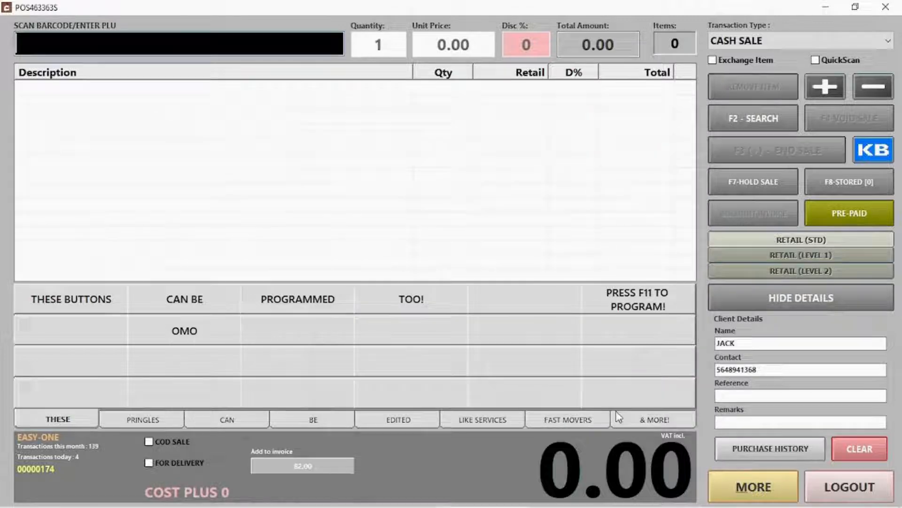
pyautogui.click(351, 466)
pyautogui.click(468, 304)
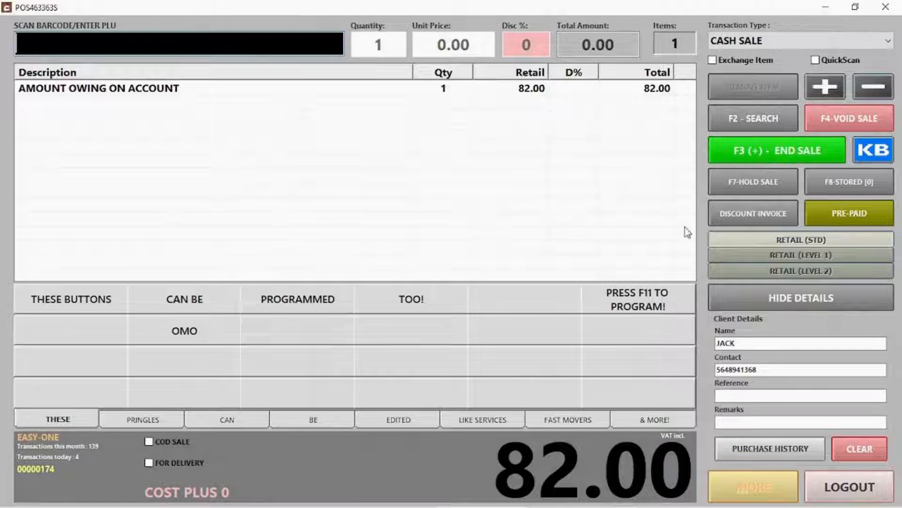
# End the sale and accept the full 82.00 as a cash payment
pyautogui.click(777, 150)
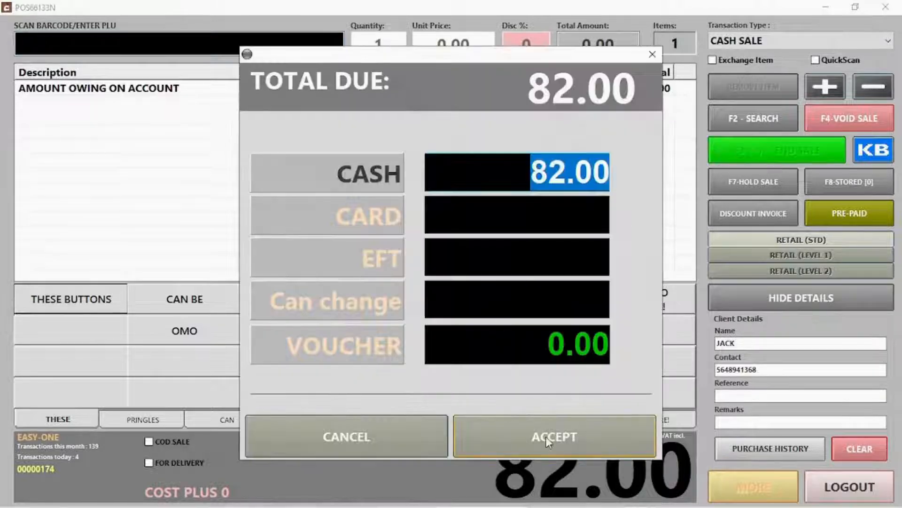
pyautogui.click(545, 436)
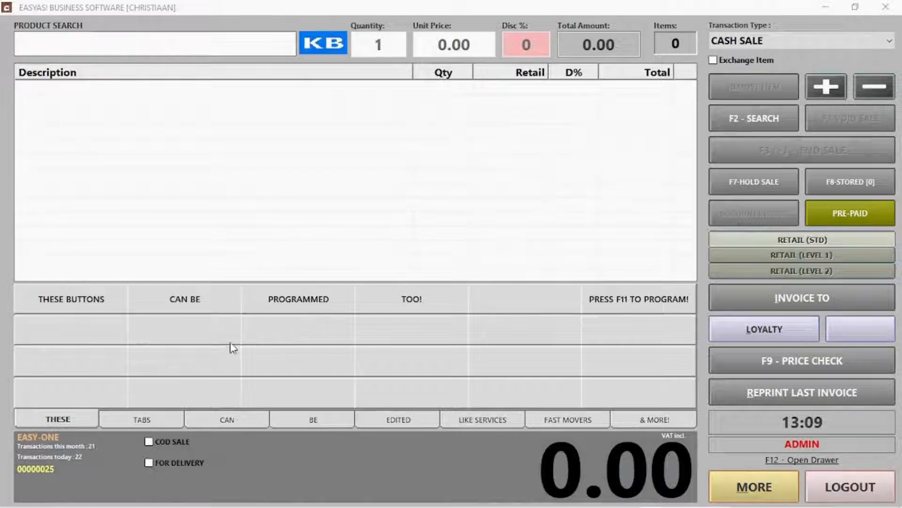
# Enable quick-button editing with F11 and assign WASH to the first empty button
pyautogui.press('F11')
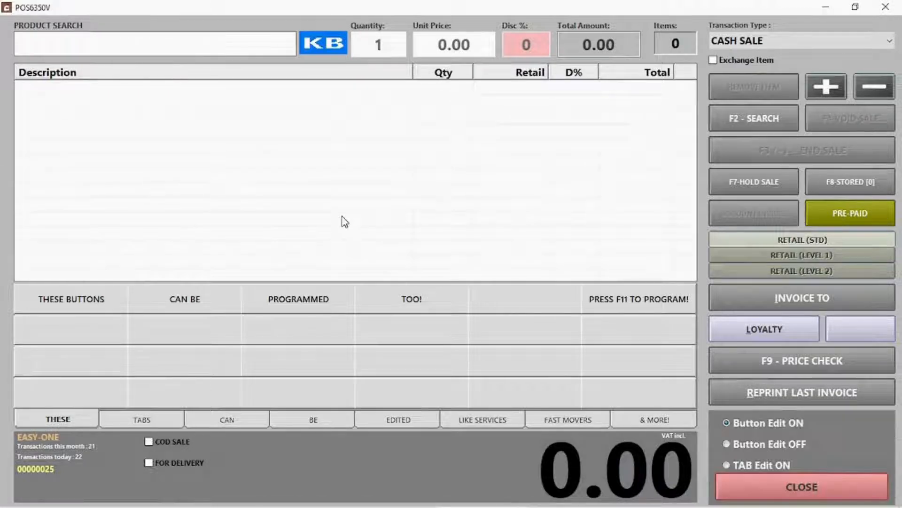
pyautogui.click(112, 328)
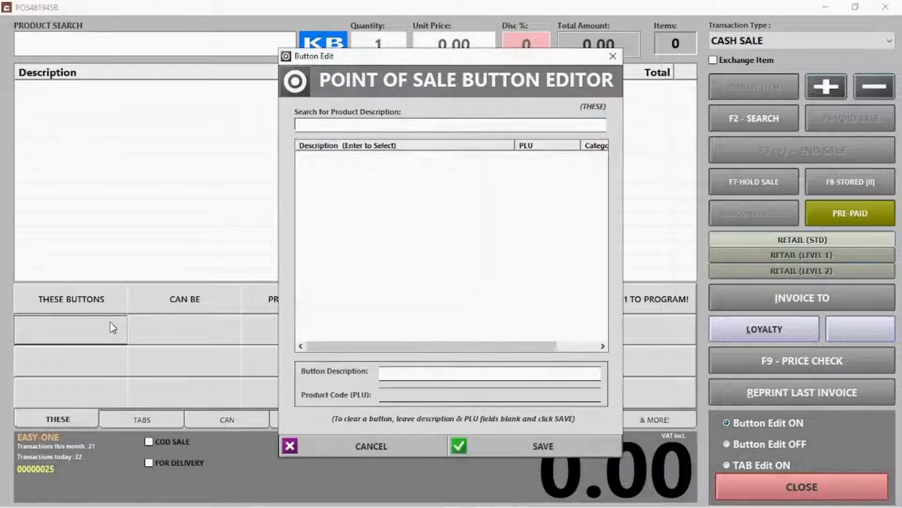
pyautogui.write('wash')
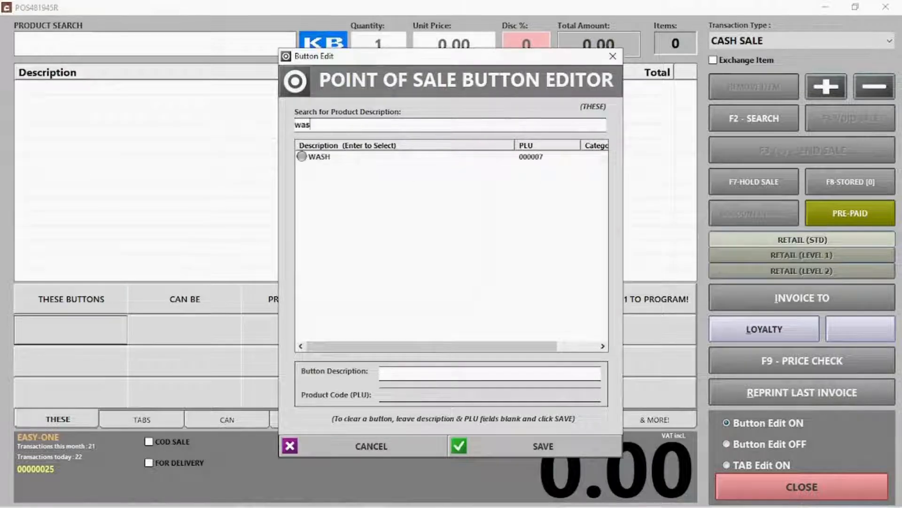
pyautogui.doubleClick(306, 163)
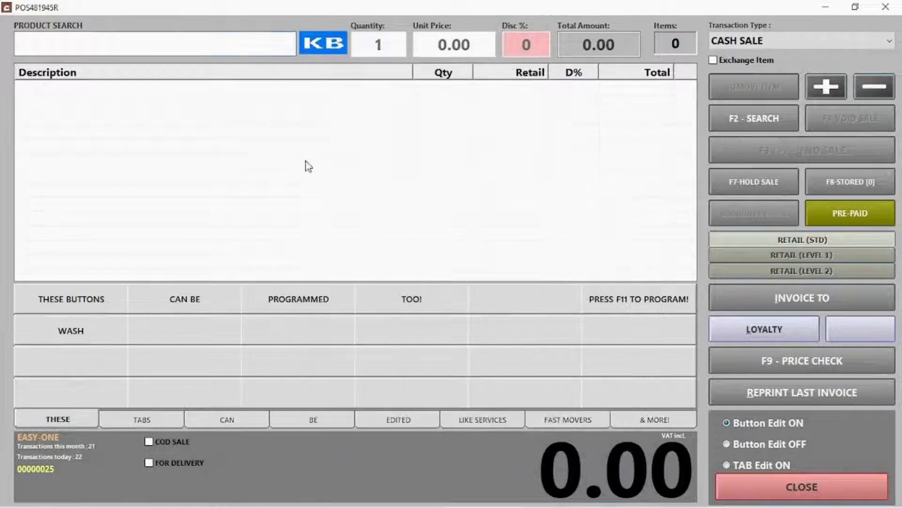
# Assign PRINGLES S&V to the second quick button and open tab name editing
pyautogui.click(216, 331)
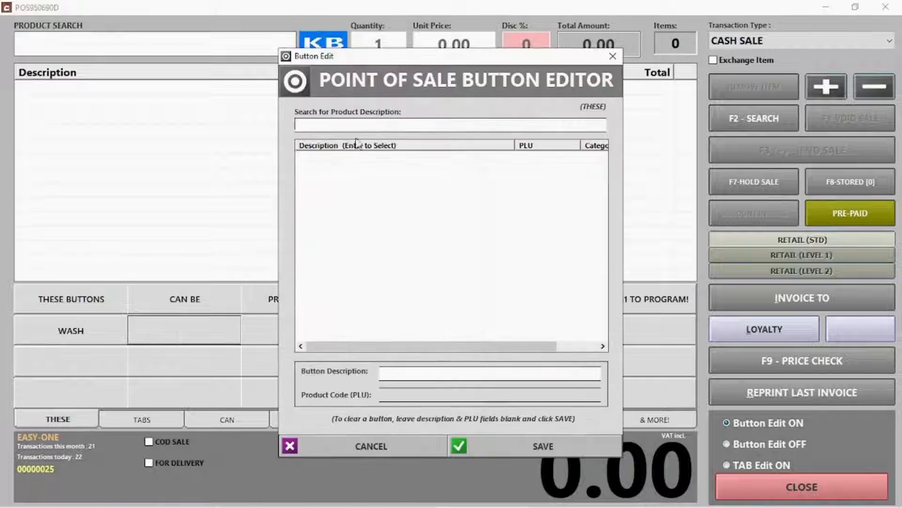
pyautogui.write('pr')
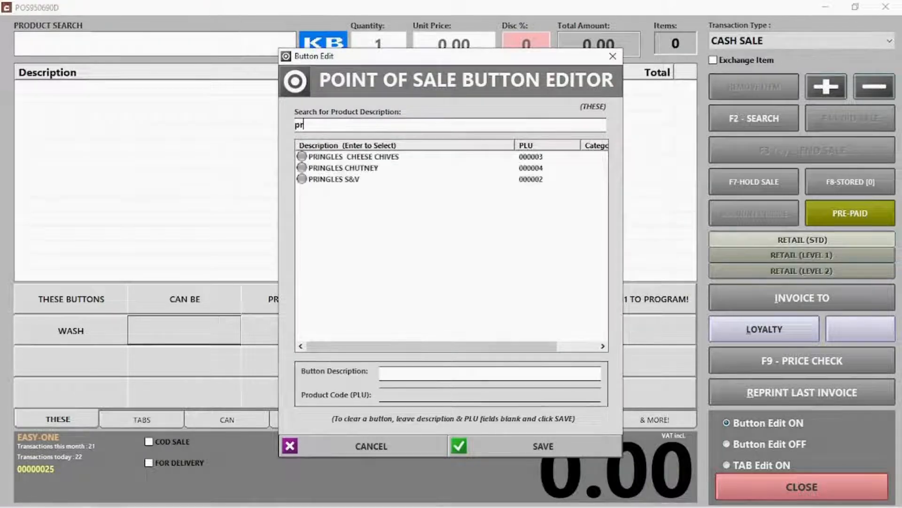
pyautogui.doubleClick(350, 179)
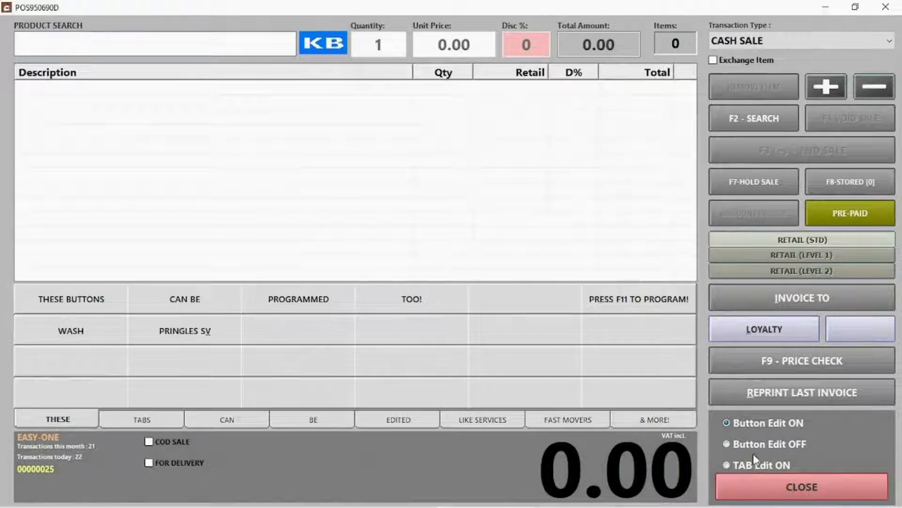
pyautogui.click(754, 467)
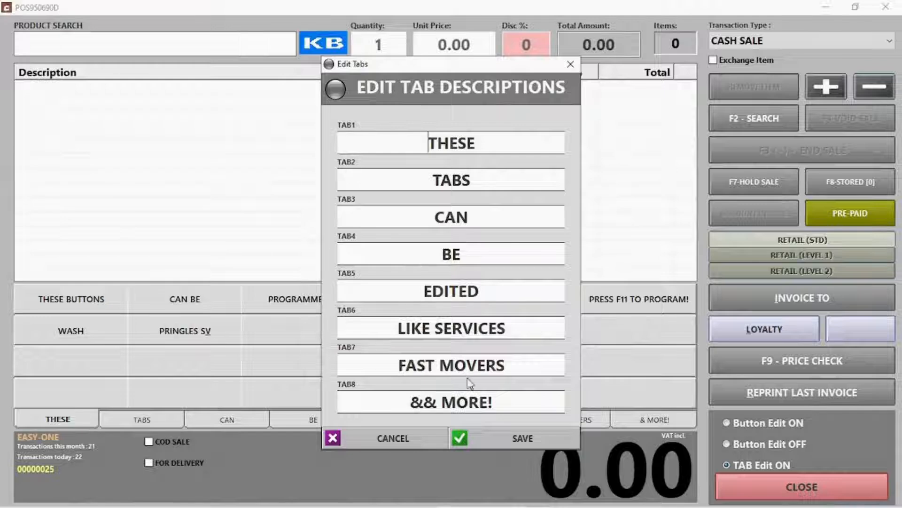
# Rename the second tab to 'Pringles', save, and turn on button editing for its buttons
pyautogui.moveTo(487, 185); pyautogui.dragTo(347, 181)
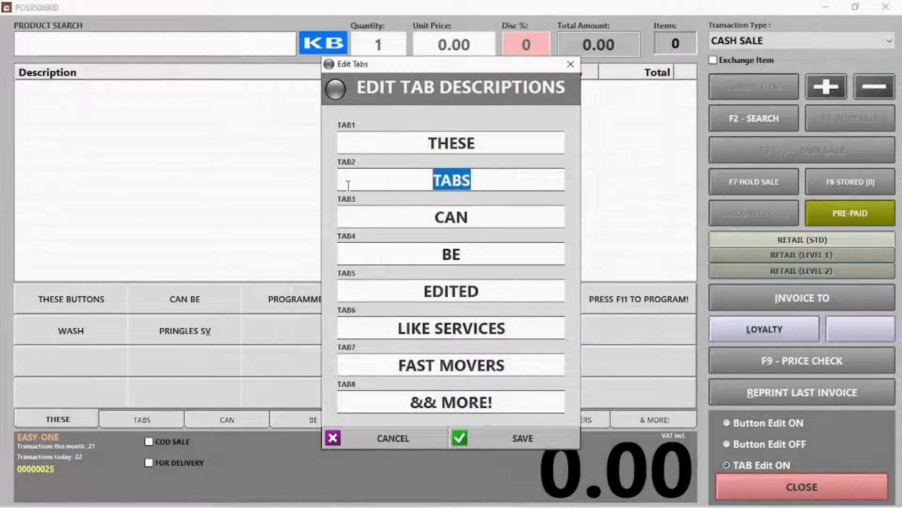
pyautogui.write('Pringles')
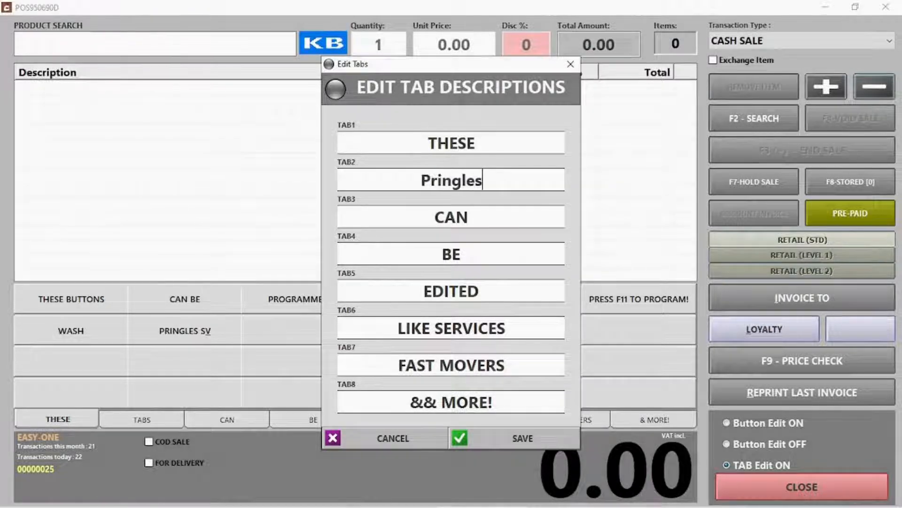
pyautogui.click(520, 437)
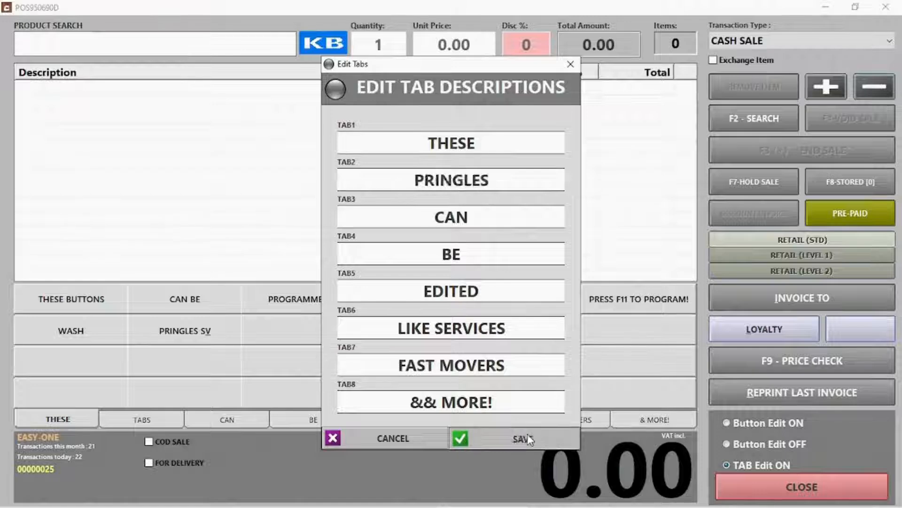
pyautogui.click(145, 421)
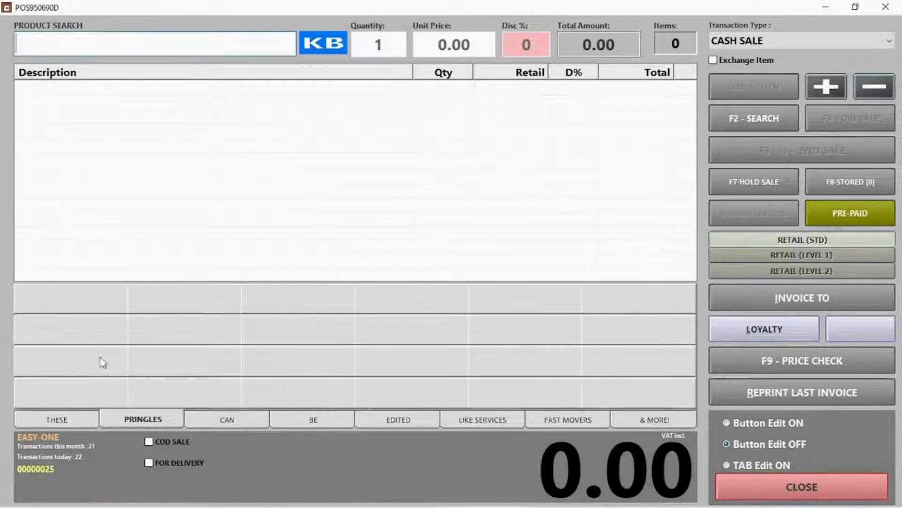
pyautogui.click(81, 304)
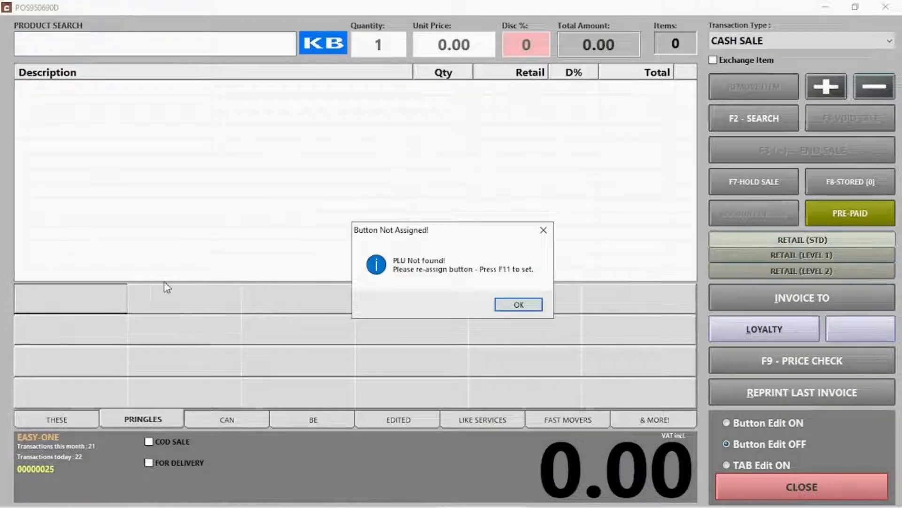
pyautogui.click(529, 306)
pyautogui.click(789, 424)
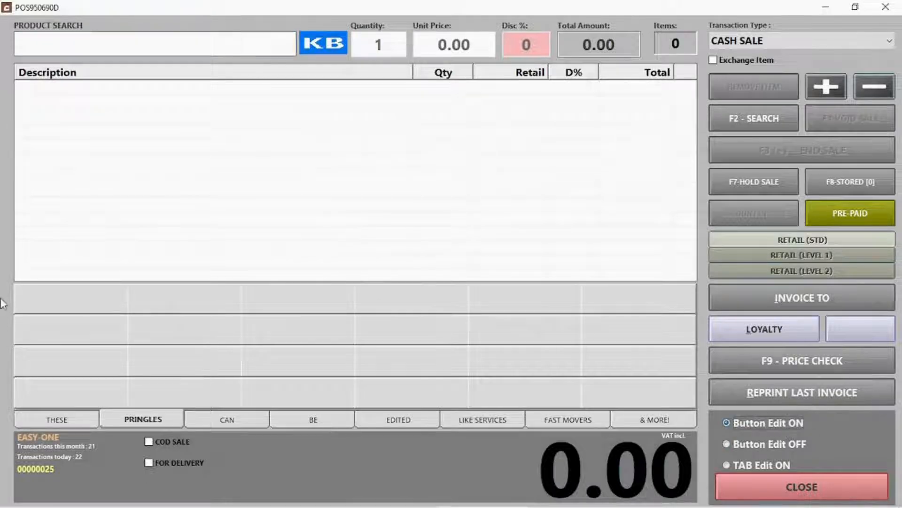
# Assign PRINGLES CHEESE CHIVES, CHUTNEY and S&V to the first three PRINGLES buttons
pyautogui.click(80, 311)
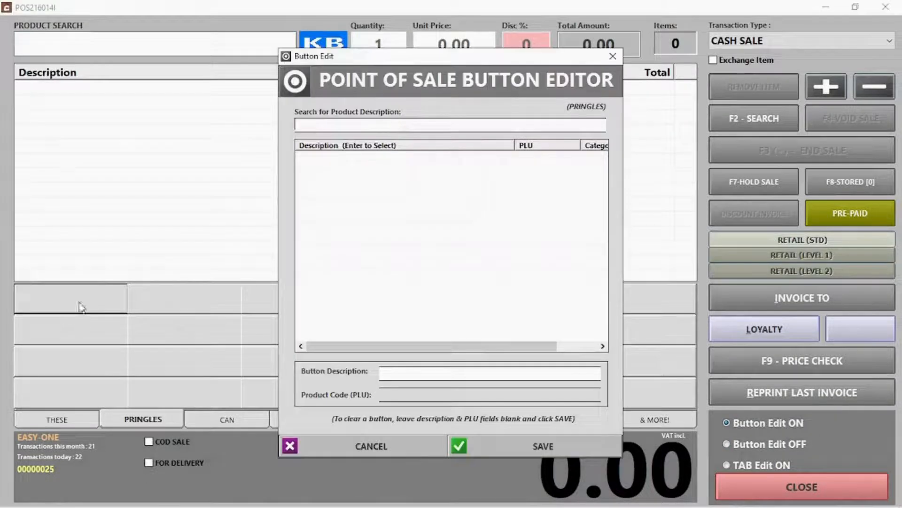
pyautogui.click(360, 130)
pyautogui.write('pring')
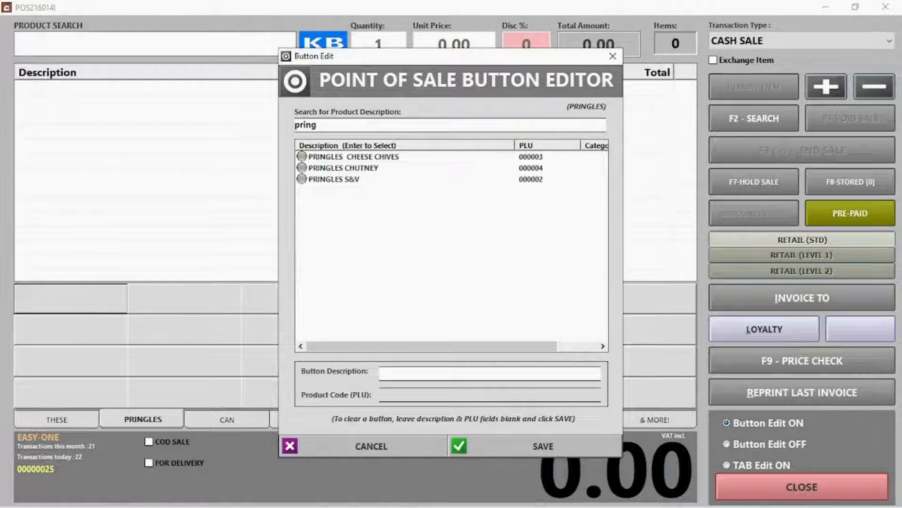
pyautogui.doubleClick(360, 157)
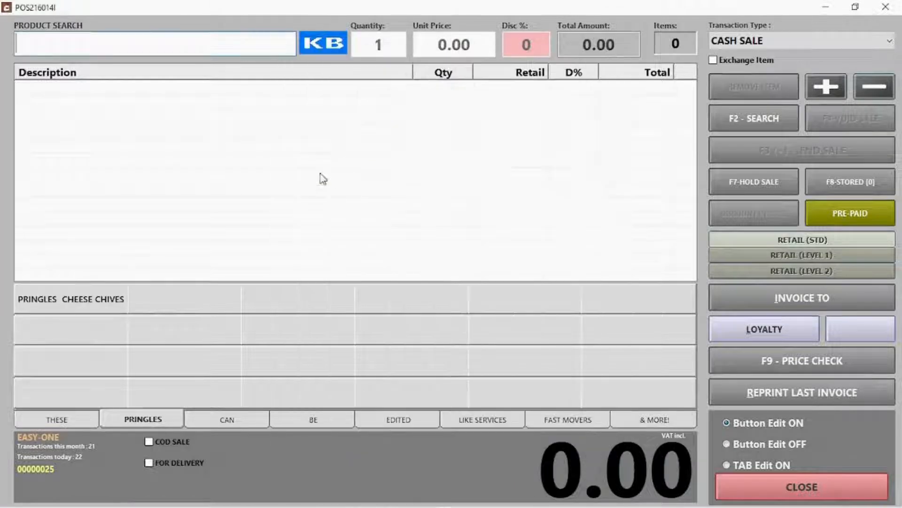
pyautogui.click(173, 309)
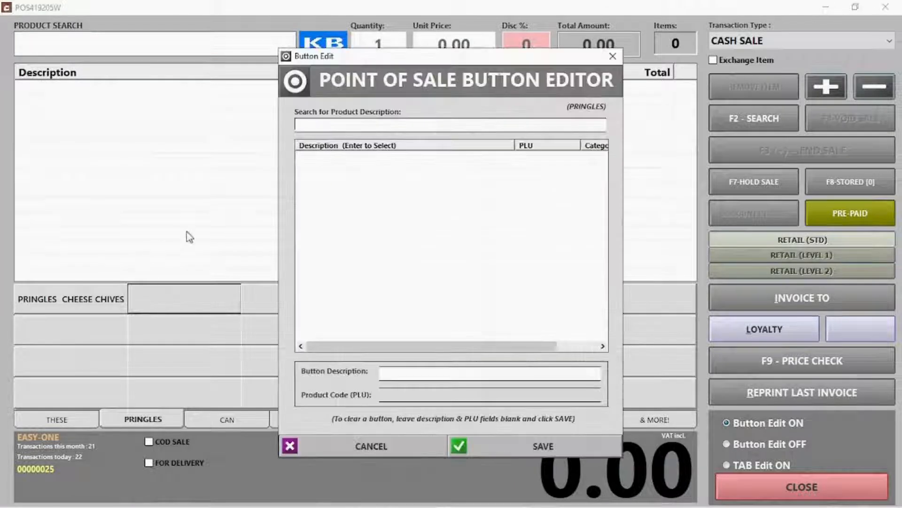
pyautogui.click(376, 125)
pyautogui.write('pr')
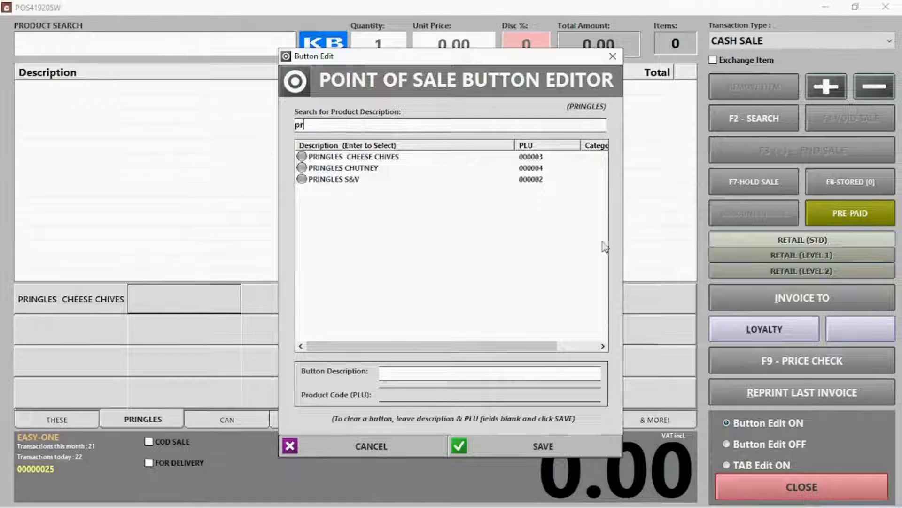
pyautogui.doubleClick(334, 167)
pyautogui.click(310, 295)
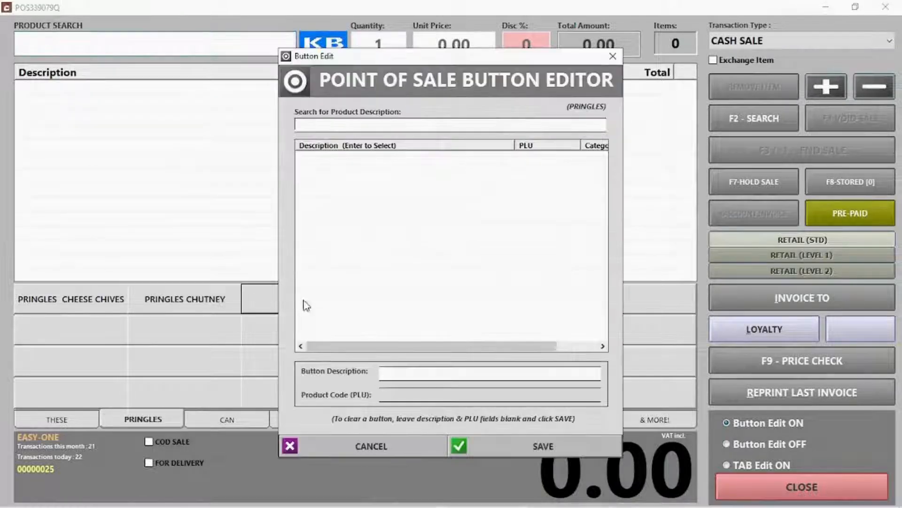
pyautogui.click(373, 124)
pyautogui.write('pri')
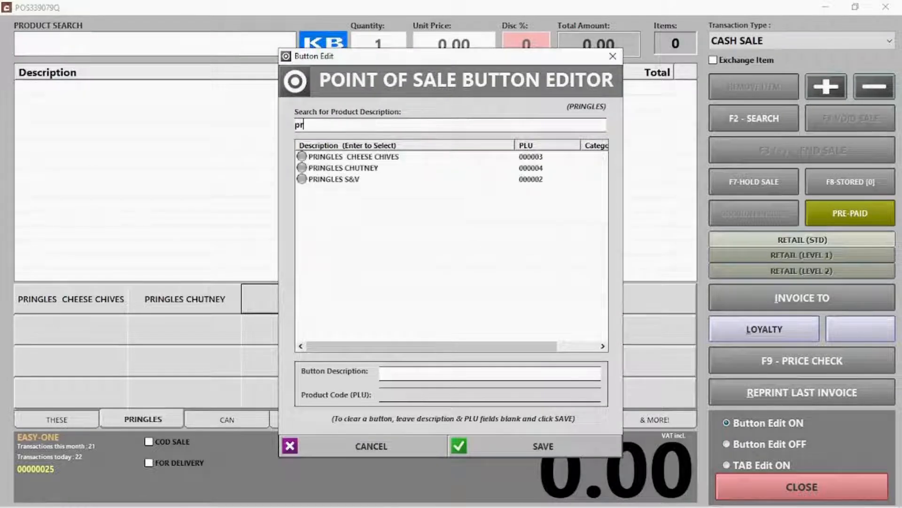
pyautogui.doubleClick(329, 180)
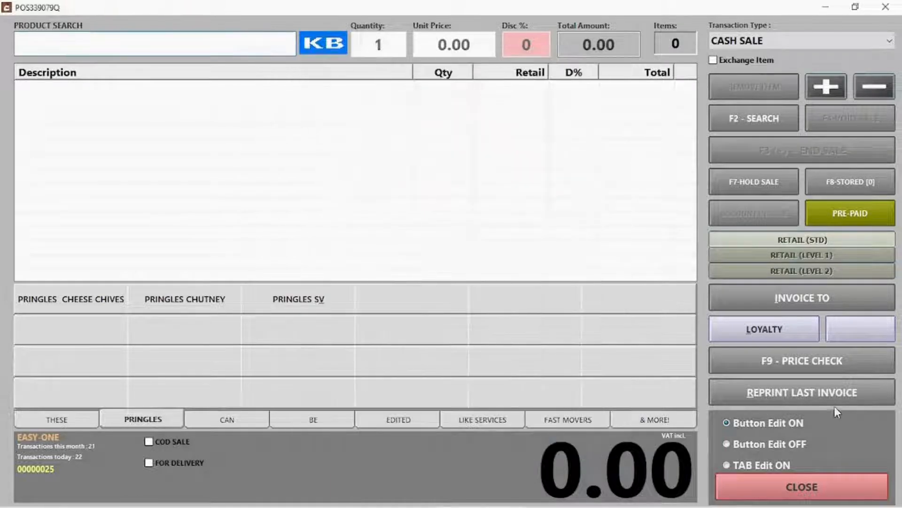
# Turn off button editing, close the options, and ring up PRINGLES S&V from its button
pyautogui.click(764, 445)
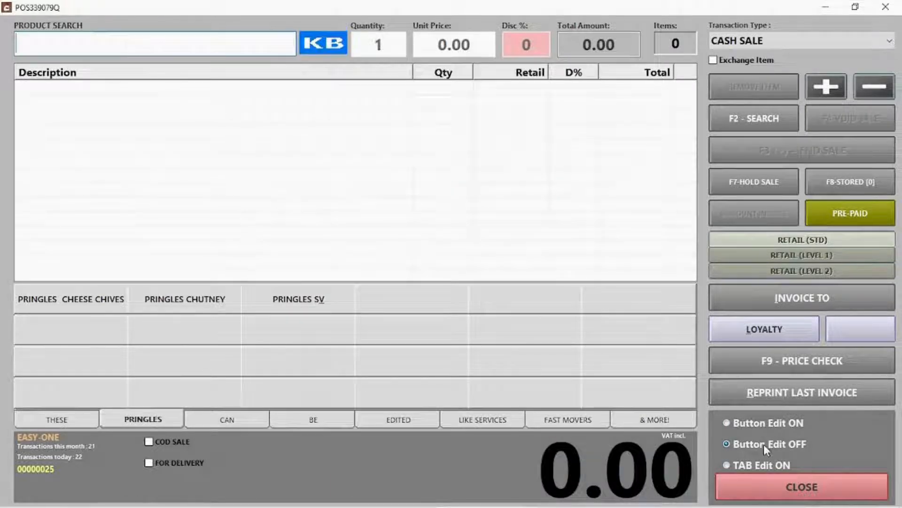
pyautogui.click(786, 483)
pyautogui.click(320, 302)
# Ring up PRINGLES CHUTNEY and CHEESE CHIVES, then add a WASH at 0.00 from the THESE tab
pyautogui.click(183, 303)
pyautogui.click(114, 309)
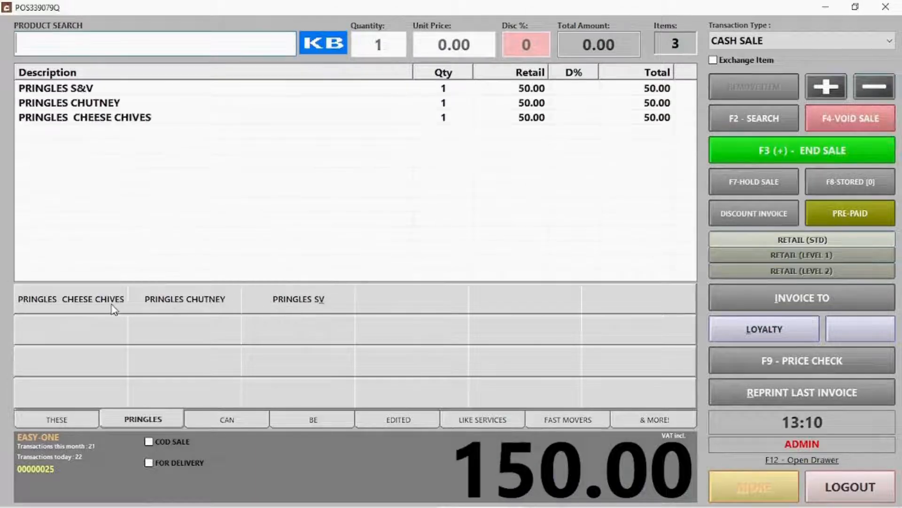
pyautogui.click(74, 419)
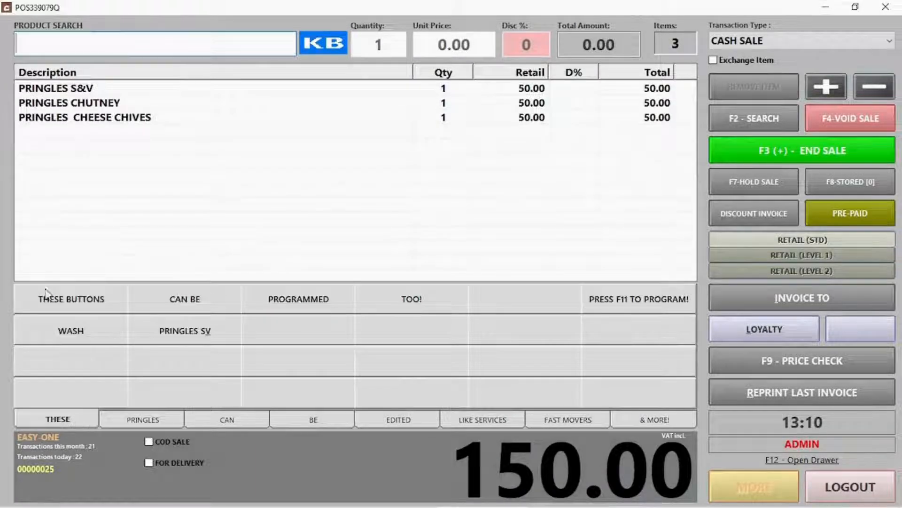
pyautogui.click(83, 332)
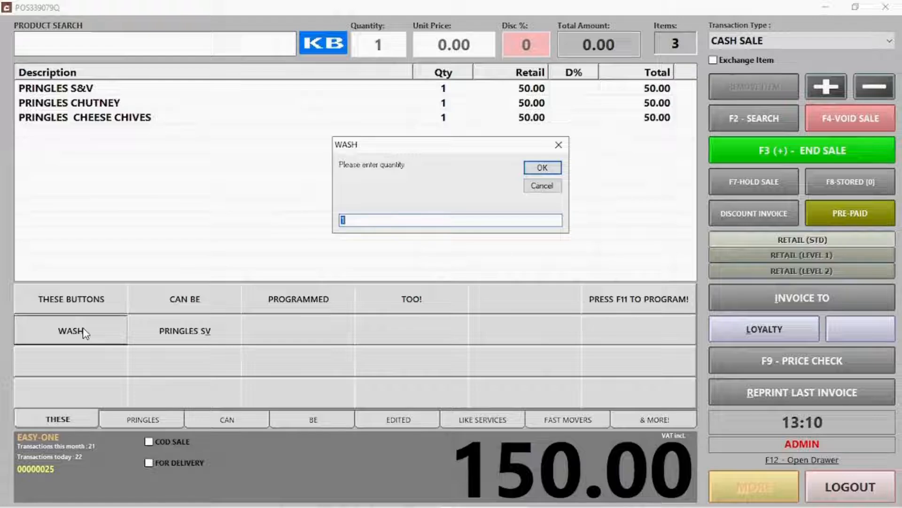
pyautogui.click(555, 172)
pyautogui.click(554, 169)
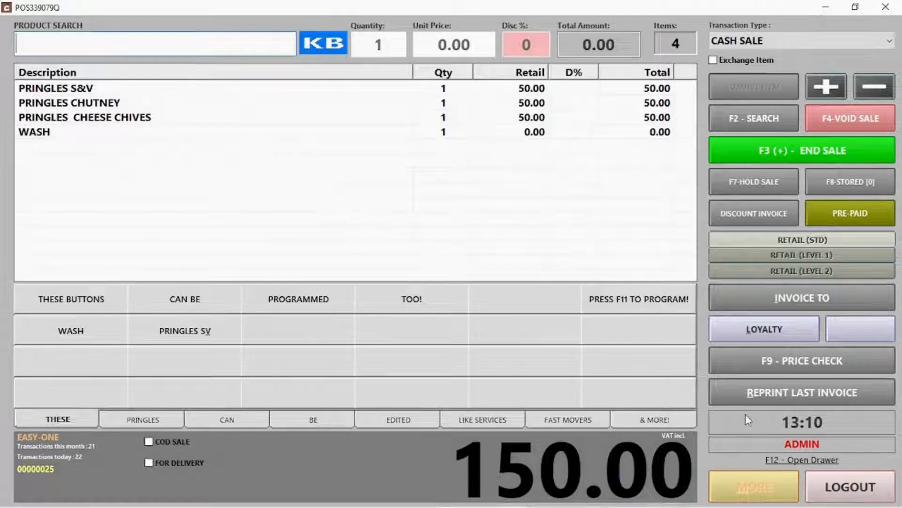
# Add a second WASH priced at 60.00, bringing the total to 270.00
pyautogui.click(82, 331)
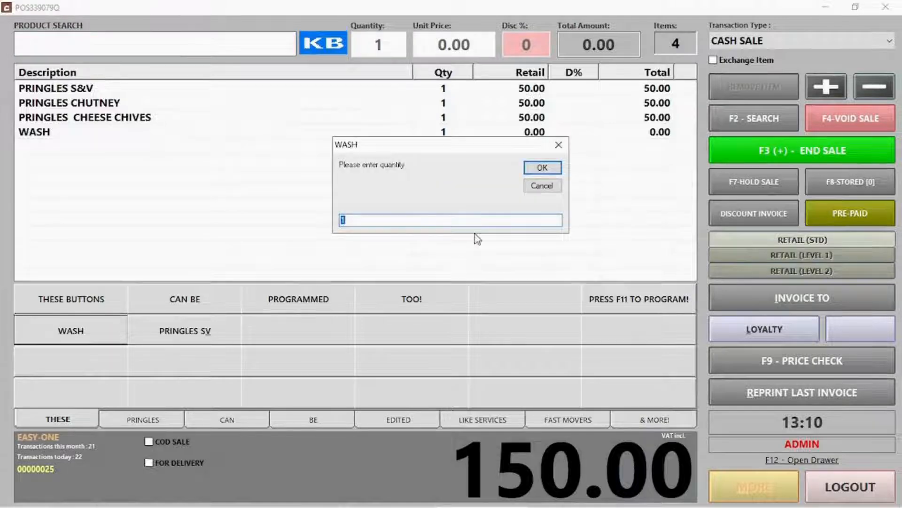
pyautogui.click(542, 168)
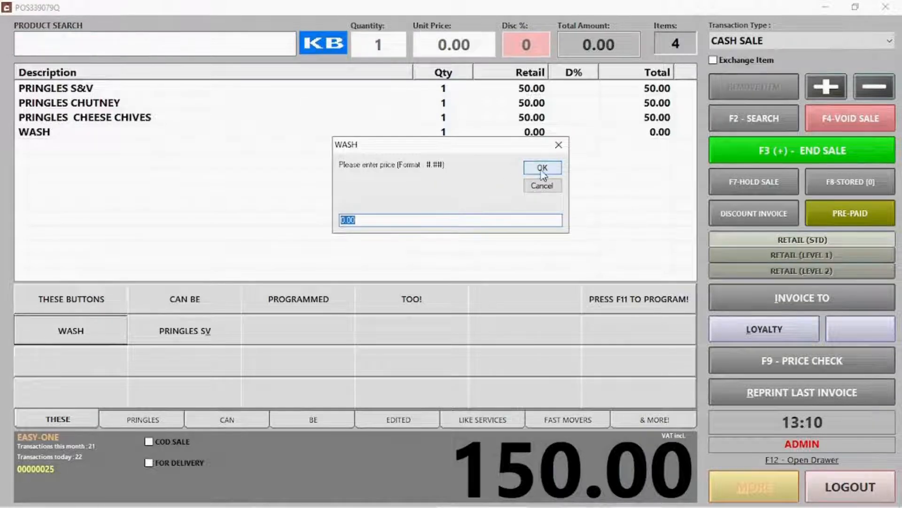
pyautogui.write('60')
pyautogui.click(542, 167)
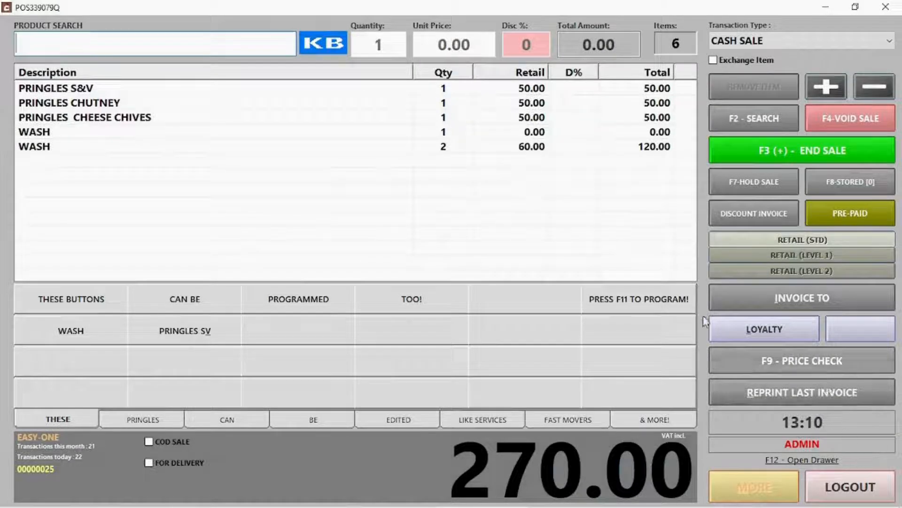
pyautogui.press('F11')
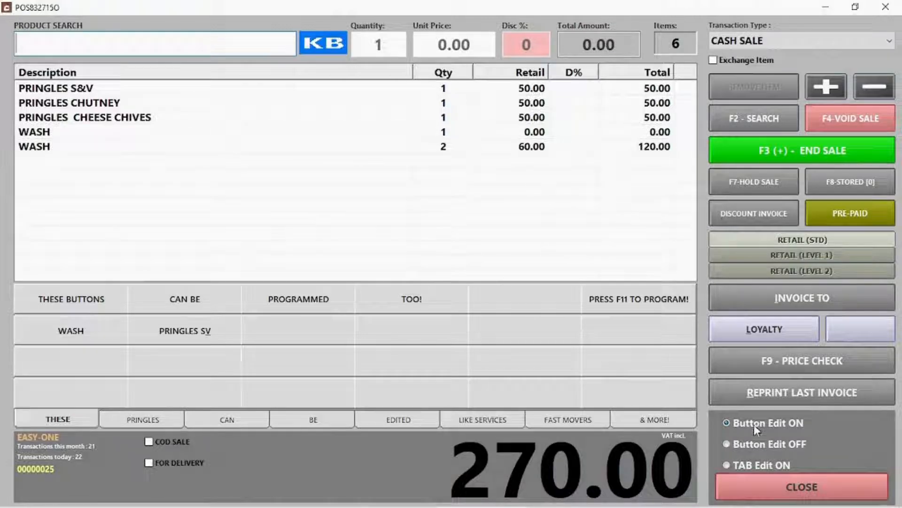
# Clear the PRINGLES SV button's description and save the button
pyautogui.click(210, 334)
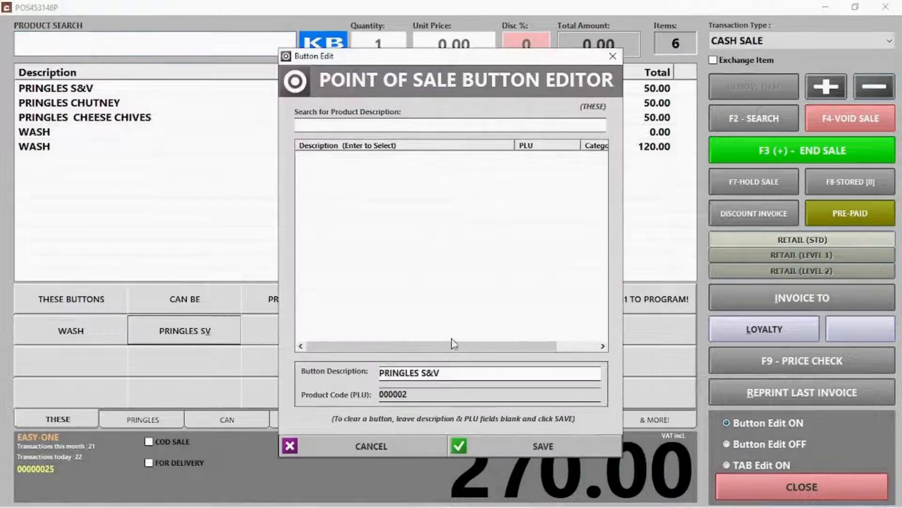
pyautogui.moveTo(456, 372); pyautogui.dragTo(327, 369)
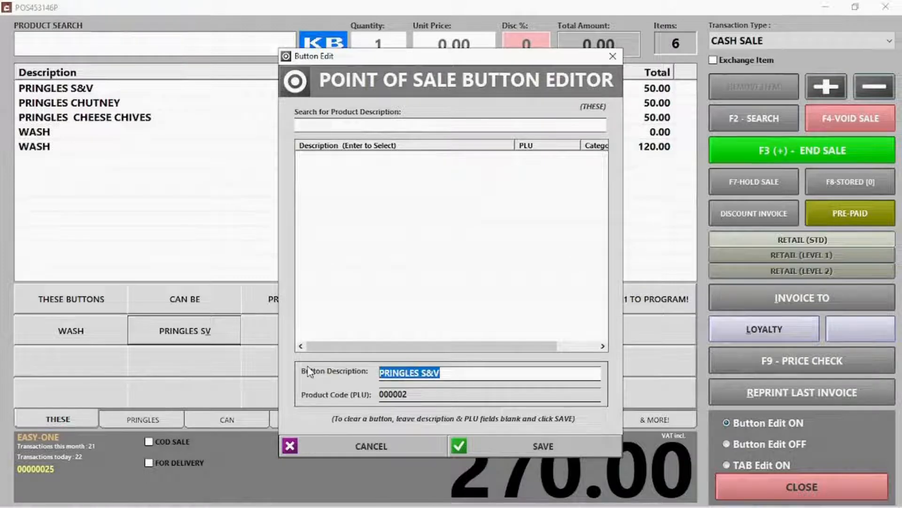
pyautogui.press('BackSpace')
pyautogui.click(541, 447)
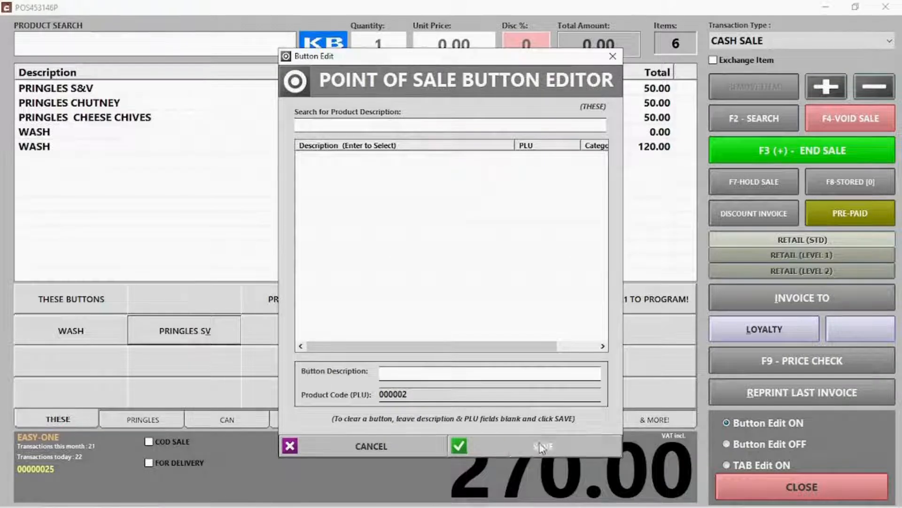
# Turn Button Edit off, check that the blank button is unassigned, and close the editing options
pyautogui.click(780, 443)
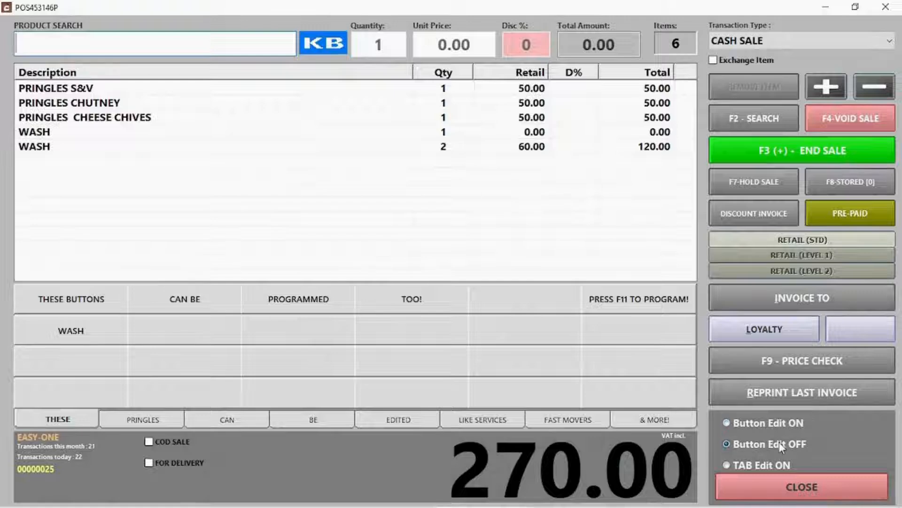
pyautogui.click(167, 336)
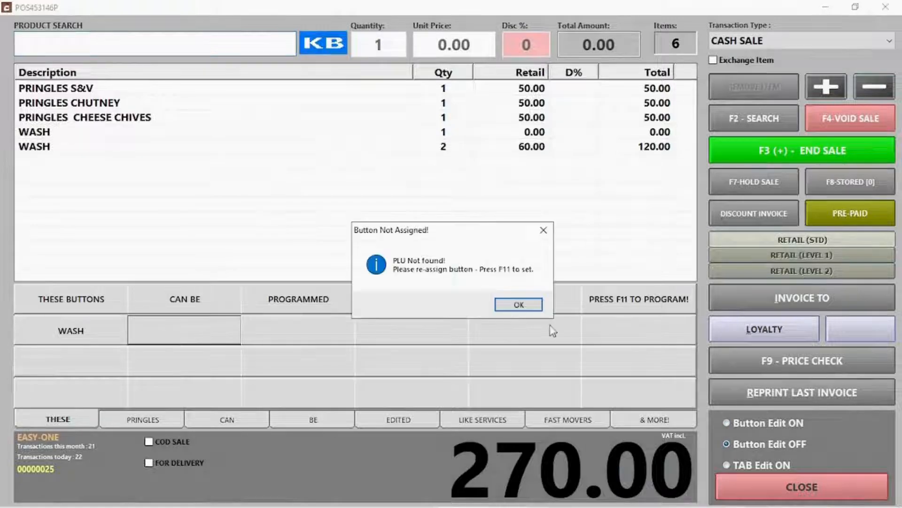
pyautogui.click(526, 307)
pyautogui.click(747, 489)
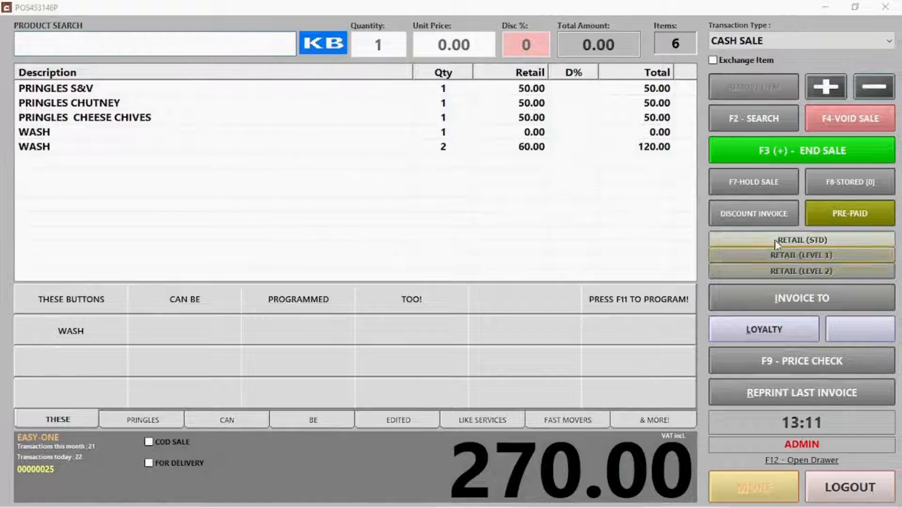
# Complete the 270.00 sale by card and clear the till for the next transaction
pyautogui.click(780, 149)
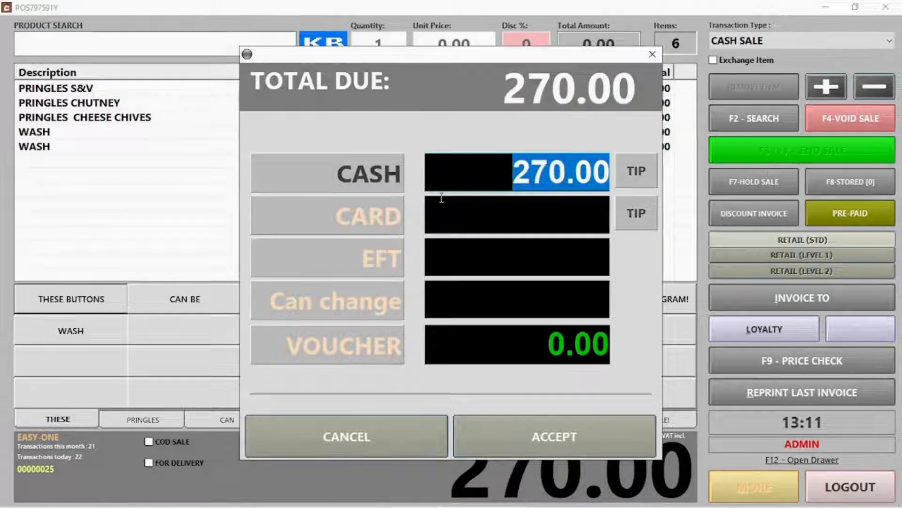
pyautogui.click(366, 221)
pyautogui.click(553, 441)
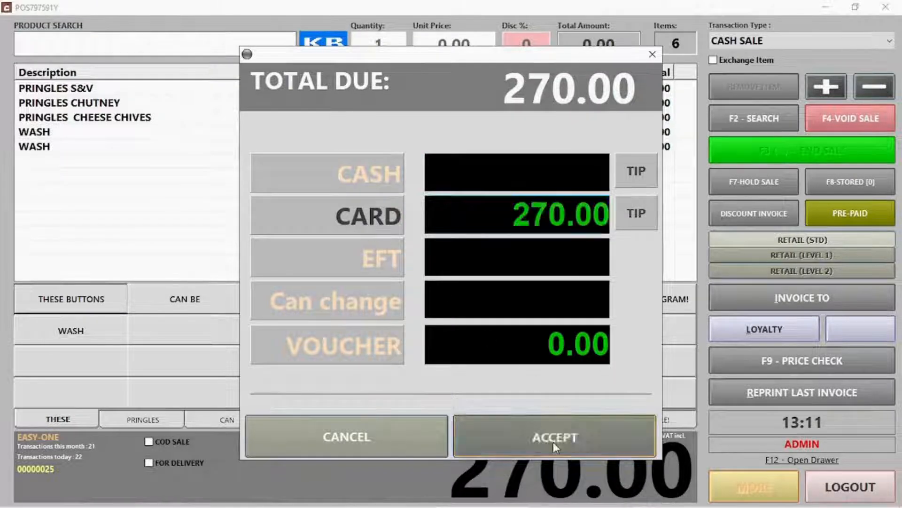
pyautogui.click(538, 339)
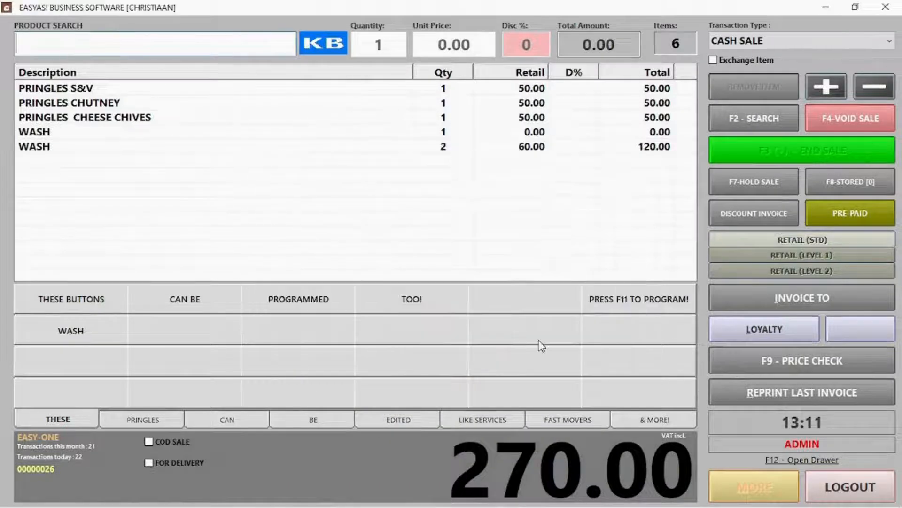
# View invoice 25's reprint from today's sales list, then close both windows
pyautogui.click(769, 499)
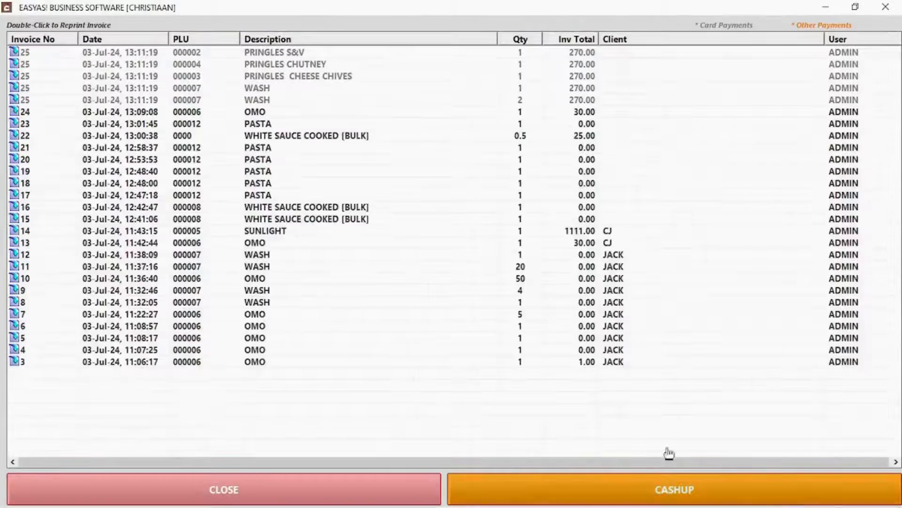
pyautogui.doubleClick(297, 51)
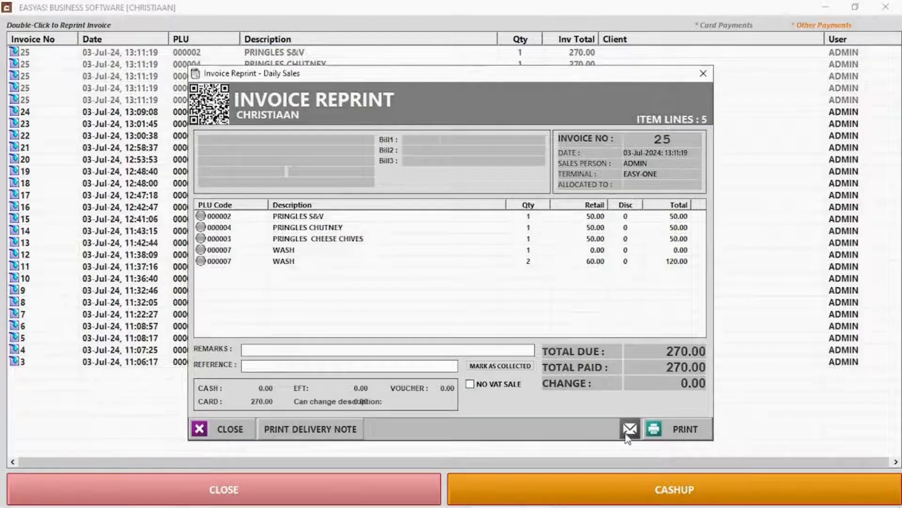
pyautogui.click(230, 429)
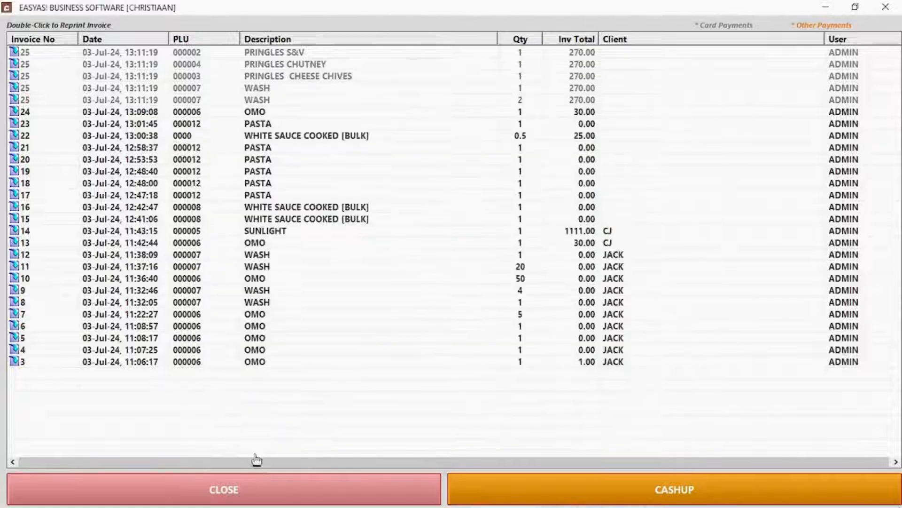
pyautogui.click(272, 490)
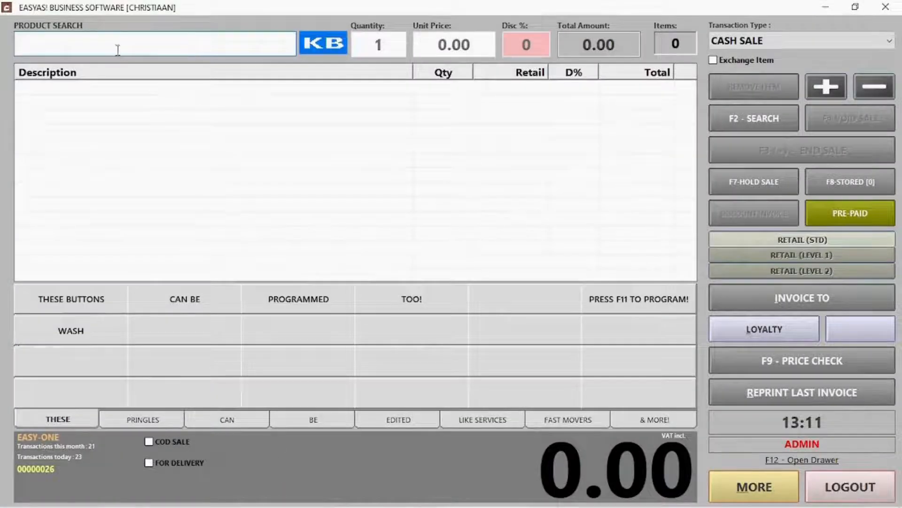
# Mark the sale as COD with the client's details and add one WASH at 50.00
pyautogui.click(172, 441)
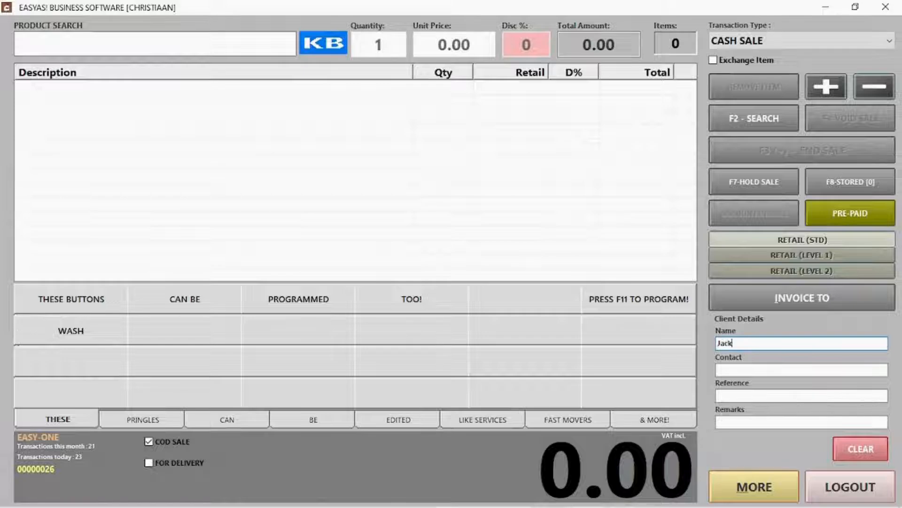
pyautogui.press('Tab')
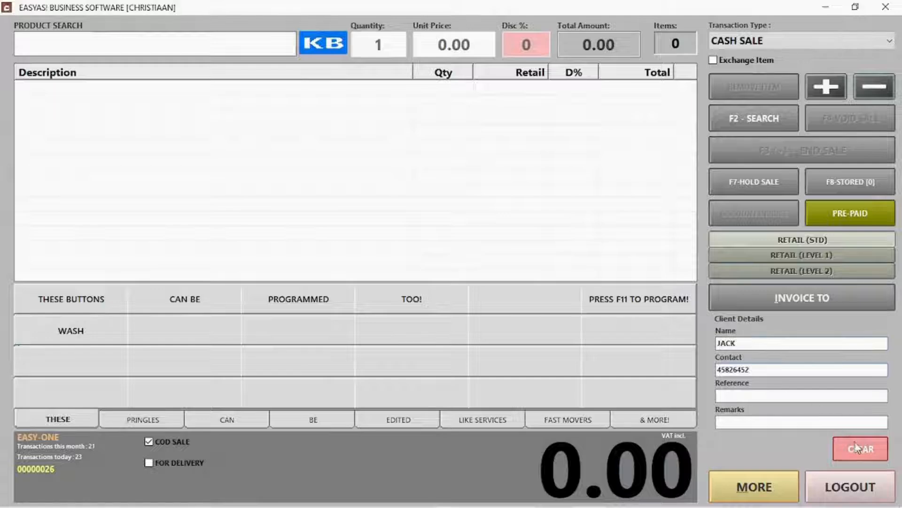
pyautogui.click(53, 331)
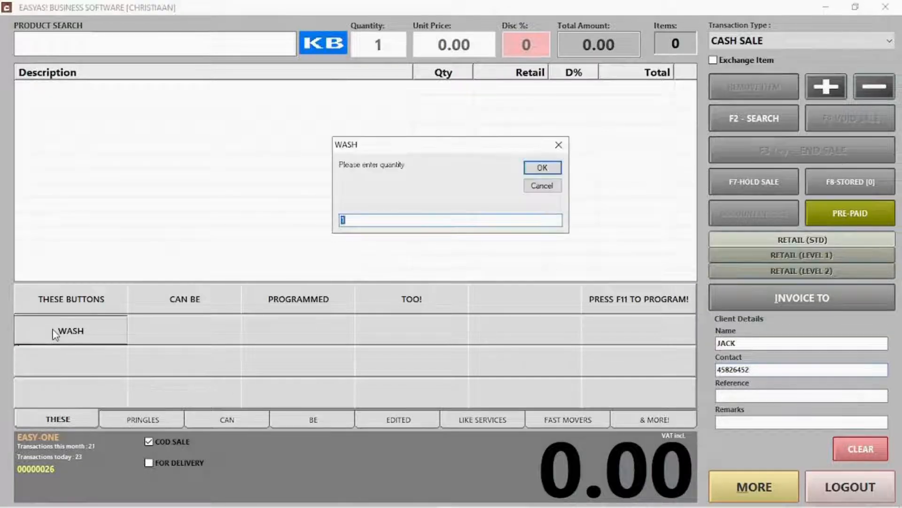
pyautogui.click(536, 170)
pyautogui.write('50')
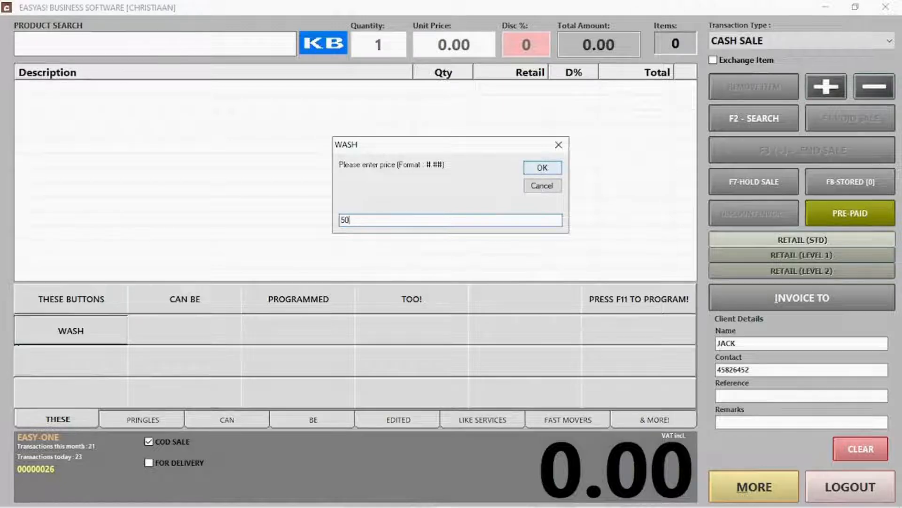
pyautogui.click(538, 170)
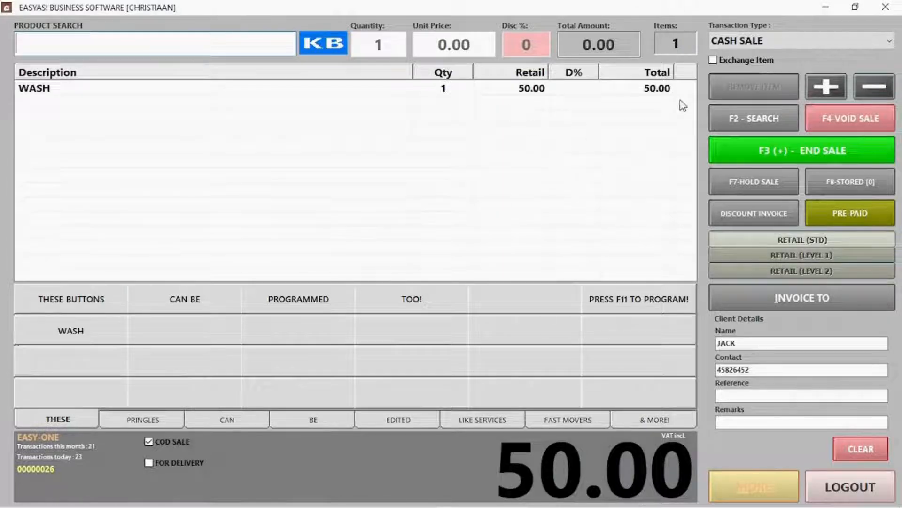
# End the sale, accept the 50.00 cash payment, and start the next transaction
pyautogui.click(795, 156)
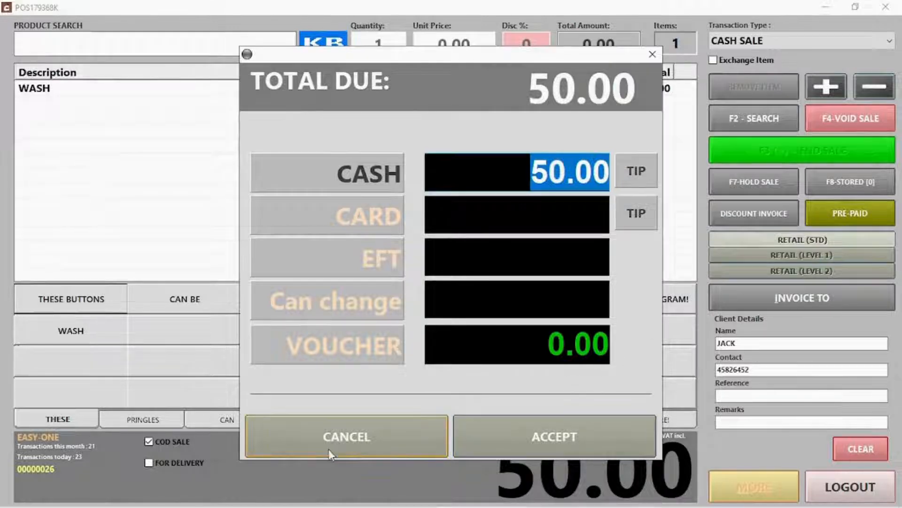
pyautogui.click(534, 434)
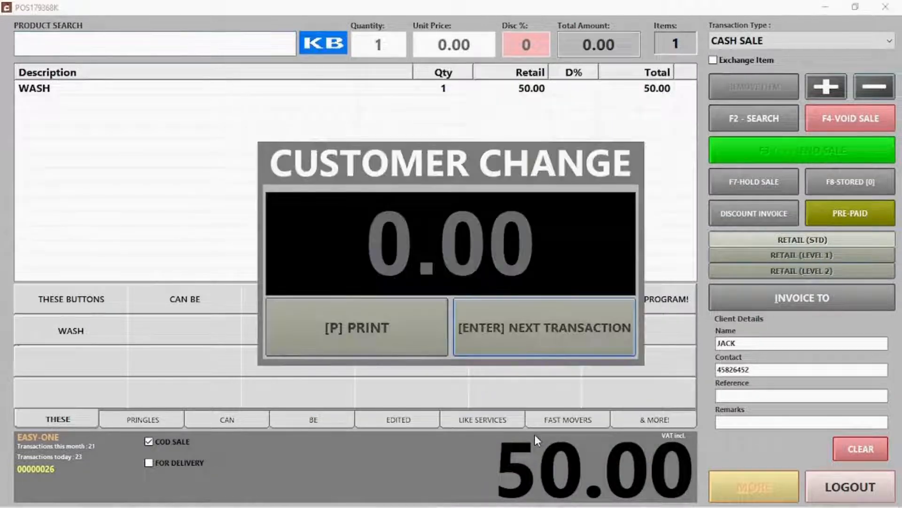
pyautogui.click(506, 346)
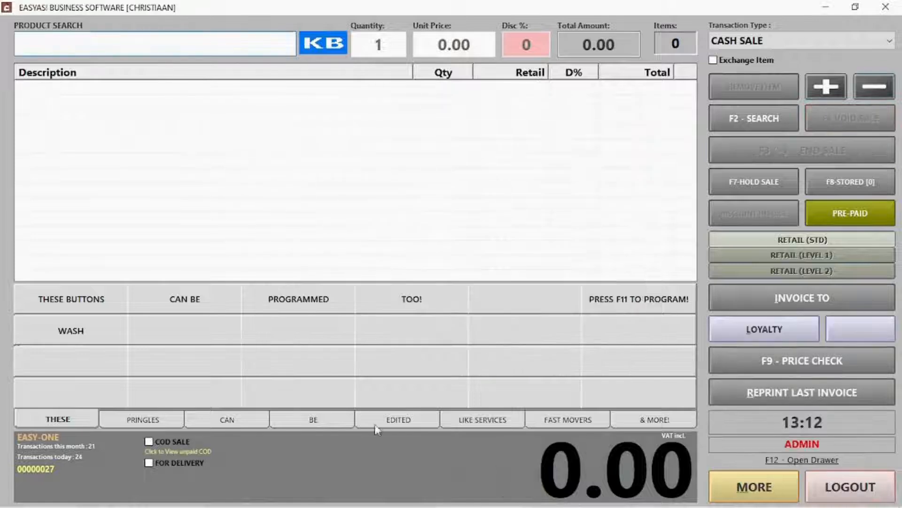
# Select unpaid COD invoice 26 with its payment type left as cash
pyautogui.click(173, 452)
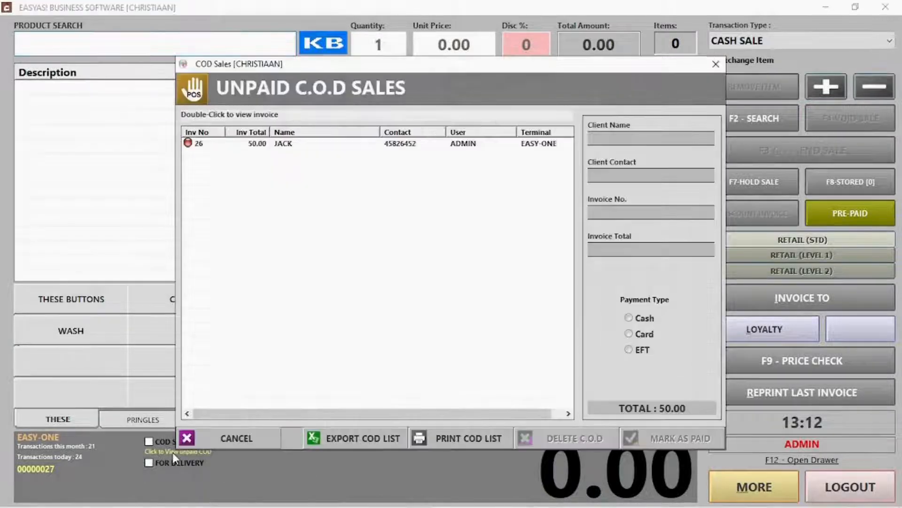
pyautogui.click(312, 153)
pyautogui.click(637, 335)
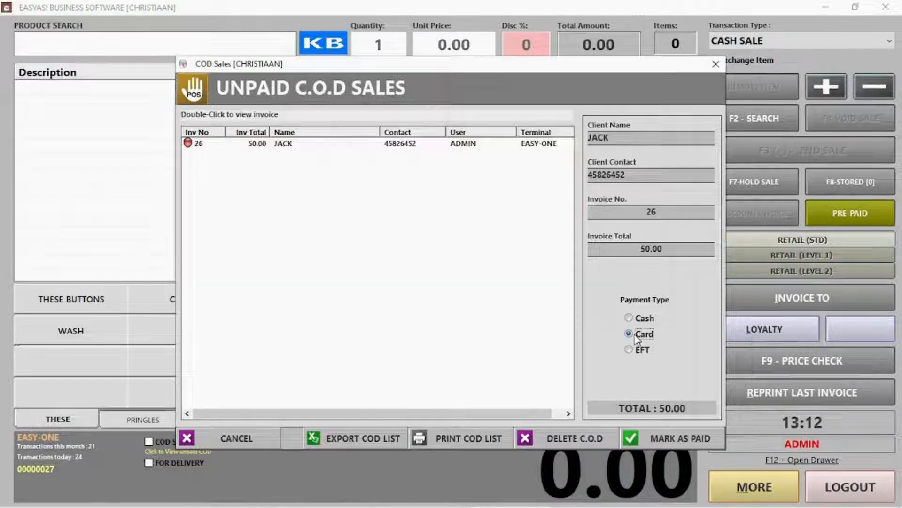
pyautogui.click(639, 358)
pyautogui.click(633, 335)
pyautogui.click(379, 144)
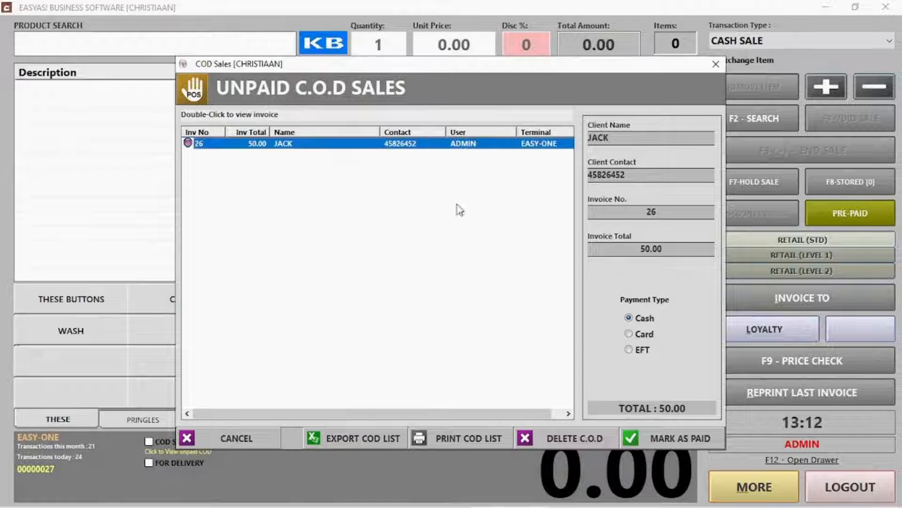
# Mark invoice 26 as paid and keep it in today's sales
pyautogui.click(659, 439)
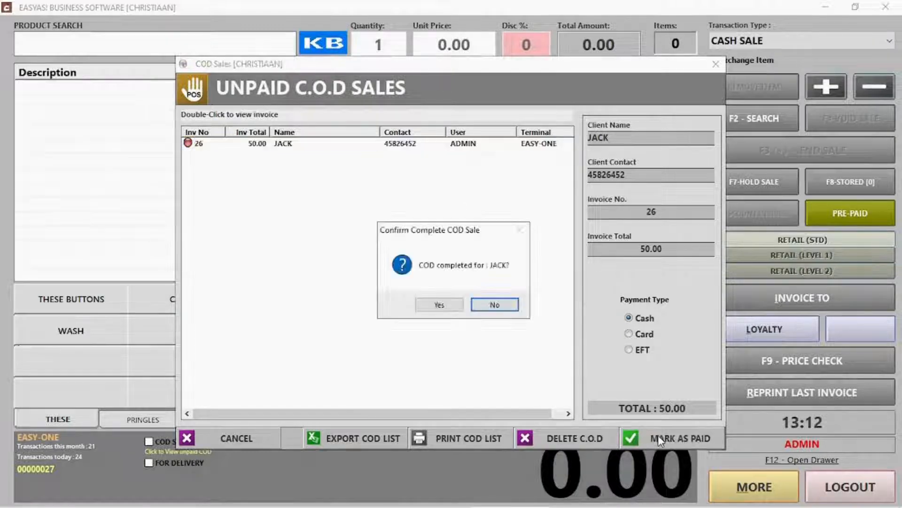
pyautogui.click(444, 304)
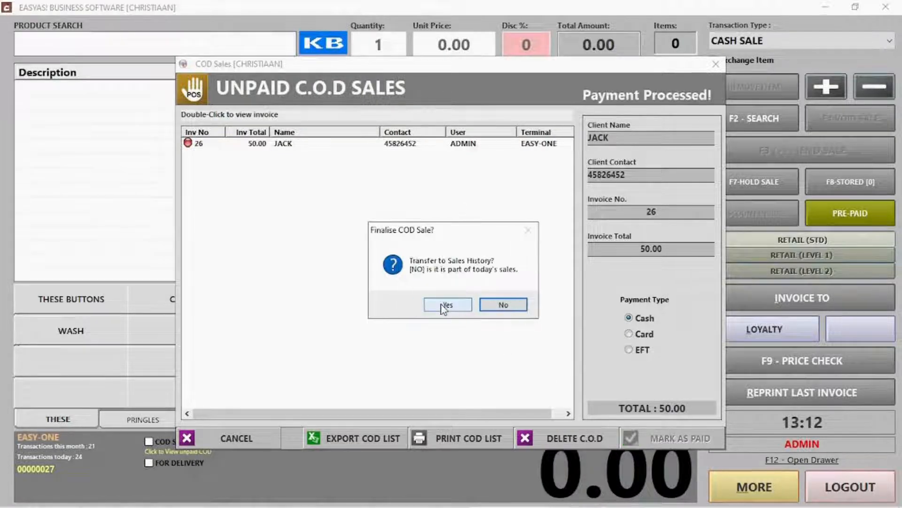
pyautogui.click(502, 305)
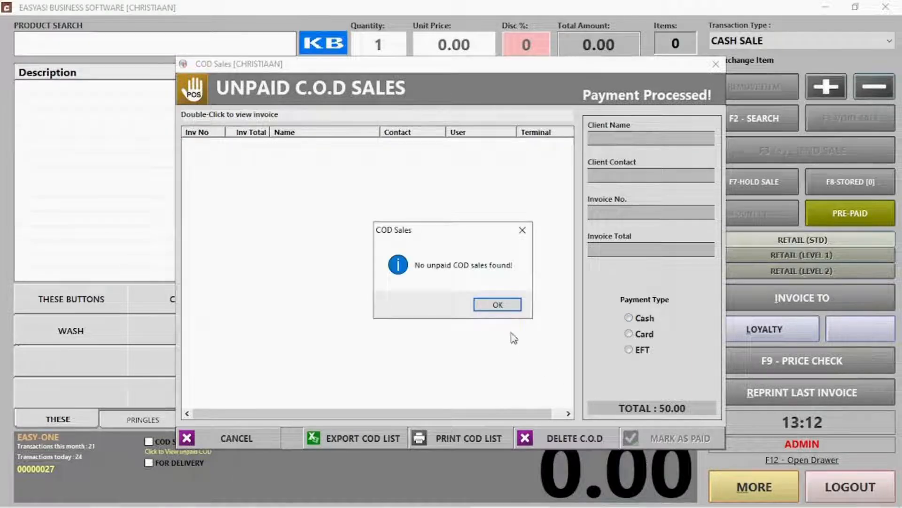
pyautogui.click(497, 306)
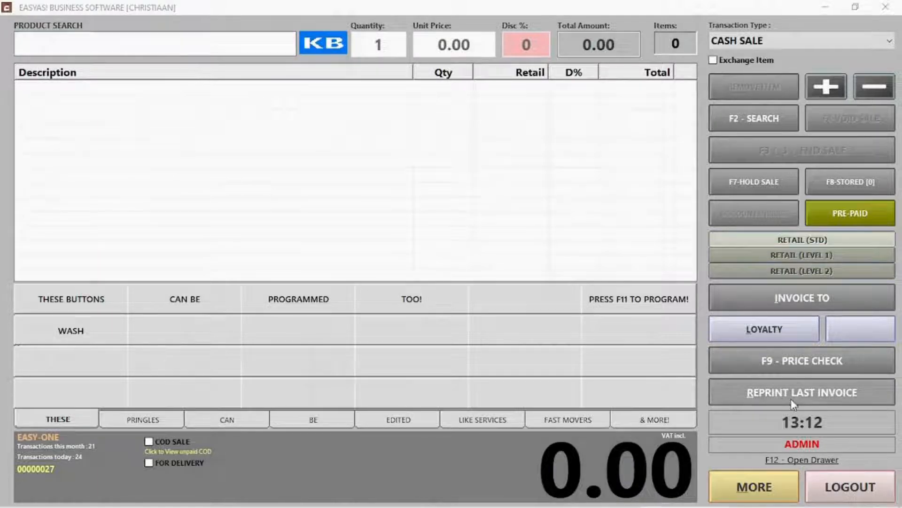
# Invoice the sale to an existing client found through client search
pyautogui.click(779, 299)
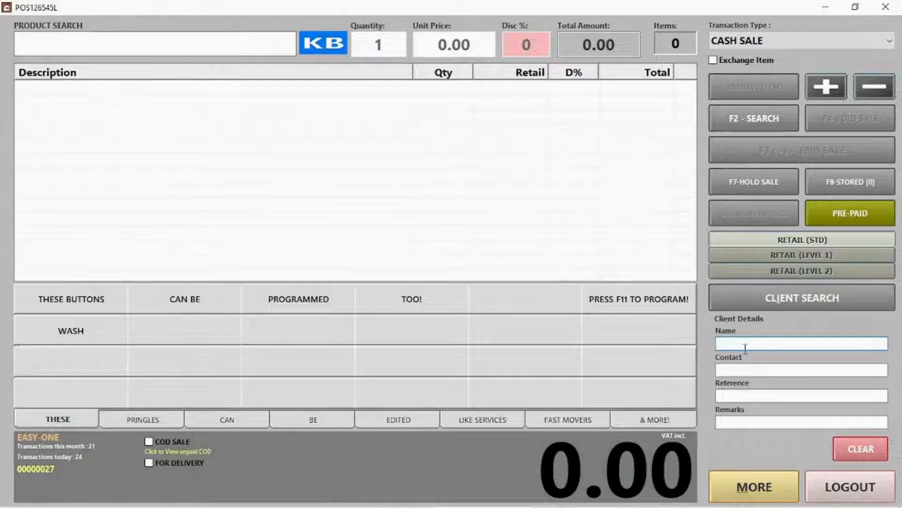
pyautogui.click(788, 289)
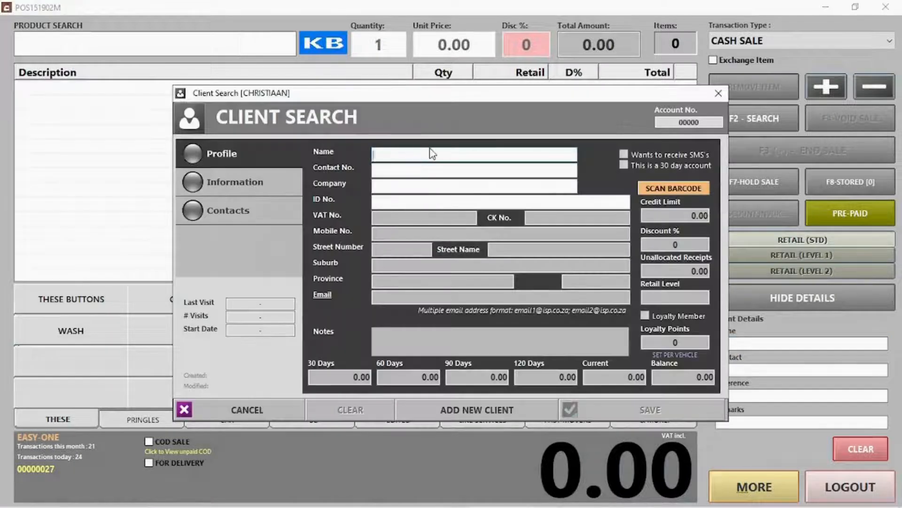
pyautogui.write('jac')
pyautogui.click(404, 224)
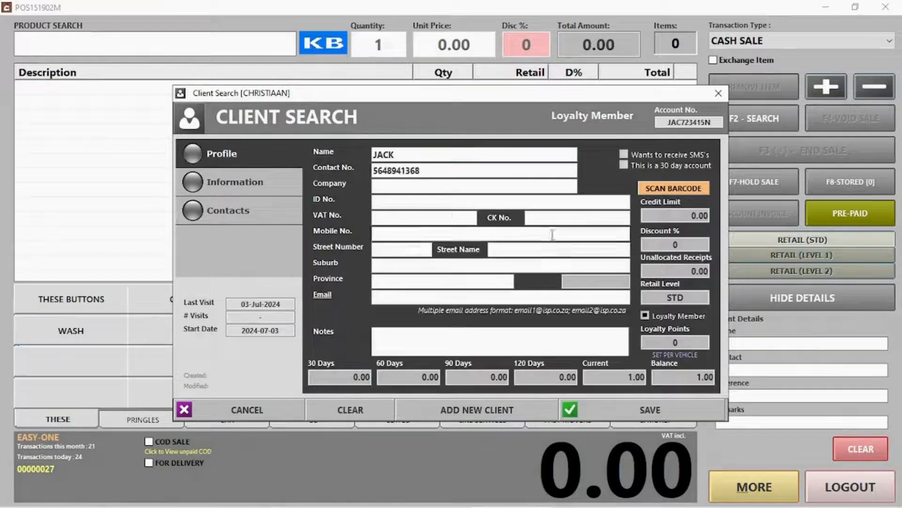
pyautogui.click(650, 409)
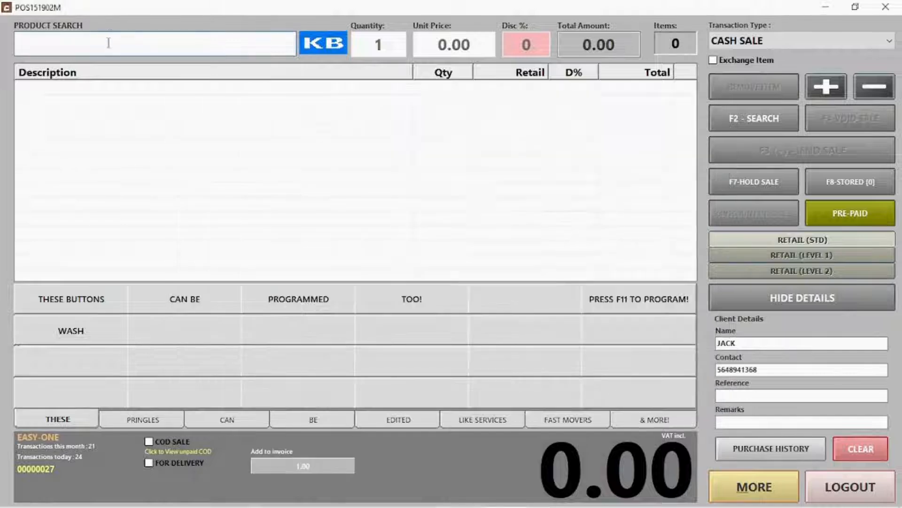
# Add PRINGLES CHUTNEY and take its 50.00 payment on card
pyautogui.write('pr')
pyautogui.click(94, 115)
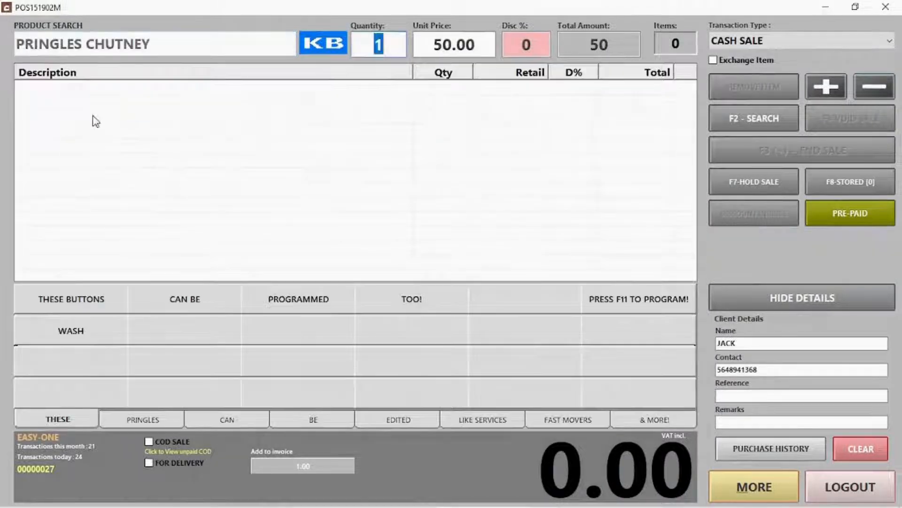
pyautogui.press('Return')
pyautogui.click(827, 150)
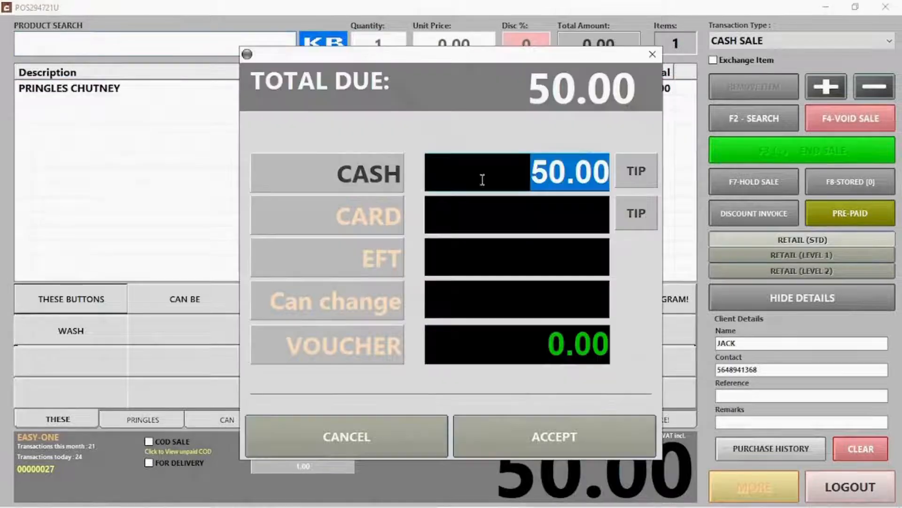
pyautogui.click(374, 219)
pyautogui.click(573, 442)
pyautogui.click(578, 314)
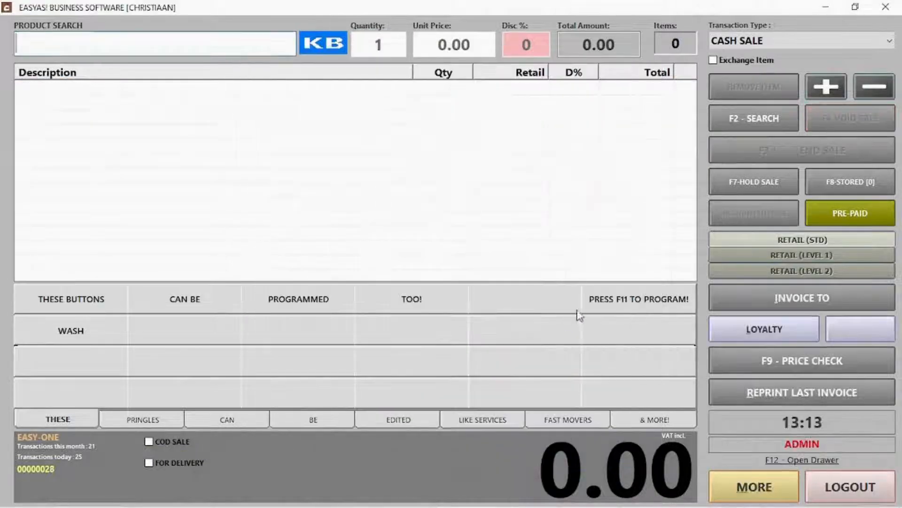
pyautogui.click(727, 42)
# Start an account sale, look up the client, then abandon the search
pyautogui.click(740, 70)
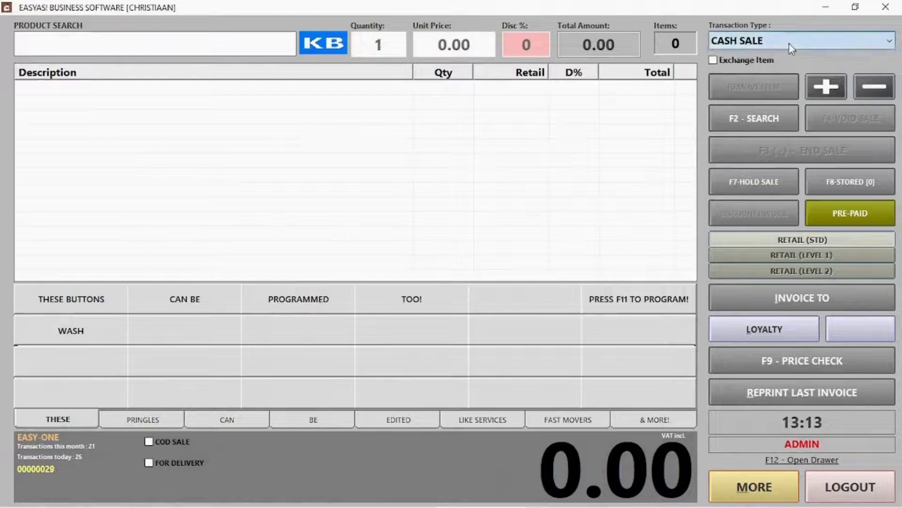
pyautogui.click(789, 43)
pyautogui.click(783, 71)
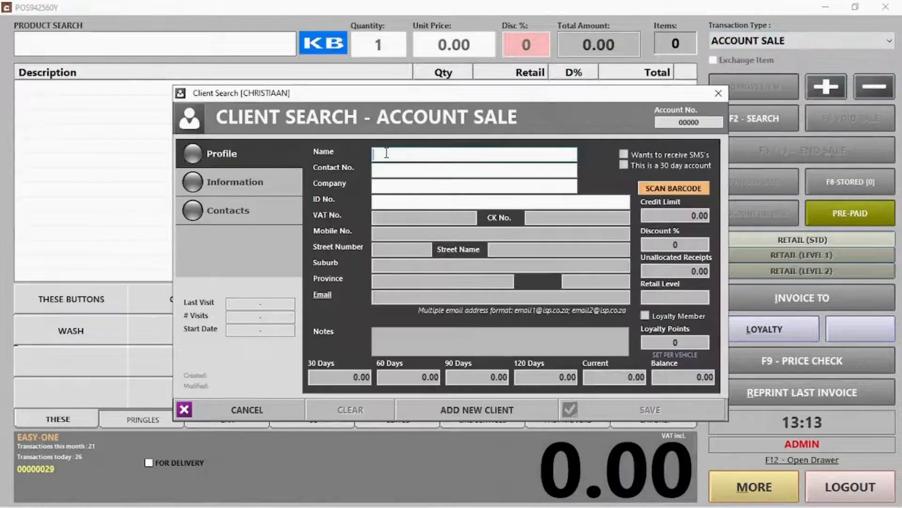
pyautogui.write('jack')
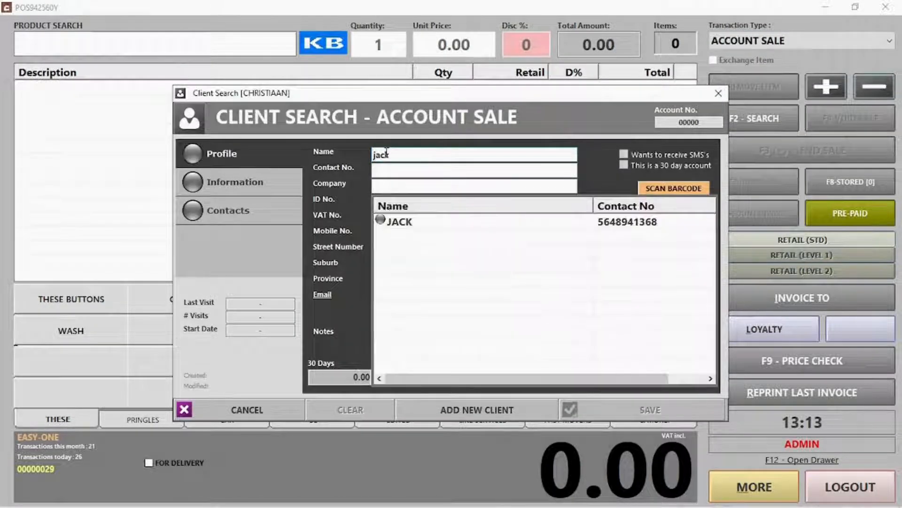
pyautogui.doubleClick(640, 226)
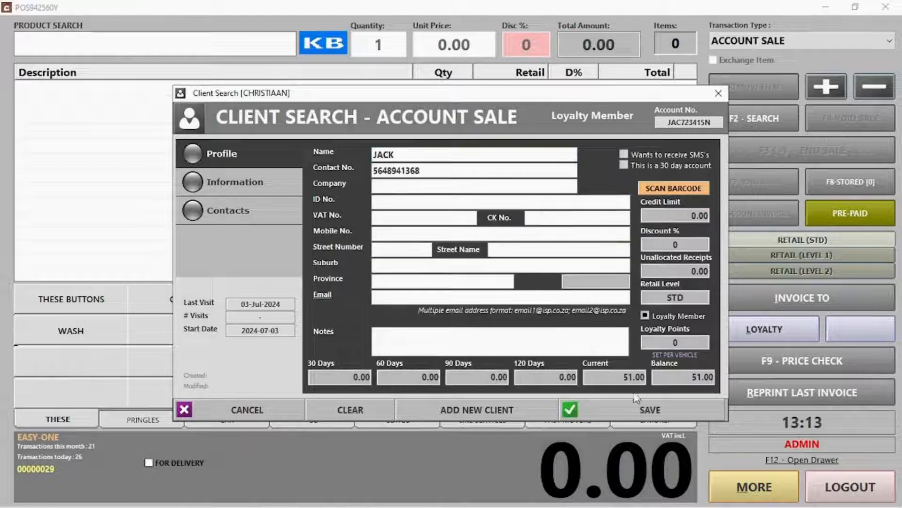
pyautogui.click(283, 411)
# Switch to Account Receipt and load the client's account
pyautogui.click(785, 38)
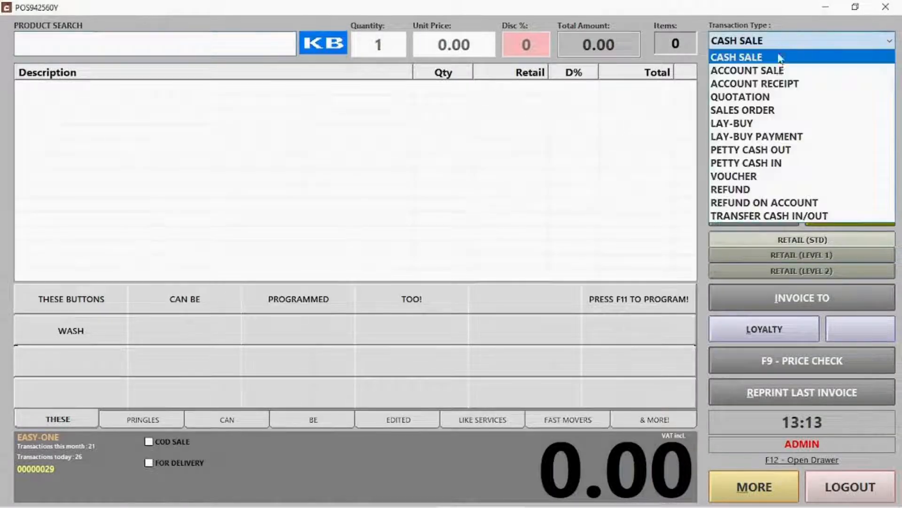
pyautogui.click(771, 82)
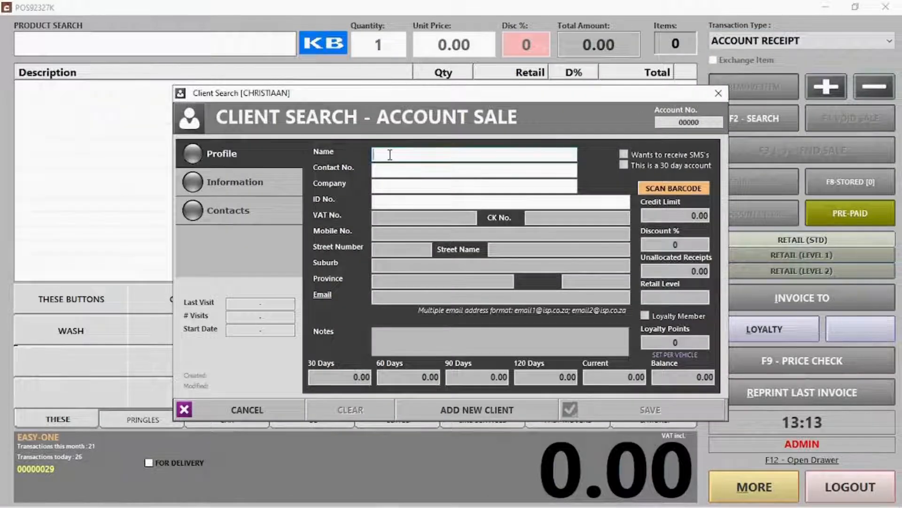
pyautogui.write('jack')
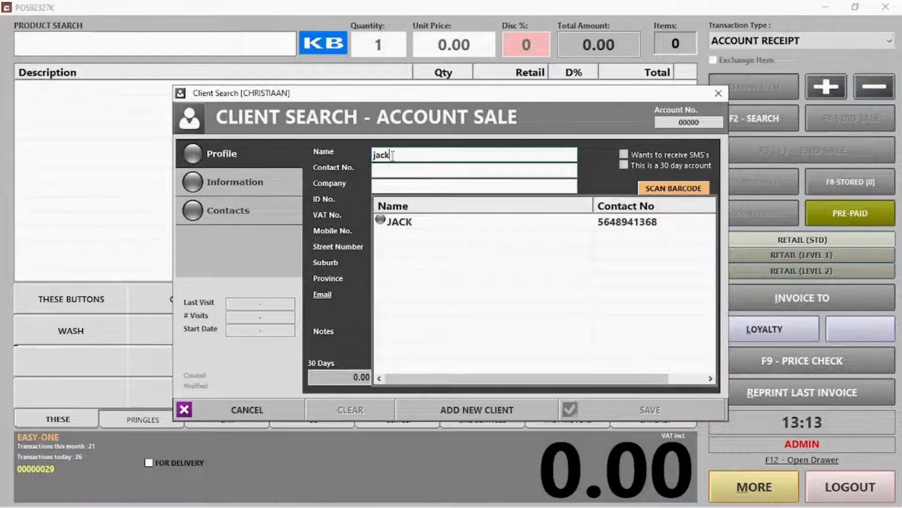
pyautogui.doubleClick(408, 225)
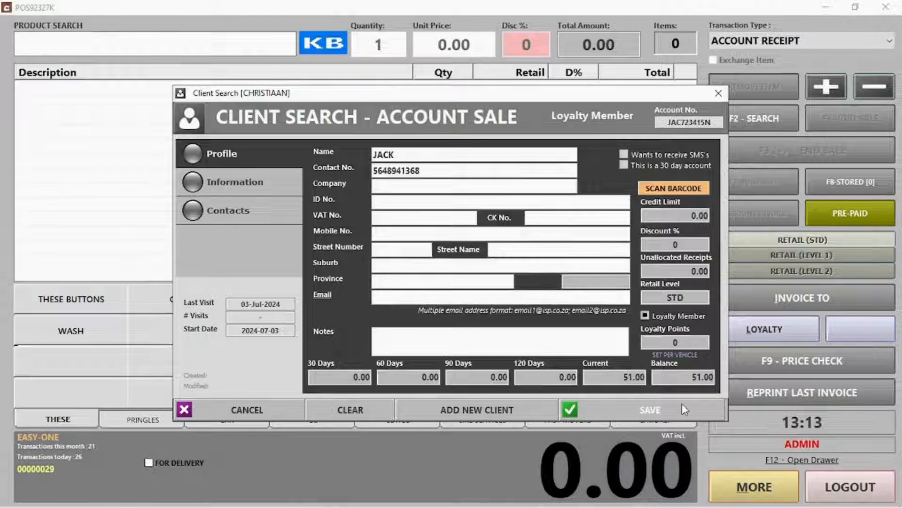
pyautogui.click(682, 403)
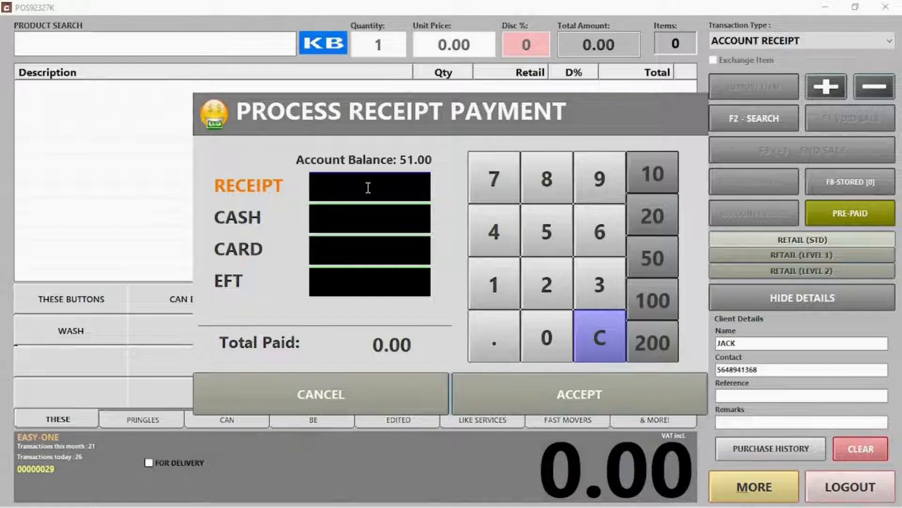
# Receive 51.00 split as 31.00 cash and 20.00 card, without printing a receipt
pyautogui.write('51')
pyautogui.click(364, 212)
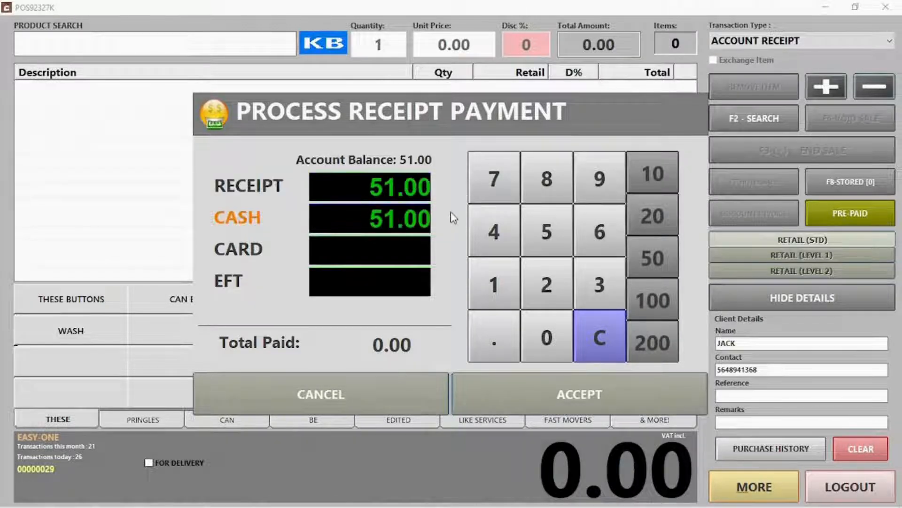
pyautogui.press('BackSpace')
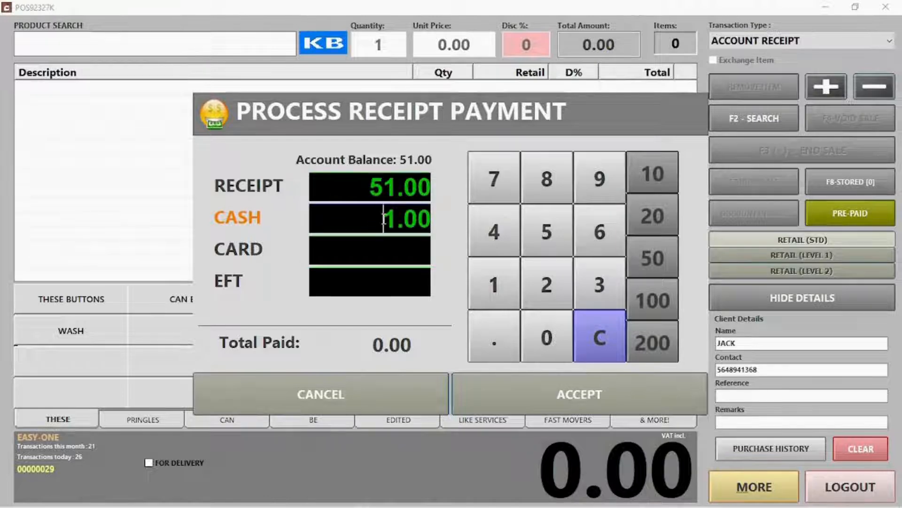
pyautogui.write('3')
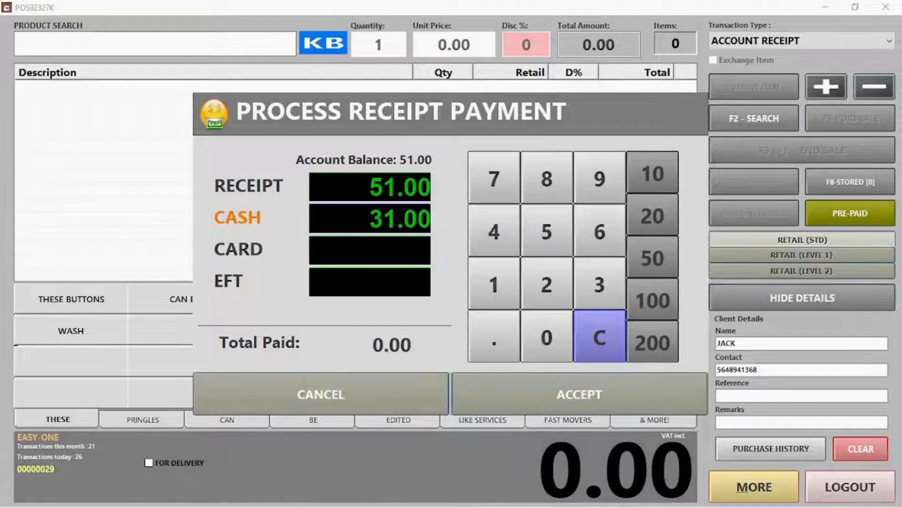
pyautogui.click(368, 238)
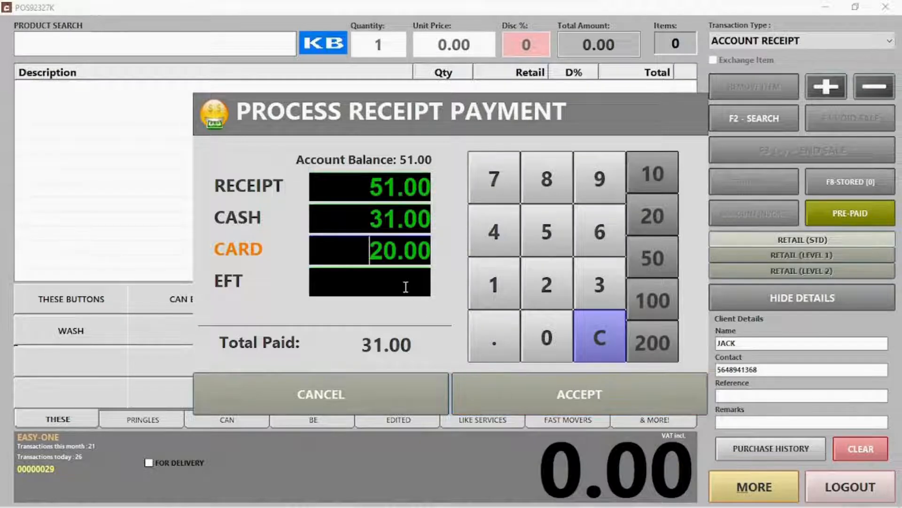
pyautogui.click(557, 398)
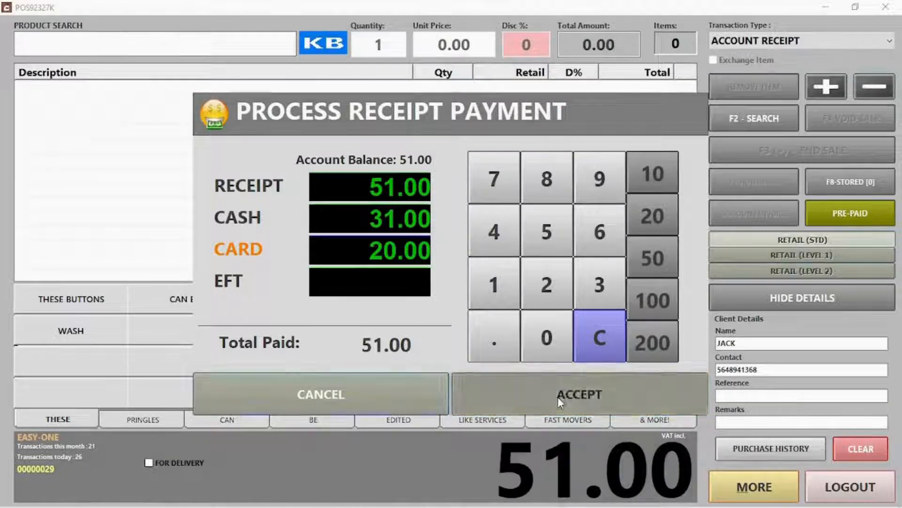
pyautogui.click(493, 307)
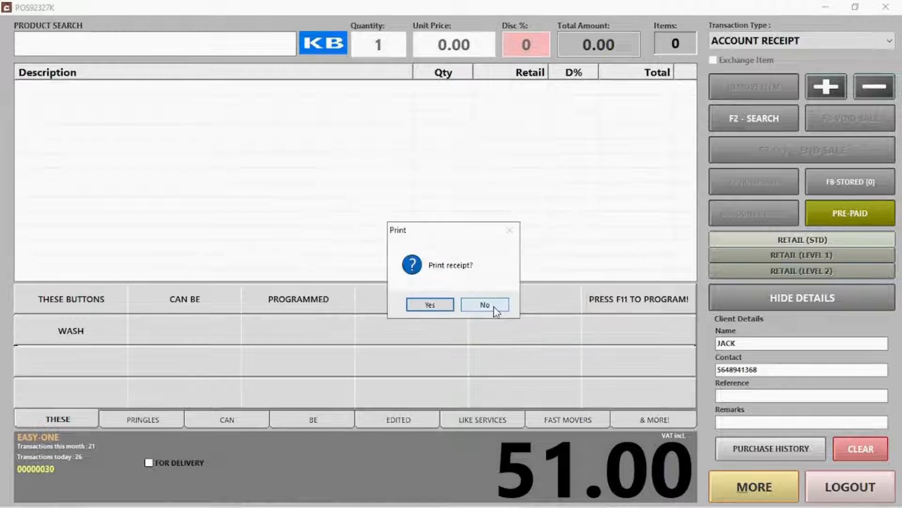
pyautogui.click(485, 305)
pyautogui.click(775, 45)
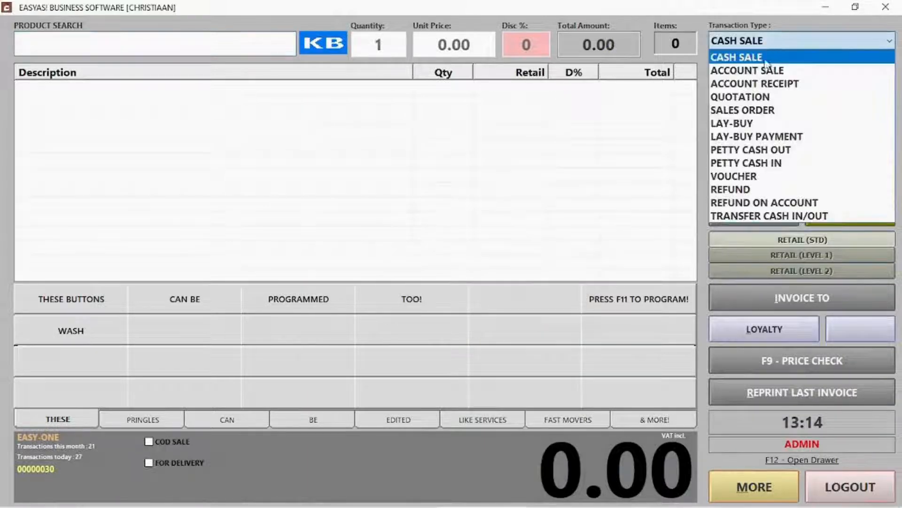
# Start a quotation for a walk-in client, entering their contact number and name
pyautogui.click(747, 96)
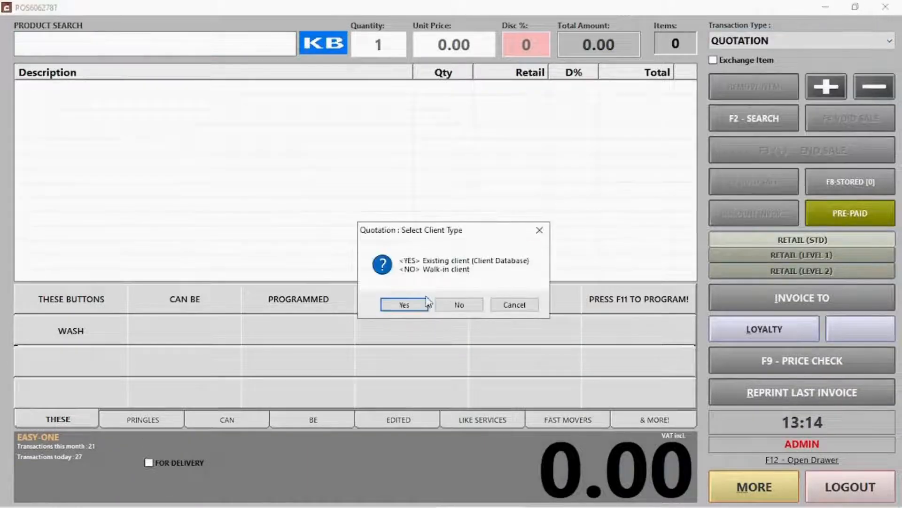
pyautogui.click(456, 306)
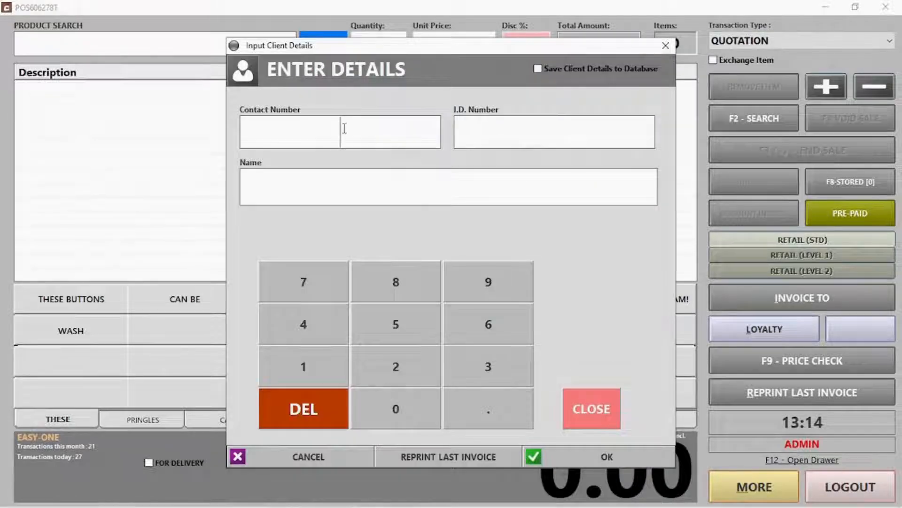
pyautogui.write('421566326')
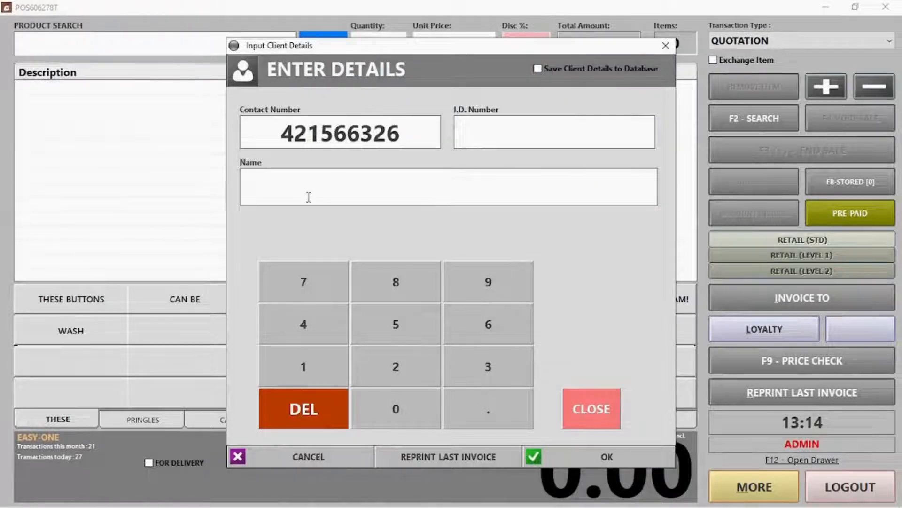
pyautogui.click(309, 197)
pyautogui.write('Jill')
pyautogui.click(607, 458)
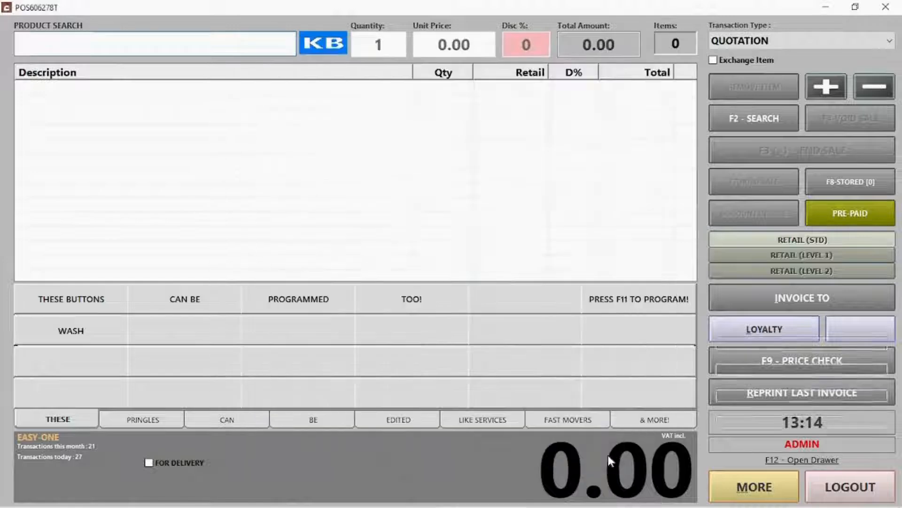
# Add PRINGLES CHEESE CHIVES, CHUTNEY and S&V to the quotation
pyautogui.click(143, 419)
pyautogui.click(76, 300)
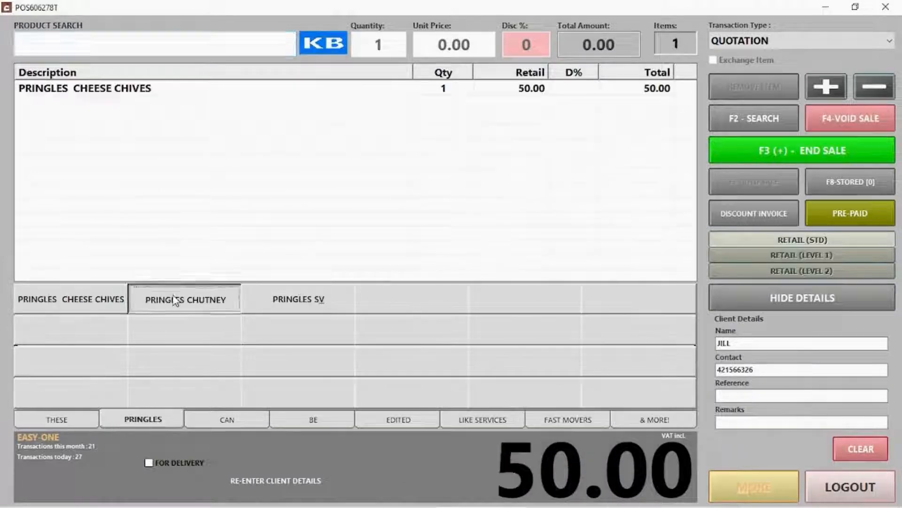
pyautogui.click(175, 301)
pyautogui.click(298, 299)
# Finish as a quotation without printing and email it to the entered address
pyautogui.click(803, 151)
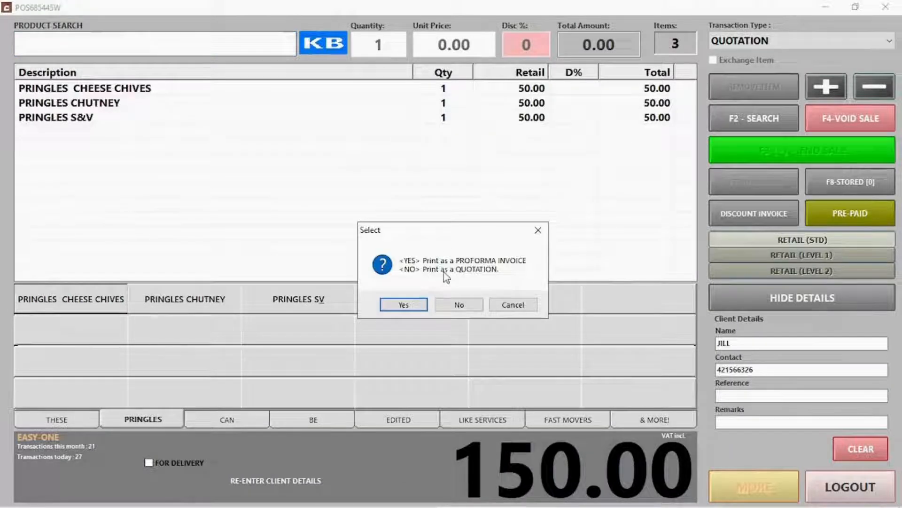
pyautogui.click(459, 304)
pyautogui.click(498, 440)
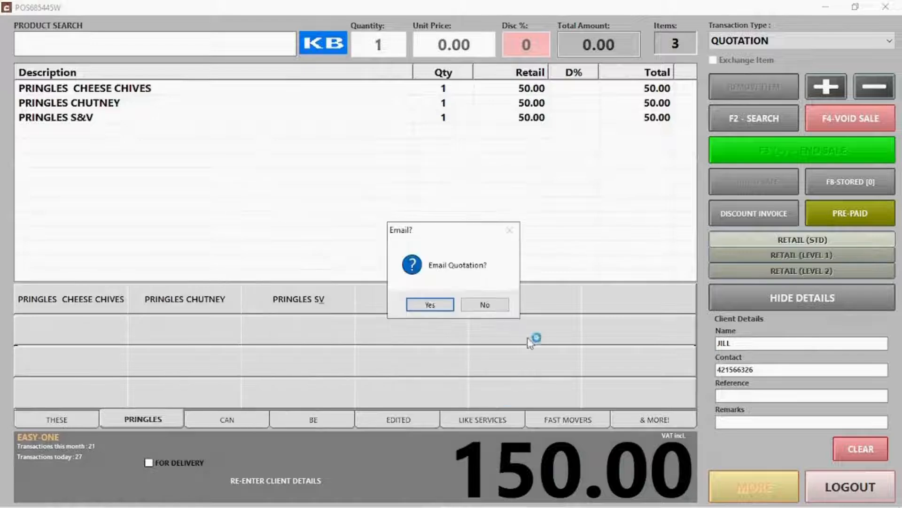
pyautogui.click(434, 304)
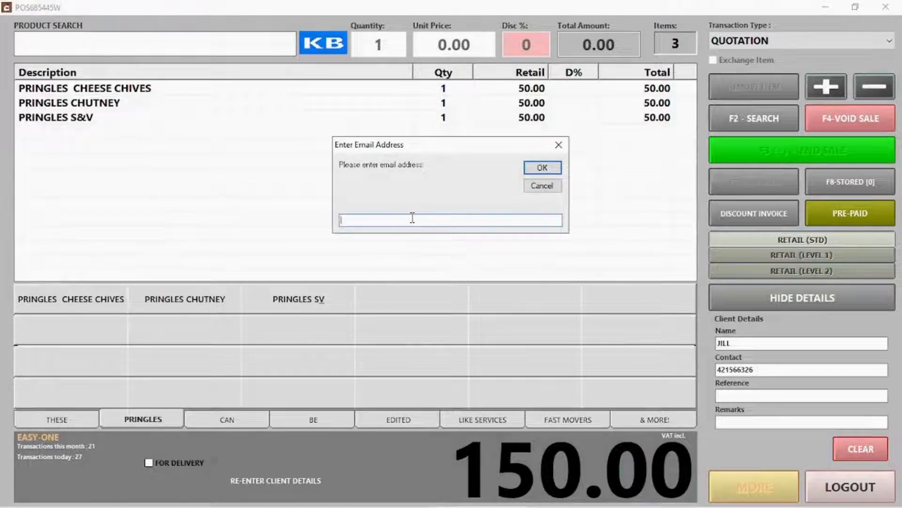
pyautogui.write('test@email.com')
pyautogui.click(539, 168)
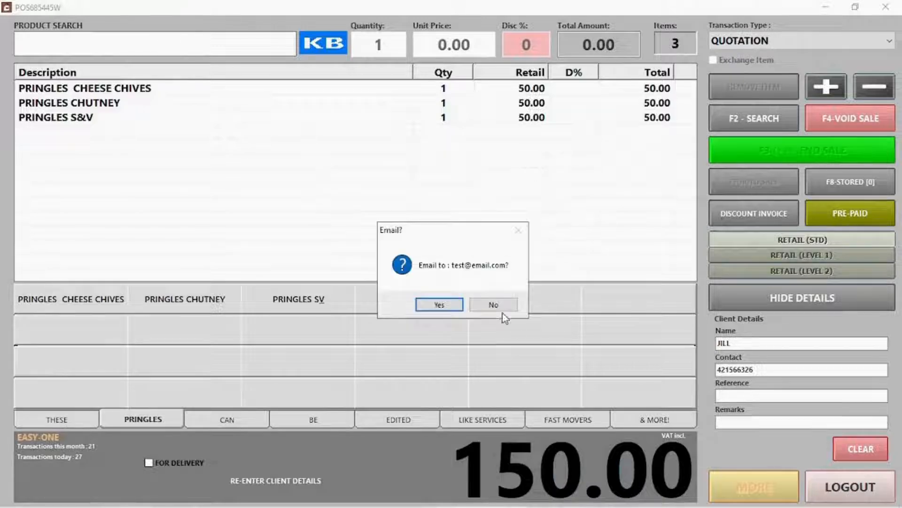
pyautogui.click(437, 306)
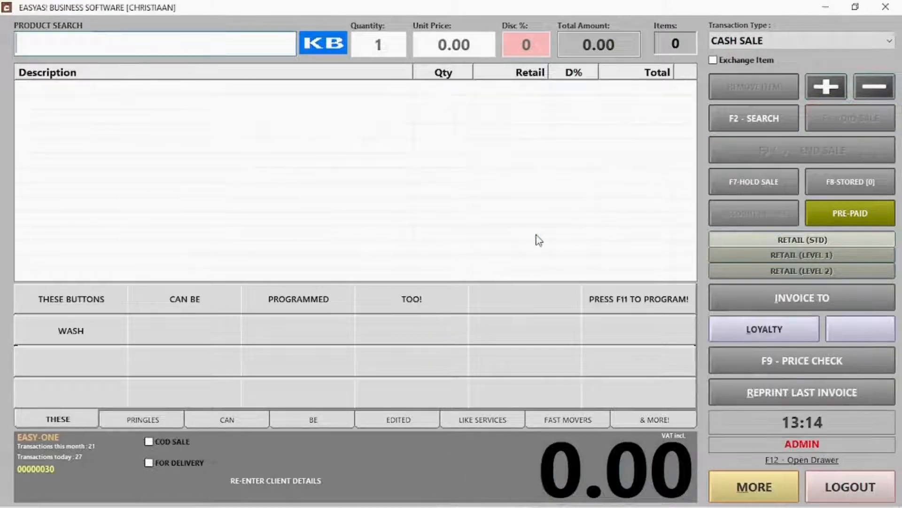
# Start a lay-buy for the client found by name search
pyautogui.click(754, 41)
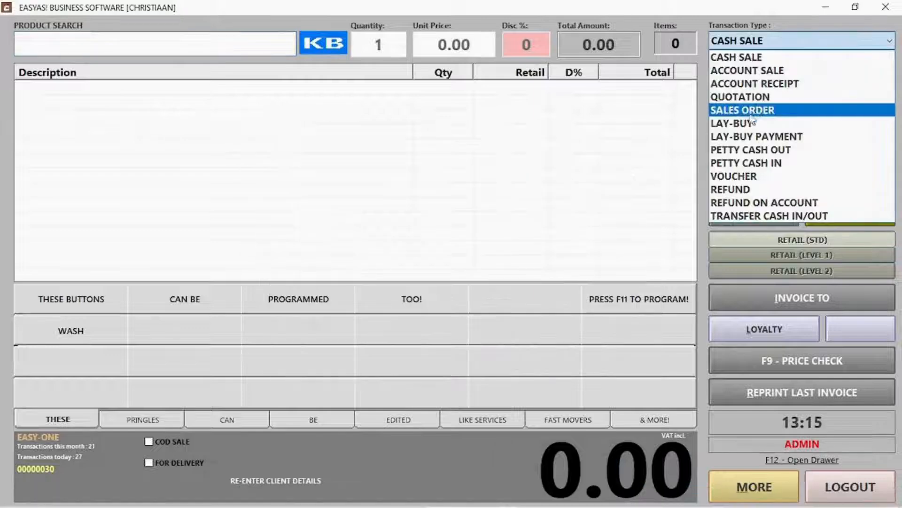
pyautogui.click(742, 123)
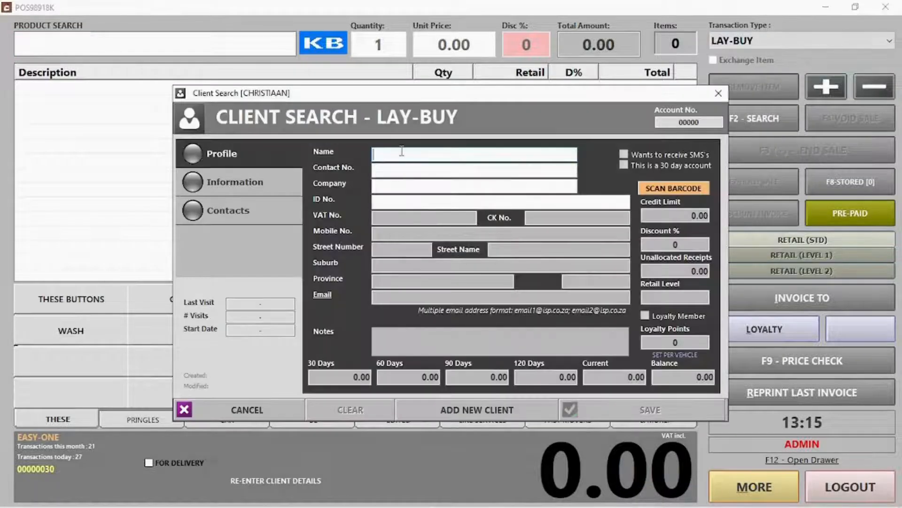
pyautogui.press('Return')
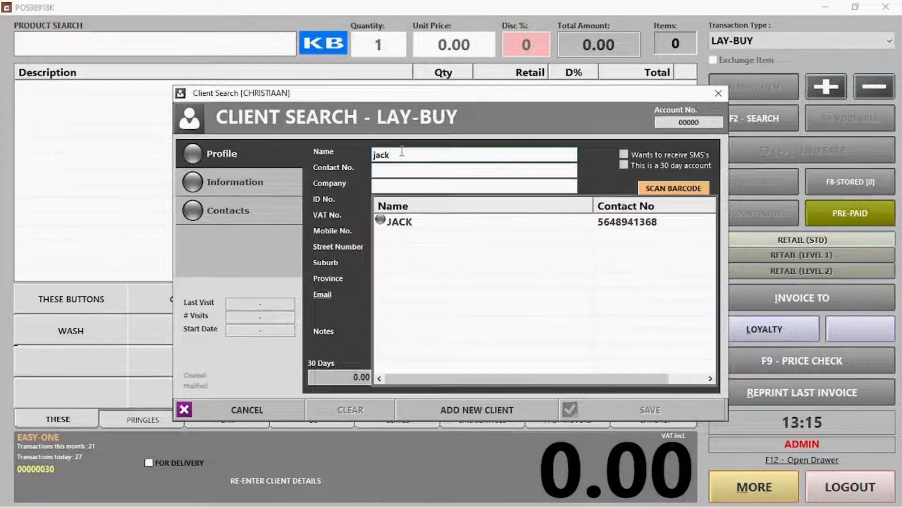
pyautogui.doubleClick(429, 223)
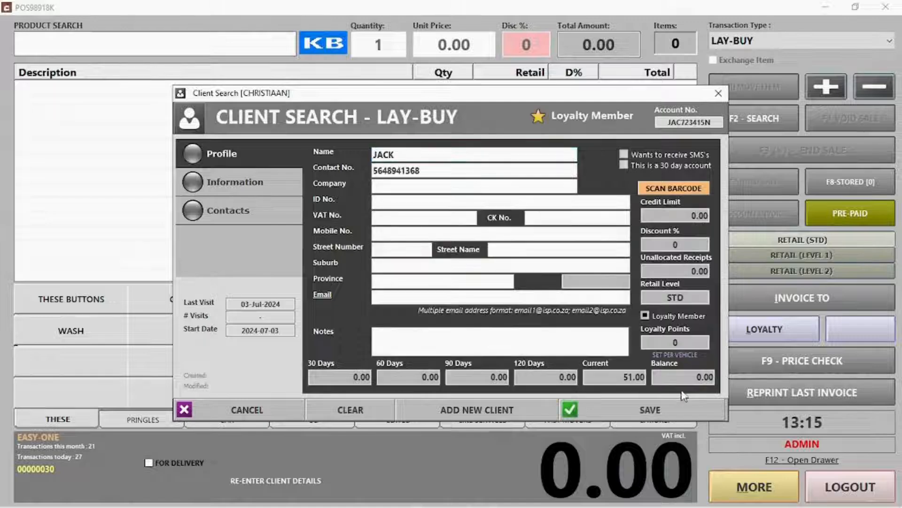
pyautogui.click(682, 412)
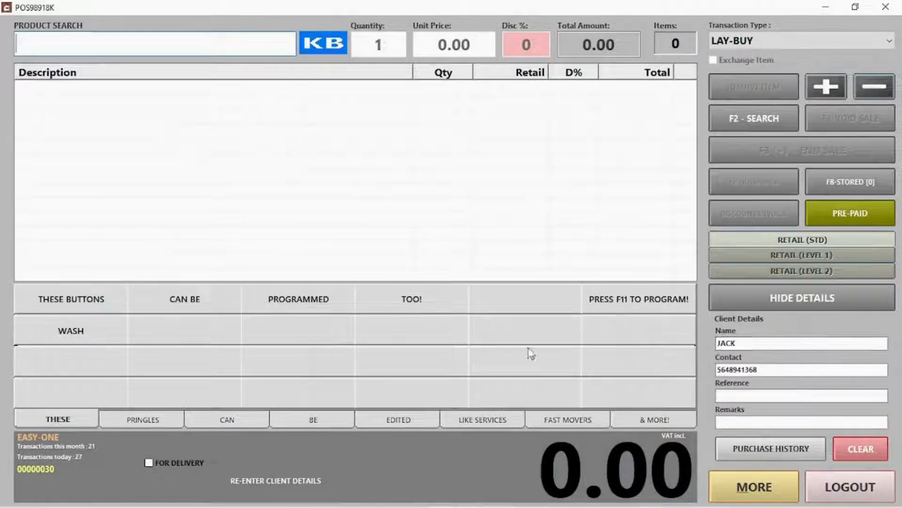
# Add Pringles Cheese Chives, Chutney and S&V to the lay-buy
pyautogui.click(146, 423)
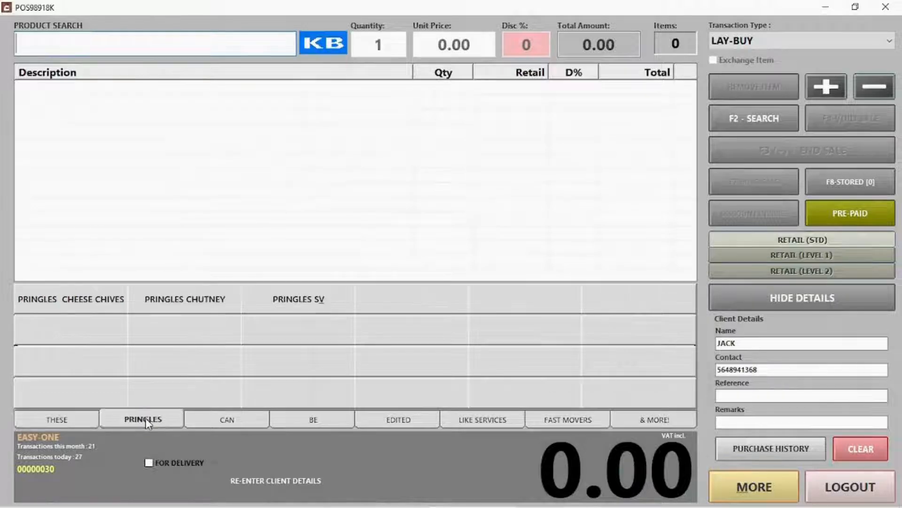
pyautogui.click(99, 314)
pyautogui.click(150, 306)
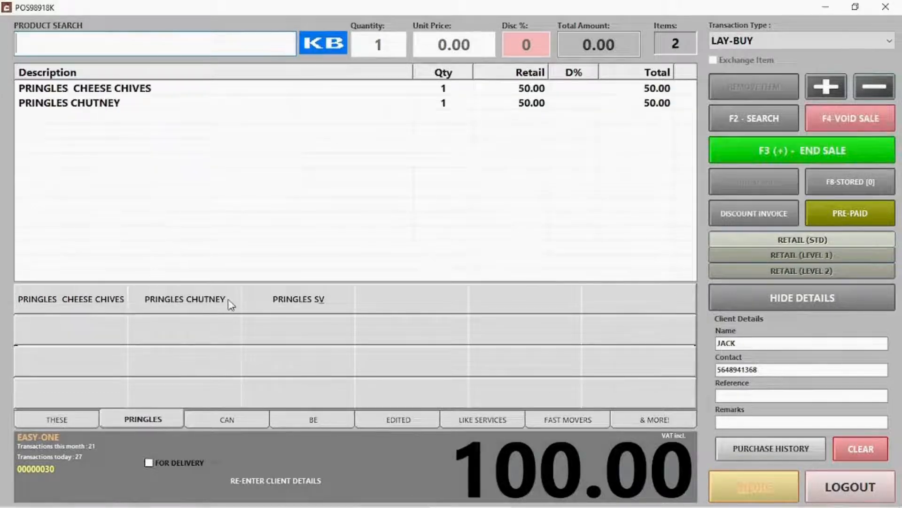
pyautogui.click(262, 303)
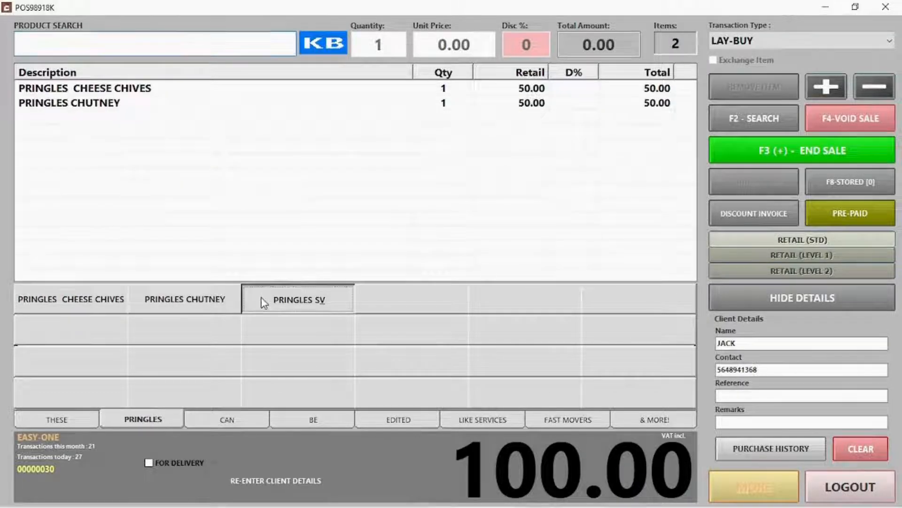
# End the lay-buy and accept a 60.00 cash deposit
pyautogui.click(777, 151)
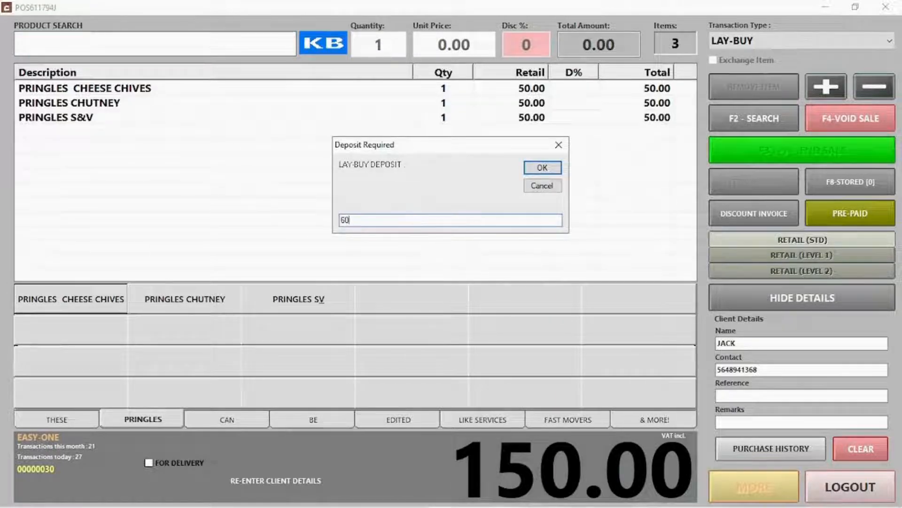
pyautogui.press('Return')
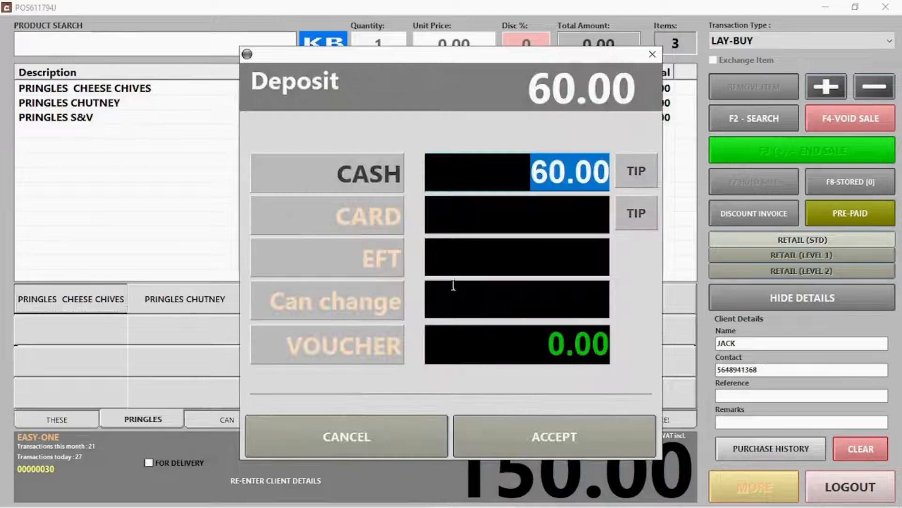
pyautogui.click(576, 439)
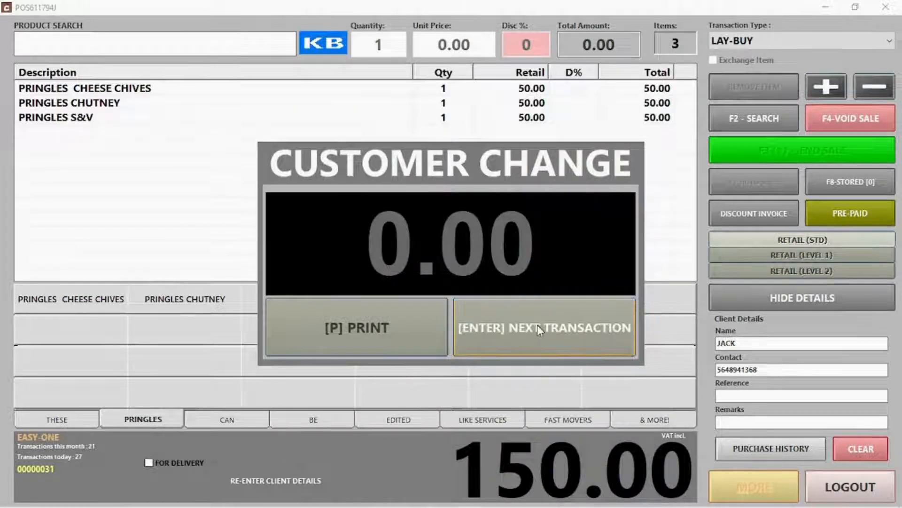
pyautogui.click(537, 326)
pyautogui.click(789, 40)
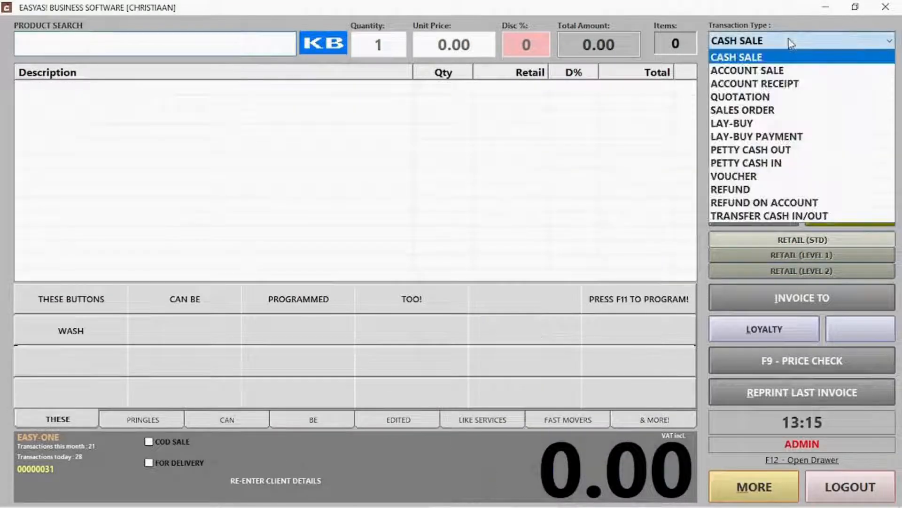
# Open the client's Pringles lay-buy and pay its 90.00 balance in cash, not as a voucher
pyautogui.click(775, 138)
pyautogui.doubleClick(157, 88)
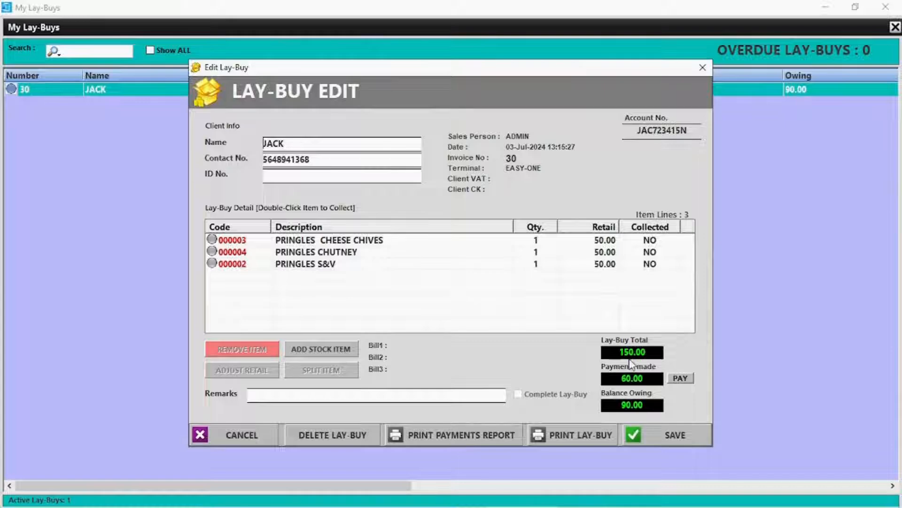
pyautogui.click(679, 378)
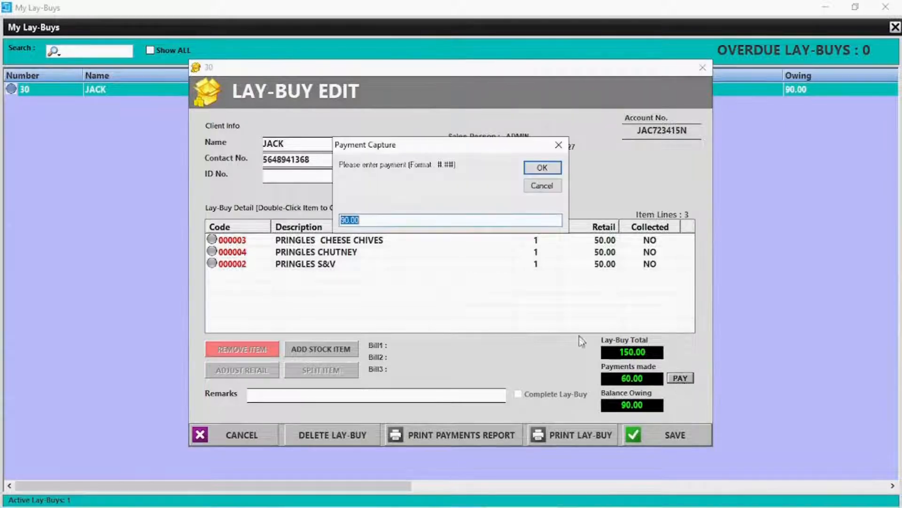
pyautogui.click(540, 169)
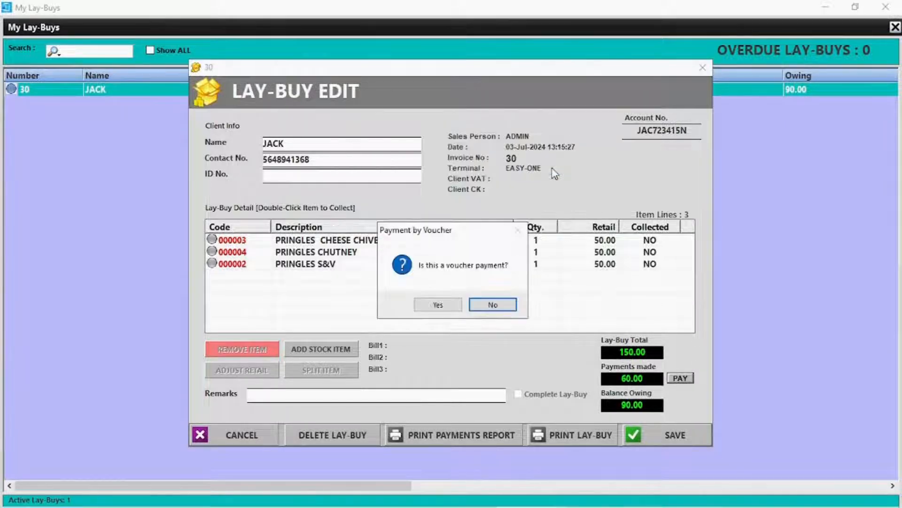
pyautogui.click(505, 306)
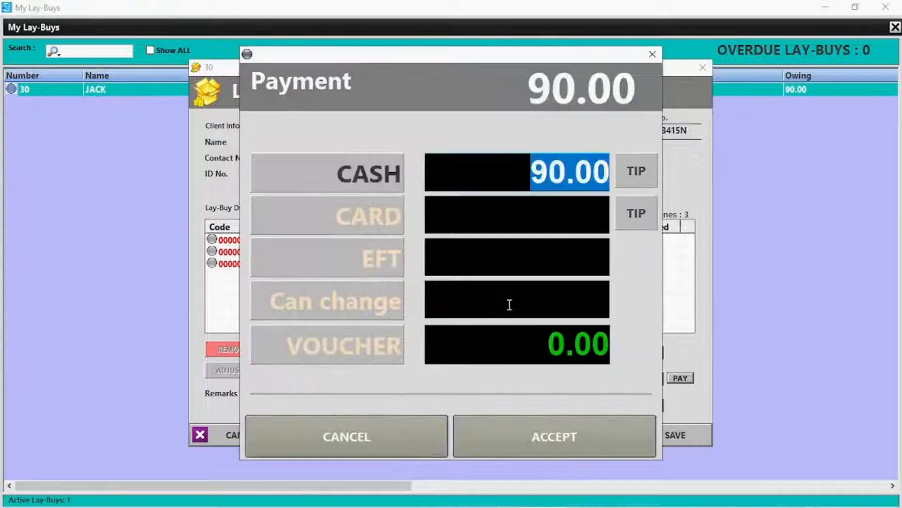
pyautogui.click(562, 436)
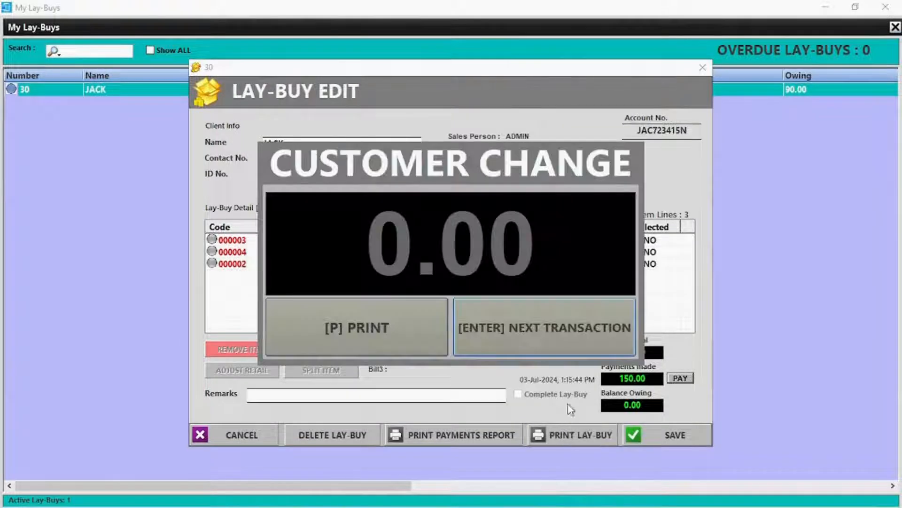
pyautogui.click(525, 326)
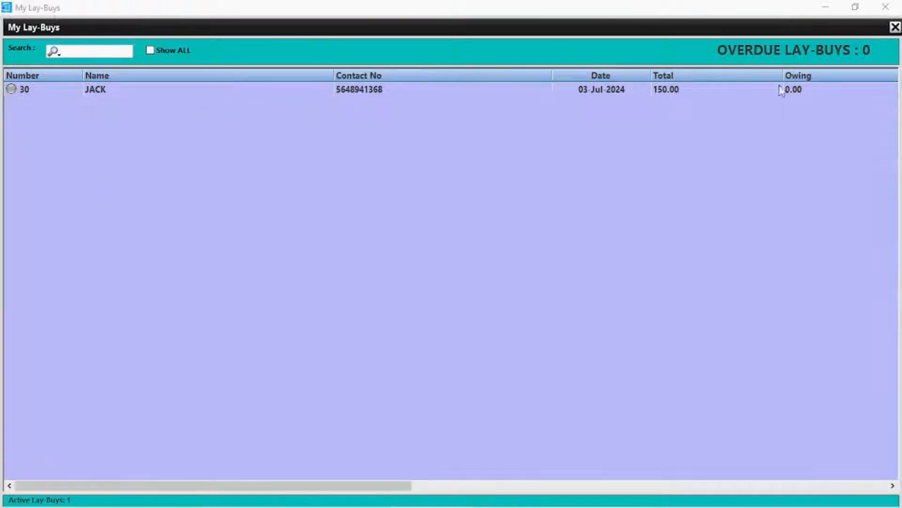
# Start a petty cash payout to supplier TEST with description 'INV 53268'
pyautogui.click(886, 7)
pyautogui.click(775, 42)
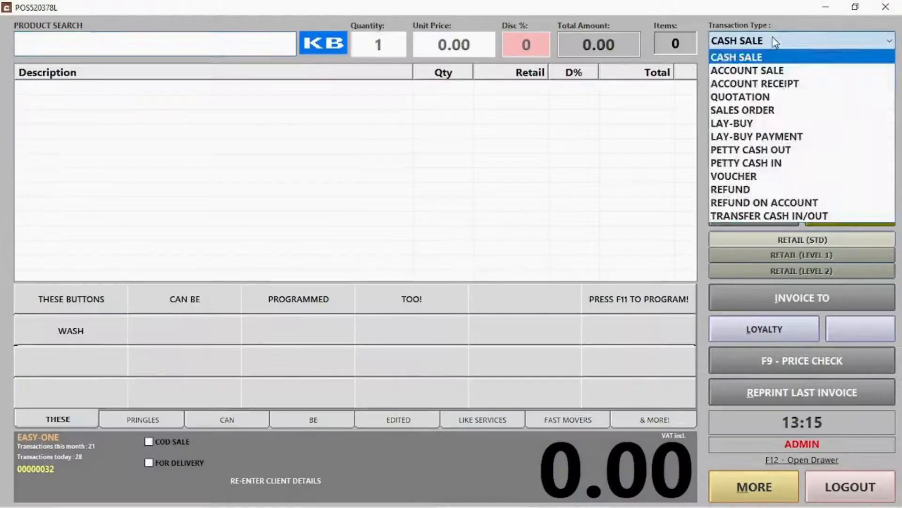
pyautogui.click(751, 150)
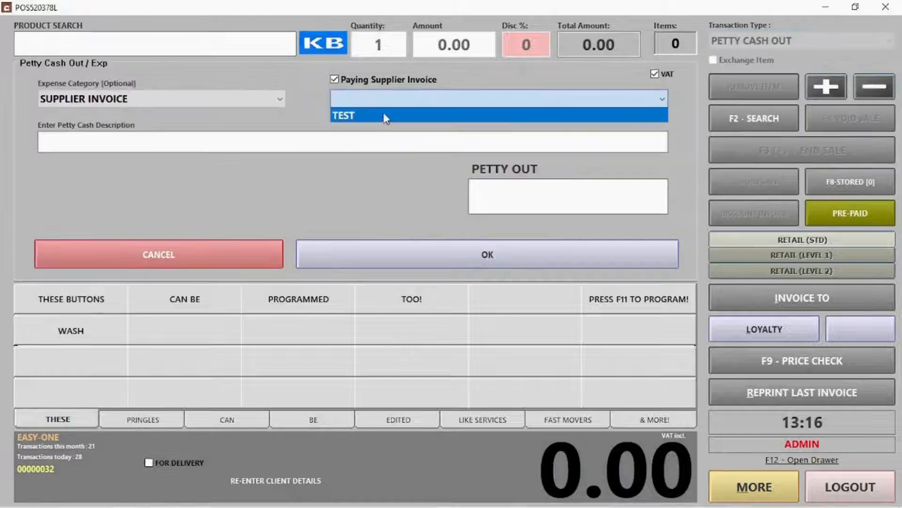
pyautogui.click(380, 114)
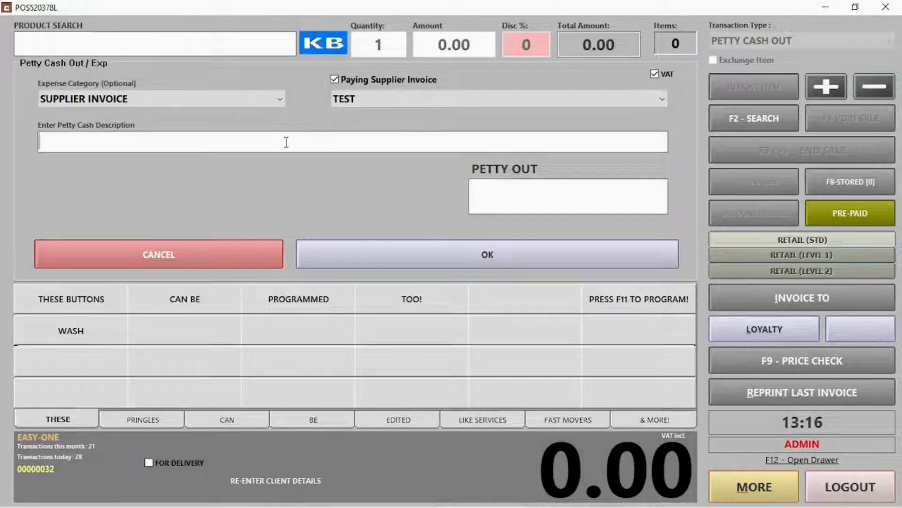
pyautogui.write('NV')
pyautogui.press('BackSpace')
pyautogui.press('BackSpace')
pyautogui.write('INV')
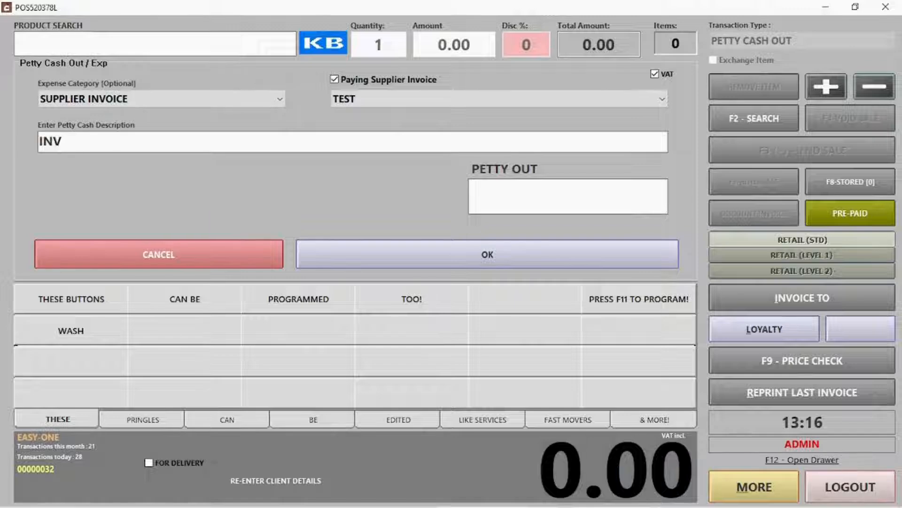
pyautogui.write(' 53268')
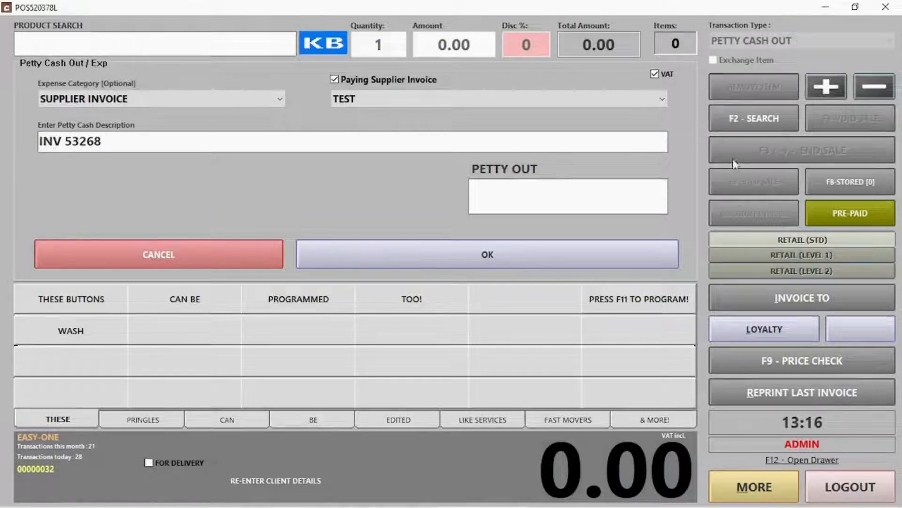
# Pay out 3000.00 petty cash and decline printing another slip
pyautogui.click(585, 183)
pyautogui.write('300')
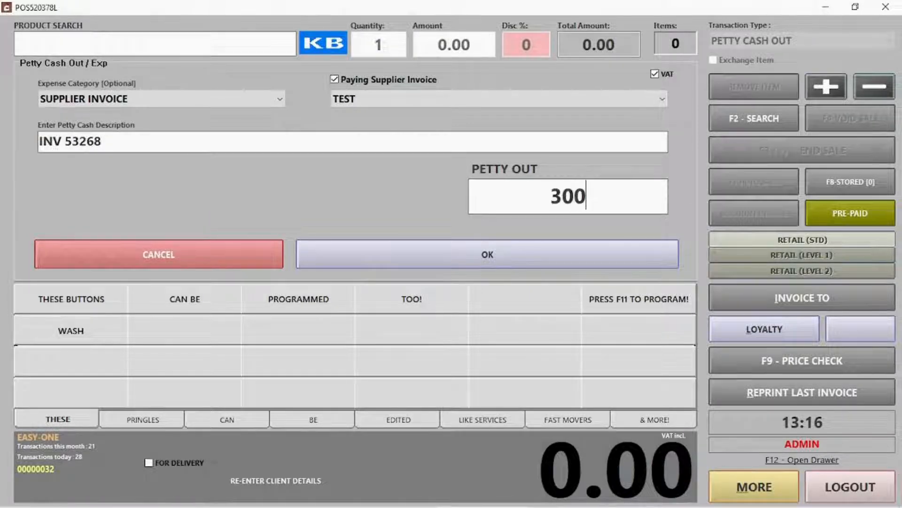
pyautogui.write('0')
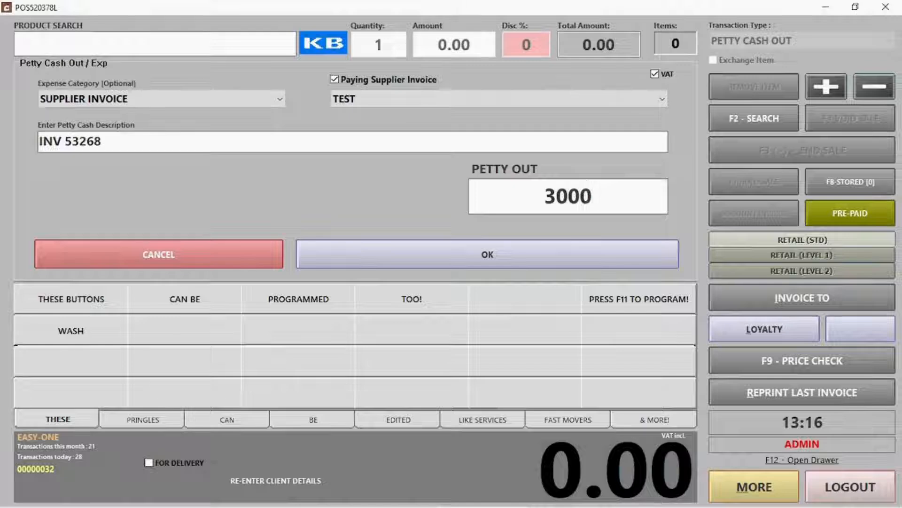
pyautogui.click(503, 258)
pyautogui.click(502, 308)
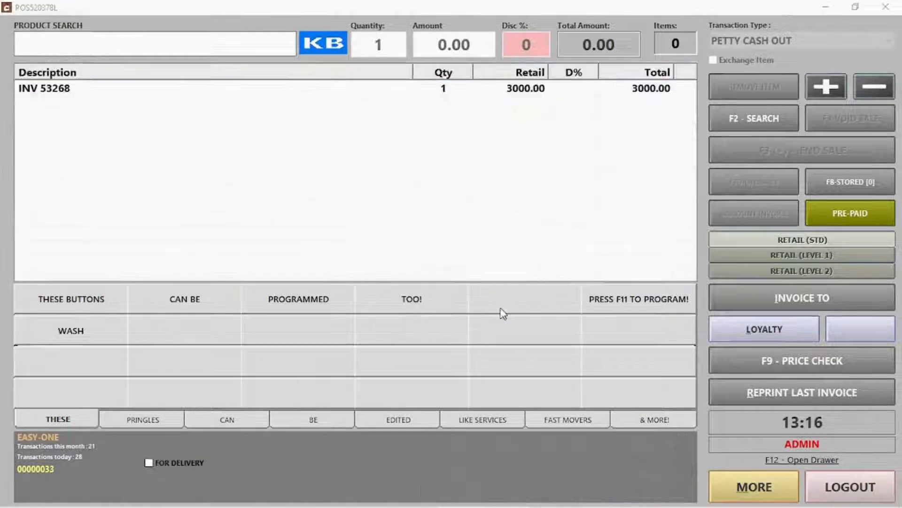
pyautogui.click(493, 305)
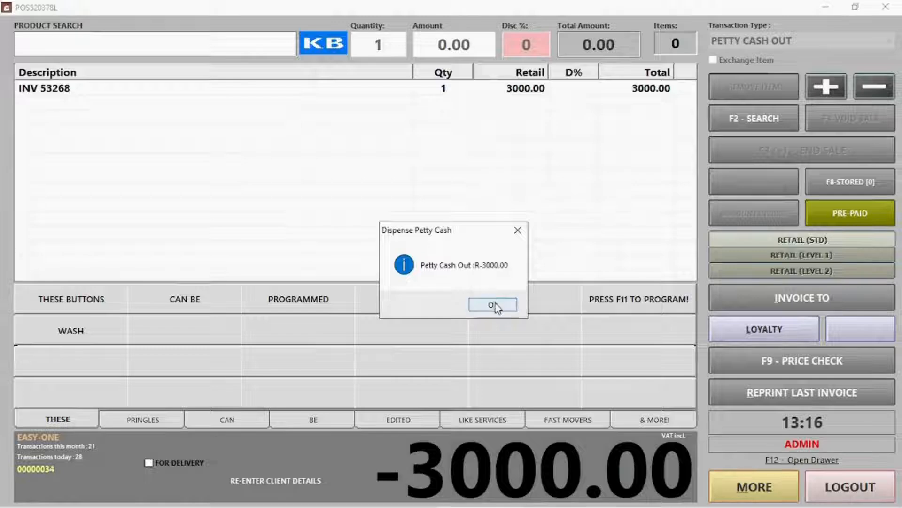
pyautogui.click(494, 305)
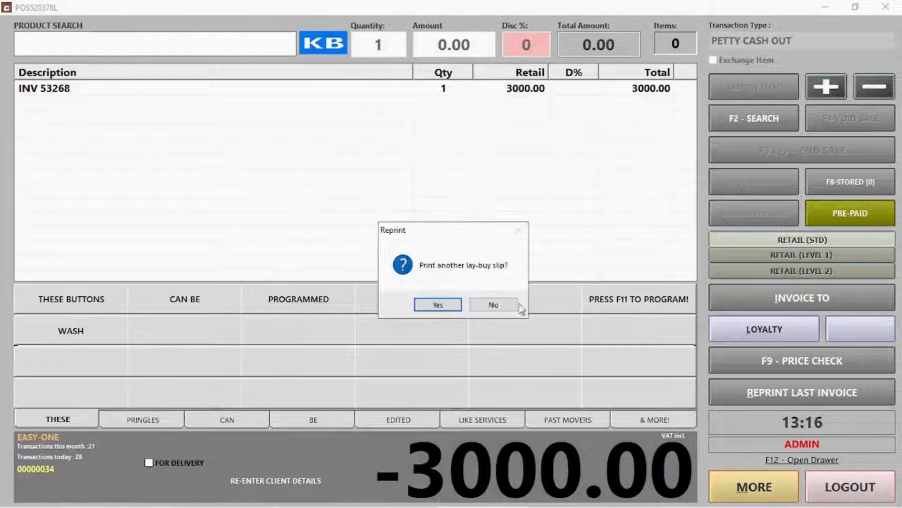
pyautogui.click(506, 304)
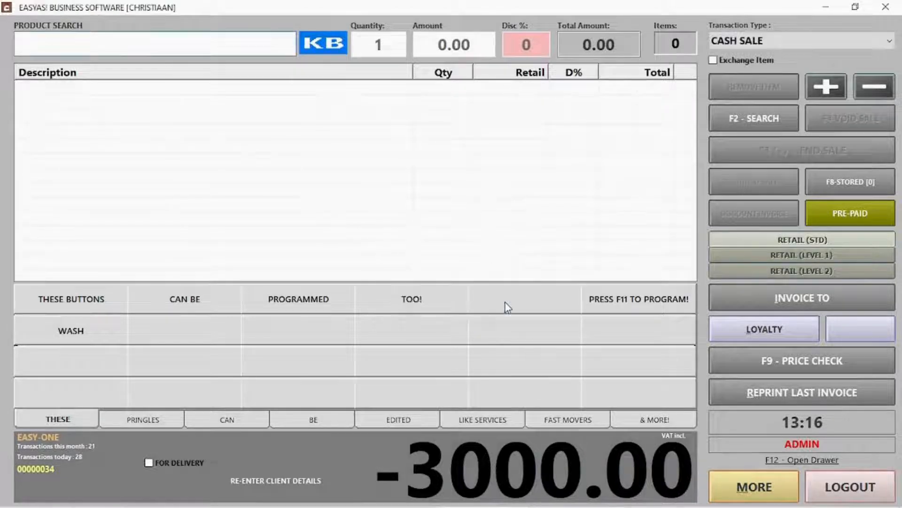
# Record a petty cash in of 35.00 with the description 'Change from buying office supplies'
pyautogui.click(761, 42)
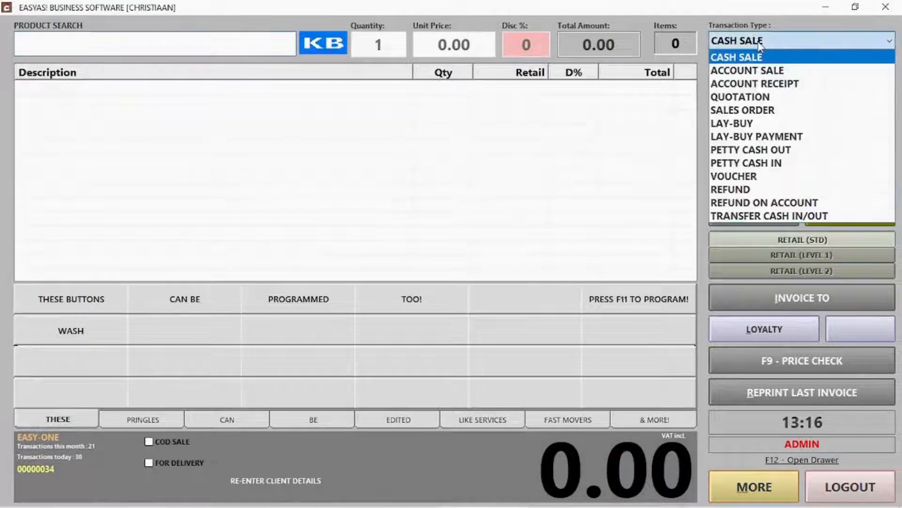
pyautogui.click(766, 163)
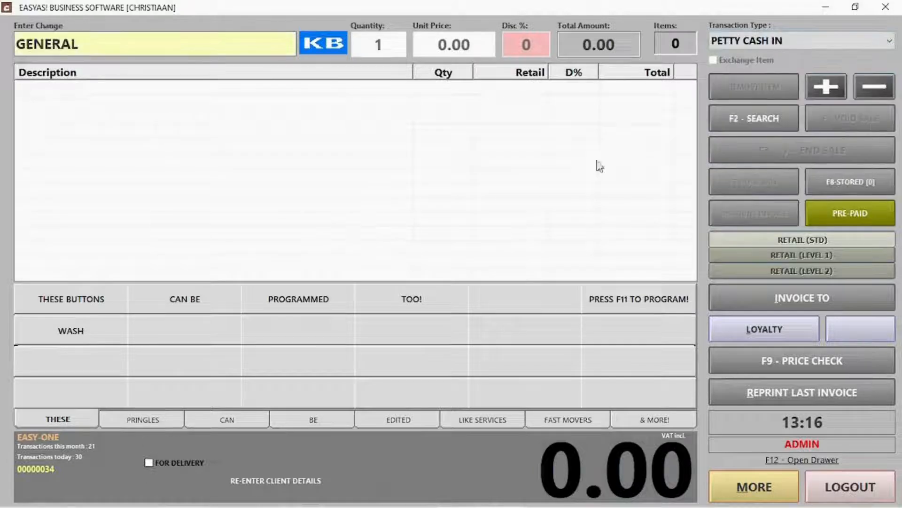
pyautogui.click(219, 44)
pyautogui.moveTo(219, 44); pyautogui.dragTo(19, 54)
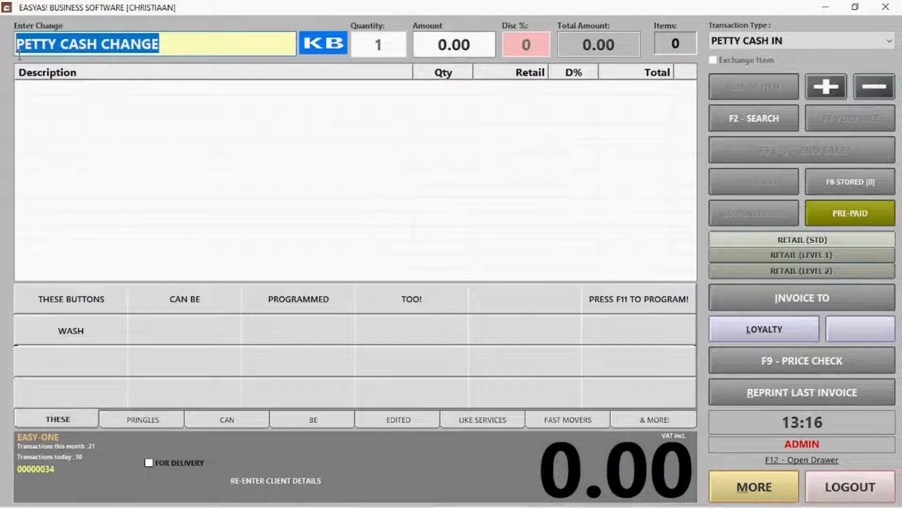
pyautogui.write('Change f')
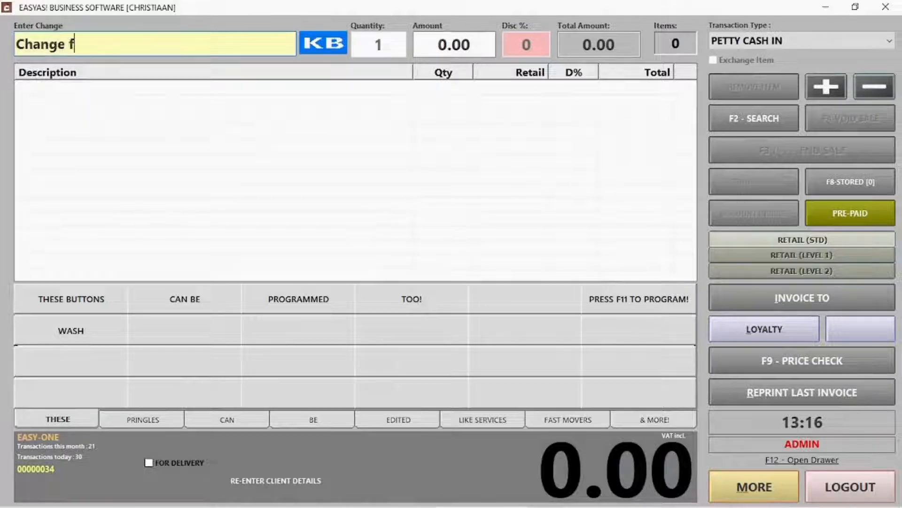
pyautogui.write('rom buying ')
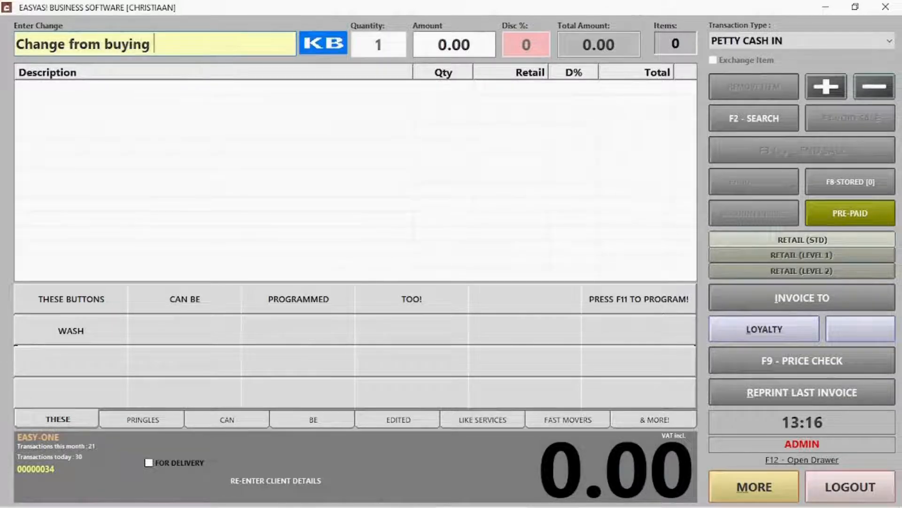
pyautogui.write('office su')
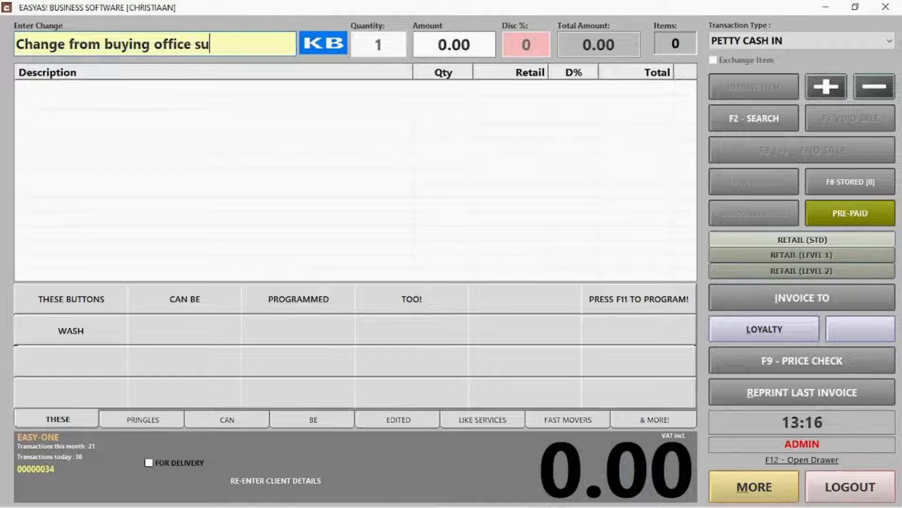
pyautogui.write('pplies')
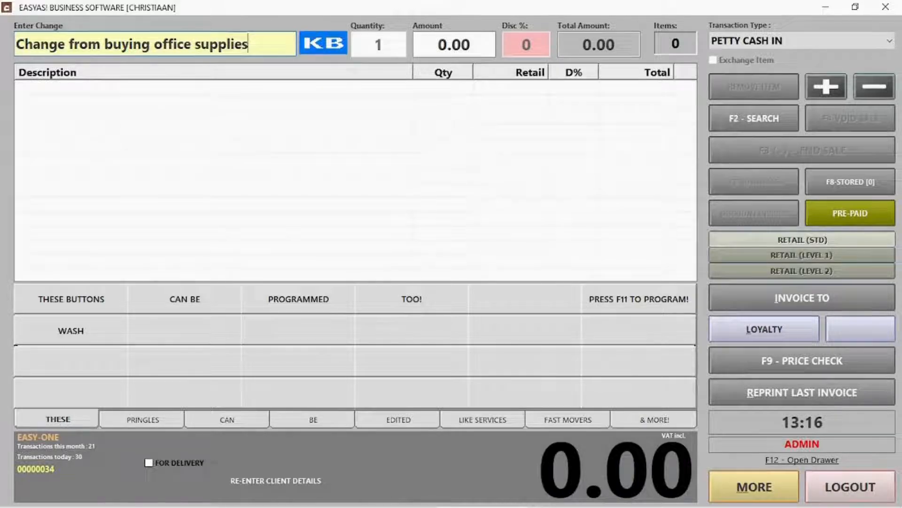
pyautogui.press('Return')
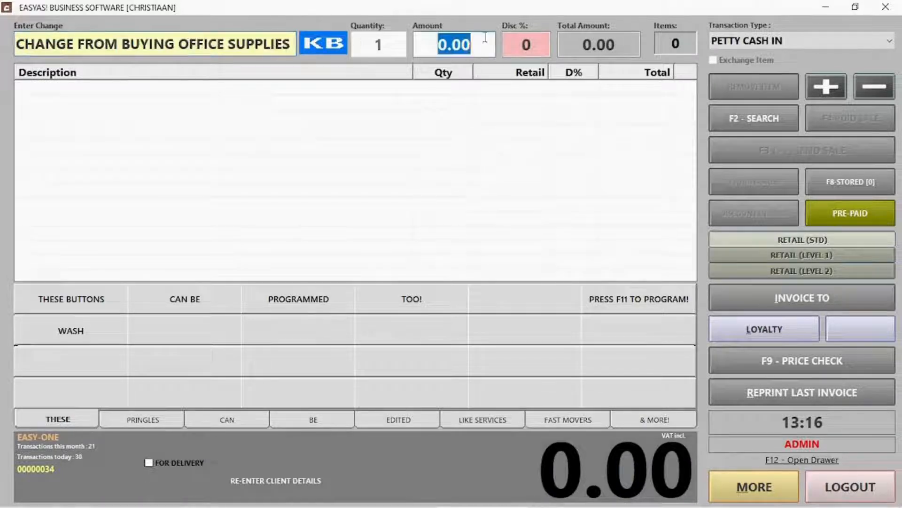
pyautogui.write('35')
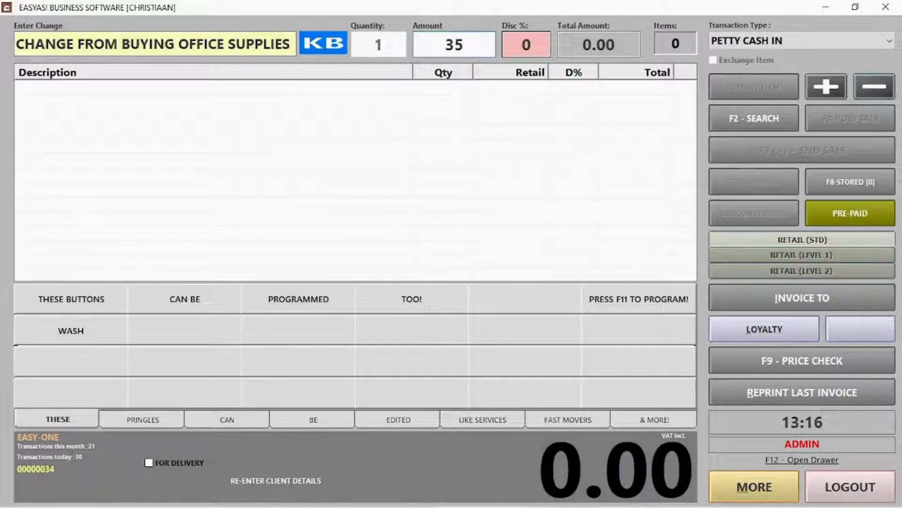
pyautogui.press('Return')
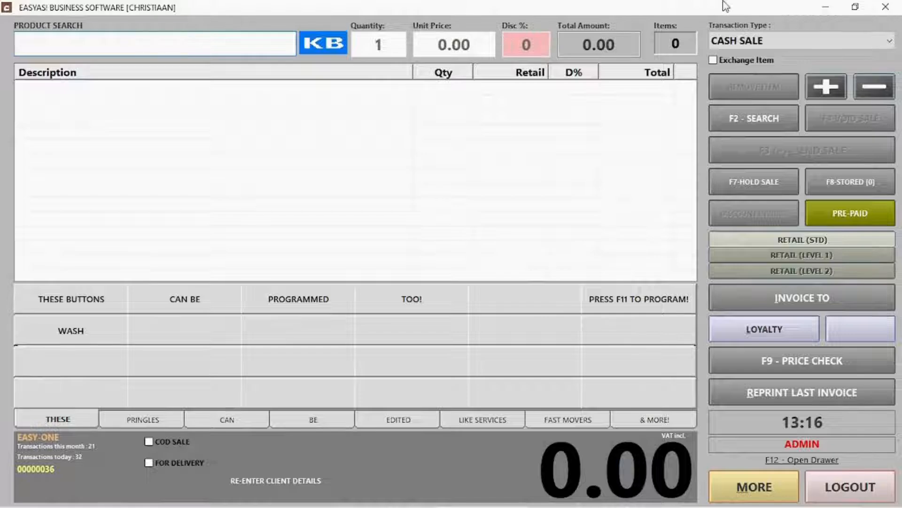
# Start a refund and load invoice 28's items after invoice 30 is rejected
pyautogui.click(750, 45)
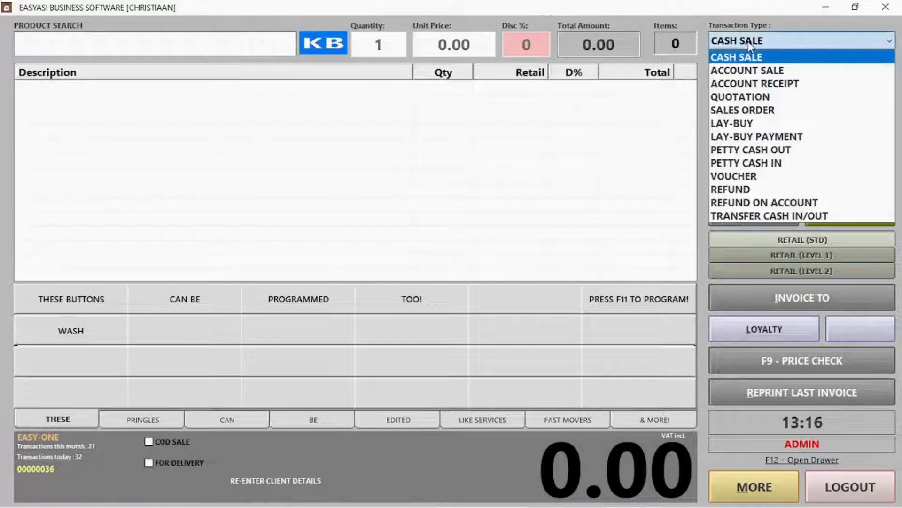
pyautogui.click(751, 191)
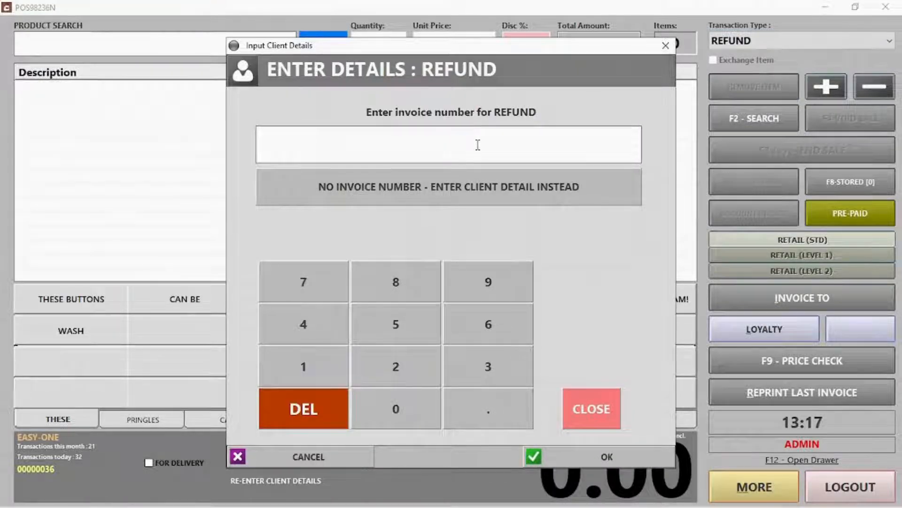
pyautogui.write('30')
pyautogui.press('Return')
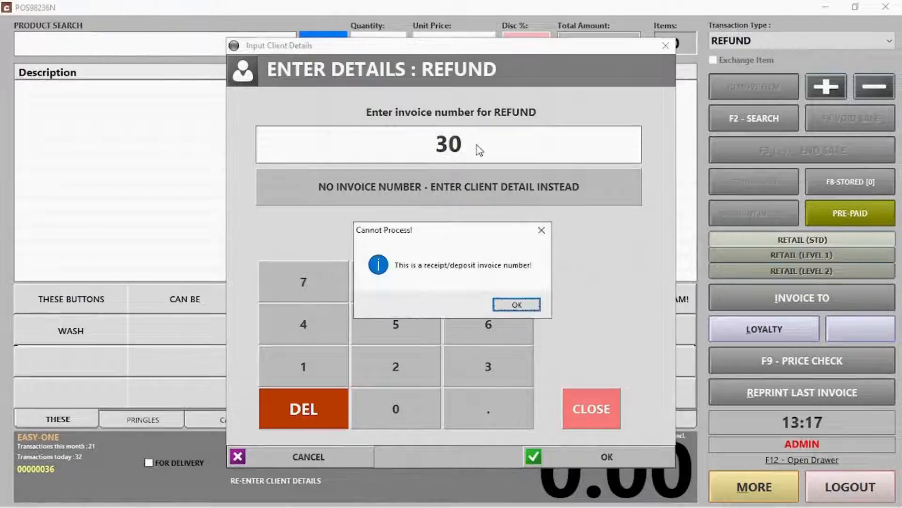
pyautogui.press('Return')
pyautogui.write('28')
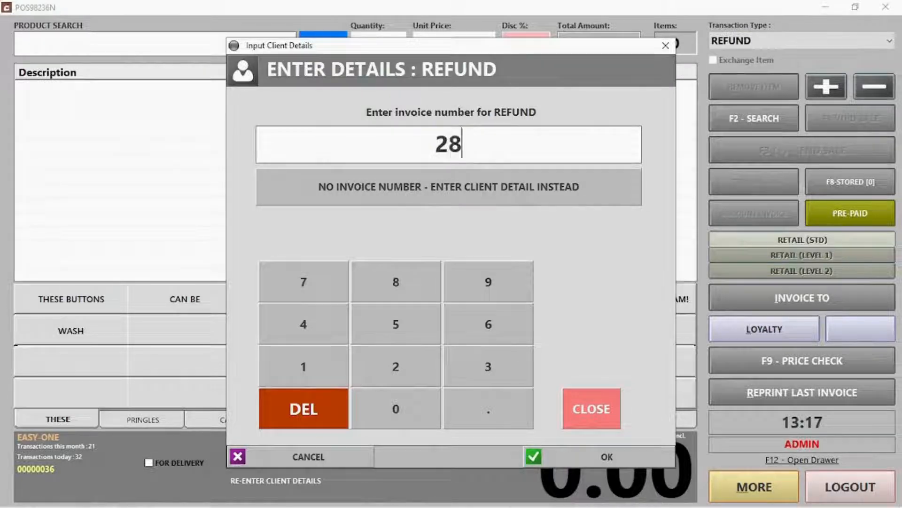
pyautogui.press('Return')
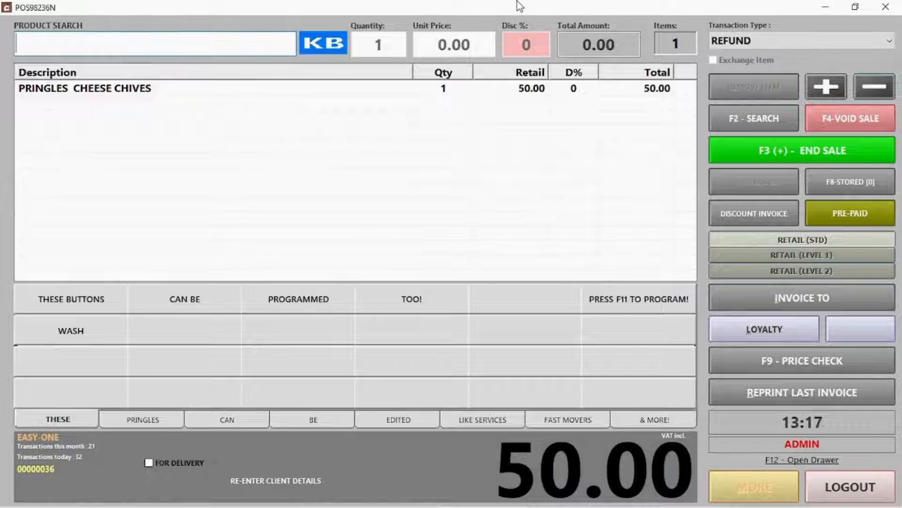
# Refund the PRINGLES CHEESE CHIVES line for 50.00
pyautogui.click(177, 94)
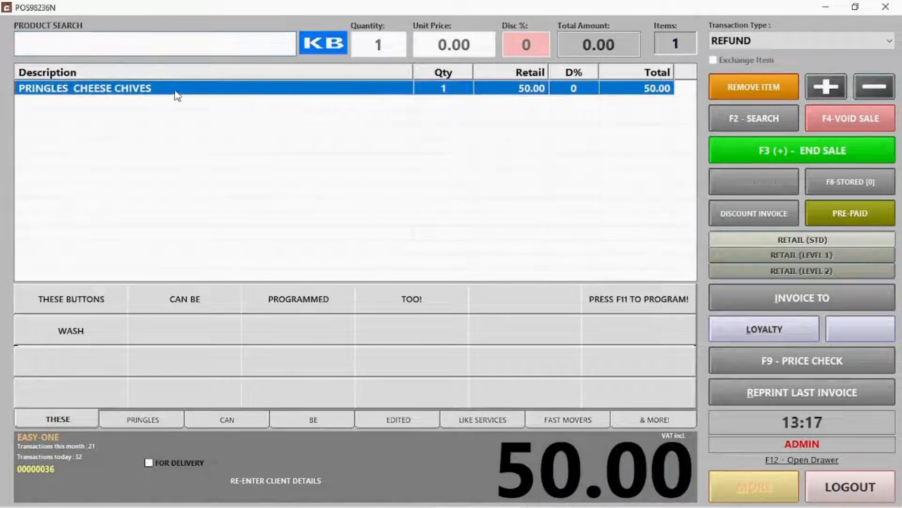
pyautogui.click(765, 149)
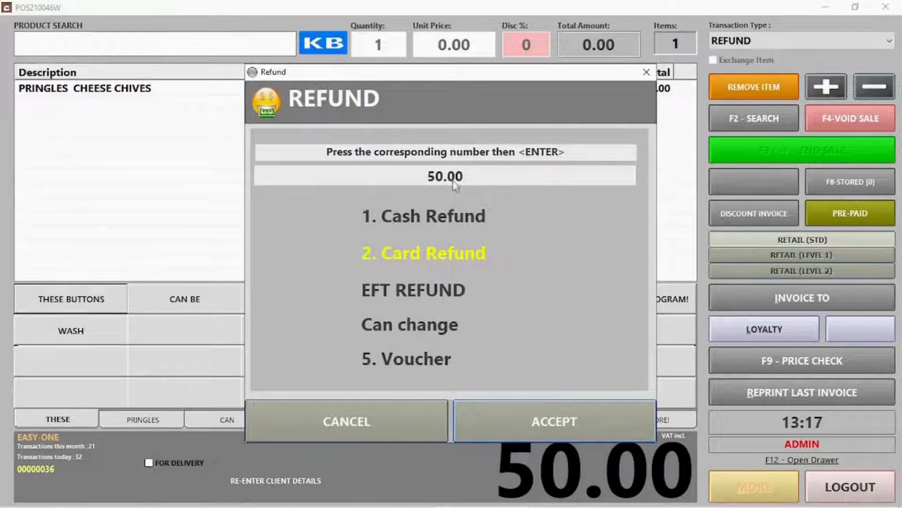
pyautogui.click(537, 420)
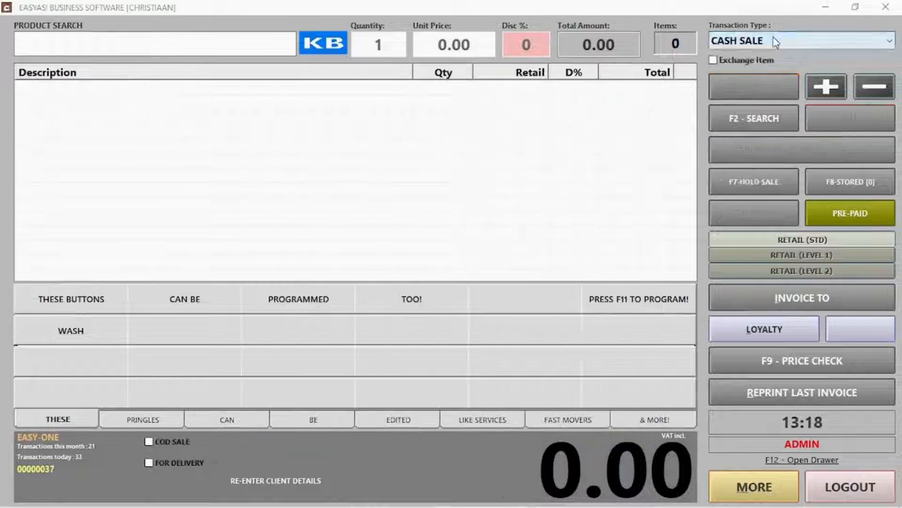
# Create and save a new voucher with the customer's contact number and a 100.00 balance
pyautogui.click(775, 42)
pyautogui.click(760, 178)
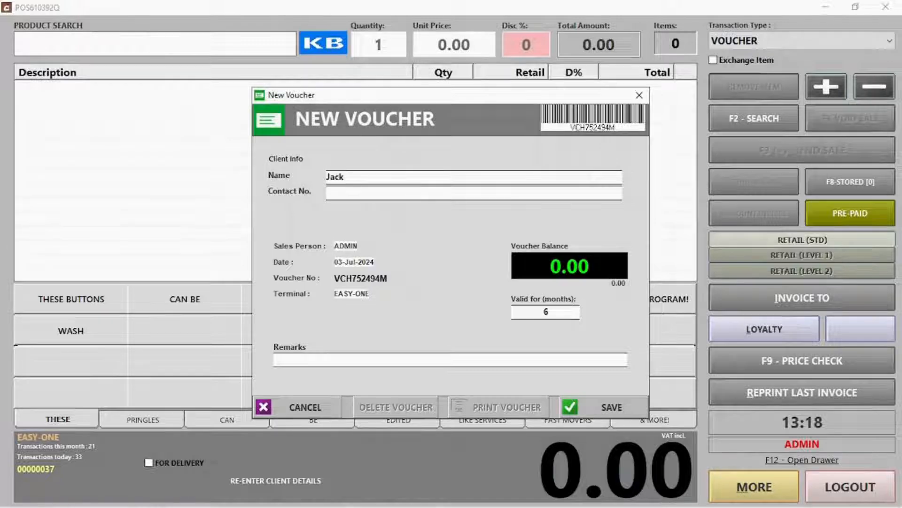
pyautogui.press('Tab')
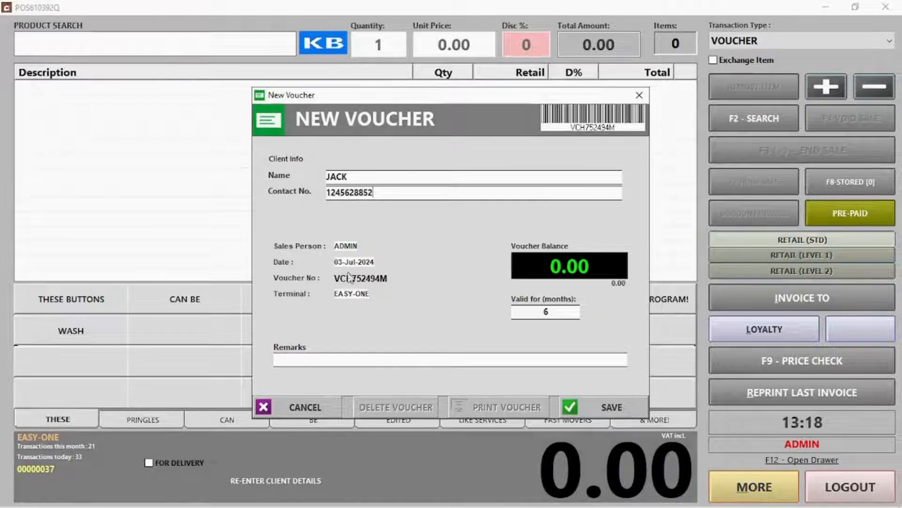
pyautogui.moveTo(336, 277); pyautogui.dragTo(397, 278)
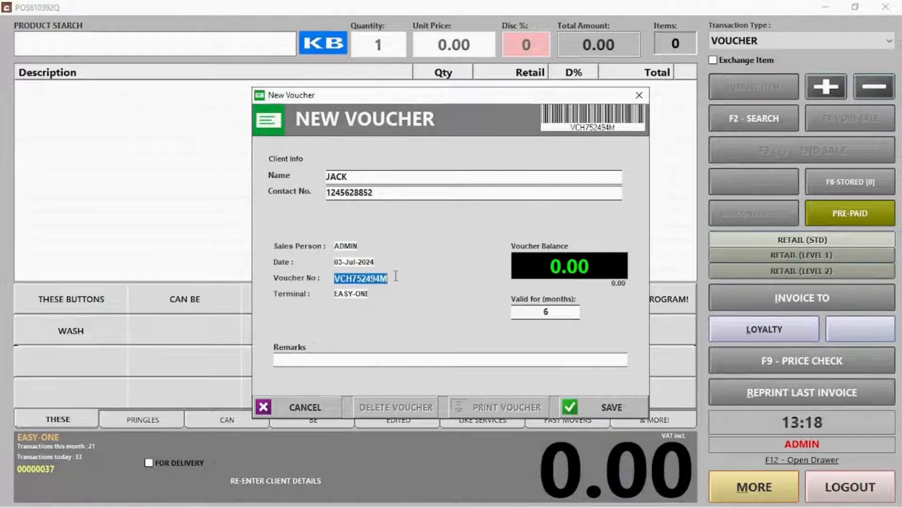
pyautogui.click(547, 271)
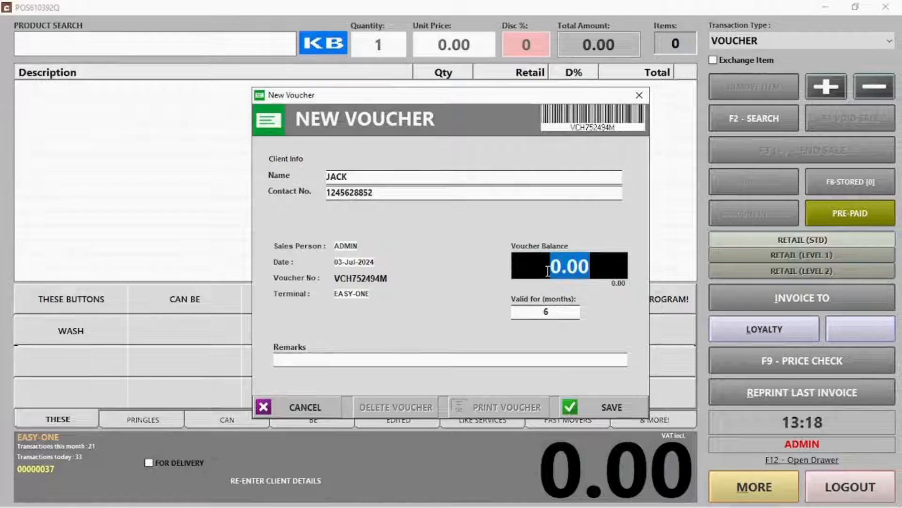
pyautogui.write('100')
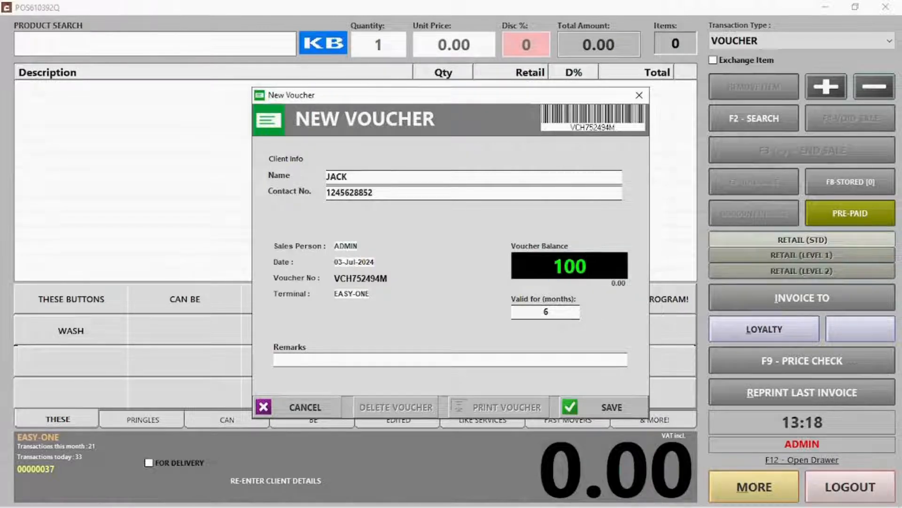
pyautogui.click(619, 407)
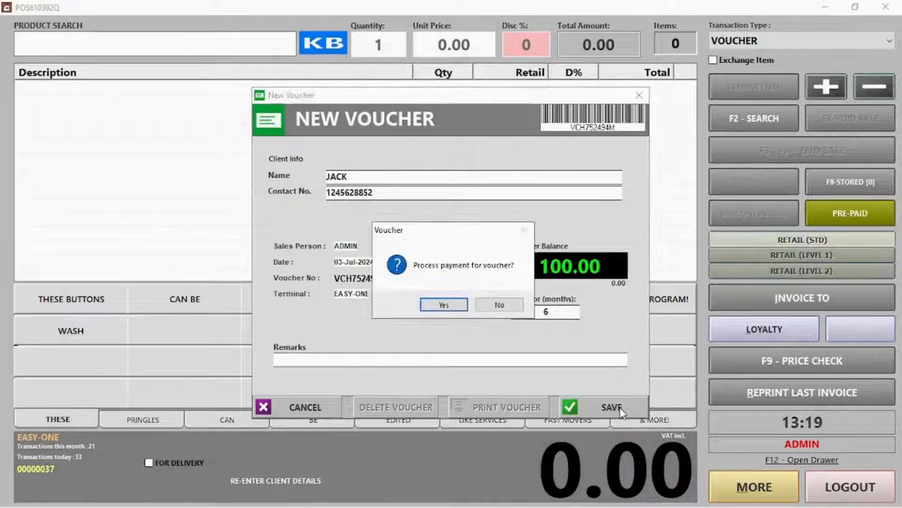
# Accept the 100.00 cash payment for the voucher, skip the PDF, and begin the next transaction
pyautogui.click(444, 304)
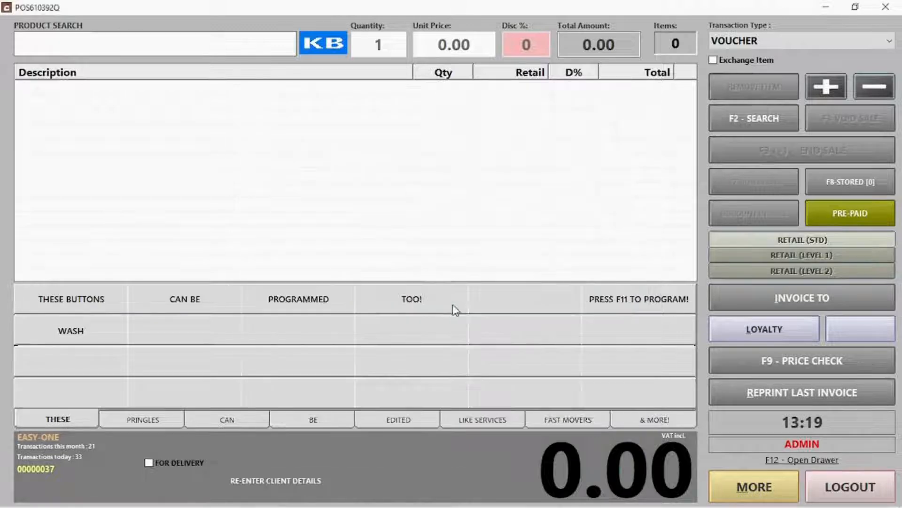
pyautogui.click(555, 438)
pyautogui.click(556, 338)
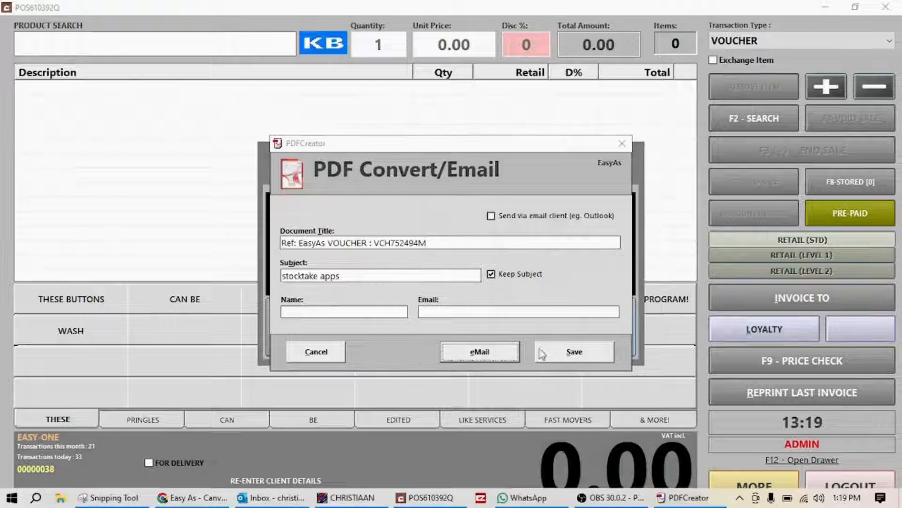
pyautogui.click(302, 357)
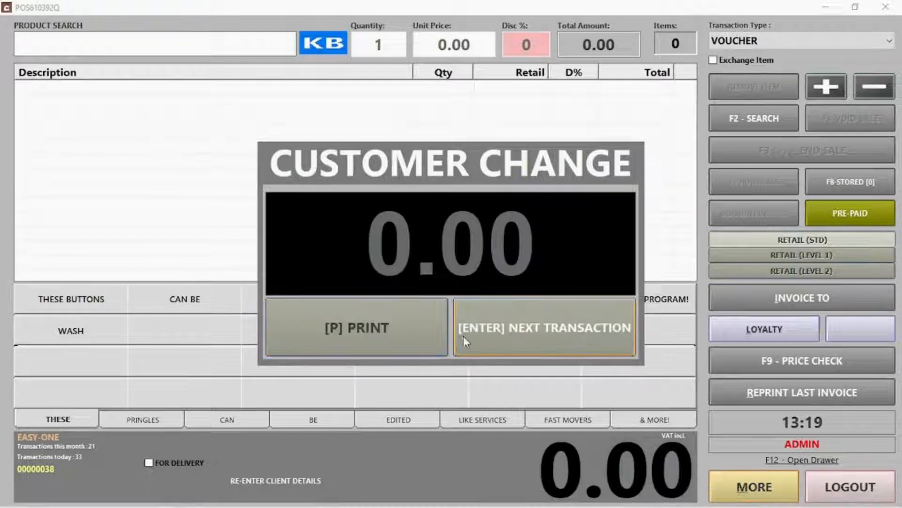
pyautogui.click(531, 334)
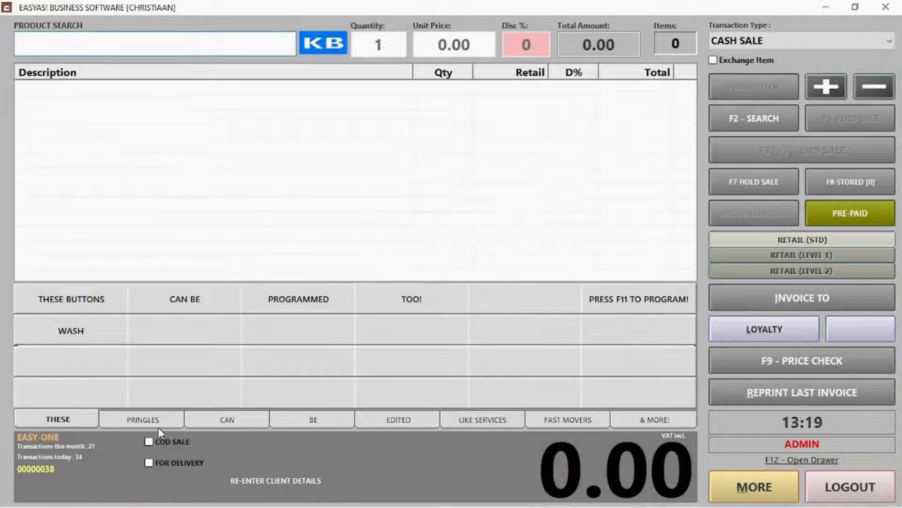
# Add PRINGLES CHEESE CHIVES and PRINGLES CHUTNEY to the sale
pyautogui.click(155, 424)
pyautogui.click(91, 303)
pyautogui.click(176, 302)
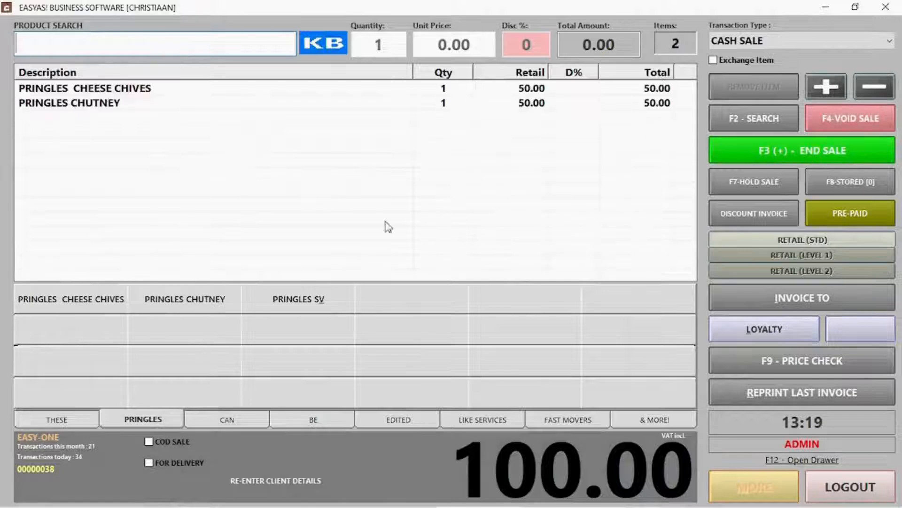
# Pay the 100.00 total fully with the issued voucher and begin the next transaction
pyautogui.click(826, 144)
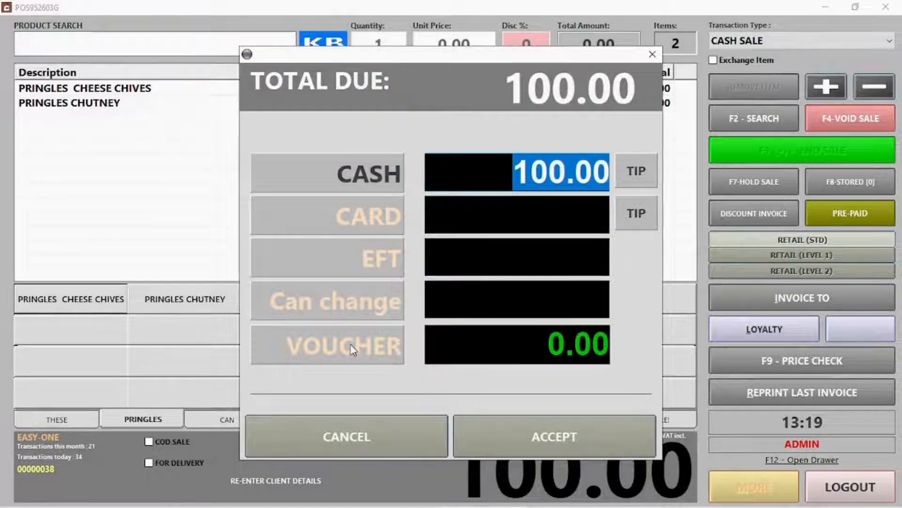
pyautogui.click(352, 347)
pyautogui.write('VCH752494M')
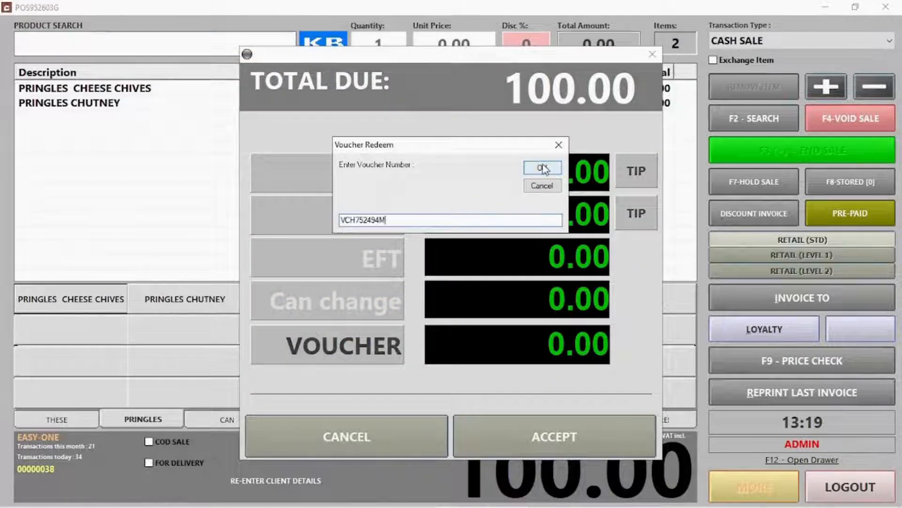
pyautogui.click(543, 169)
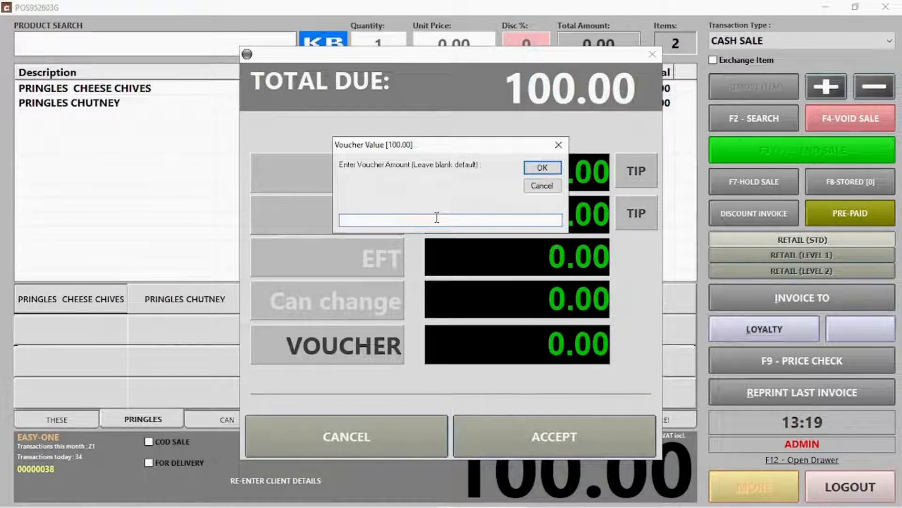
pyautogui.click(531, 170)
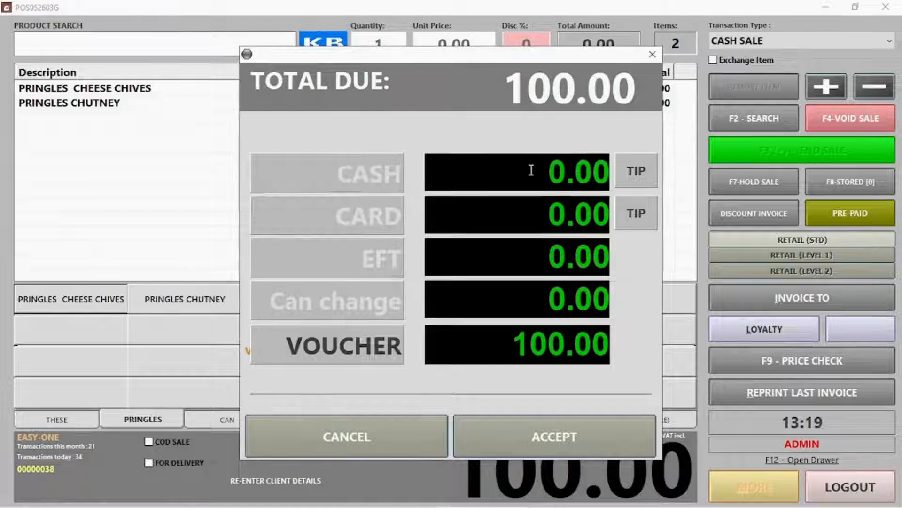
pyautogui.click(566, 447)
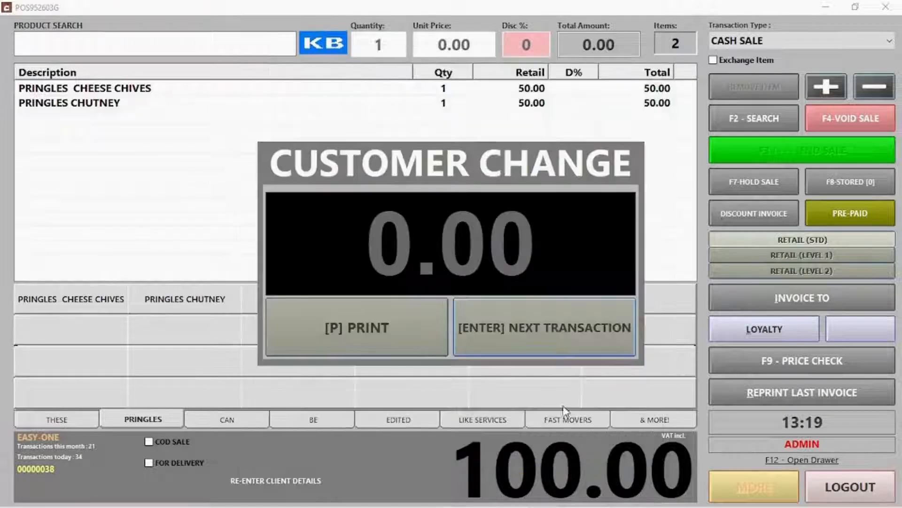
pyautogui.click(560, 327)
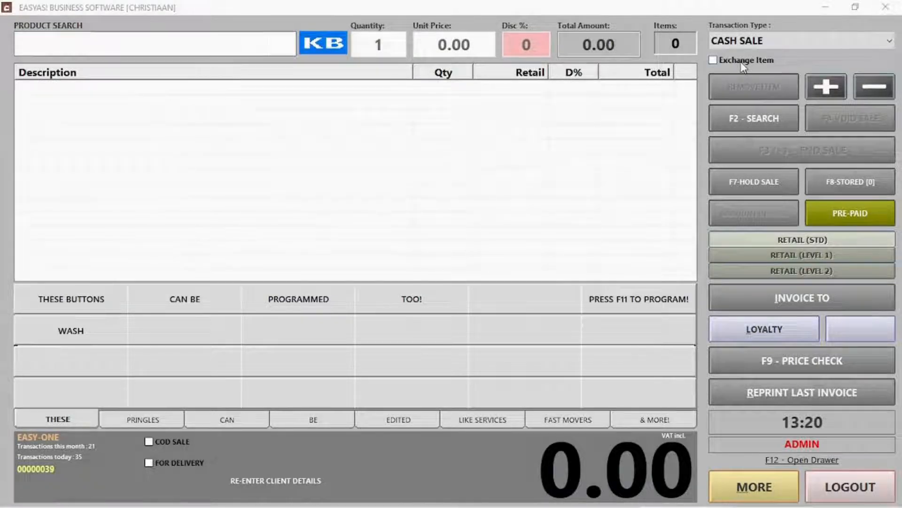
# Return one Pringles Cheese Chives in exchange for Pringles Chutney and accept the 0.00 balance
pyautogui.click(712, 63)
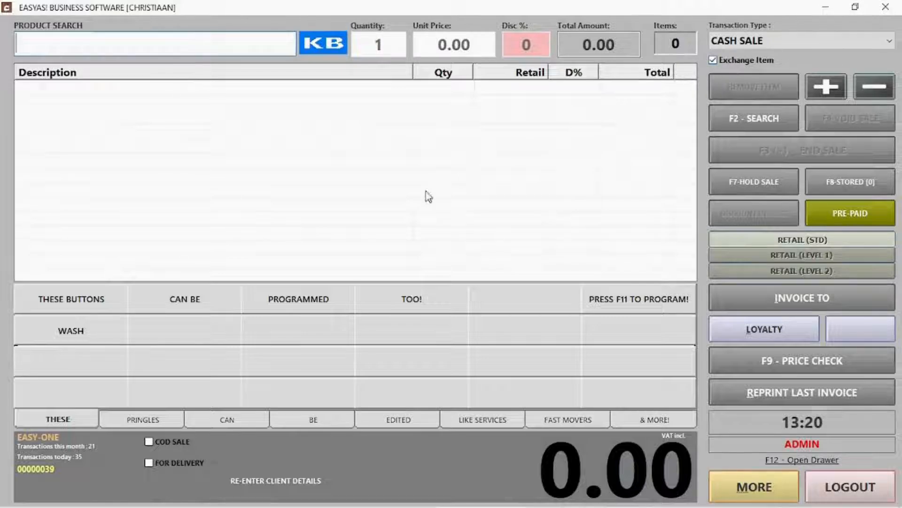
pyautogui.click(148, 420)
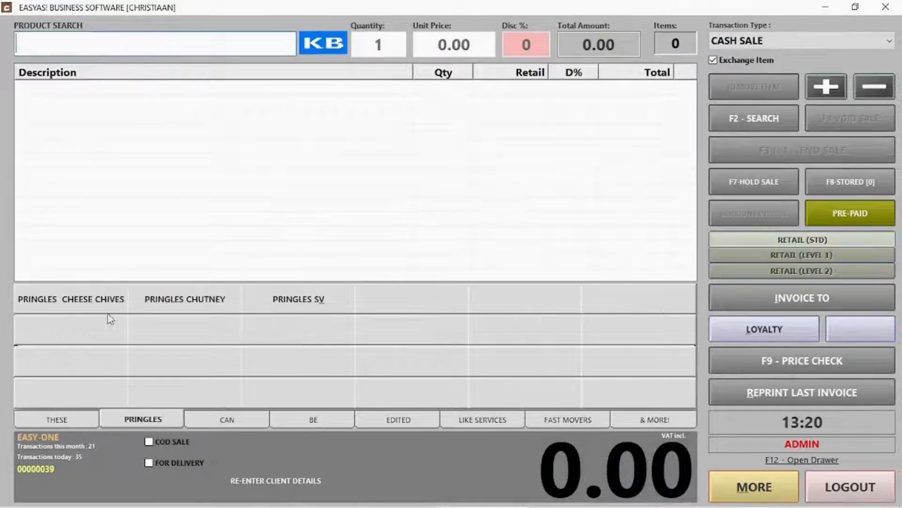
pyautogui.click(97, 300)
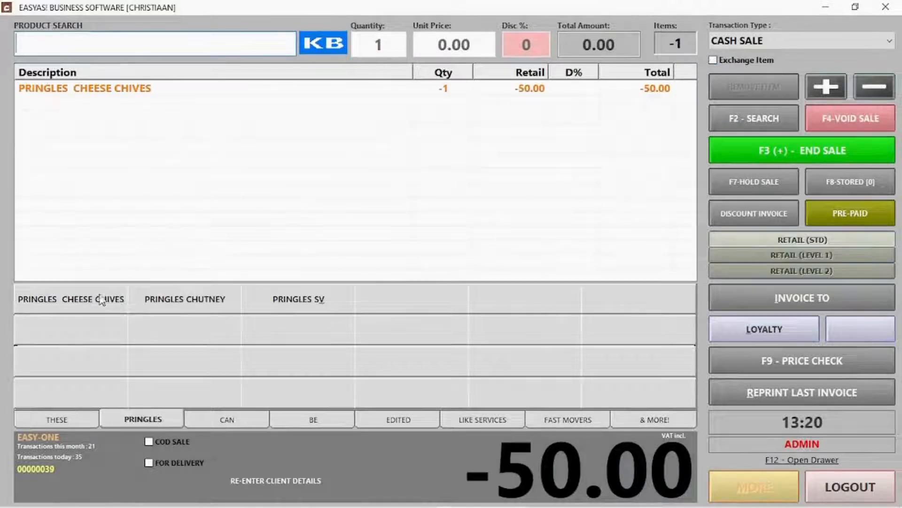
pyautogui.click(191, 311)
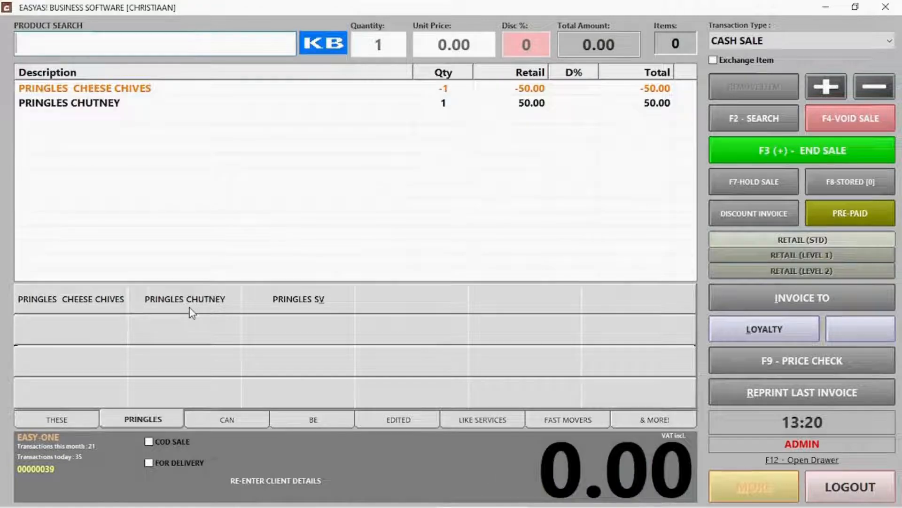
pyautogui.click(783, 151)
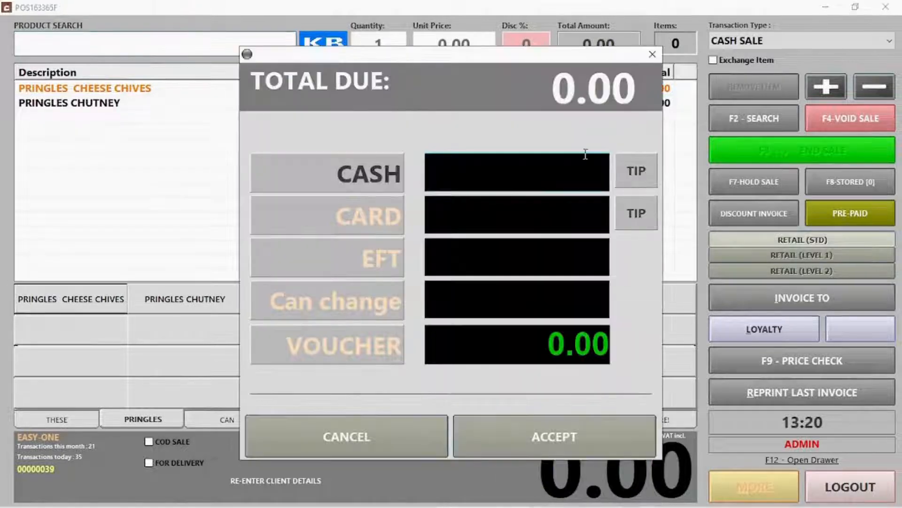
pyautogui.click(555, 441)
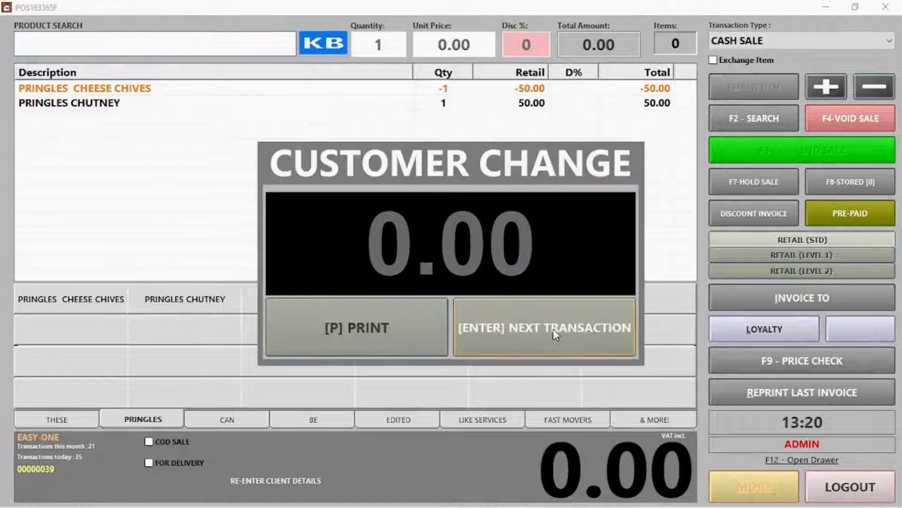
pyautogui.click(553, 328)
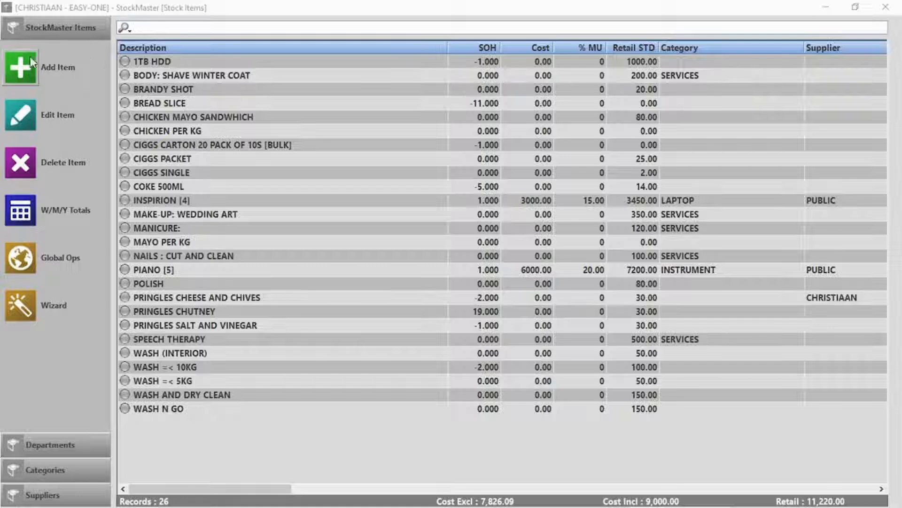
# Add a new stock item with a generated barcode and description 'Coke 1l'
pyautogui.click(21, 72)
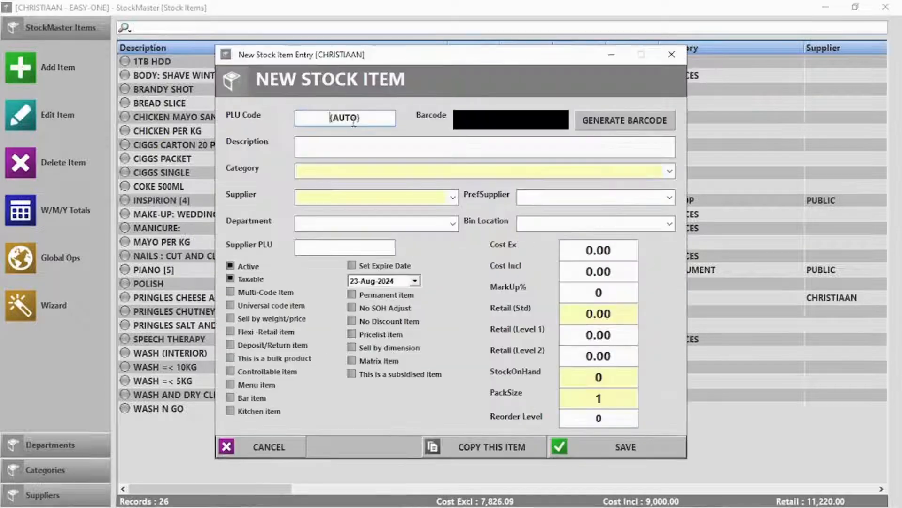
pyautogui.click(603, 123)
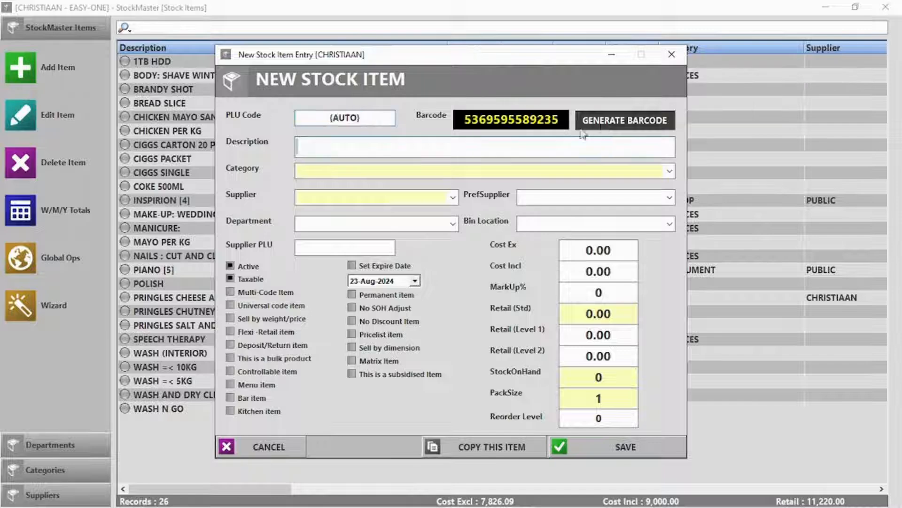
pyautogui.write('Coke 1l')
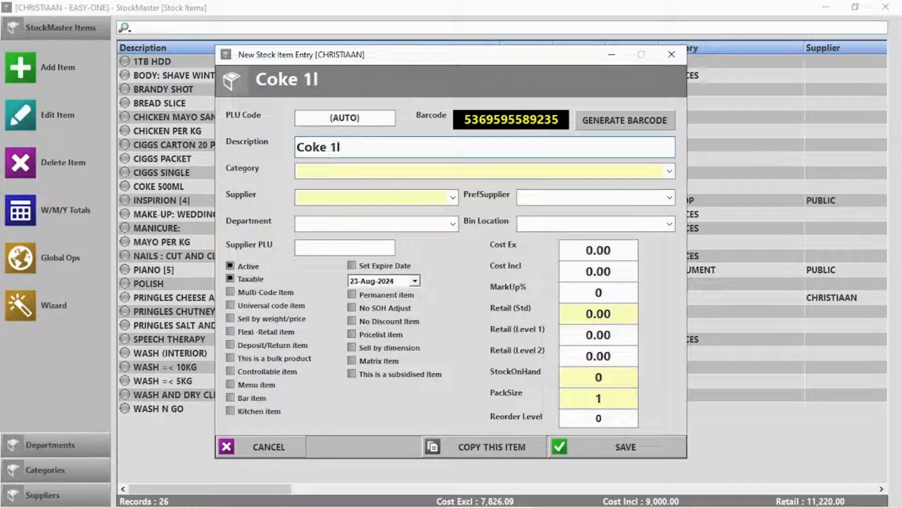
# Set category Cold drinks, supplier Coco Cola, and department Beverage, correcting the misspelling
pyautogui.click(298, 171)
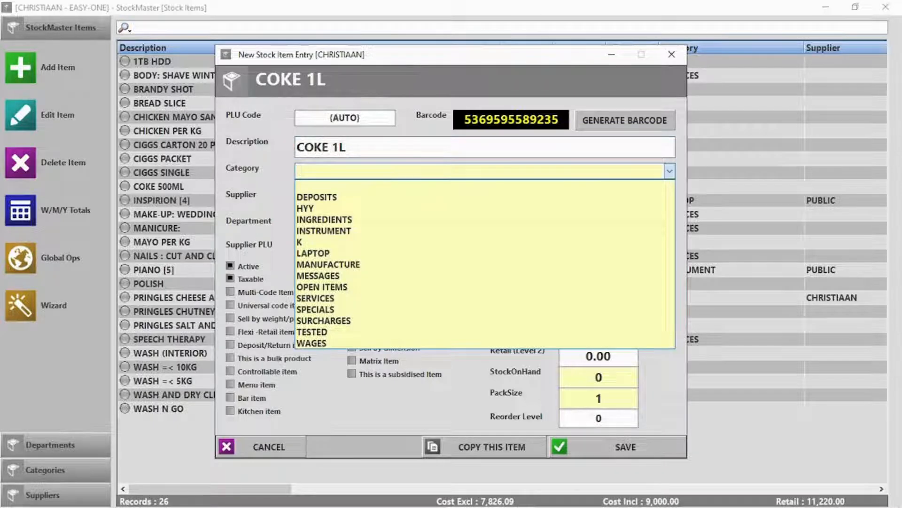
pyautogui.write('Cold drinks')
pyautogui.press('Tab')
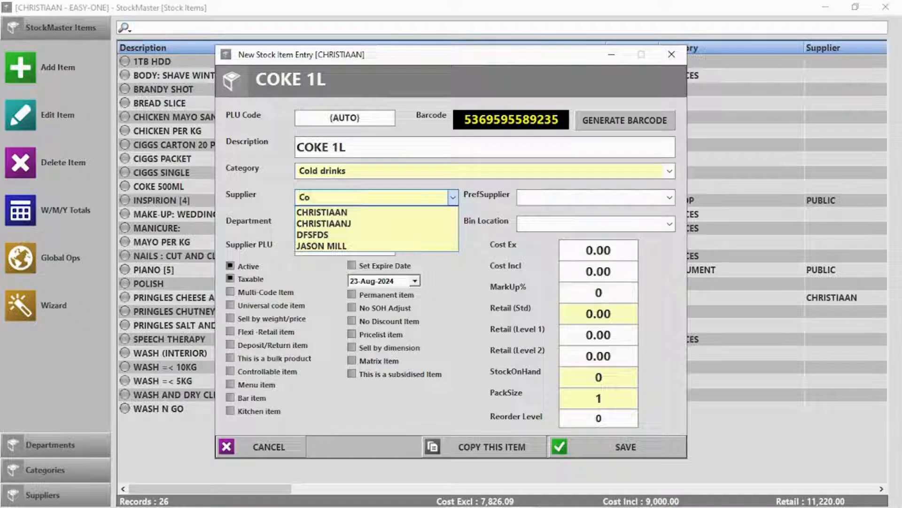
pyautogui.write('Coco Cola')
pyautogui.press('Escape')
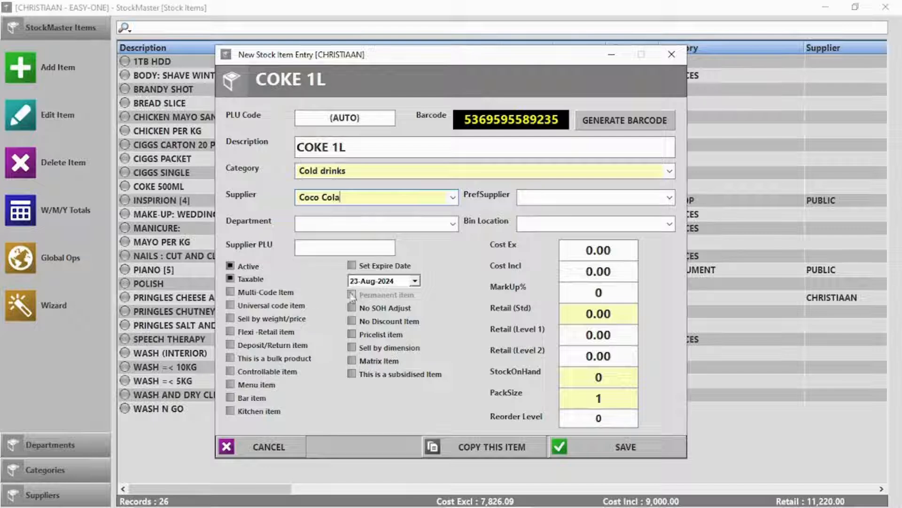
pyautogui.click(343, 221)
pyautogui.write('Bevrag')
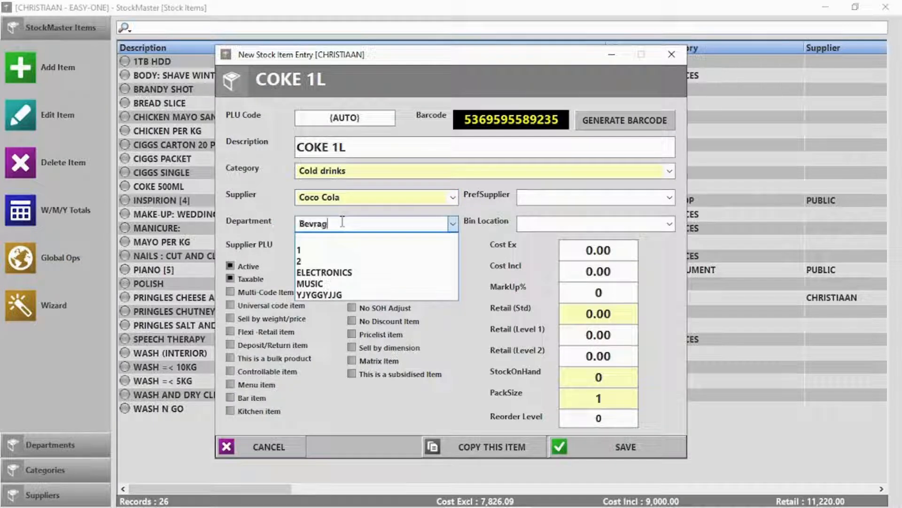
pyautogui.write('es')
pyautogui.write('e')
pyautogui.press('Escape')
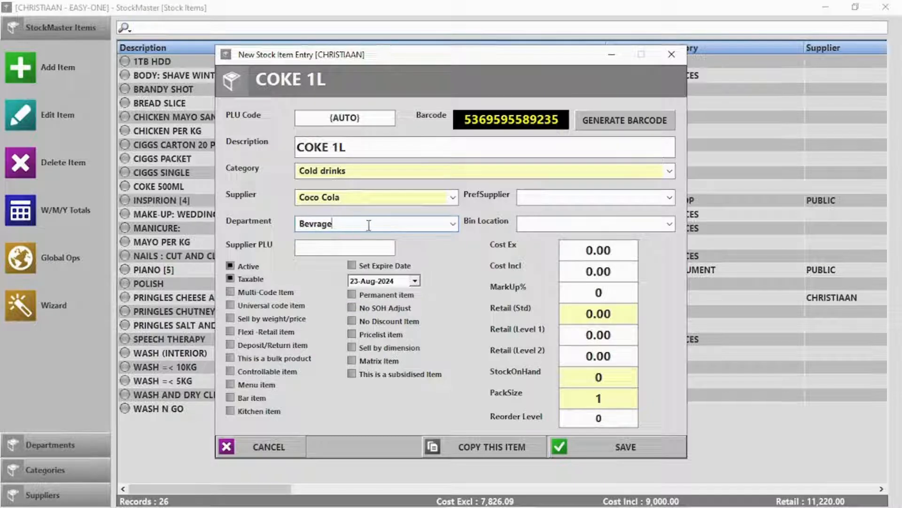
pyautogui.press('BackSpace')
pyautogui.press('BackSpace')
pyautogui.press('BackSpace')
pyautogui.press('BackSpace')
pyautogui.write('erage')
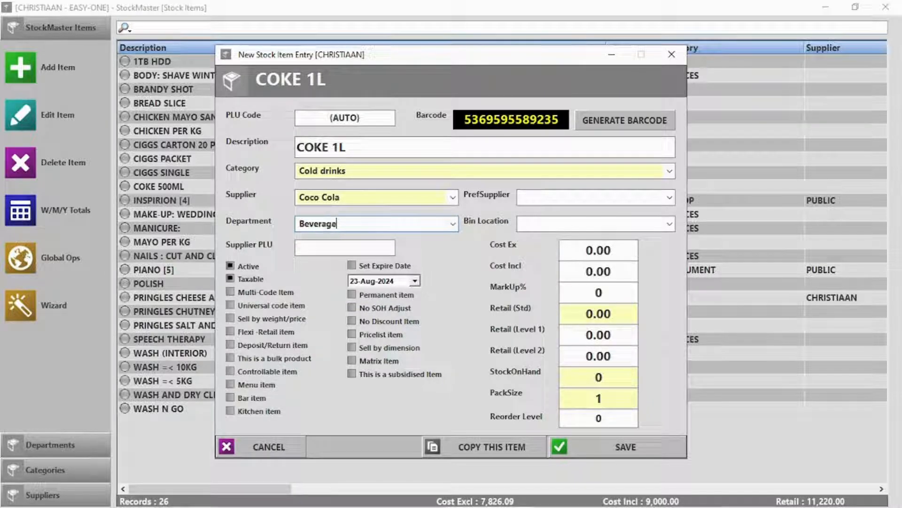
# Enter cost 14.00 ex tax, markup 15% (retail 18.52), and 20 units on hand
pyautogui.click(596, 256)
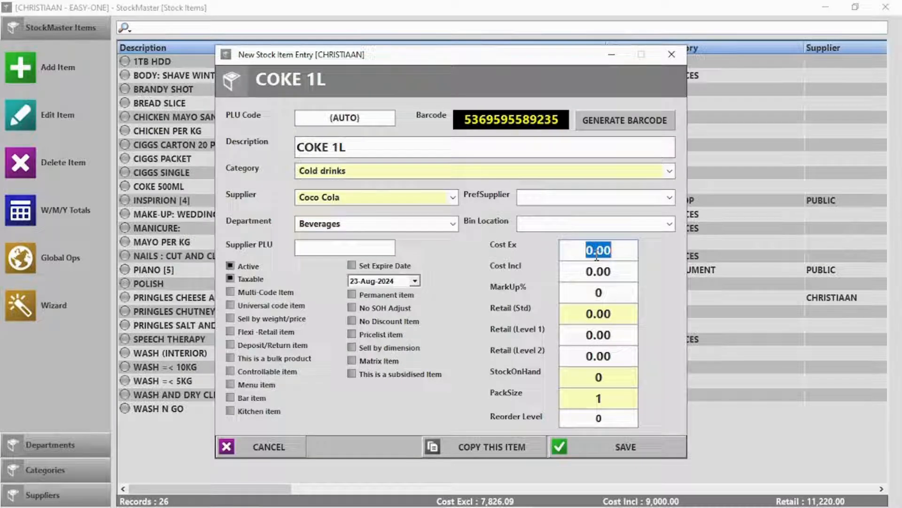
pyautogui.write('14')
pyautogui.click(596, 293)
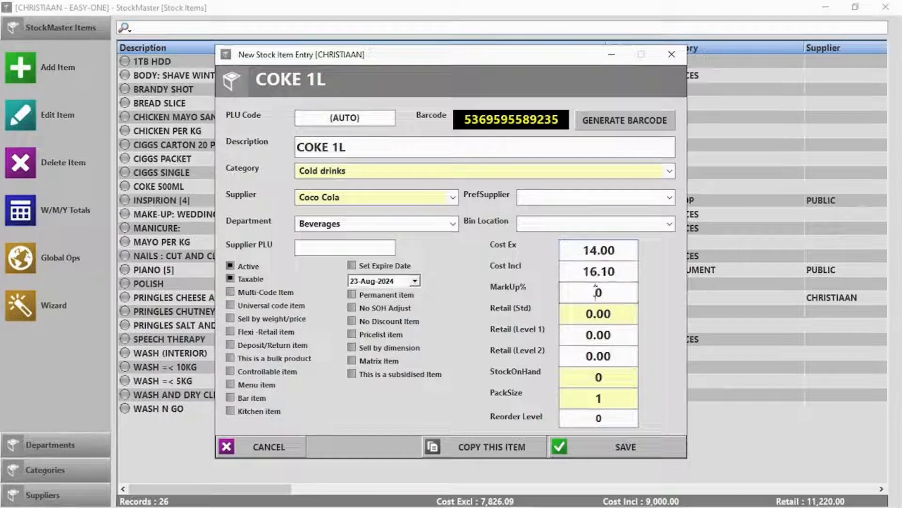
pyautogui.doubleClick(597, 292)
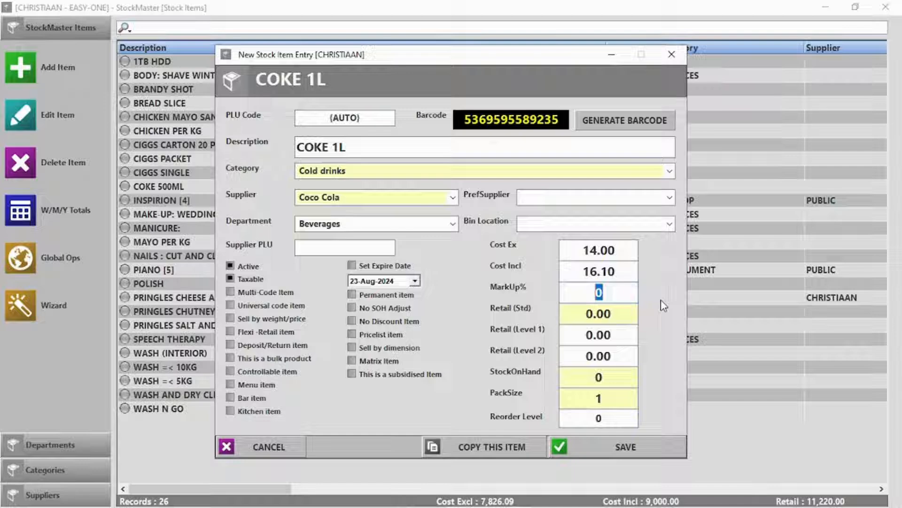
pyautogui.write('15')
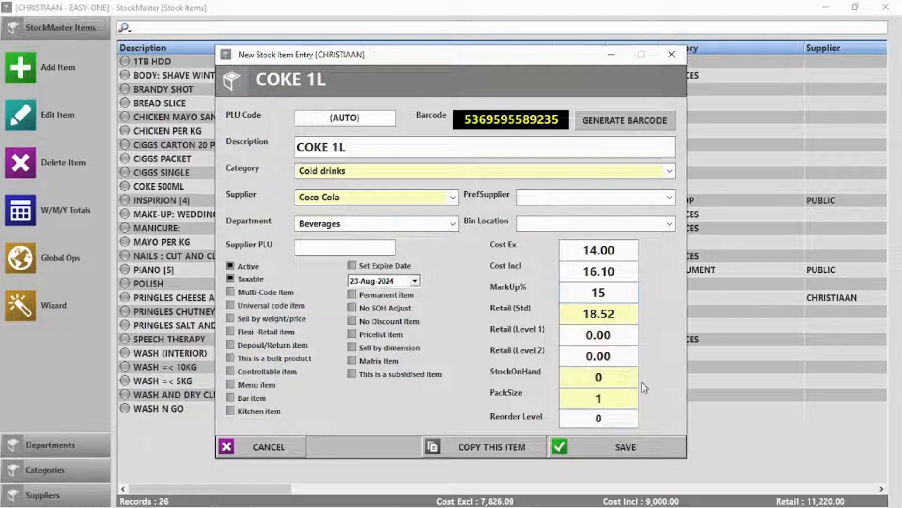
pyautogui.doubleClick(610, 376)
pyautogui.write('20')
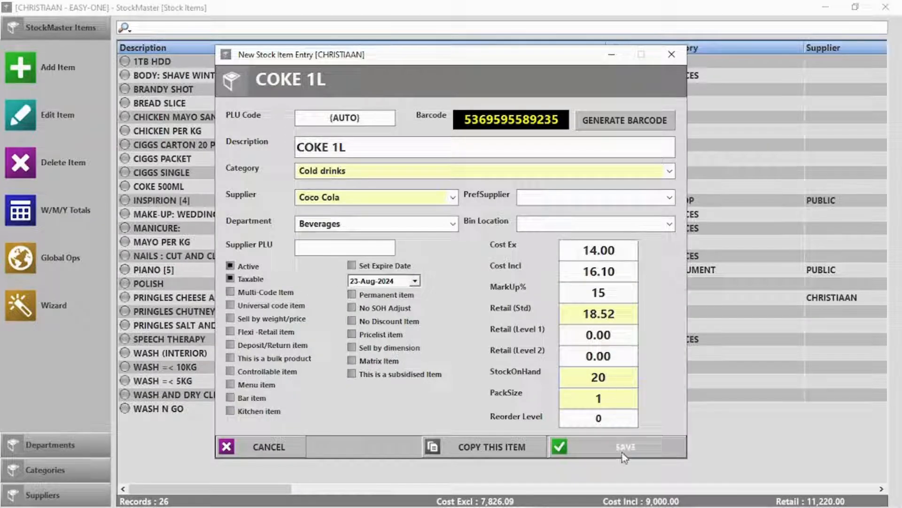
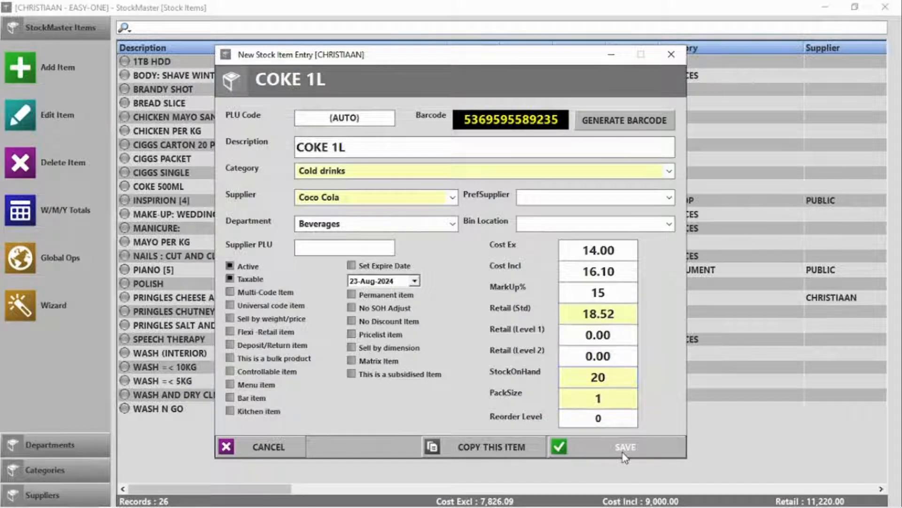
# Save the COKE 1L stock item and start a blank new stock item form
pyautogui.click(623, 454)
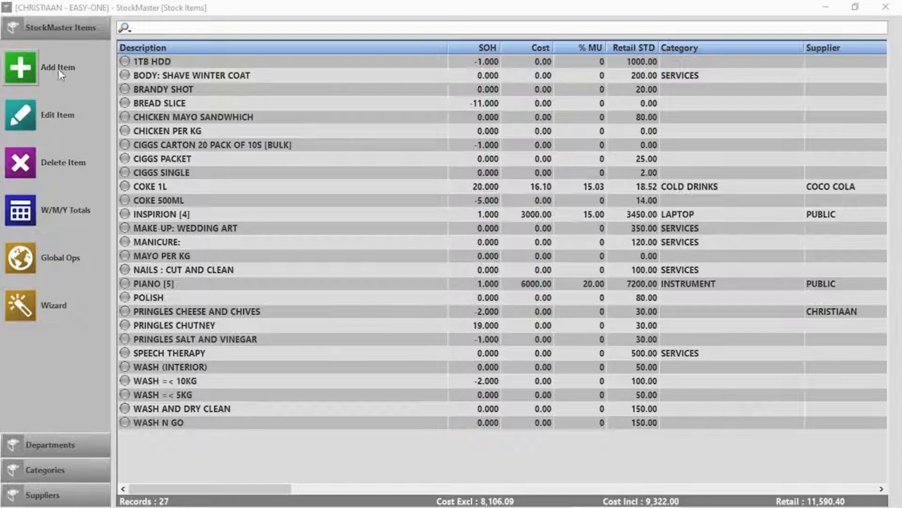
pyautogui.click(21, 68)
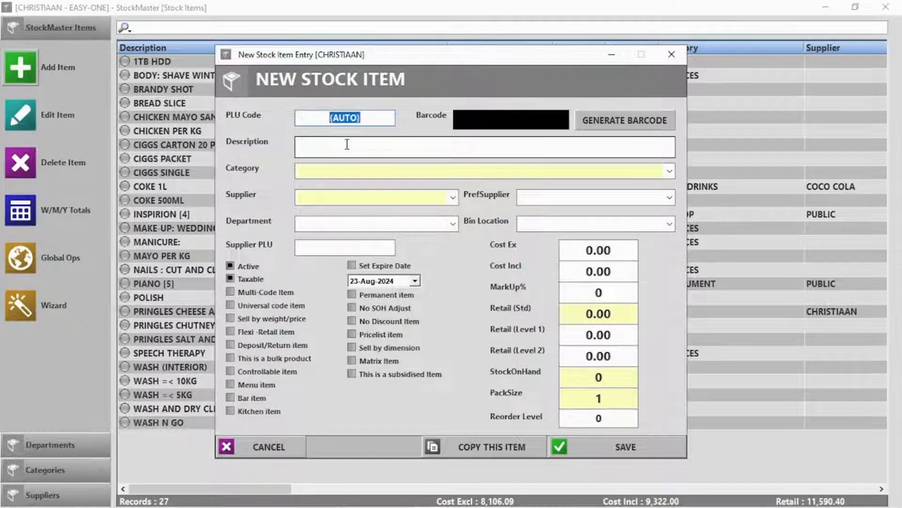
# Enter the description 'Pork Per KG' with category PORK and department MEAT
pyautogui.write('0015')
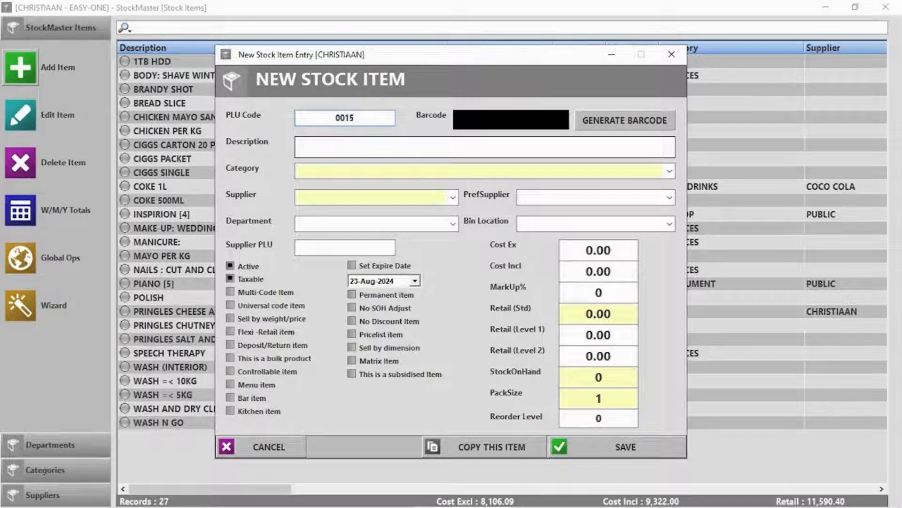
pyautogui.click(384, 153)
pyautogui.write('P')
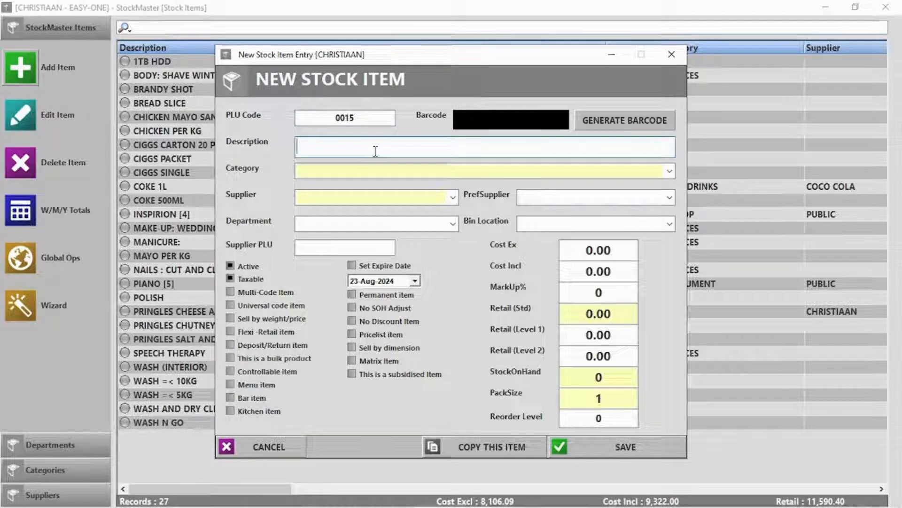
pyautogui.write('ork Per KG')
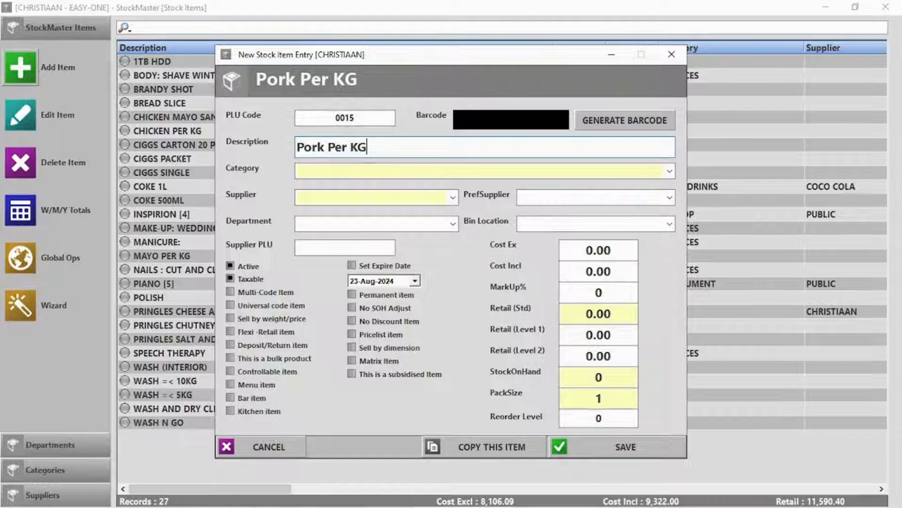
pyautogui.click(391, 170)
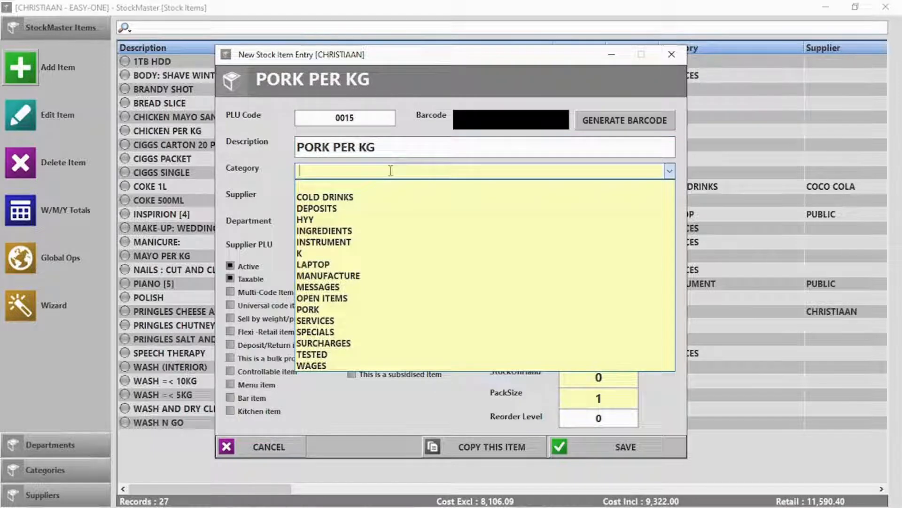
pyautogui.click(339, 309)
pyautogui.click(337, 194)
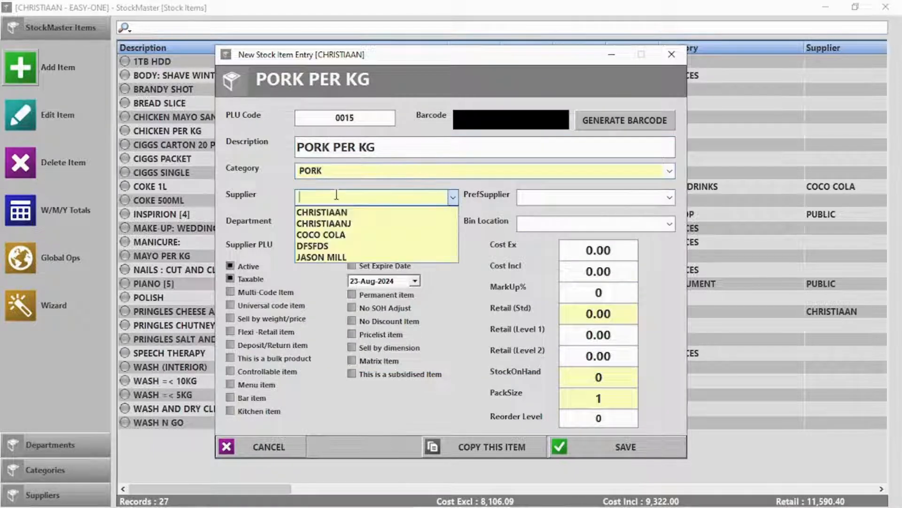
pyautogui.click(336, 194)
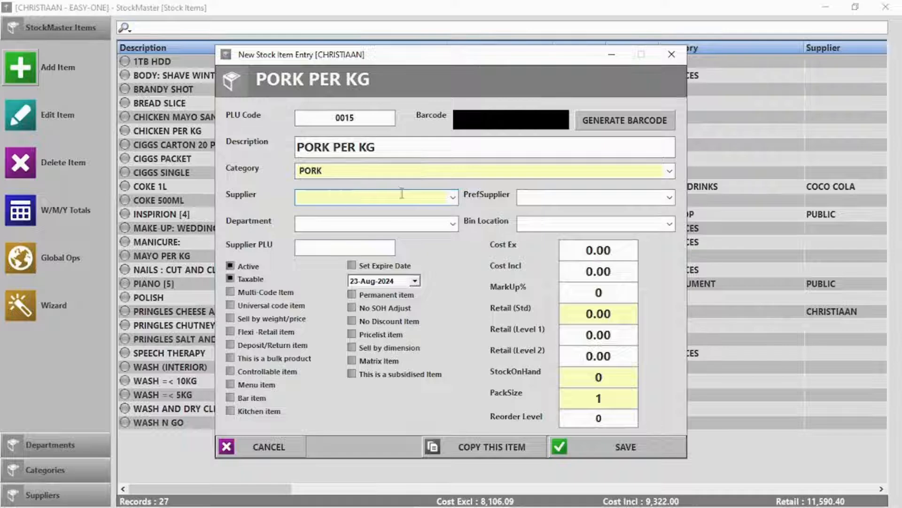
pyautogui.click(454, 224)
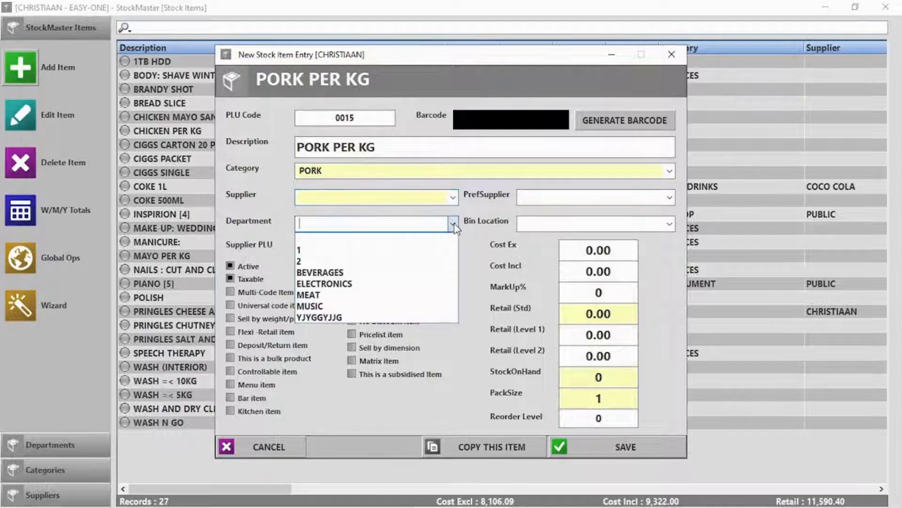
pyautogui.click(359, 296)
# Set cost ex tax 50 and retail 95, mark it sold by weight, and save
pyautogui.click(599, 247)
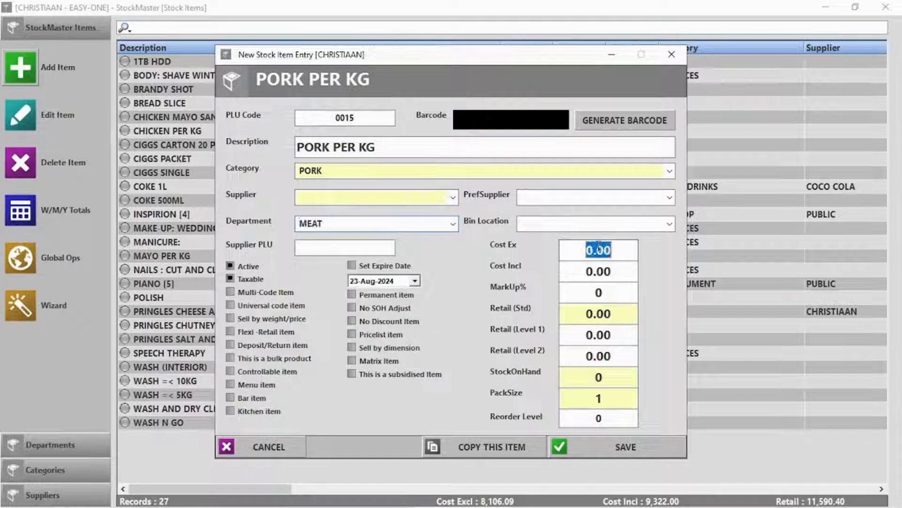
pyautogui.write('50')
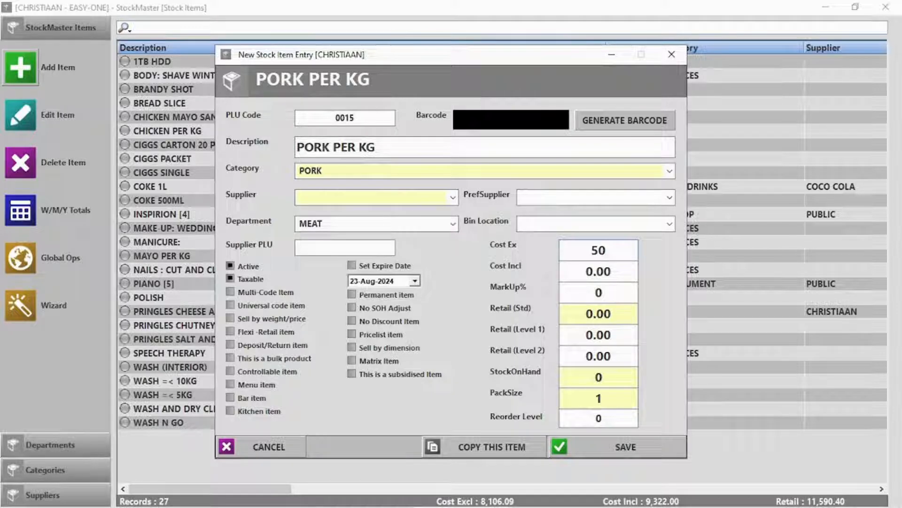
pyautogui.click(601, 314)
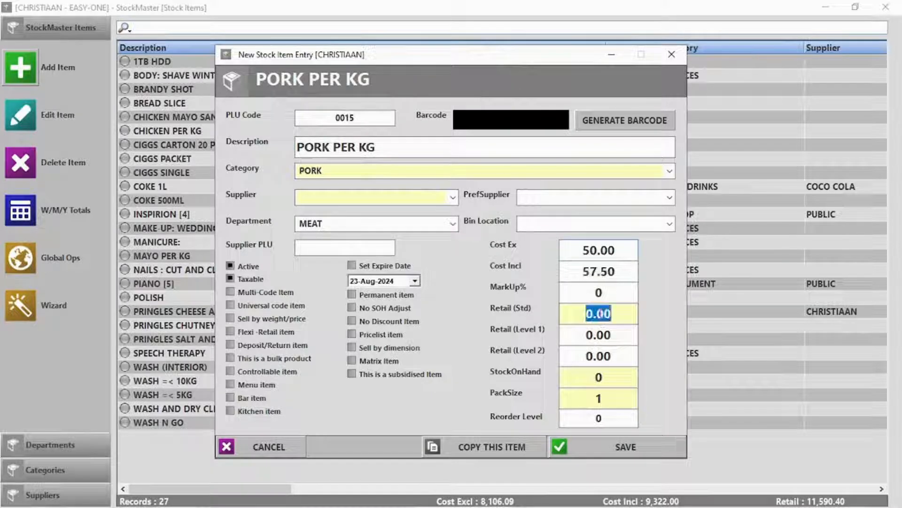
pyautogui.write('95')
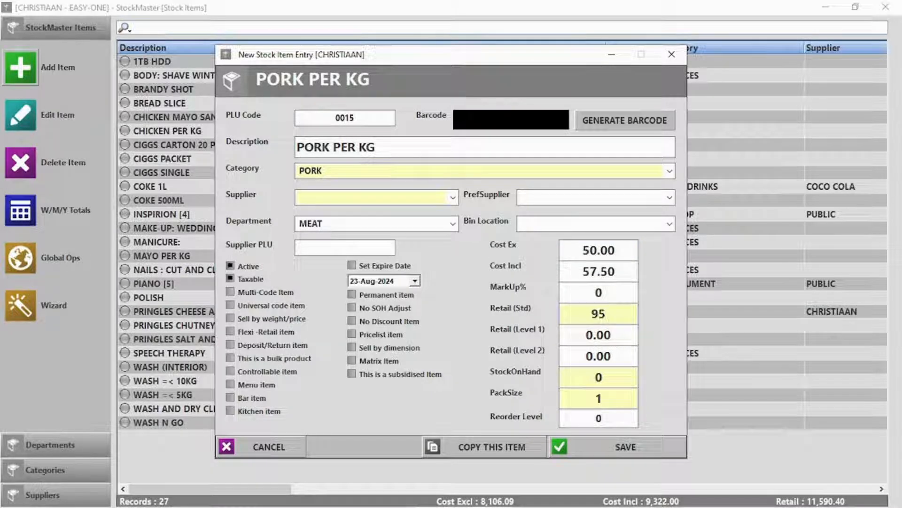
pyautogui.click(281, 320)
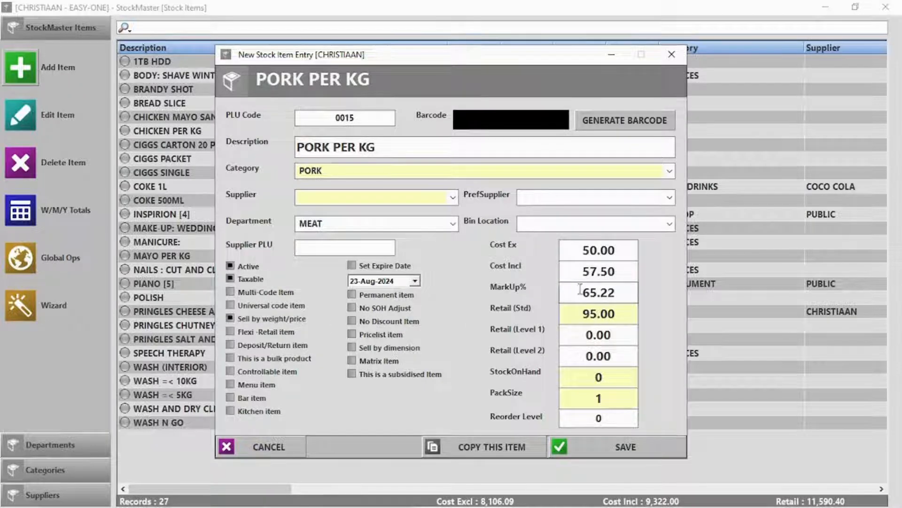
pyautogui.click(627, 447)
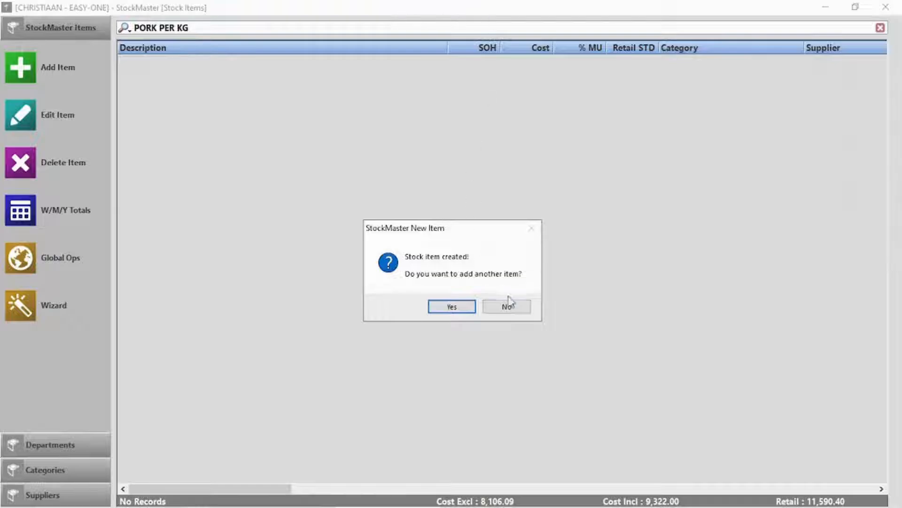
pyautogui.click(510, 303)
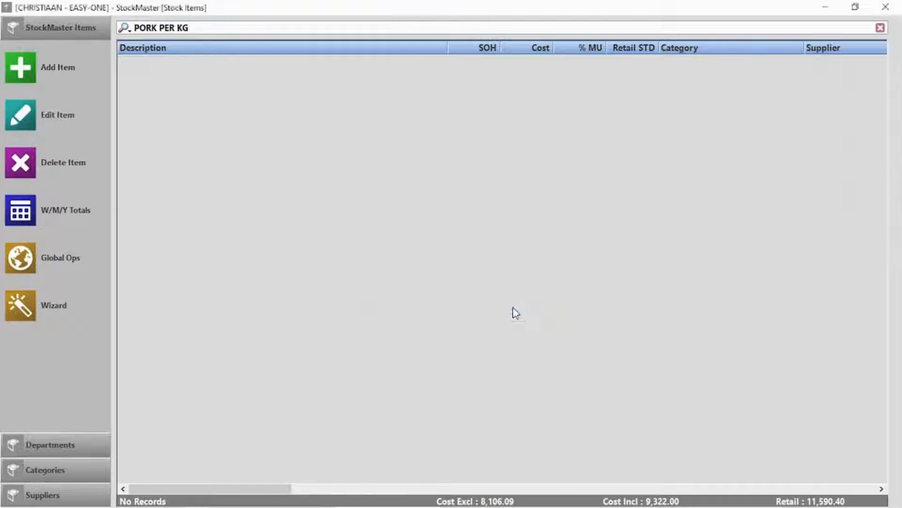
# At the point of sale, paste the weighed-pork barcode to ring up 0.736 kg of PORK PER KG
pyautogui.click(885, 7)
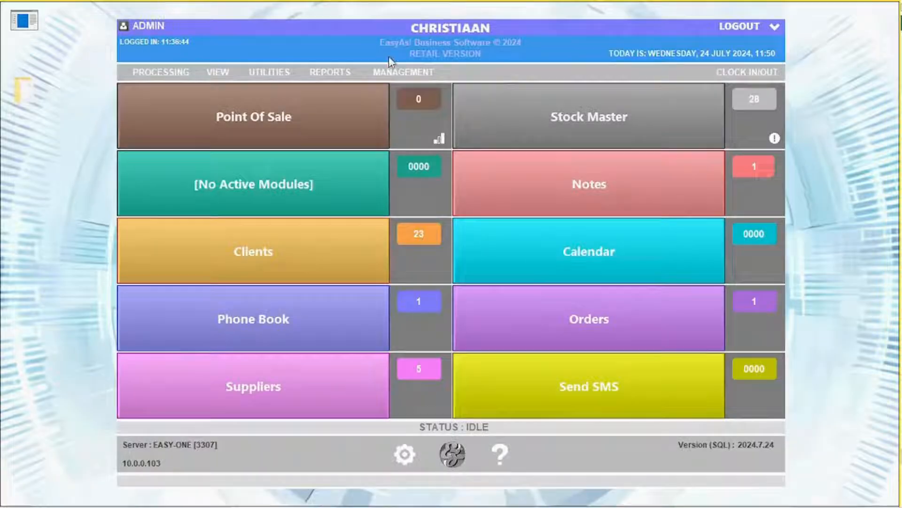
pyautogui.click(294, 120)
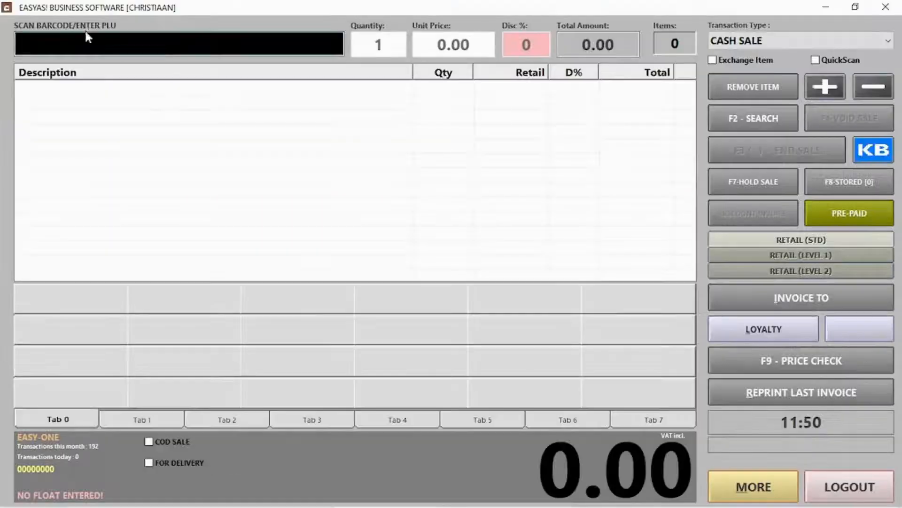
pyautogui.hotkey('ctrl', 'v')
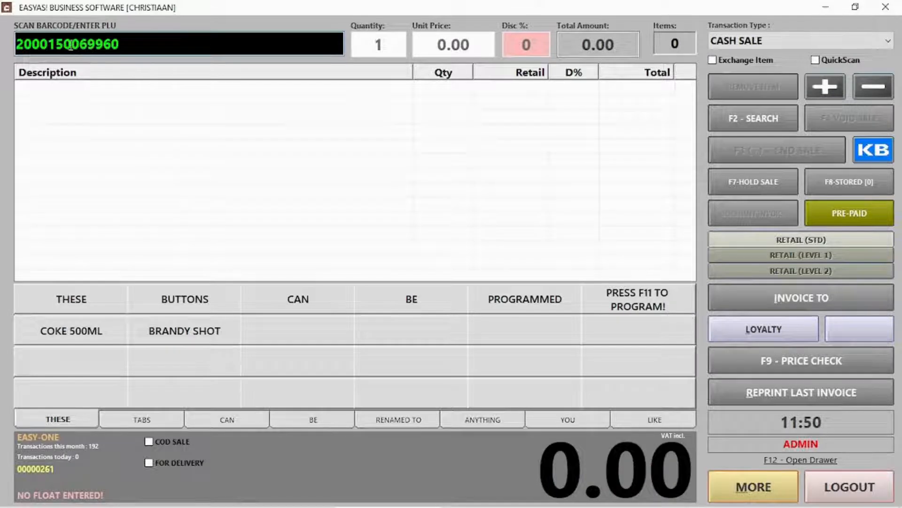
pyautogui.moveTo(34, 41); pyautogui.dragTo(113, 38)
pyautogui.click(139, 40)
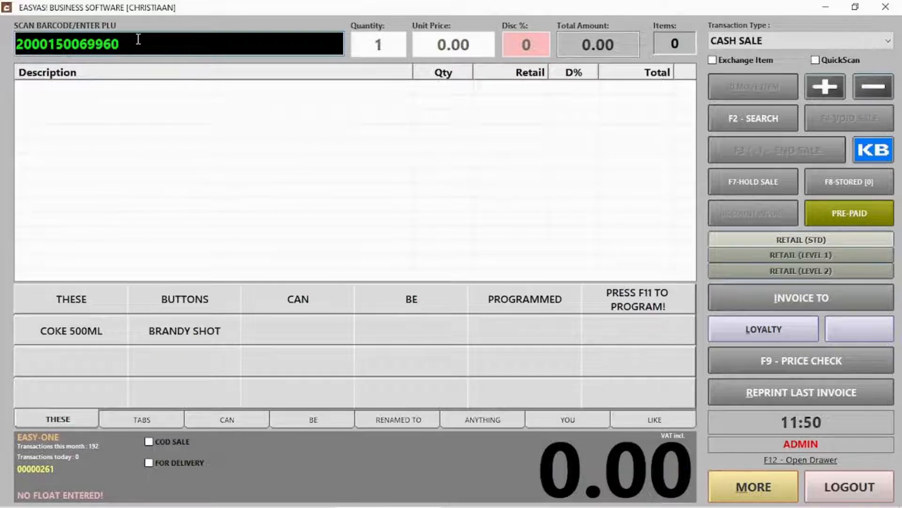
pyautogui.press('Return')
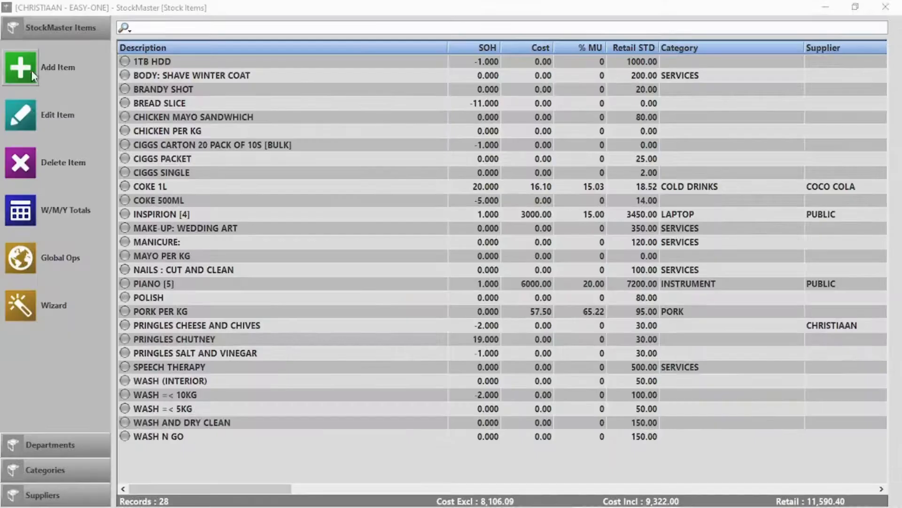
# Add 'Loose Sweets' with no stock-on-hand adjustment and retail 5.00, and save it
pyautogui.click(33, 76)
pyautogui.click(369, 152)
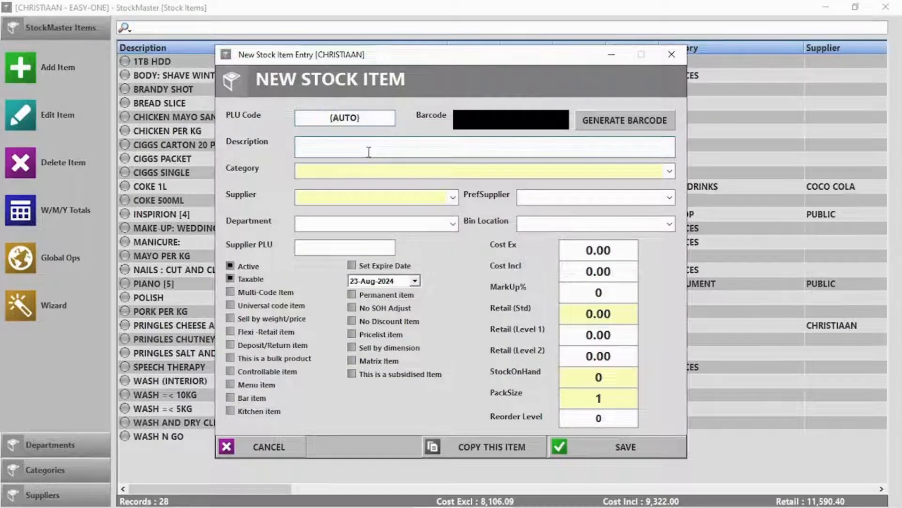
pyautogui.write('Loose Sweets')
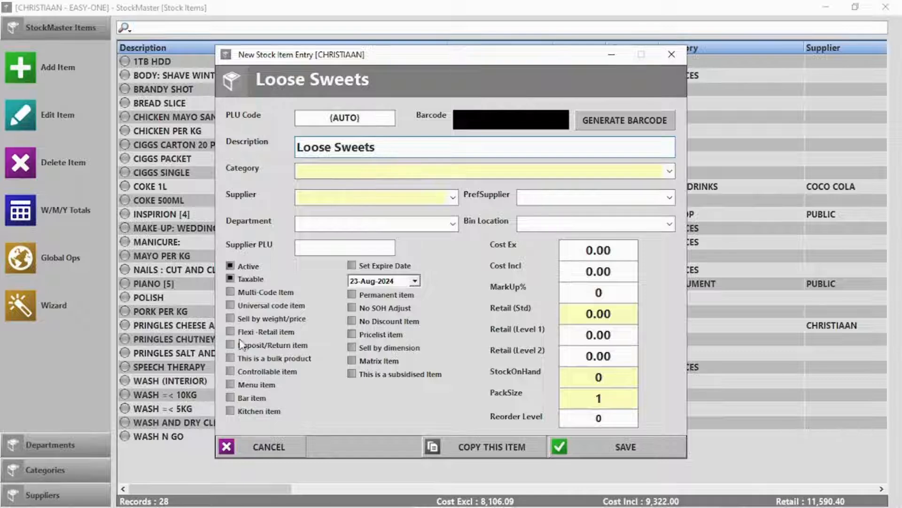
pyautogui.click(392, 310)
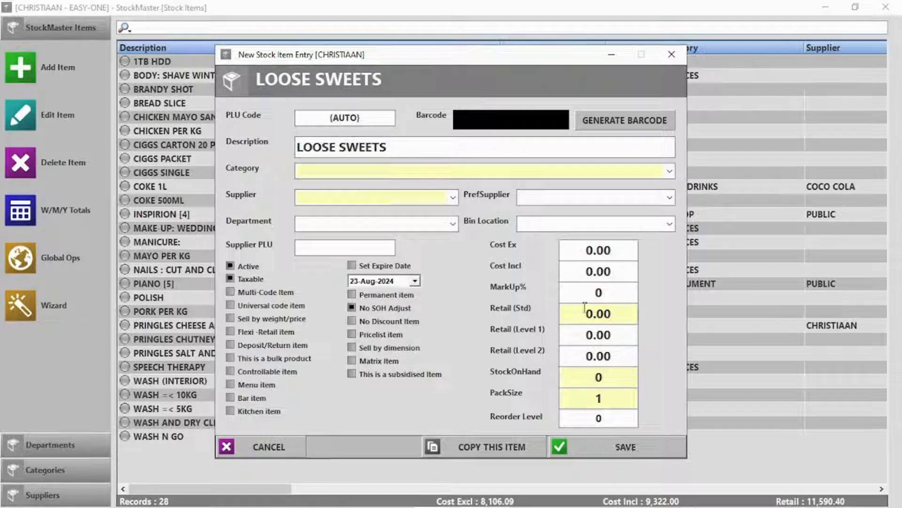
pyautogui.write('5')
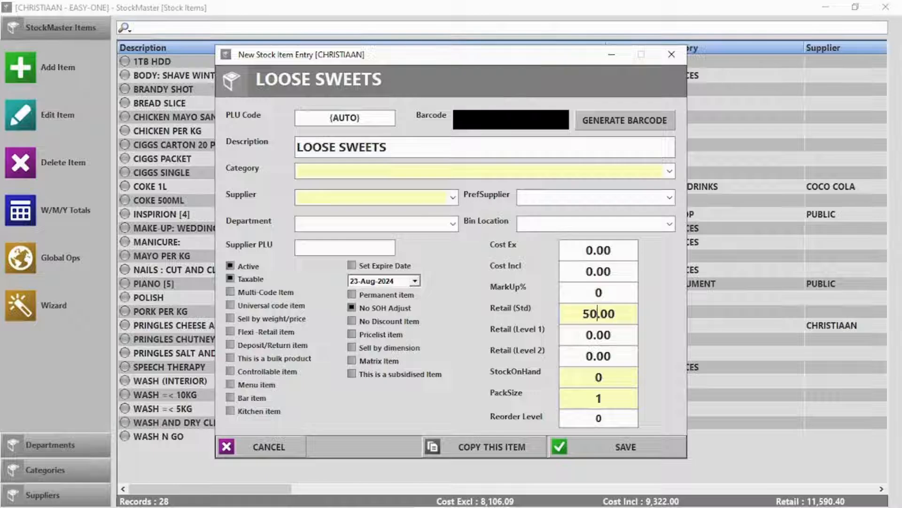
pyautogui.press('BackSpace')
pyautogui.click(641, 445)
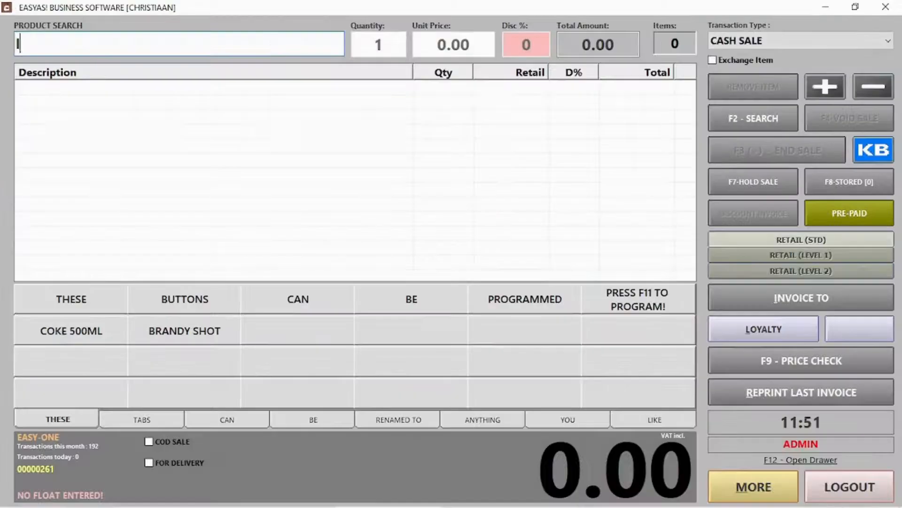
# Search 'loose' and add 20 LOOSE SWEETS to the sale
pyautogui.write('loose')
pyautogui.press('Return')
pyautogui.doubleClick(94, 100)
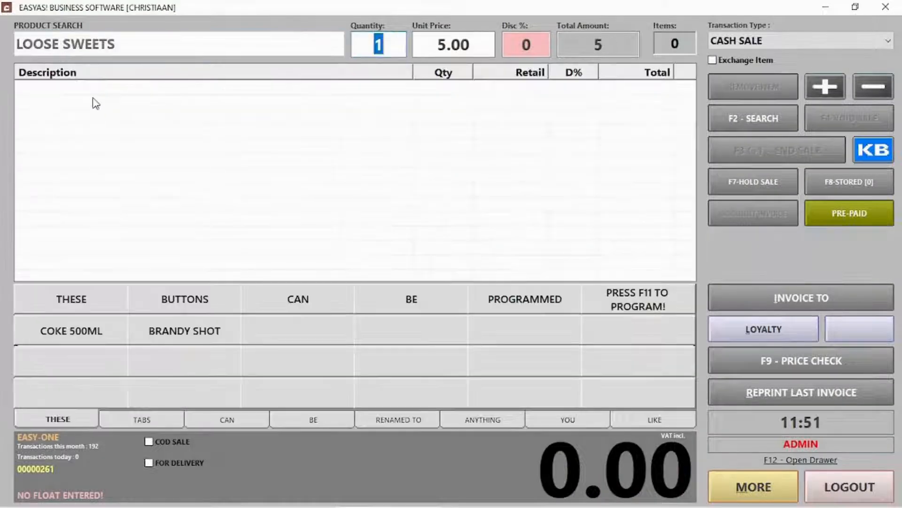
pyautogui.write('20')
pyautogui.press('Return')
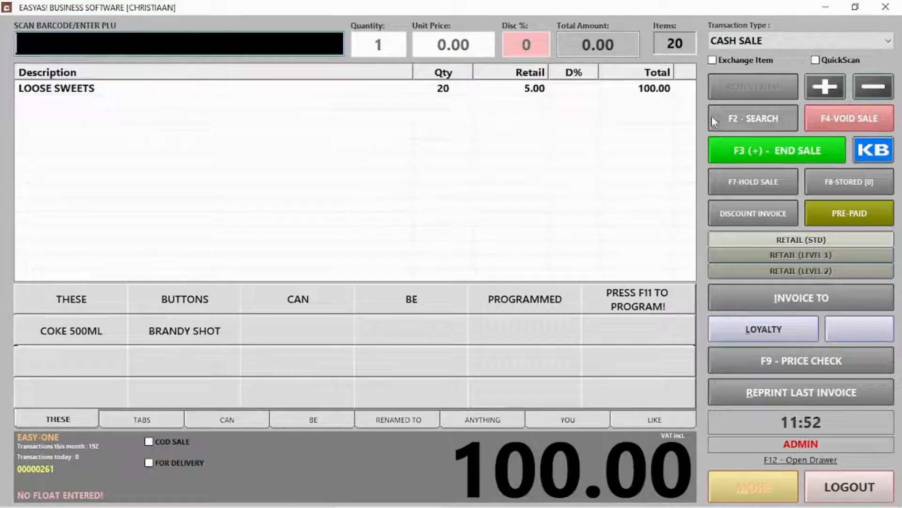
# End the sale, accept the 100.00 cash payment, and log out of the point of sale
pyautogui.click(745, 145)
pyautogui.click(585, 450)
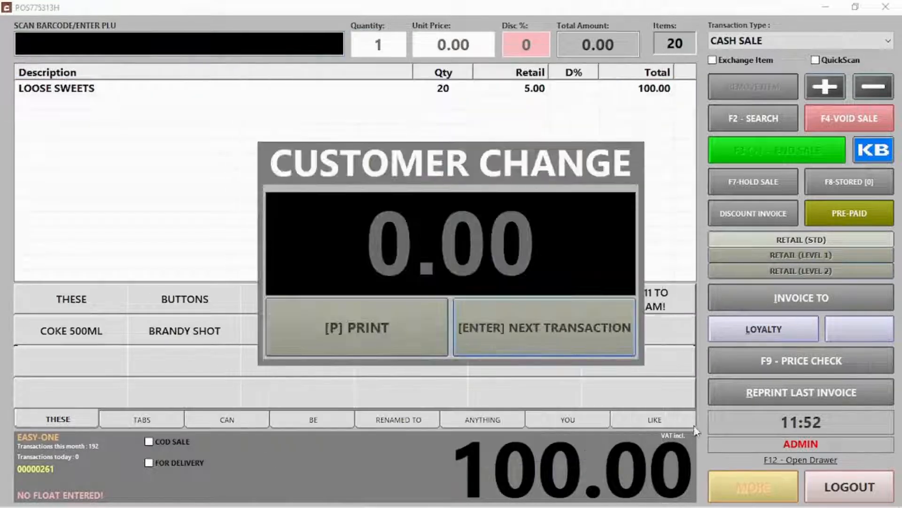
pyautogui.click(496, 320)
pyautogui.click(849, 486)
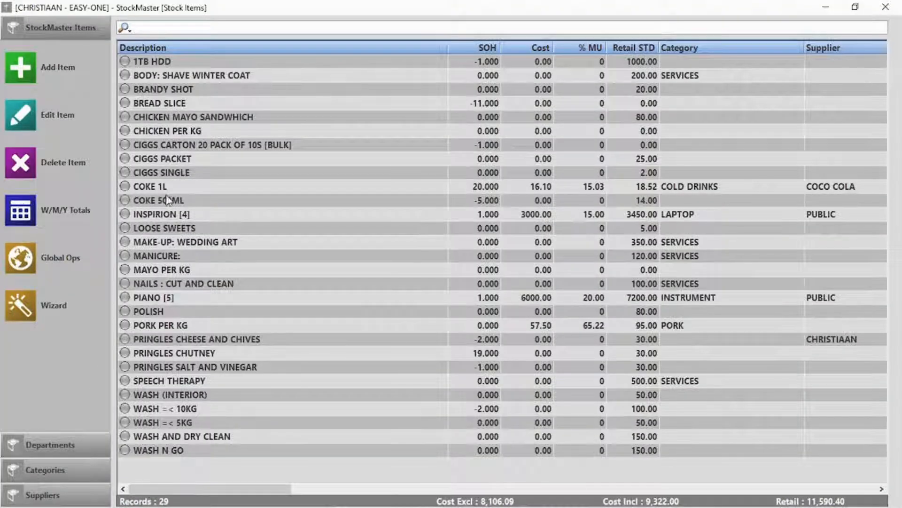
# Select the new LOOSE SWEETS item in the stock list to check it
pyautogui.click(178, 231)
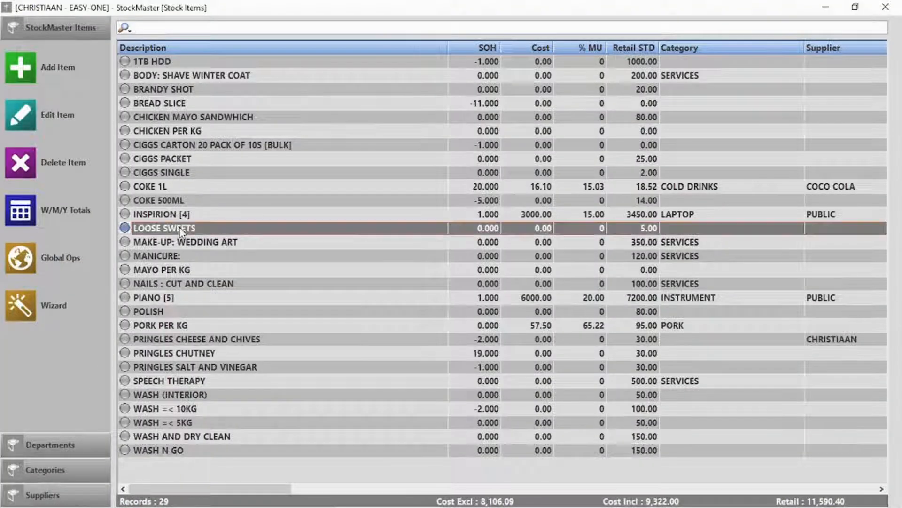
pyautogui.click(481, 203)
pyautogui.click(472, 226)
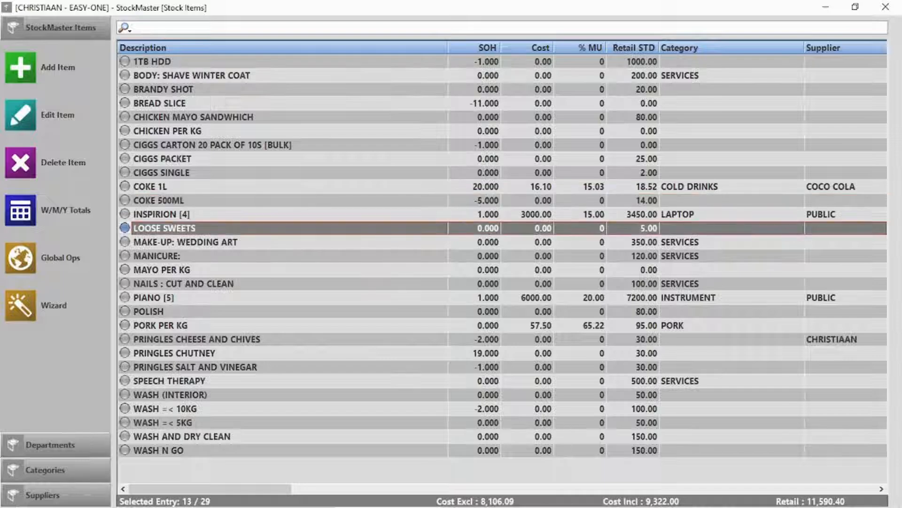
# Add 'Glass coke Bottle Return' as a deposit/return item at retail 10., save it, and close the stock list
pyautogui.click(21, 67)
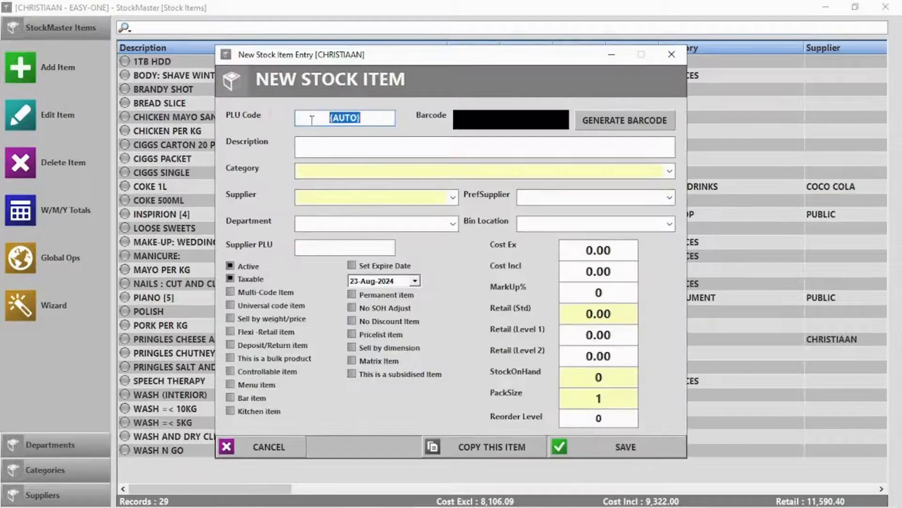
pyautogui.click(348, 142)
pyautogui.write('Glass coke')
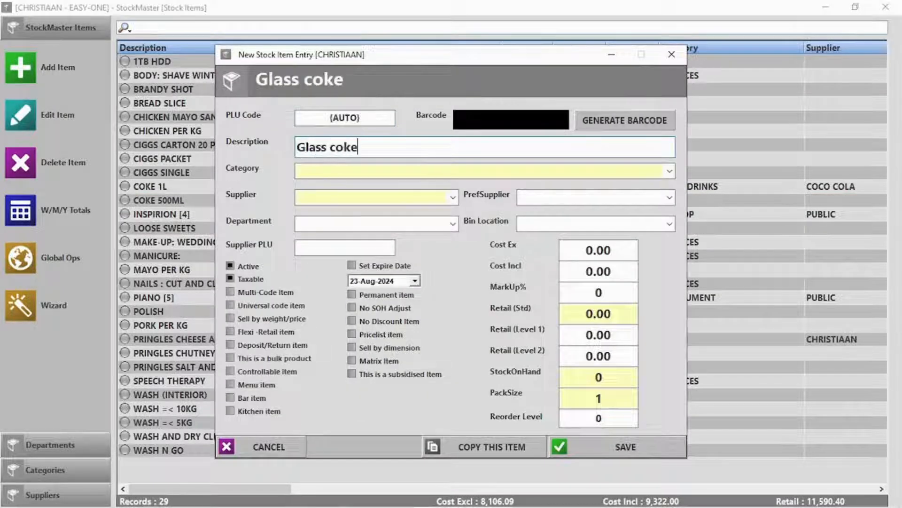
pyautogui.write(' Bottle Return')
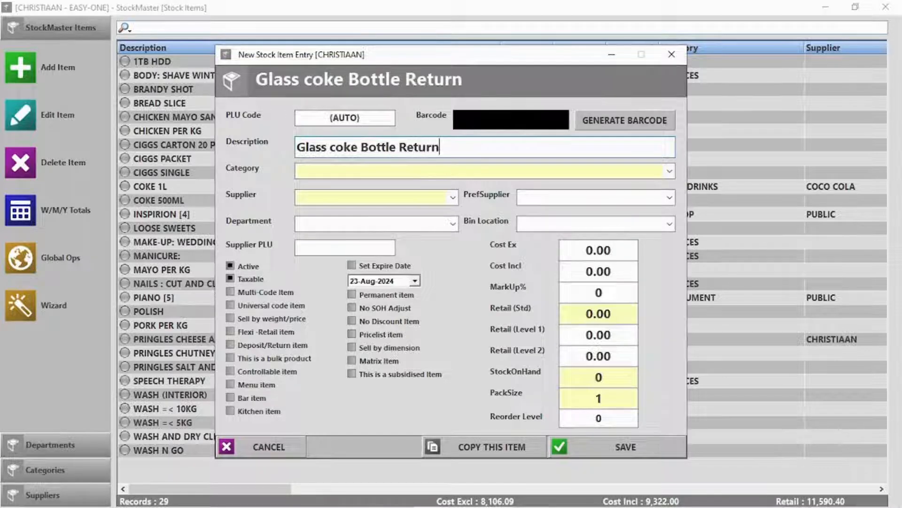
pyautogui.doubleClick(595, 313)
pyautogui.write('10')
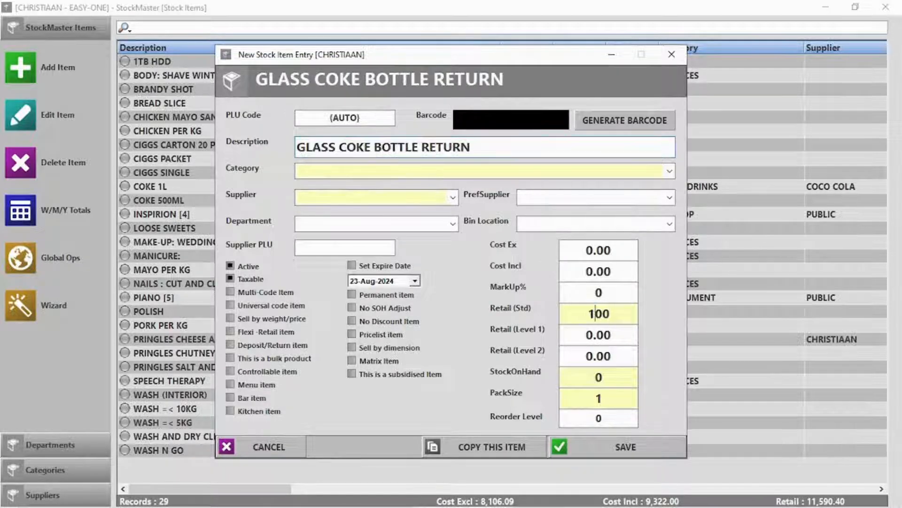
pyautogui.write('.')
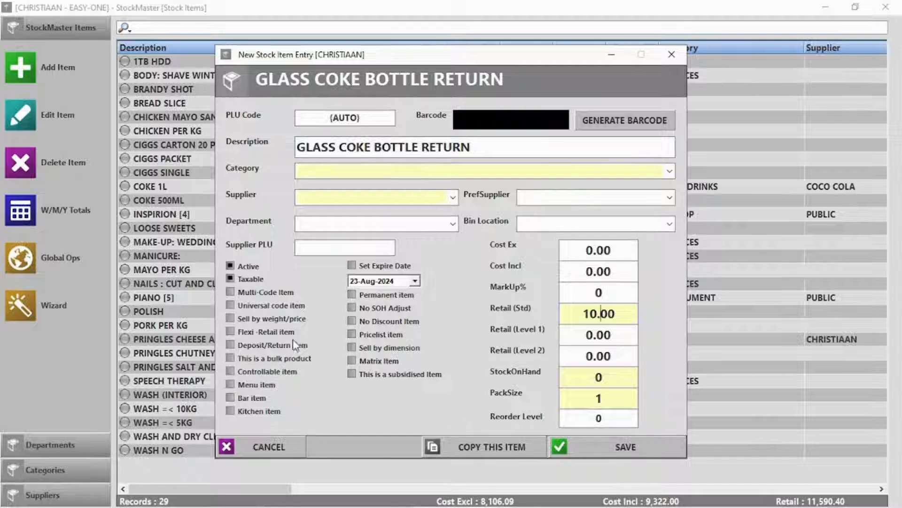
pyautogui.click(239, 345)
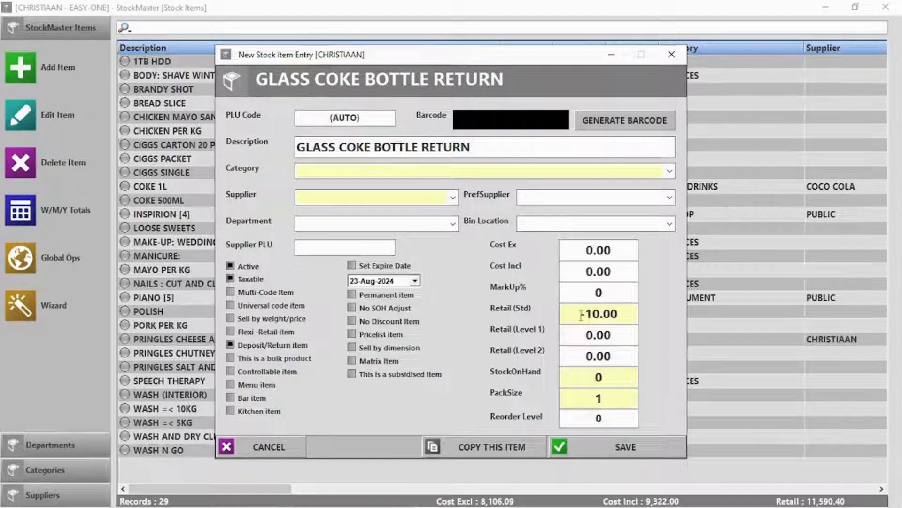
pyautogui.click(625, 447)
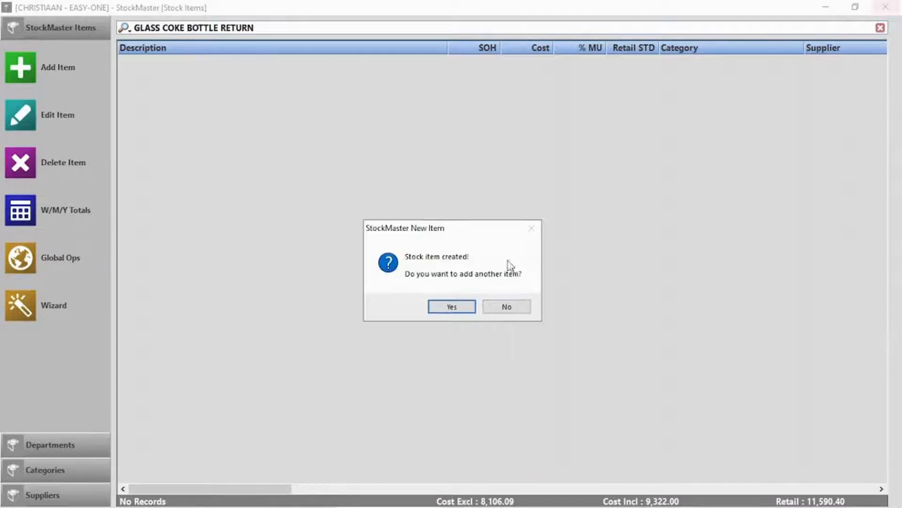
pyautogui.click(508, 306)
pyautogui.click(885, 7)
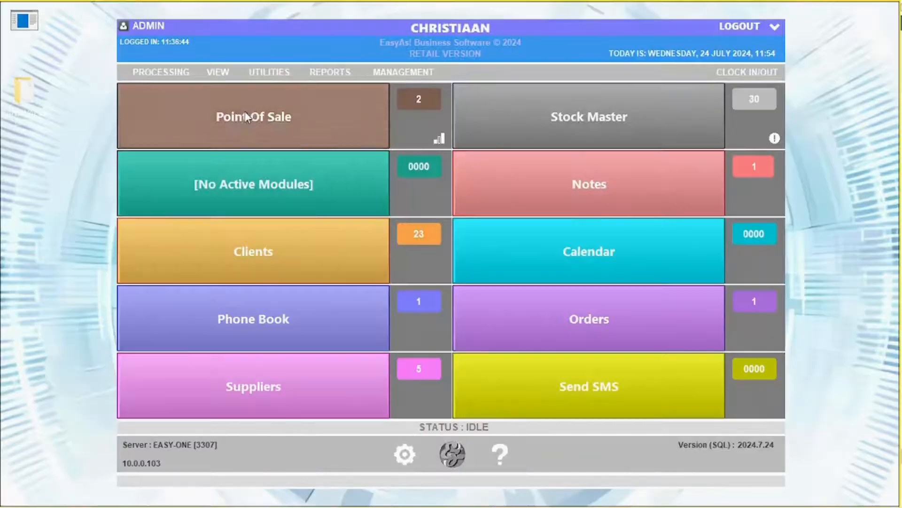
# At the point of sale, search 'coke' and add COKE 1L to the sale
pyautogui.click(255, 116)
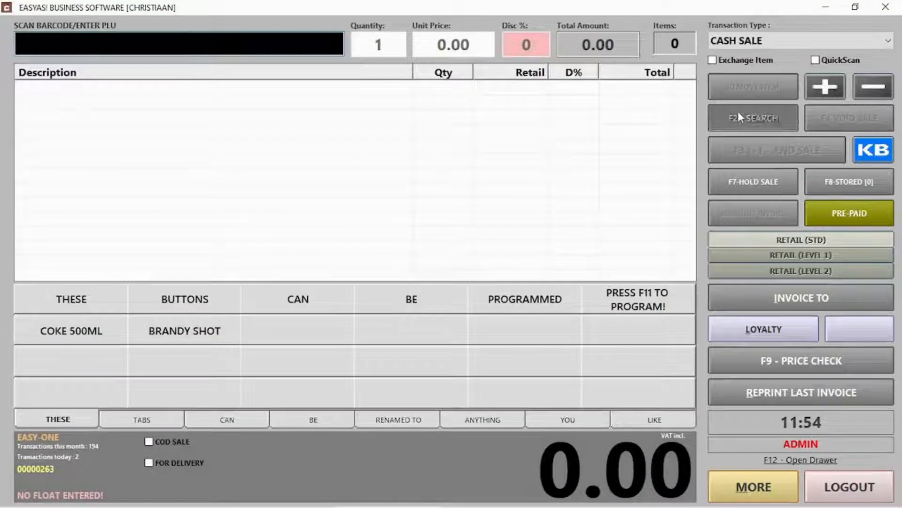
pyautogui.write('oke')
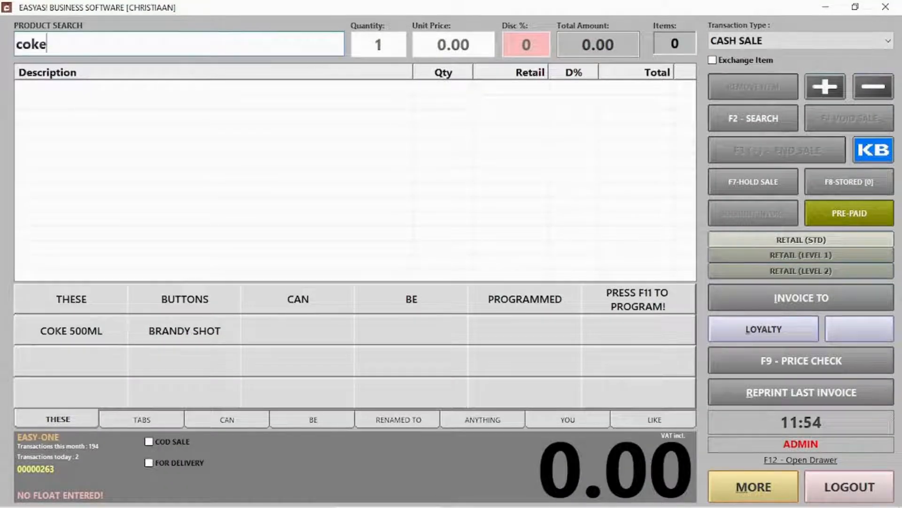
pyautogui.press('Return')
pyautogui.doubleClick(53, 98)
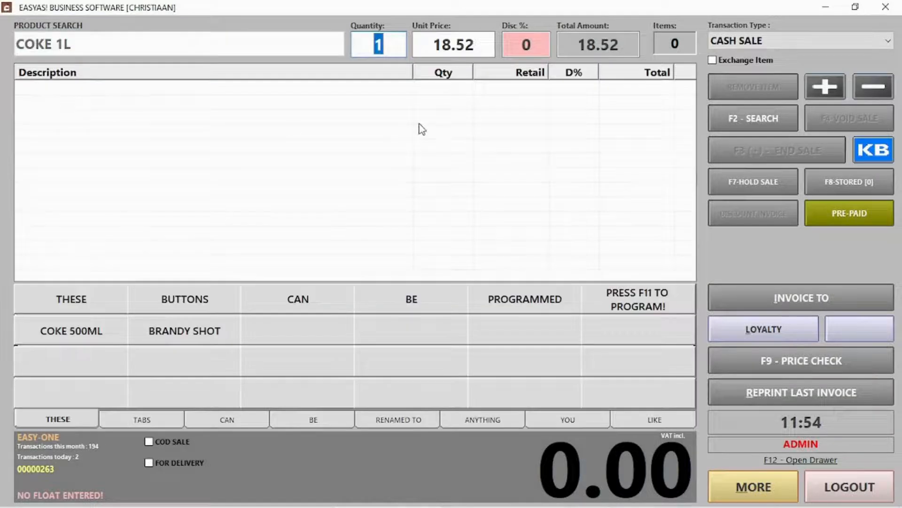
pyautogui.press('Return')
# Add GLASS COKE BOTTLE RETURN (-10.00) and accept the 8.52 cash payment
pyautogui.click(749, 121)
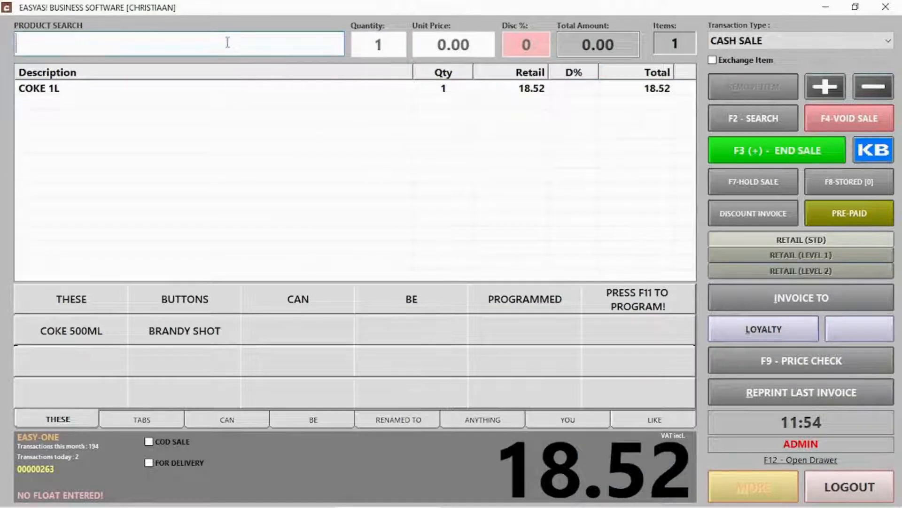
pyautogui.write('glass')
pyautogui.press('Return')
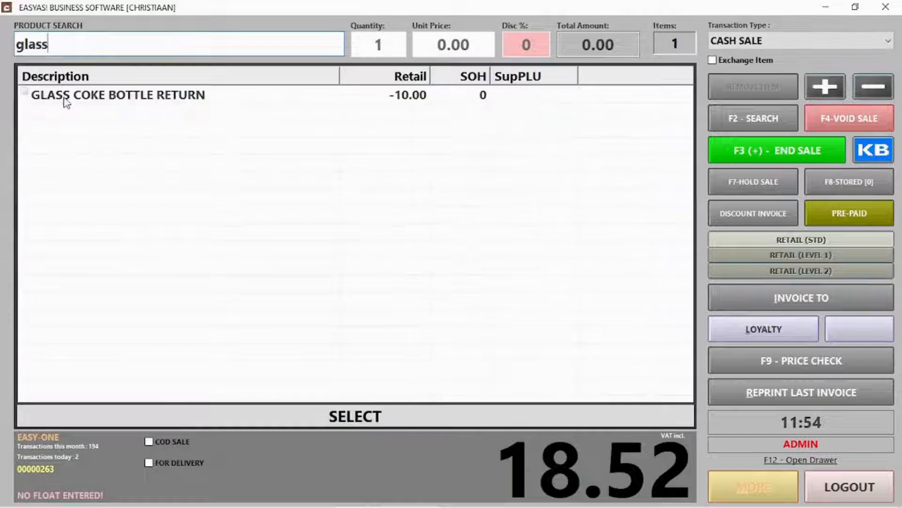
pyautogui.doubleClick(65, 100)
pyautogui.press('Return')
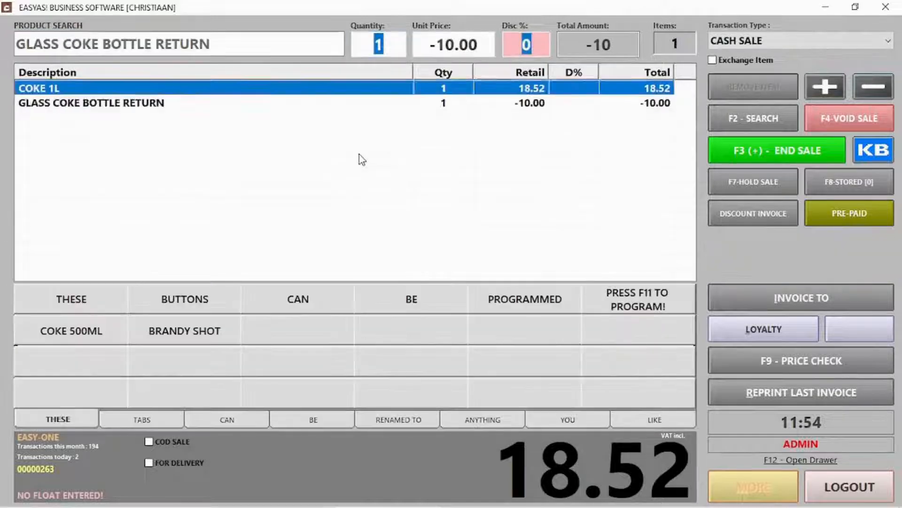
pyautogui.click(757, 150)
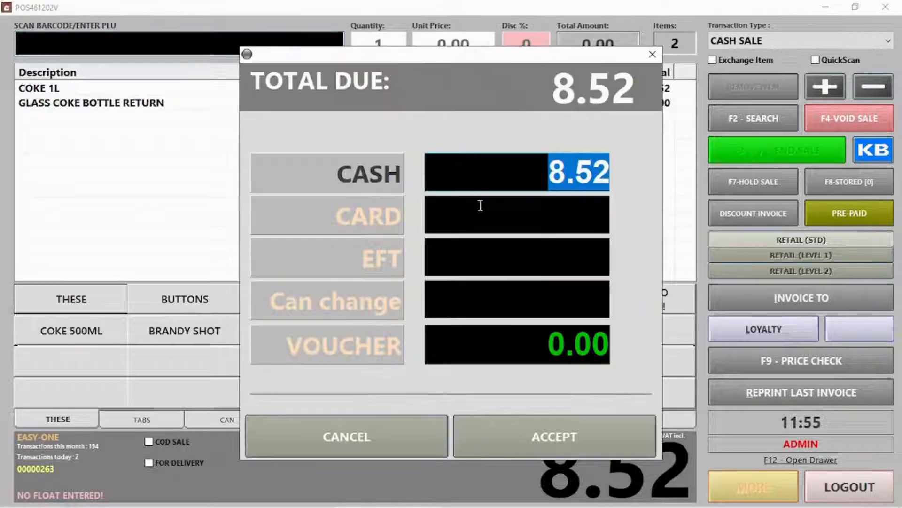
pyautogui.press('Return')
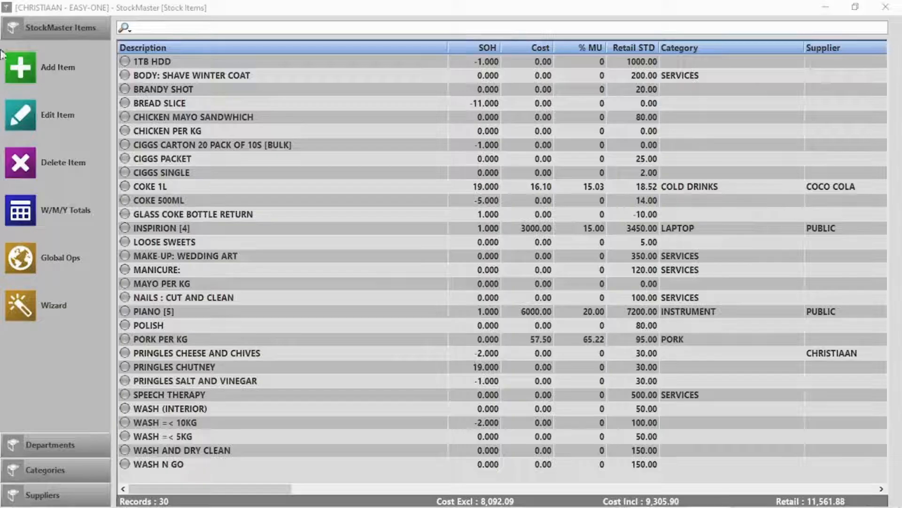
# Add 'Windhoek draught 500ml 24 pack' at retail 300 as a bulk product with pack size 24, and save
pyautogui.click(20, 67)
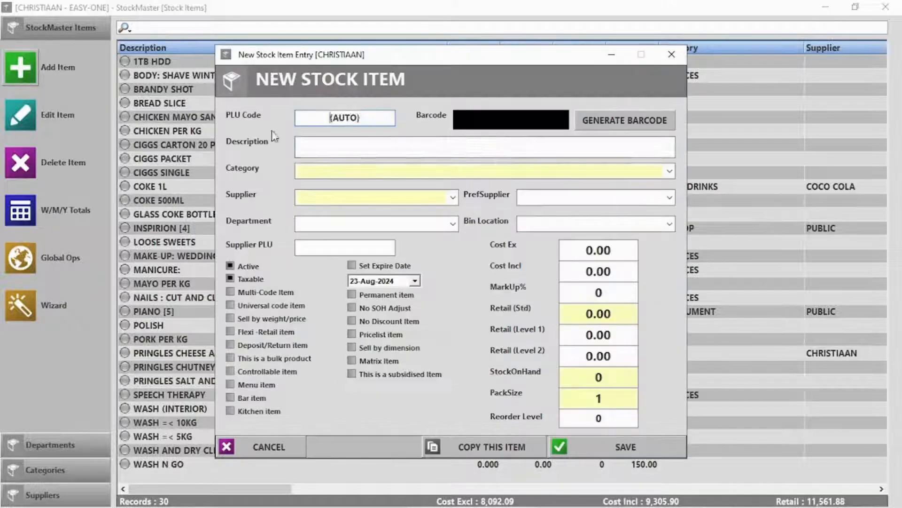
pyautogui.press('Tab')
pyautogui.write('Windhoe')
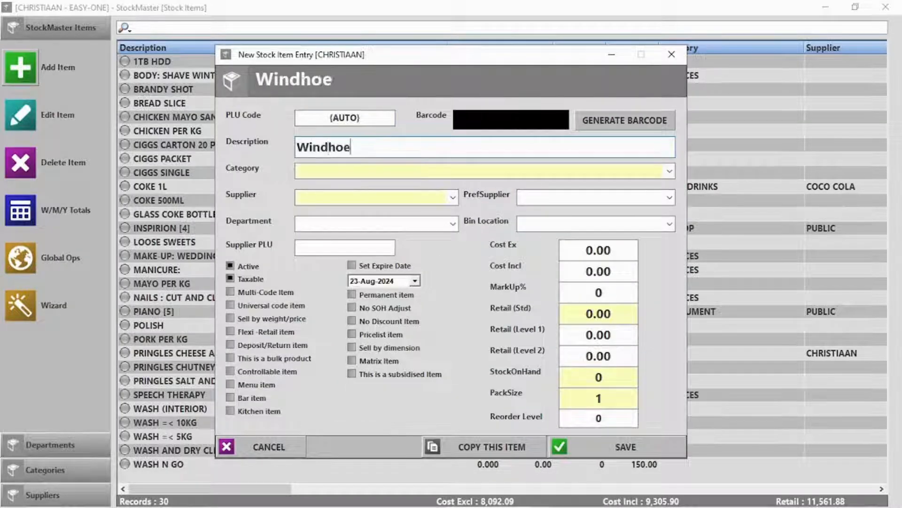
pyautogui.write('k draught 5')
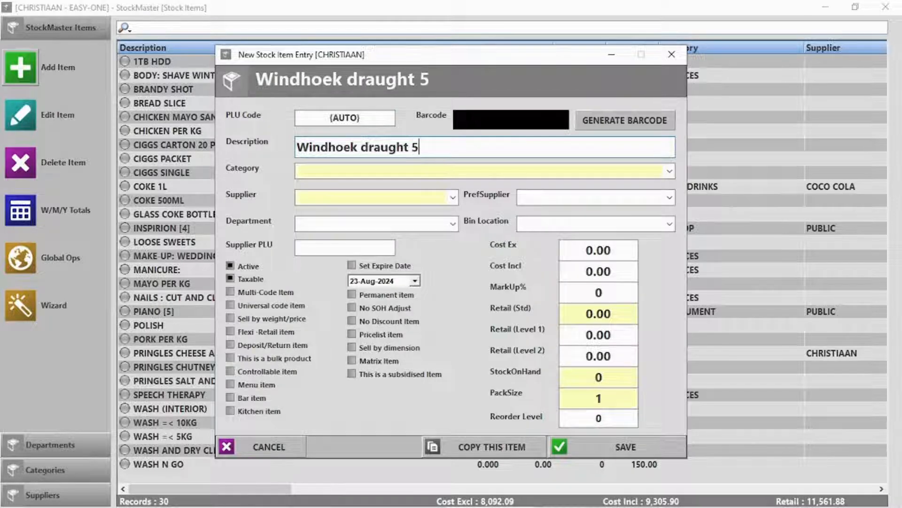
pyautogui.write('00ml 24 pack')
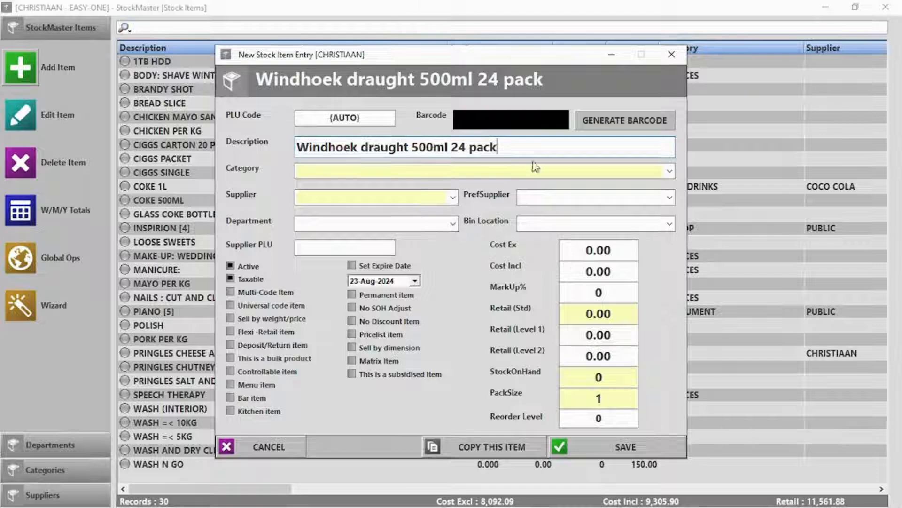
pyautogui.click(620, 275)
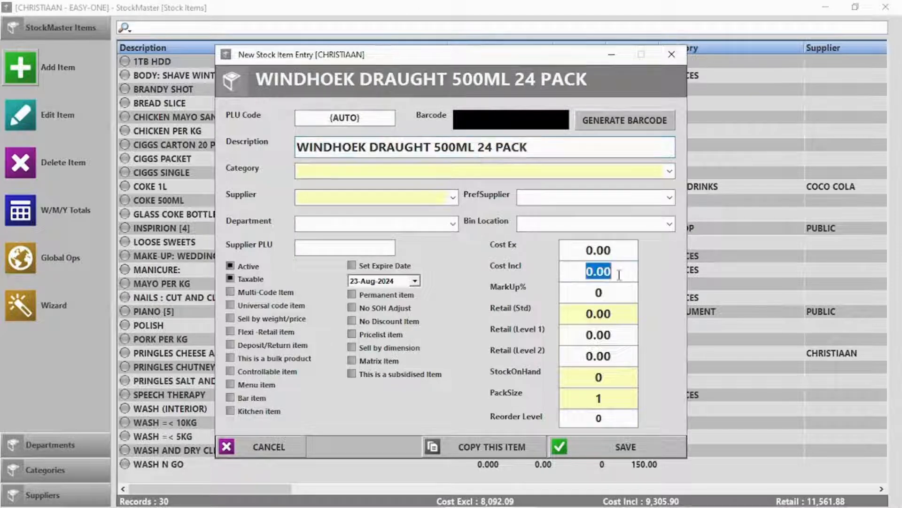
pyautogui.click(615, 310)
pyautogui.write('300')
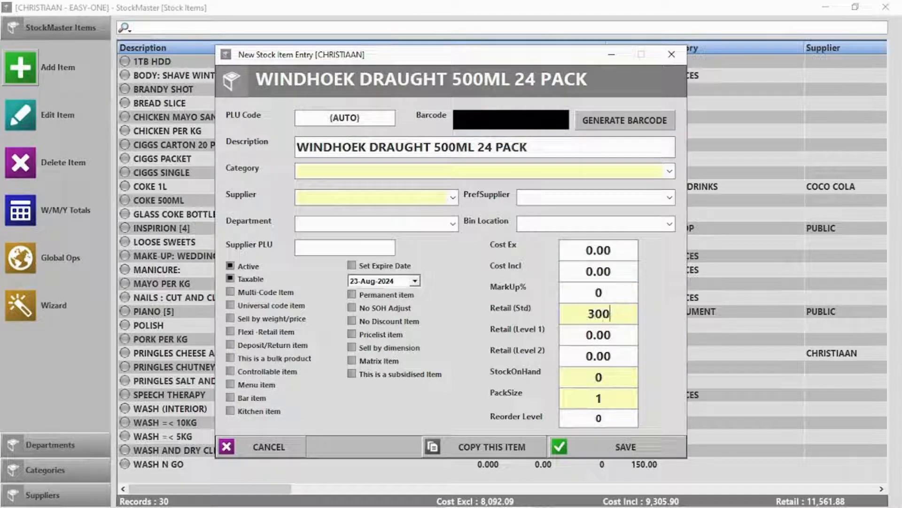
pyautogui.click(262, 358)
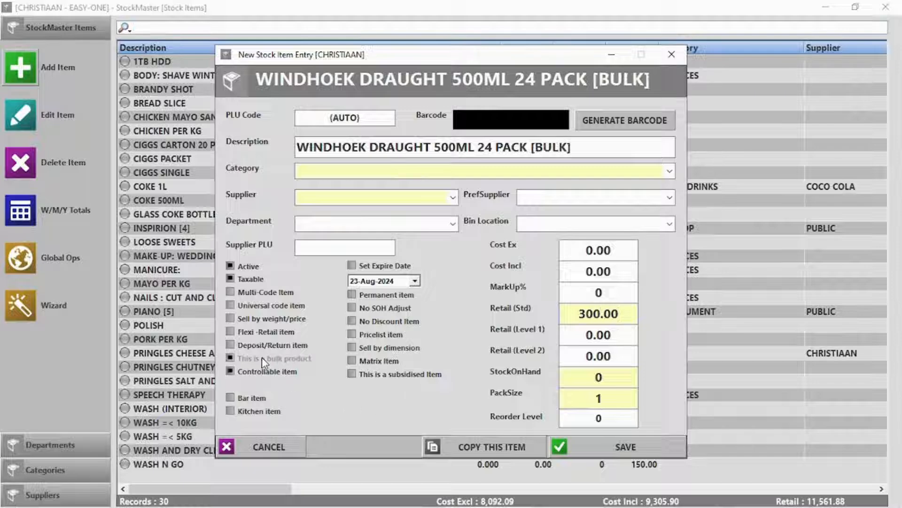
pyautogui.doubleClick(581, 399)
pyautogui.write('24')
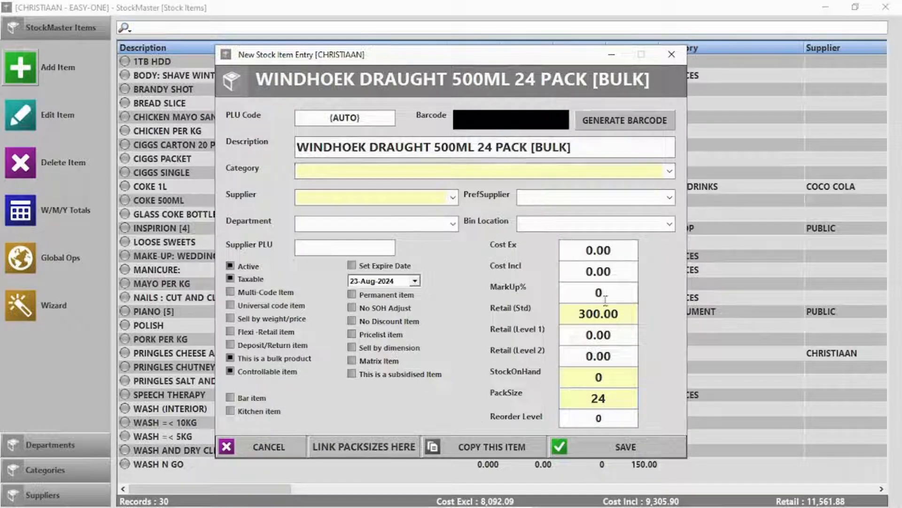
pyautogui.click(343, 444)
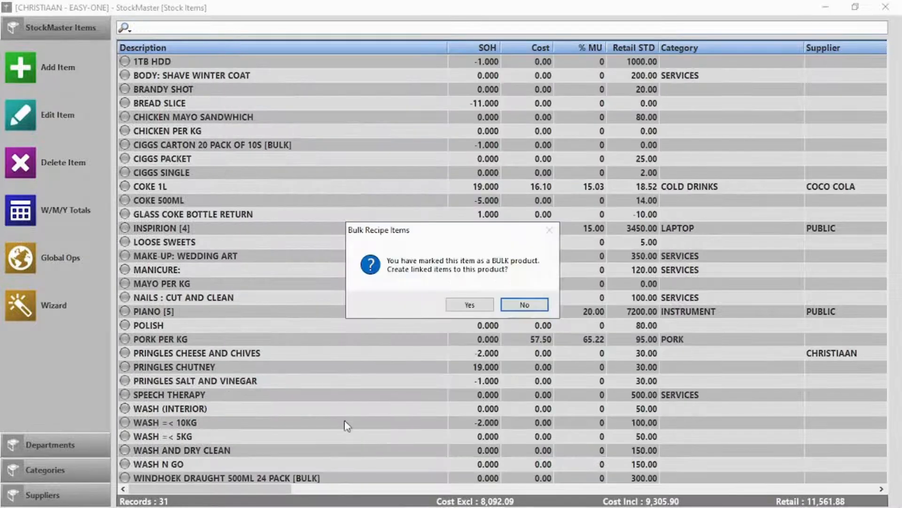
# Create linked pack sizes: a 6 pack at 120 and a single at 20, with no barcodes
pyautogui.click(470, 304)
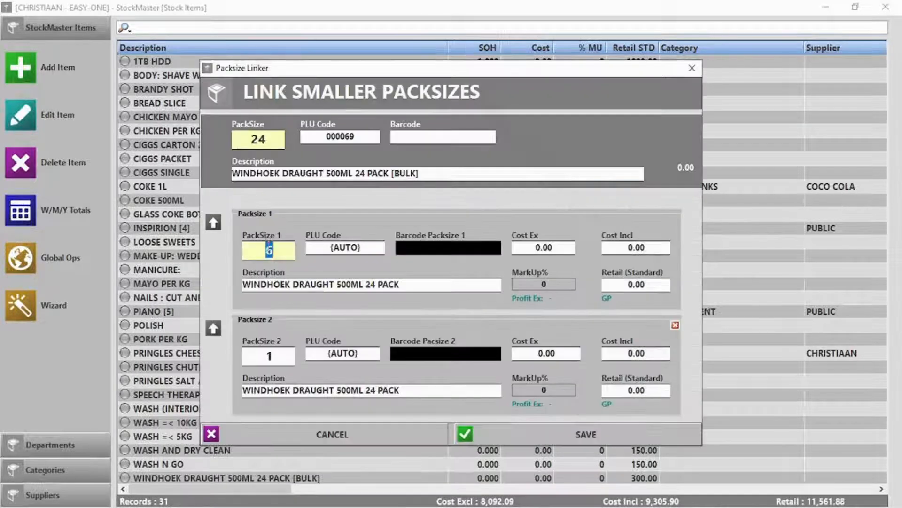
pyautogui.write('6')
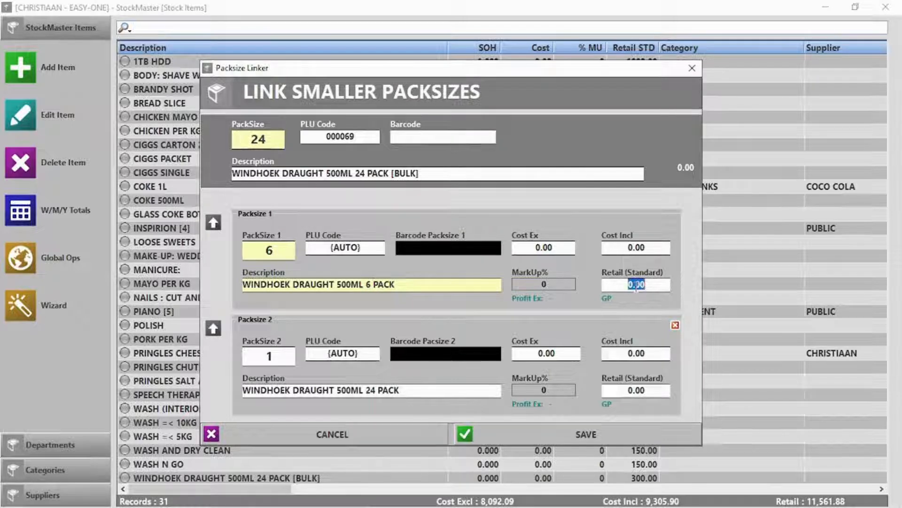
pyautogui.write(' 120')
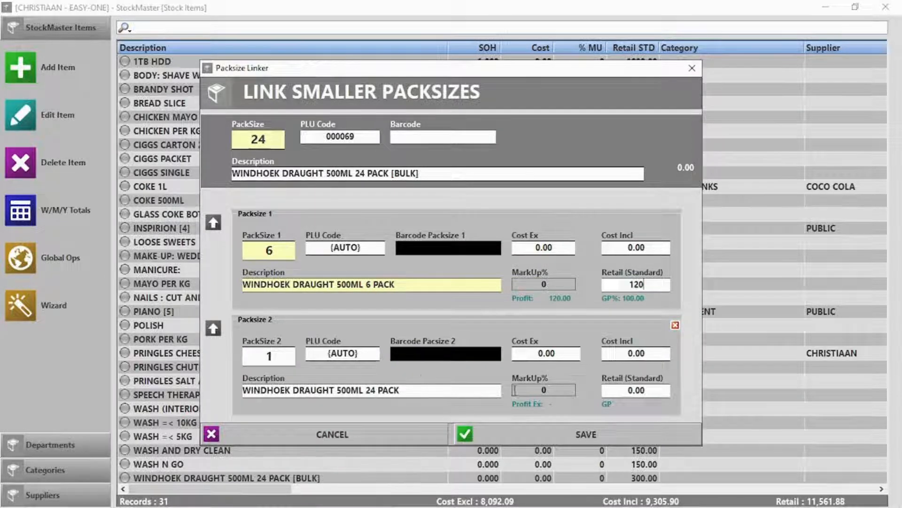
pyautogui.doubleClick(634, 391)
pyautogui.write('20')
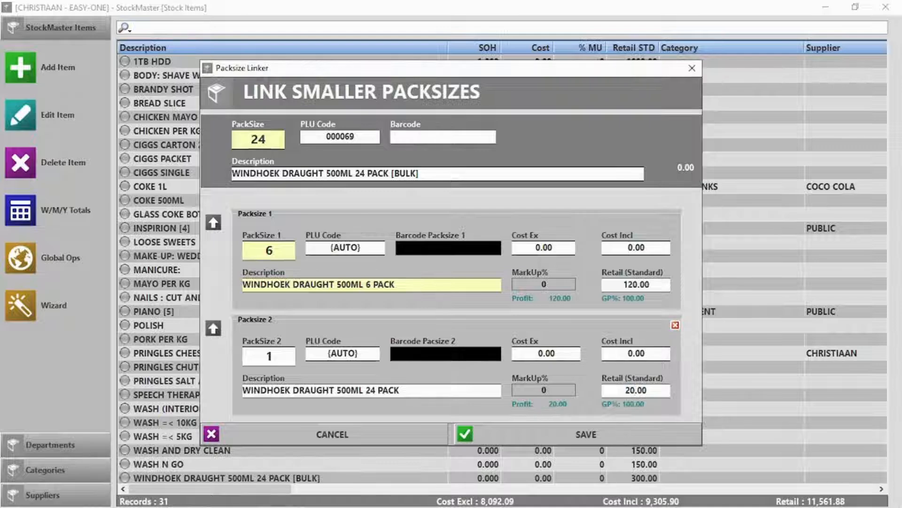
pyautogui.click(599, 438)
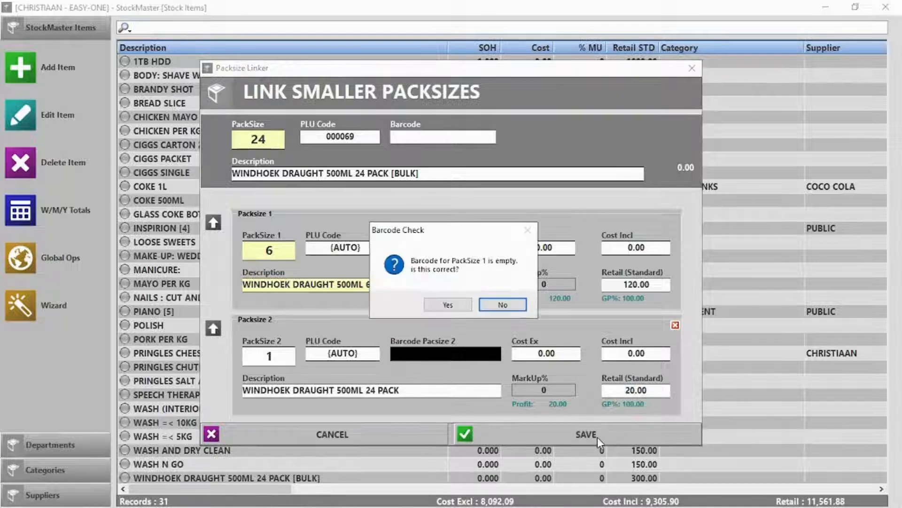
pyautogui.click(448, 306)
pyautogui.click(448, 311)
pyautogui.click(517, 305)
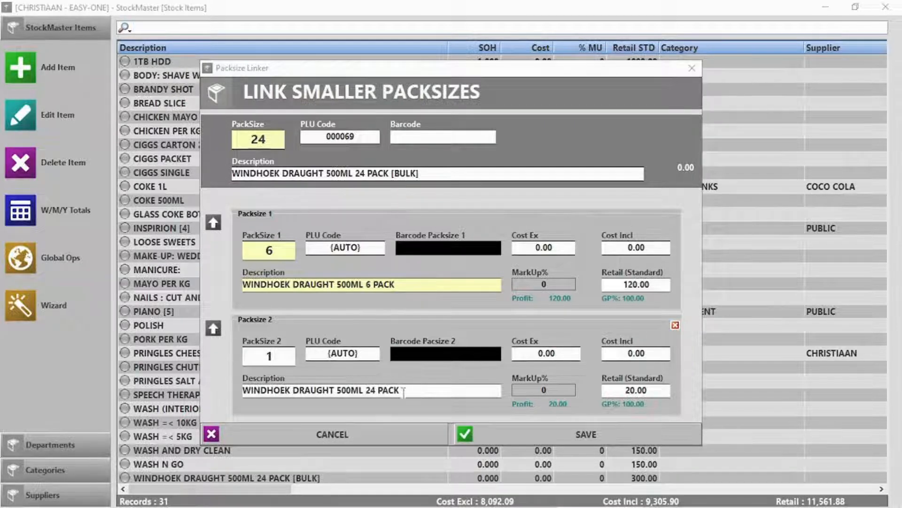
# Remove '24 PACK' from the single's description and save the linked items, leaving the barcode empty
pyautogui.moveTo(403, 391); pyautogui.dragTo(362, 399)
pyautogui.press('BackSpace')
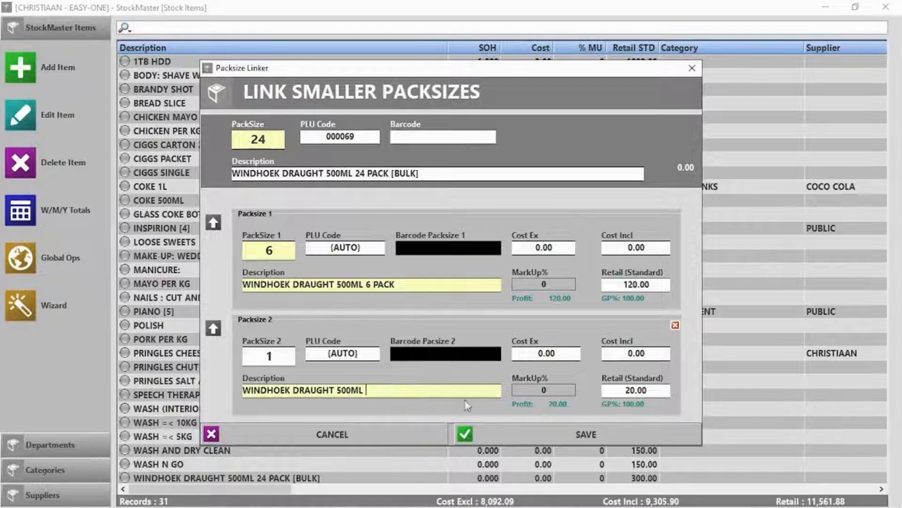
pyautogui.click(613, 436)
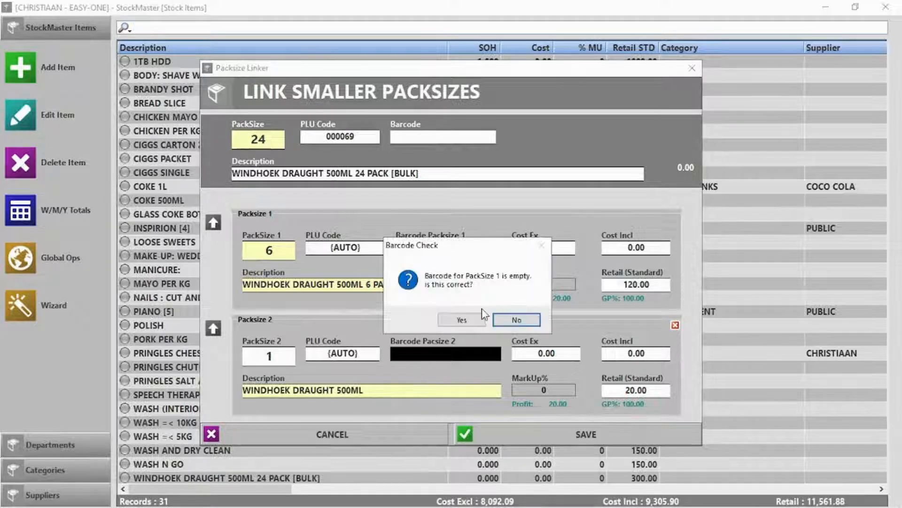
pyautogui.click(462, 320)
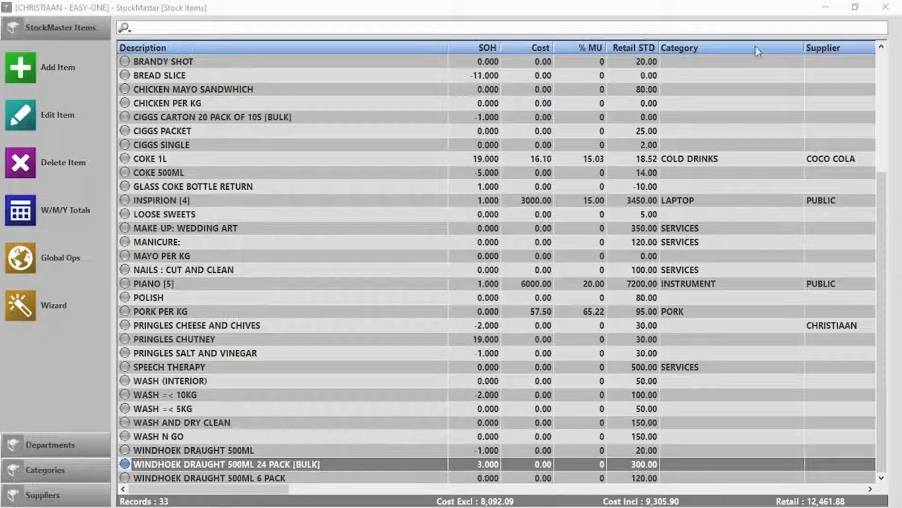
# At the point of sale, search 'W' and add WINDHOEK DRAUGHT 500ML 6 PACK to the sale
pyautogui.click(886, 6)
pyautogui.click(236, 113)
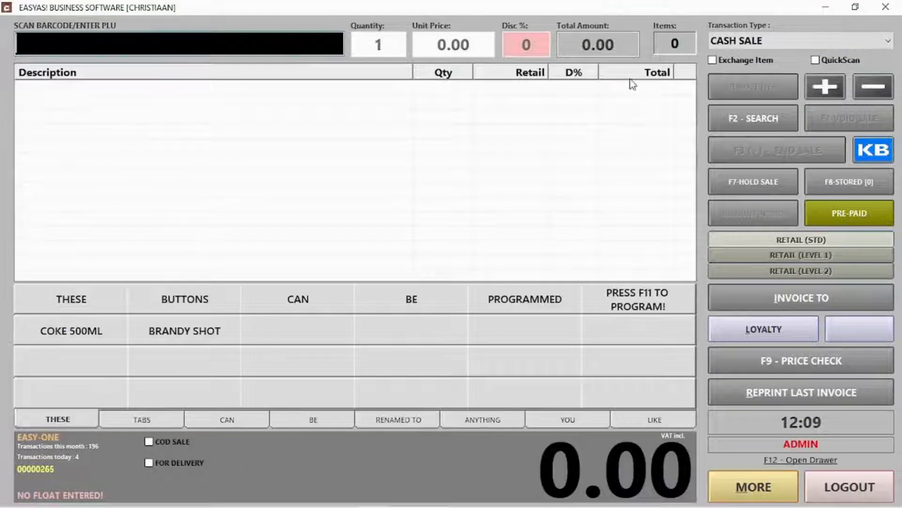
pyautogui.click(722, 117)
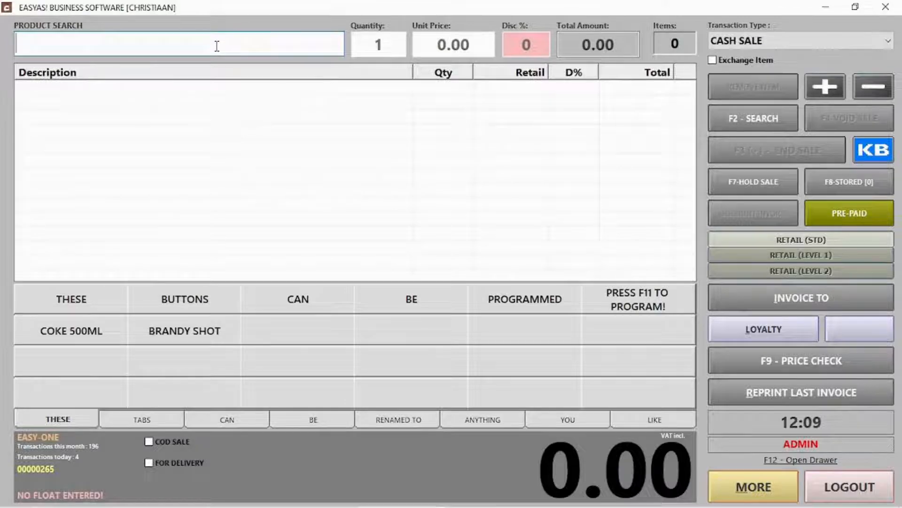
pyautogui.write('W')
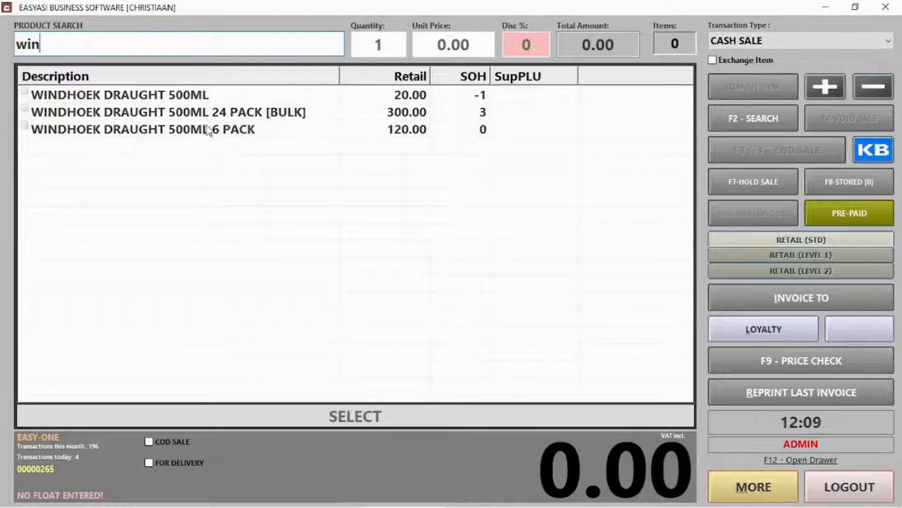
pyautogui.click(208, 129)
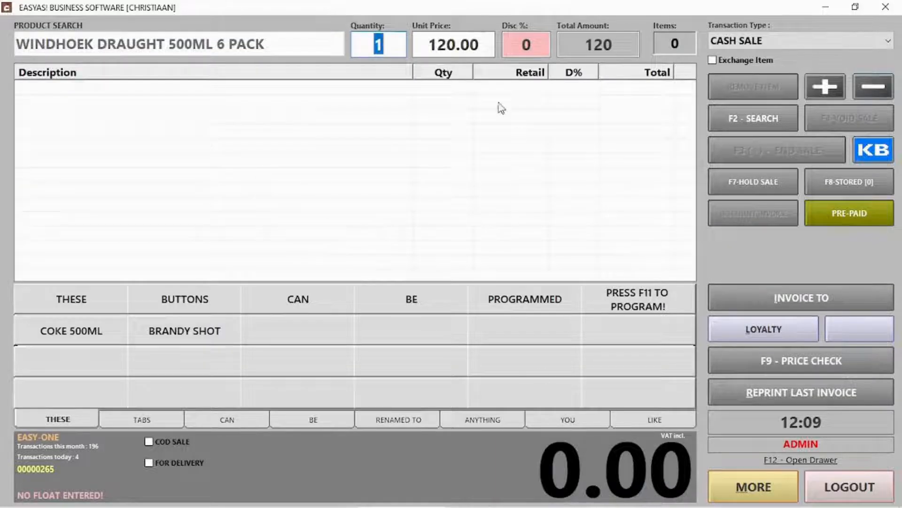
pyautogui.press('Return')
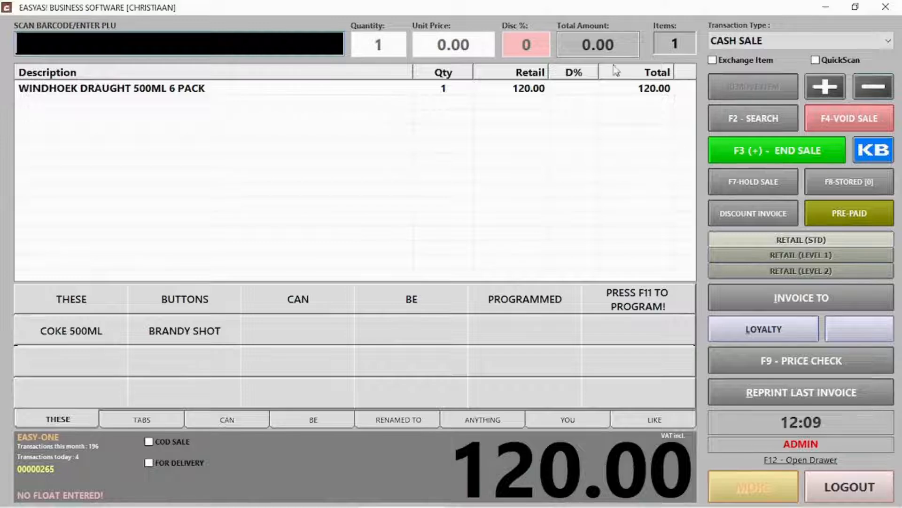
# Search 'windh' and add the single WINDHOEK DRAUGHT 500ML to the sale
pyautogui.press('F2')
pyautogui.write('windh')
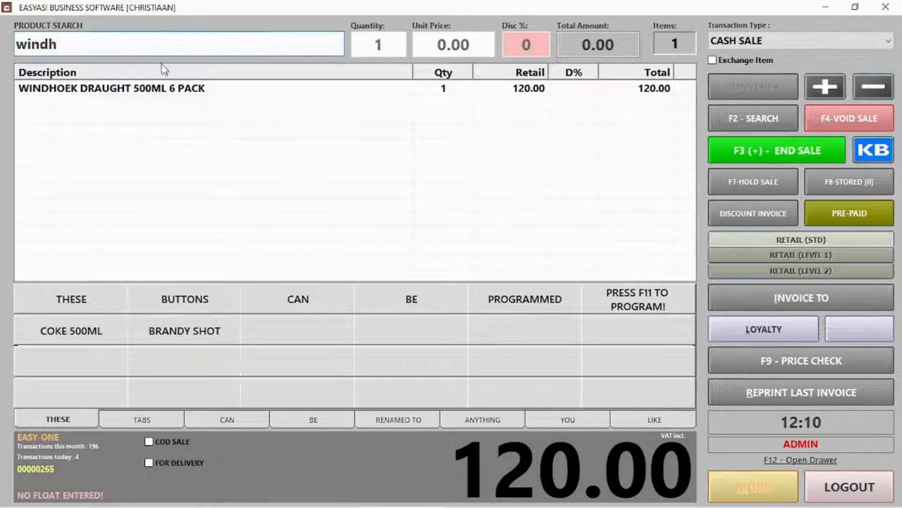
pyautogui.doubleClick(202, 93)
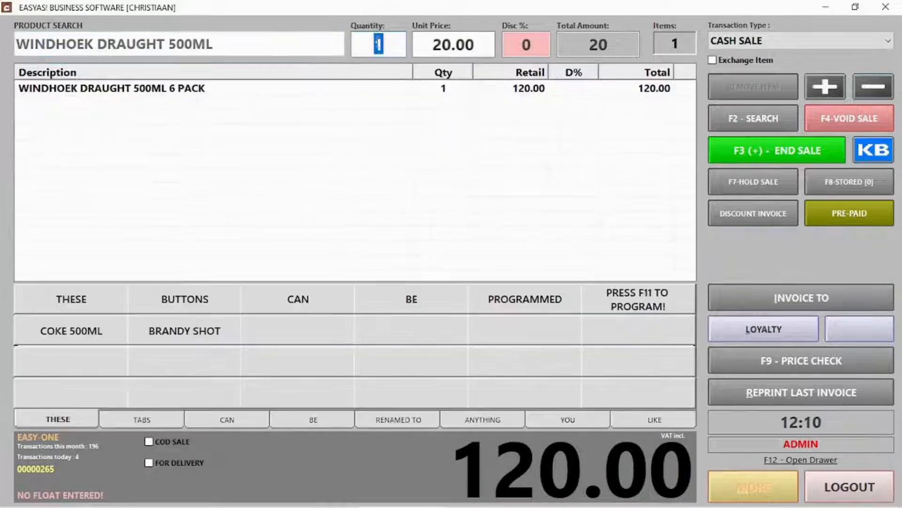
pyautogui.press('Return')
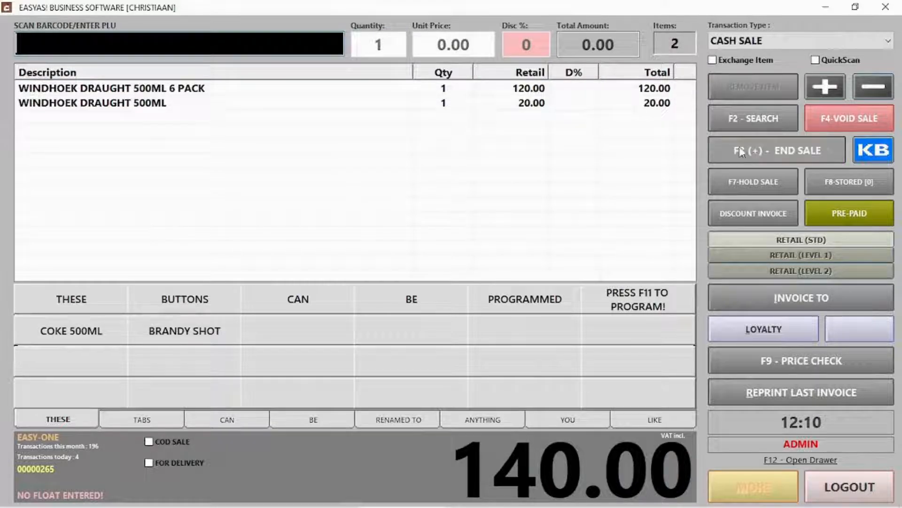
# End the sale, accept the 140.00 cash payment, and log out
pyautogui.click(753, 159)
pyautogui.click(582, 425)
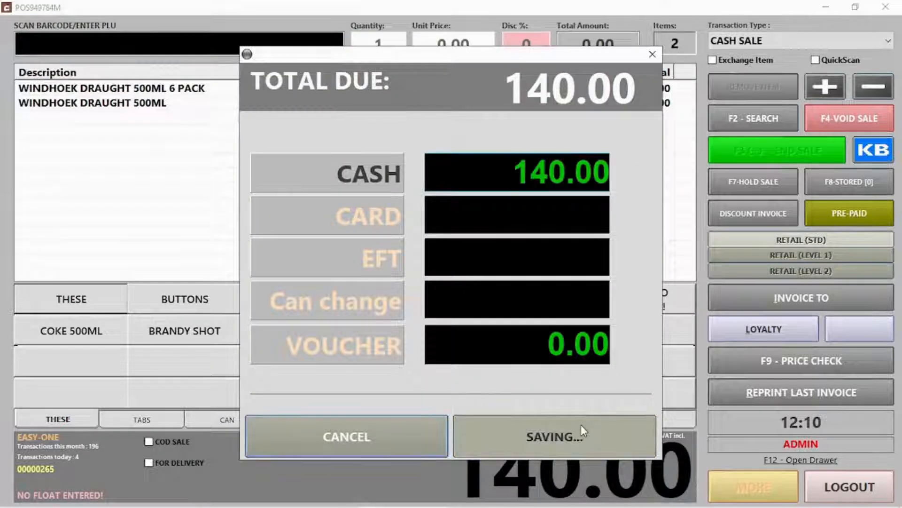
pyautogui.click(559, 329)
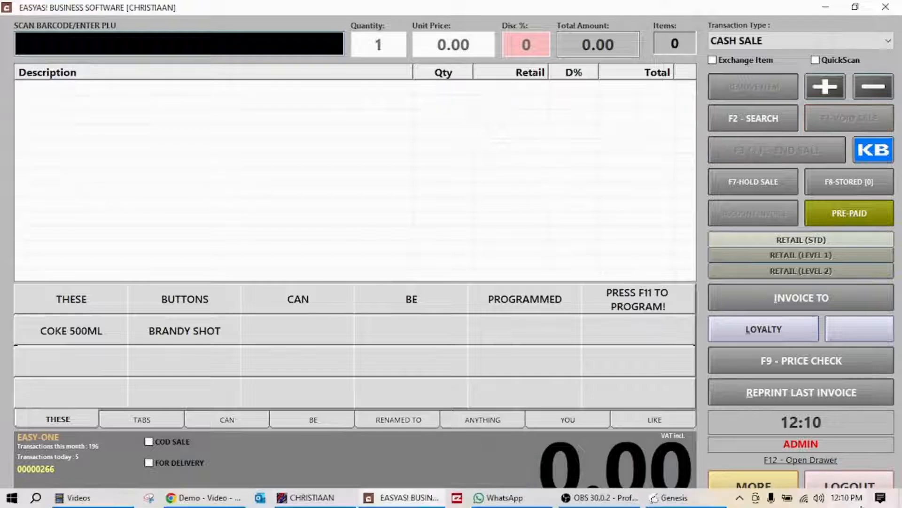
pyautogui.click(850, 484)
# In Stock Master, open WINDHOEK DRAUGHT 500ML 24 PACK [BULK] and view its 2.708 stock on hand
pyautogui.click(570, 128)
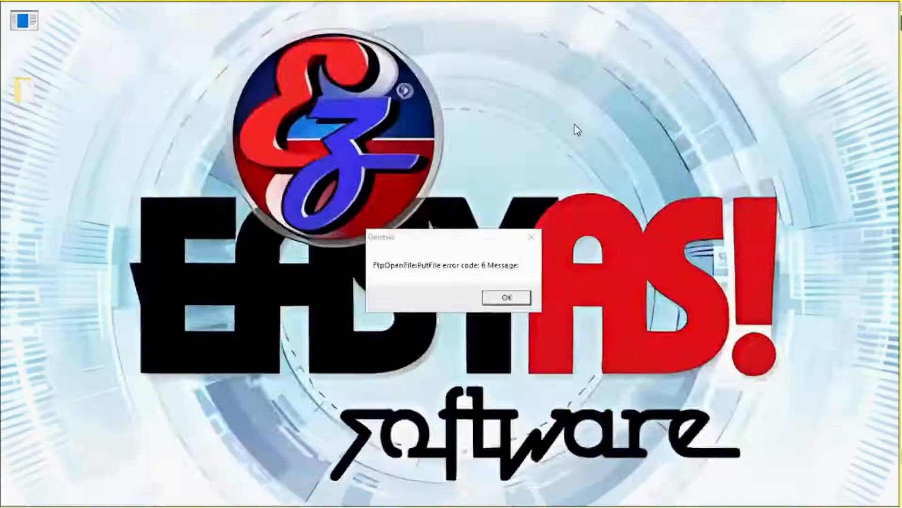
pyautogui.scroll(-1, 405, 371)
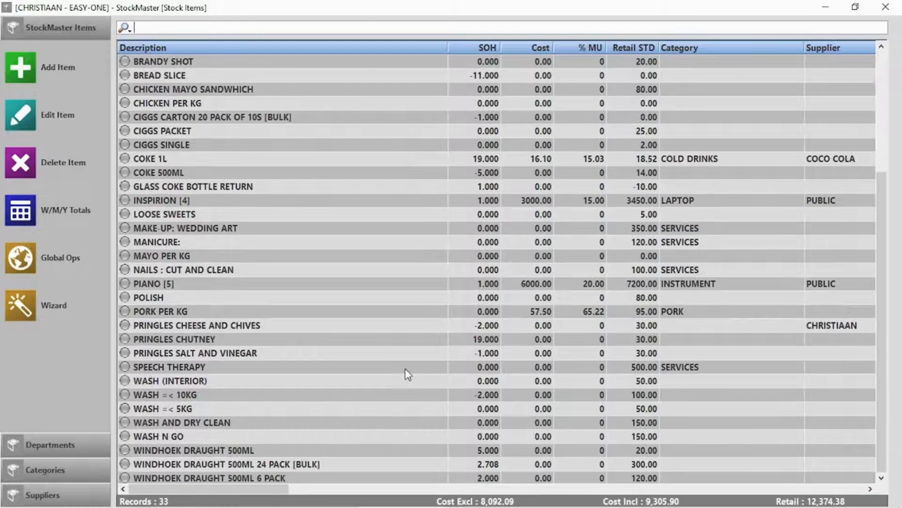
pyautogui.doubleClick(299, 465)
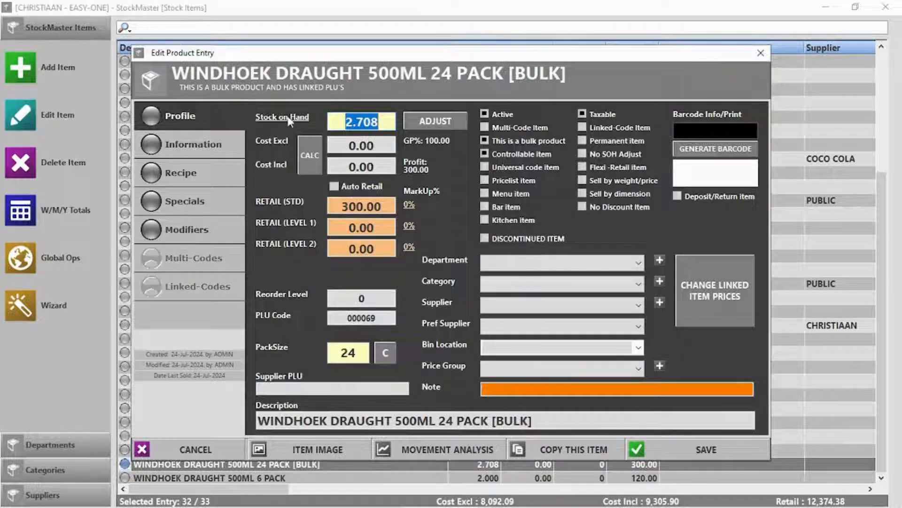
pyautogui.click(285, 117)
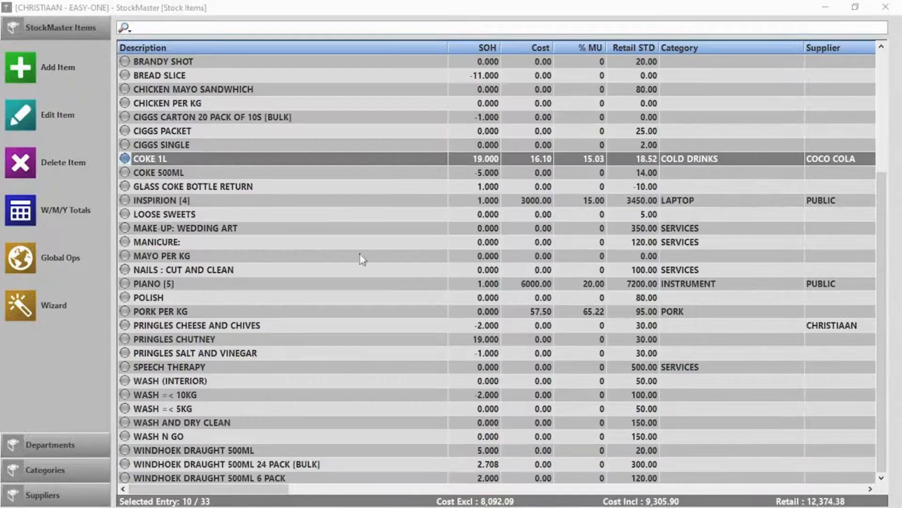
# Open the COKE 1L product and begin a stock adjustment
pyautogui.doubleClick(164, 163)
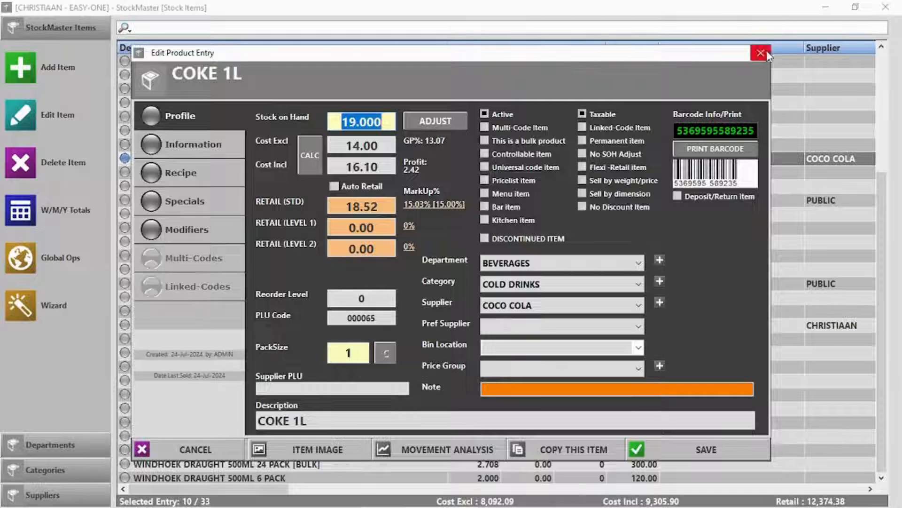
pyautogui.press('Escape')
pyautogui.click(28, 112)
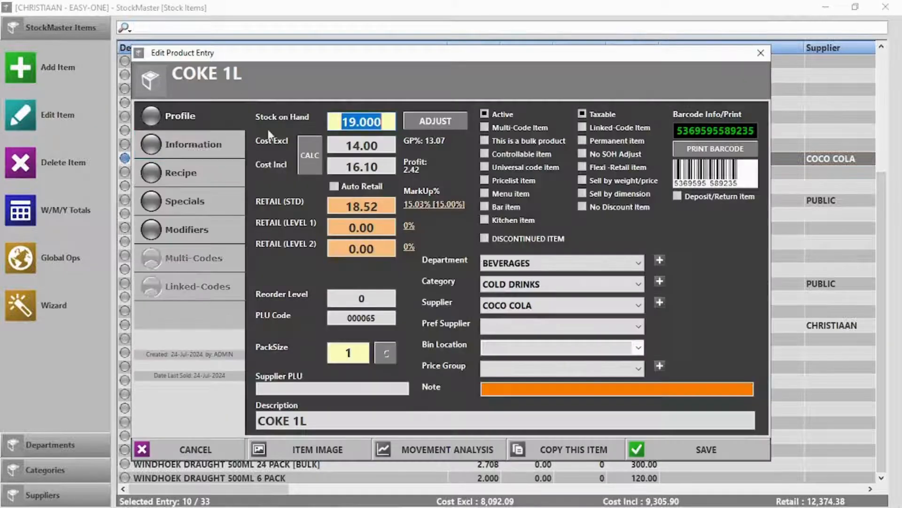
pyautogui.click(435, 122)
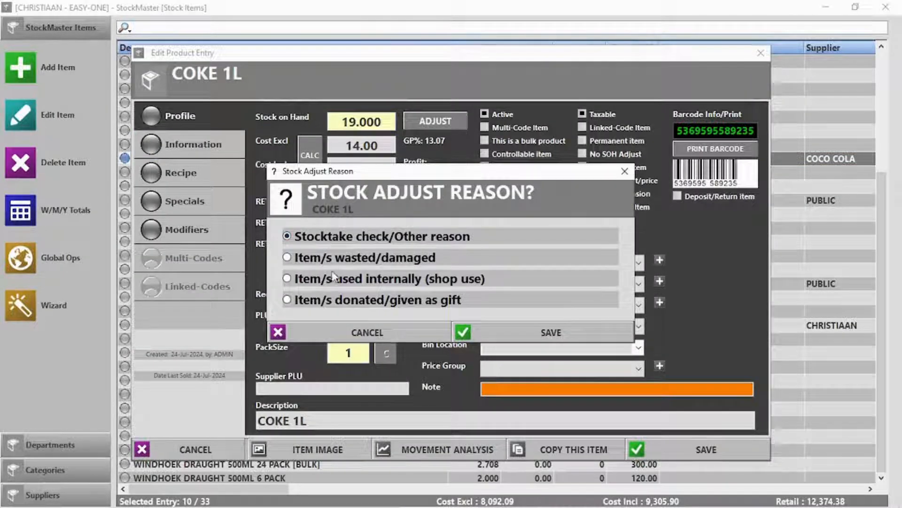
# Record it as wasted/damaged with reason 'dropped a bottle' and quantity 1
pyautogui.click(551, 332)
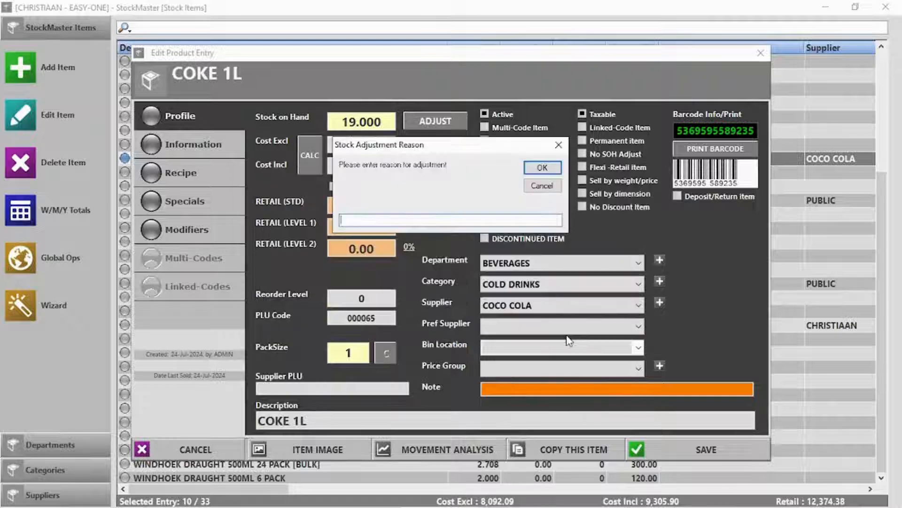
pyautogui.write('drops')
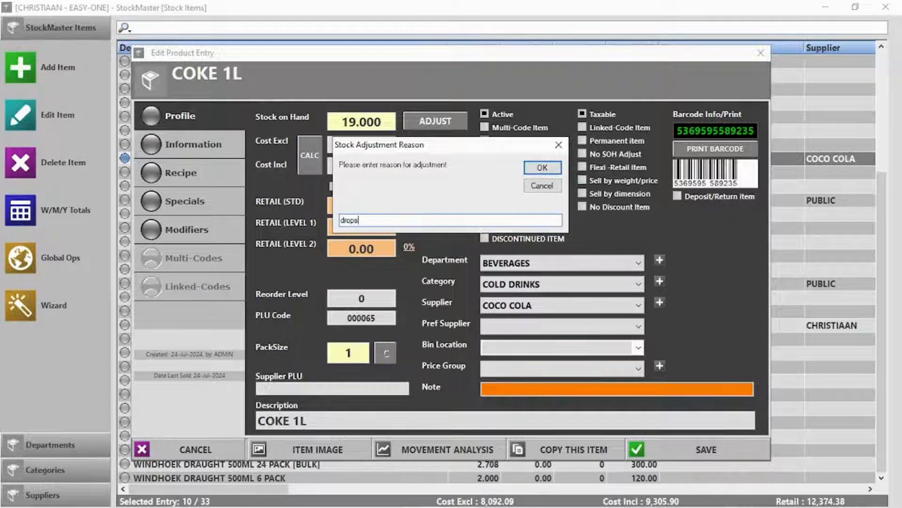
pyautogui.press('BackSpace')
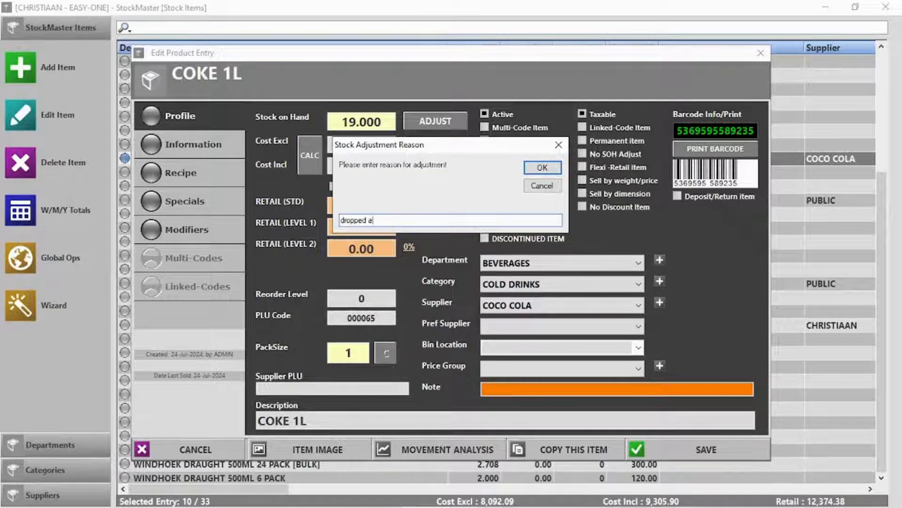
pyautogui.write('ped a bottle')
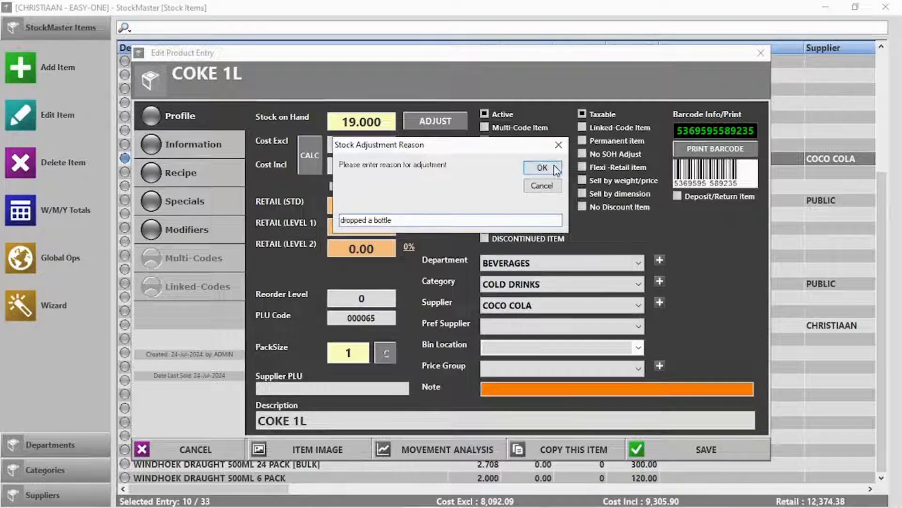
pyautogui.press('Return')
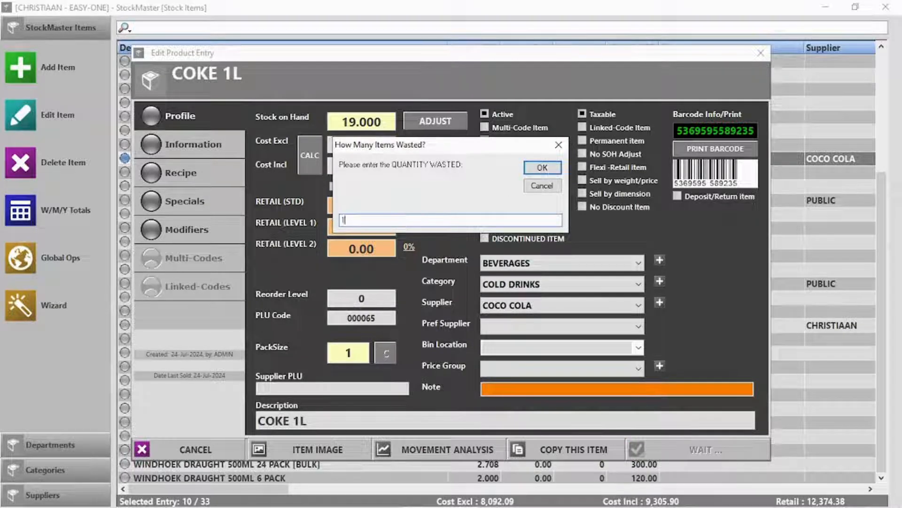
pyautogui.write('1')
pyautogui.press('Return')
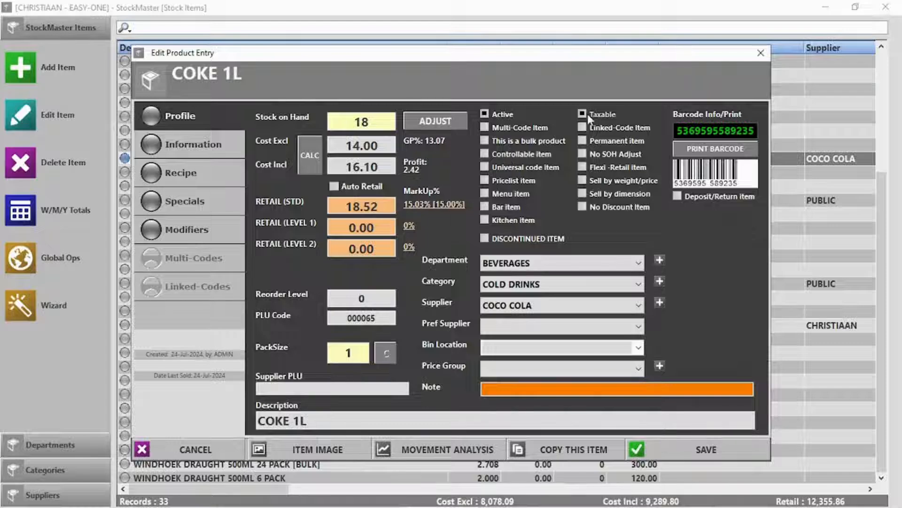
pyautogui.click(713, 148)
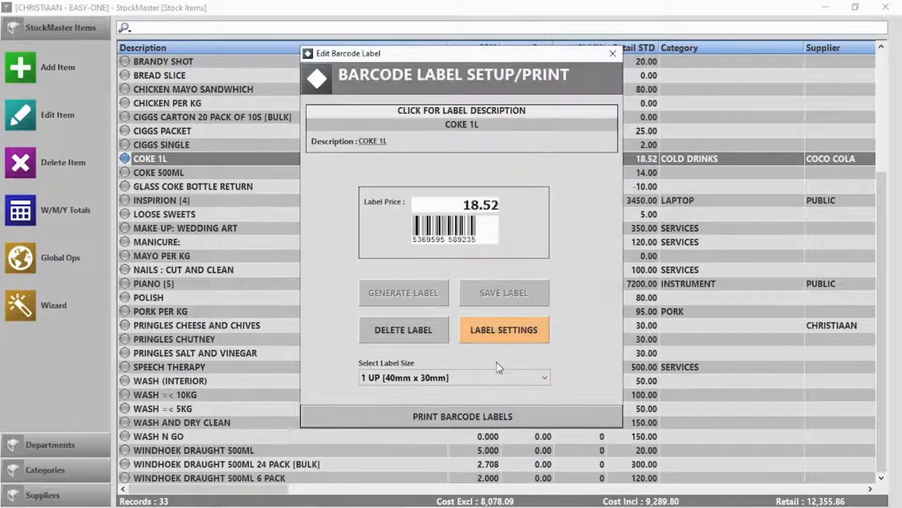
pyautogui.click(442, 417)
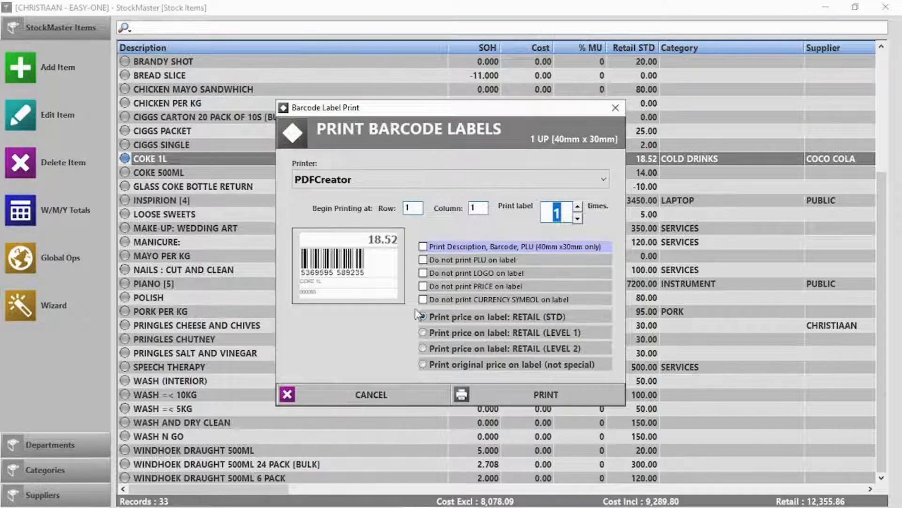
pyautogui.click(374, 395)
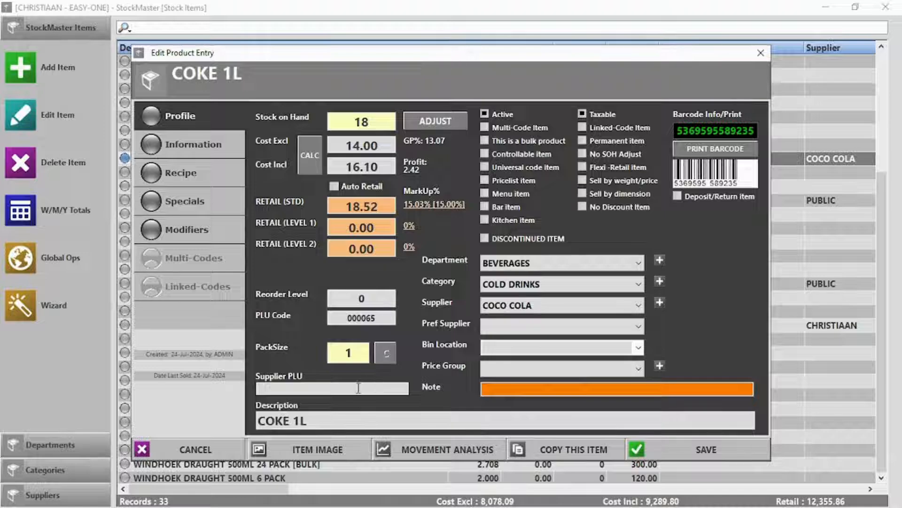
pyautogui.click(200, 153)
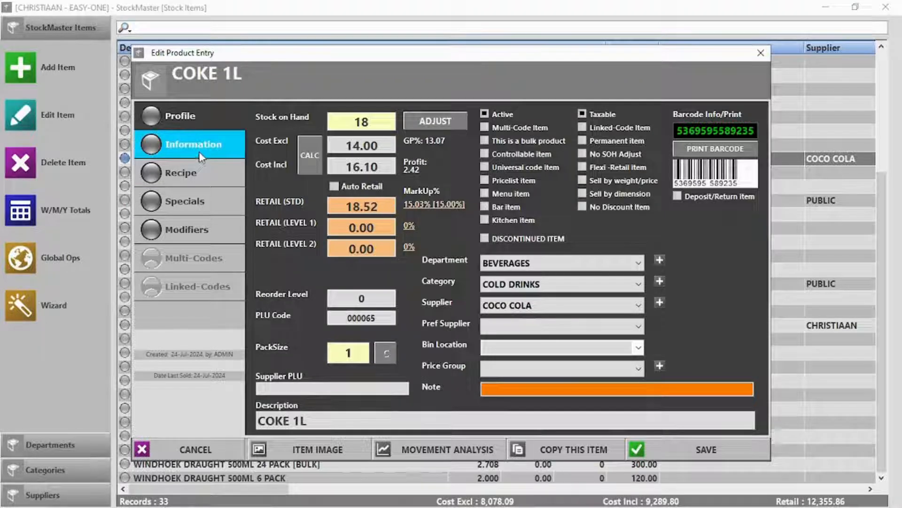
# Set COKE 1L's reorder level to 20 and save it
pyautogui.click(361, 298)
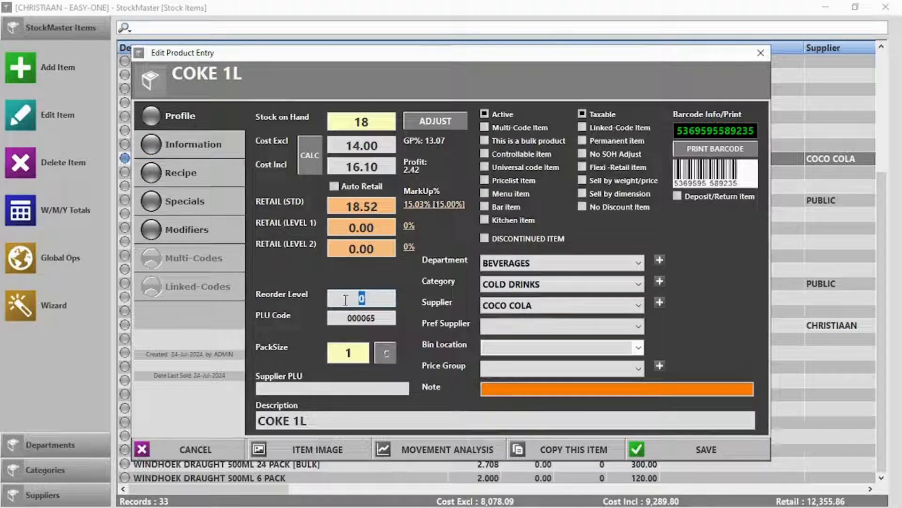
pyautogui.write('20')
pyautogui.click(678, 450)
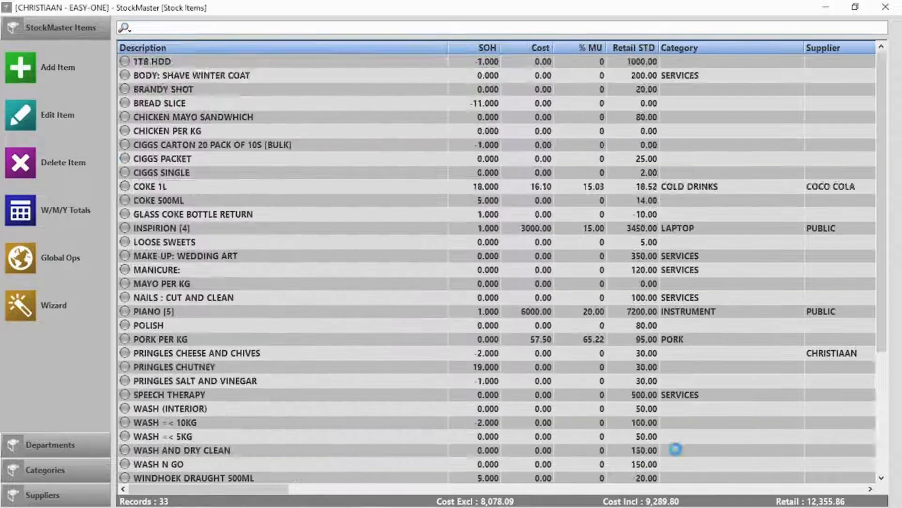
# Check the Stock Below Reorder Level list, then return to the stock items
pyautogui.click(885, 7)
pyautogui.click(775, 139)
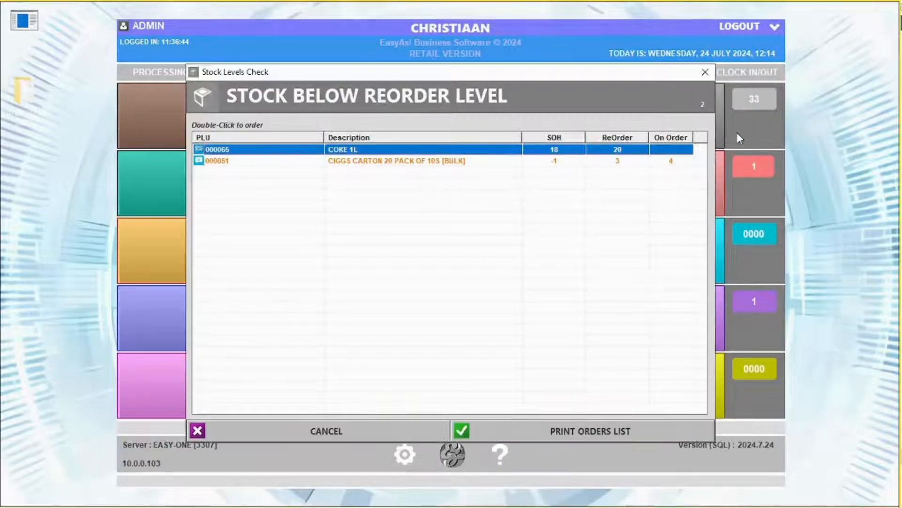
pyautogui.click(704, 72)
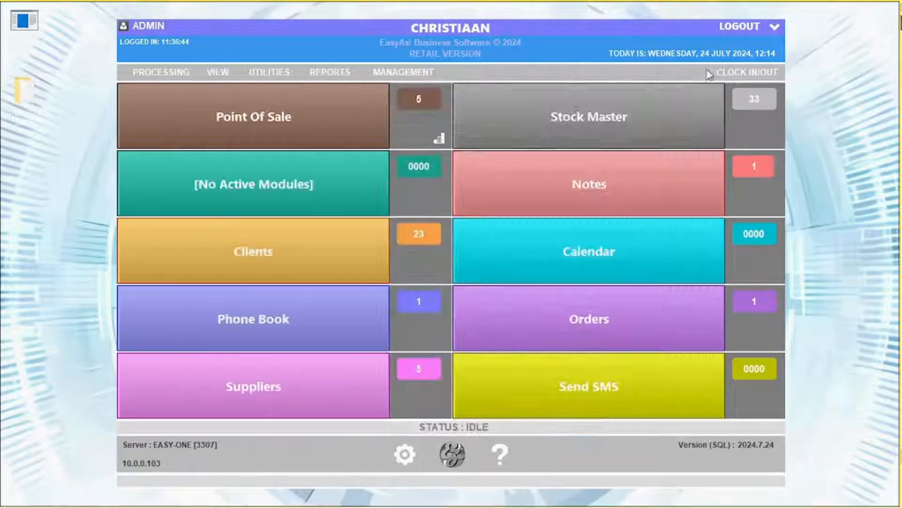
pyautogui.click(470, 141)
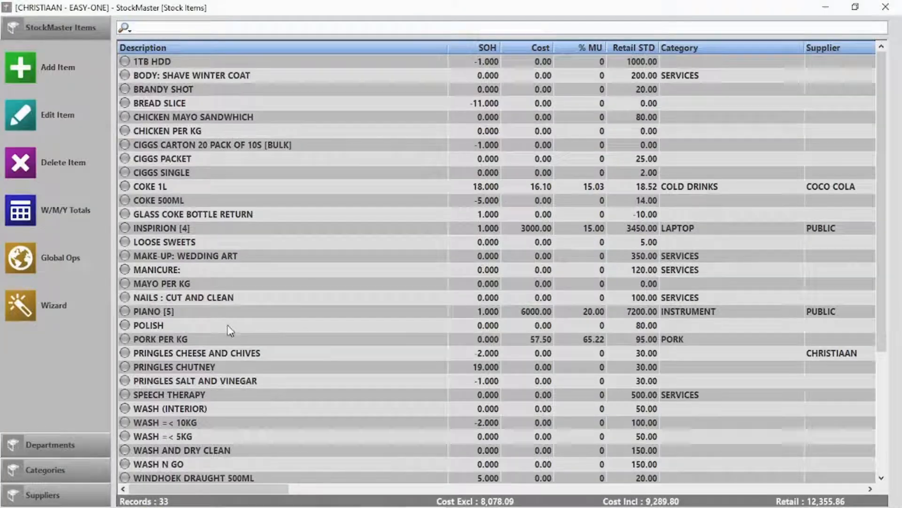
# Review COKE 1L's information and special pricing without changes, then show the recipe section
pyautogui.doubleClick(157, 187)
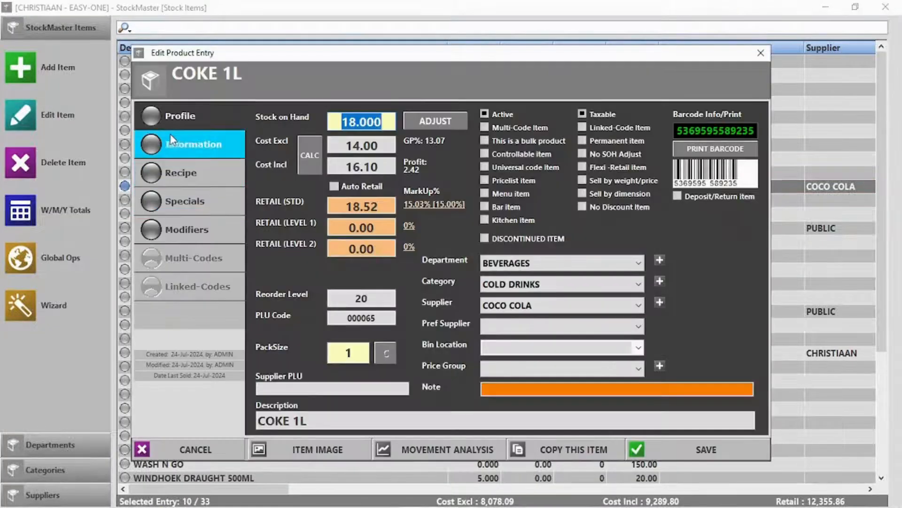
pyautogui.click(172, 140)
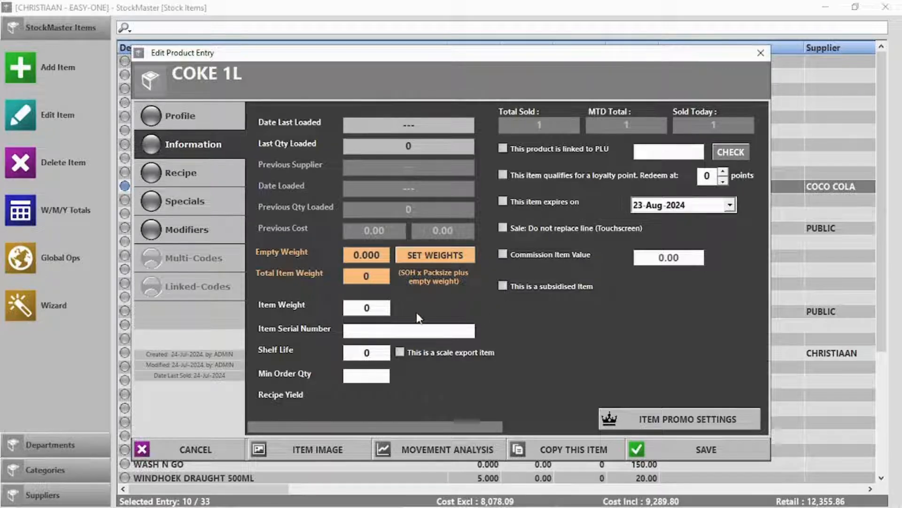
pyautogui.click(690, 420)
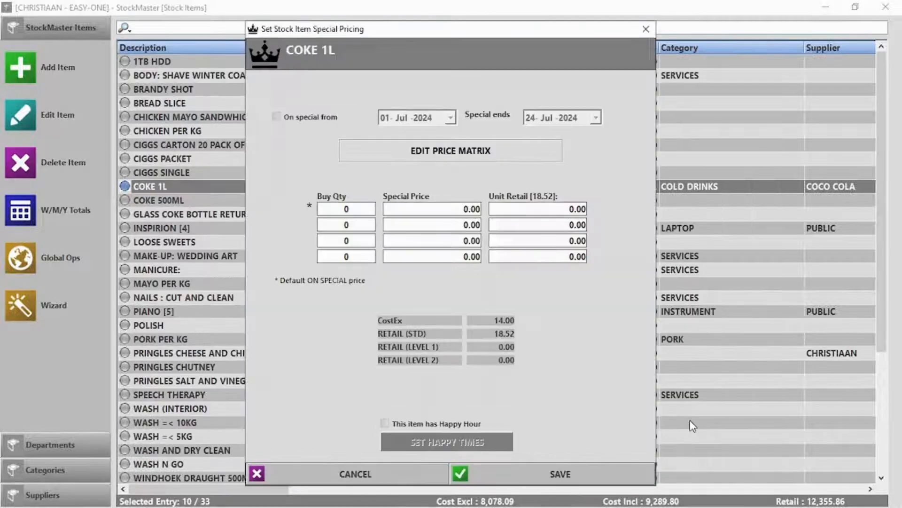
pyautogui.click(356, 471)
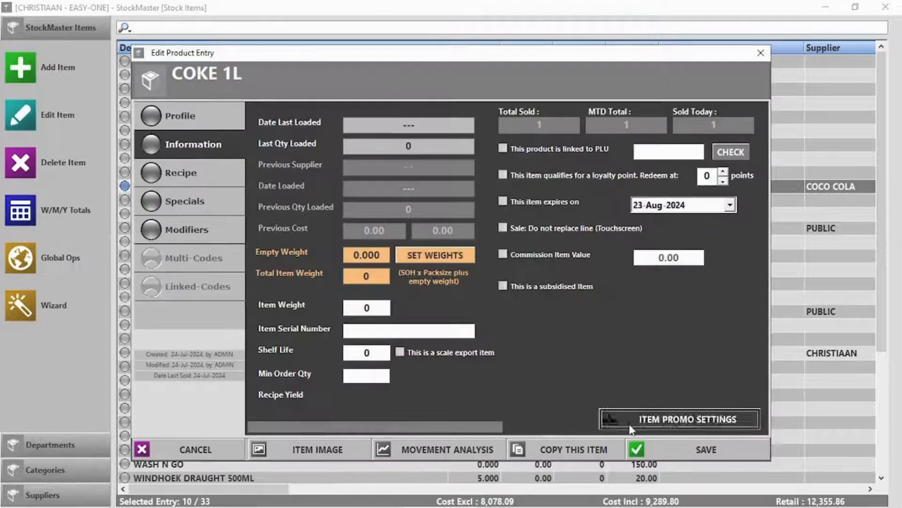
pyautogui.click(244, 184)
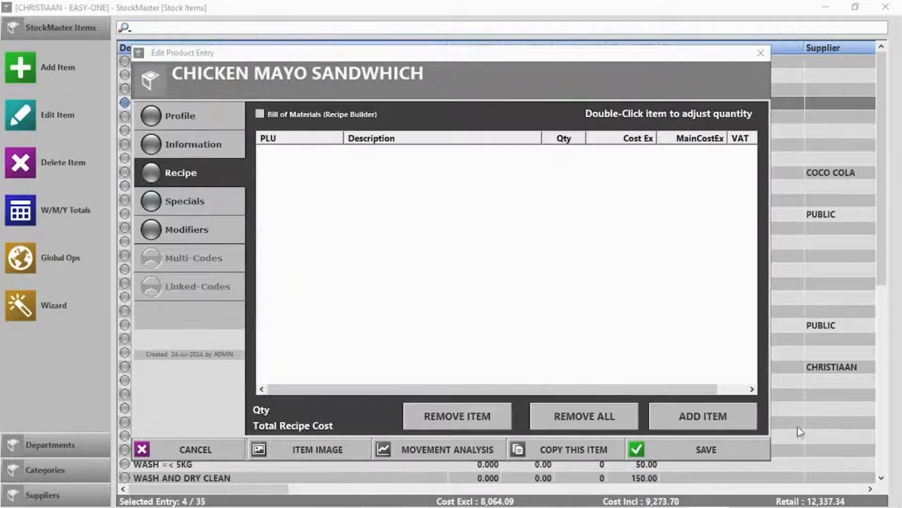
# Add 0.25 MAYO PER KG to the recipe, including non-bulk items in the search
pyautogui.click(710, 416)
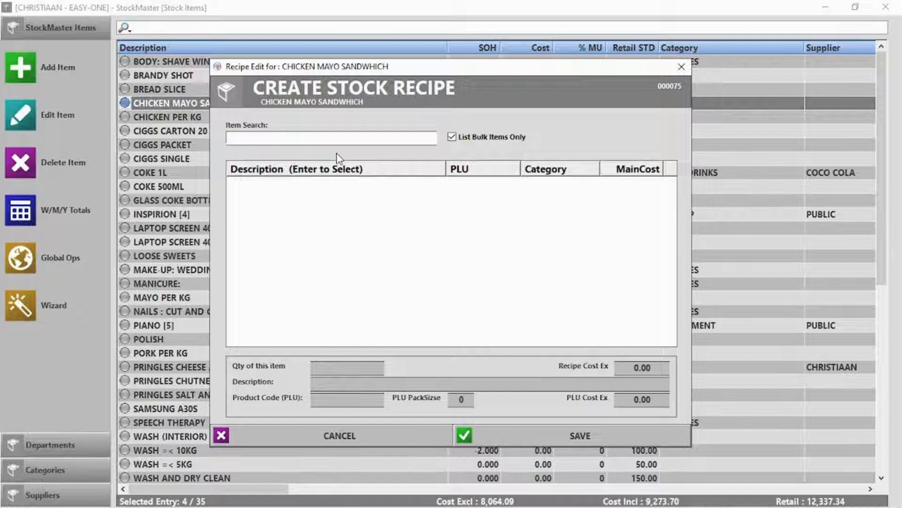
pyautogui.write('m')
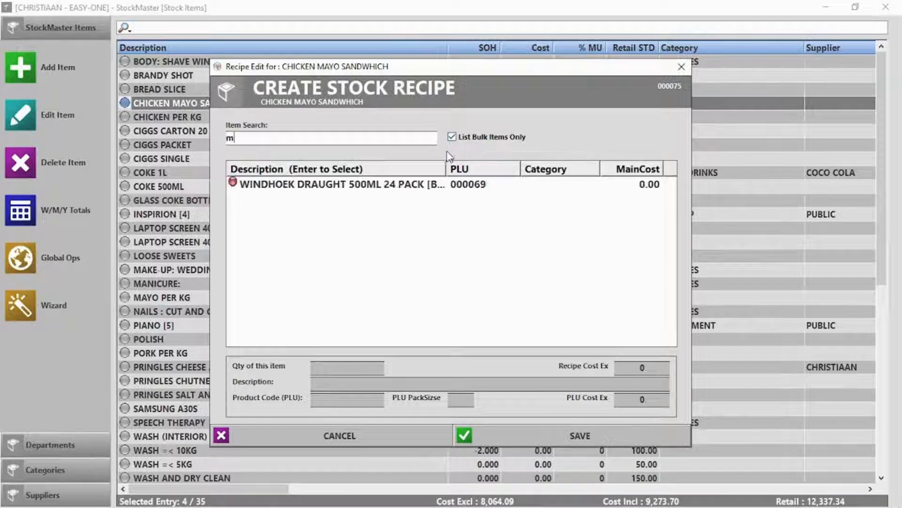
pyautogui.click(451, 136)
pyautogui.click(364, 138)
pyautogui.write('m')
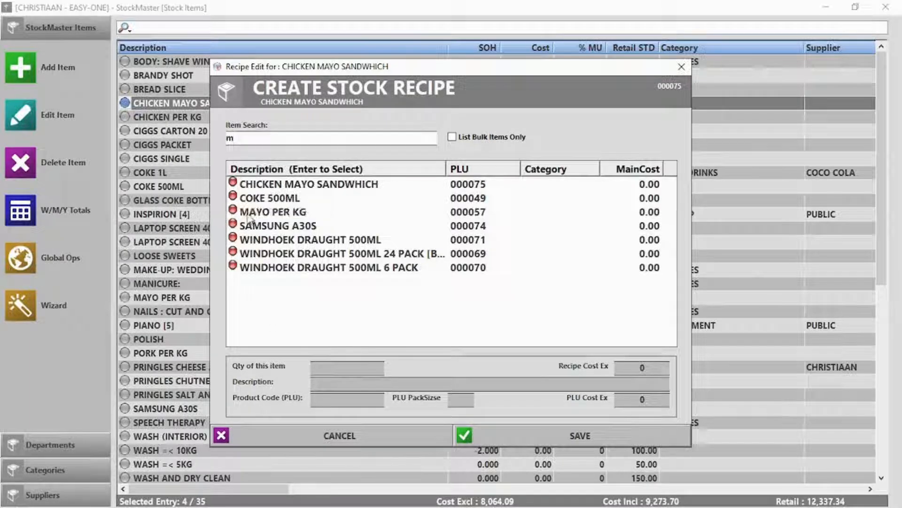
pyautogui.doubleClick(249, 214)
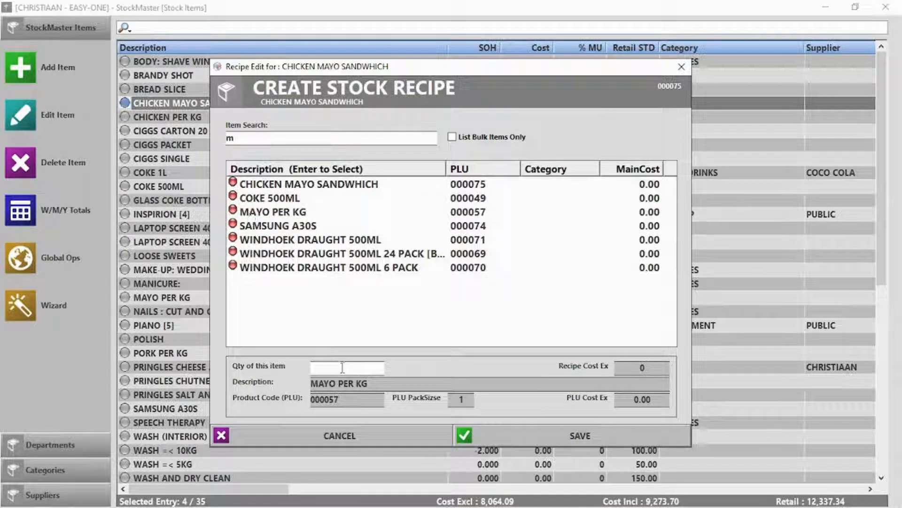
pyautogui.write('0.250')
pyautogui.click(590, 438)
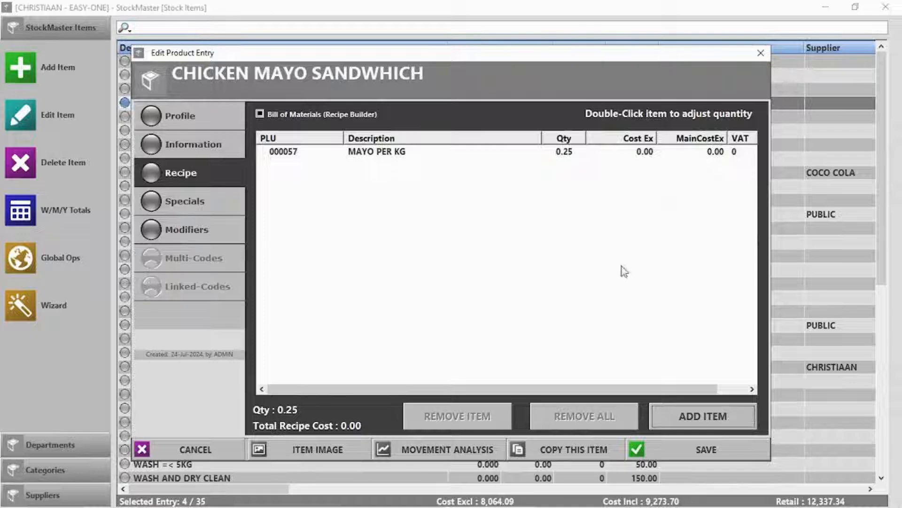
# Add 2 BREAD SLICE to the recipe
pyautogui.click(716, 407)
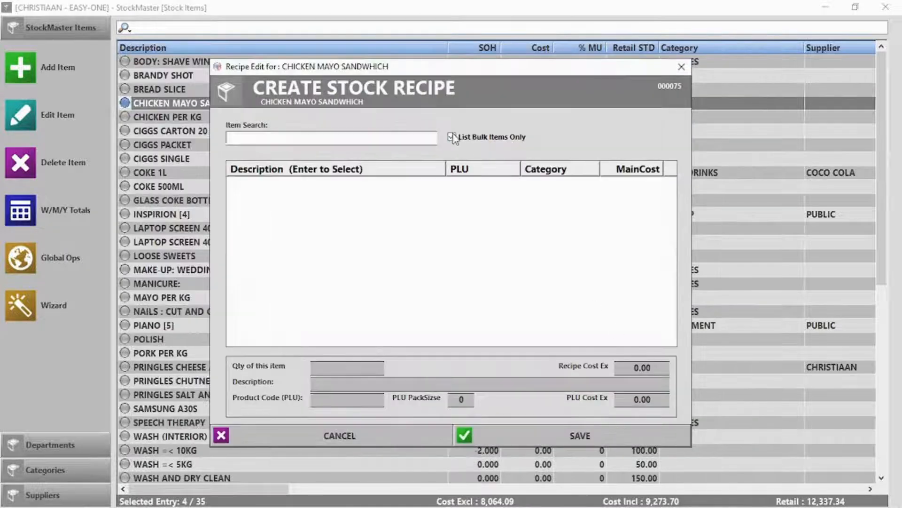
pyautogui.click(452, 137)
pyautogui.write('br')
pyautogui.click(294, 198)
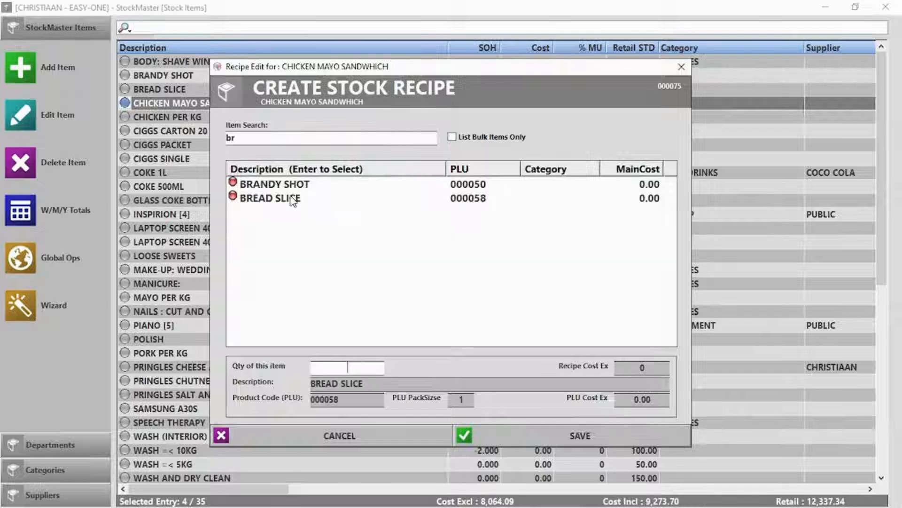
pyautogui.write('2')
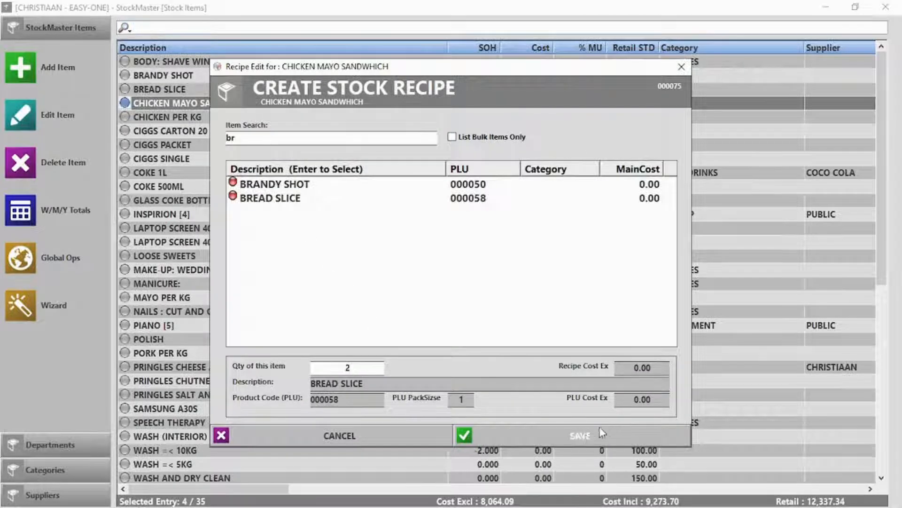
pyautogui.click(586, 435)
# Add 0.5 CHICKEN PER KG to the recipe
pyautogui.click(727, 416)
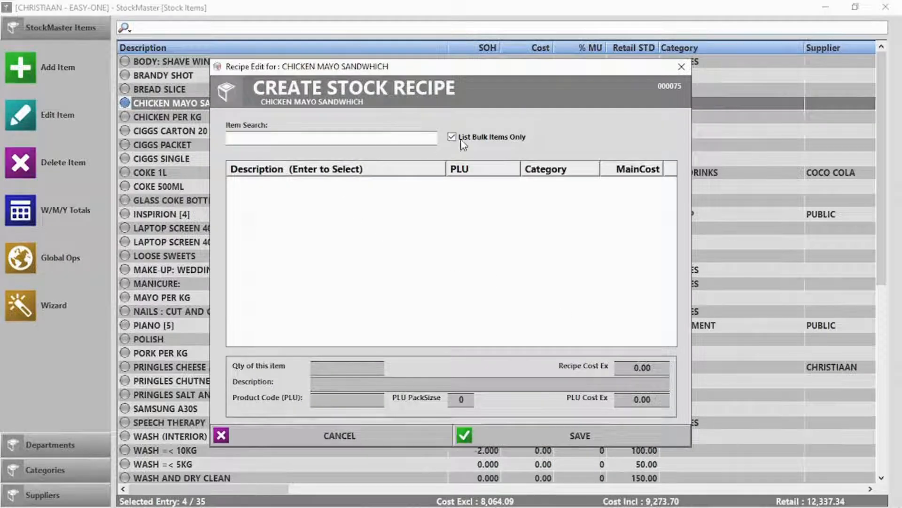
pyautogui.write('ch')
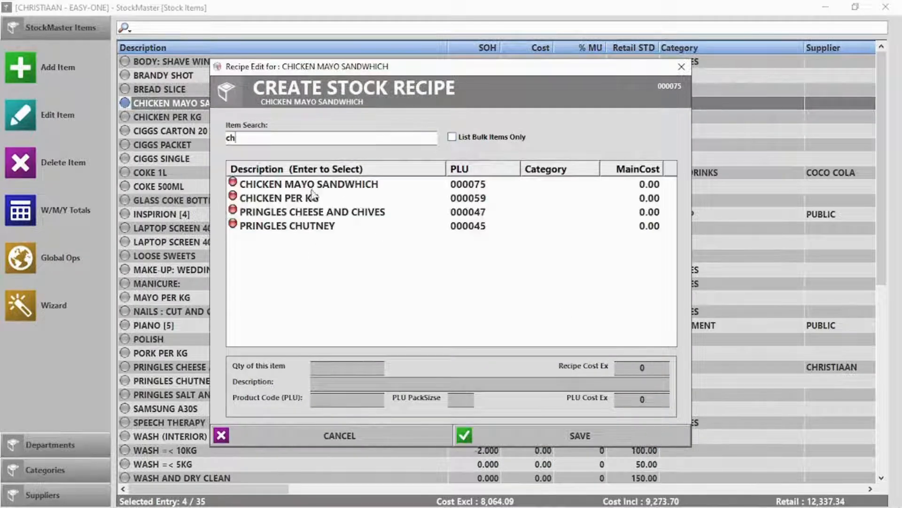
pyautogui.doubleClick(303, 199)
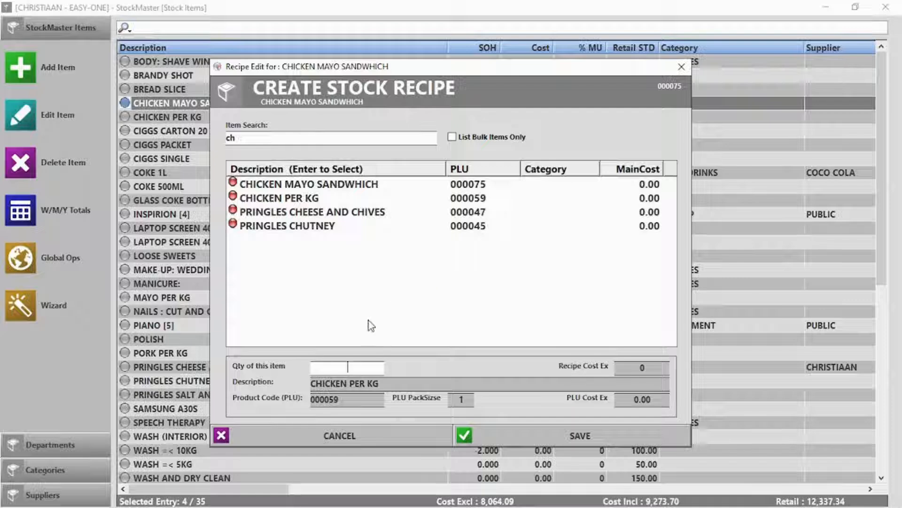
pyautogui.write('0.5')
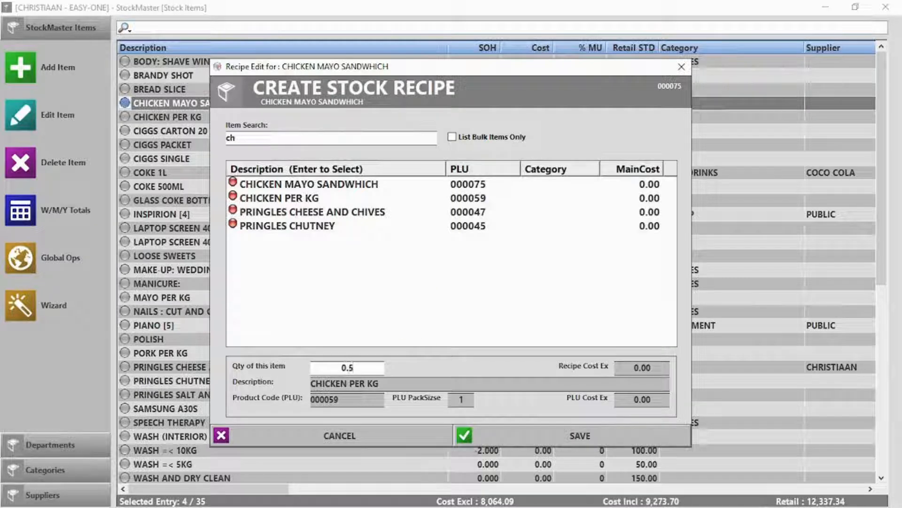
pyautogui.click(562, 437)
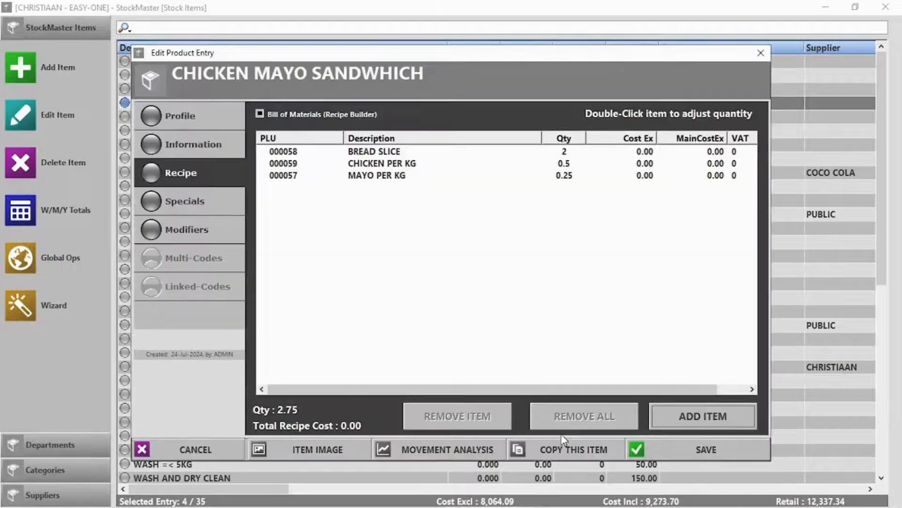
# Save the sandwich recipe and complete a sale of one CHICKEN MAYO SANDWHICH
pyautogui.click(701, 448)
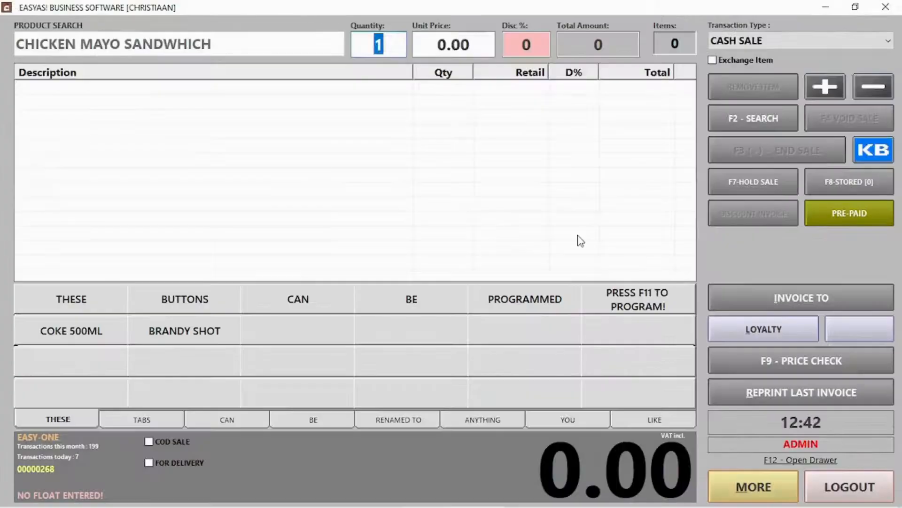
pyautogui.press('Return')
pyautogui.press('Return')
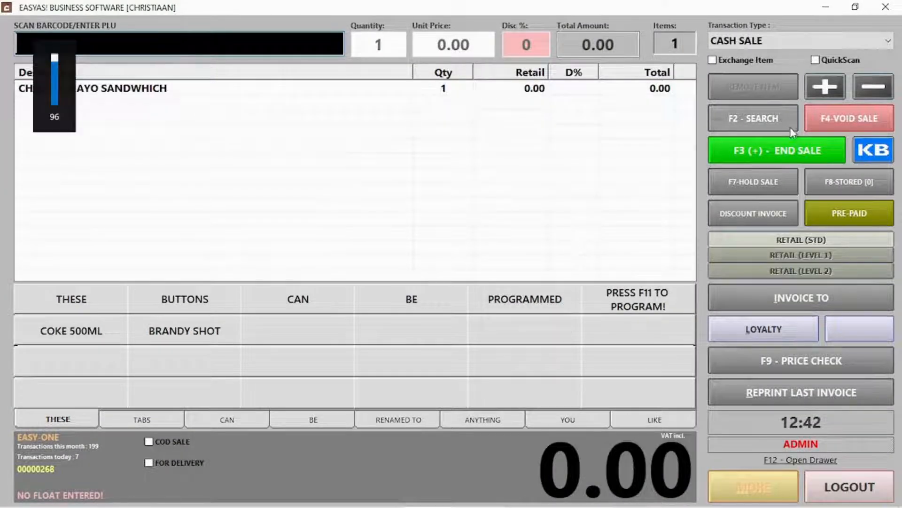
pyautogui.click(779, 150)
pyautogui.click(588, 441)
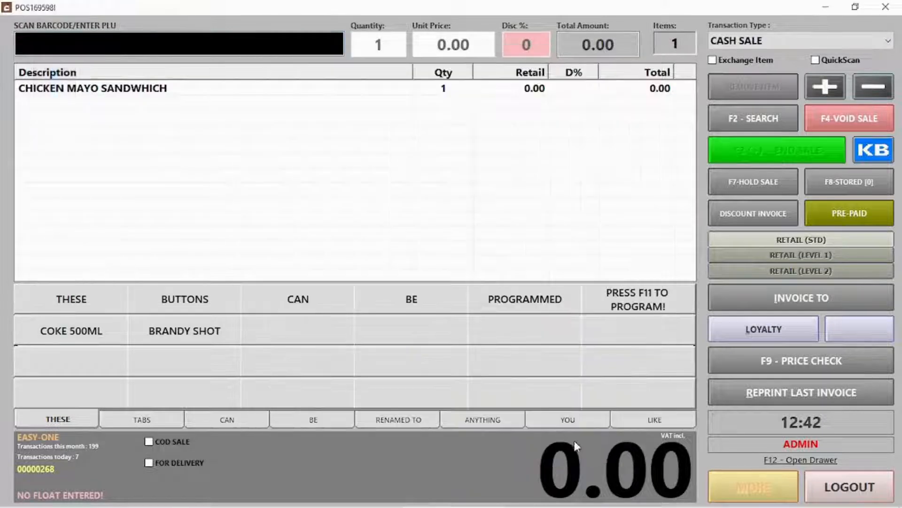
pyautogui.click(593, 335)
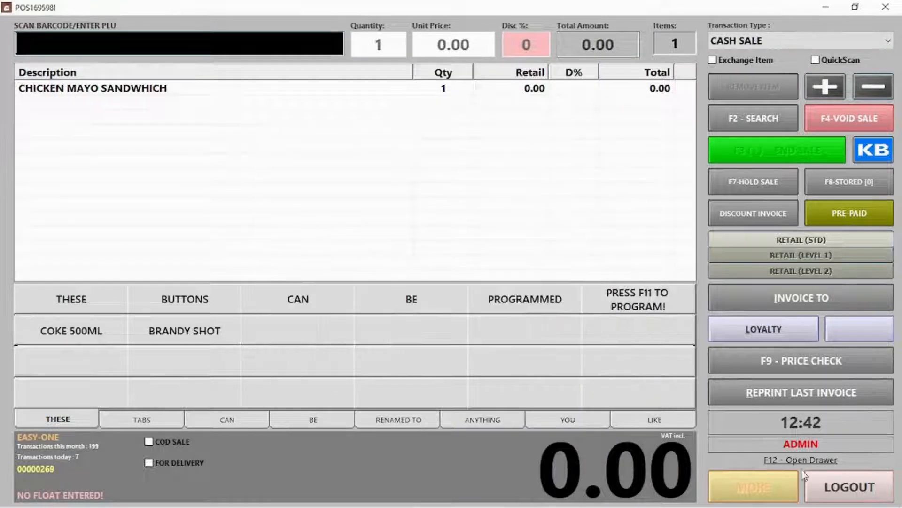
# Log out and check stock levels of BREAD SLICE, MAYO PER KG and CHICKEN PER KG
pyautogui.click(843, 496)
pyautogui.click(587, 143)
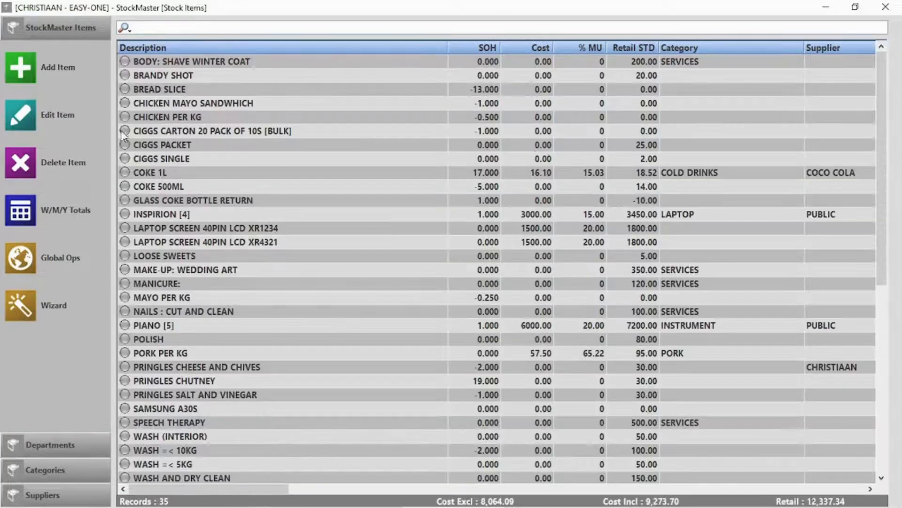
pyautogui.click(169, 91)
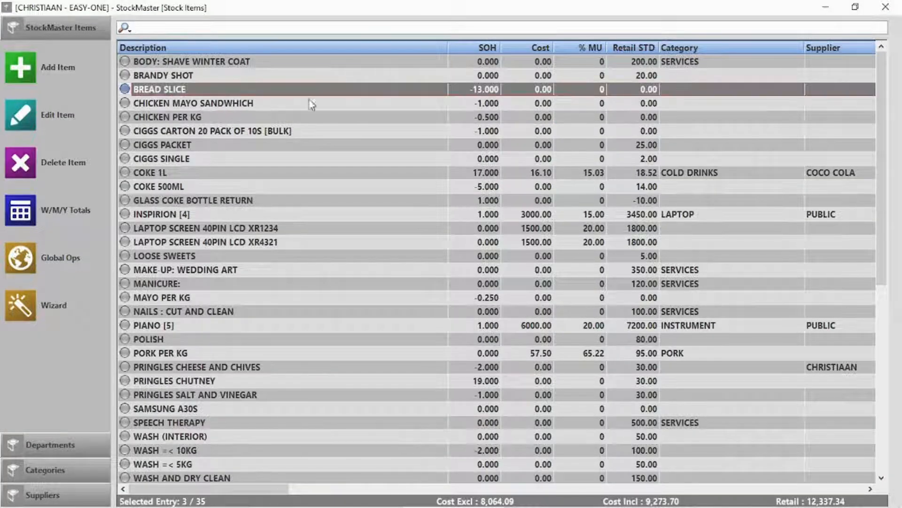
pyautogui.click(172, 298)
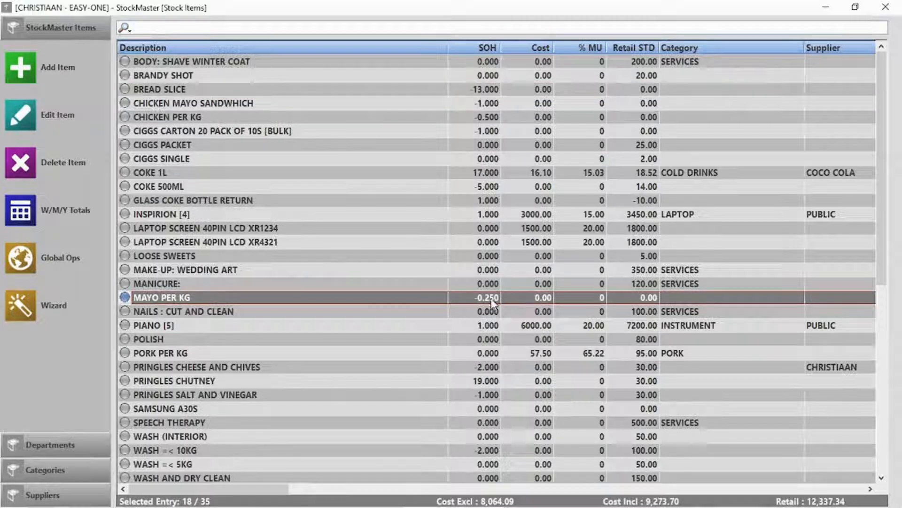
pyautogui.click(172, 118)
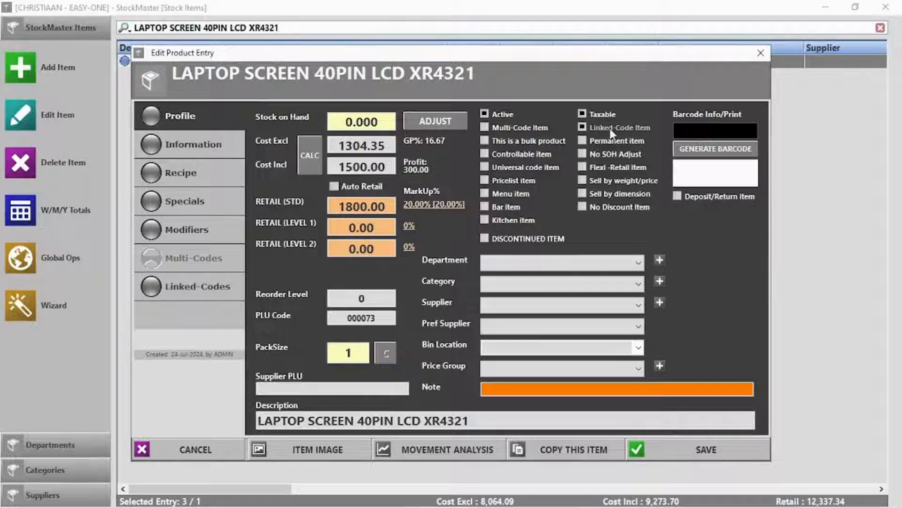
# Make the laptop screen a linked-code item tied to item 000072 and save it
pyautogui.click(598, 127)
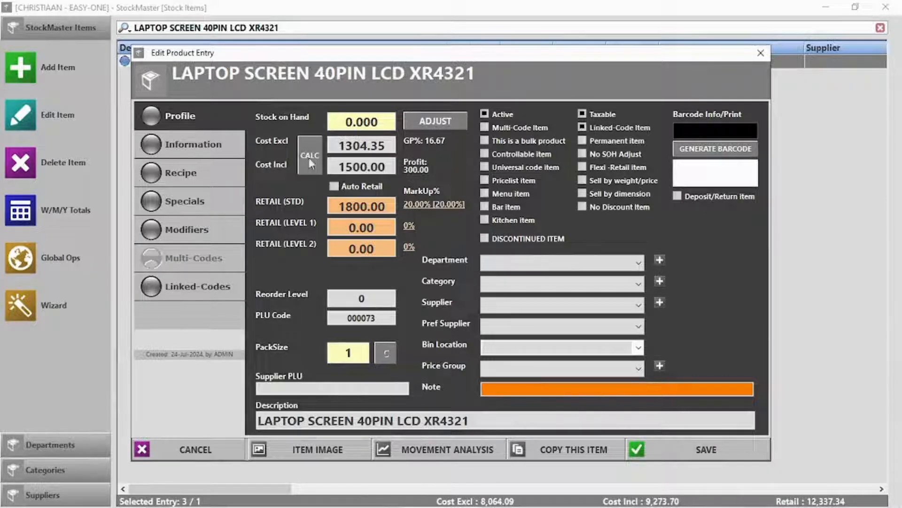
pyautogui.click(175, 297)
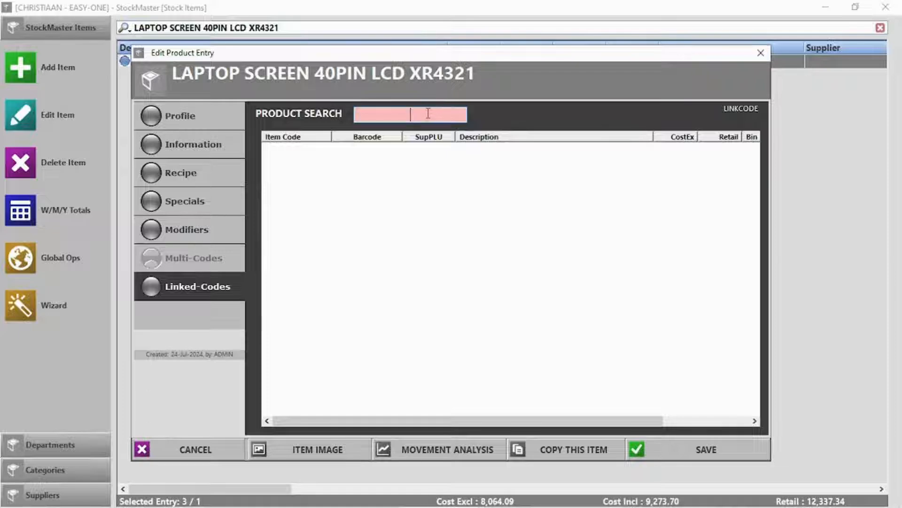
pyautogui.write('lapto')
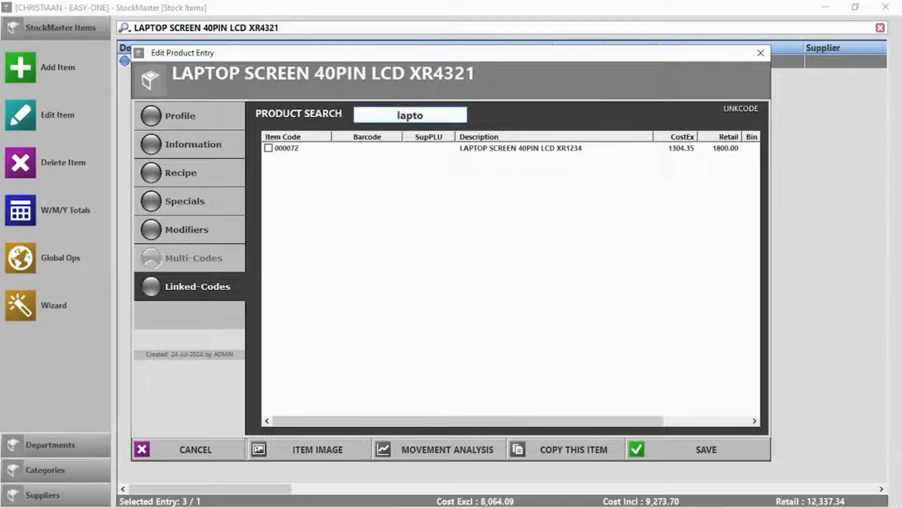
pyautogui.click(268, 148)
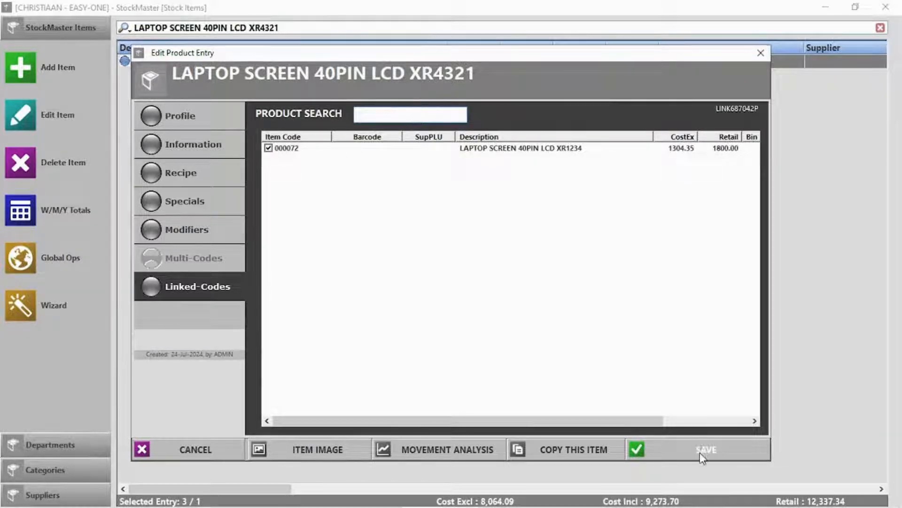
pyautogui.click(702, 452)
# Reopen the XR4321 laptop screen to confirm its linked codes were kept
pyautogui.doubleClick(300, 62)
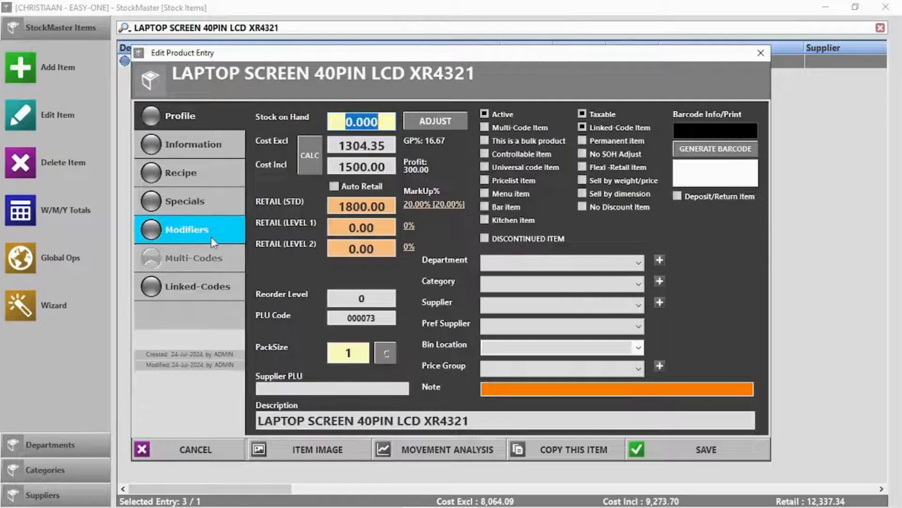
pyautogui.click(211, 282)
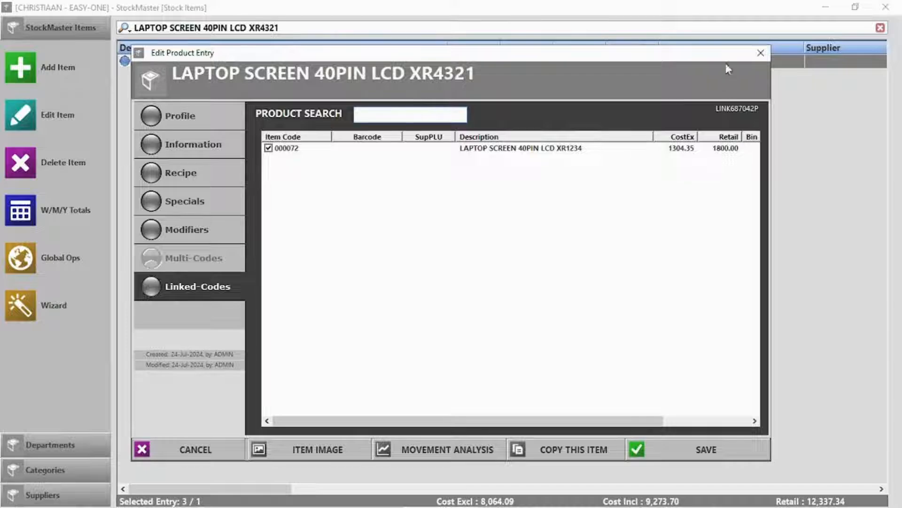
pyautogui.click(761, 52)
# In Point Of Sale, search 'lapt' and add LAPTOP SCREEN 40PIN LCD XR4321 from its linked codes
pyautogui.click(886, 7)
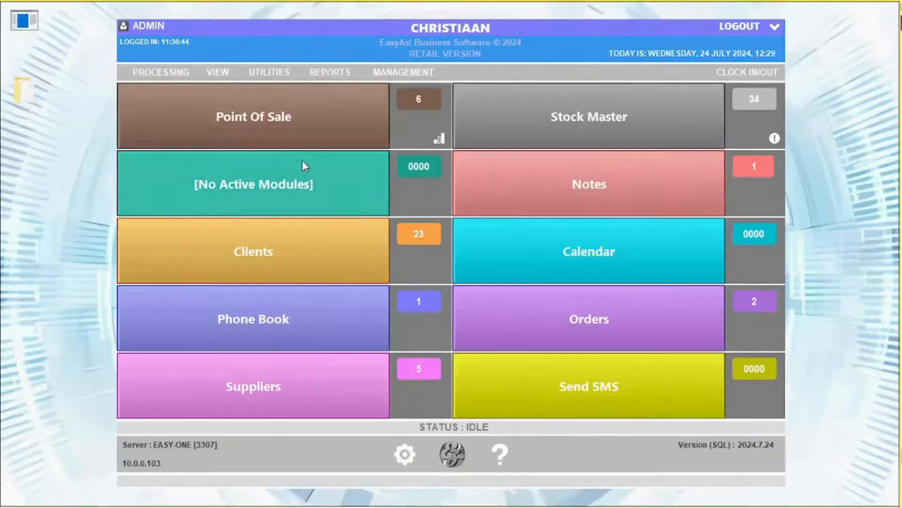
pyautogui.click(283, 125)
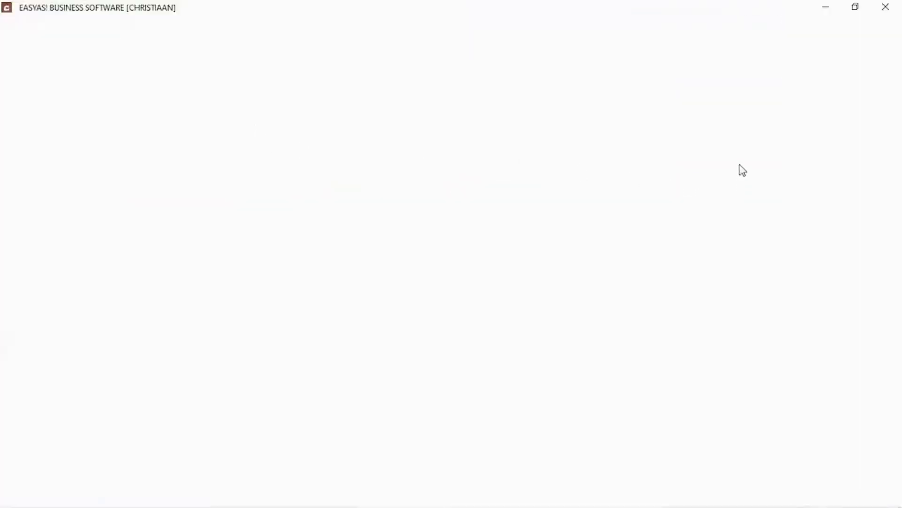
pyautogui.write('lapt')
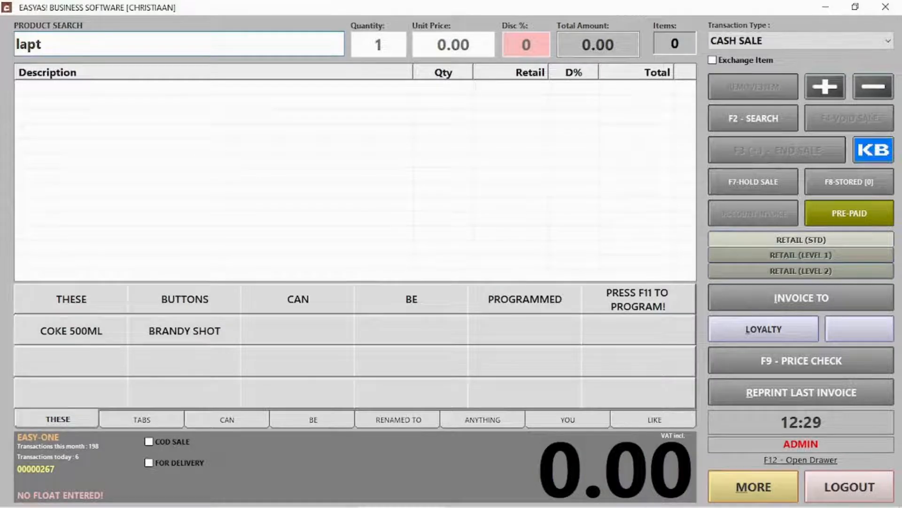
pyautogui.press('Return')
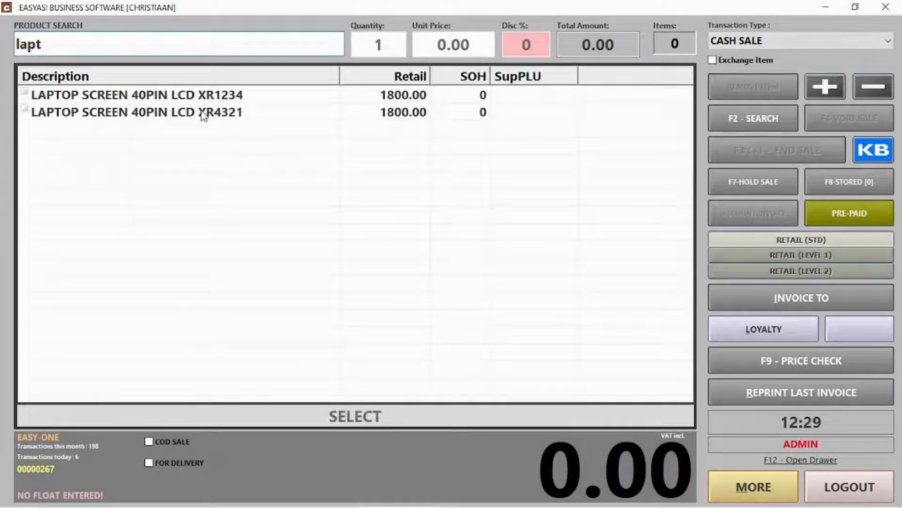
pyautogui.doubleClick(201, 94)
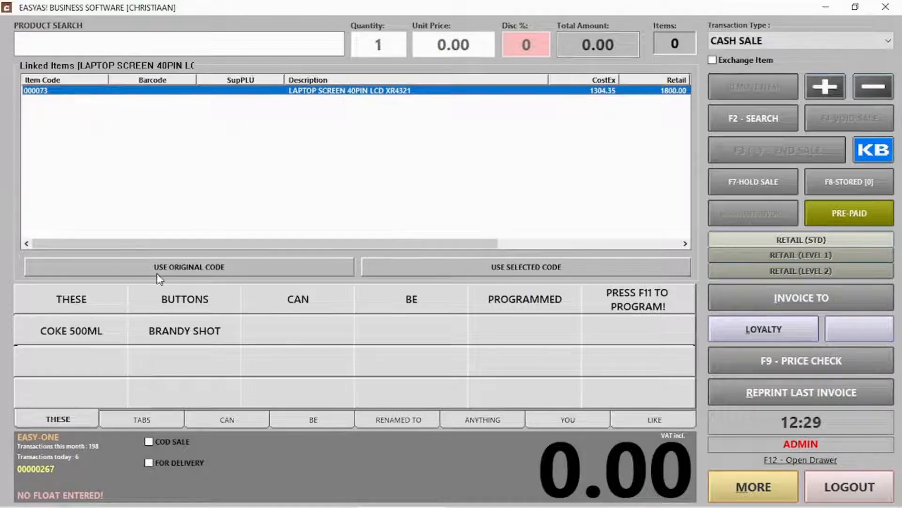
pyautogui.click(497, 268)
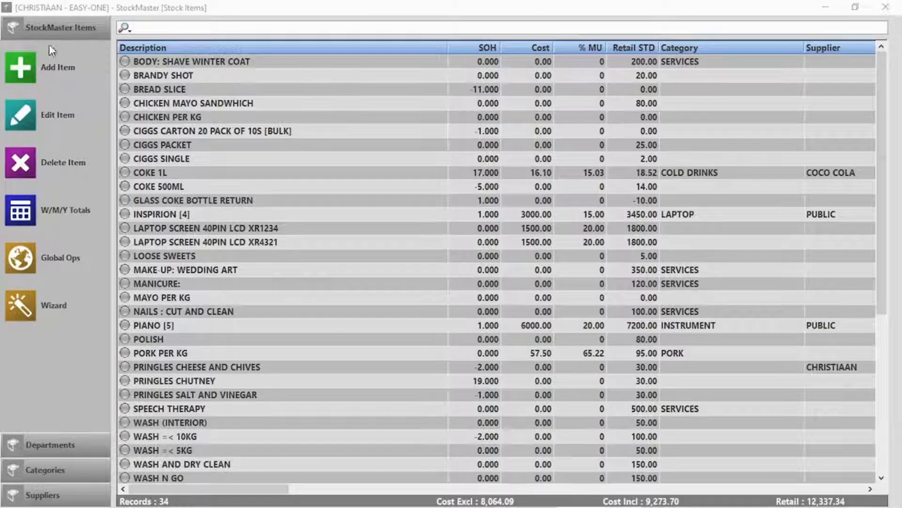
# Create and save multi-code stock item 'Samsung a30s', then clear the search to list all items
pyautogui.click(20, 67)
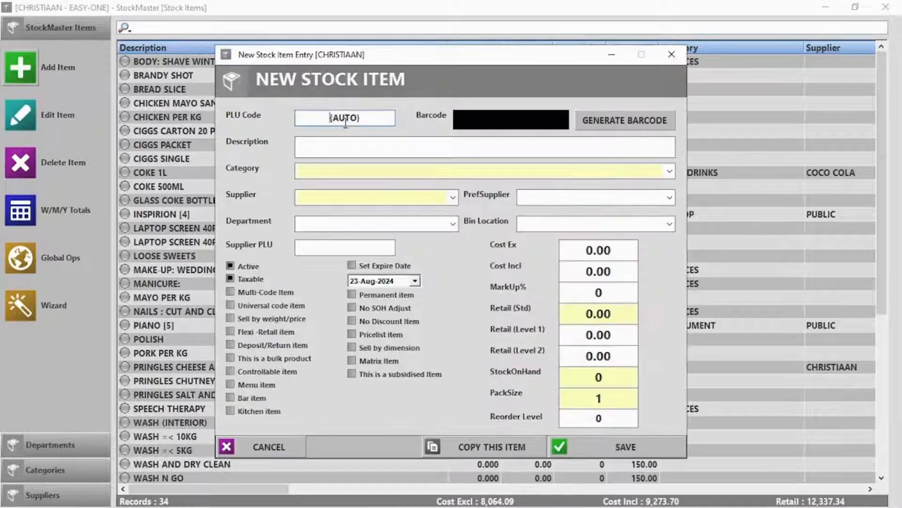
pyautogui.click(333, 146)
pyautogui.write('Samsu')
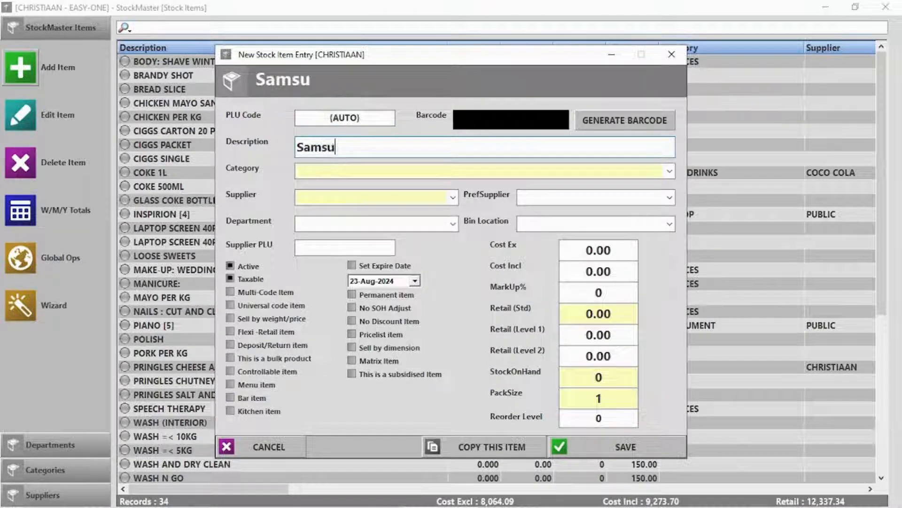
pyautogui.write('ng a')
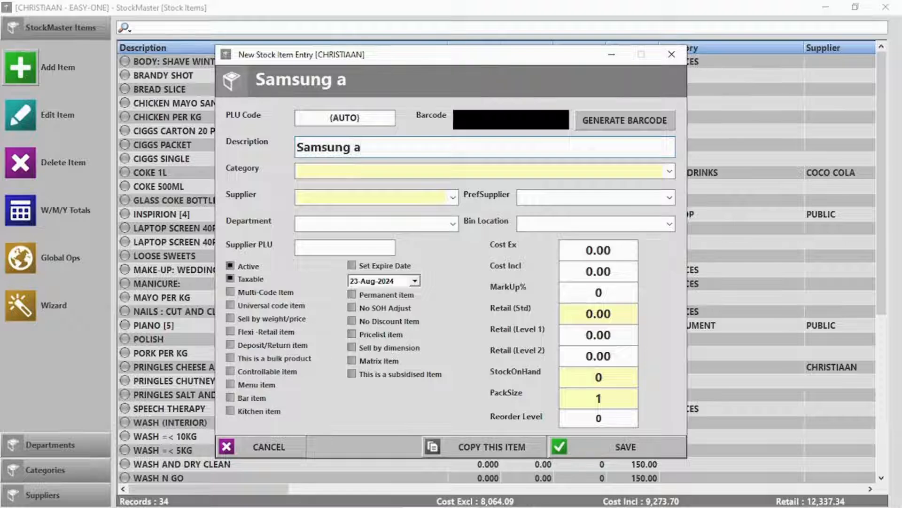
pyautogui.write('30s')
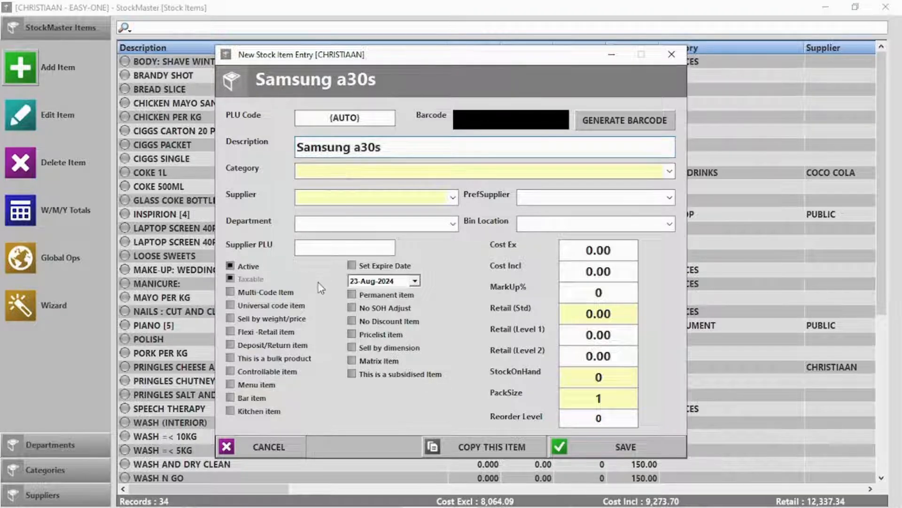
pyautogui.click(266, 292)
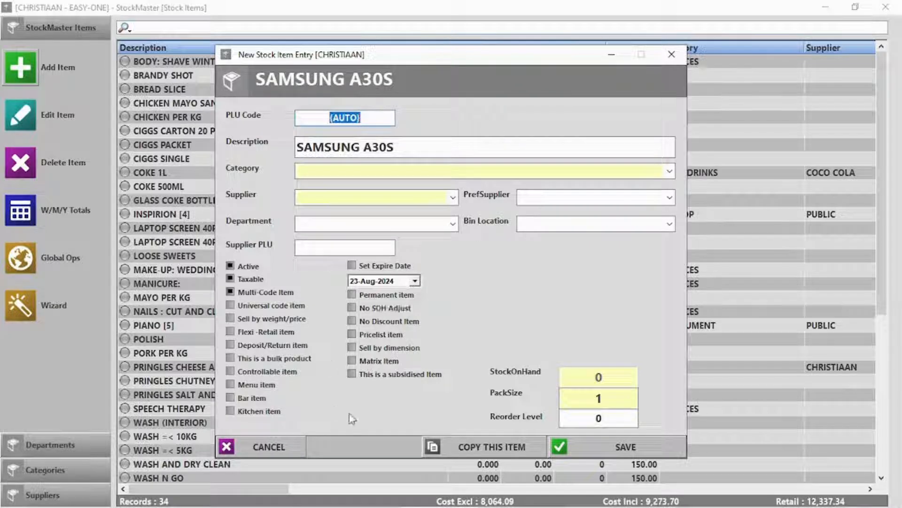
pyautogui.click(628, 448)
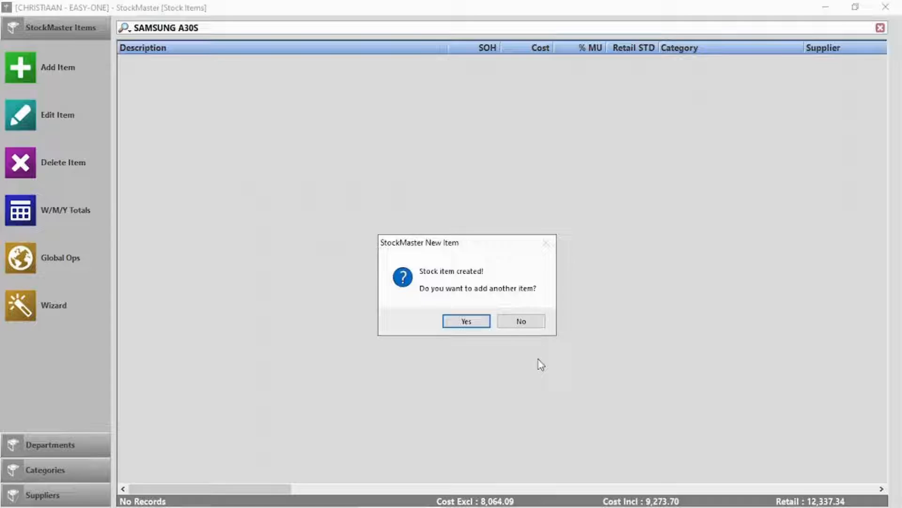
pyautogui.click(521, 322)
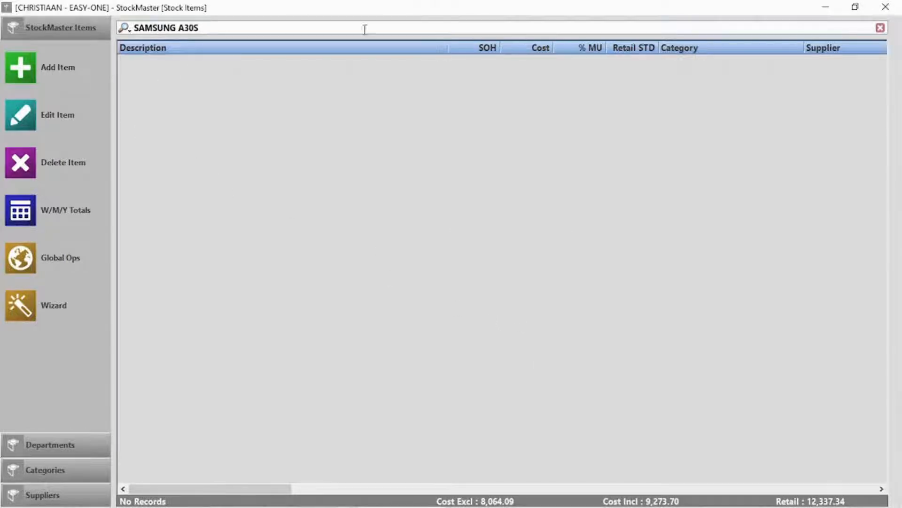
pyautogui.click(879, 28)
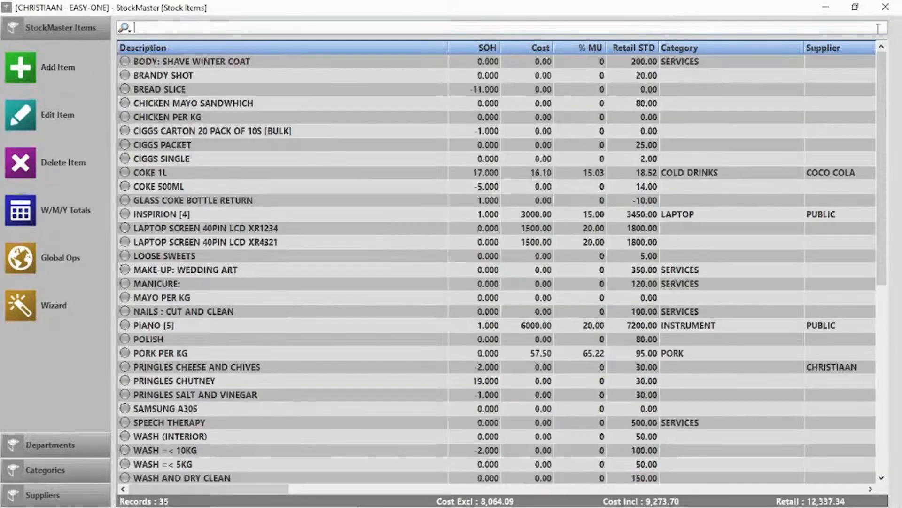
pyautogui.scroll(-2, 425, 277)
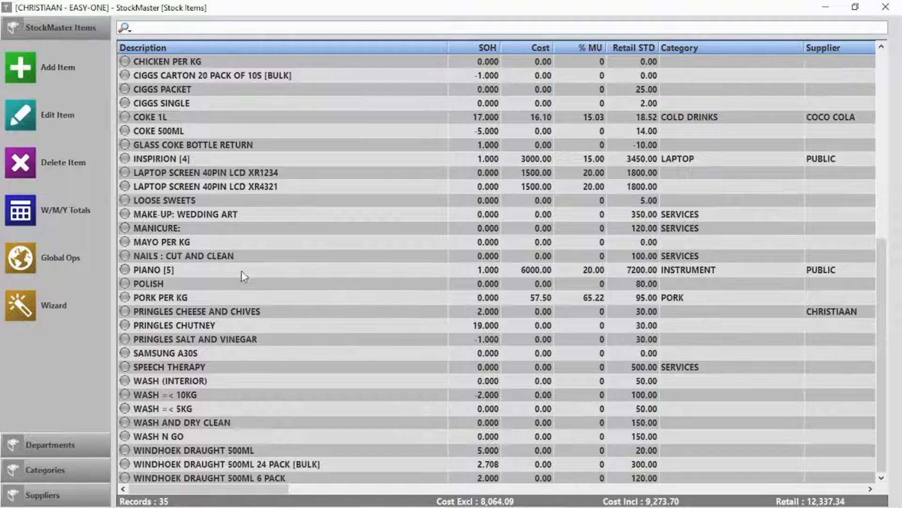
# On SAMSUNG A30S's multi-codes, enter code A30s1245 with cost 8000 and retail 10000
pyautogui.doubleClick(199, 353)
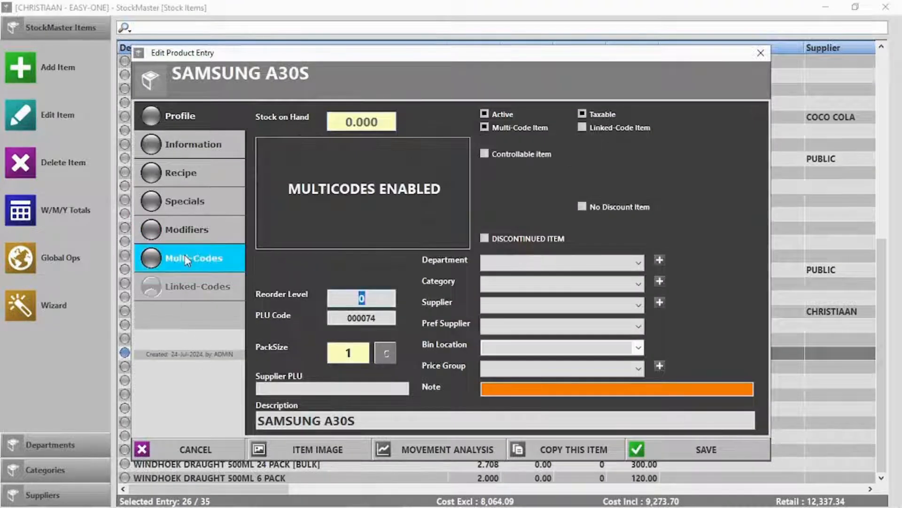
pyautogui.click(188, 258)
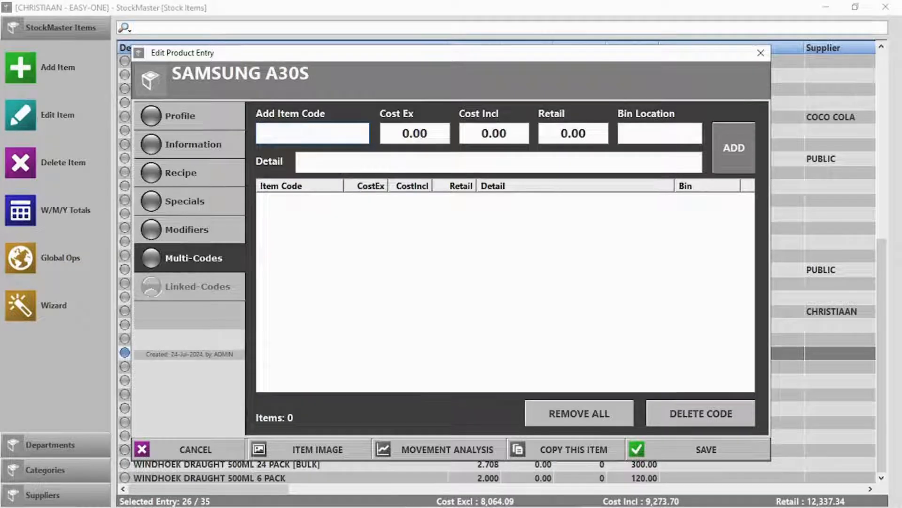
pyautogui.click(303, 132)
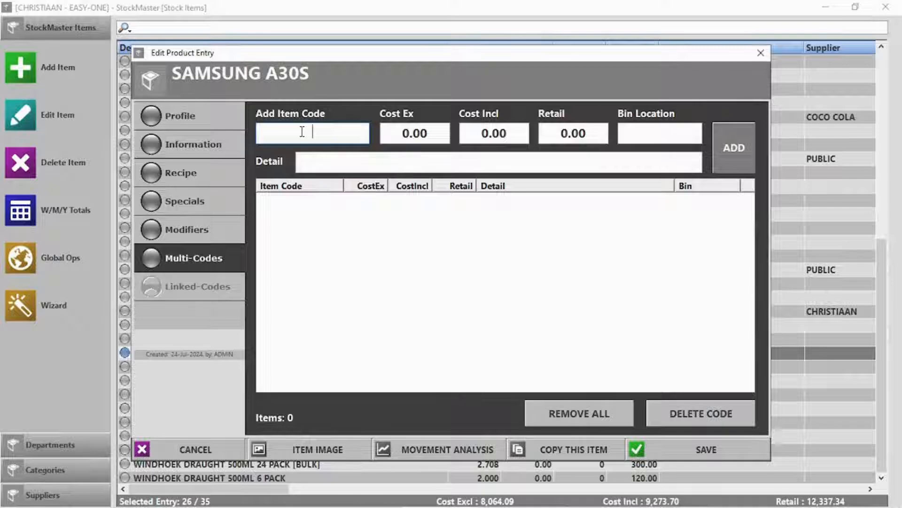
pyautogui.write('A30s1245')
pyautogui.click(408, 134)
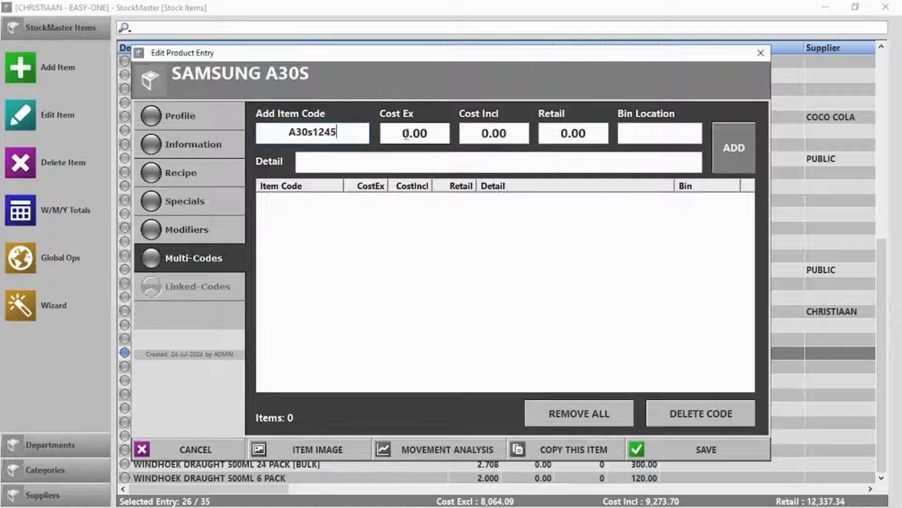
pyautogui.write('800')
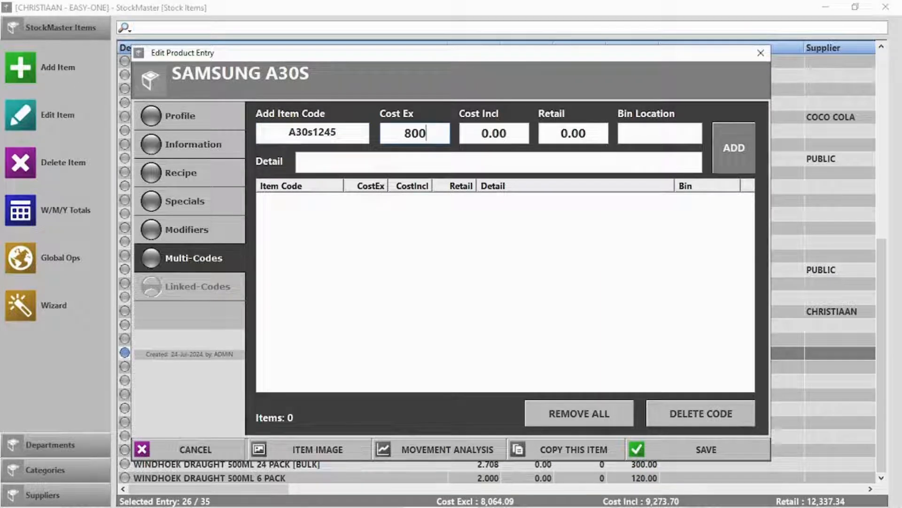
pyautogui.write('0')
pyautogui.press('Tab')
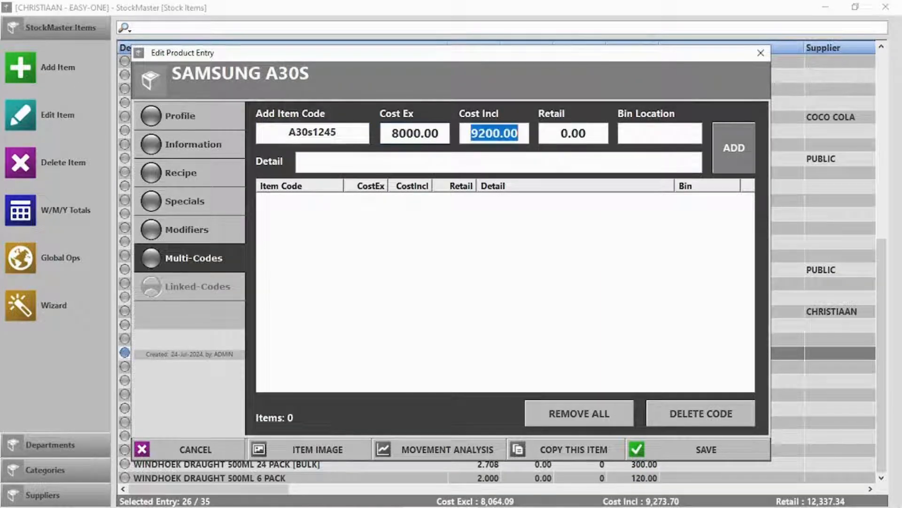
pyautogui.press('Tab')
pyautogui.write('1')
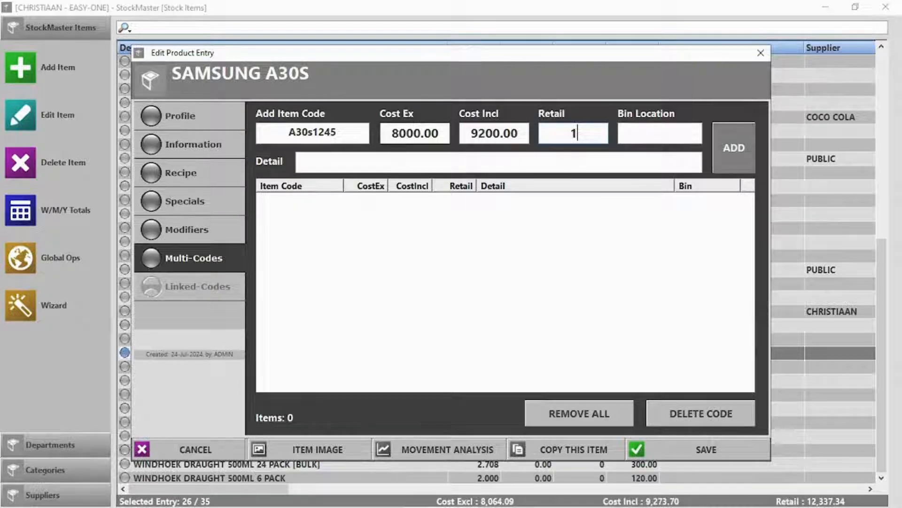
pyautogui.write('0000')
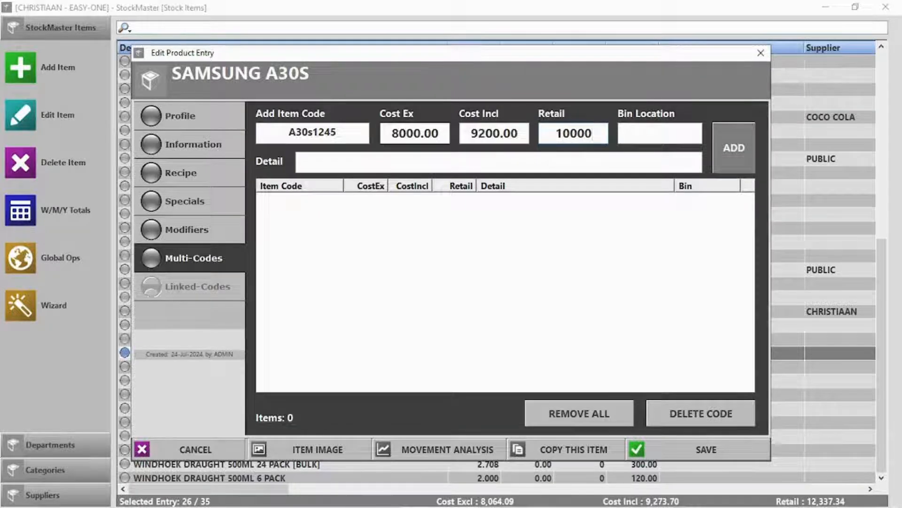
# Describe the code as 'Samsung A30s', add it, save the codes and close stock items
pyautogui.click(386, 163)
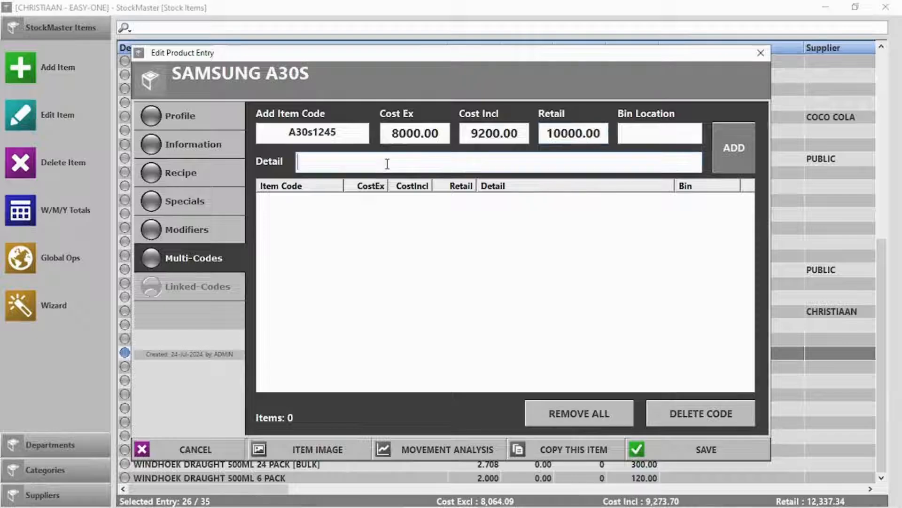
pyautogui.write('Samsung A')
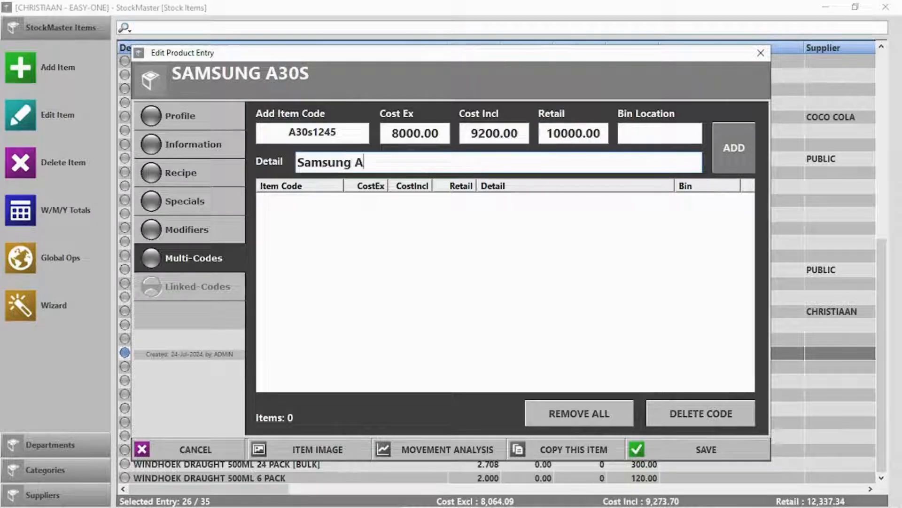
pyautogui.write('30s')
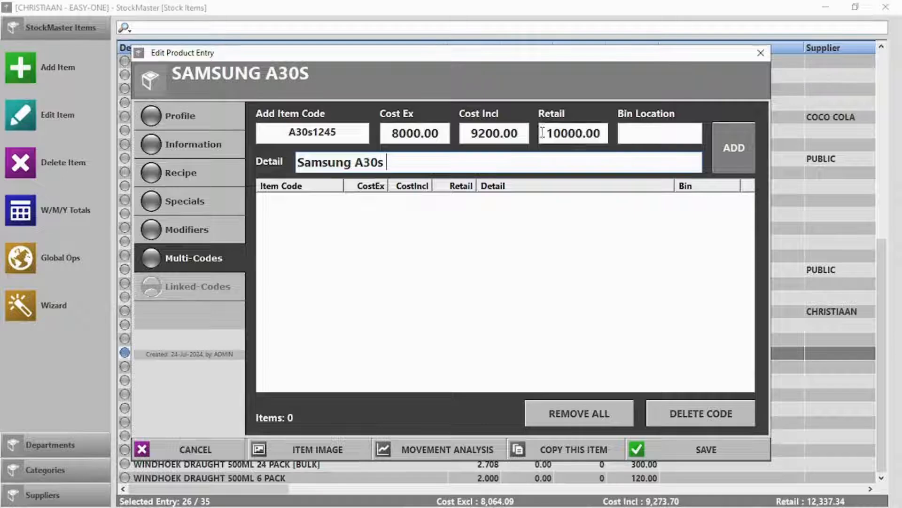
pyautogui.click(746, 149)
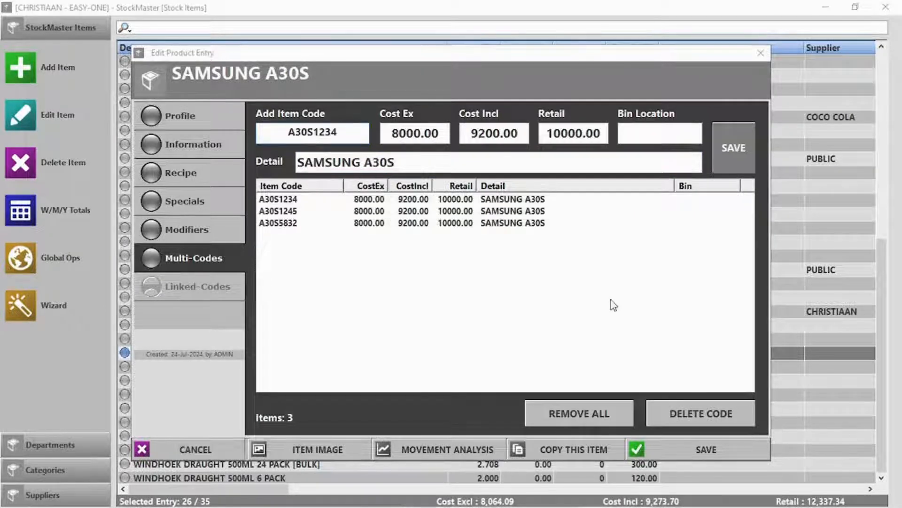
pyautogui.click(708, 450)
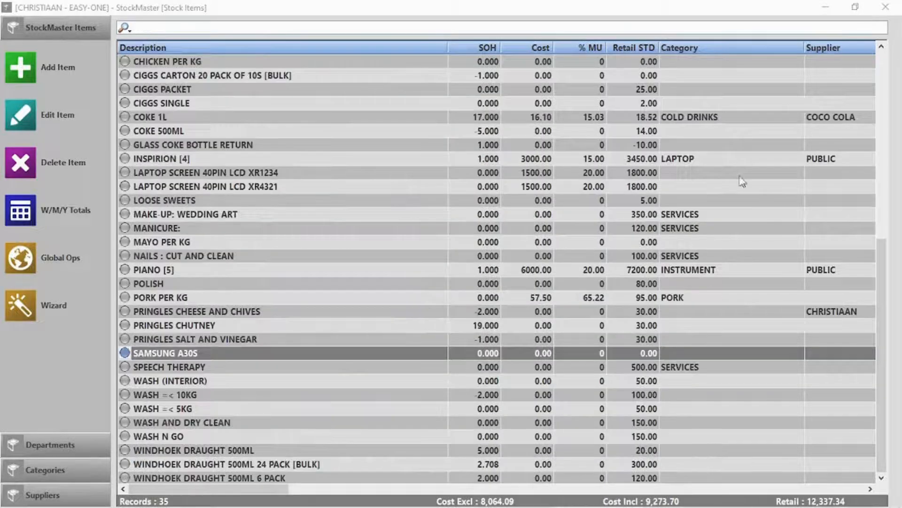
pyautogui.click(886, 7)
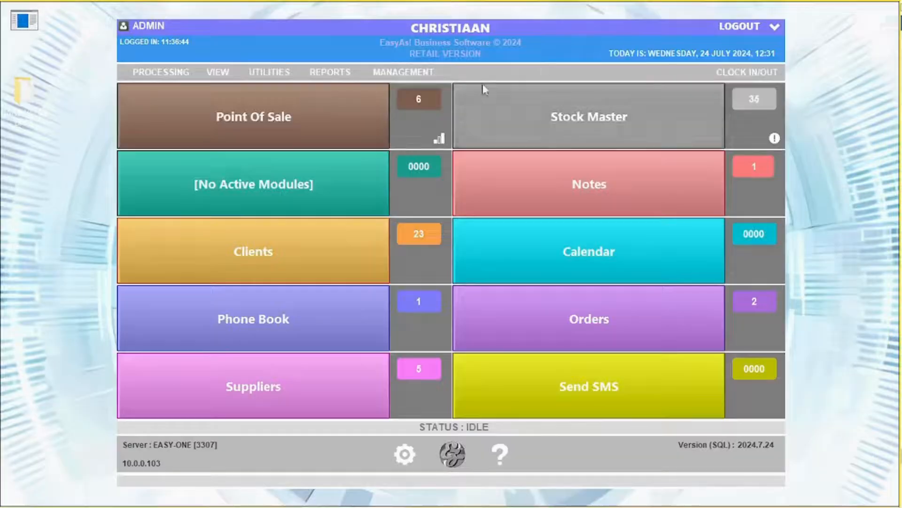
# Ring up one SAMSUNG A30S (code A3051234) as a 10000.00 cash sale and log out of POS
pyautogui.click(221, 127)
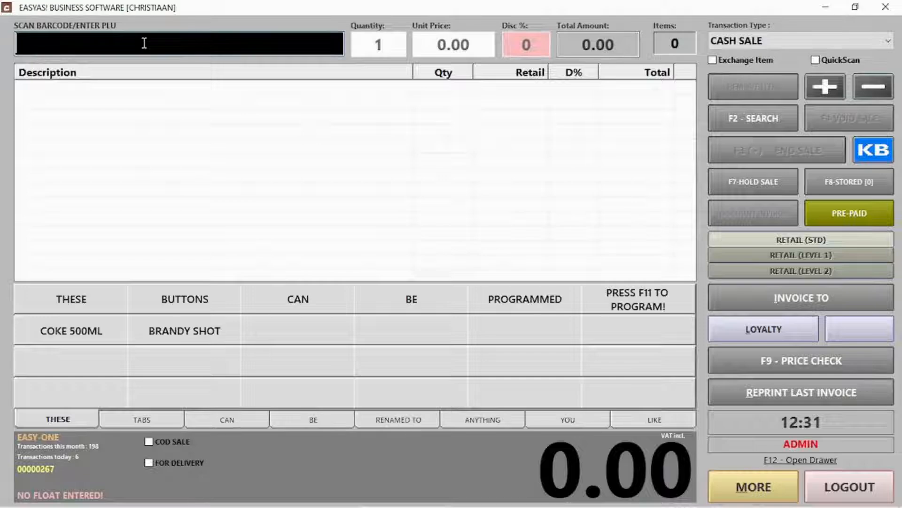
pyautogui.write('A3051234')
pyautogui.press('Return')
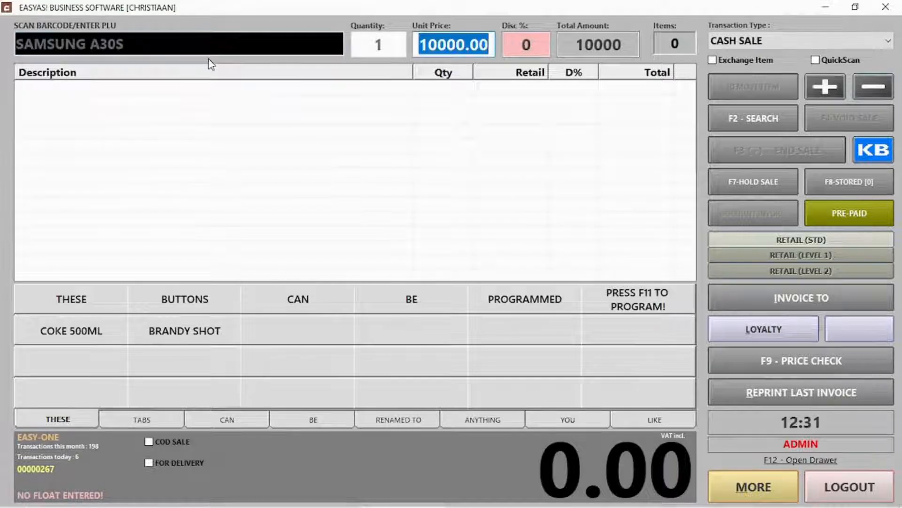
pyautogui.press('Return')
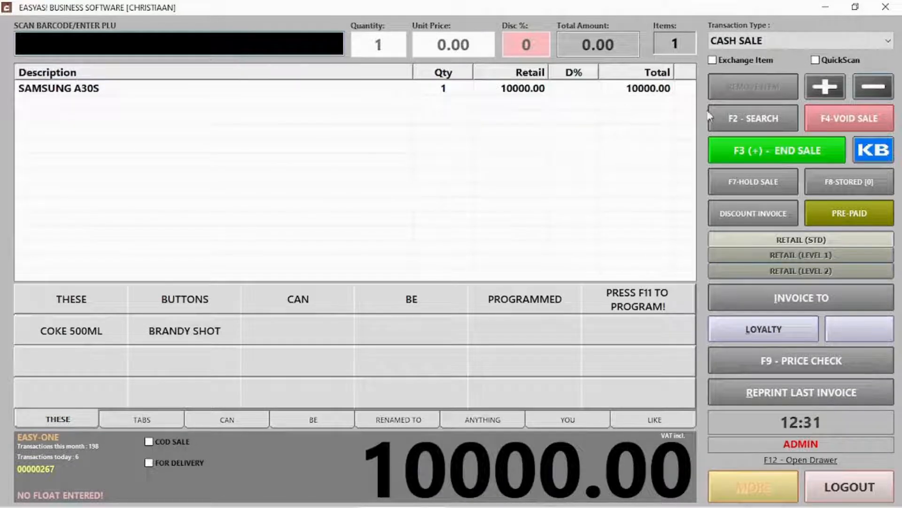
pyautogui.click(739, 146)
pyautogui.click(585, 444)
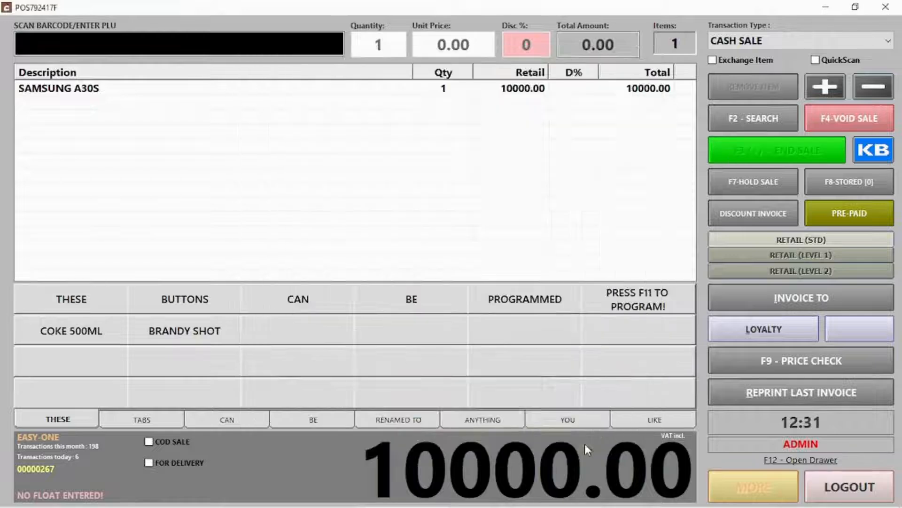
pyautogui.click(547, 325)
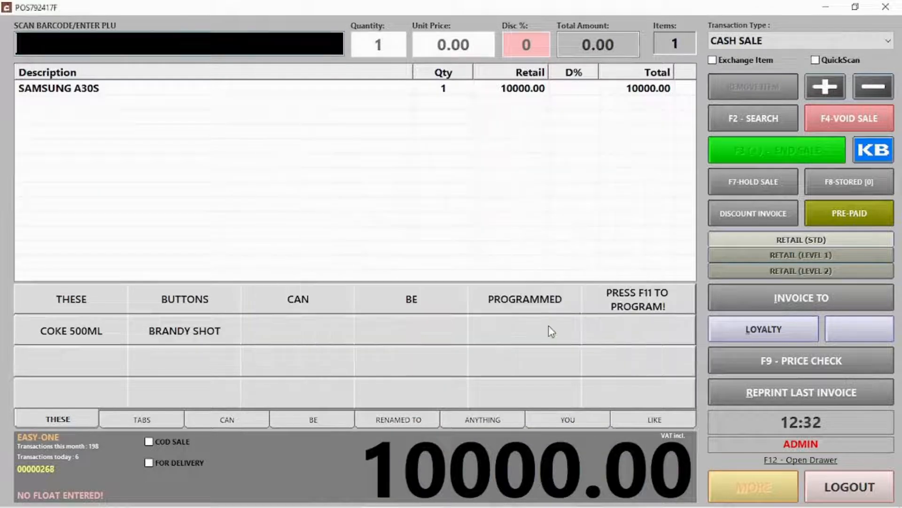
pyautogui.click(860, 488)
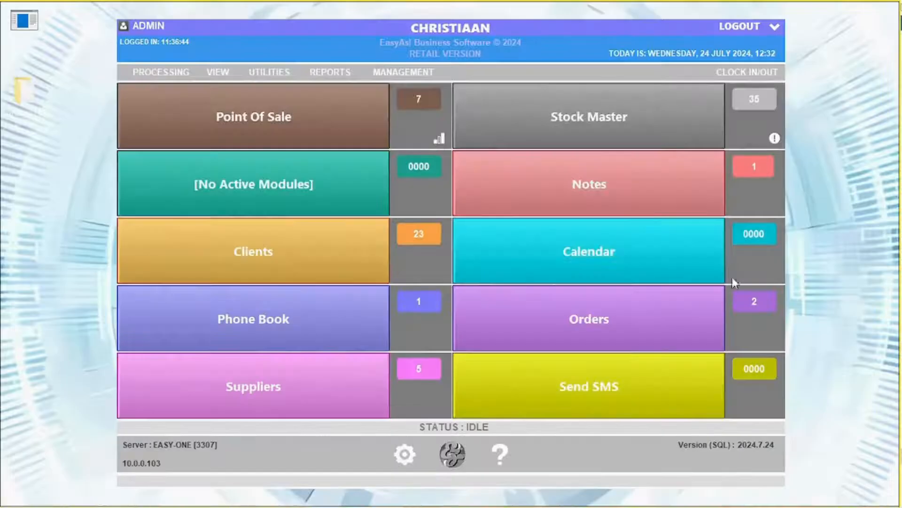
# Open SAMSUNG A30S in Stock Master and confirm its Multi-Codes page lists only two codes
pyautogui.click(637, 137)
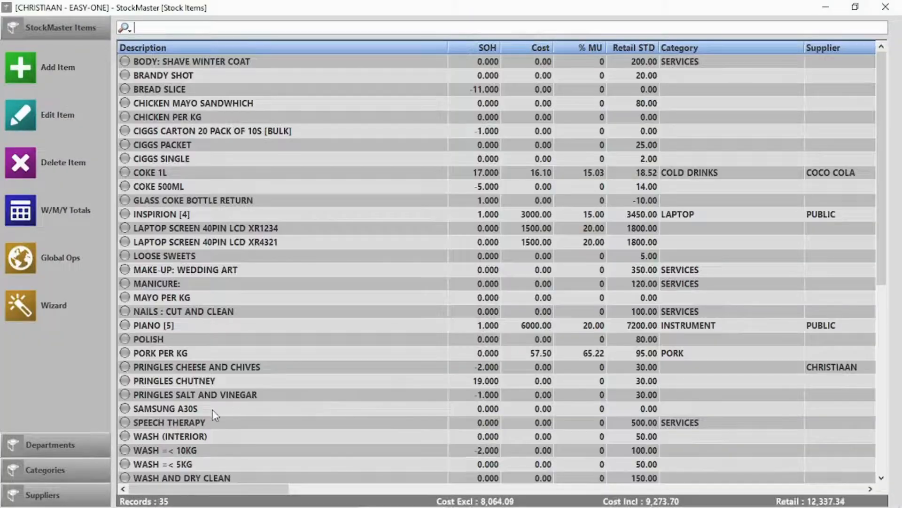
pyautogui.doubleClick(213, 408)
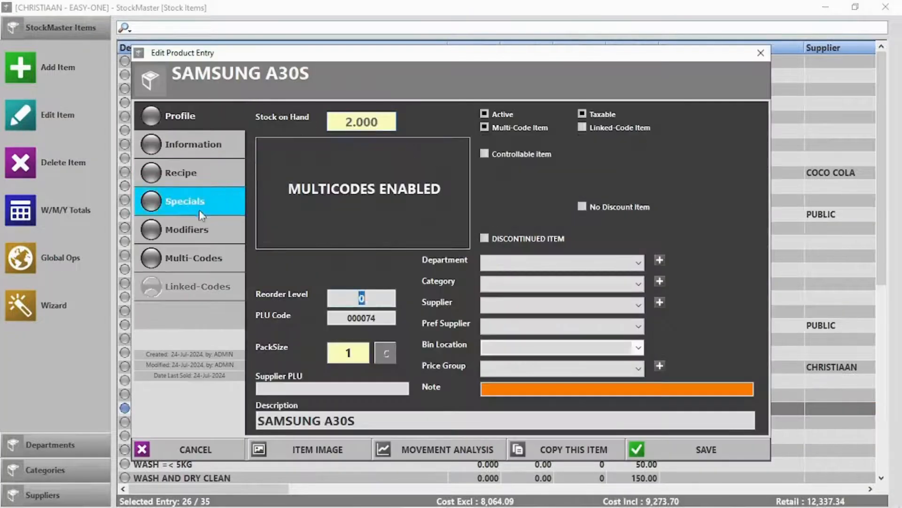
pyautogui.click(200, 255)
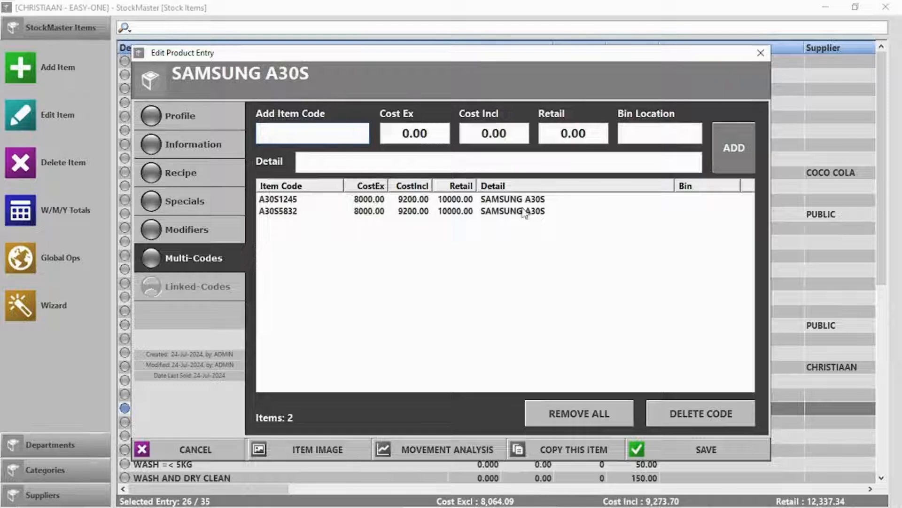
pyautogui.click(701, 448)
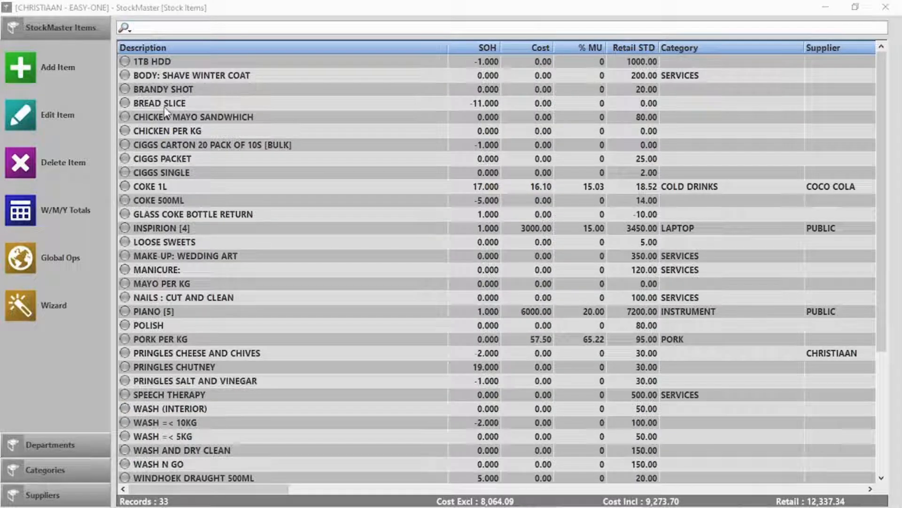
# Delete the 1TB HDD stock item with a deletion reason, leaving 32 stock records
pyautogui.click(212, 68)
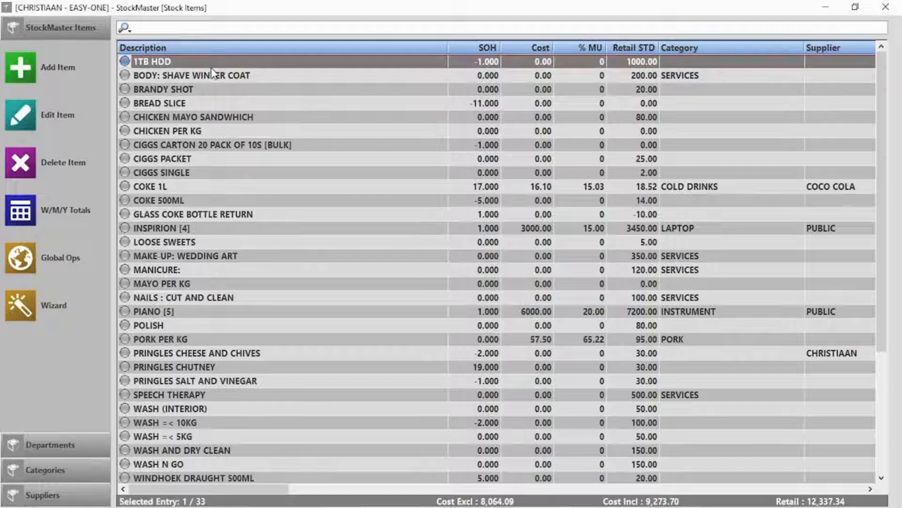
pyautogui.press('Delete')
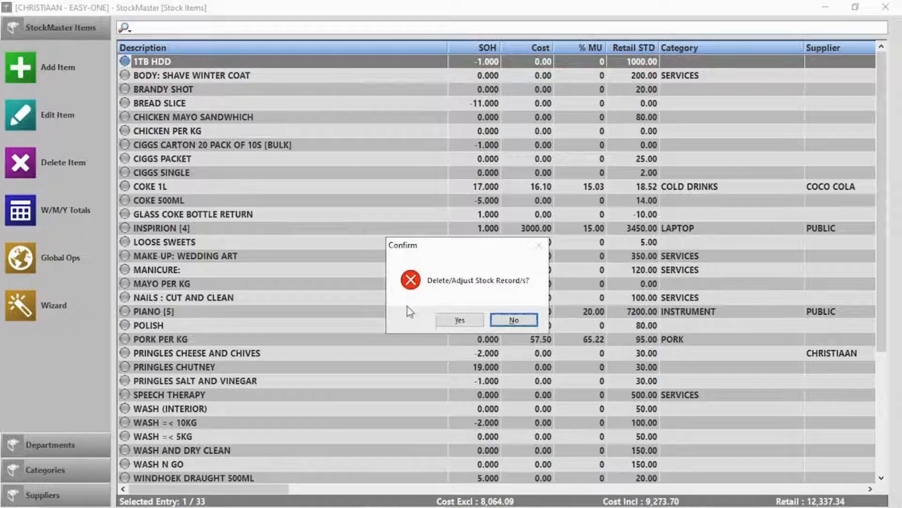
pyautogui.click(459, 319)
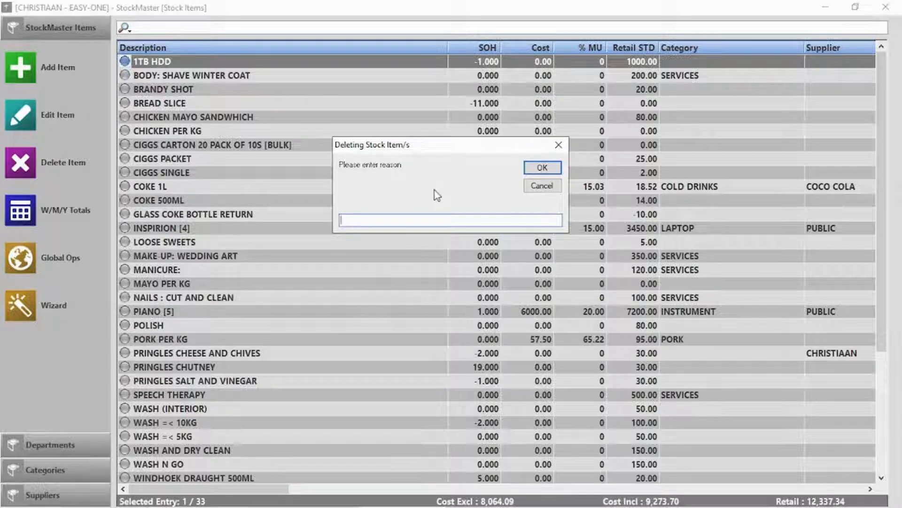
pyautogui.click(545, 167)
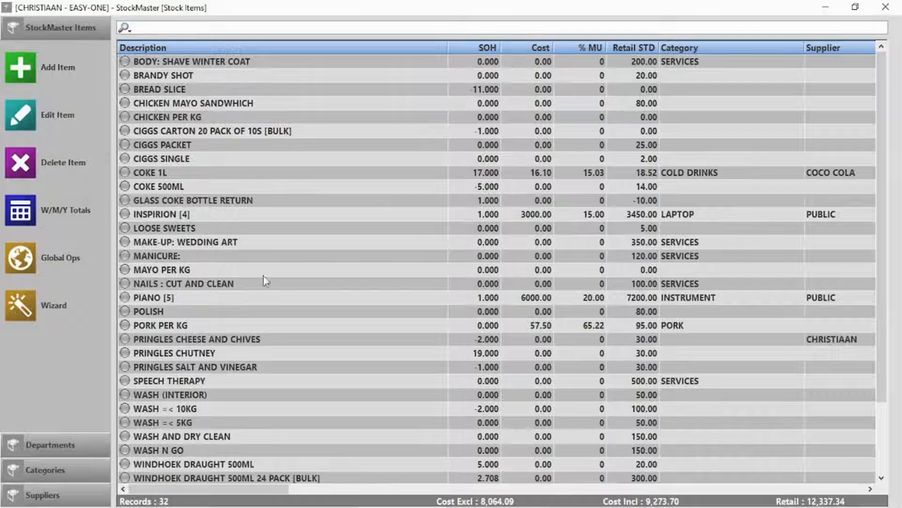
pyautogui.click(19, 264)
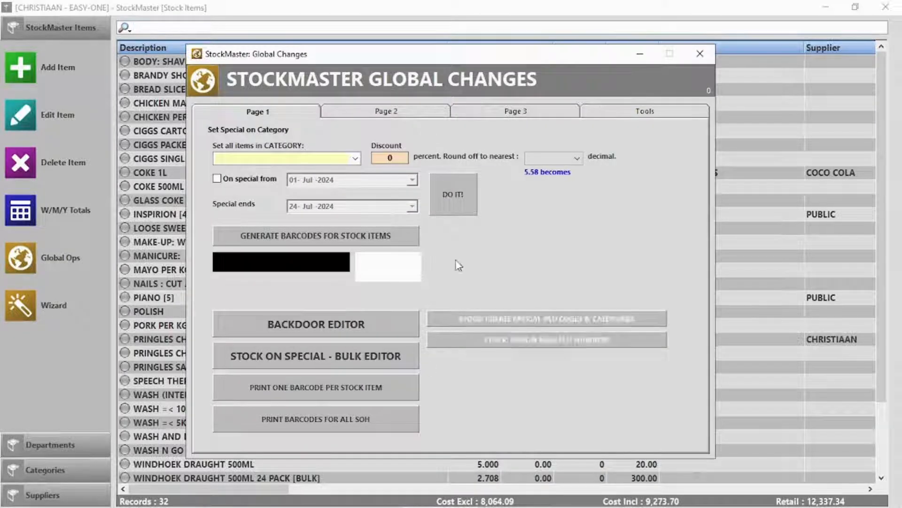
pyautogui.click(396, 115)
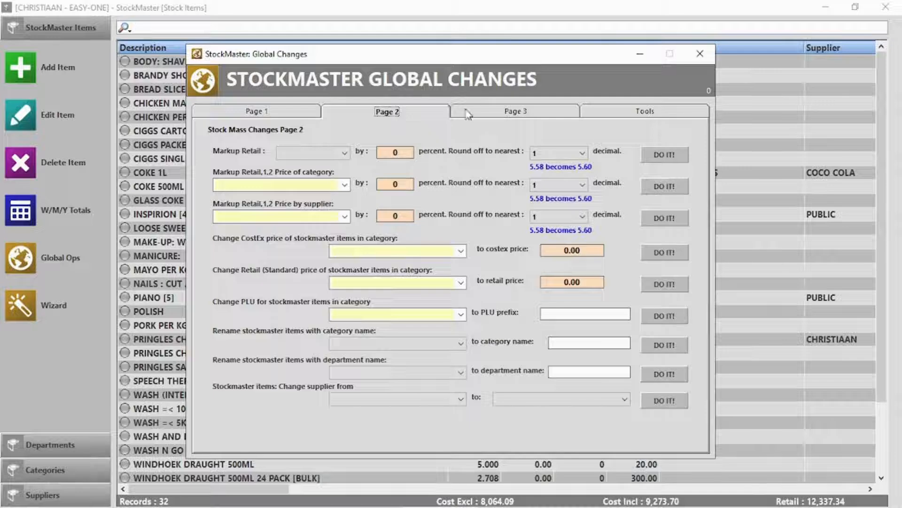
pyautogui.click(543, 112)
pyautogui.click(647, 113)
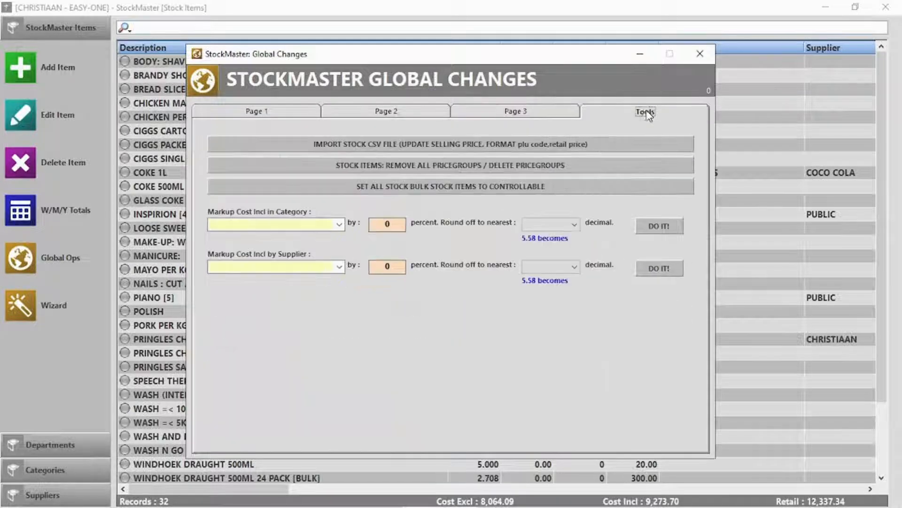
pyautogui.click(700, 54)
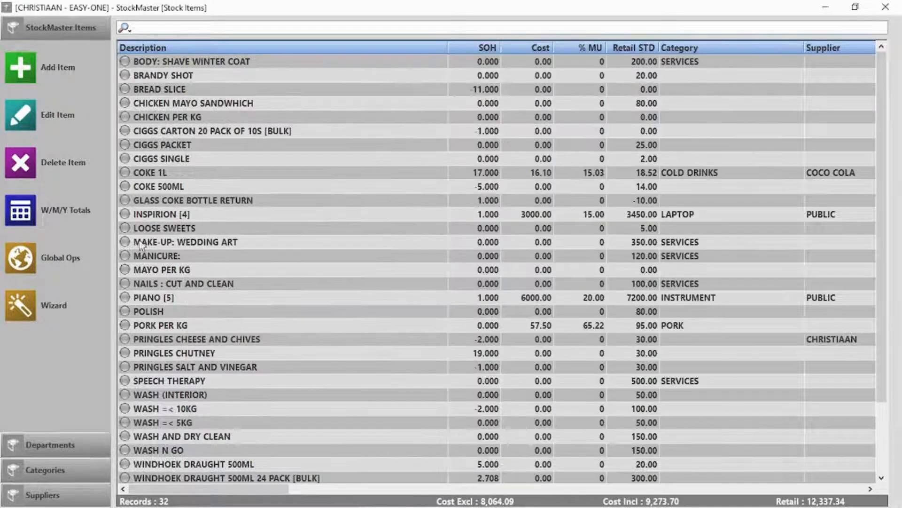
# Delete the YJYGGYJJG department from the stock departments list
pyautogui.click(49, 442)
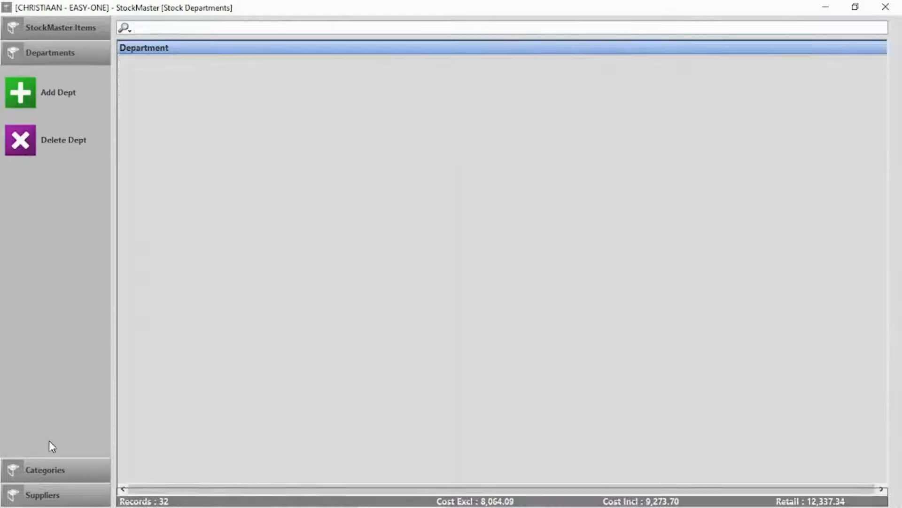
pyautogui.click(165, 89)
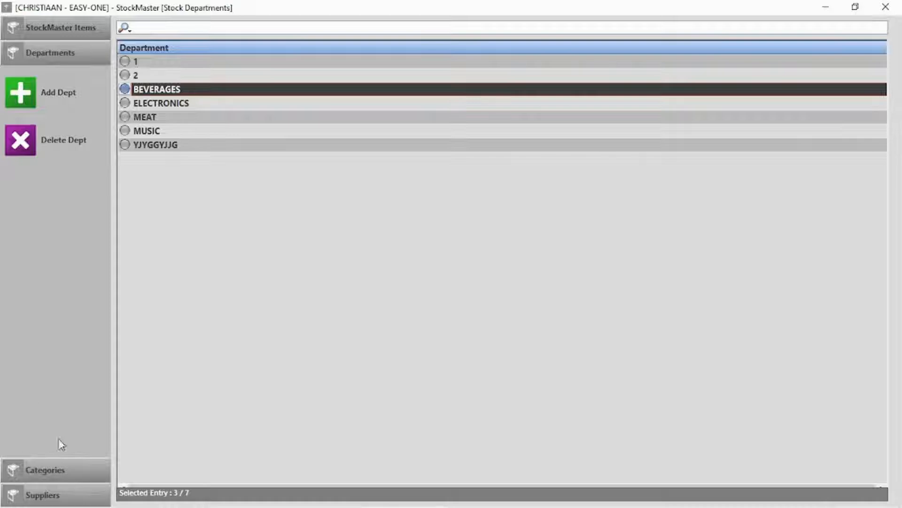
pyautogui.click(167, 145)
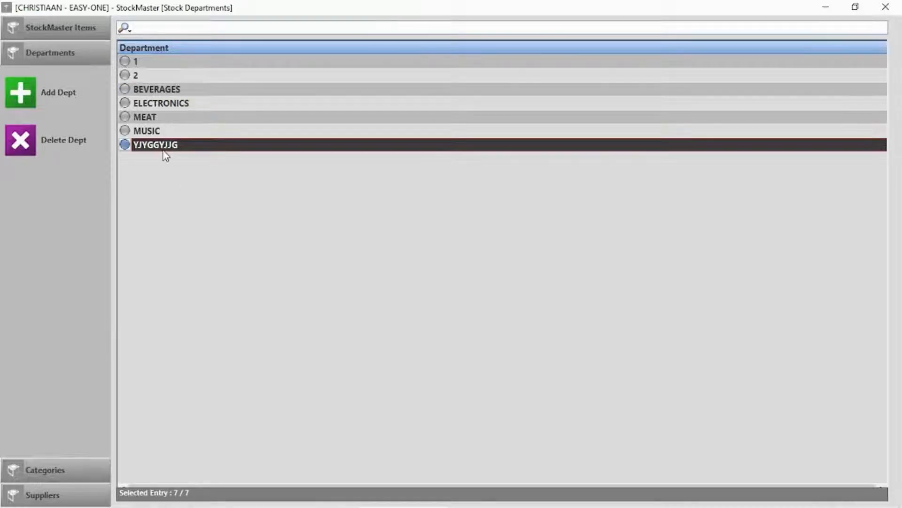
pyautogui.click(23, 140)
pyautogui.click(458, 323)
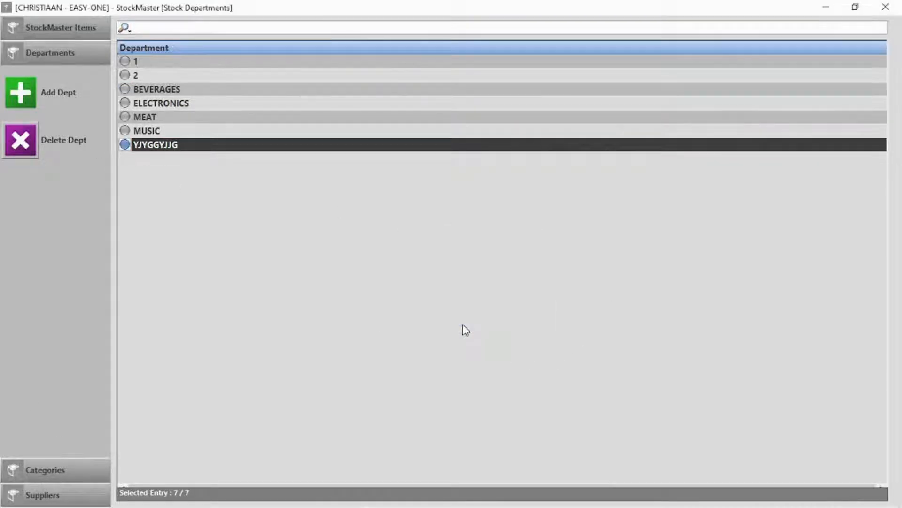
# Browse the COLD DRINKS category and the suppliers list, then return to the stock items
pyautogui.click(49, 473)
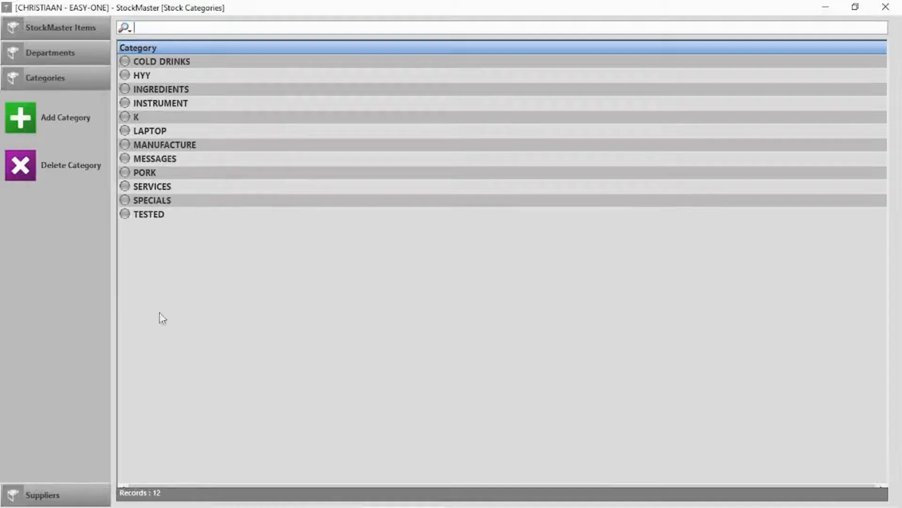
pyautogui.click(179, 63)
pyautogui.click(59, 498)
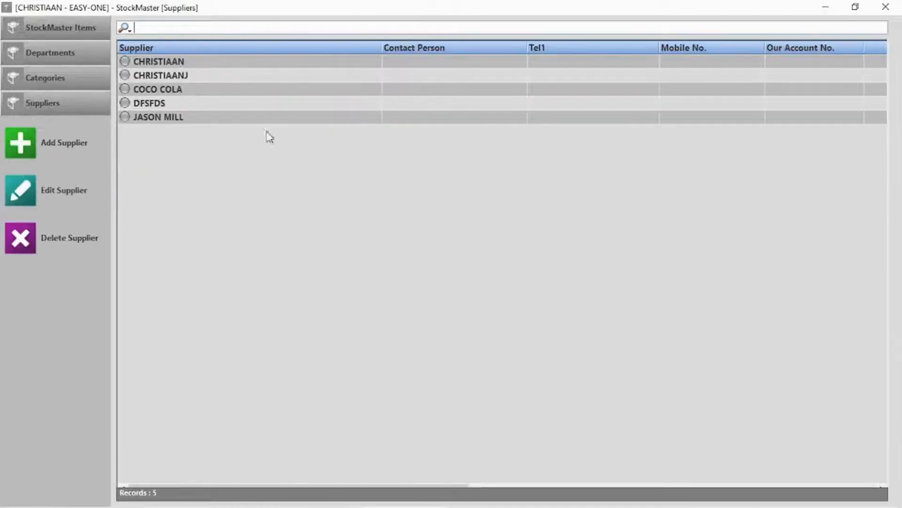
pyautogui.click(179, 27)
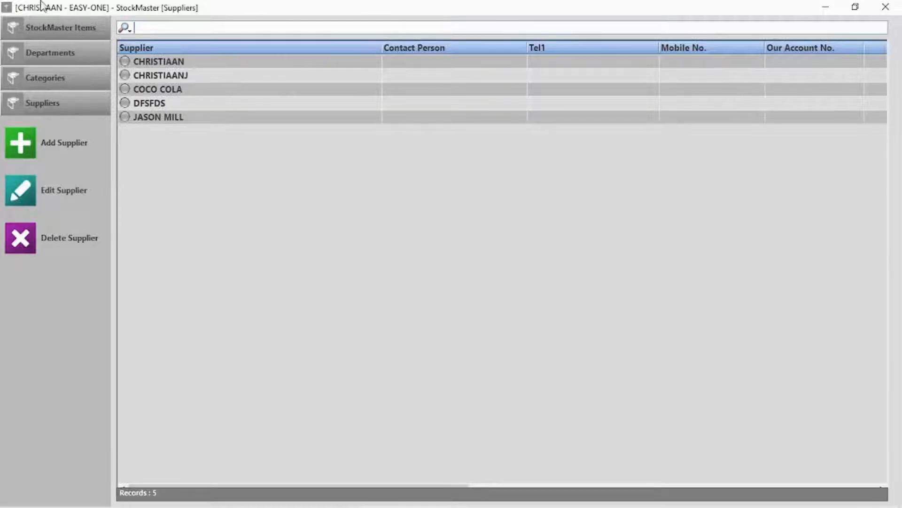
pyautogui.click(52, 27)
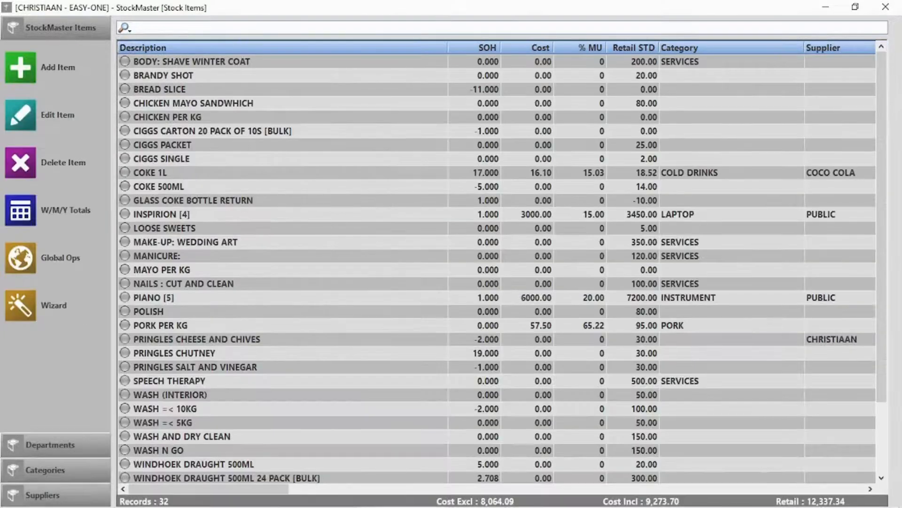
# Sort the stock list by description, then cost, then stock on hand from highest to lowest
pyautogui.click(255, 52)
pyautogui.click(258, 47)
pyautogui.click(266, 44)
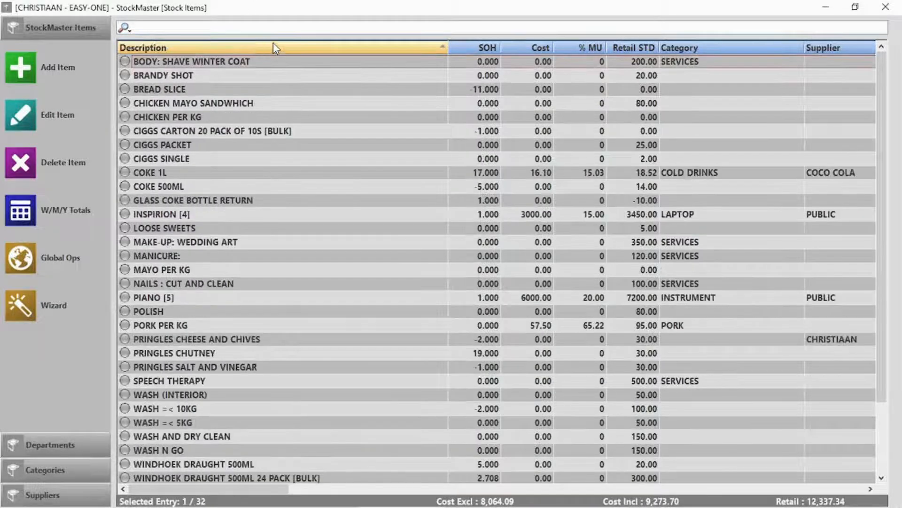
pyautogui.click(534, 45)
pyautogui.click(534, 44)
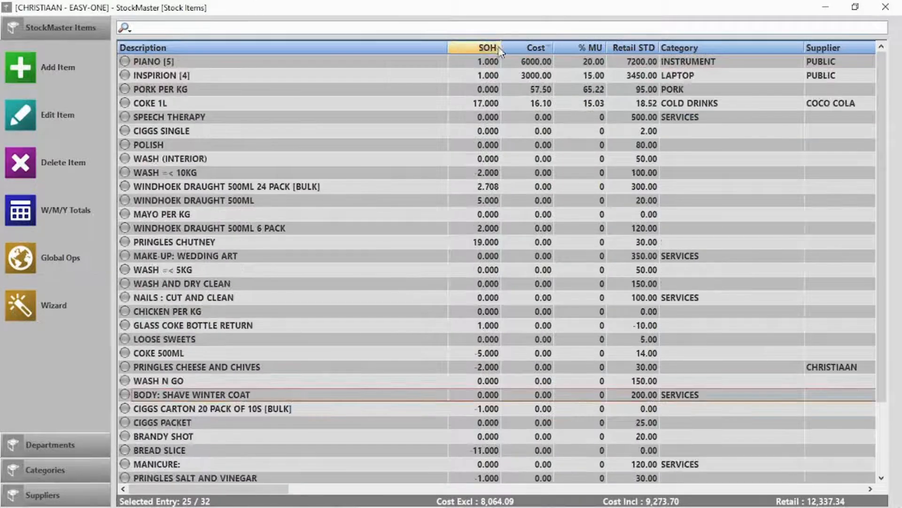
pyautogui.click(486, 48)
pyautogui.click(487, 48)
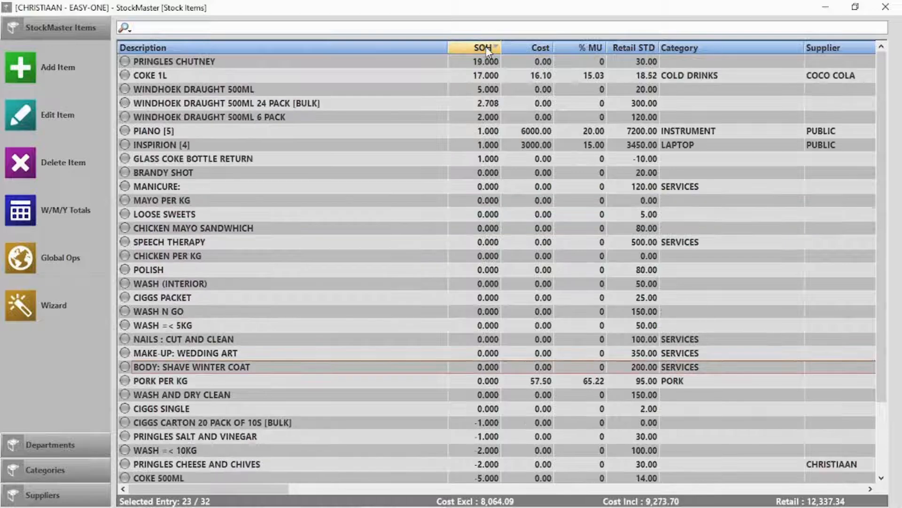
# Search the stock items for 'wind', leaving the three WINDHOEK DRAUGHT records
pyautogui.click(126, 28)
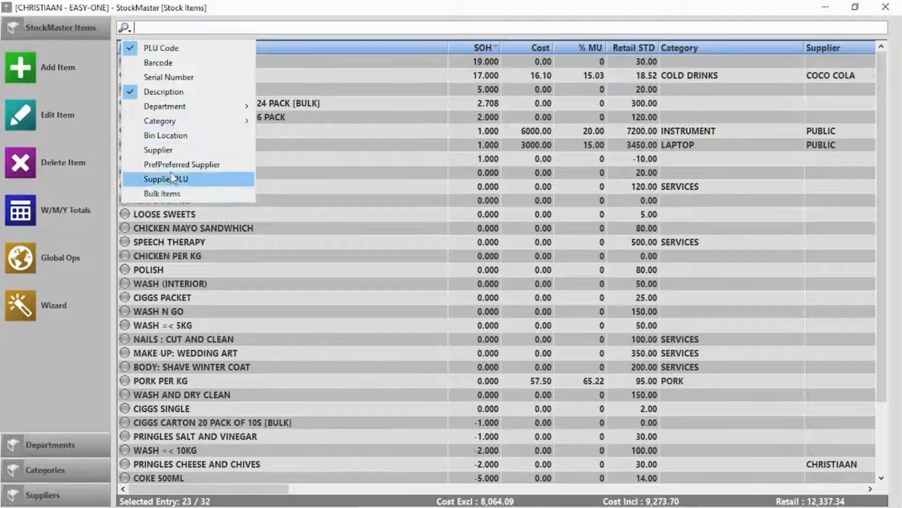
pyautogui.click(360, 28)
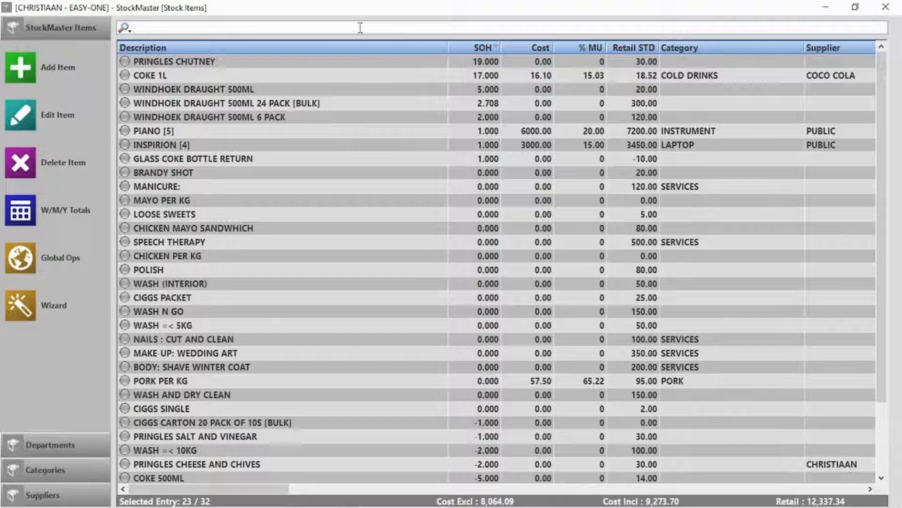
pyautogui.write('wind ')
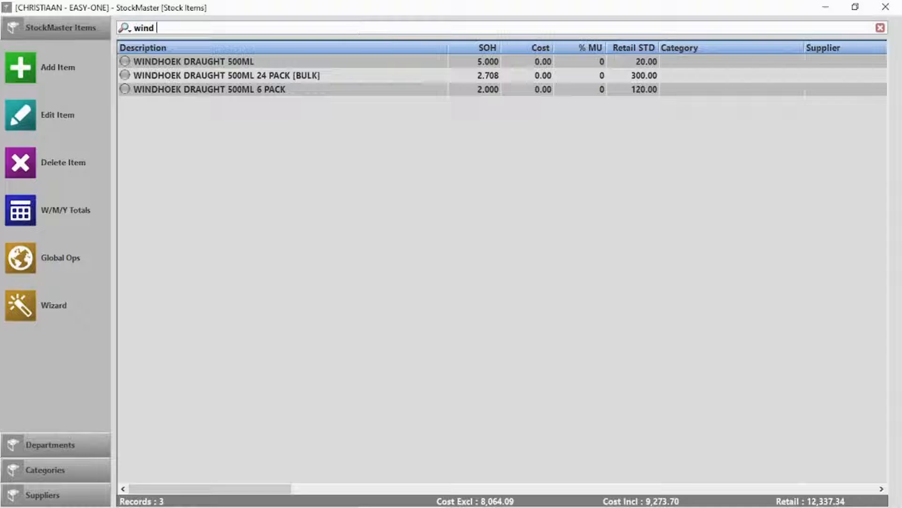
pyautogui.write('2')
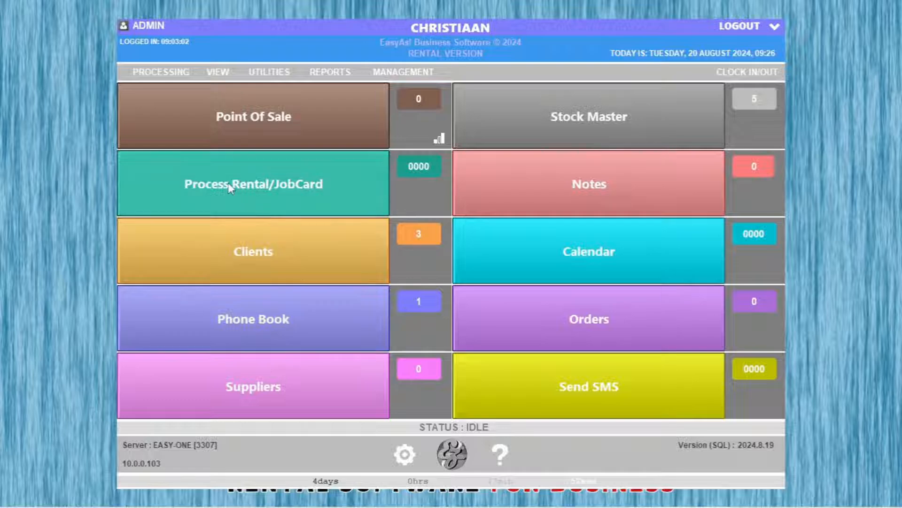
# Go to rental processing, open Rental Stock Items, widen the Asset No column, and start a new item
pyautogui.click(228, 182)
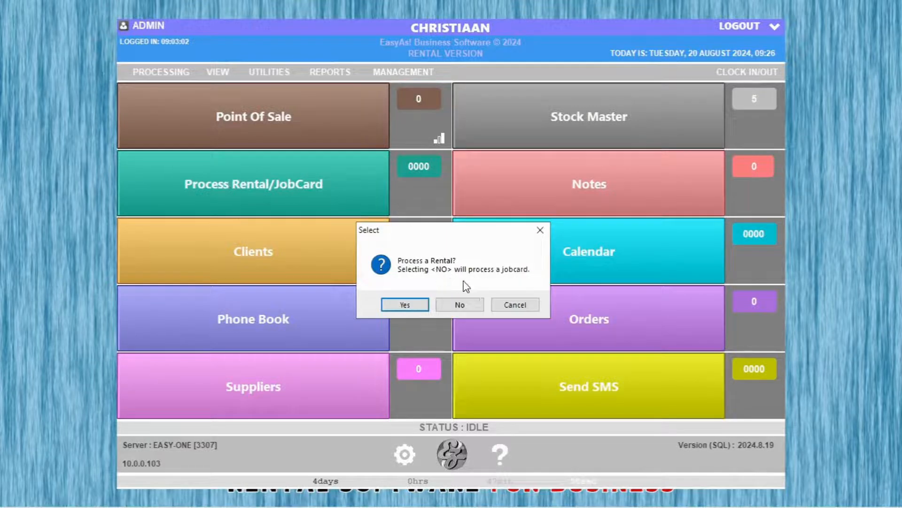
pyautogui.click(405, 305)
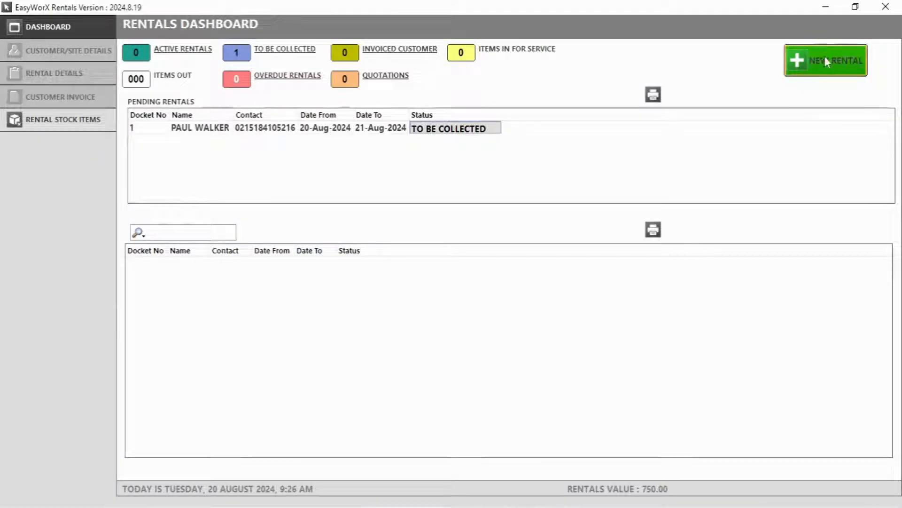
pyautogui.click(58, 125)
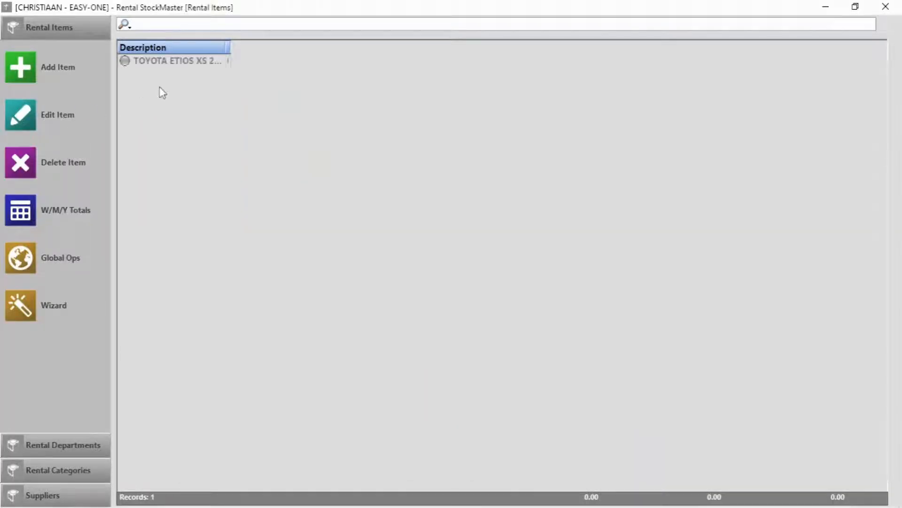
pyautogui.moveTo(231, 47); pyautogui.dragTo(315, 51)
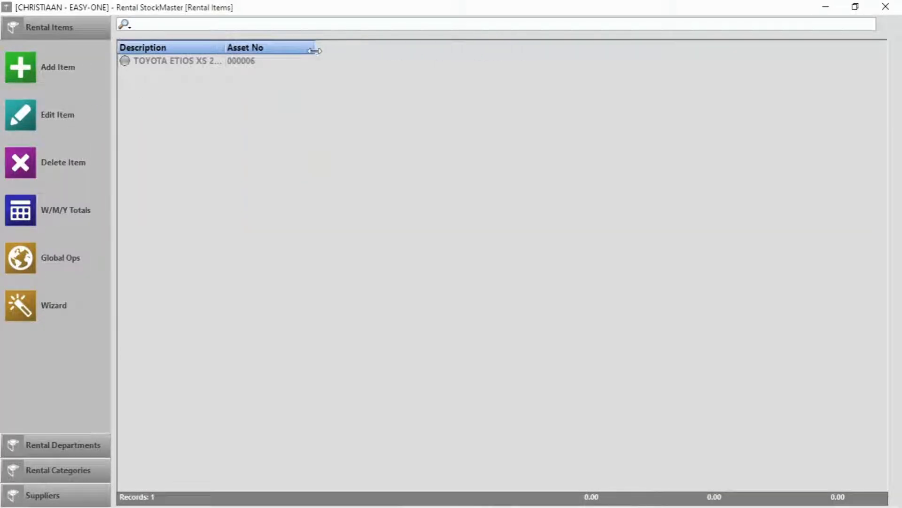
pyautogui.click(29, 73)
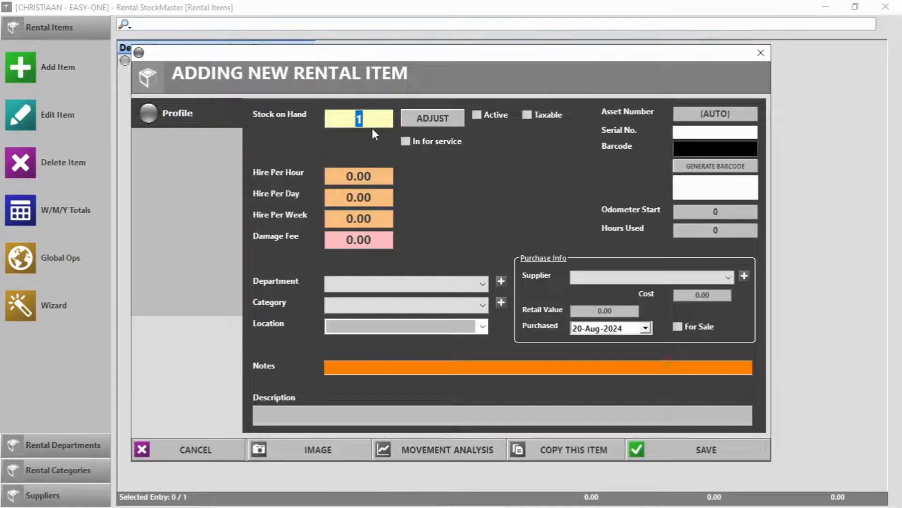
# Set 5 on hand, mark active, hire rates 200 hourly, 500 daily, 2000 weekly, and 5000 damage fee
pyautogui.write('5')
pyautogui.click(482, 114)
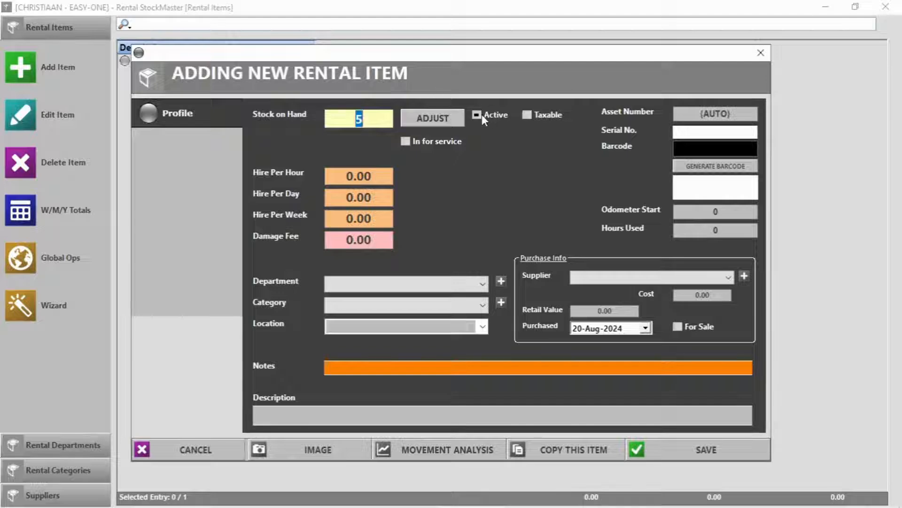
pyautogui.click(372, 176)
pyautogui.doubleClick(371, 176)
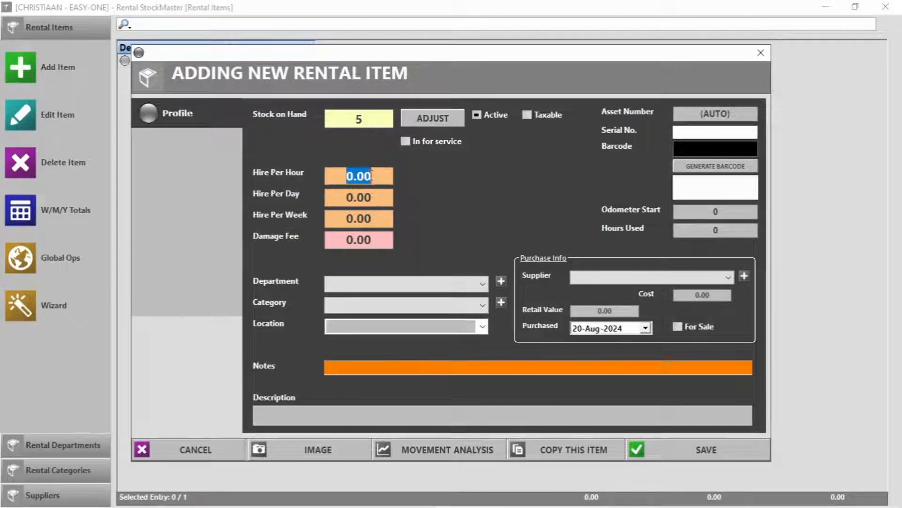
pyautogui.write('200')
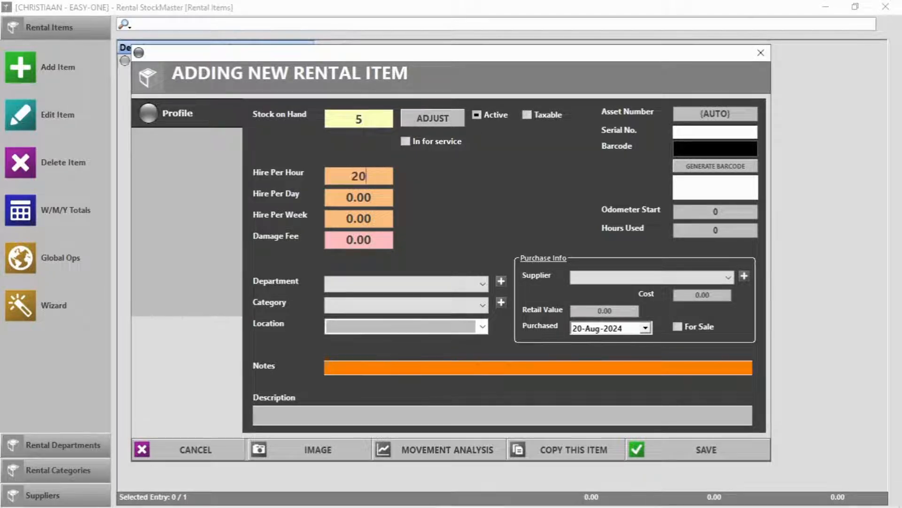
pyautogui.click(375, 203)
pyautogui.write('500')
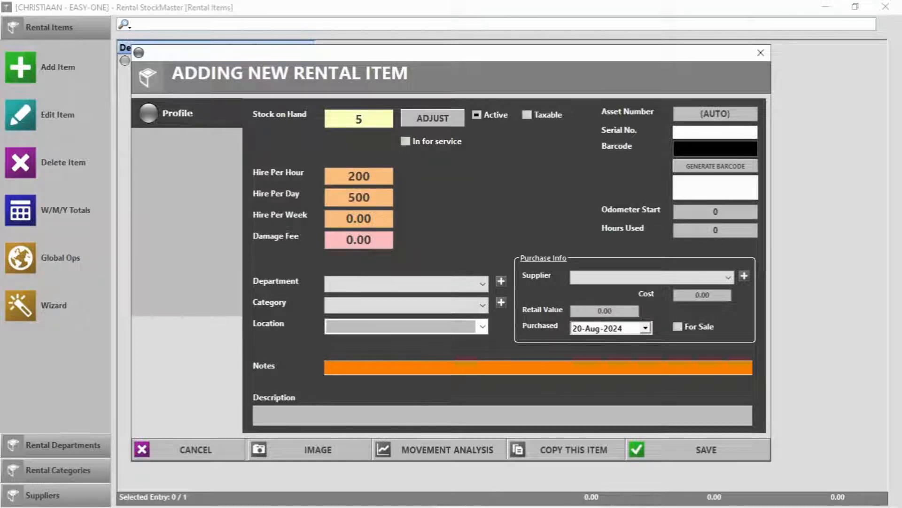
pyautogui.click(379, 223)
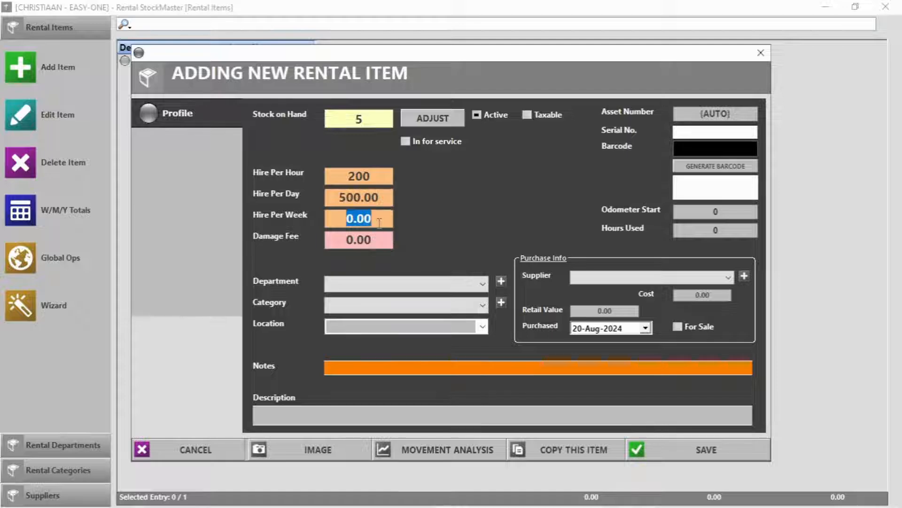
pyautogui.write('2000')
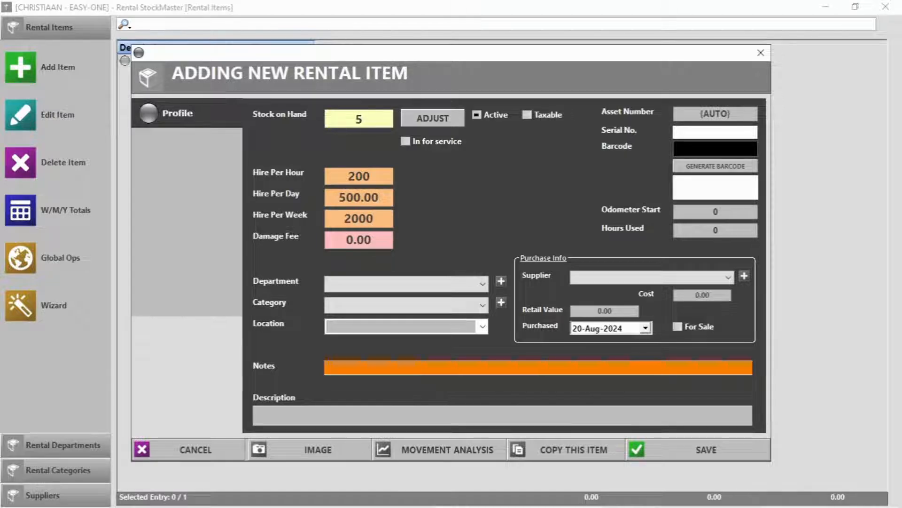
pyautogui.press('Tab')
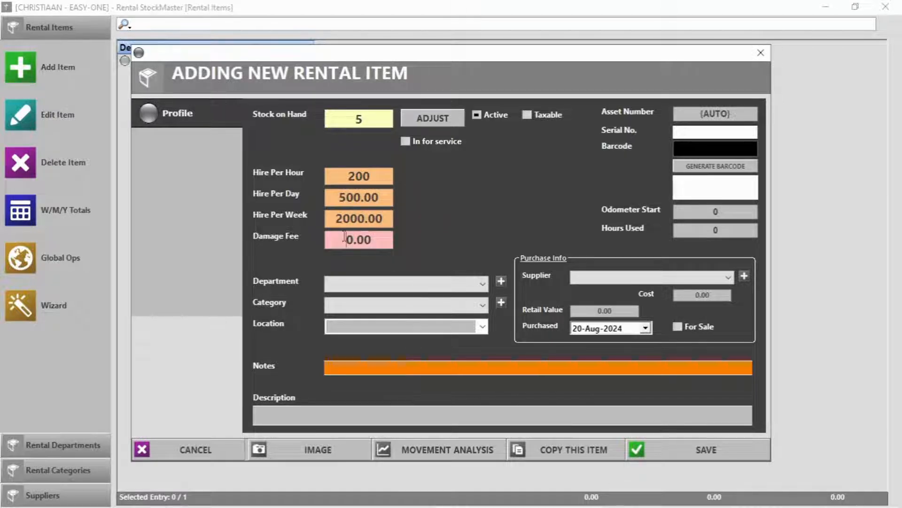
pyautogui.write('5000')
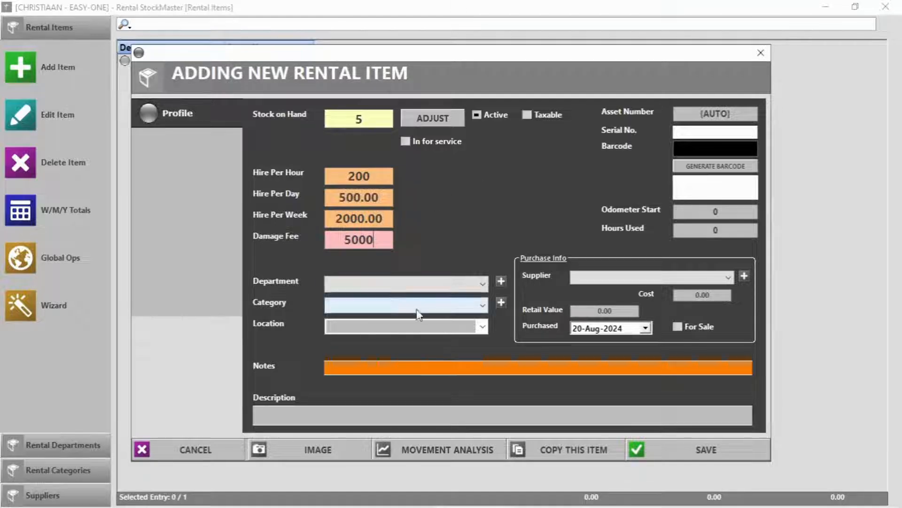
# Describe the item as 'Toyota Hilux' and create the new rental category Bakkies
pyautogui.click(343, 413)
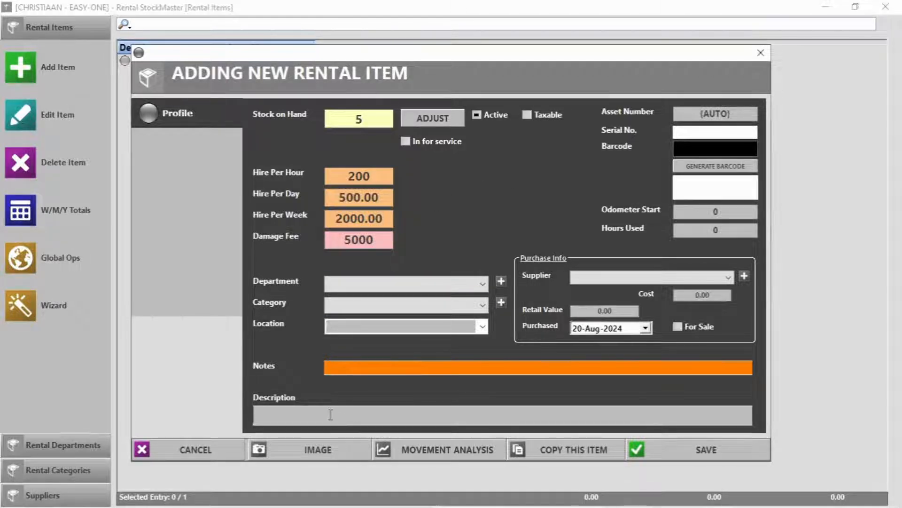
pyautogui.write('Toyota')
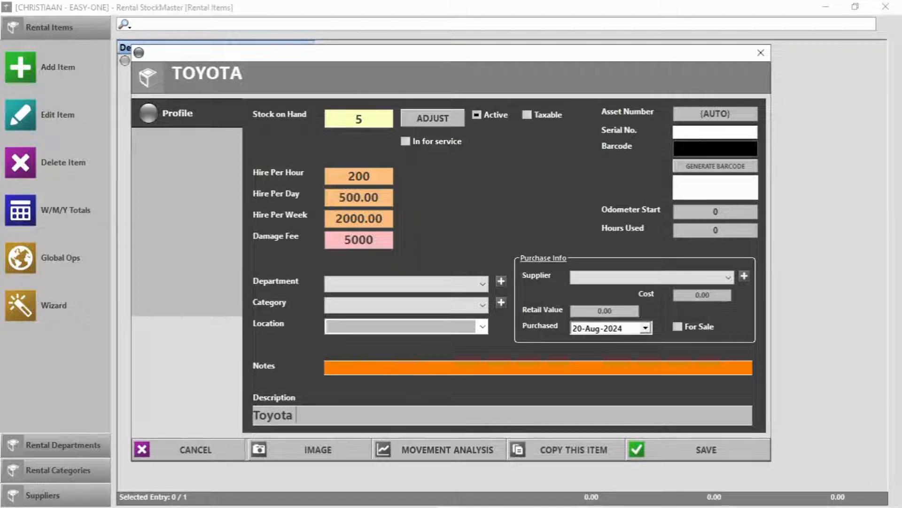
pyautogui.write(' Hilux')
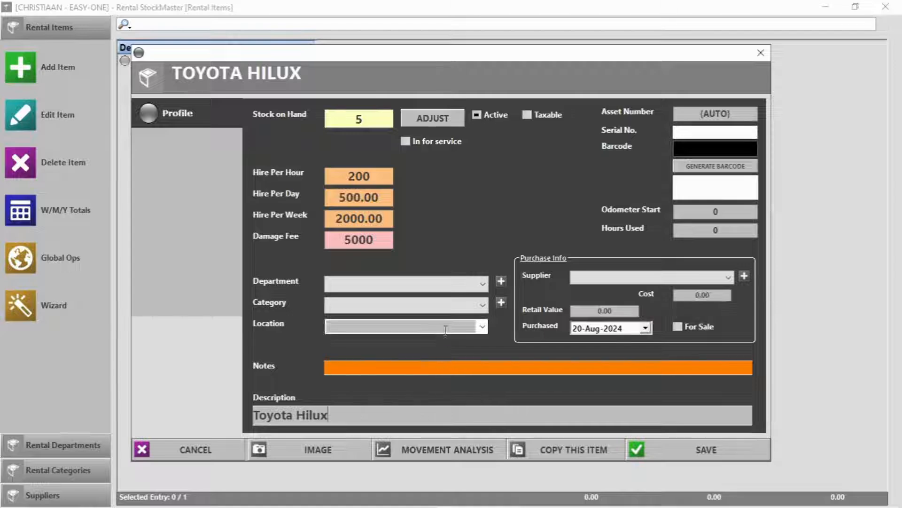
pyautogui.click(396, 306)
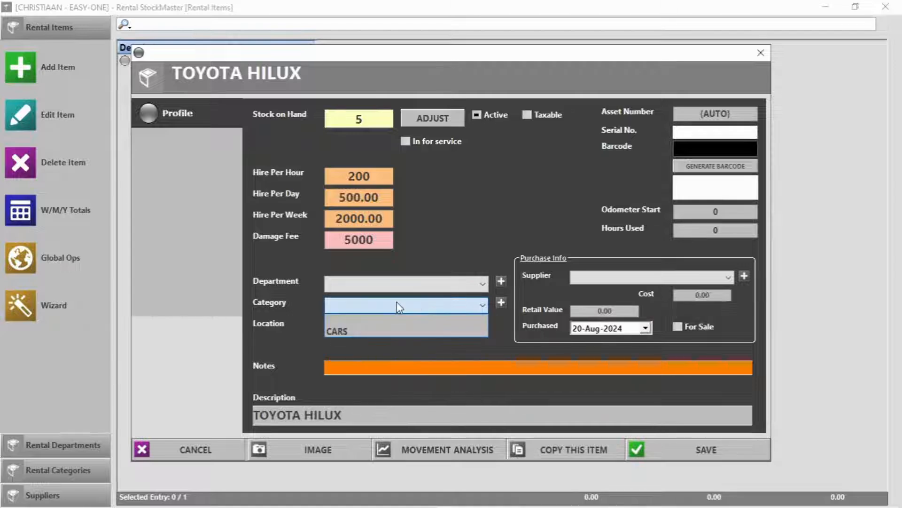
pyautogui.click(500, 304)
pyautogui.click(501, 303)
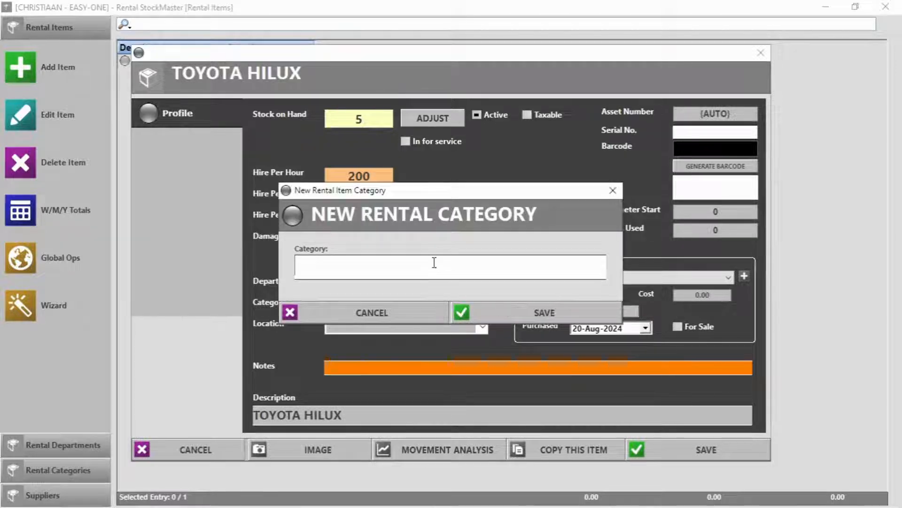
pyautogui.write('Bakkies')
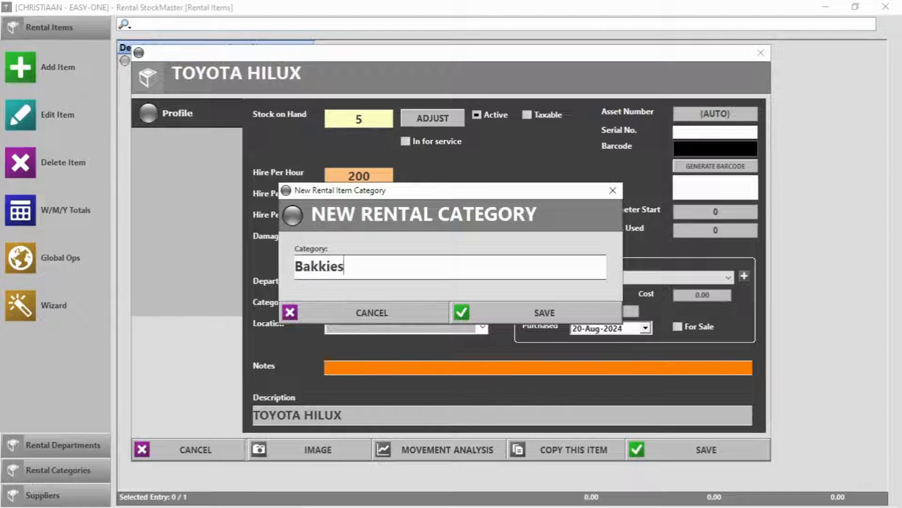
pyautogui.click(543, 313)
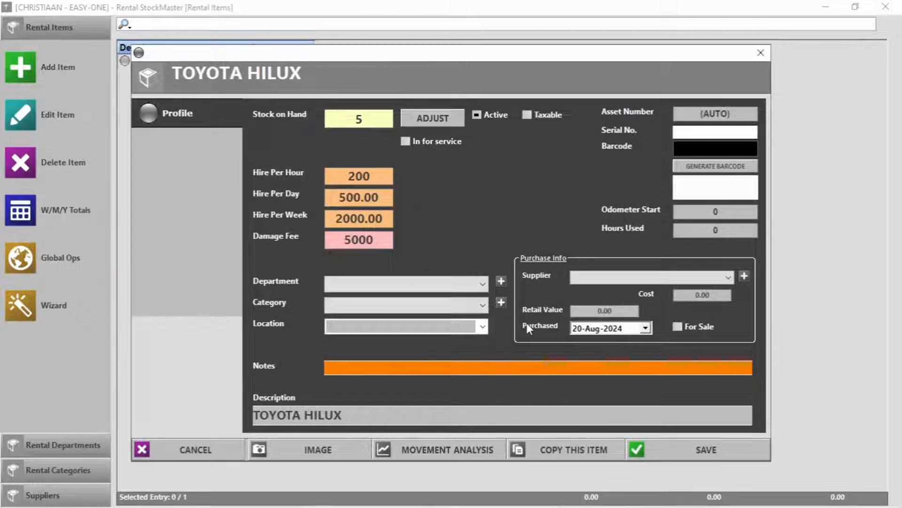
# Enter odometer start 6000 and barcode 2586558, and open the supplier choice
pyautogui.click(724, 211)
pyautogui.write('6000')
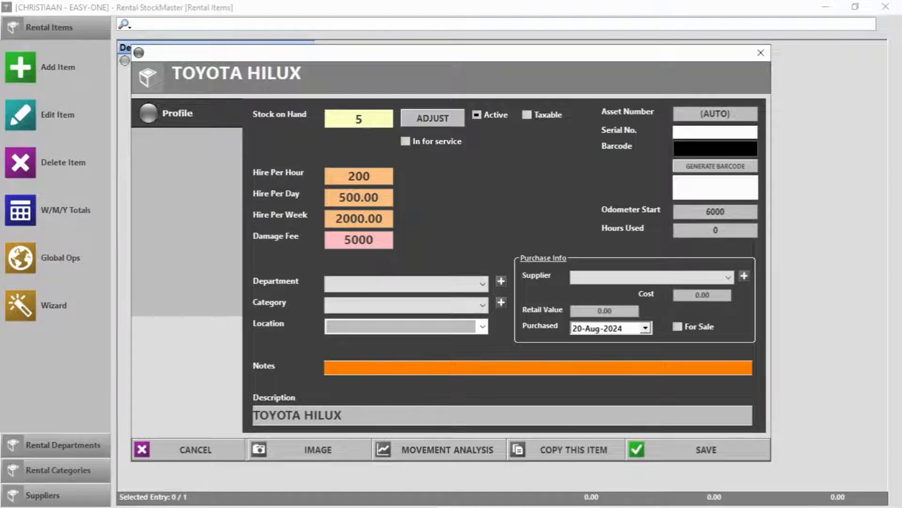
pyautogui.click(725, 167)
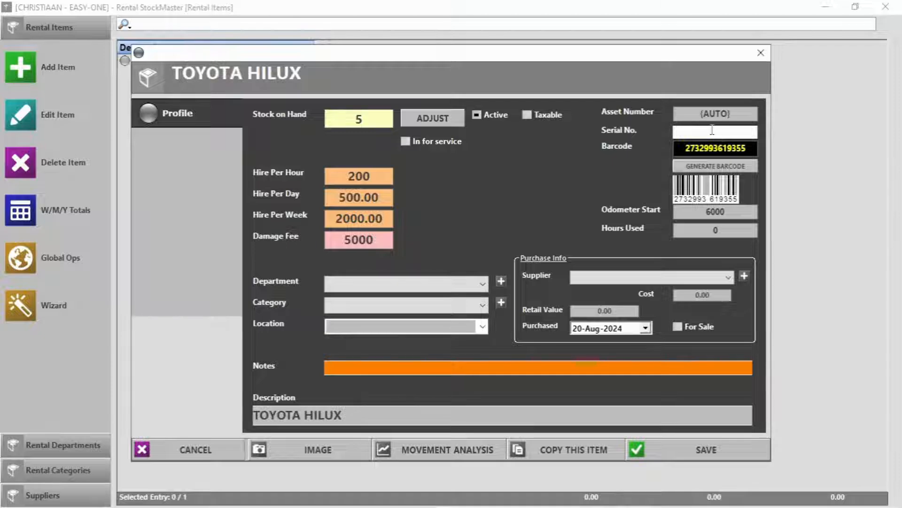
pyautogui.write('2586558')
pyautogui.click(710, 272)
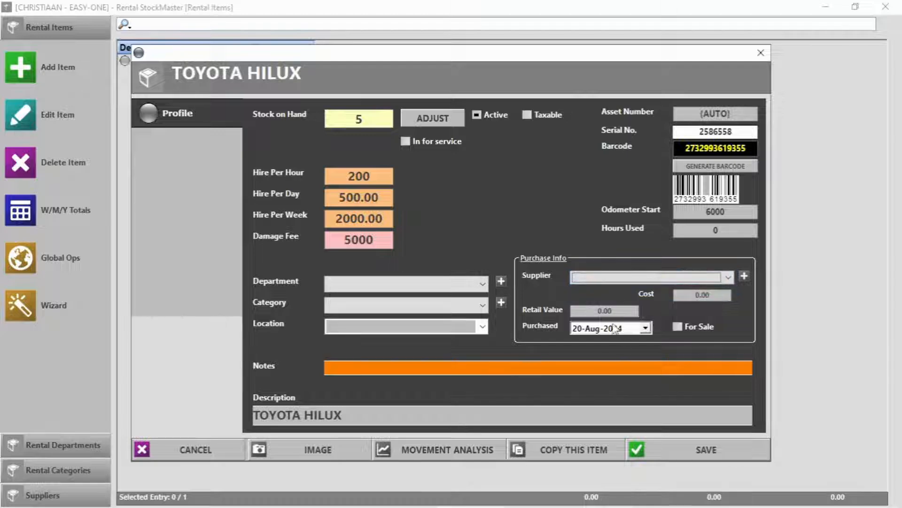
# Move 300000 into the cost field and set the retail value to 3200000
pyautogui.click(605, 311)
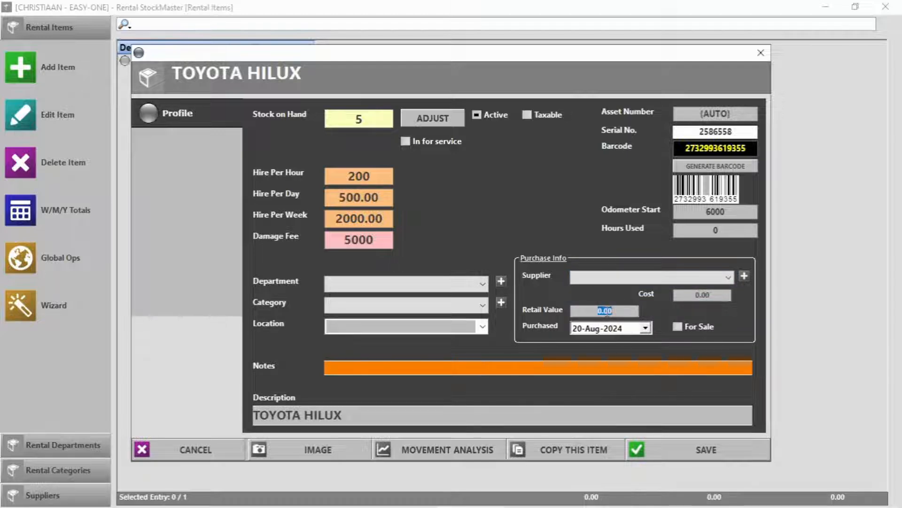
pyautogui.write('300000')
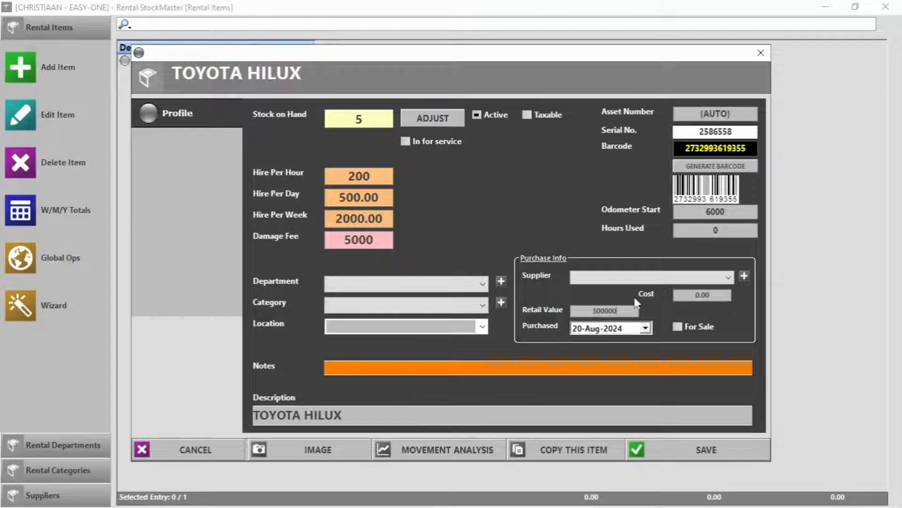
pyautogui.doubleClick(611, 310)
pyautogui.hotkey('ctrl', 'c')
pyautogui.press('BackSpace')
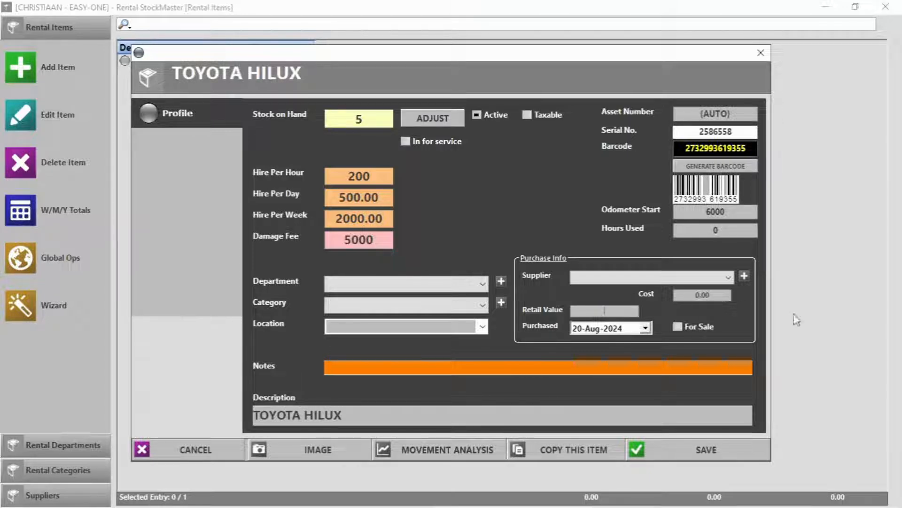
pyautogui.click(724, 294)
pyautogui.hotkey('ctrl', 'v')
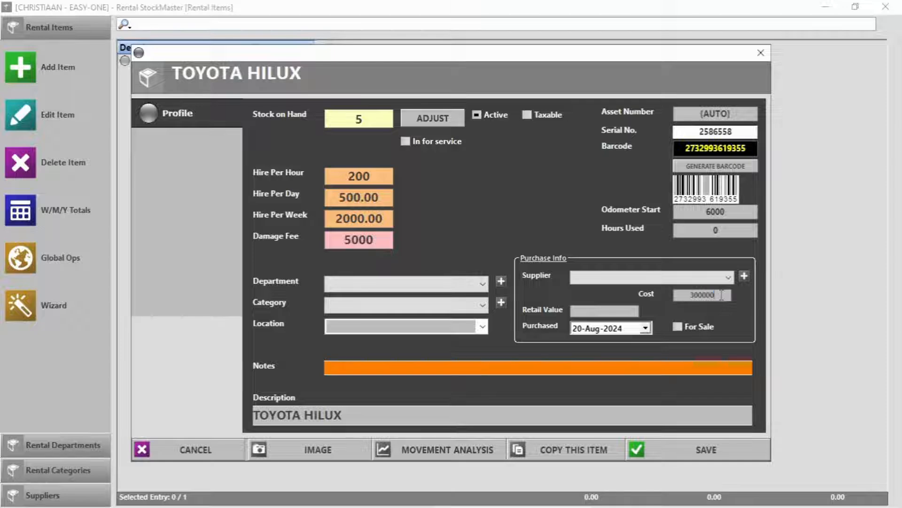
pyautogui.click(630, 310)
pyautogui.write('3200')
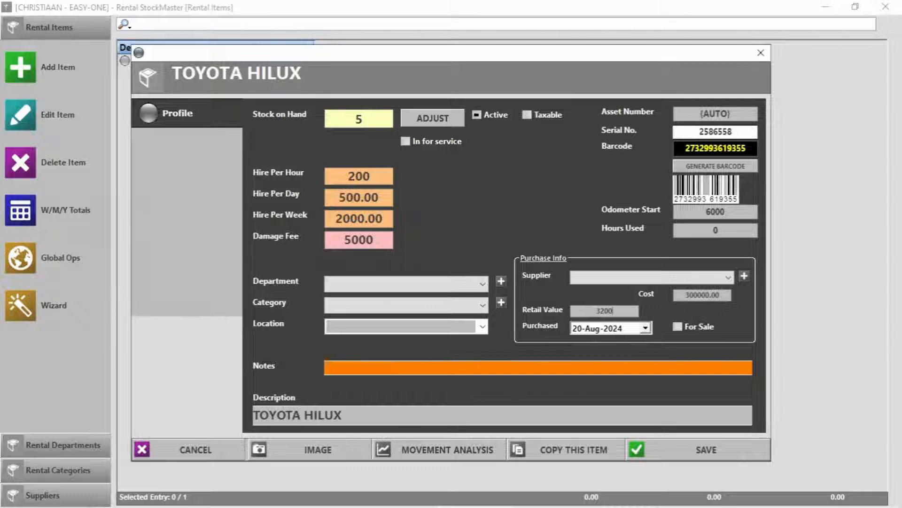
pyautogui.write('000')
# Mark the Hilux not for sale, set purchase date 01-Jul-2024, and save, confirming Cost Ex VAT
pyautogui.click(710, 328)
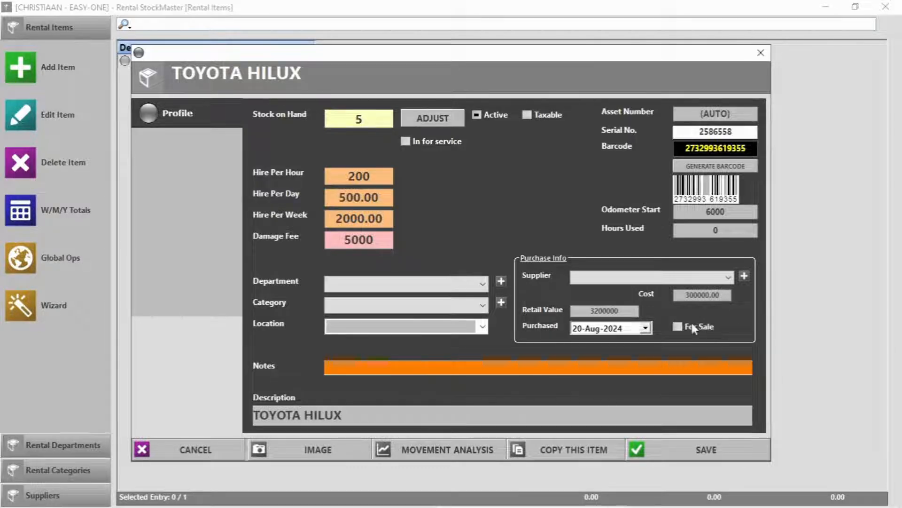
pyautogui.click(647, 328)
pyautogui.click(582, 344)
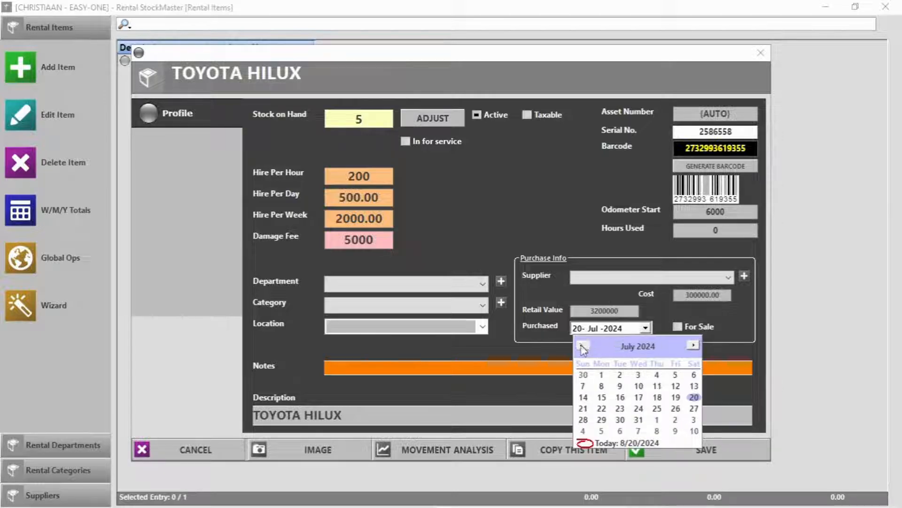
pyautogui.click(600, 374)
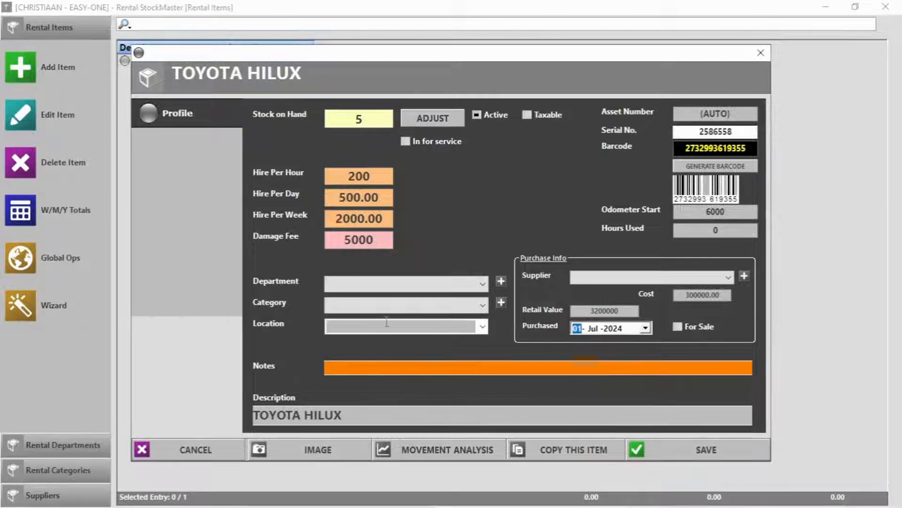
pyautogui.click(681, 450)
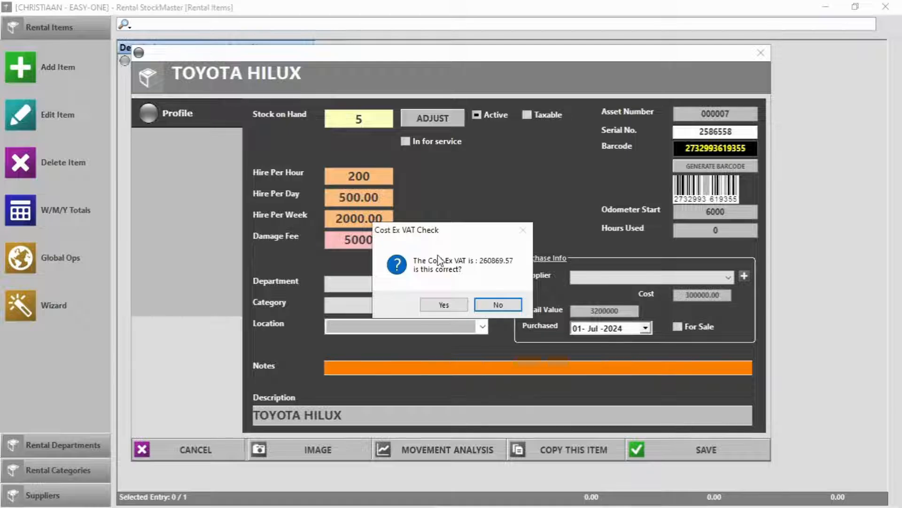
pyautogui.click(444, 305)
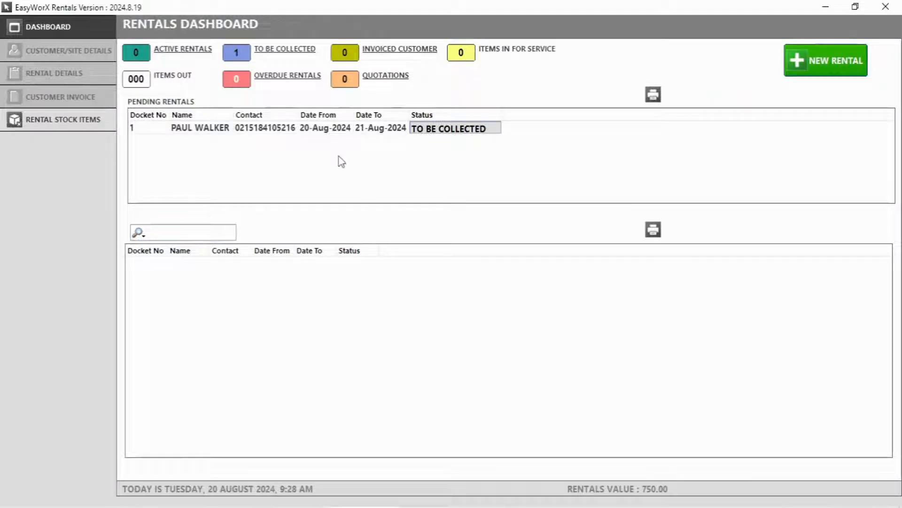
# Start a new rental and select the existing customer from the name lookup
pyautogui.click(807, 70)
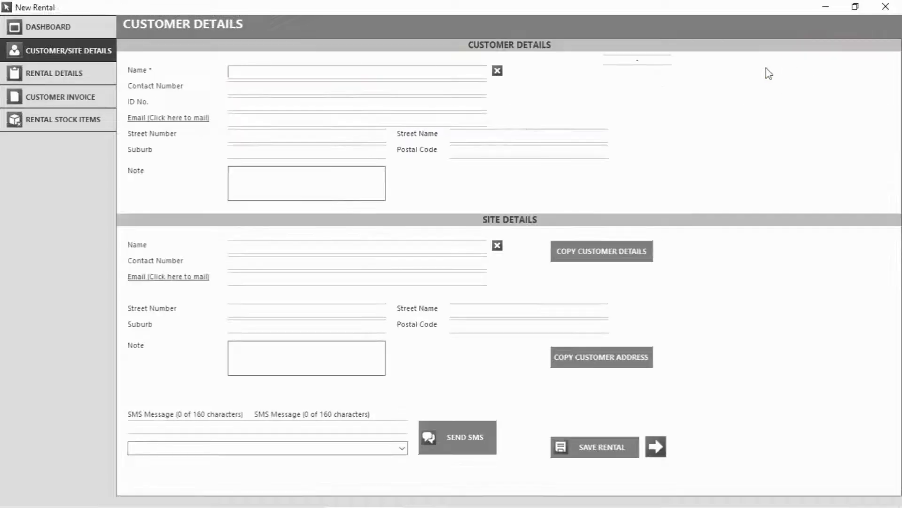
pyautogui.click(245, 68)
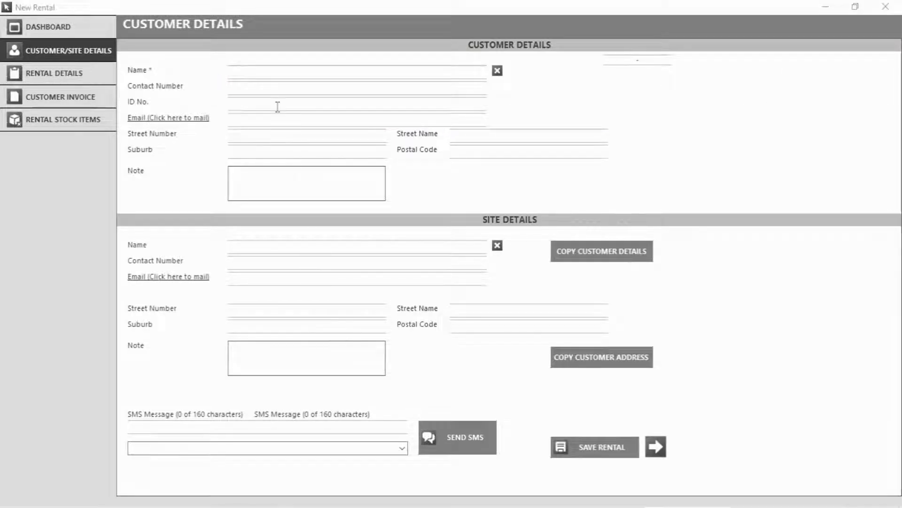
pyautogui.click(256, 68)
pyautogui.write('P')
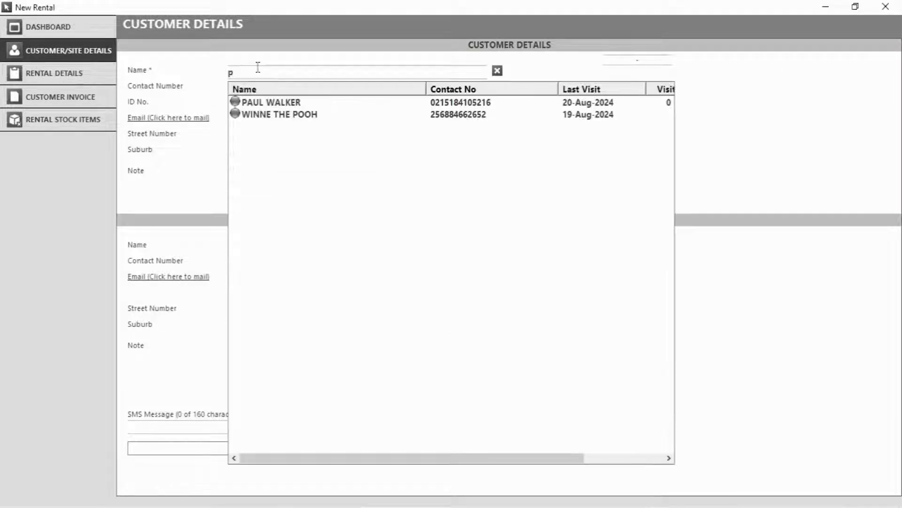
pyautogui.click(283, 102)
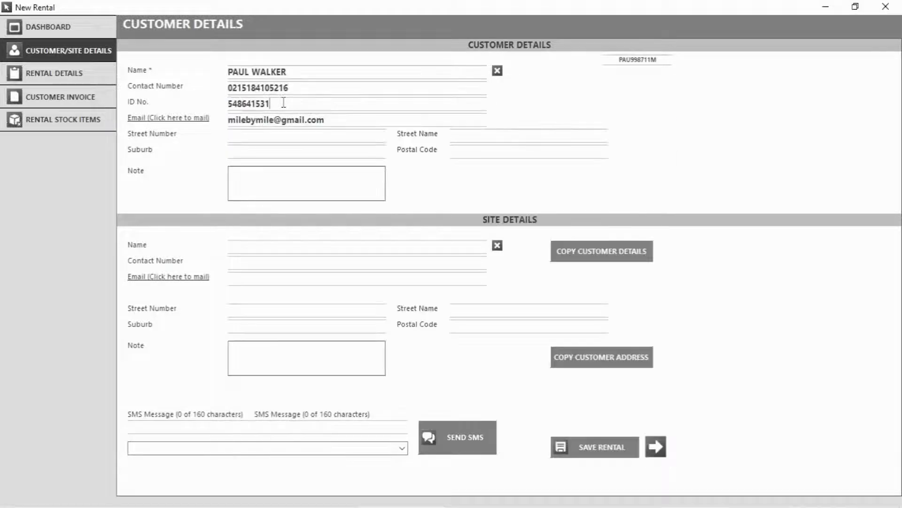
# Discard an unwanted draft e-mail to the customer and copy the customer details to the site
pyautogui.click(174, 120)
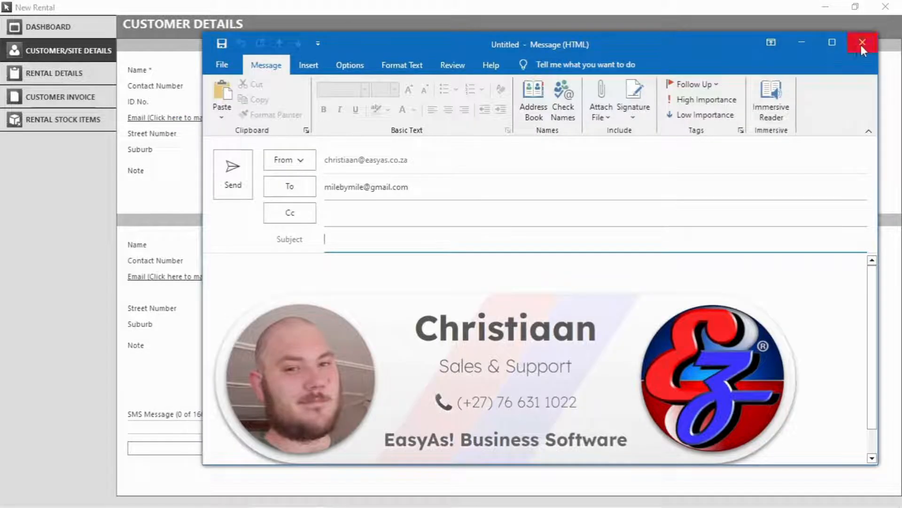
pyautogui.click(863, 43)
pyautogui.click(458, 297)
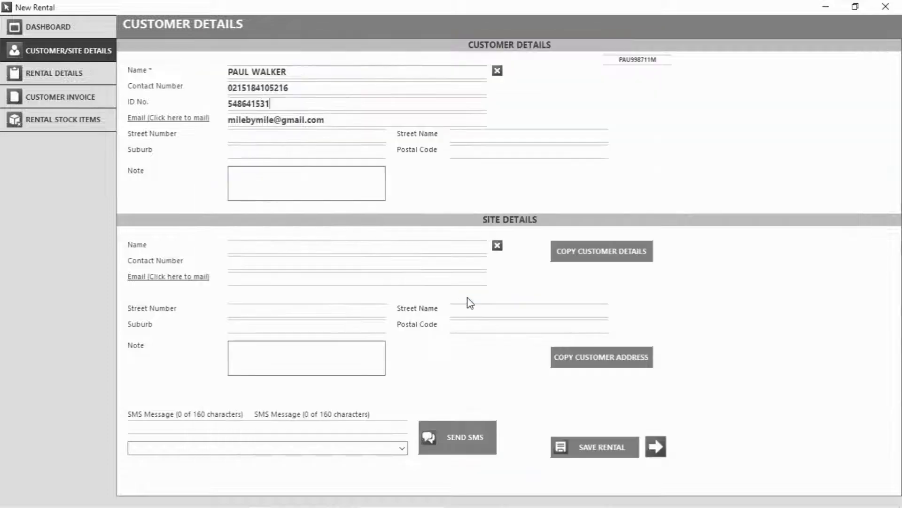
pyautogui.click(621, 249)
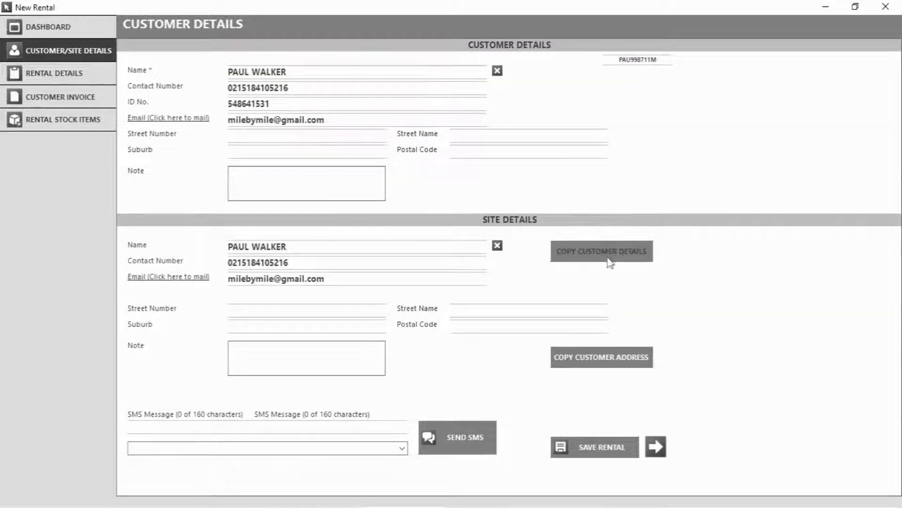
# Fill in the customer's street number and postal code, copy the address to the site, and save
pyautogui.click(266, 138)
pyautogui.write('25a')
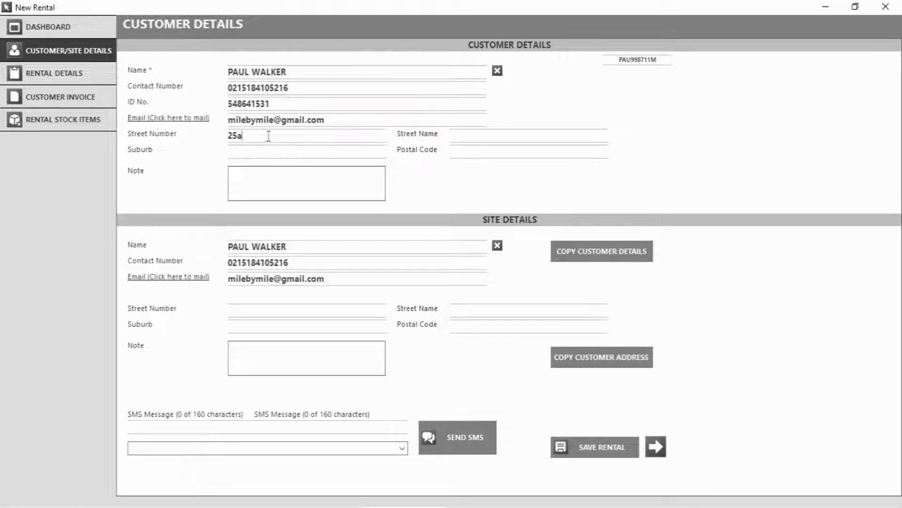
pyautogui.click(479, 147)
pyautogui.write('8')
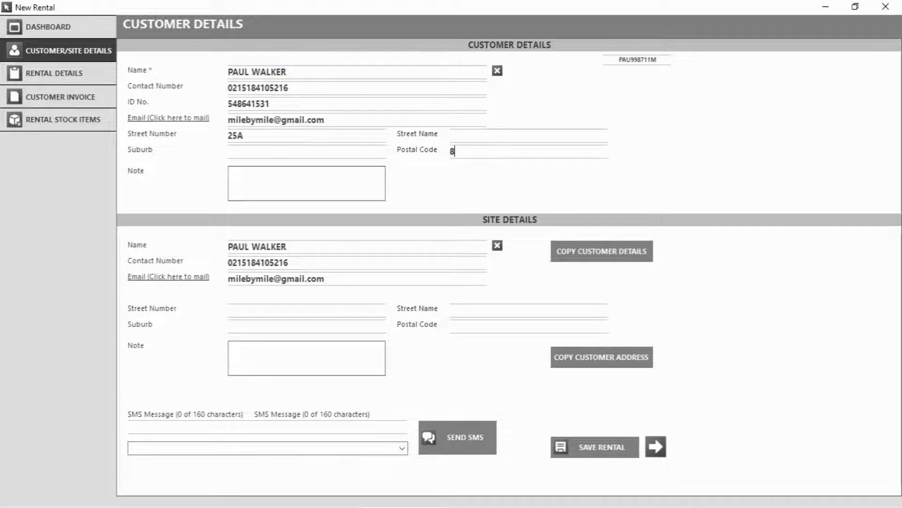
pyautogui.write('870')
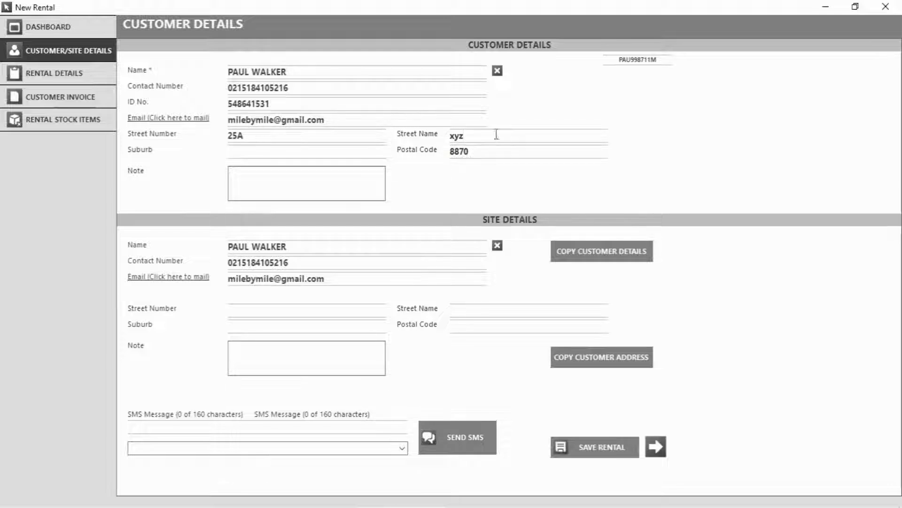
pyautogui.click(315, 154)
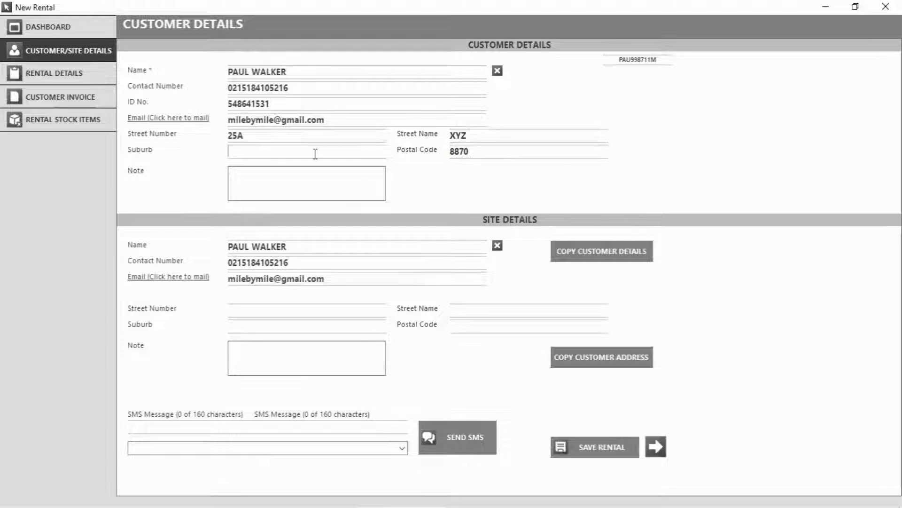
pyautogui.click(577, 361)
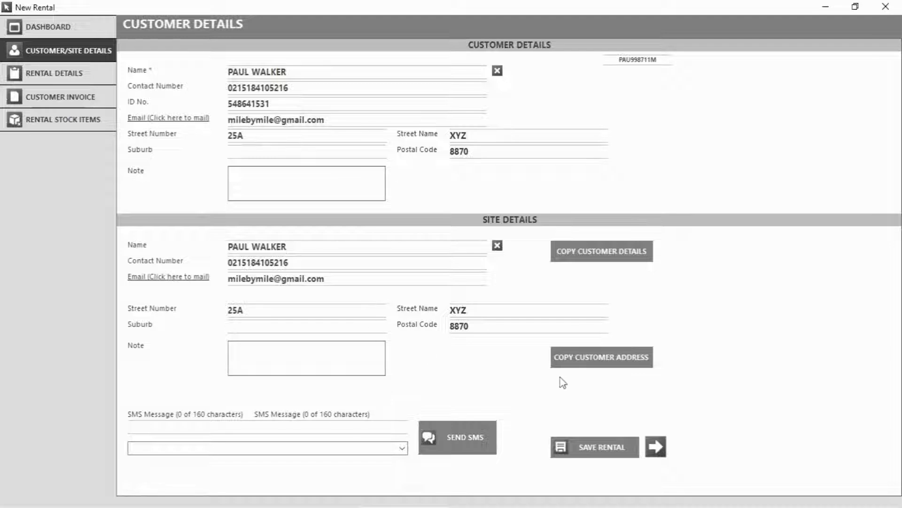
pyautogui.click(603, 456)
# Set the rental to run from 23 August to 26 August 2024, leaving delivery off
pyautogui.click(662, 450)
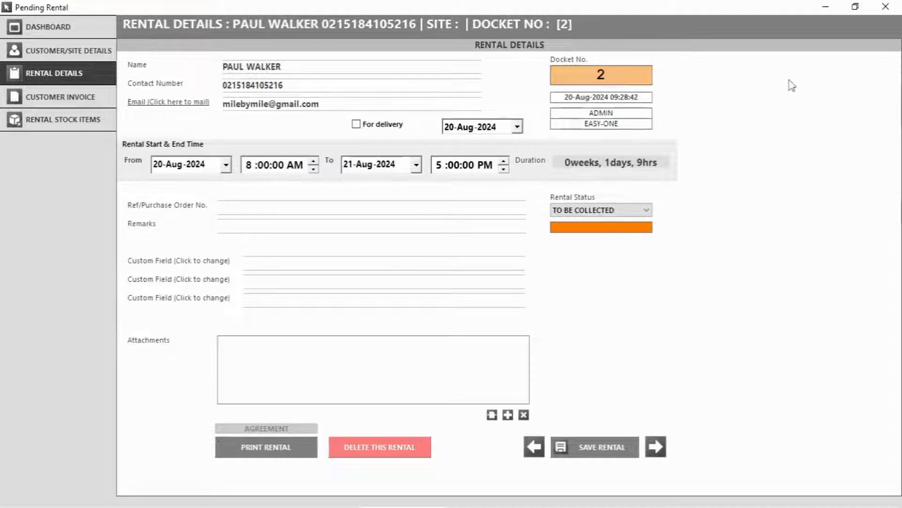
pyautogui.click(375, 126)
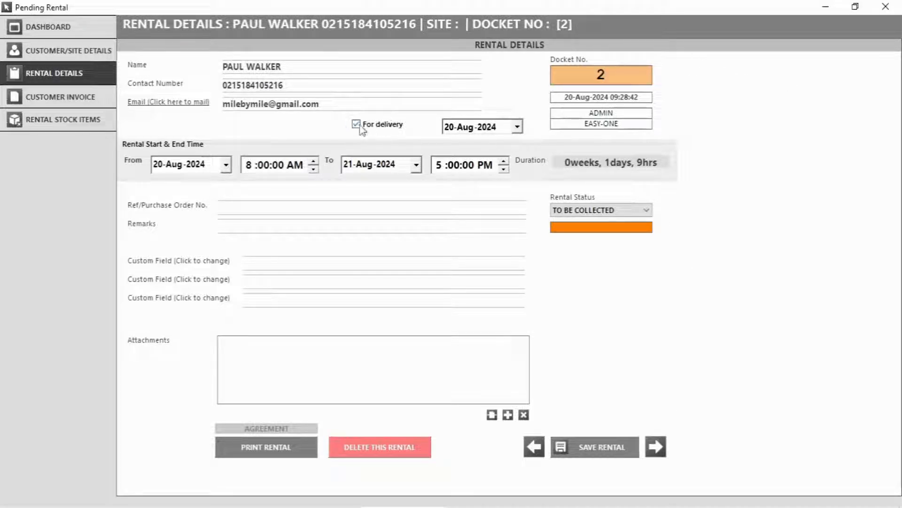
pyautogui.click(356, 124)
pyautogui.click(517, 127)
pyautogui.click(524, 131)
pyautogui.click(226, 164)
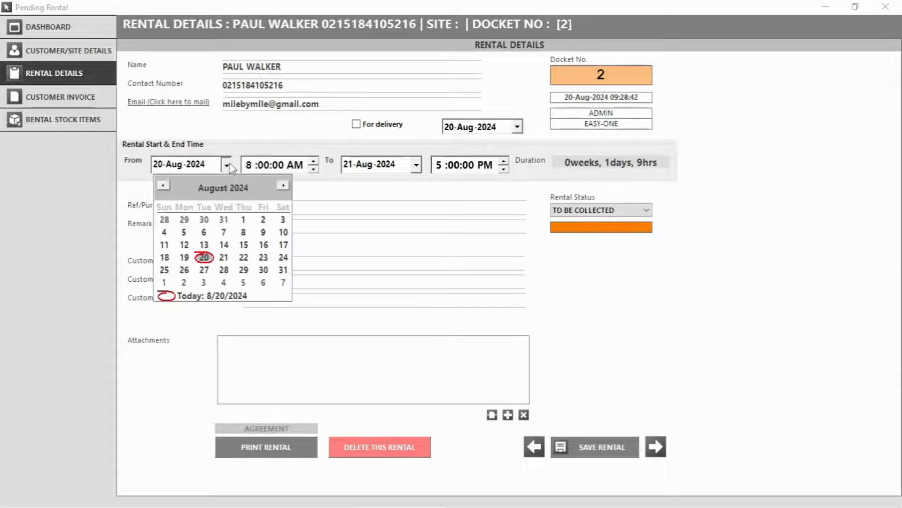
pyautogui.click(263, 261)
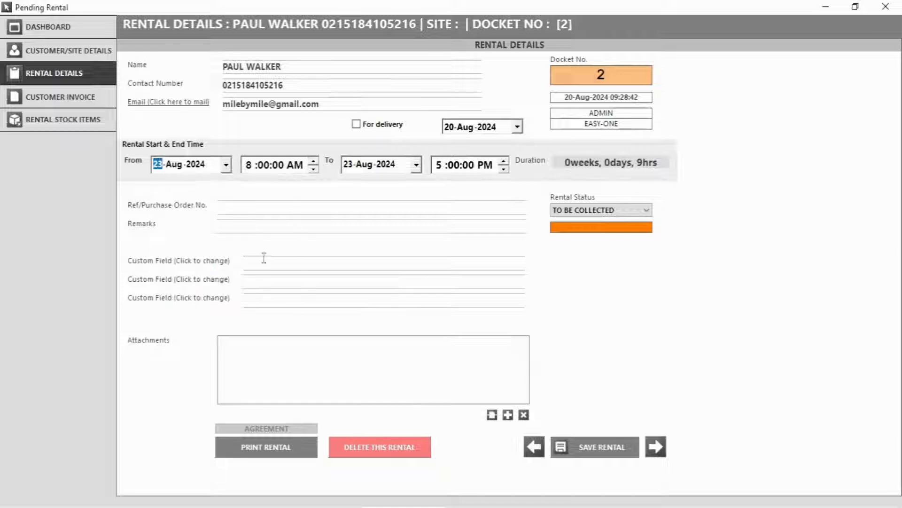
pyautogui.click(416, 166)
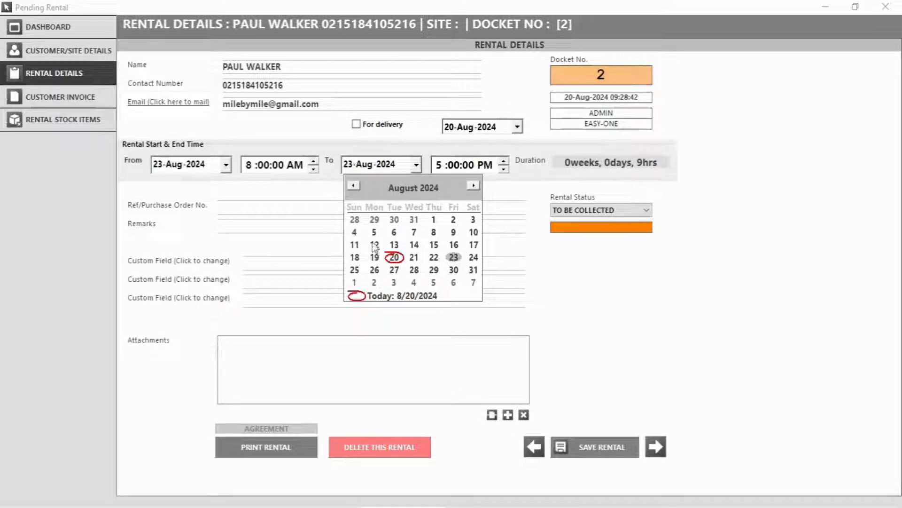
pyautogui.click(374, 269)
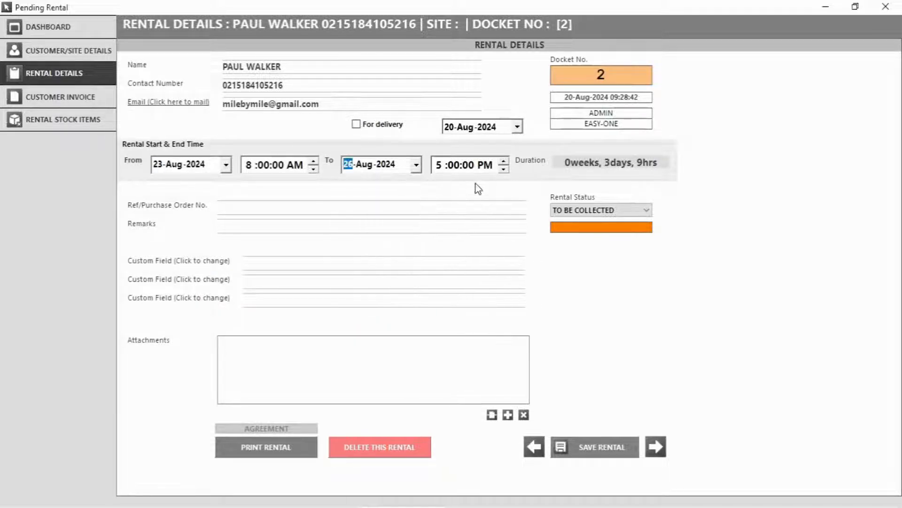
pyautogui.click(472, 171)
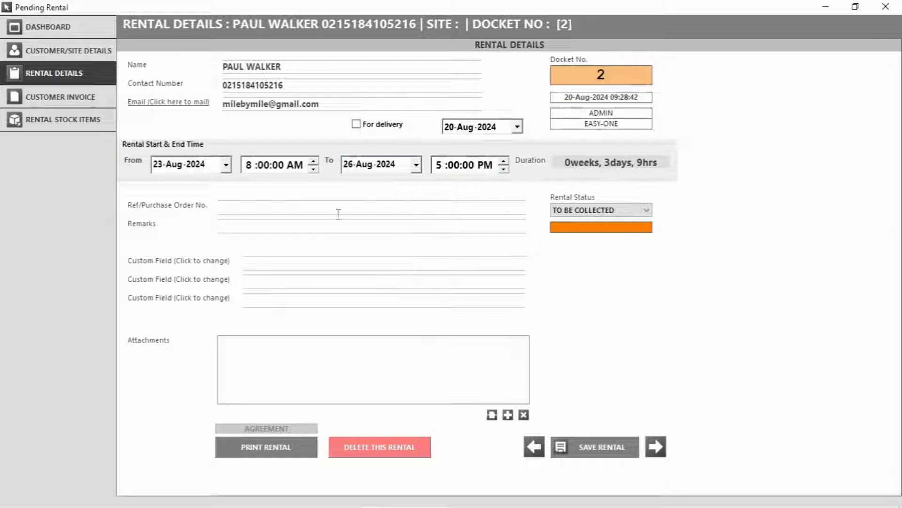
# Rename the custom labels to 'These can', 'be' and 'changed', keep TO BE COLLECTED, and save
pyautogui.click(635, 211)
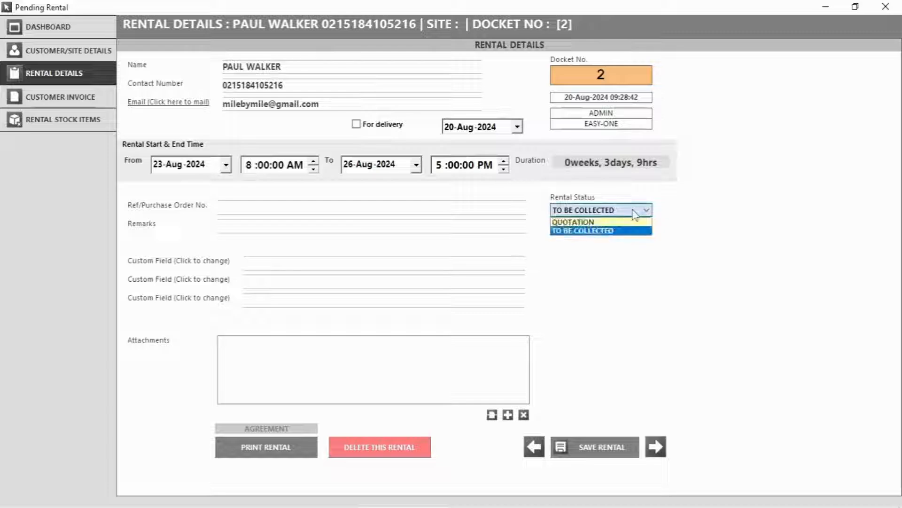
pyautogui.click(636, 214)
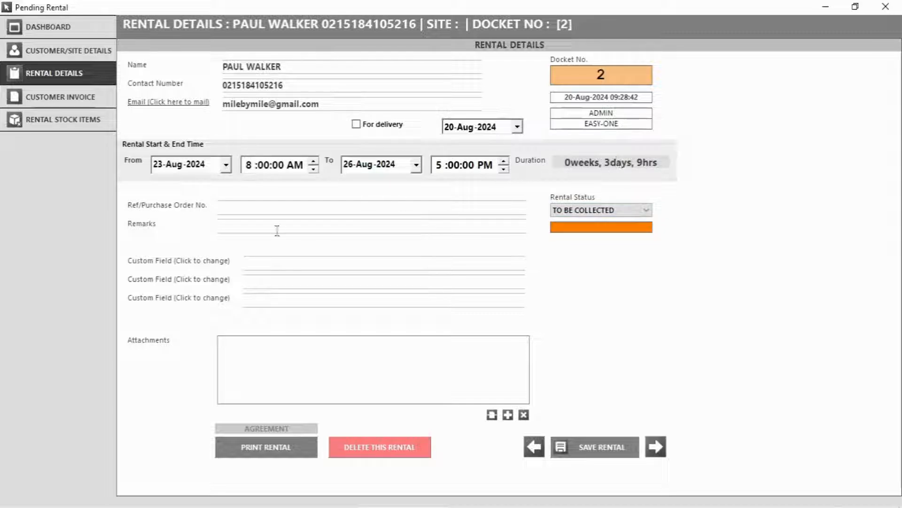
pyautogui.click(147, 262)
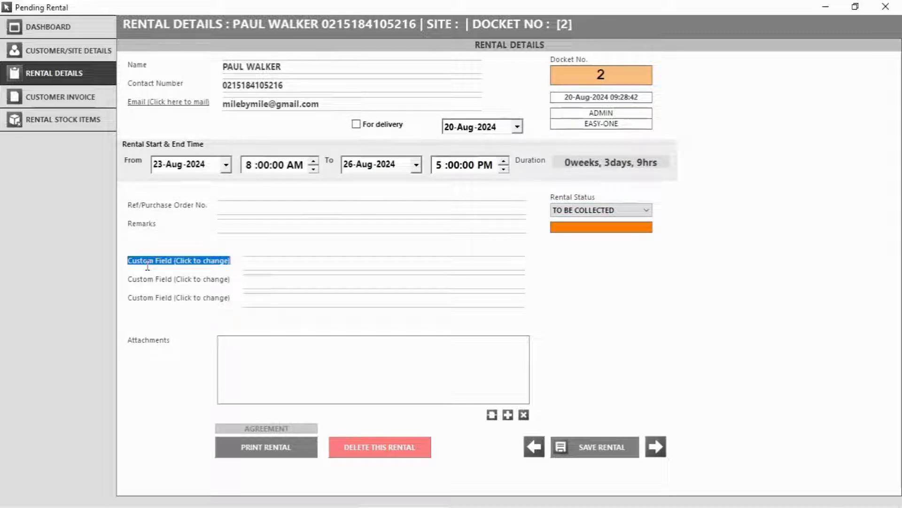
pyautogui.write('T')
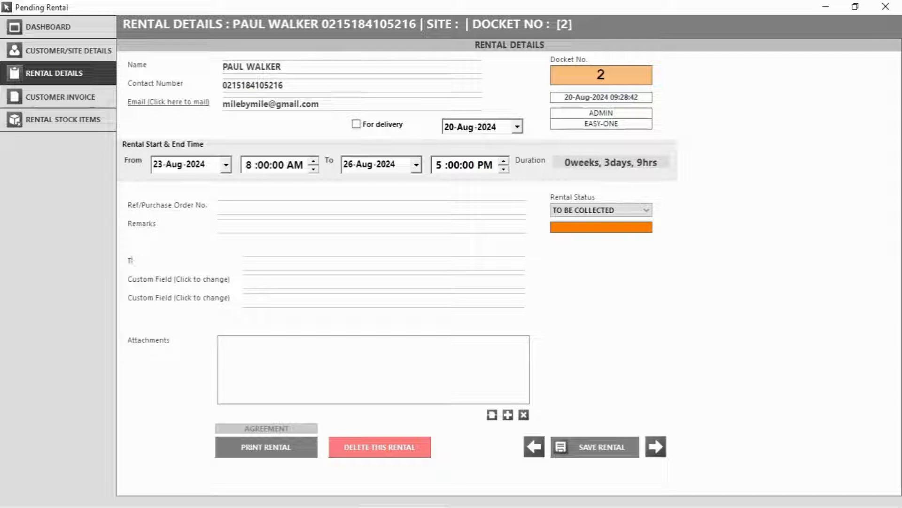
pyautogui.write('Hese')
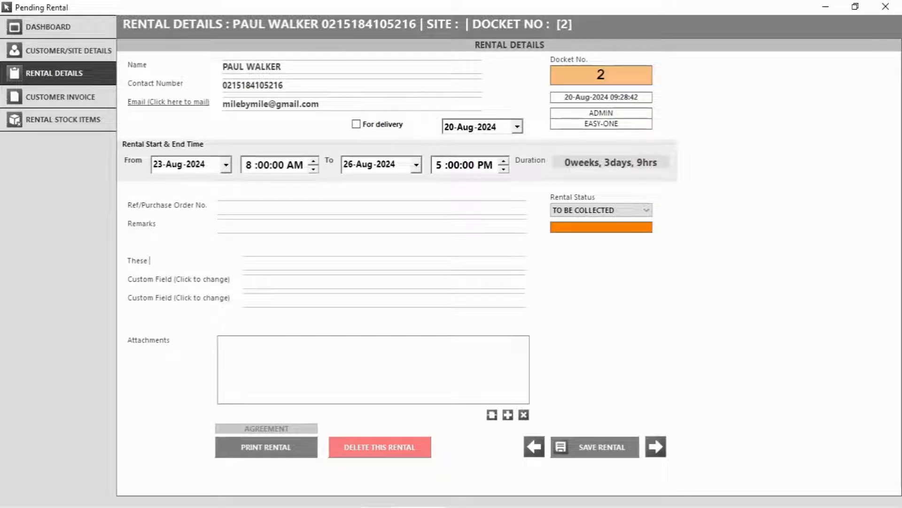
pyautogui.write(' can')
pyautogui.click(162, 279)
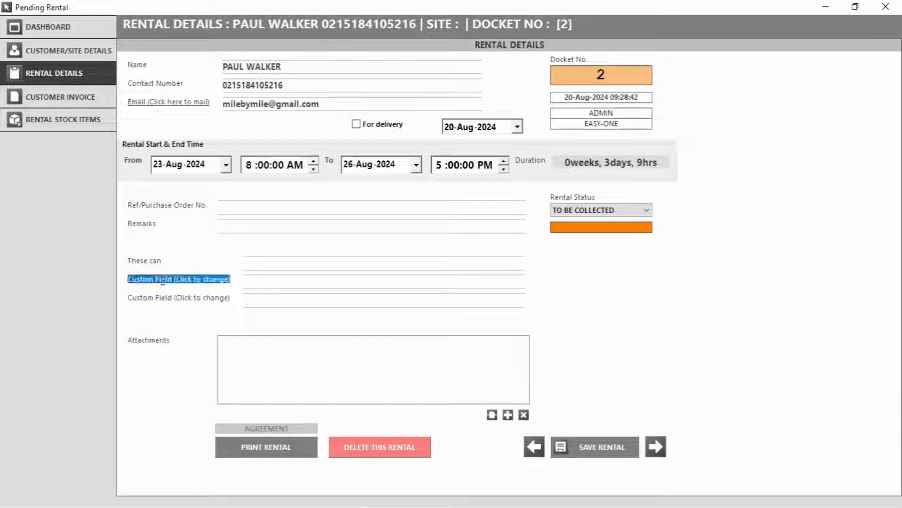
pyautogui.write('be')
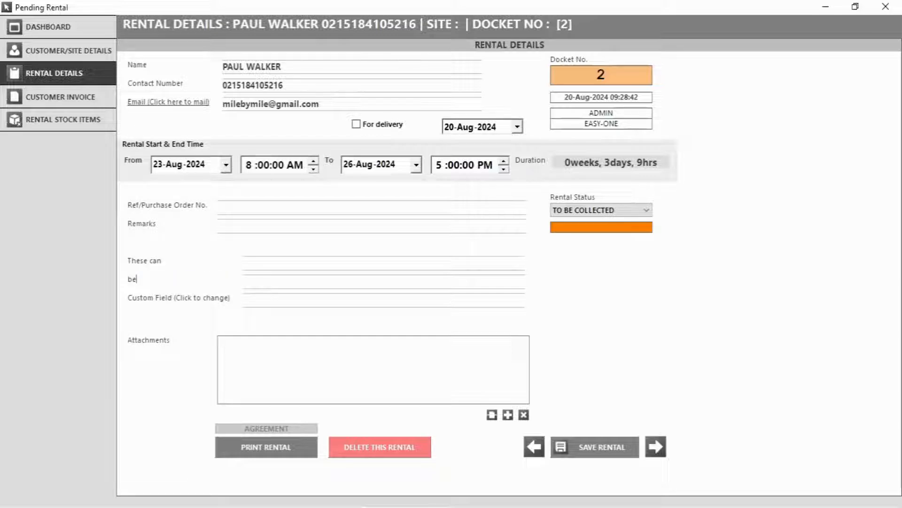
pyautogui.click(195, 296)
pyautogui.write('changed')
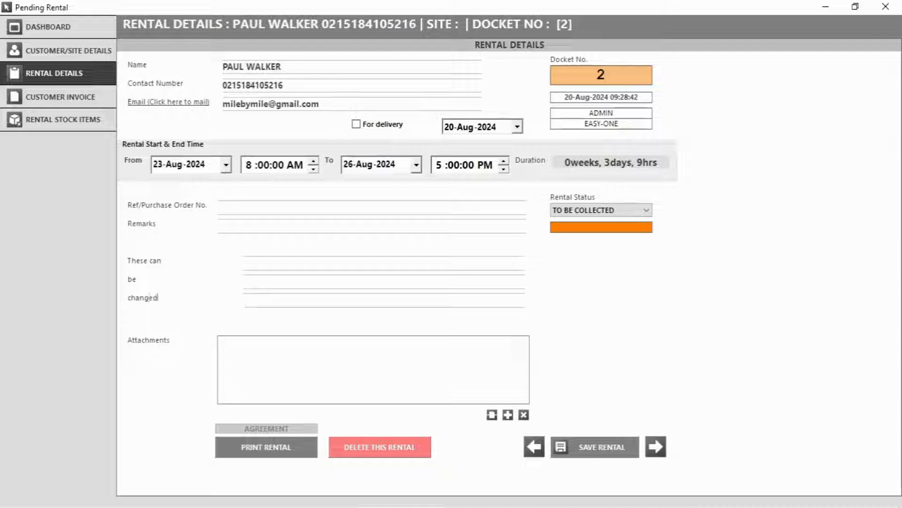
pyautogui.click(612, 210)
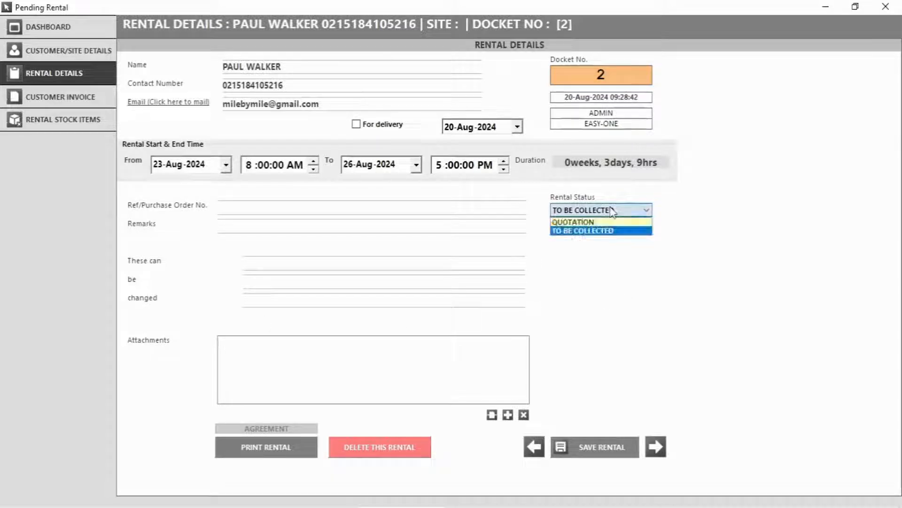
pyautogui.click(589, 230)
pyautogui.click(590, 441)
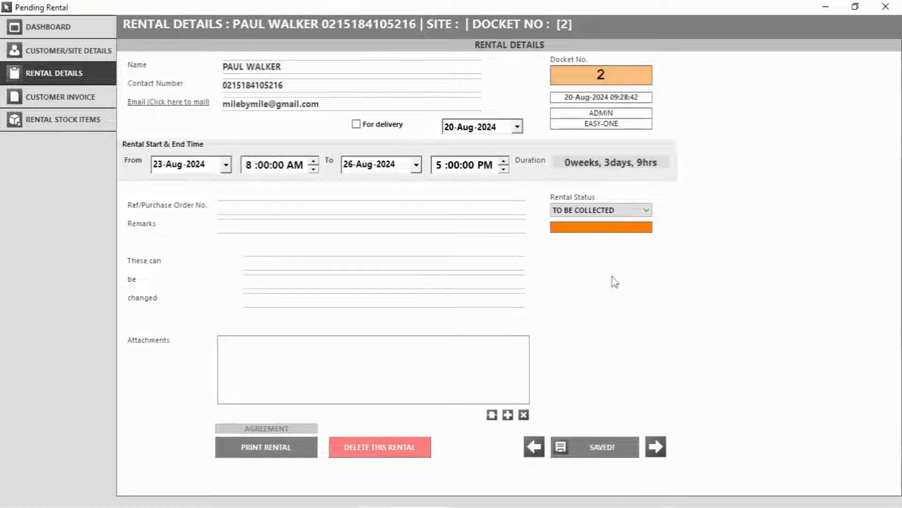
# Add 2 TOYOTA ETIOS XS 2014 cars at the daily rate only, totalling 1800.00
pyautogui.click(661, 455)
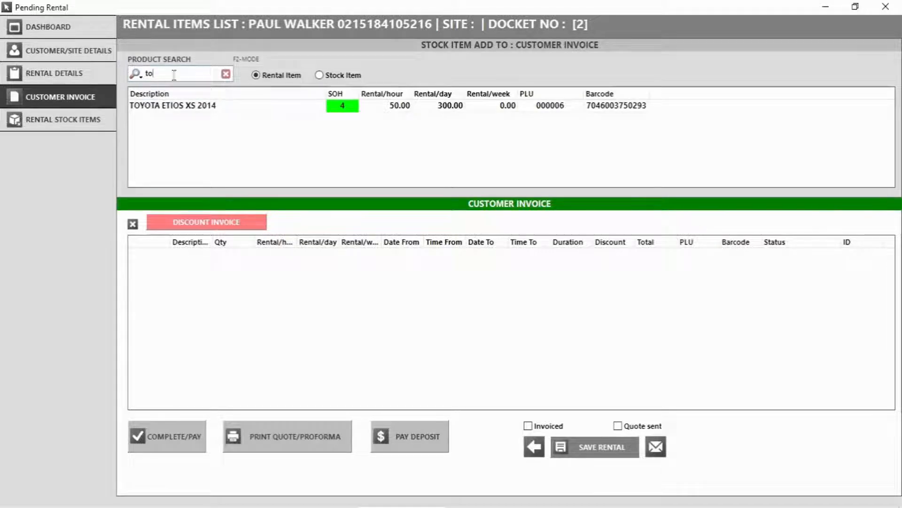
pyautogui.doubleClick(251, 112)
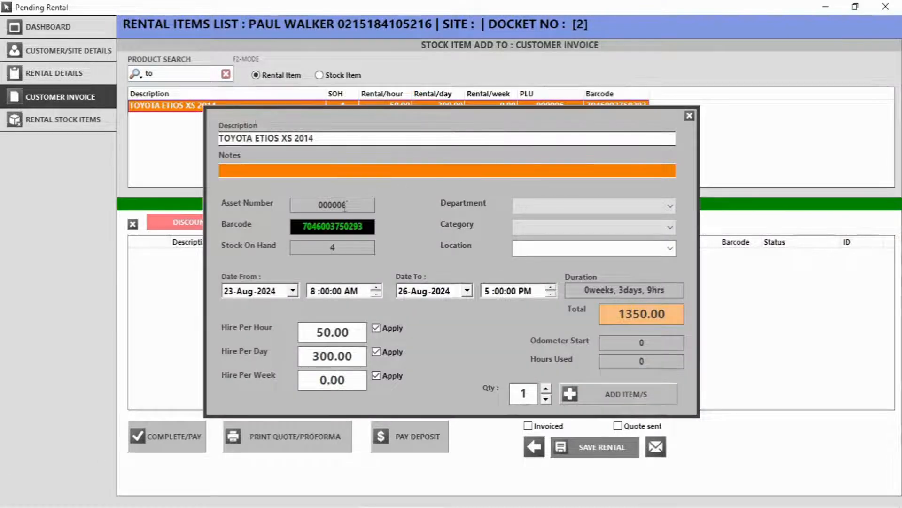
pyautogui.click(546, 388)
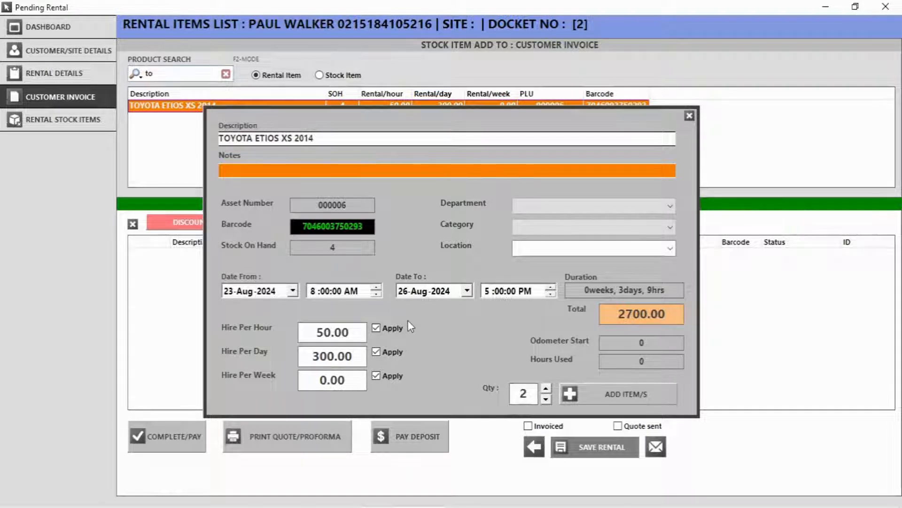
pyautogui.click(376, 375)
pyautogui.click(376, 328)
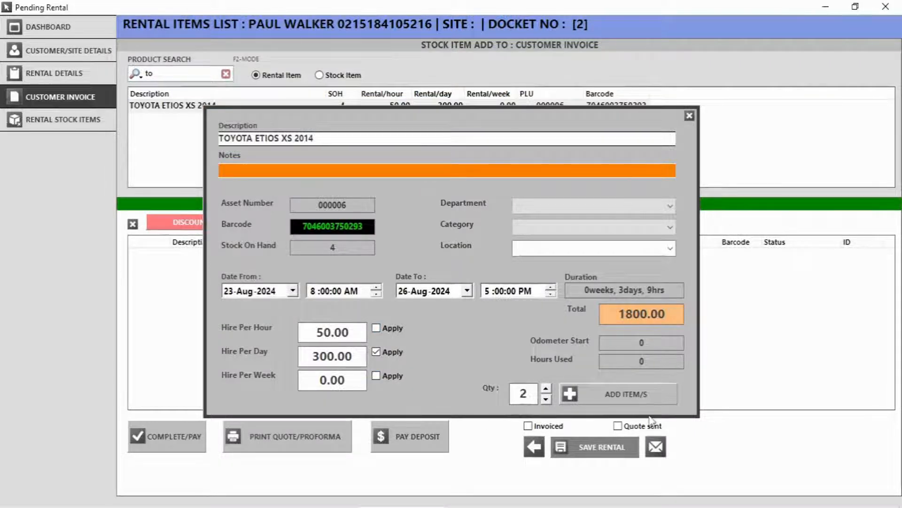
pyautogui.click(621, 394)
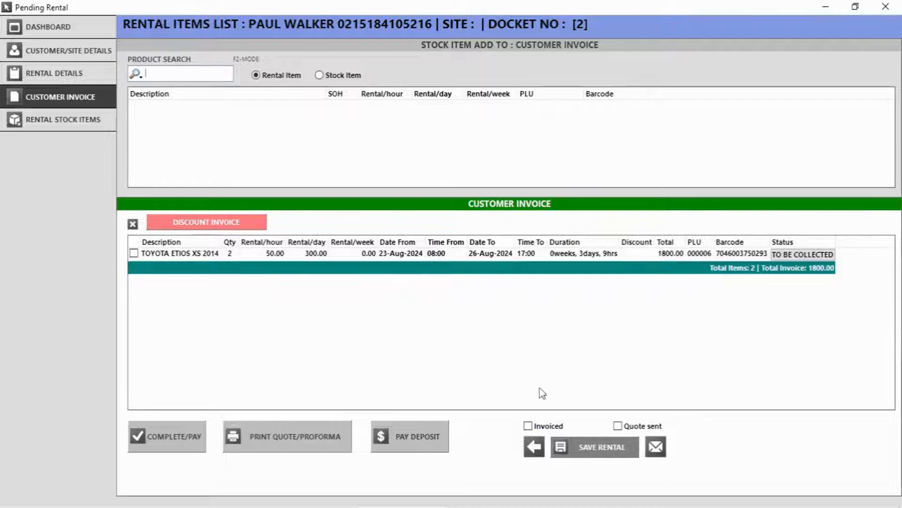
# Complete the rental, accept the 1800.00 payment, and choose to process a jobcard
pyautogui.click(179, 441)
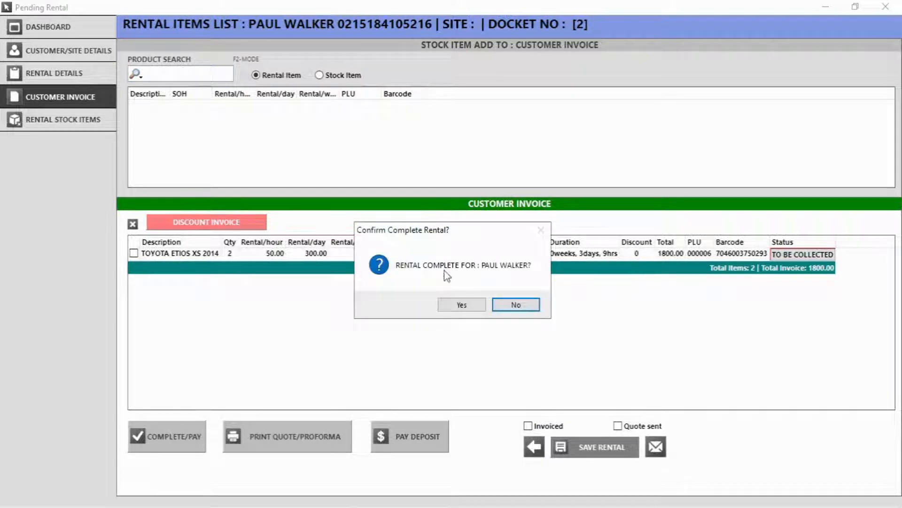
pyautogui.click(461, 305)
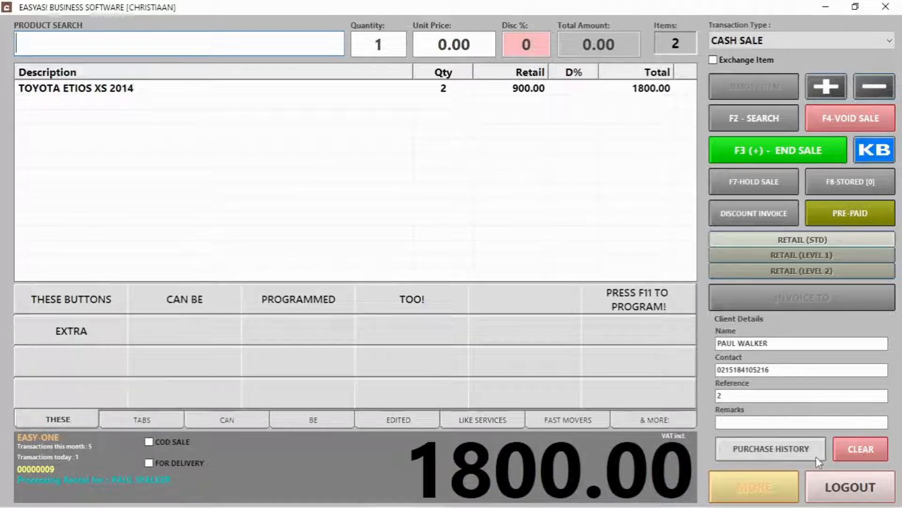
pyautogui.press('F3')
pyautogui.click(534, 441)
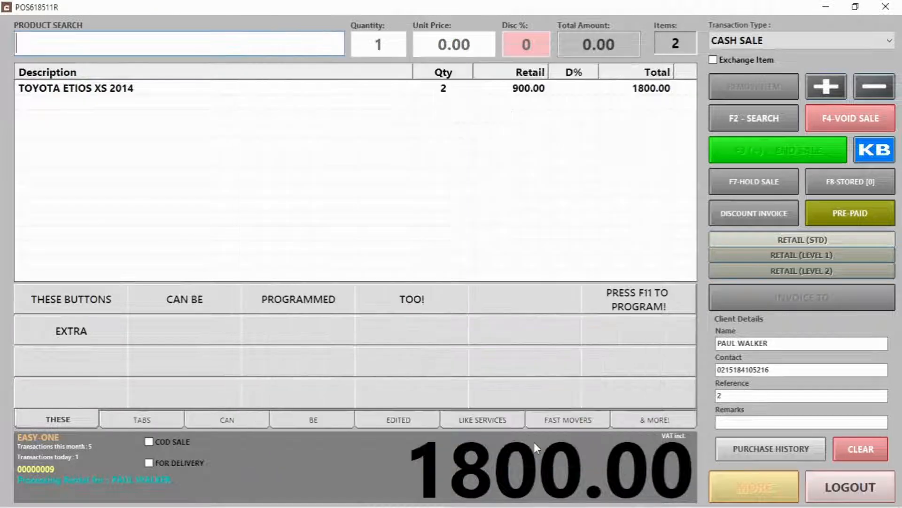
pyautogui.click(509, 333)
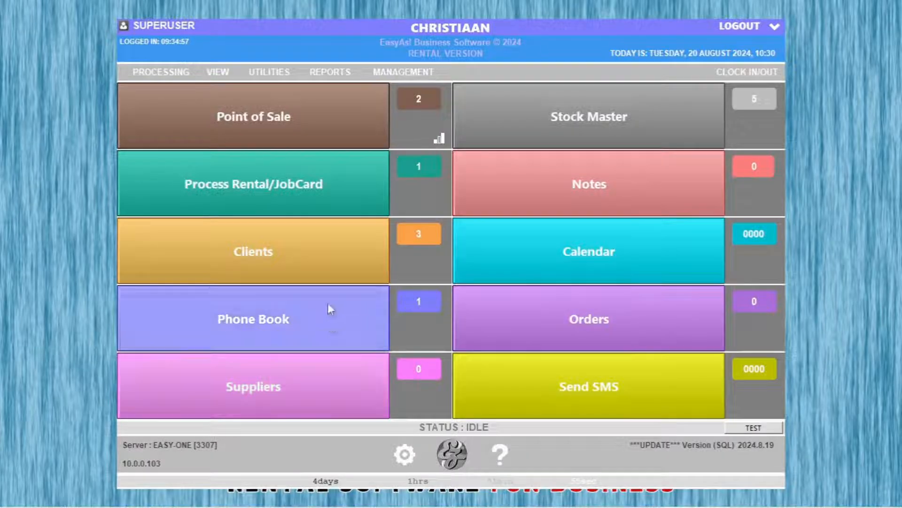
pyautogui.click(257, 189)
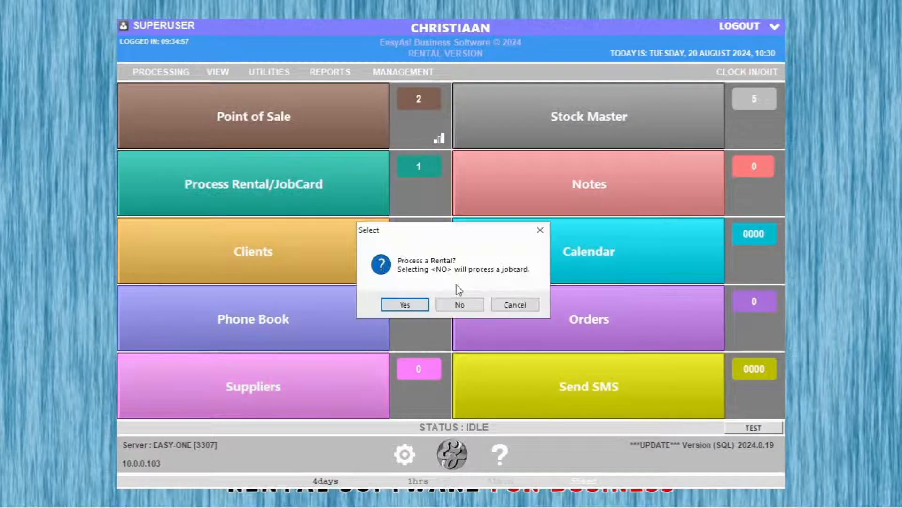
pyautogui.click(459, 306)
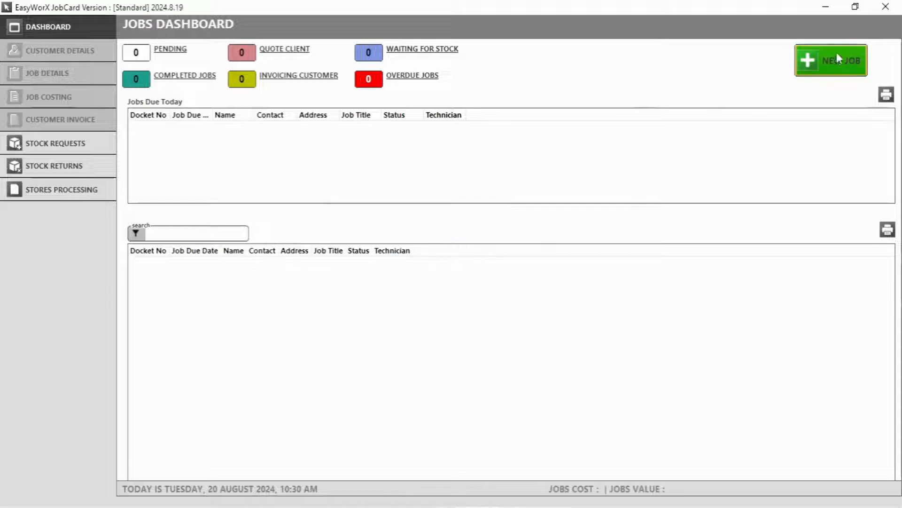
# Start a new job for the existing customer and assign a technician on Job Details
pyautogui.click(837, 56)
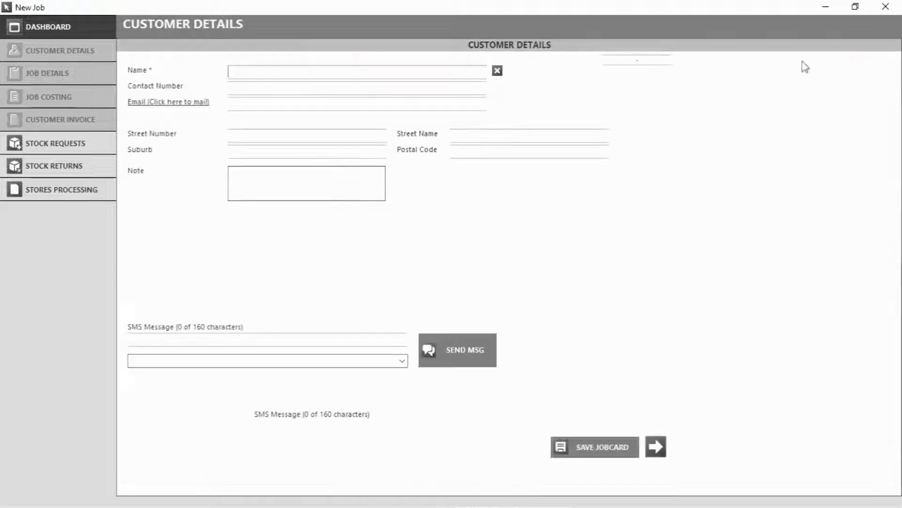
pyautogui.click(267, 76)
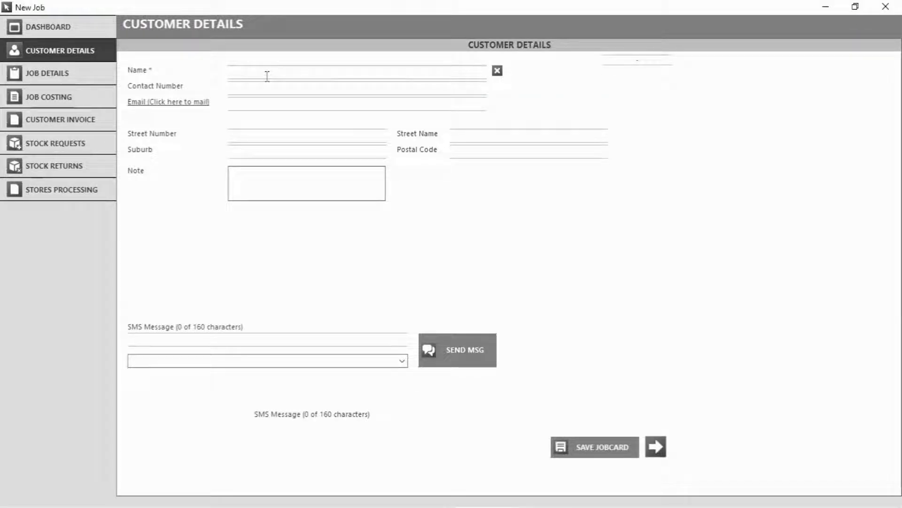
pyautogui.write('W')
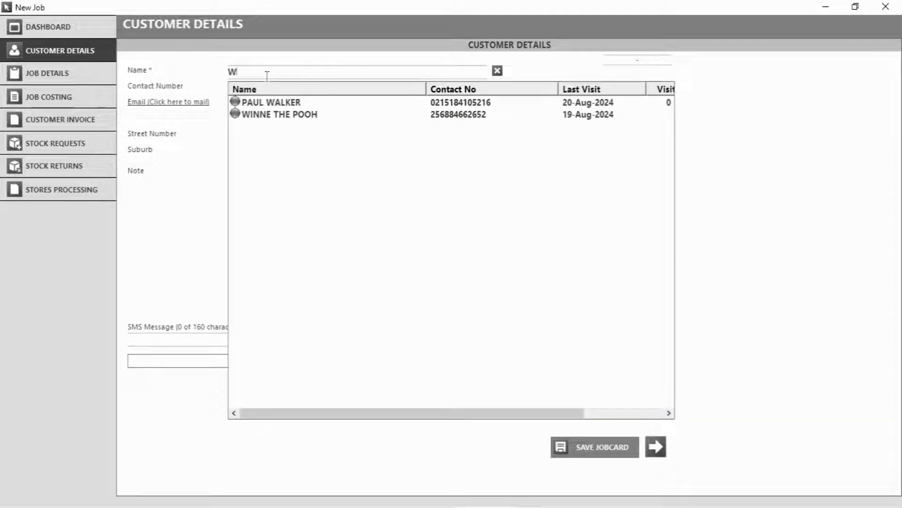
pyautogui.click(294, 116)
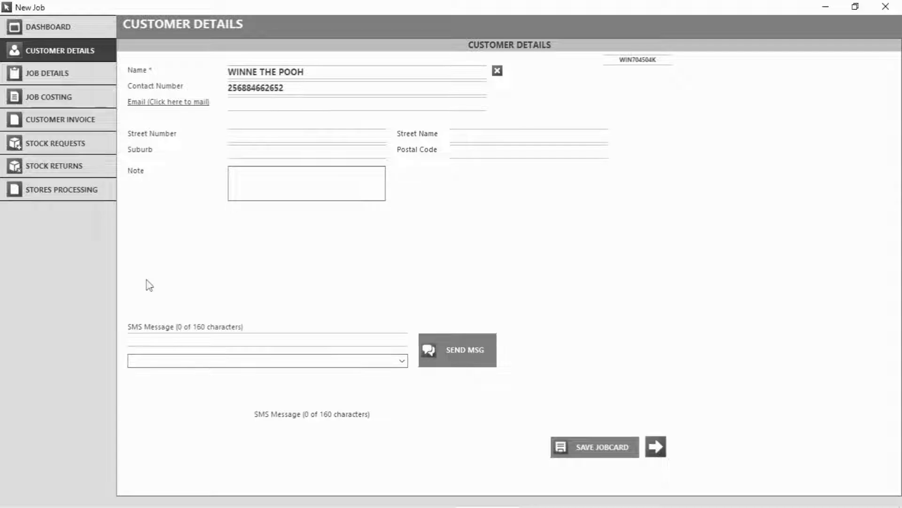
pyautogui.click(77, 73)
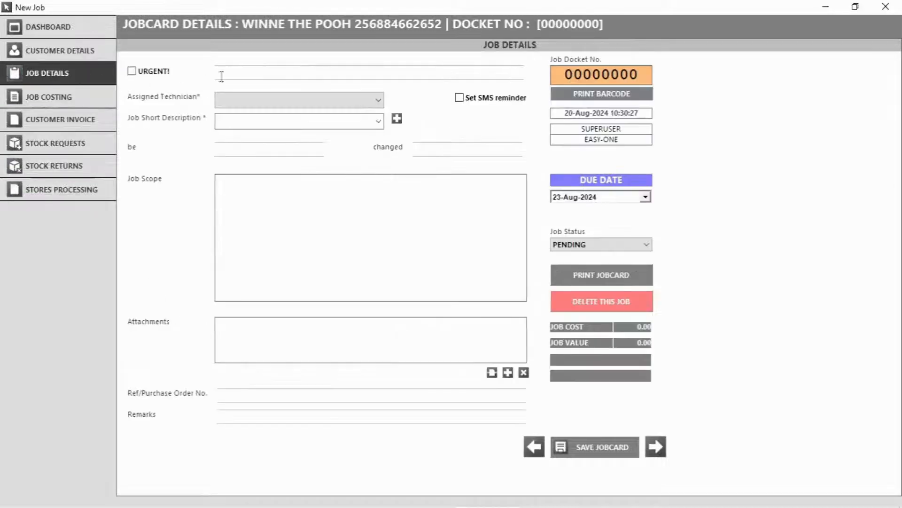
pyautogui.click(301, 103)
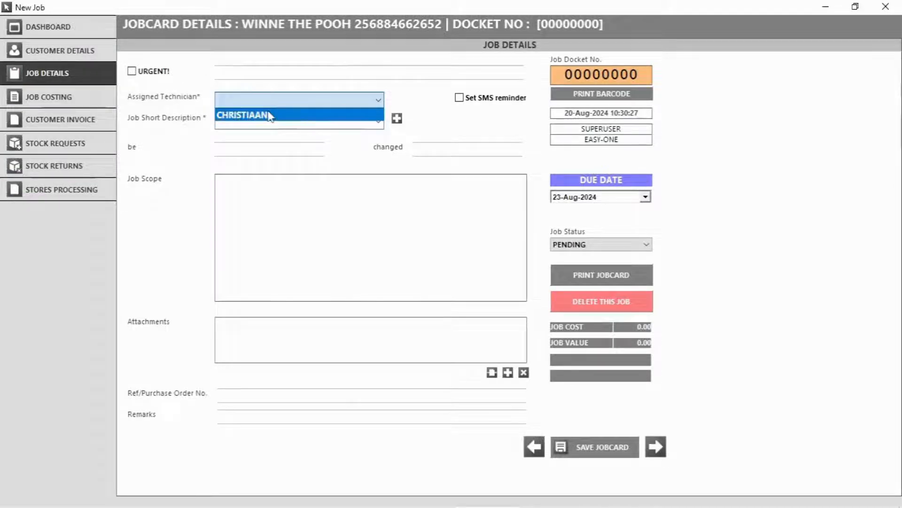
pyautogui.click(270, 115)
# Enter the short description 'Repair Rental Car' and remove 'changed' from the custom label
pyautogui.click(268, 120)
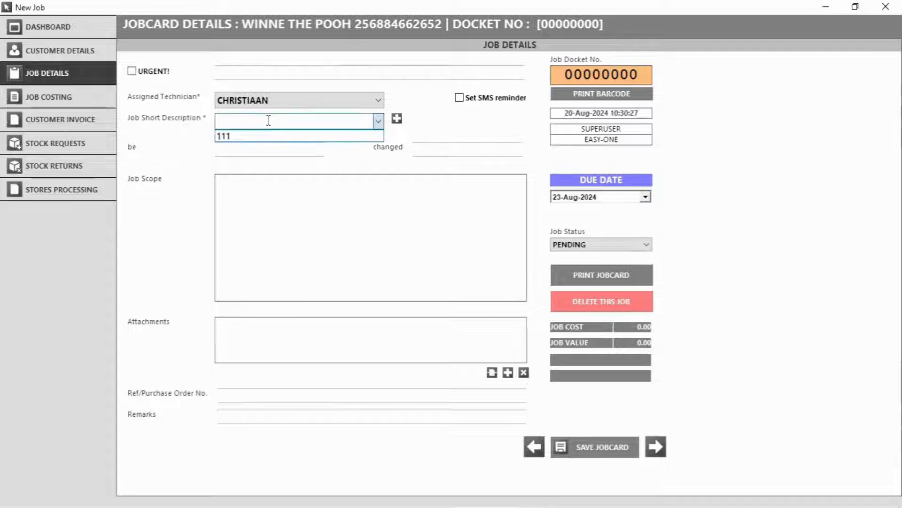
pyautogui.write('Re')
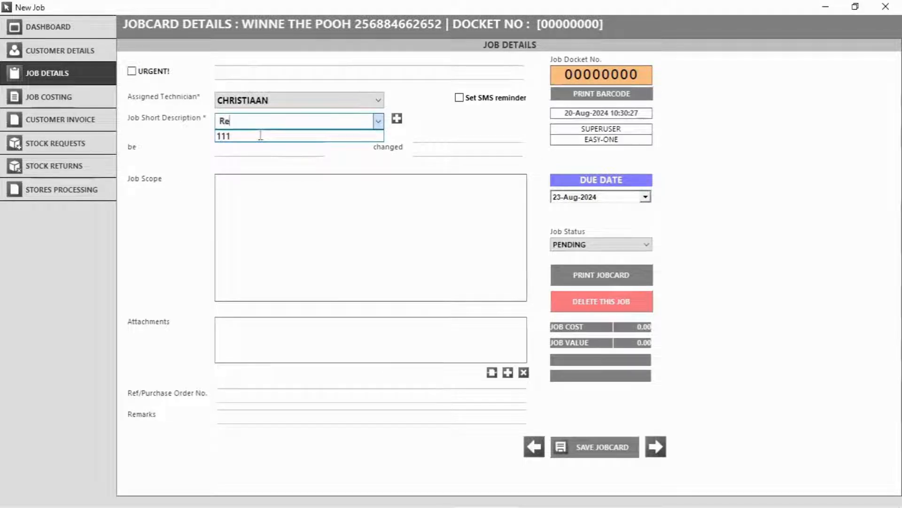
pyautogui.write('pair Rental Car')
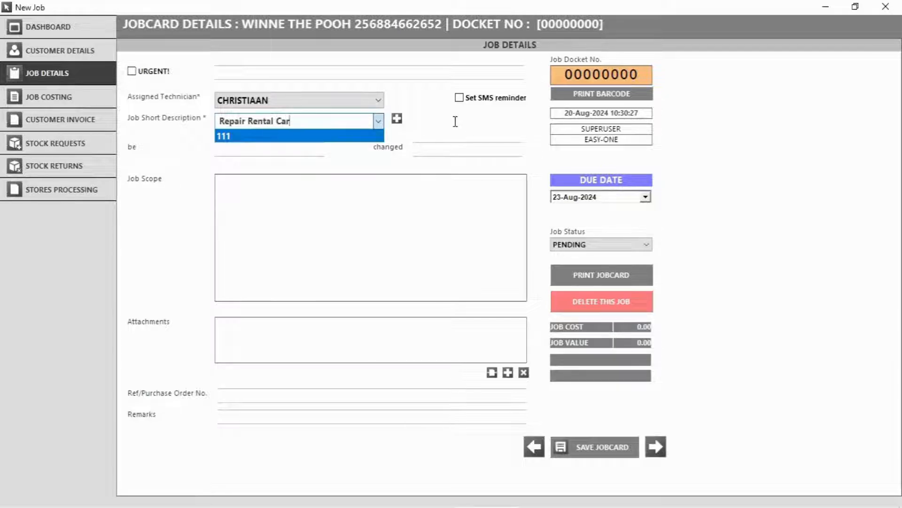
pyautogui.click(456, 122)
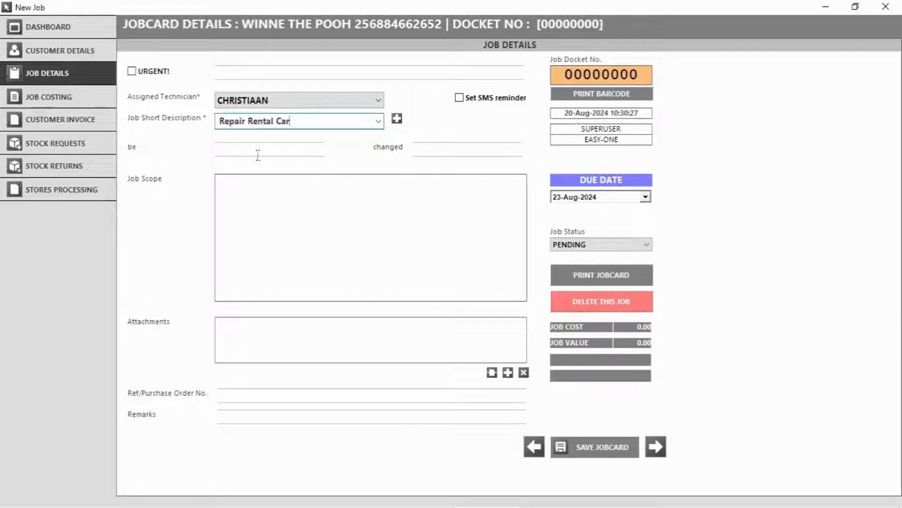
pyautogui.doubleClick(134, 145)
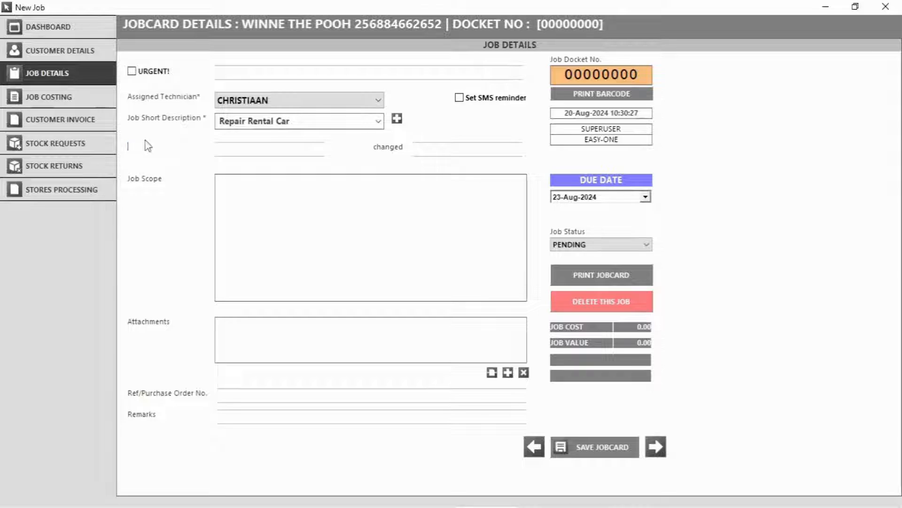
pyautogui.write('...')
pyautogui.doubleClick(394, 148)
pyautogui.press('BackSpace')
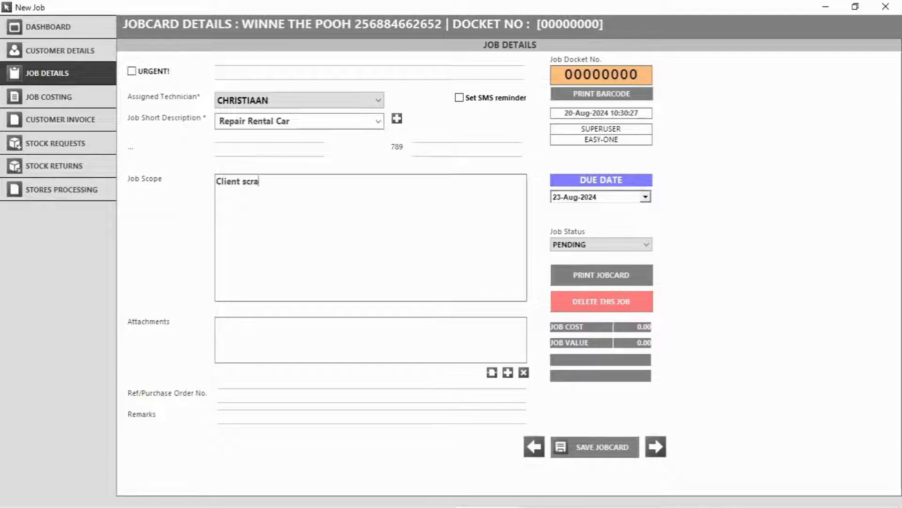
# Finish the job scope 'Client scratched car, buff out scratches.' and save the jobcard with status PENDING
pyautogui.write('hed car, buff out')
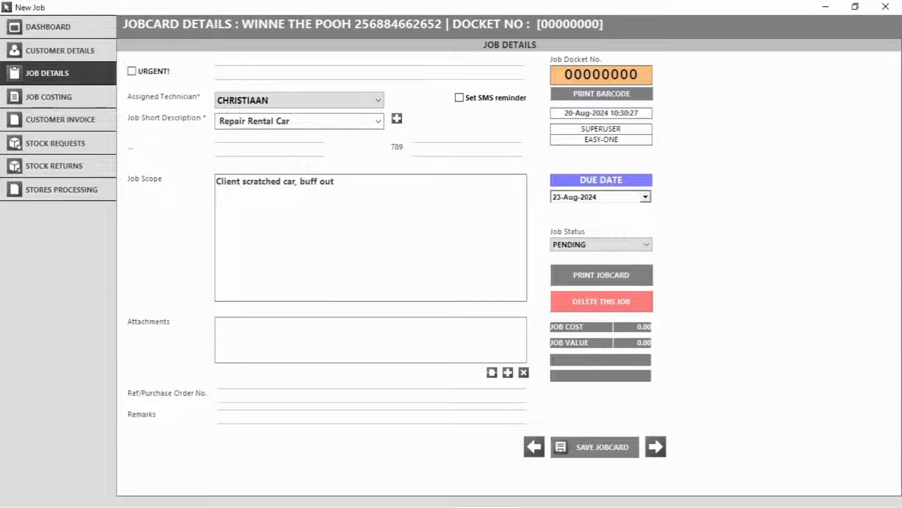
pyautogui.write('scratches.')
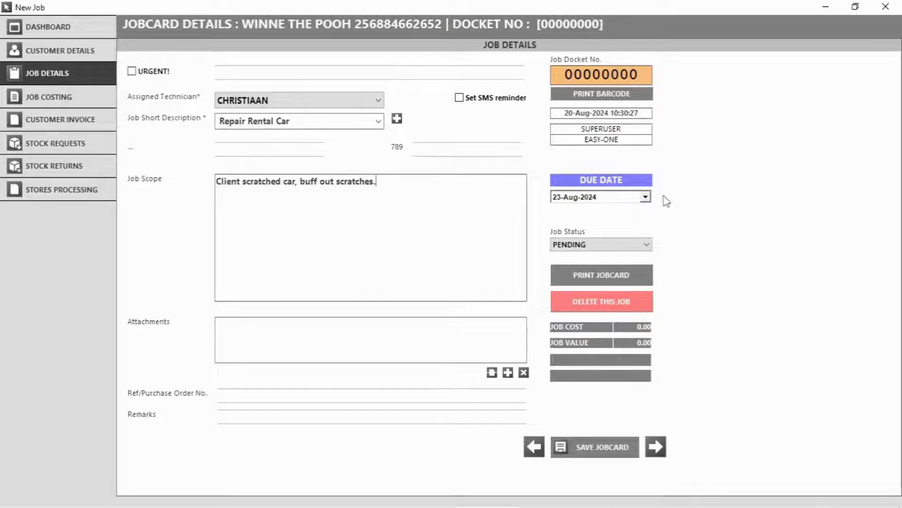
pyautogui.click(646, 197)
pyautogui.click(796, 183)
pyautogui.click(649, 246)
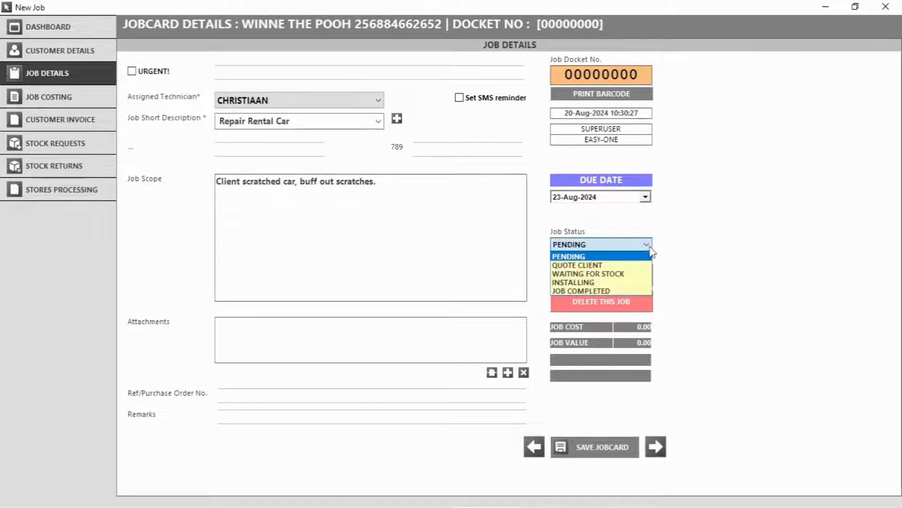
pyautogui.click(650, 246)
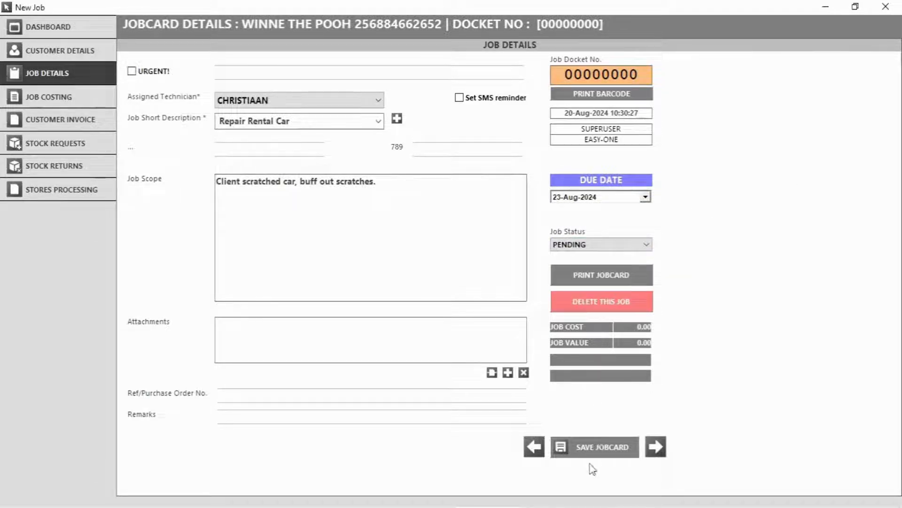
pyautogui.click(593, 449)
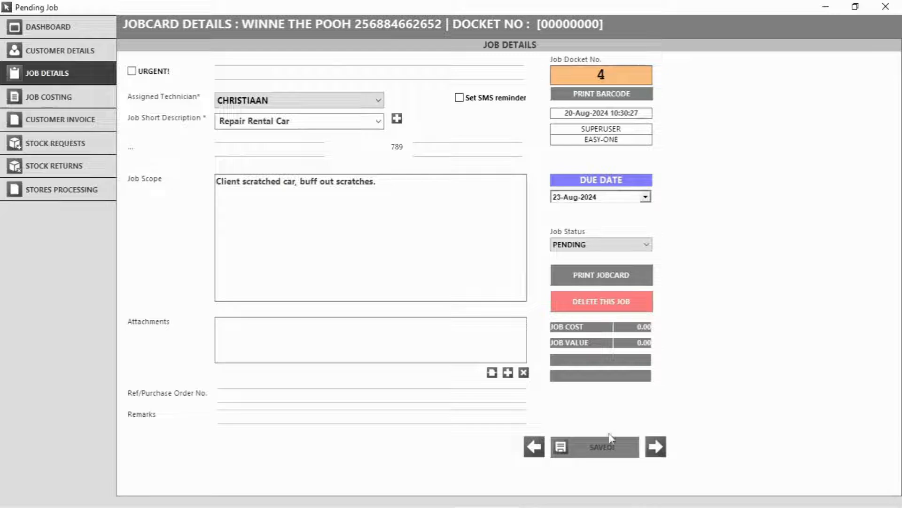
# Search job costing for 're' and add RED PAINT to the job items
pyautogui.click(57, 100)
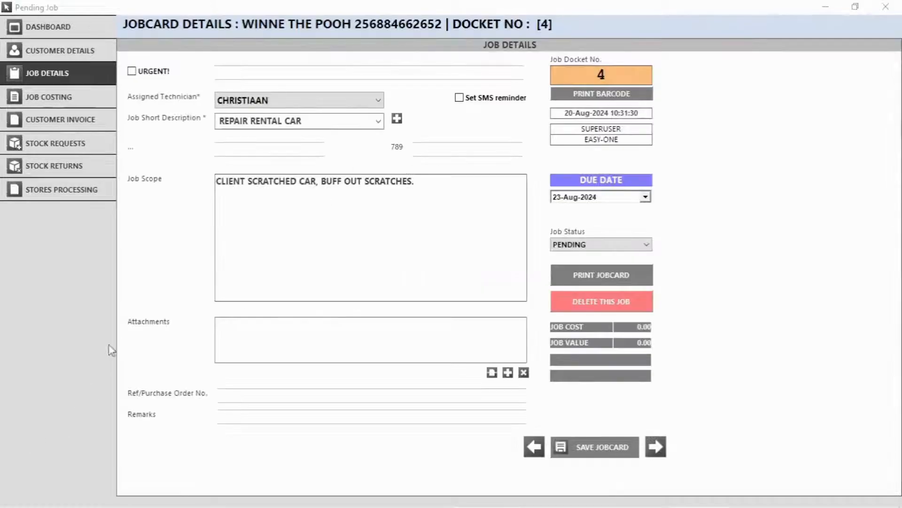
pyautogui.click(52, 102)
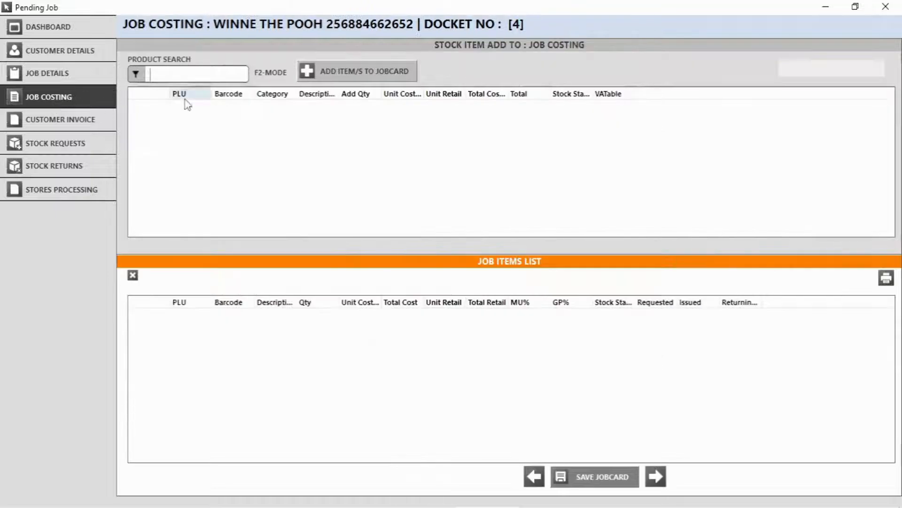
pyautogui.write('re')
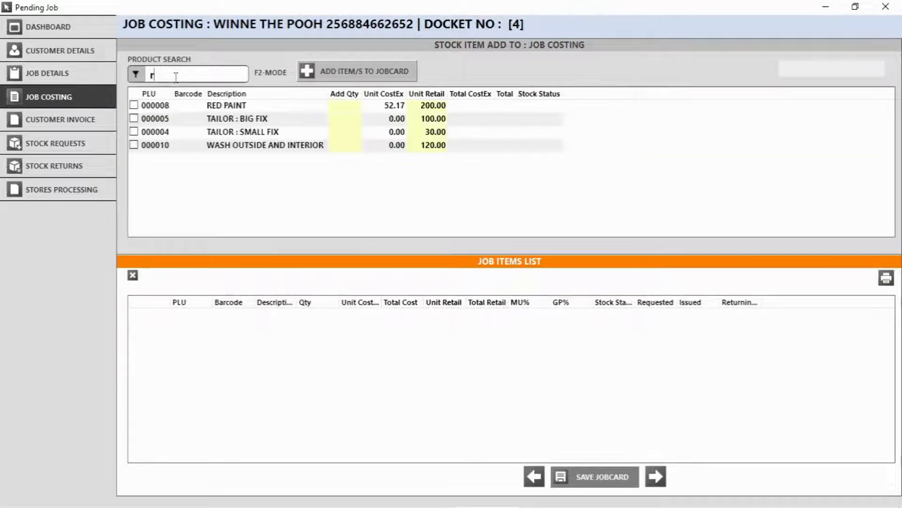
pyautogui.click(133, 106)
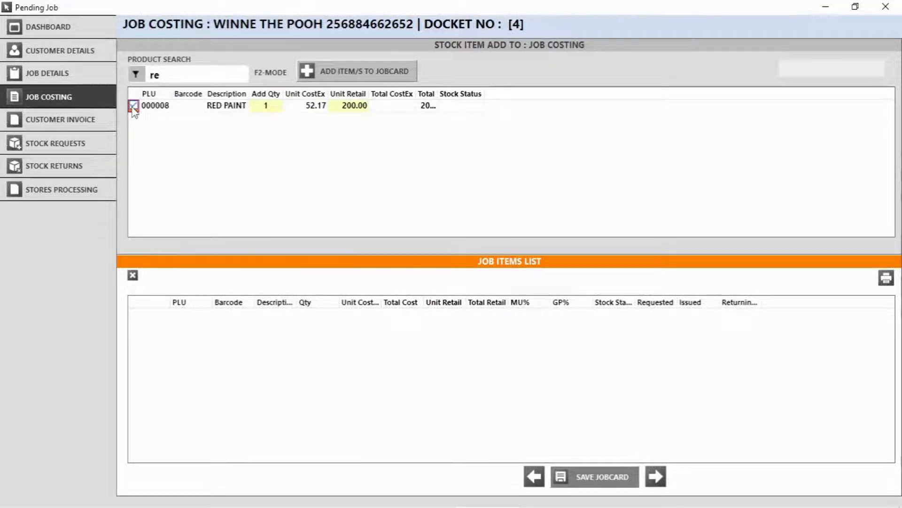
pyautogui.click(371, 75)
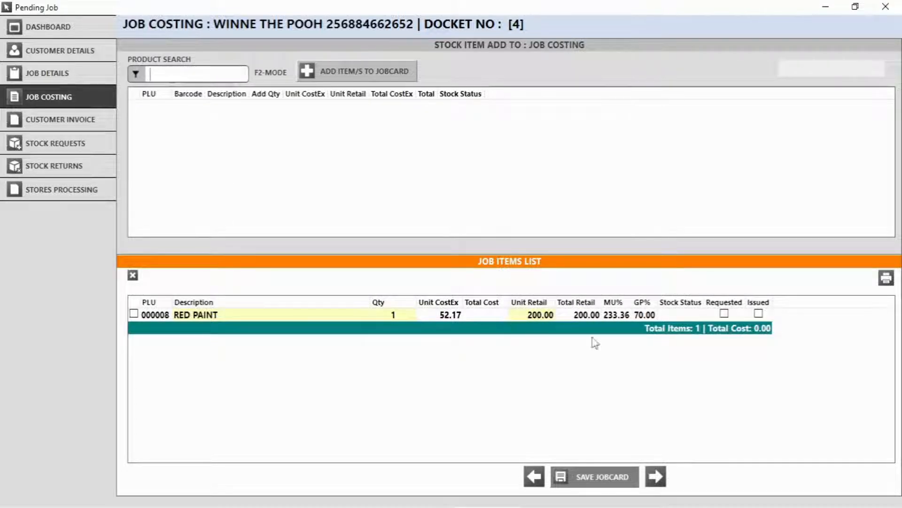
# Mark RED PAINT as requested, save the jobcard, and view the stock requests list
pyautogui.click(724, 314)
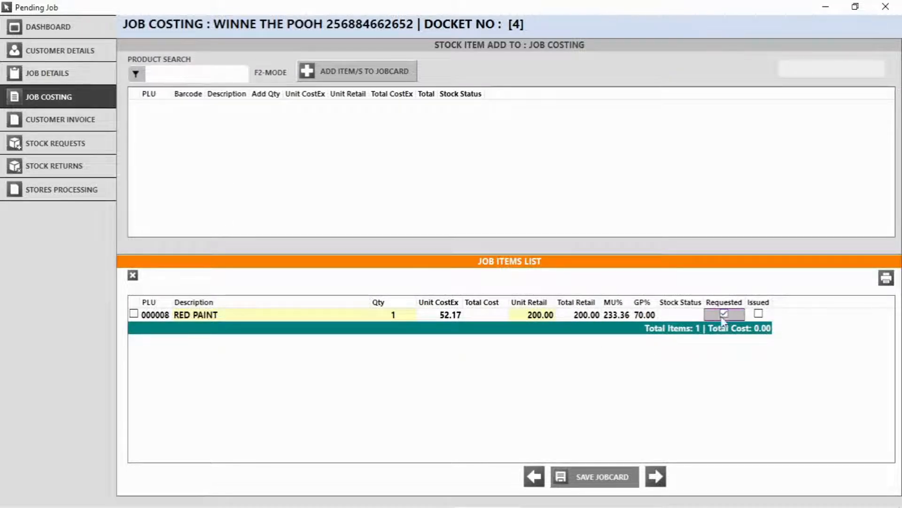
pyautogui.click(604, 475)
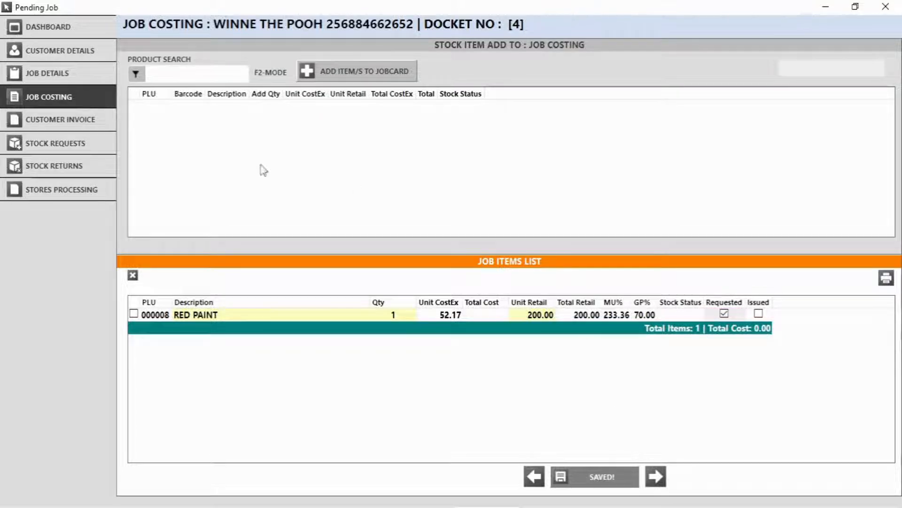
pyautogui.click(59, 150)
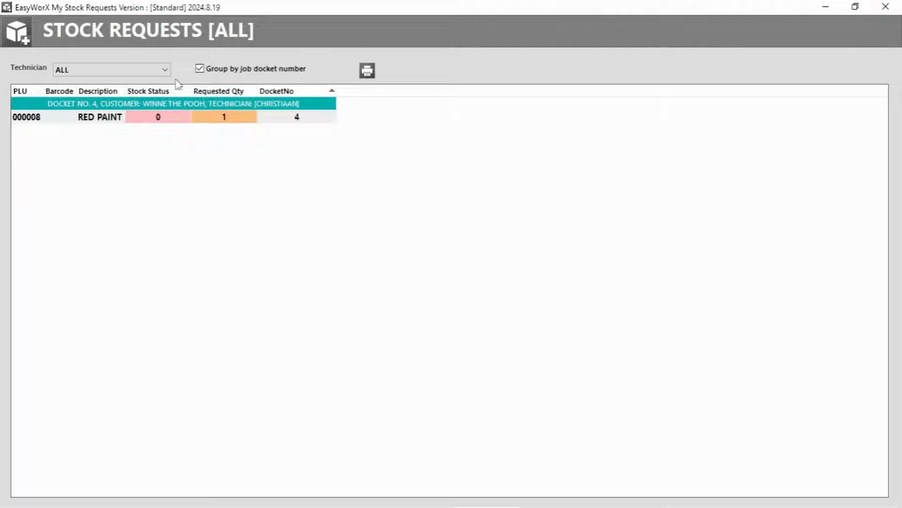
# Issue the requested RED PAINT through stores processing and confirm the issue
pyautogui.click(886, 7)
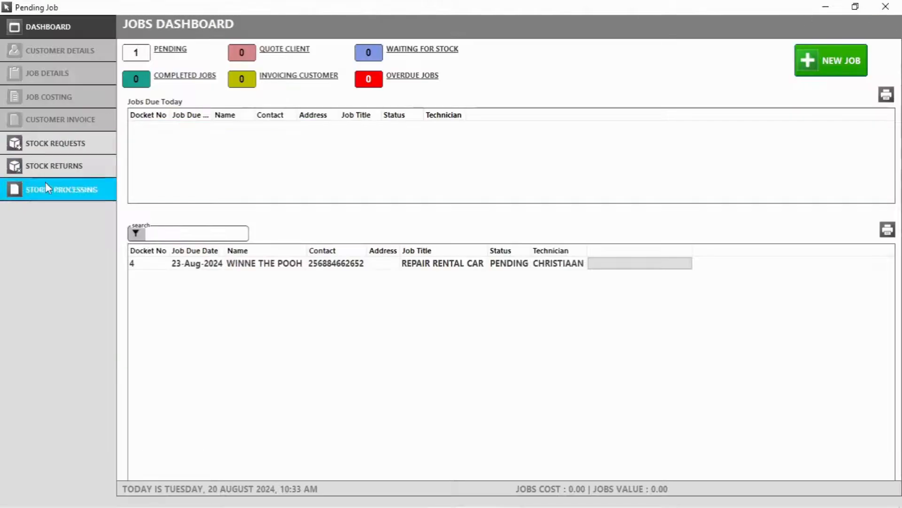
pyautogui.click(51, 194)
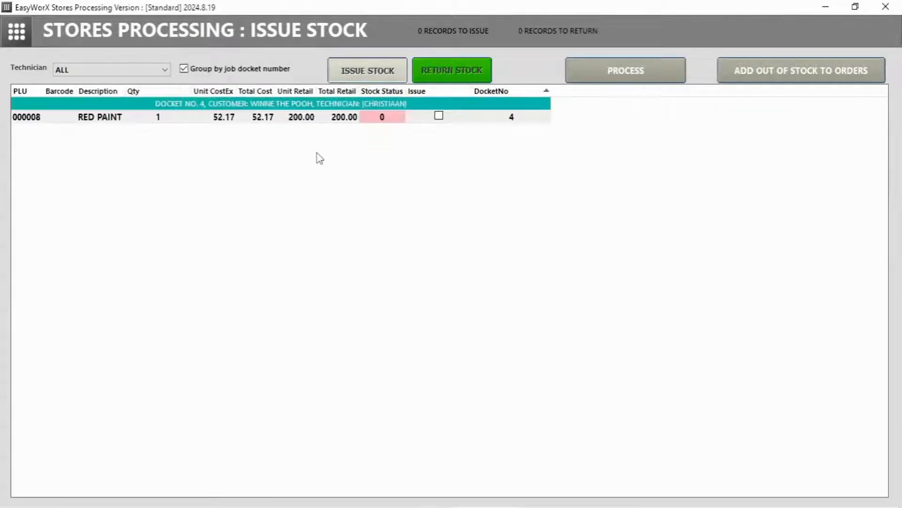
pyautogui.click(442, 118)
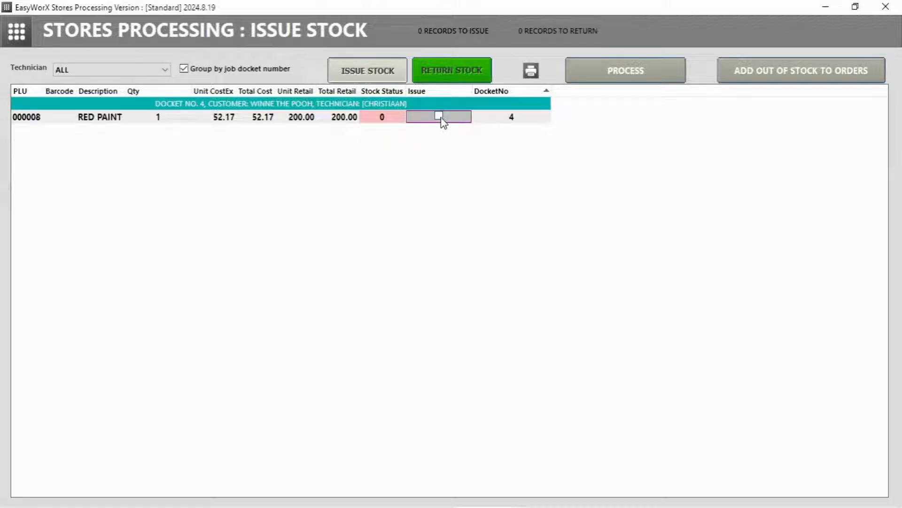
pyautogui.click(670, 72)
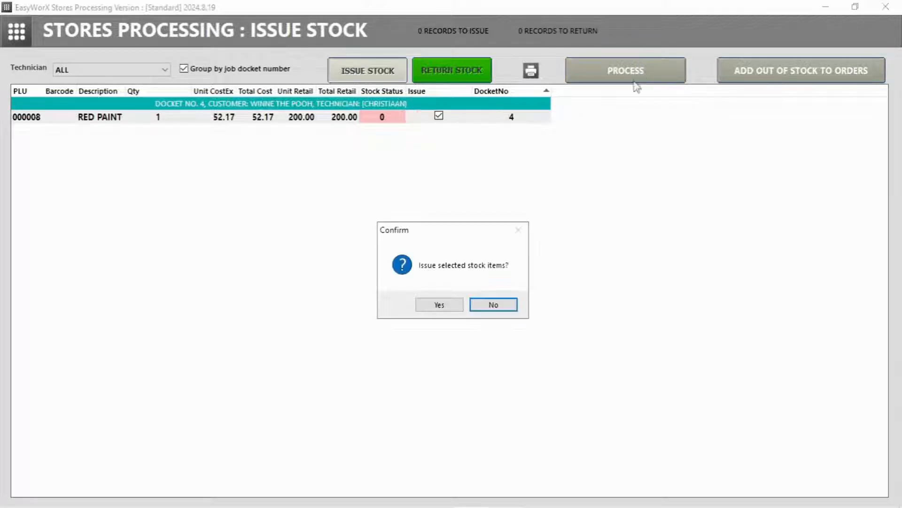
pyautogui.click(450, 305)
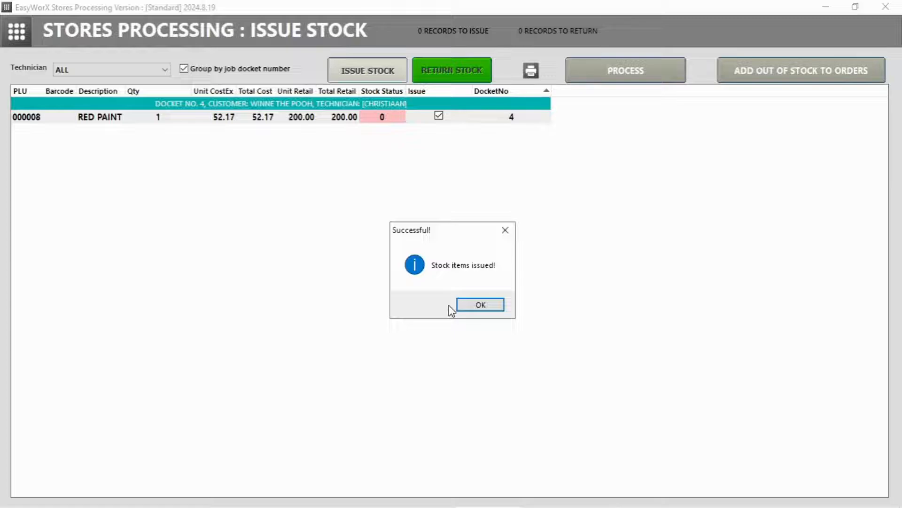
pyautogui.click(478, 306)
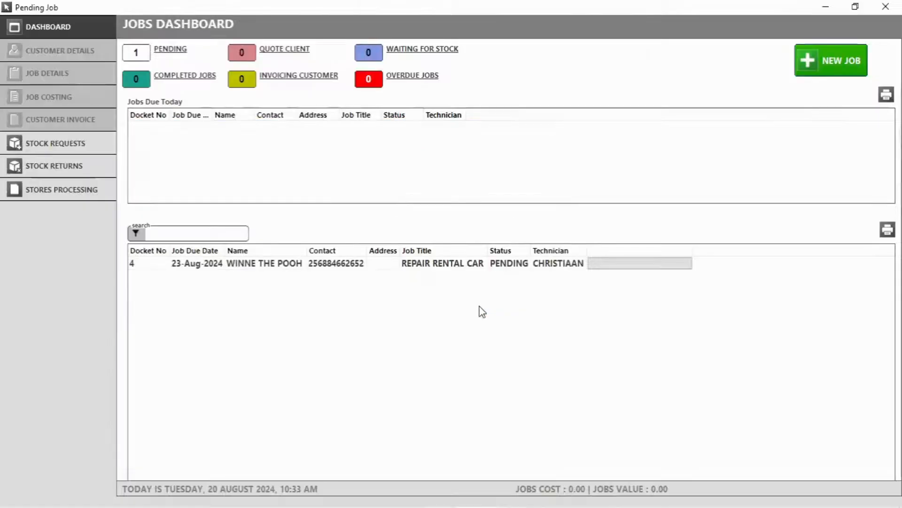
# Reopen docket 4, confirm RED PAINT is costed on the job, and go to the customer invoice
pyautogui.click(264, 266)
pyautogui.doubleClick(263, 264)
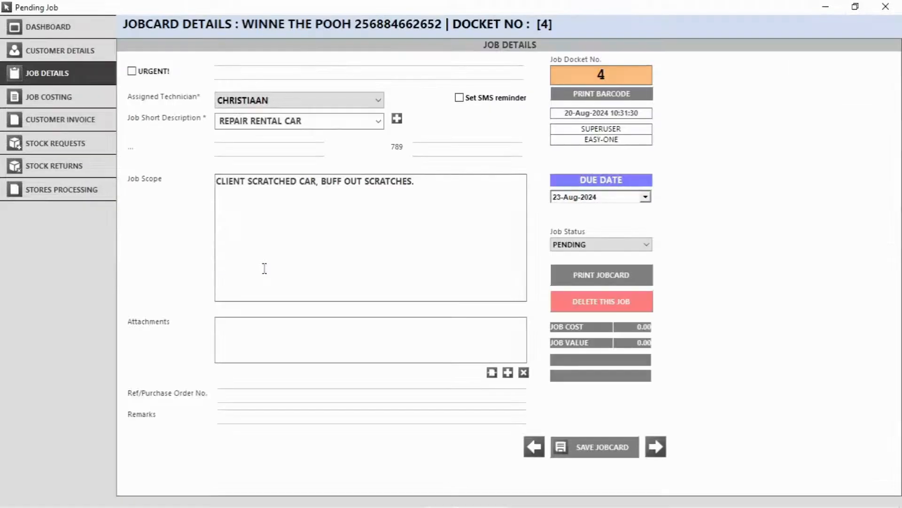
pyautogui.click(48, 95)
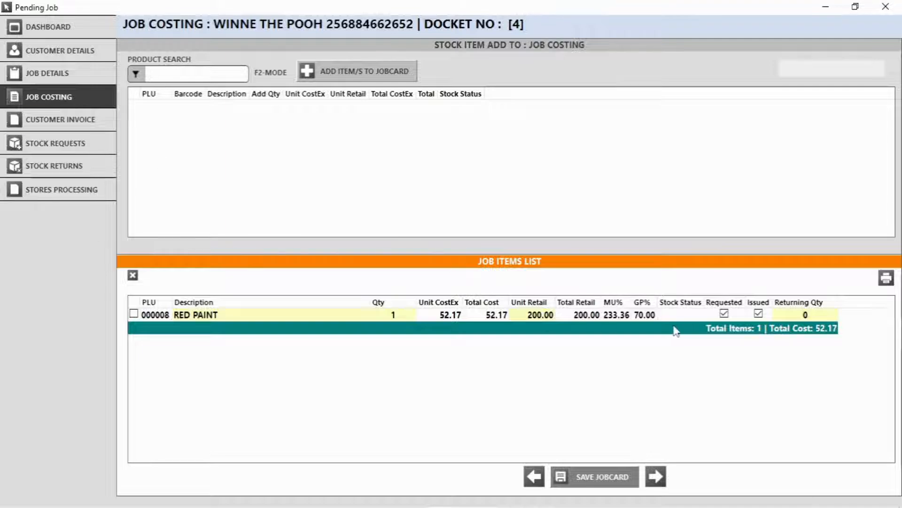
pyautogui.click(813, 319)
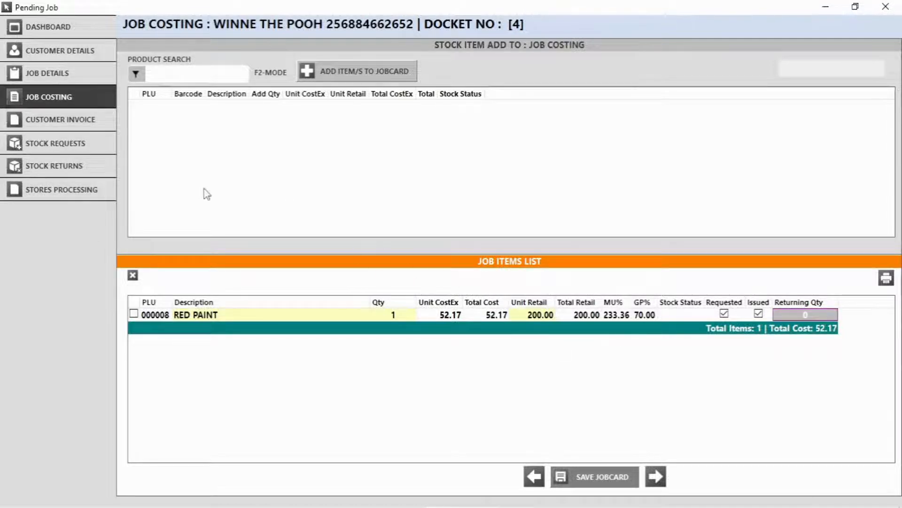
pyautogui.click(59, 123)
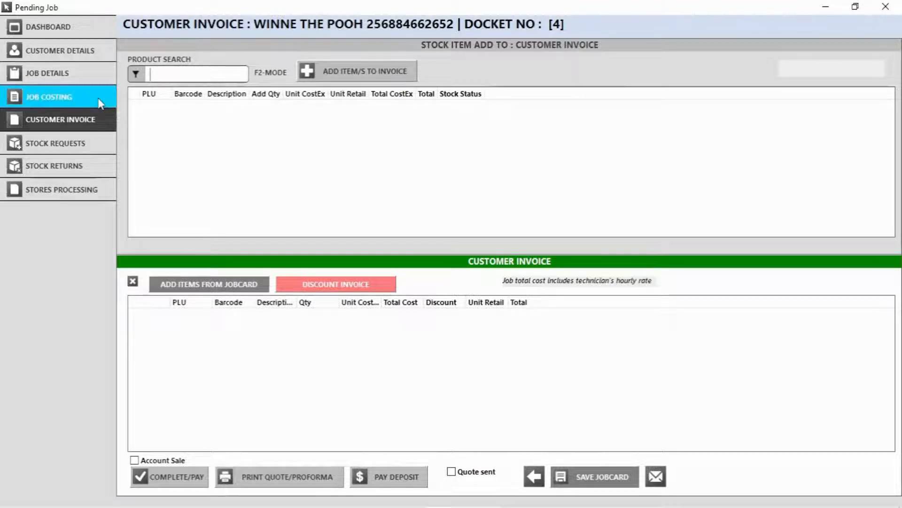
# Pull the jobcard items into the invoice and add WASH OUTSIDE AND INTERIOR and BUFF
pyautogui.click(211, 283)
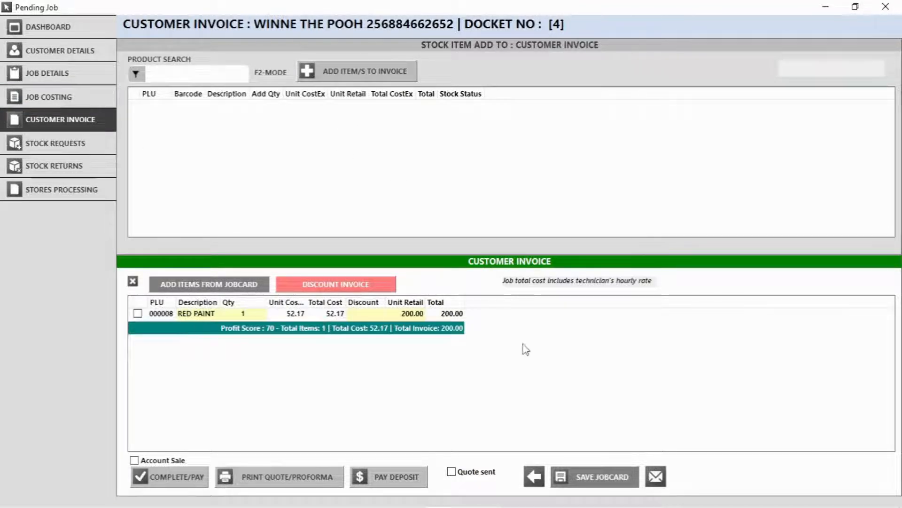
pyautogui.click(207, 73)
pyautogui.write('wash')
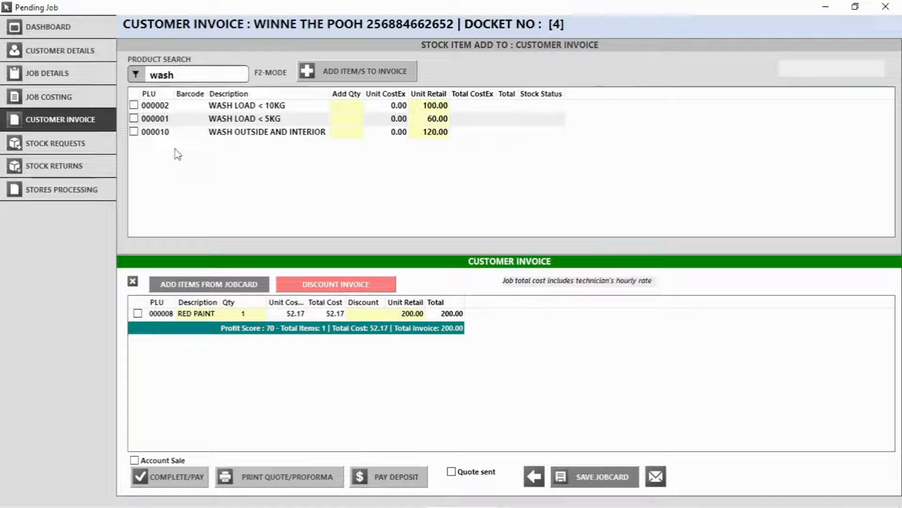
pyautogui.click(134, 132)
pyautogui.click(346, 80)
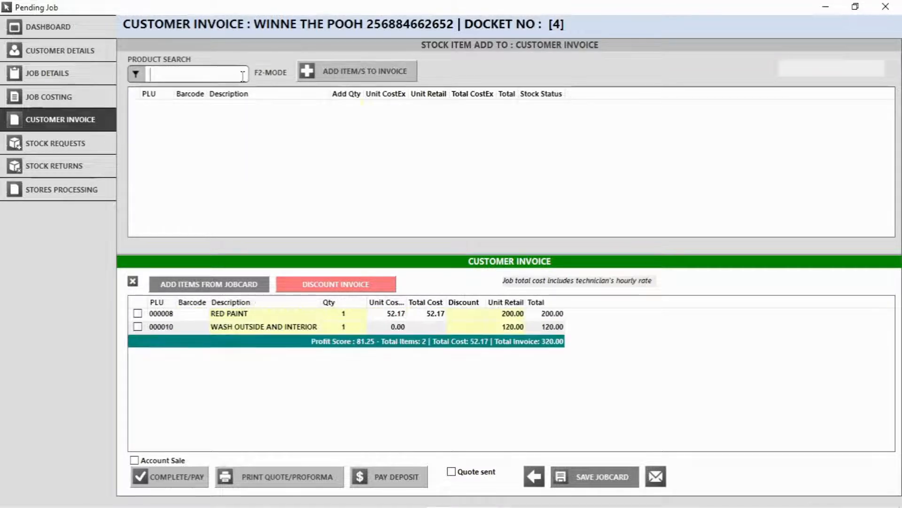
pyautogui.write('buff')
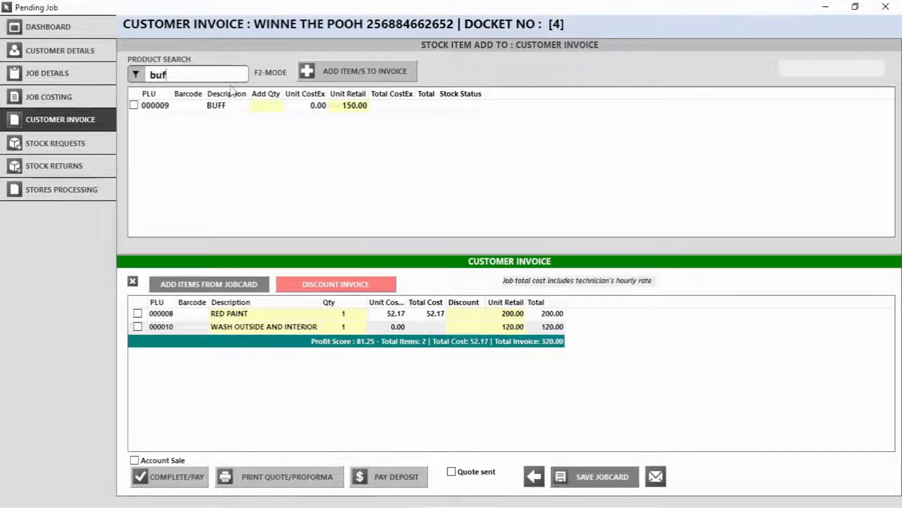
pyautogui.click(134, 104)
pyautogui.click(332, 70)
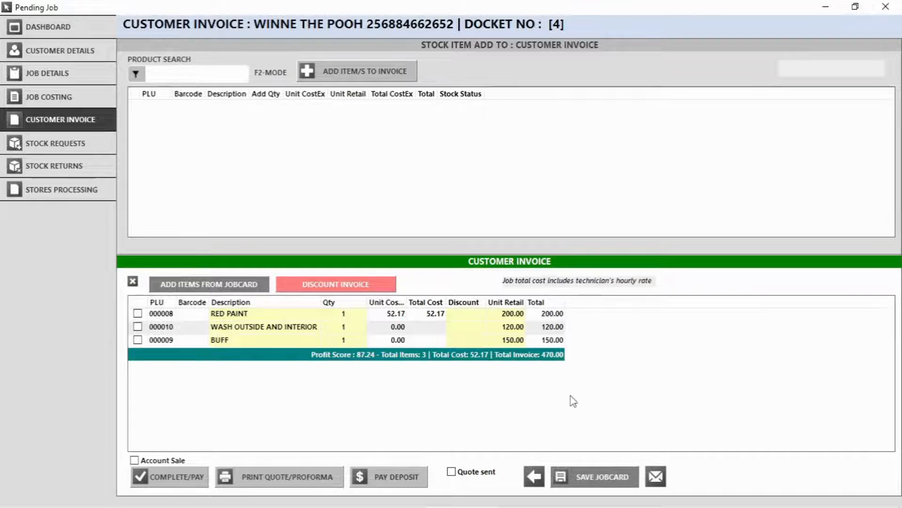
# Change the wash item's price from 120.00 to 0.00 and save the jobcard
pyautogui.click(507, 329)
pyautogui.click(507, 327)
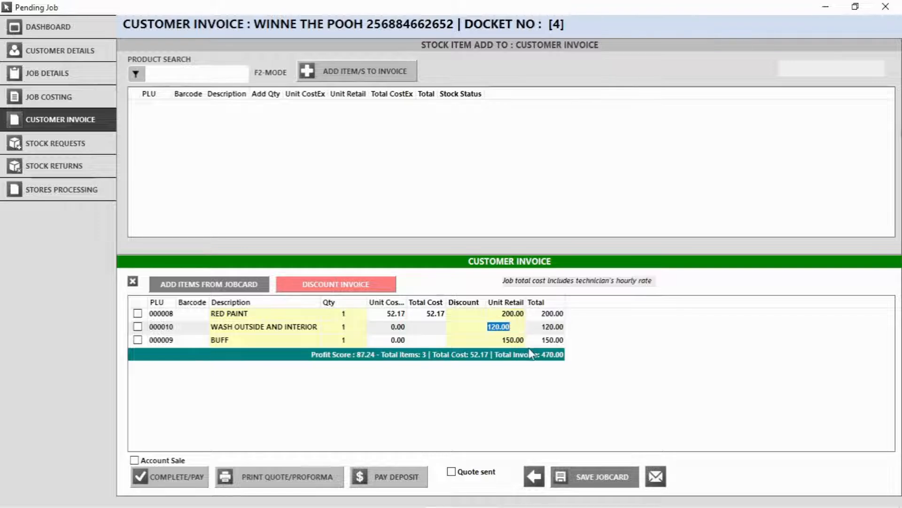
pyautogui.click(624, 353)
pyautogui.write('0')
pyautogui.click(666, 354)
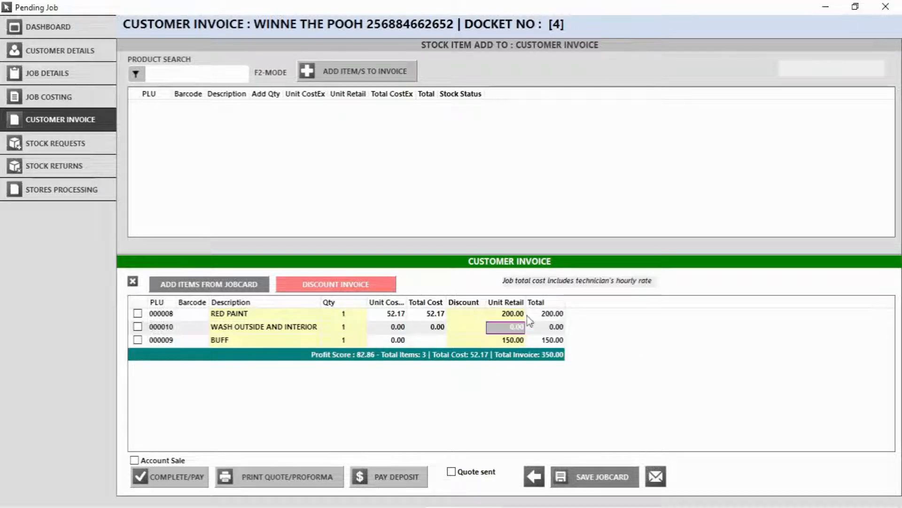
pyautogui.click(592, 473)
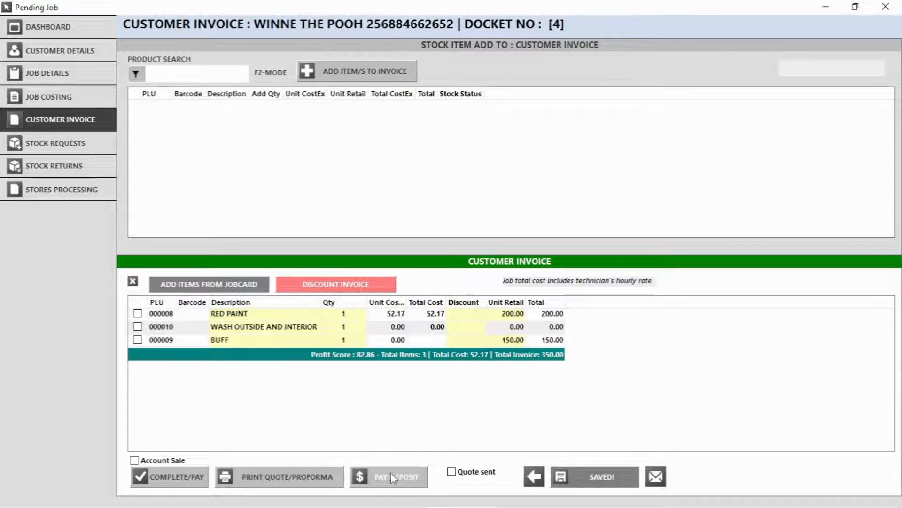
# Complete the job and accept the 350.00 cash payment
pyautogui.click(176, 480)
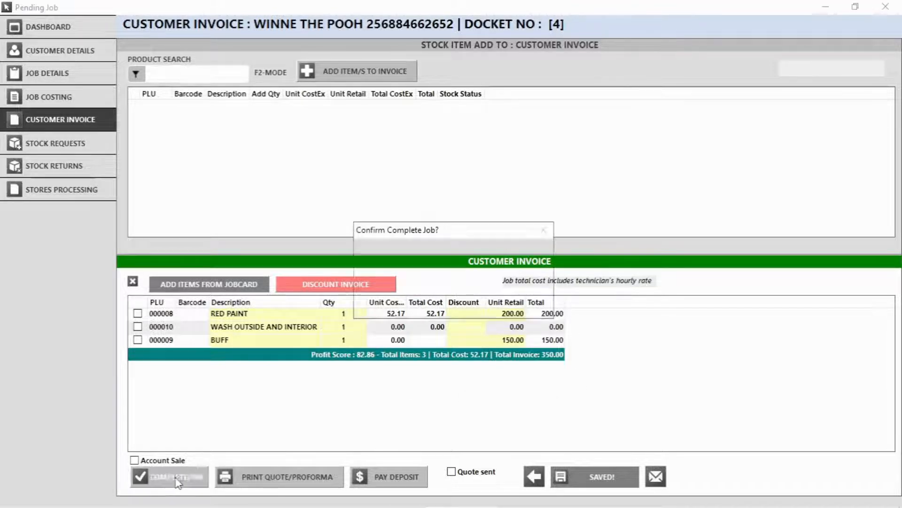
pyautogui.click(517, 307)
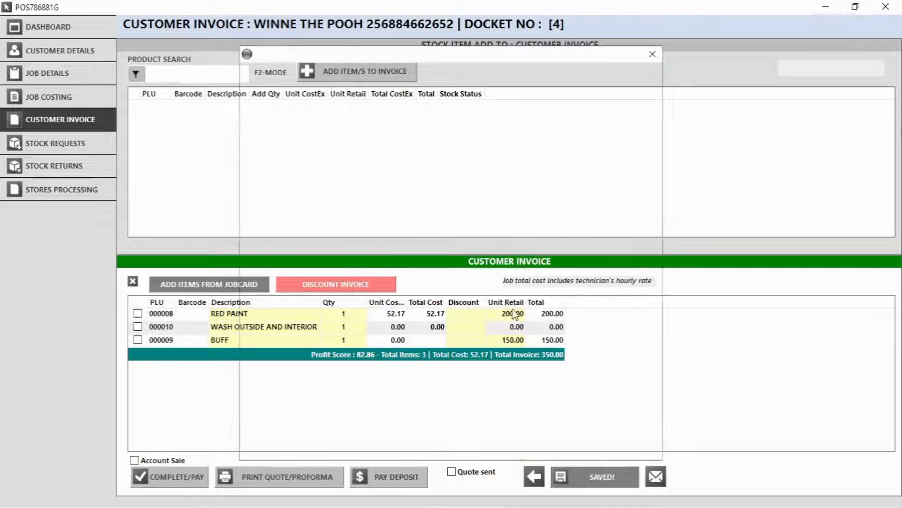
pyautogui.click(525, 415)
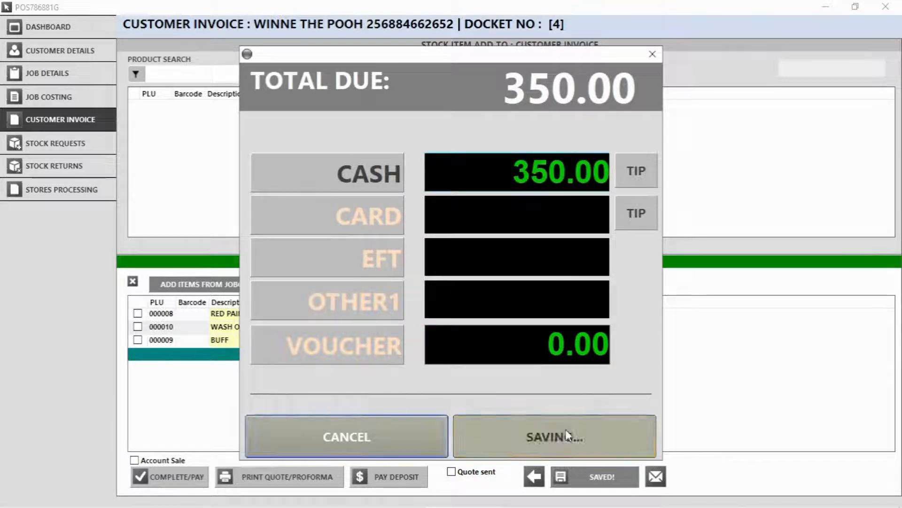
pyautogui.click(566, 343)
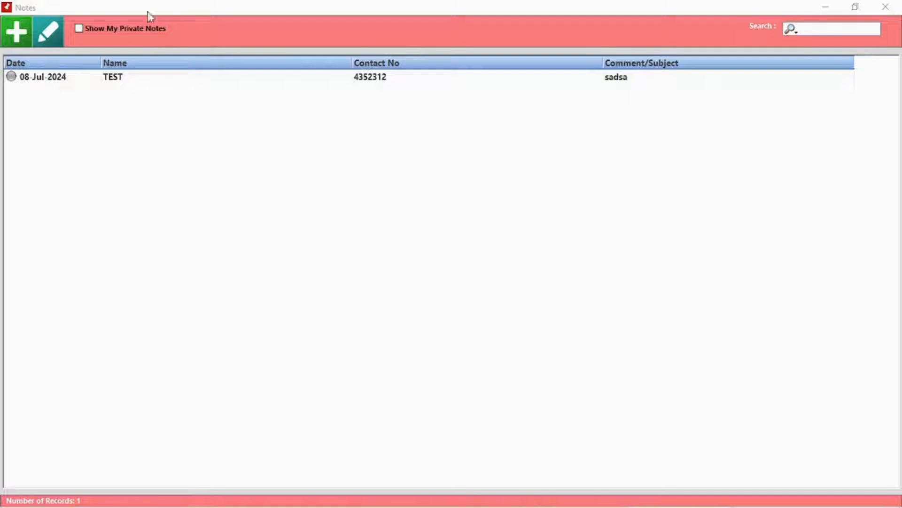
# Create a client note with subject 'Meeting', body 'Discussing product', and a reminder
pyautogui.click(15, 40)
pyautogui.click(278, 104)
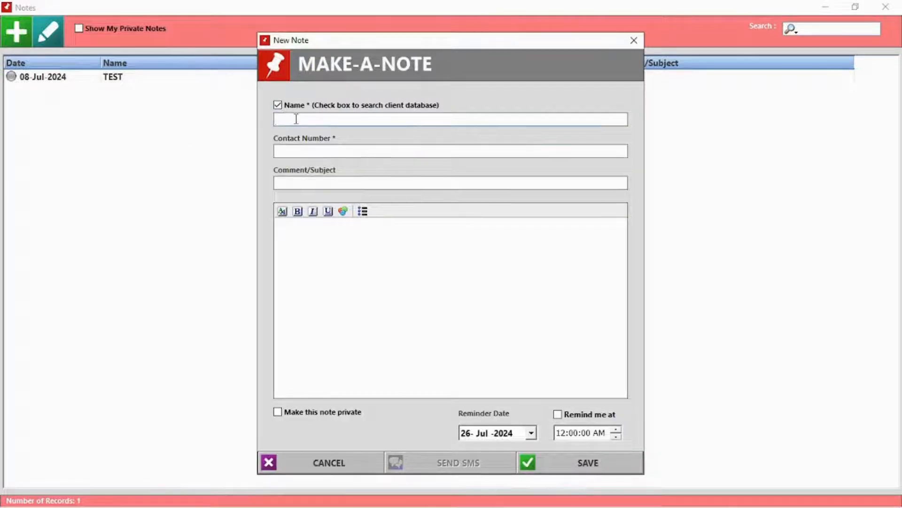
pyautogui.write('J')
pyautogui.click(302, 172)
pyautogui.click(305, 184)
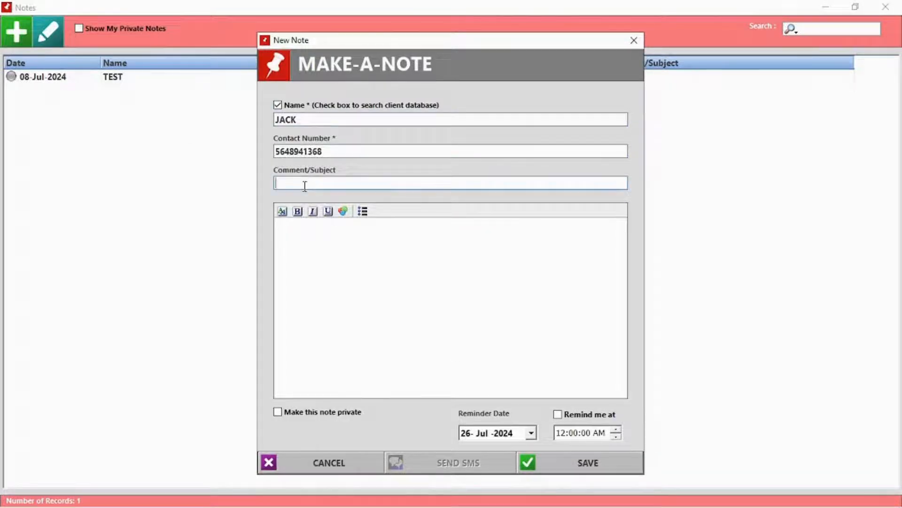
pyautogui.write('Meeting')
pyautogui.click(335, 248)
pyautogui.write('Discussi')
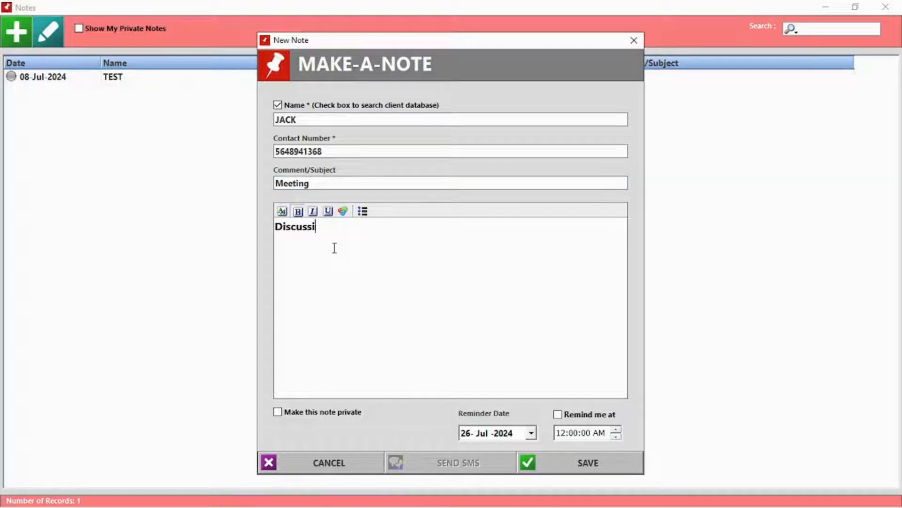
pyautogui.write('ng pr')
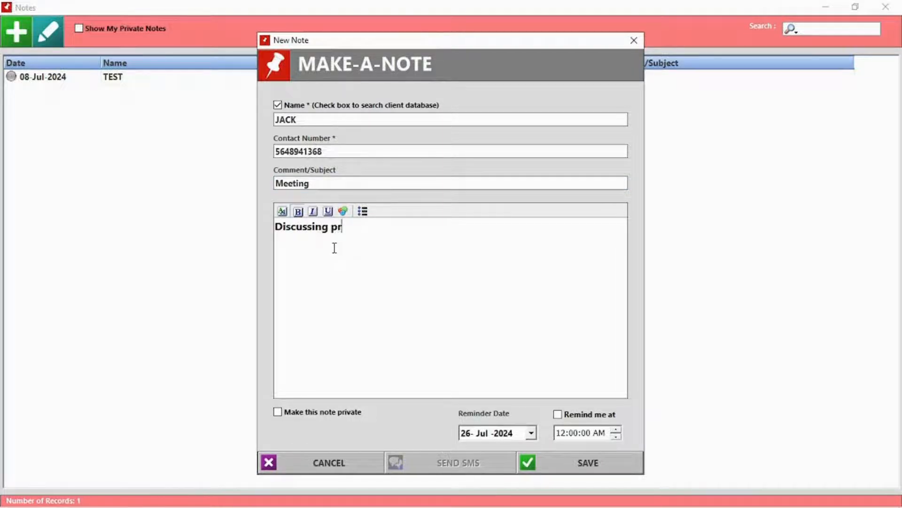
pyautogui.write('oduct xyz')
pyautogui.click(558, 414)
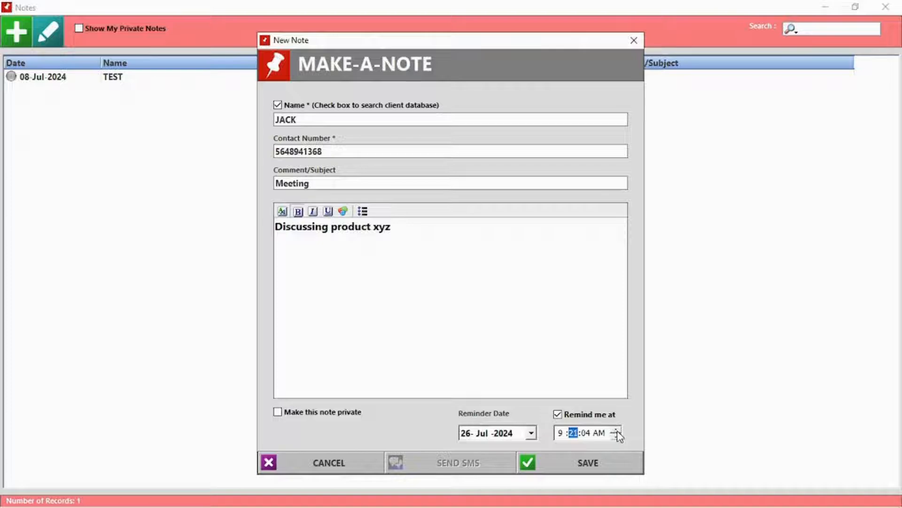
pyautogui.click(588, 463)
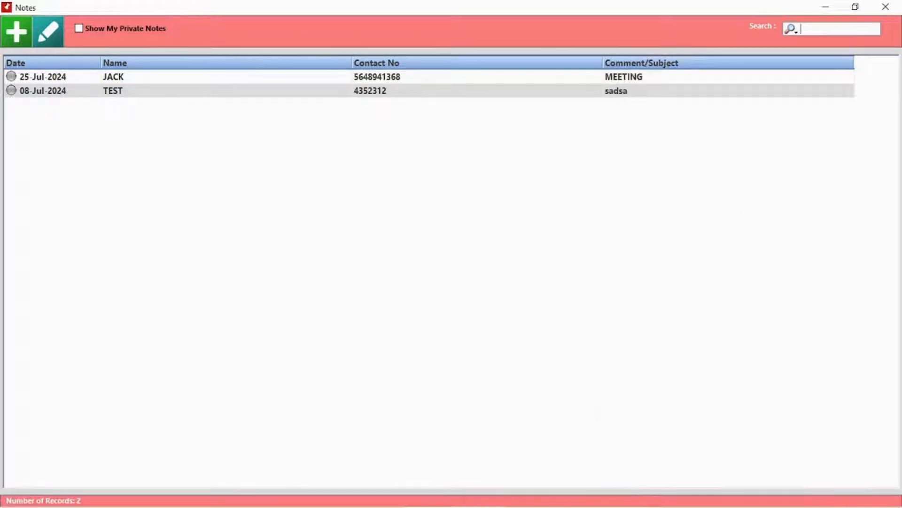
# Mark the TEST note complete and private, replace its text with '123', and save
pyautogui.doubleClick(173, 91)
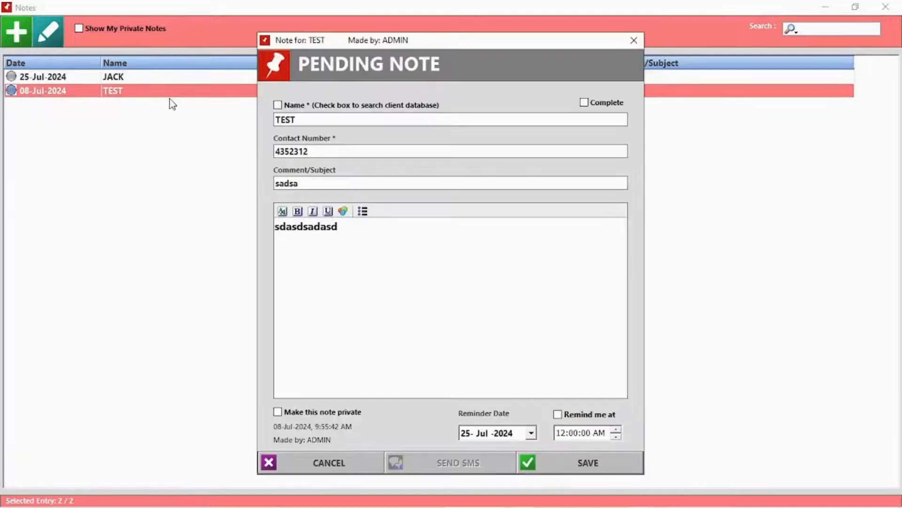
pyautogui.click(596, 102)
pyautogui.press('Tab')
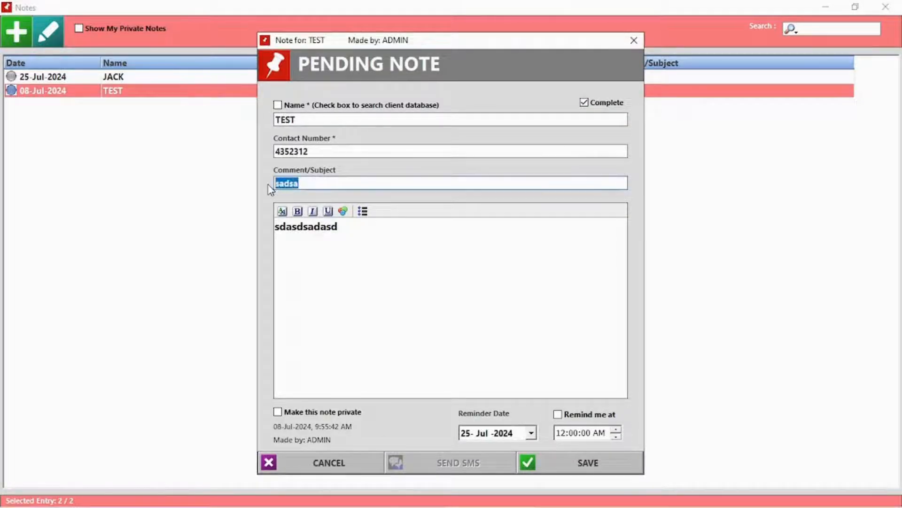
pyautogui.press('BackSpace')
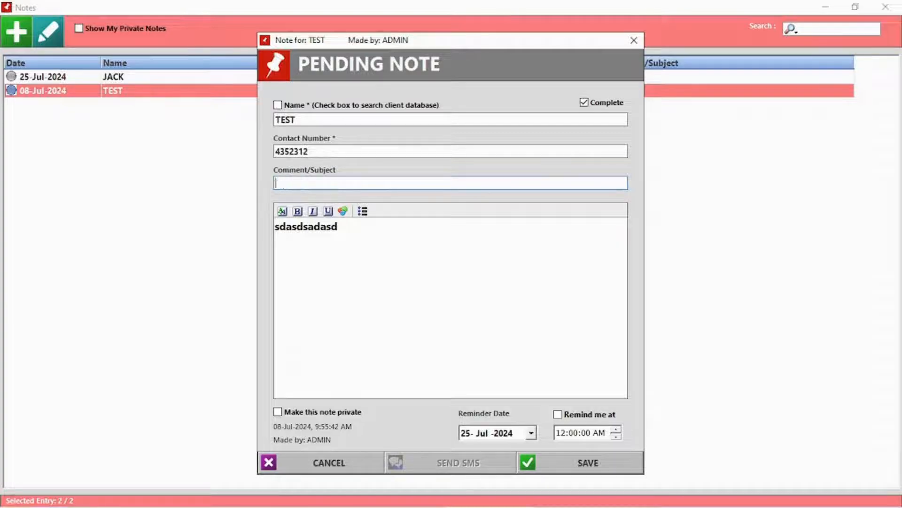
pyautogui.moveTo(356, 248); pyautogui.dragTo(248, 250)
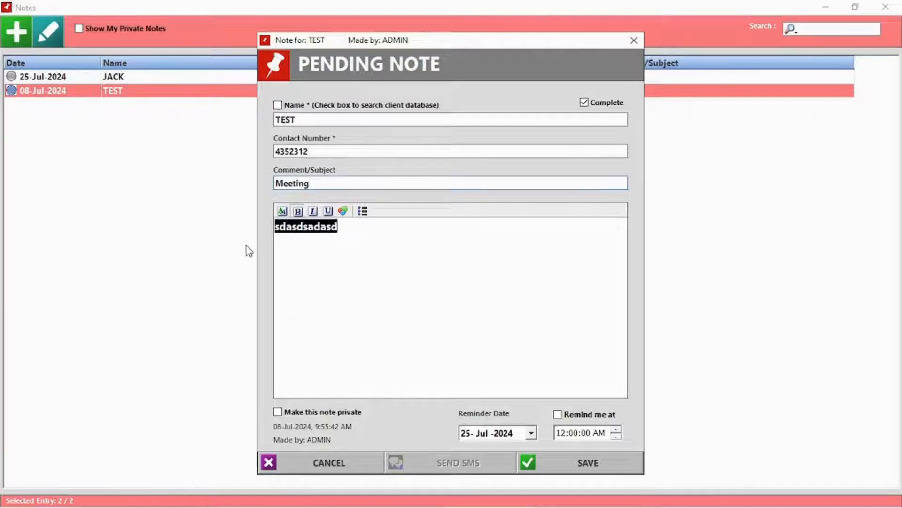
pyautogui.press('BackSpace')
pyautogui.click(336, 414)
pyautogui.click(602, 467)
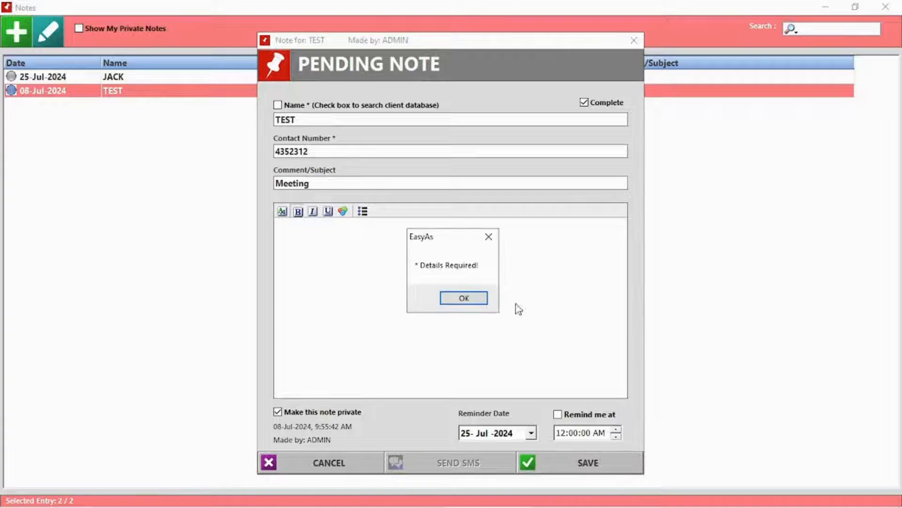
pyautogui.click(464, 299)
pyautogui.write('1')
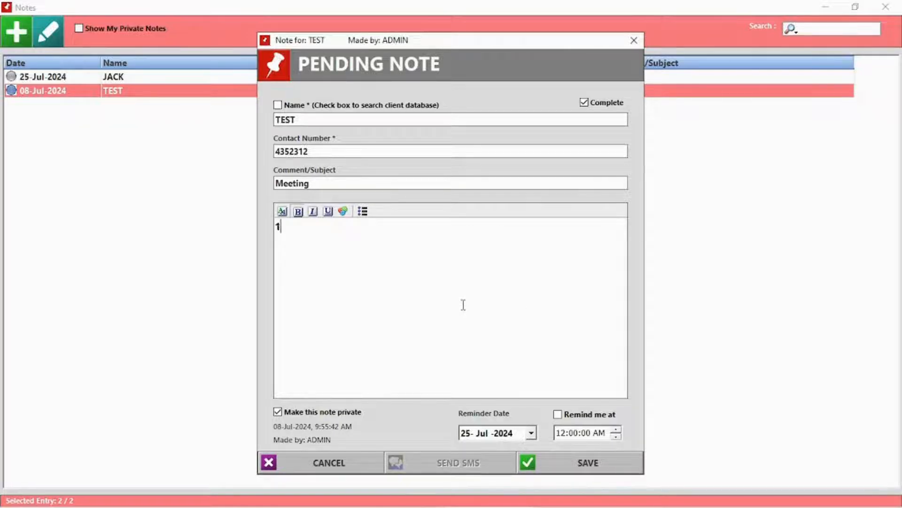
pyautogui.write('23')
pyautogui.click(588, 467)
pyautogui.click(449, 306)
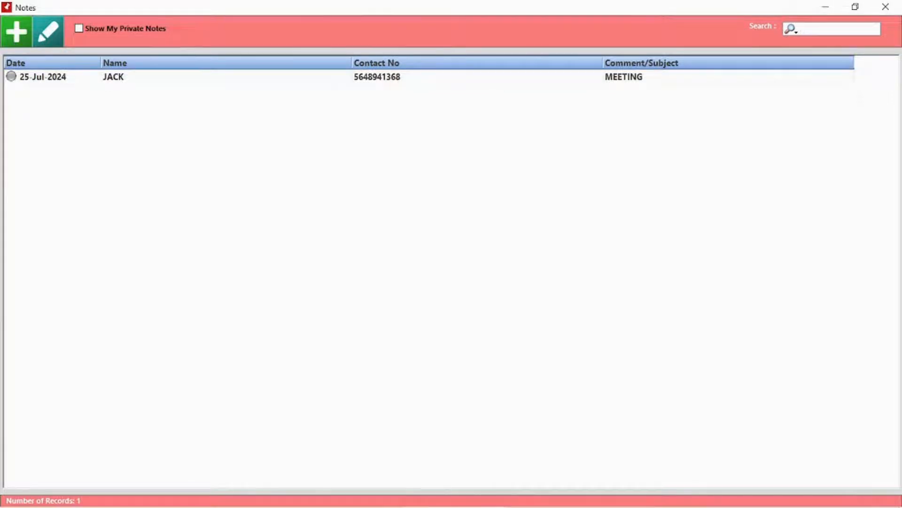
# Start a new client and enter their name, contact, VAT and ID numbers
pyautogui.press('Escape')
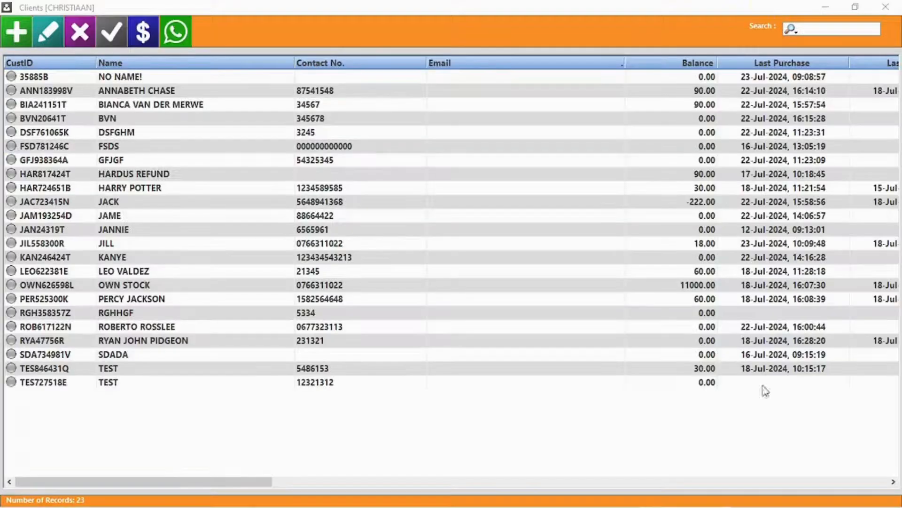
pyautogui.click(16, 32)
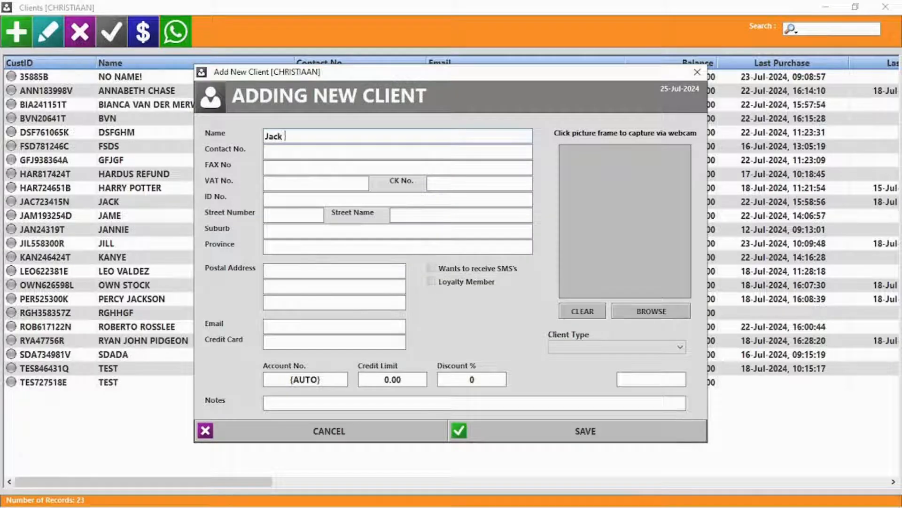
pyautogui.write('Jack sparrow')
pyautogui.press('Tab')
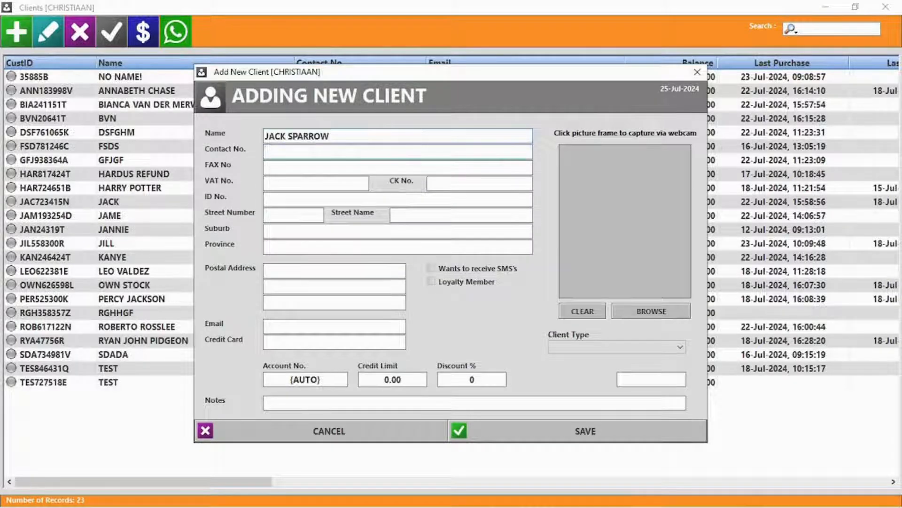
pyautogui.click(315, 152)
pyautogui.click(304, 188)
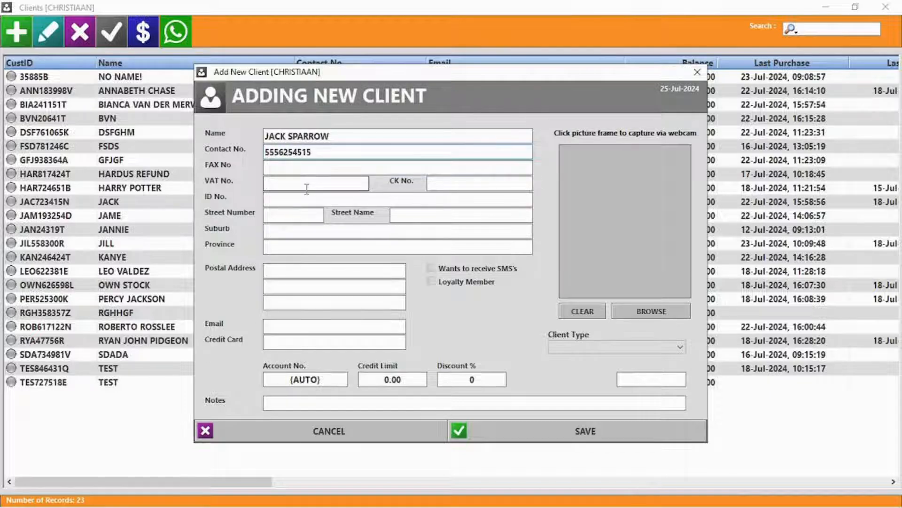
pyautogui.write('5845481')
pyautogui.click(329, 199)
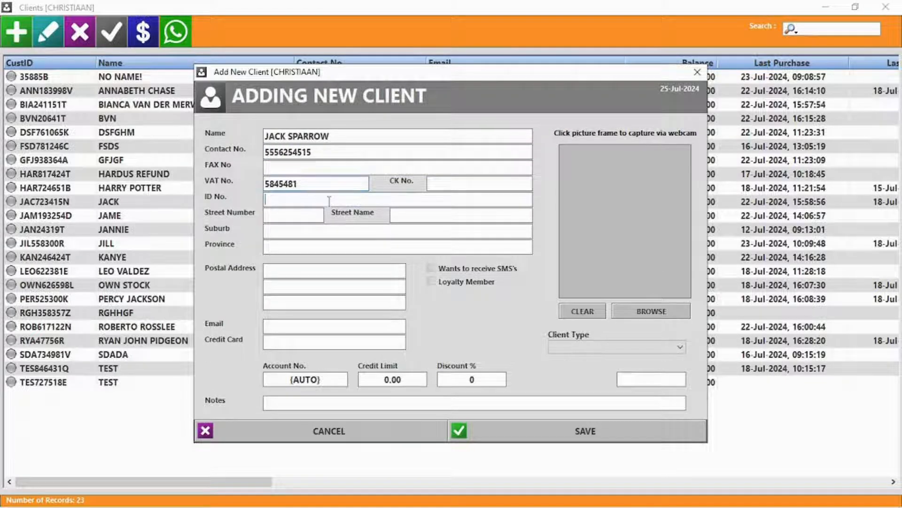
pyautogui.write('555')
# Set the province, loyalty membership, e-mail, 10000 credit limit and 5% discount
pyautogui.click(290, 246)
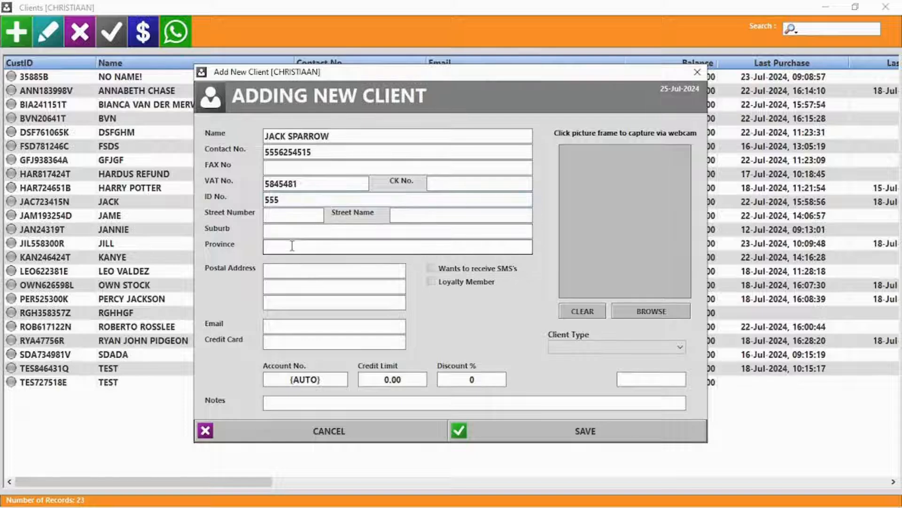
pyautogui.write('Black Pearl')
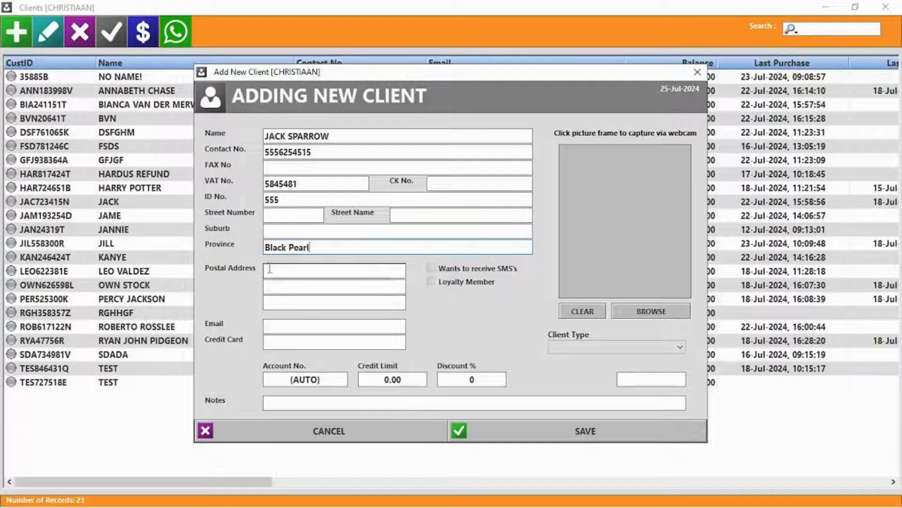
pyautogui.click(468, 282)
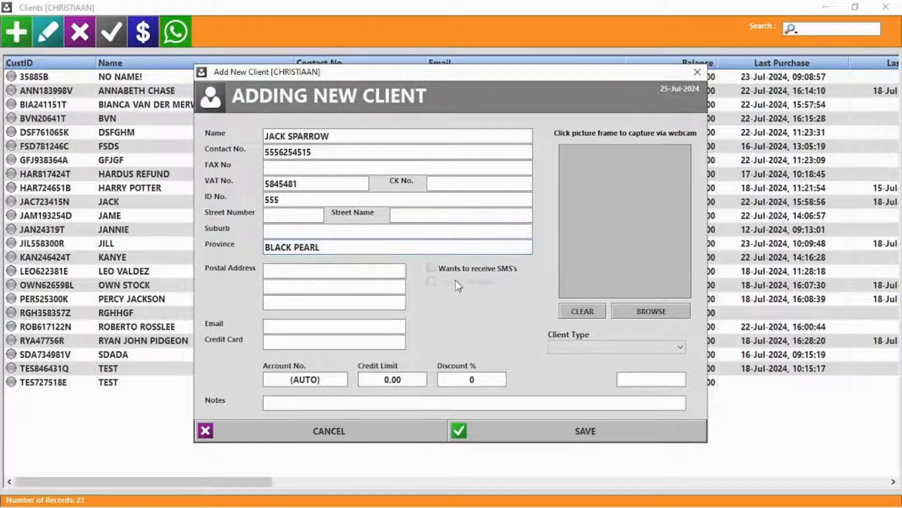
pyautogui.click(466, 285)
pyautogui.click(294, 328)
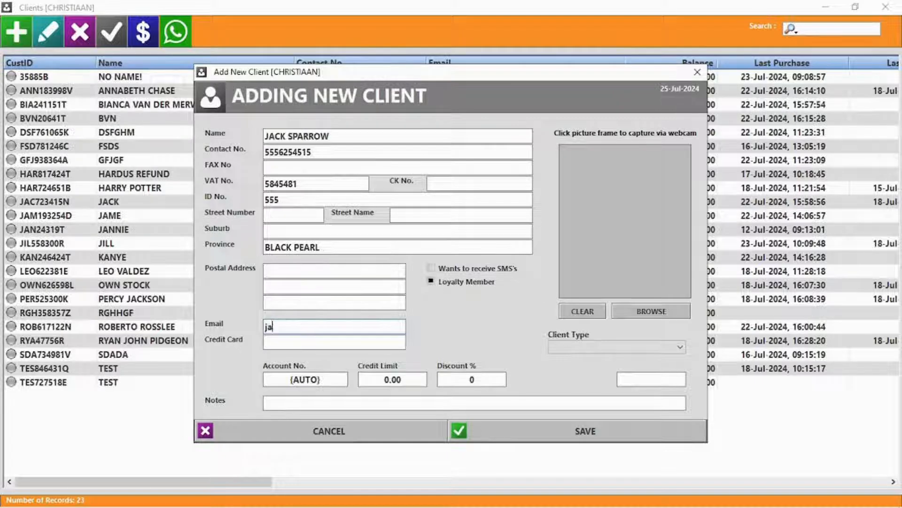
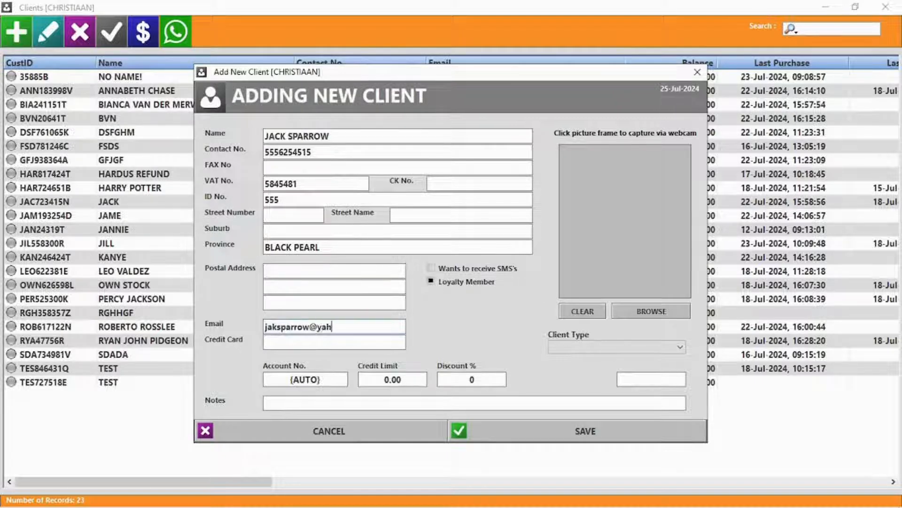
pyautogui.click(392, 380)
pyautogui.write('10000')
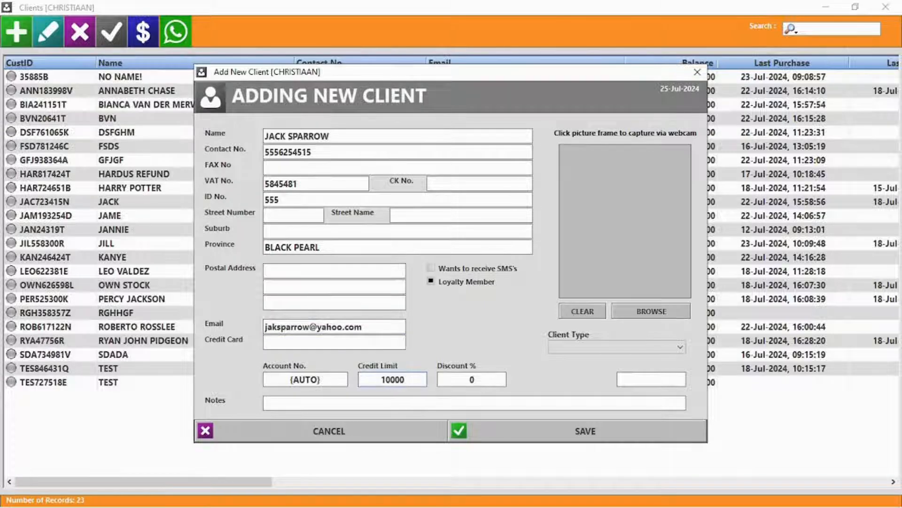
pyautogui.click(478, 380)
pyautogui.write('5')
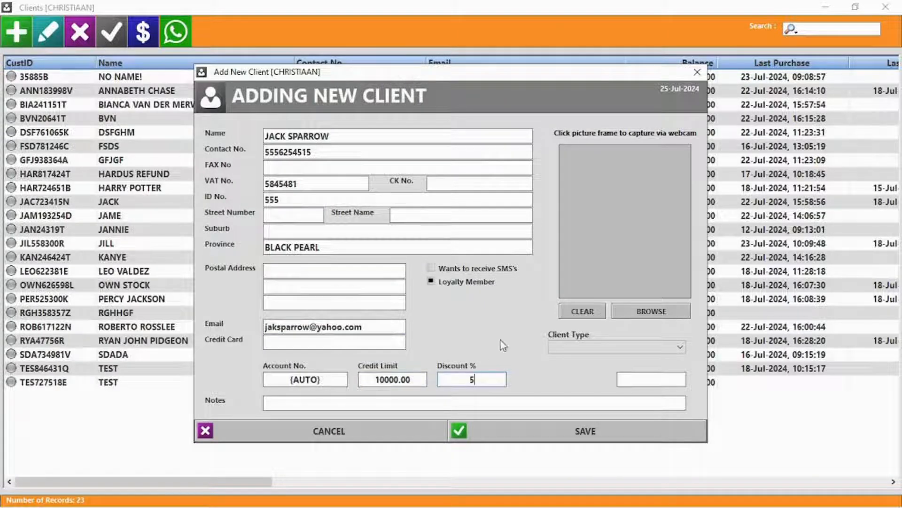
# Attach a photo as the client's picture and save the new client
pyautogui.click(624, 355)
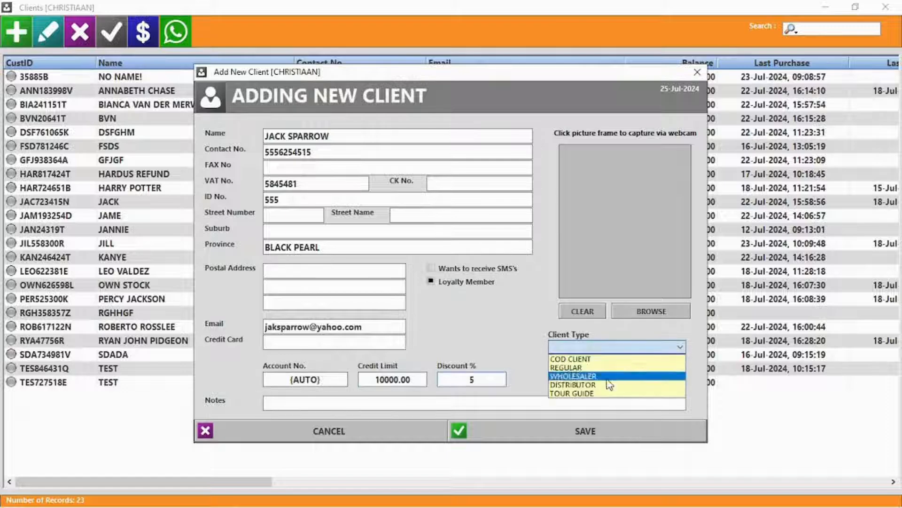
pyautogui.click(515, 318)
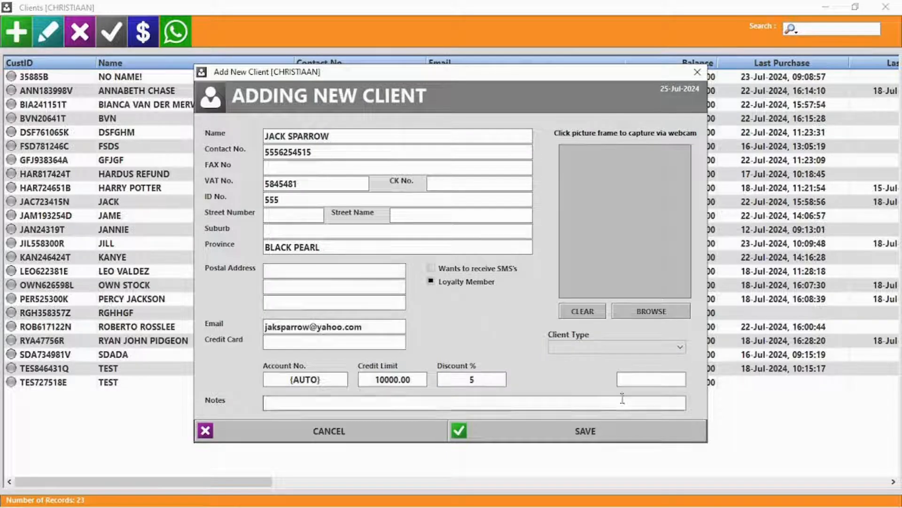
pyautogui.click(654, 310)
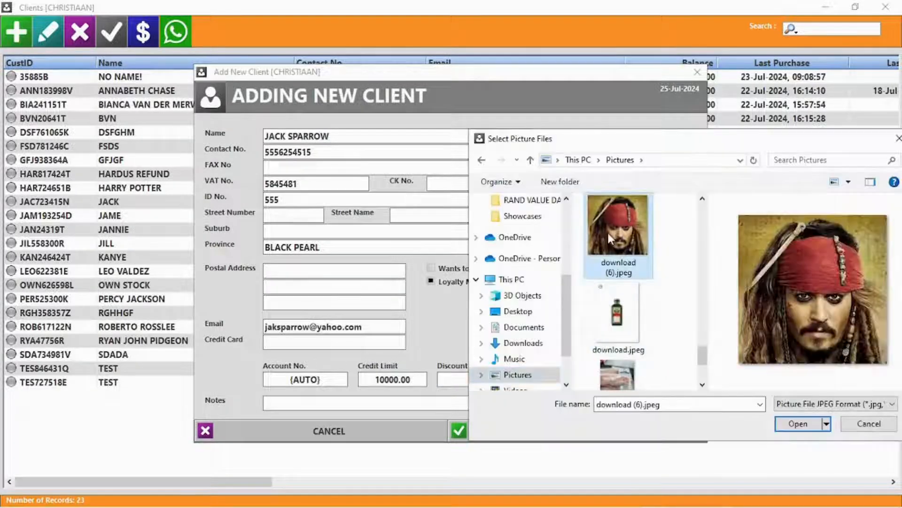
pyautogui.click(799, 425)
pyautogui.click(582, 431)
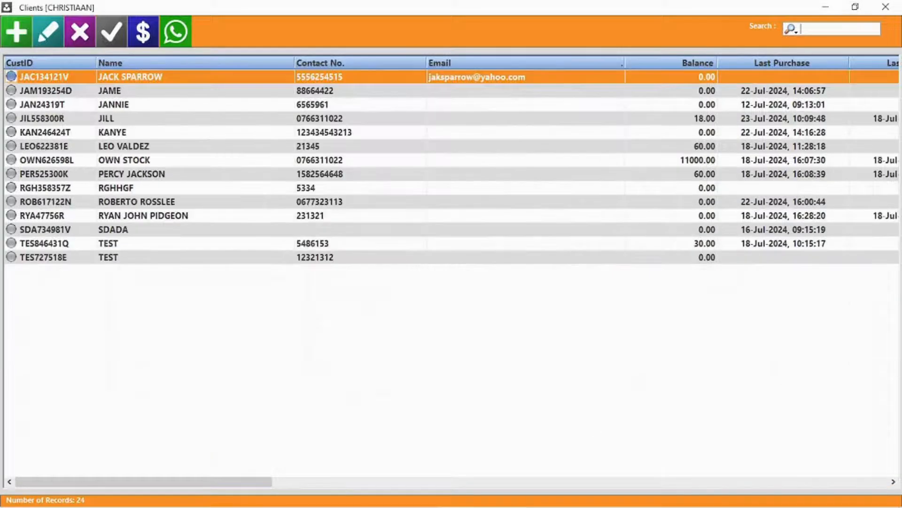
# Prefix the client's name with 'Captain', set company to BLACKPEARL and credit limit to 9000
pyautogui.doubleClick(171, 78)
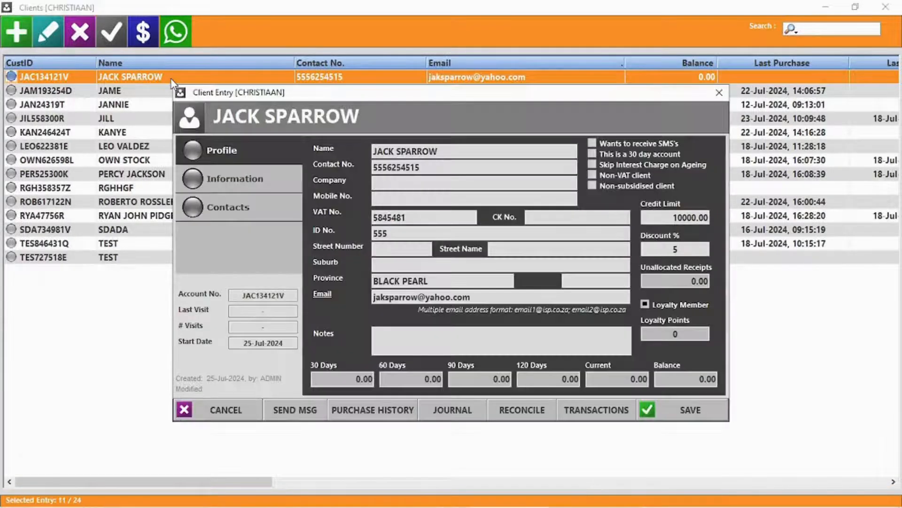
pyautogui.click(374, 151)
pyautogui.click(373, 151)
pyautogui.write('Captain')
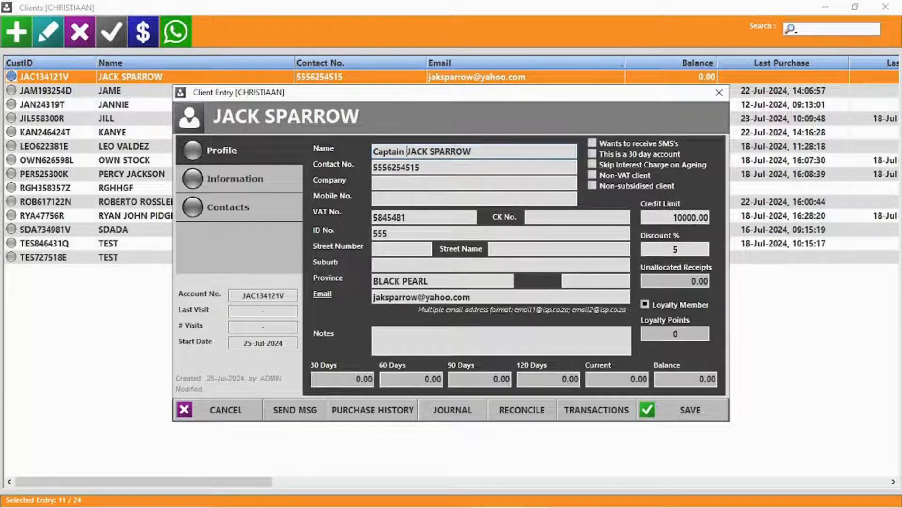
pyautogui.click(386, 183)
pyautogui.write('BlackPe')
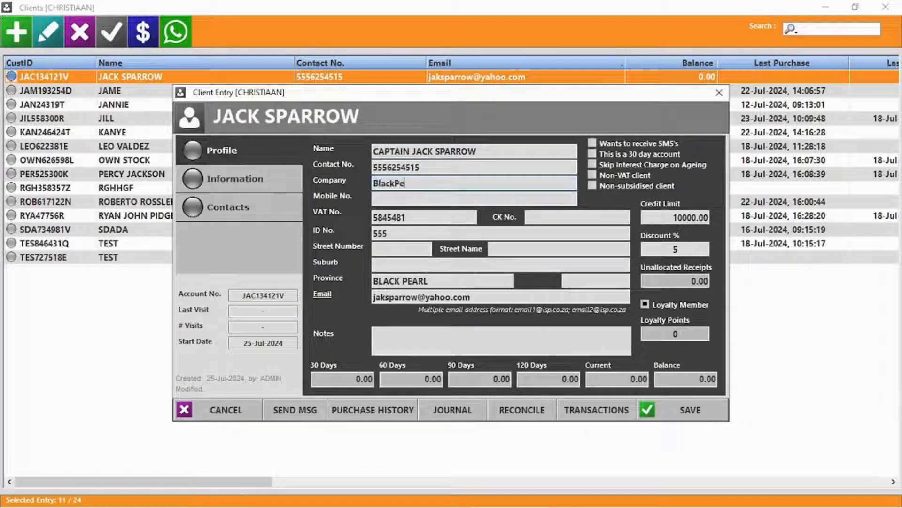
pyautogui.write('arl')
pyautogui.click(691, 217)
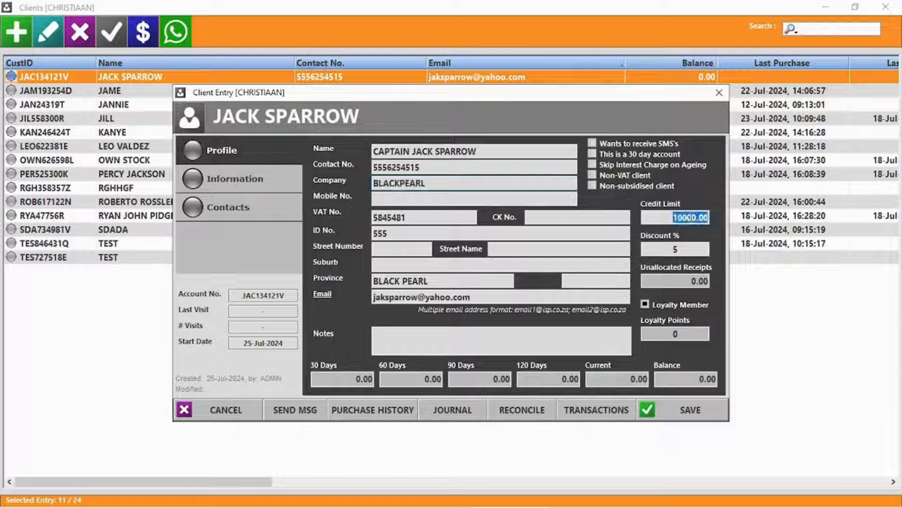
pyautogui.write('9000')
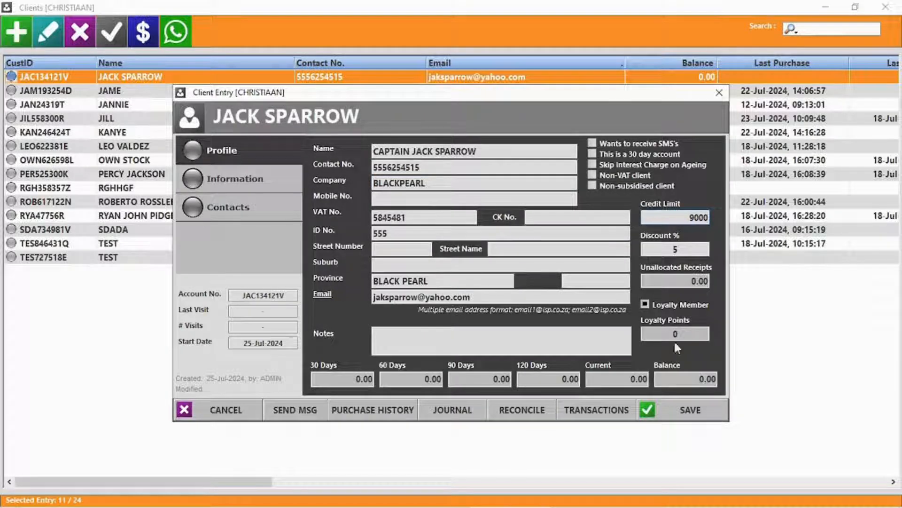
# Review the additional information and contact persons tabs, then cancel a WhatsApp message
pyautogui.click(235, 178)
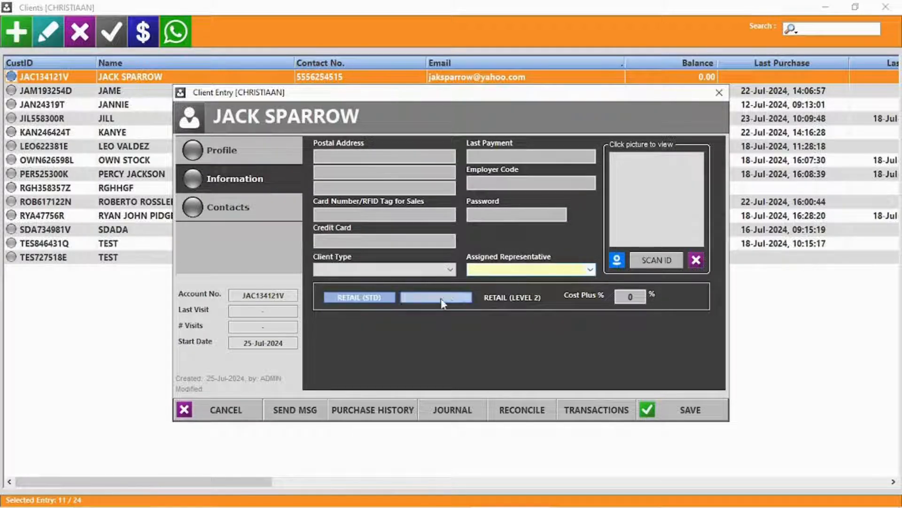
pyautogui.click(243, 218)
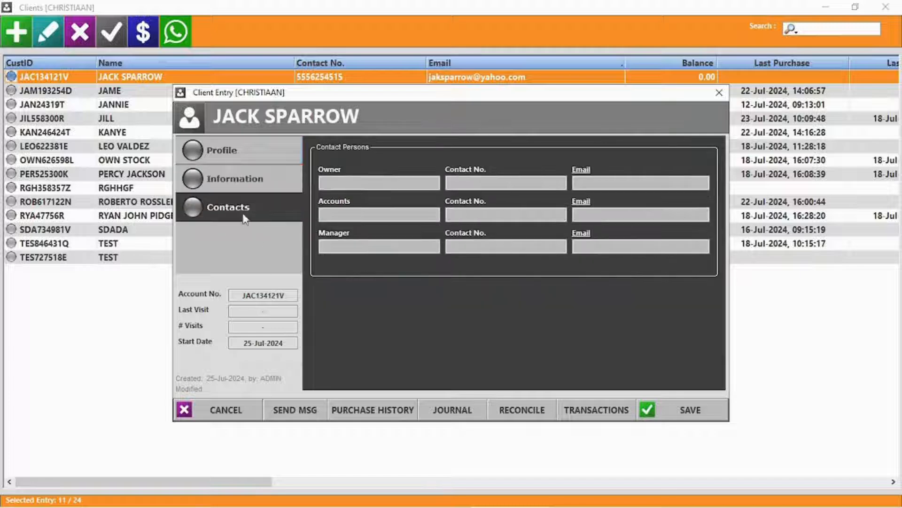
pyautogui.click(224, 154)
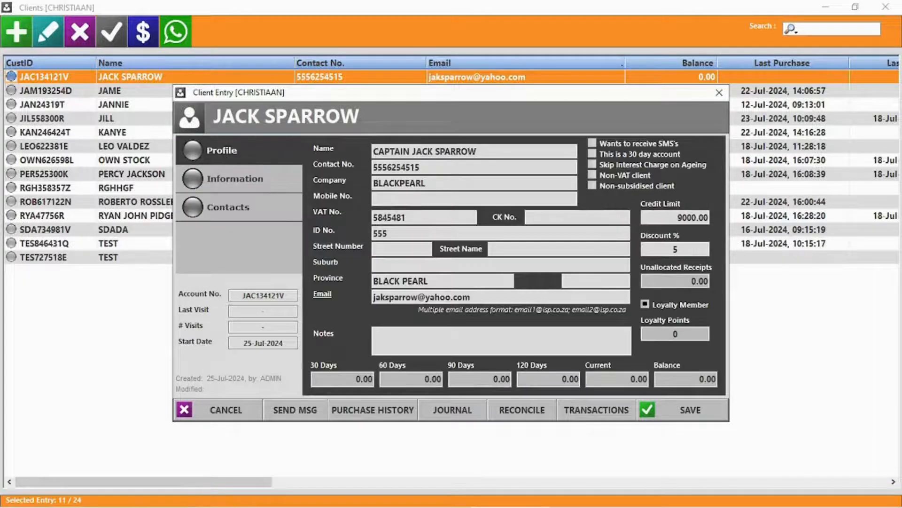
pyautogui.click(295, 409)
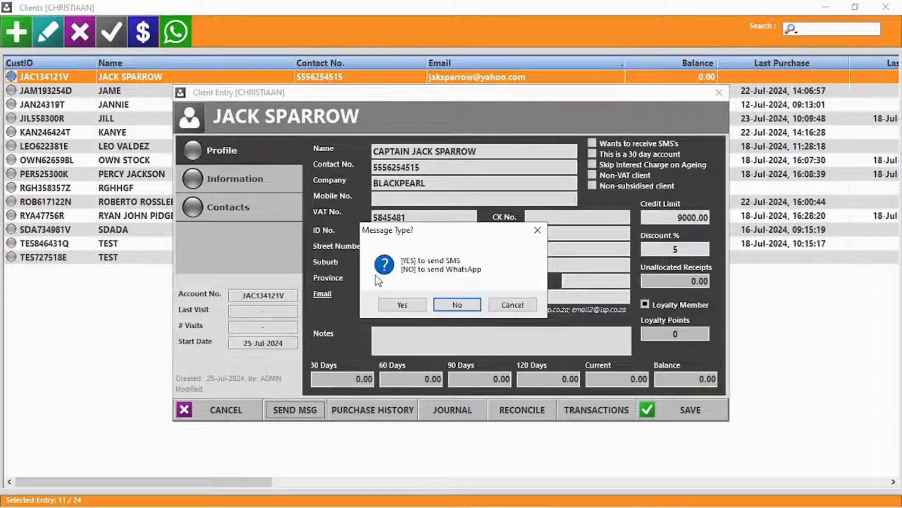
pyautogui.click(456, 304)
pyautogui.click(663, 85)
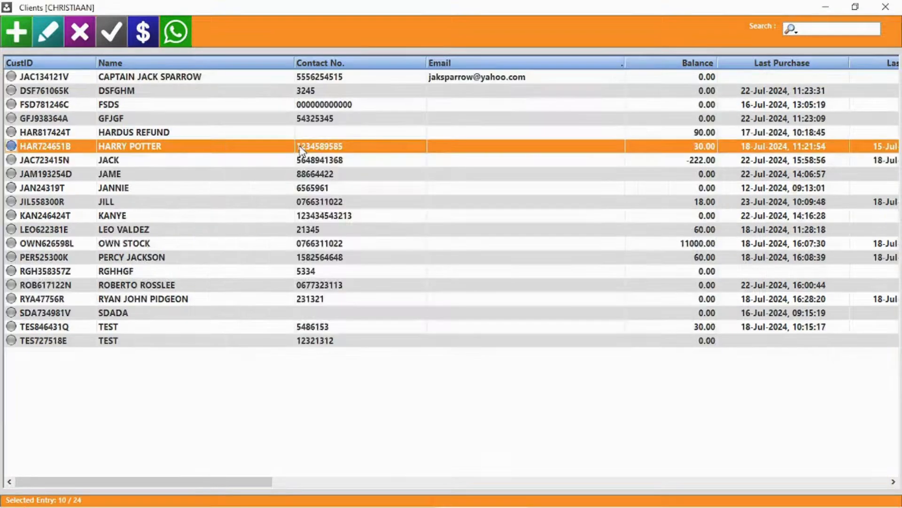
# Check the client's purchase history and start a PAYMENT journal described as EFT PAYMENT
pyautogui.doubleClick(301, 151)
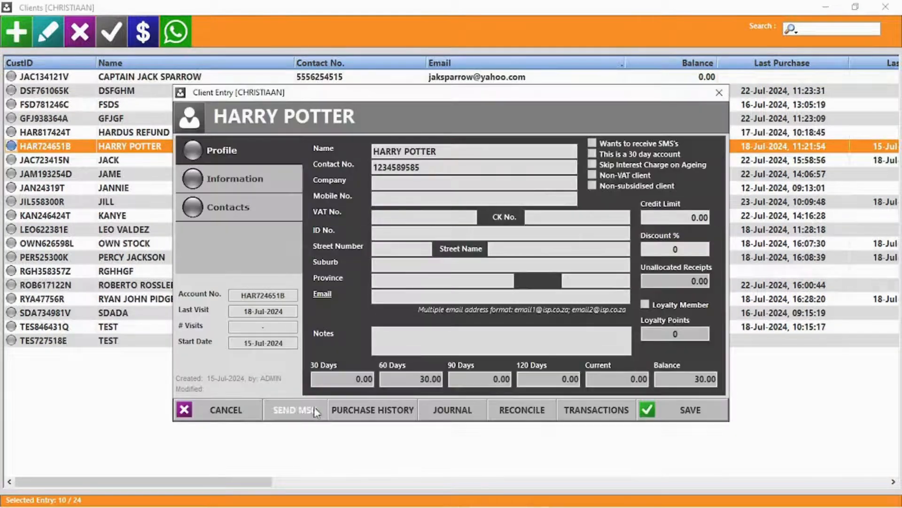
pyautogui.click(357, 412)
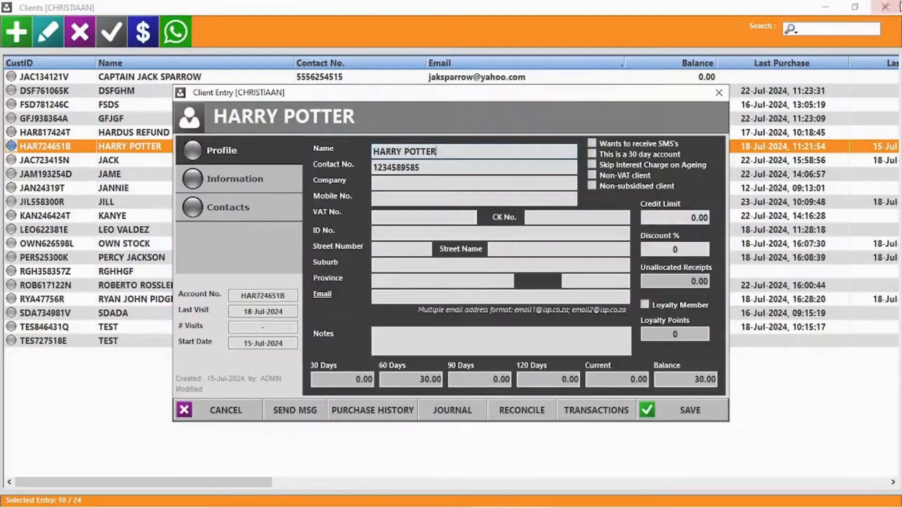
pyautogui.press('Escape')
pyautogui.click(449, 416)
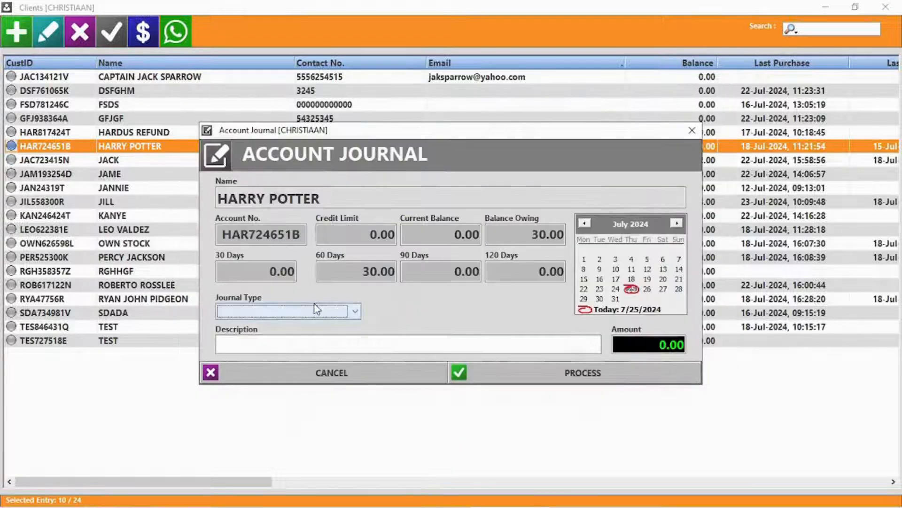
pyautogui.click(298, 312)
pyautogui.click(252, 323)
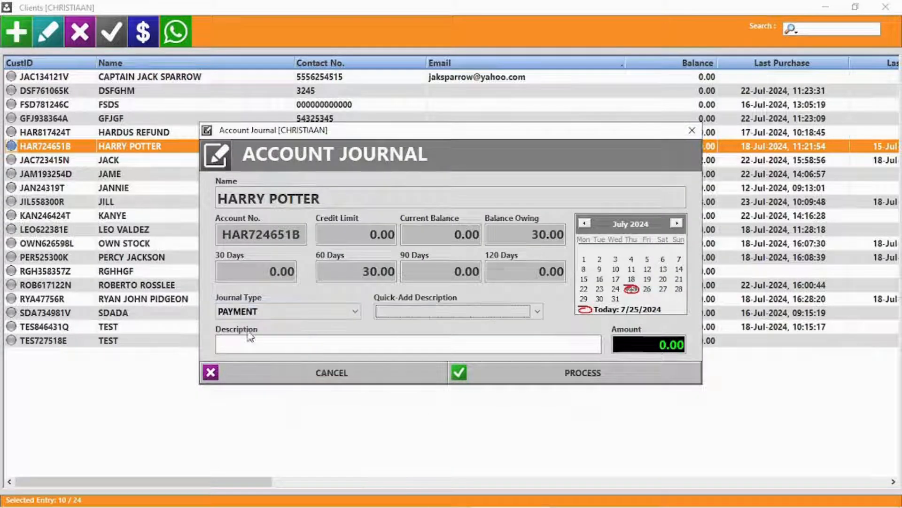
pyautogui.click(435, 313)
pyautogui.click(413, 324)
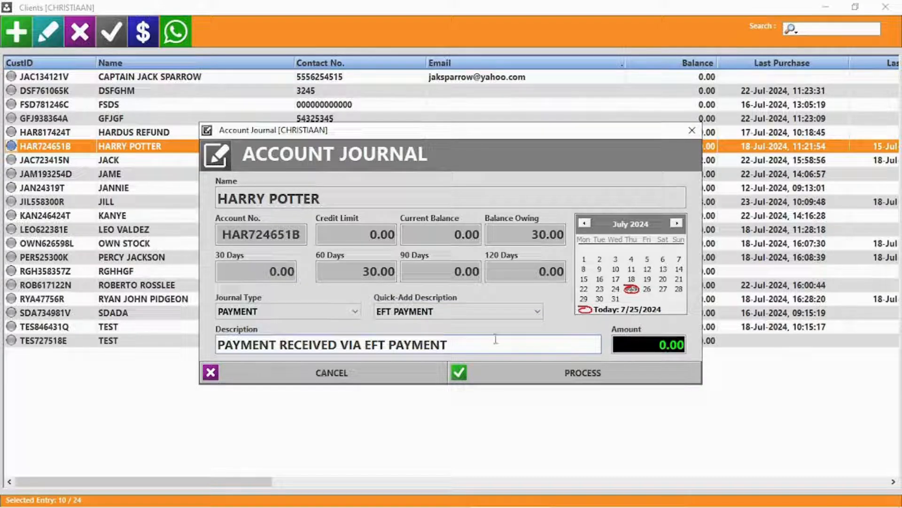
# Post the 500.00 payment and skip reconciling the account
pyautogui.click(653, 348)
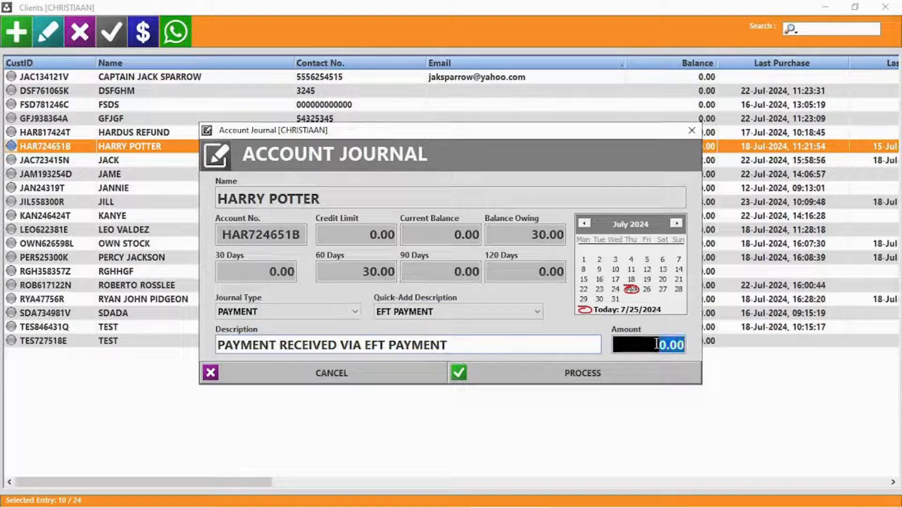
pyautogui.write('50')
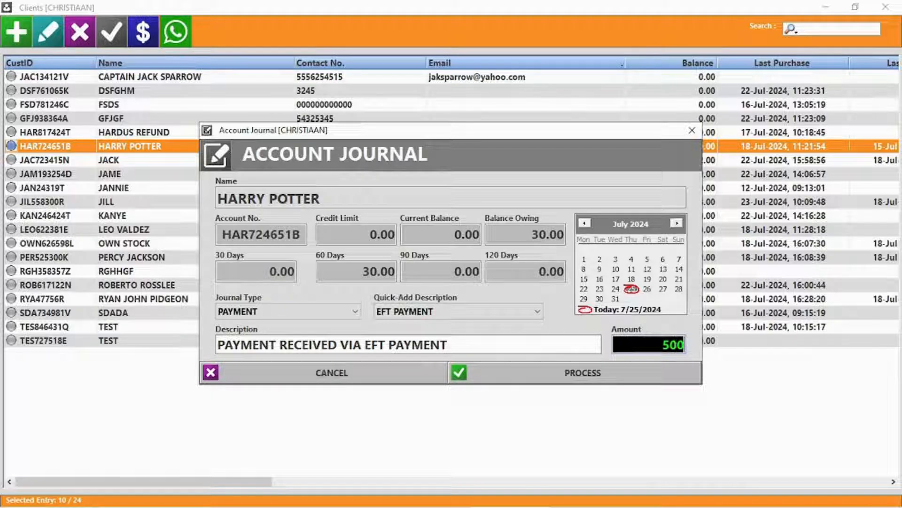
pyautogui.write('0')
pyautogui.click(596, 372)
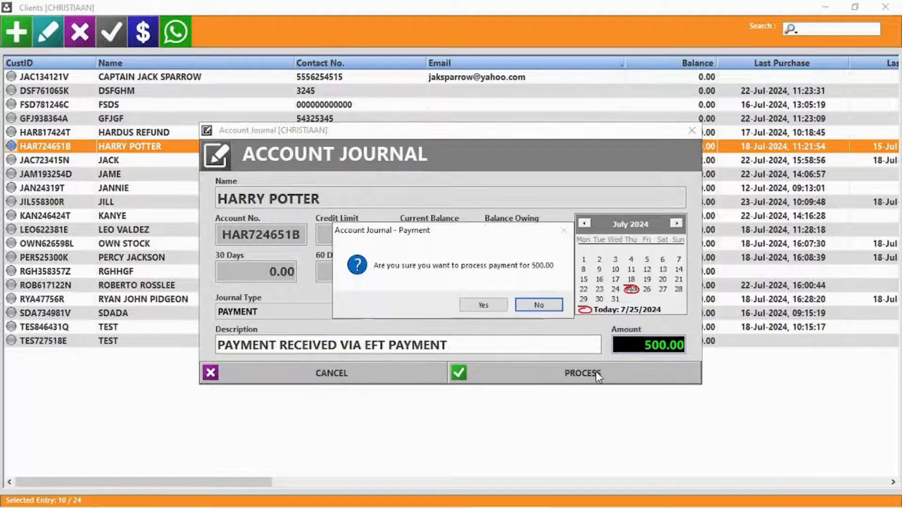
pyautogui.click(488, 306)
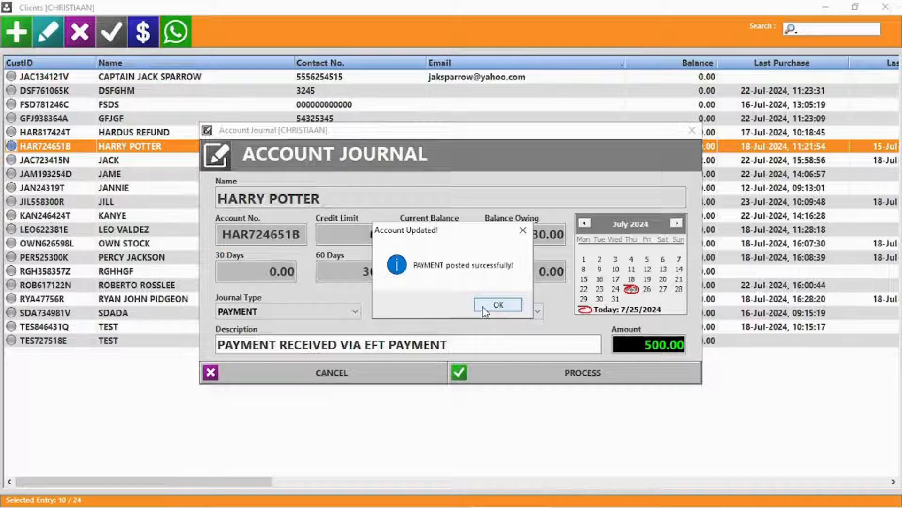
pyautogui.click(485, 305)
pyautogui.click(487, 304)
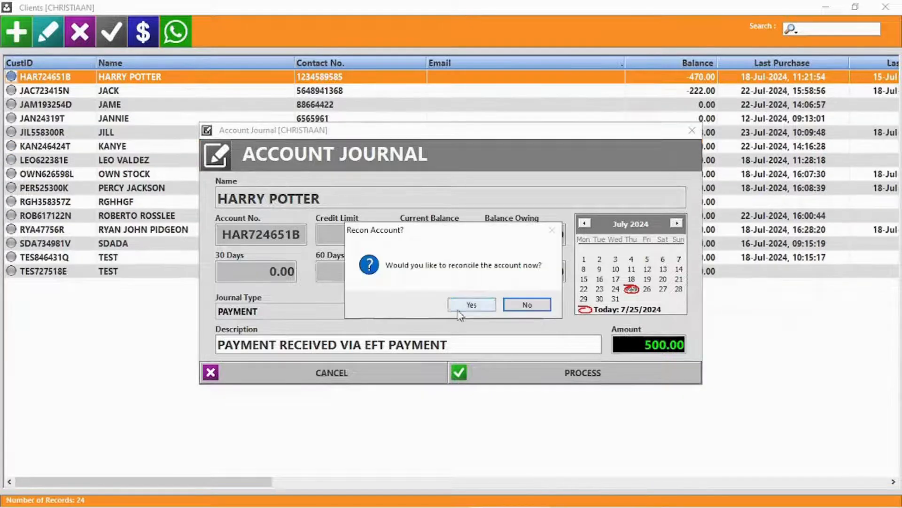
pyautogui.click(526, 304)
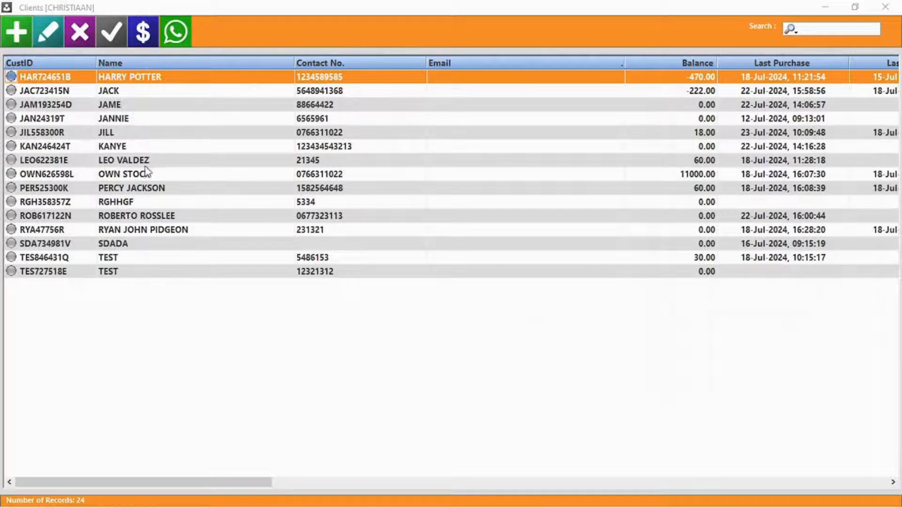
# Reconcile the client's account, allocating the 30.00 receipt to invoice 216
pyautogui.doubleClick(129, 77)
pyautogui.click(522, 416)
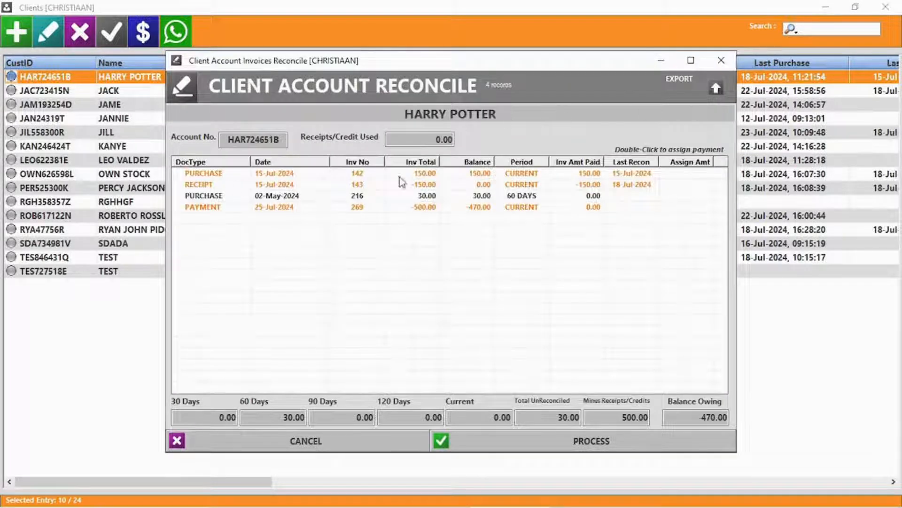
pyautogui.doubleClick(531, 196)
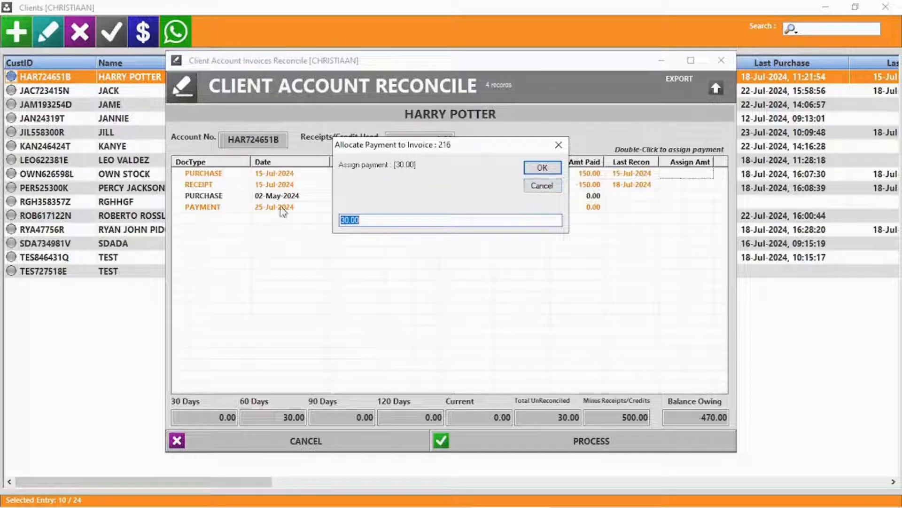
pyautogui.click(555, 170)
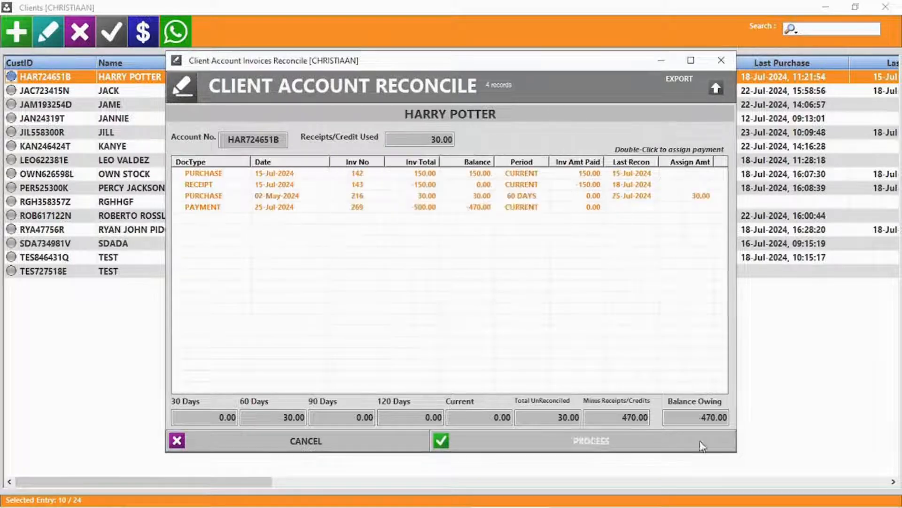
pyautogui.doubleClick(633, 417)
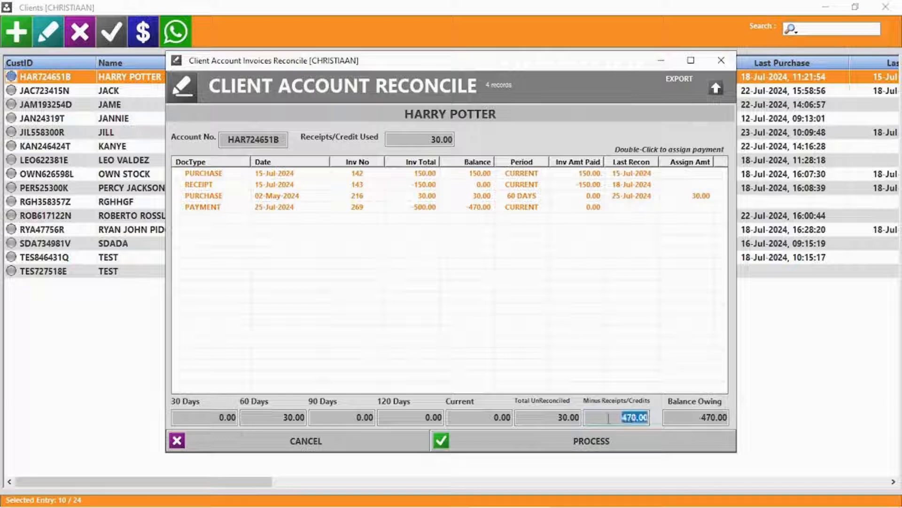
pyautogui.doubleClick(562, 418)
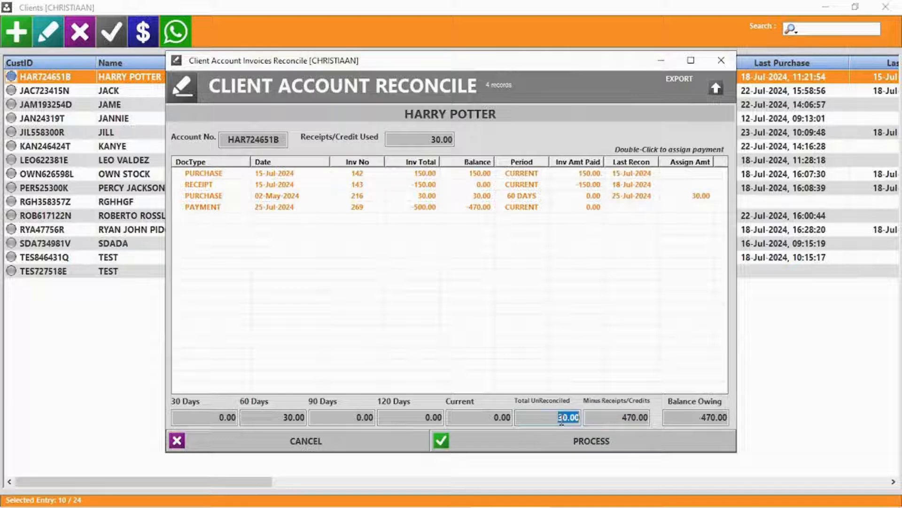
pyautogui.doubleClick(267, 416)
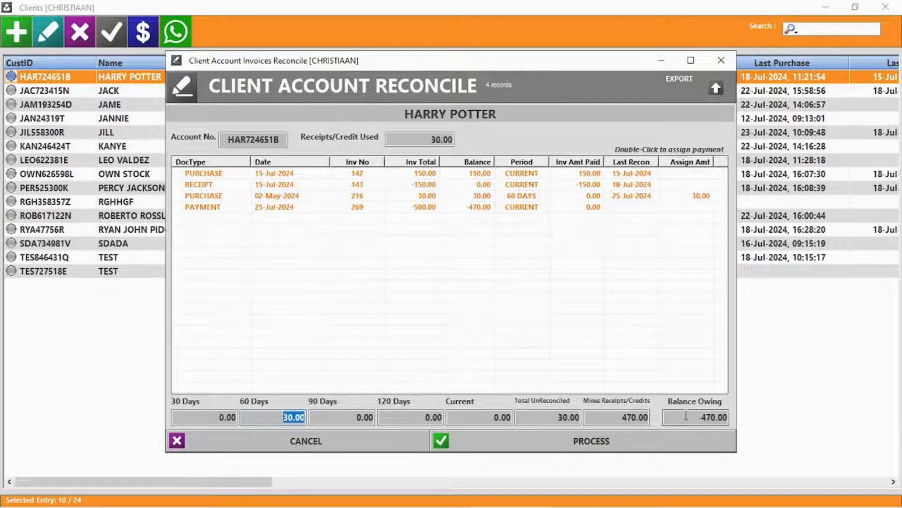
pyautogui.click(589, 441)
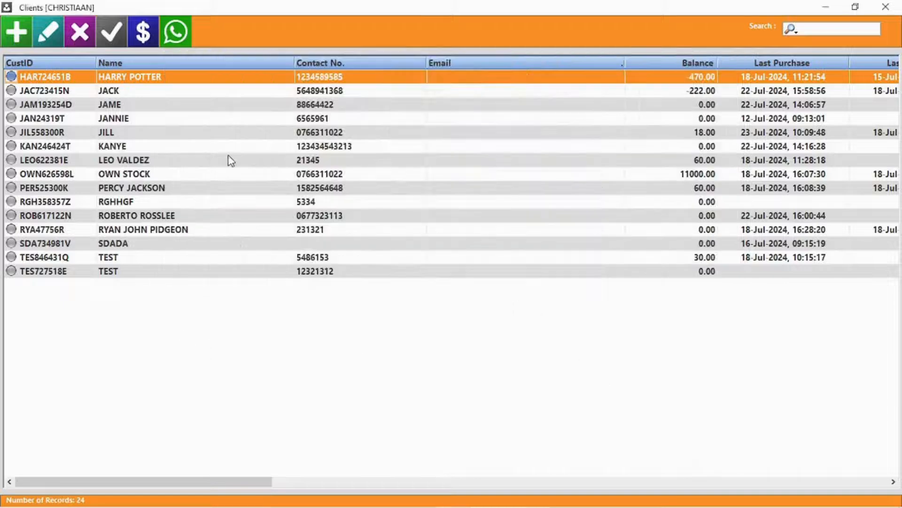
# View the first client's account statement, then close it without changes
pyautogui.doubleClick(170, 79)
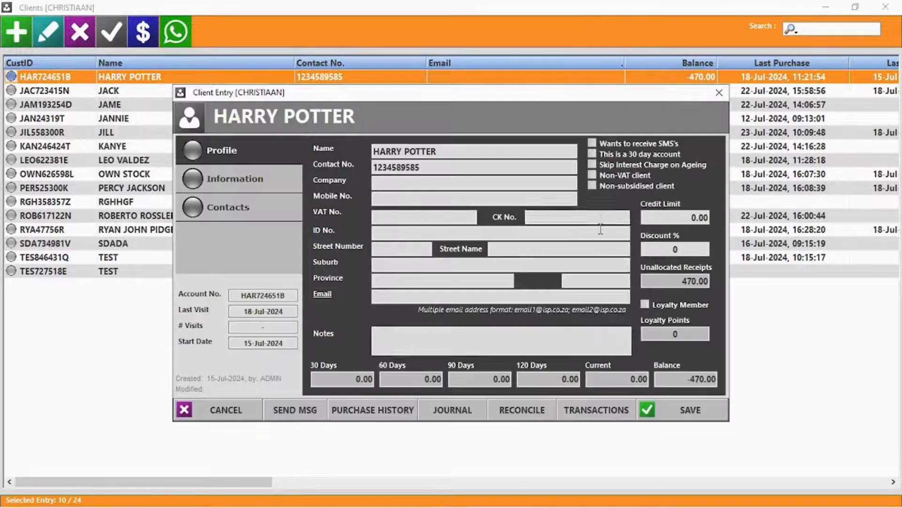
pyautogui.click(597, 410)
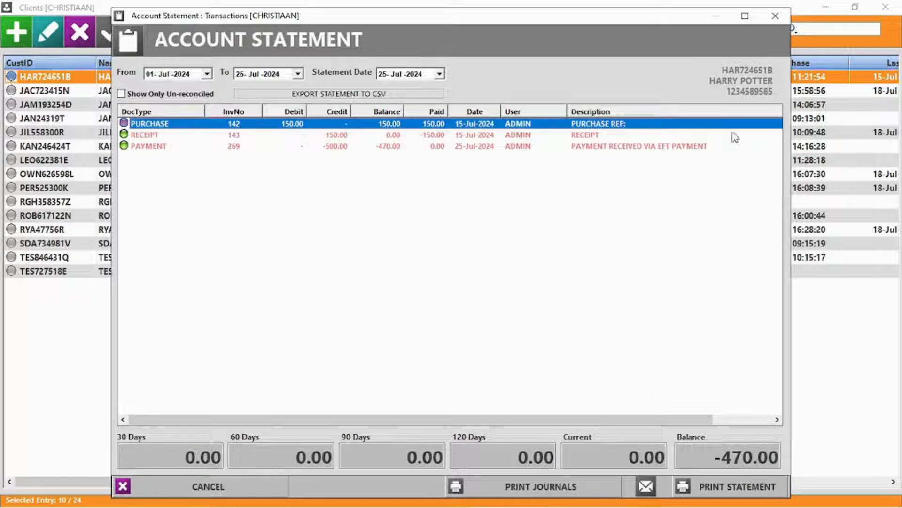
pyautogui.click(776, 17)
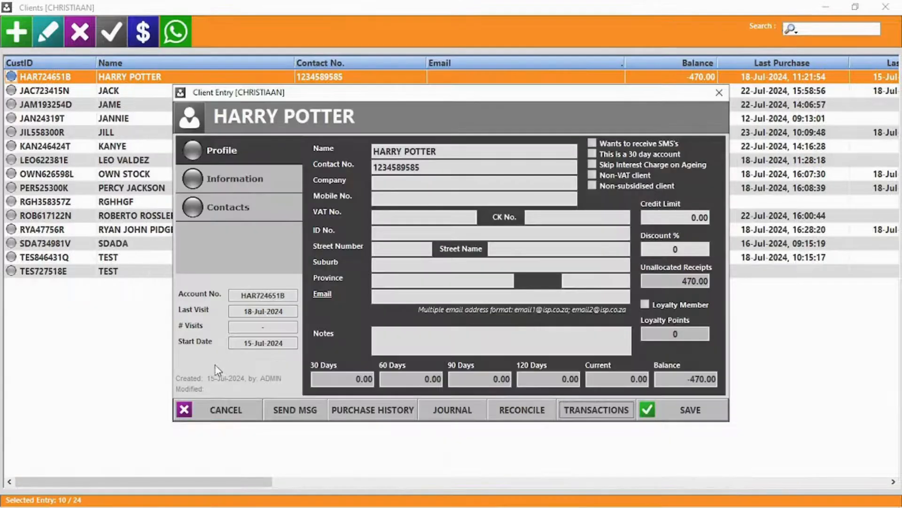
pyautogui.click(222, 411)
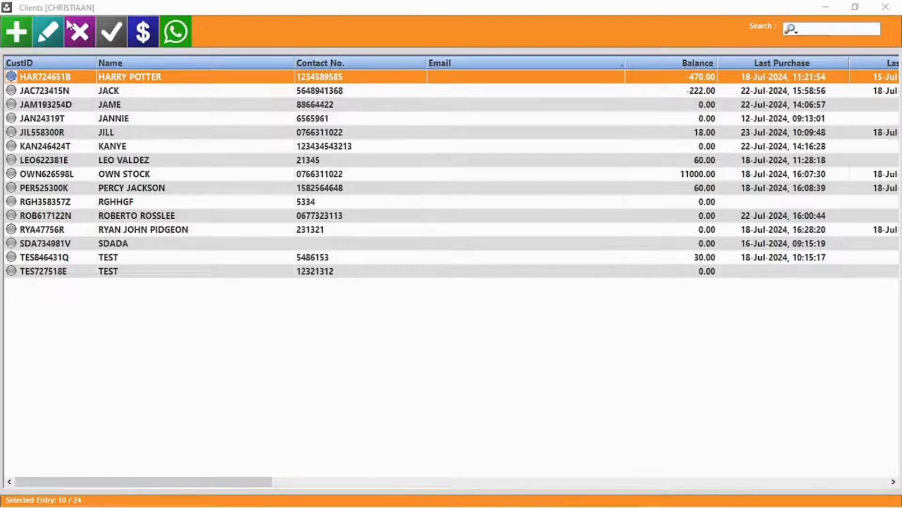
# Delete the third client record and list the outstanding accounts
pyautogui.click(115, 107)
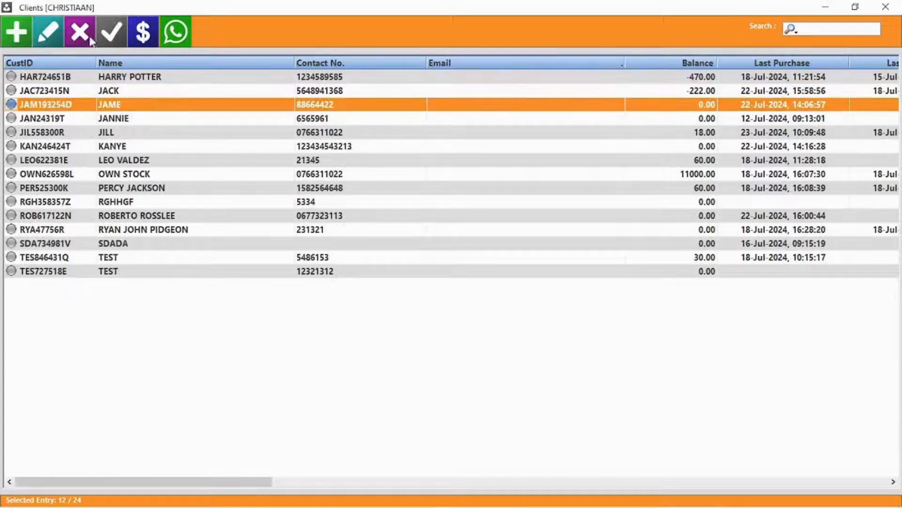
pyautogui.click(80, 32)
pyautogui.click(476, 305)
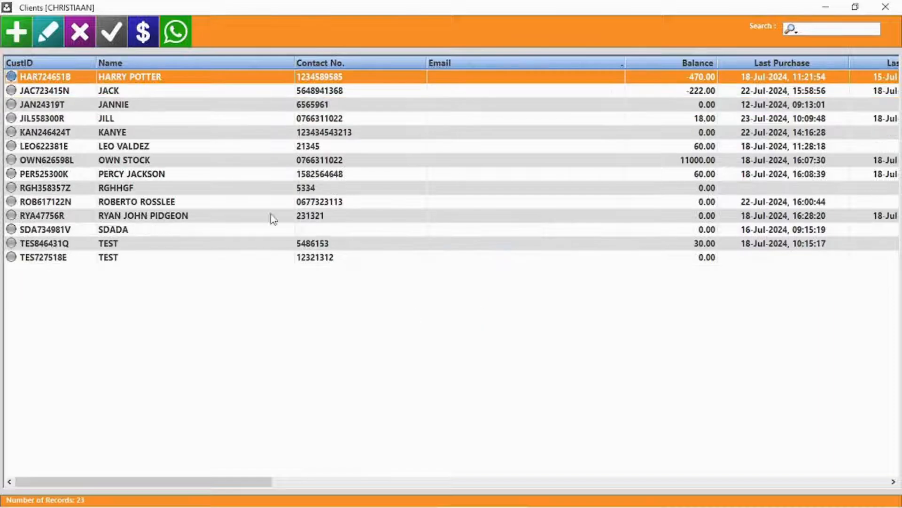
pyautogui.click(107, 33)
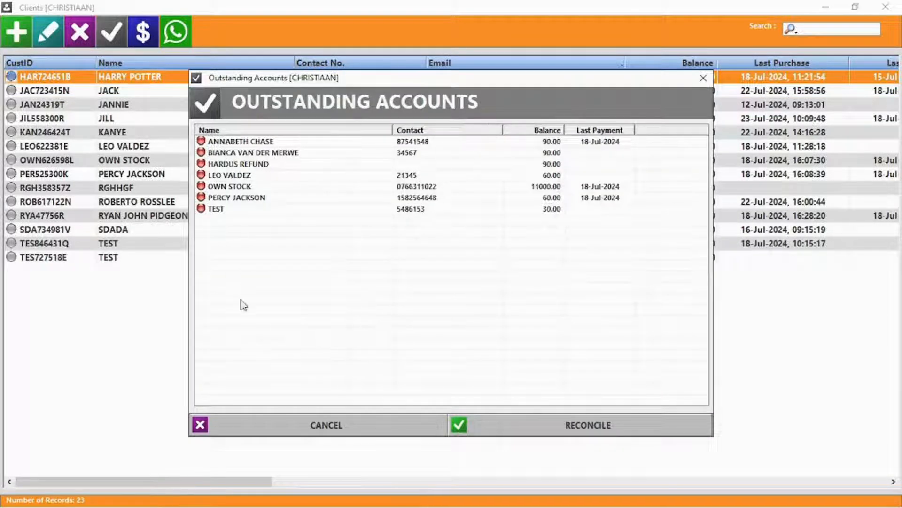
# Enter bulk account payments of 50, 100 and 20 for three searched clients
pyautogui.click(324, 425)
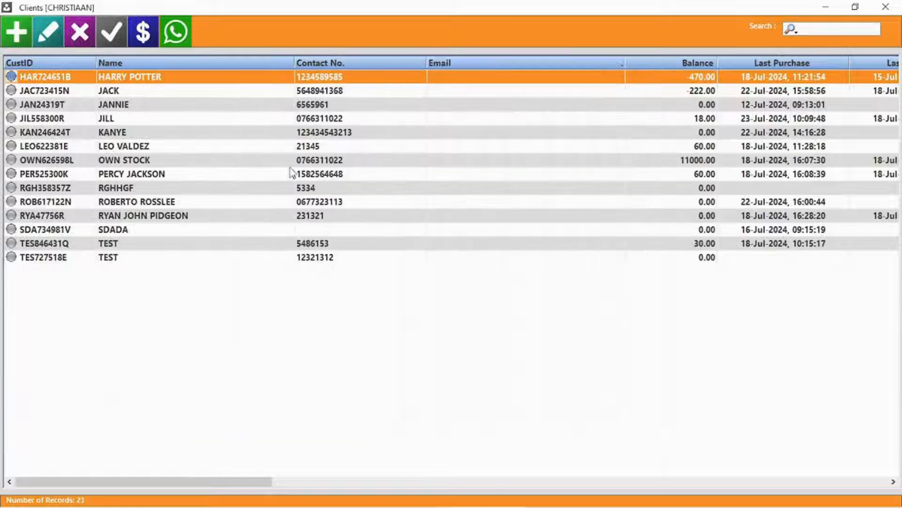
pyautogui.click(144, 33)
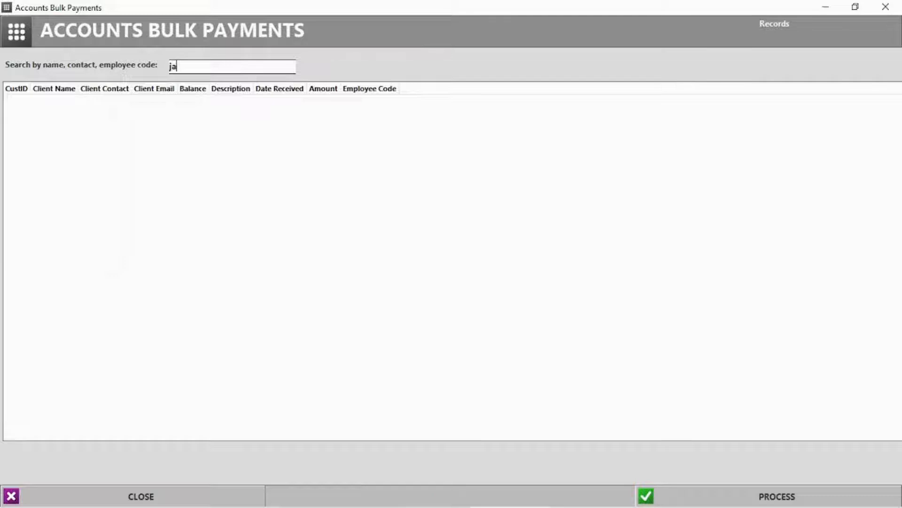
pyautogui.click(116, 111)
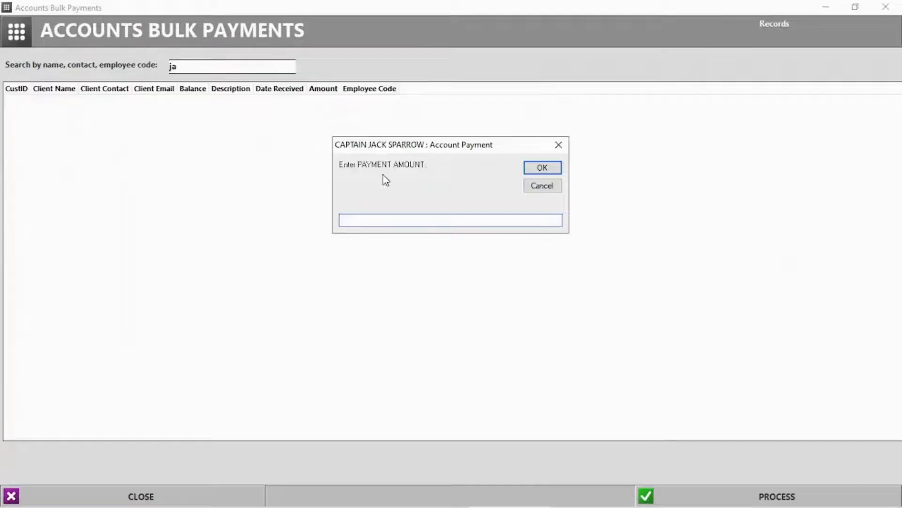
pyautogui.press('Return')
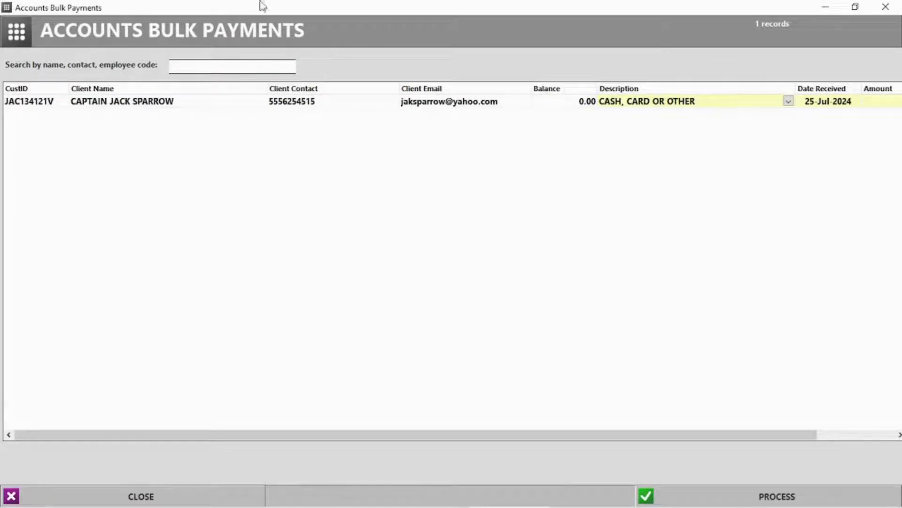
pyautogui.write('harr')
pyautogui.click(92, 113)
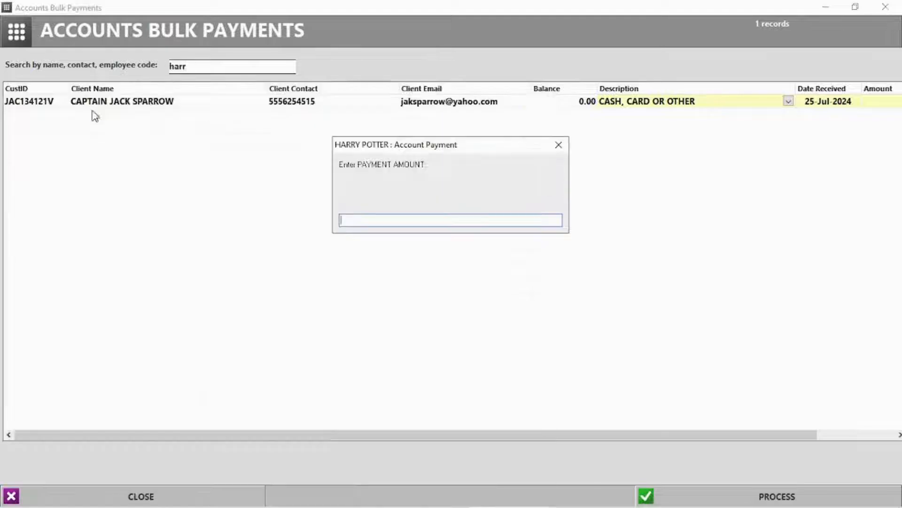
pyautogui.write('100')
pyautogui.press('Return')
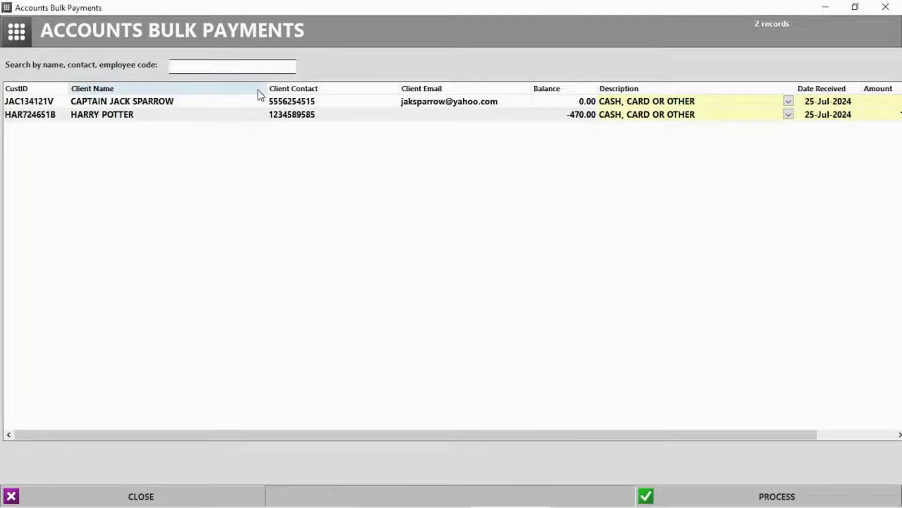
pyautogui.write('per')
pyautogui.click(218, 117)
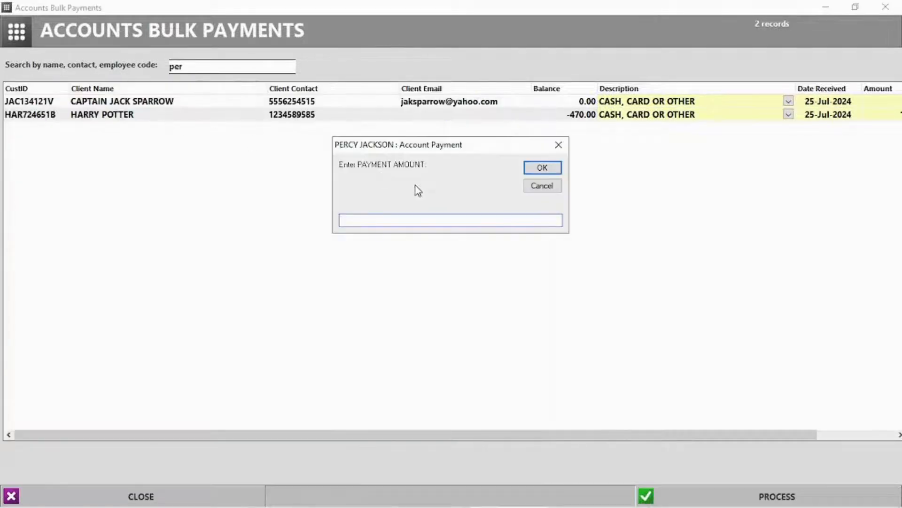
pyautogui.write('20')
pyautogui.press('Return')
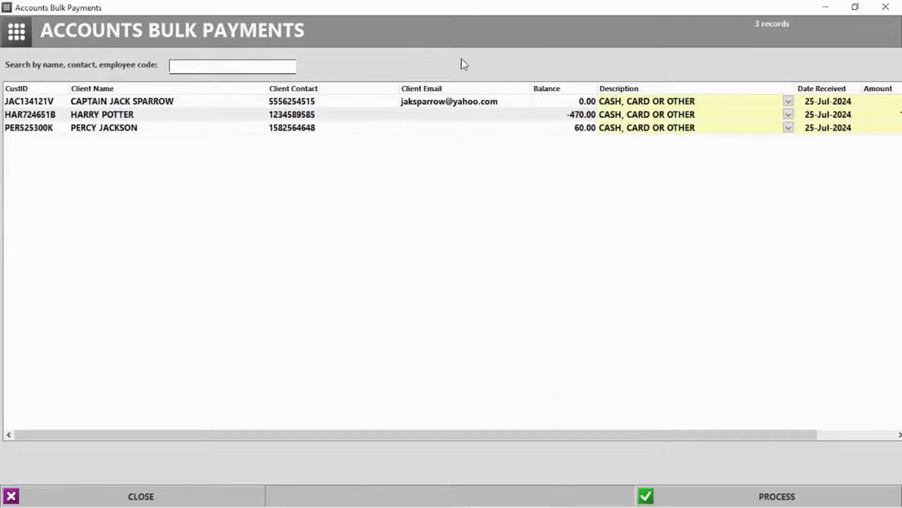
# Process the bulk payments without printing, then list all clients in WhatsApp
pyautogui.click(783, 498)
pyautogui.click(430, 306)
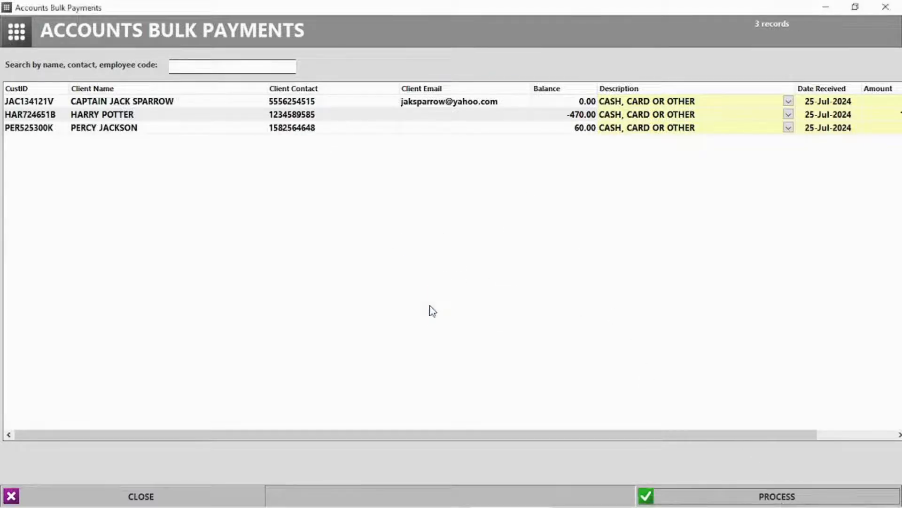
pyautogui.click(511, 305)
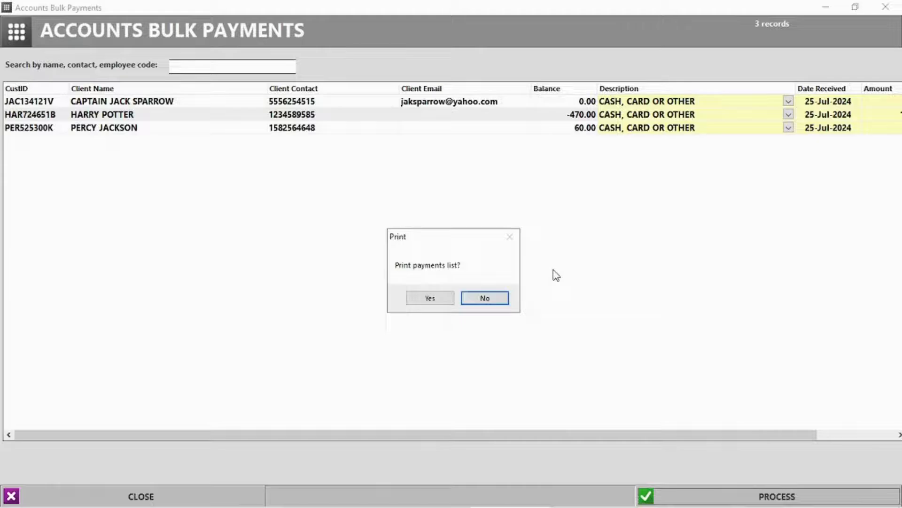
pyautogui.click(489, 297)
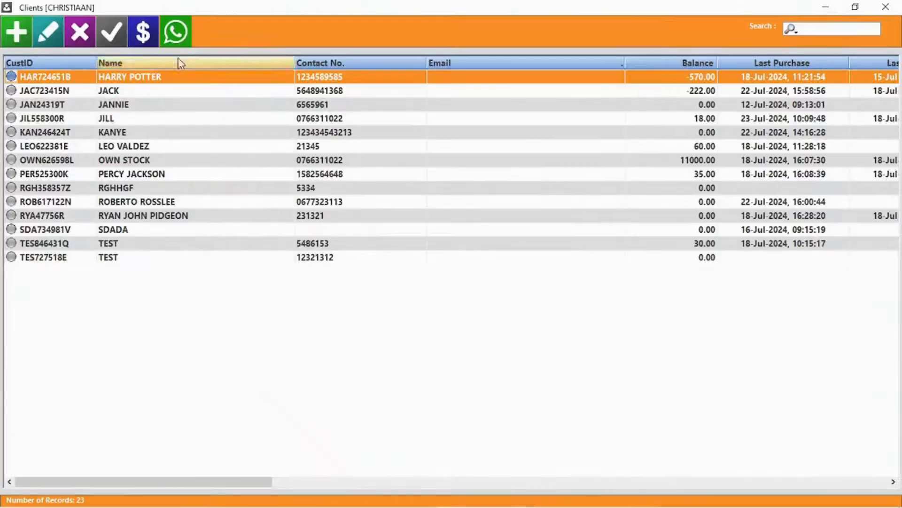
pyautogui.click(179, 42)
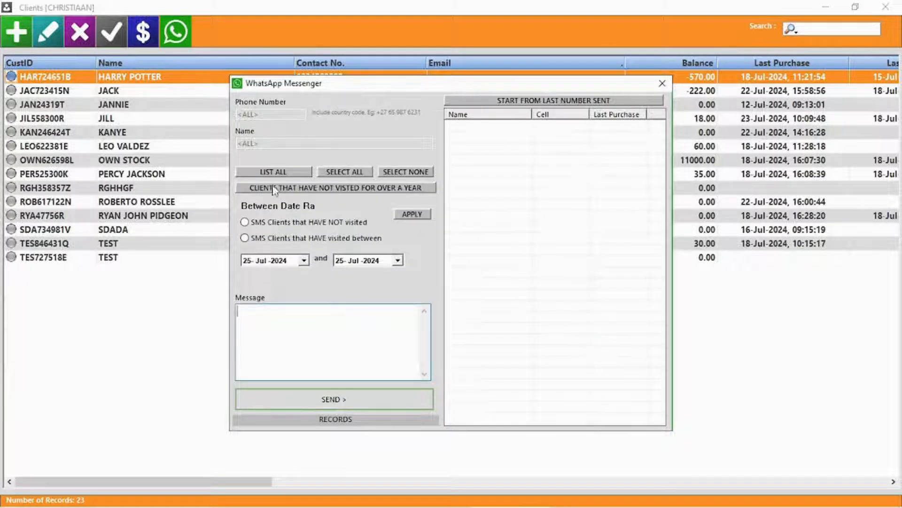
pyautogui.click(283, 173)
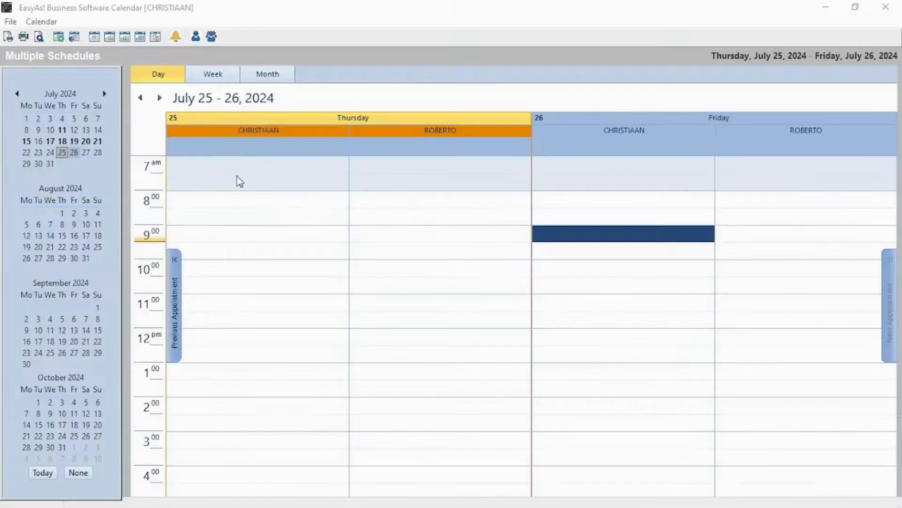
# Create a Thursday 9:30 job with status QUOTE CLIENT, a client and title LAPTOPS
pyautogui.doubleClick(232, 248)
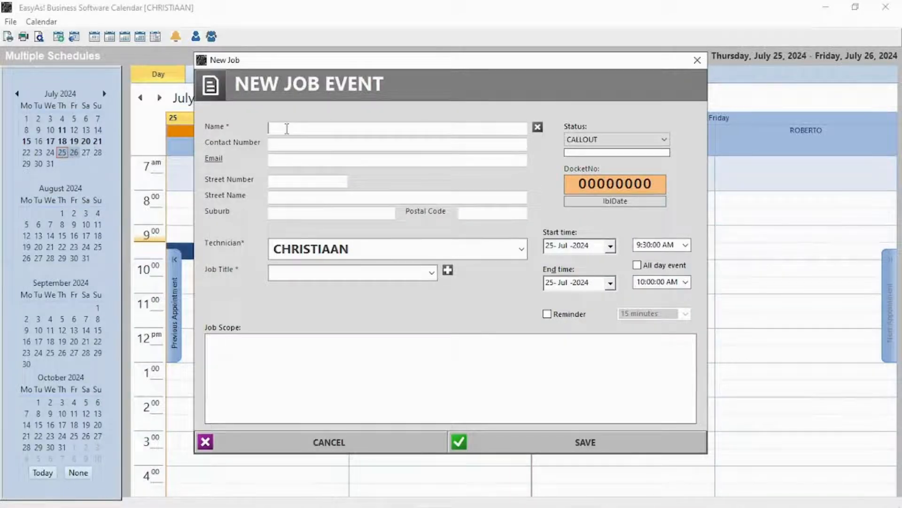
pyautogui.click(628, 140)
pyautogui.click(606, 167)
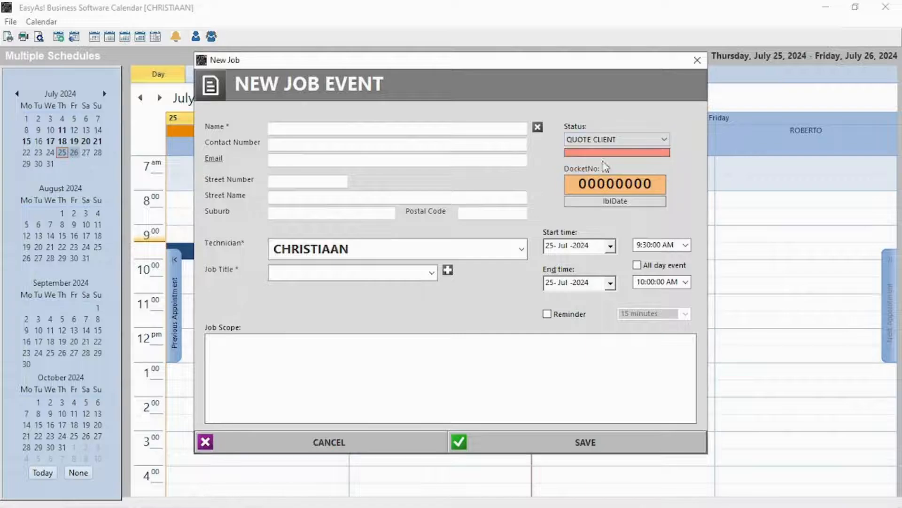
pyautogui.write('J')
pyautogui.click(296, 182)
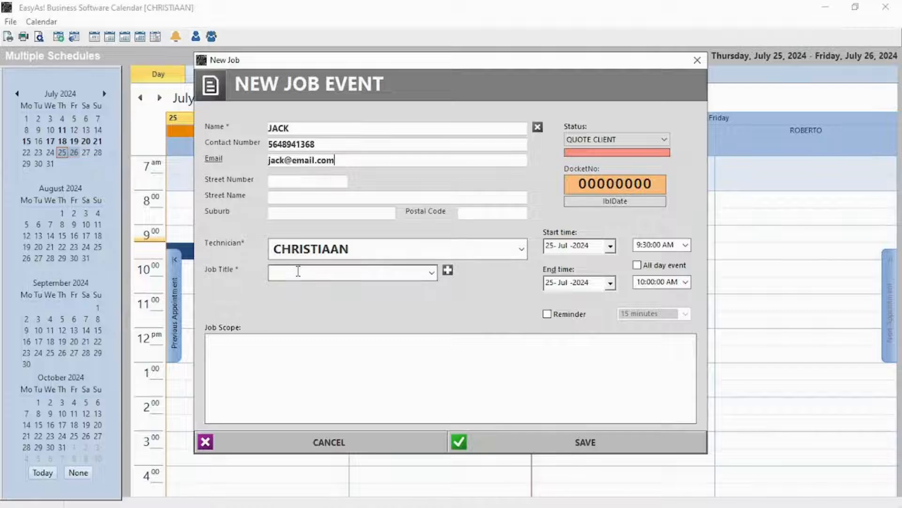
pyautogui.click(431, 272)
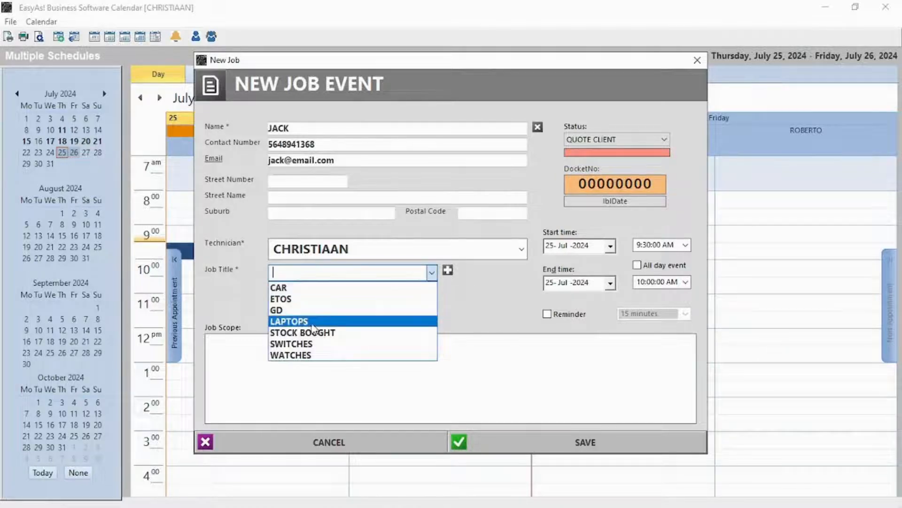
pyautogui.click(306, 322)
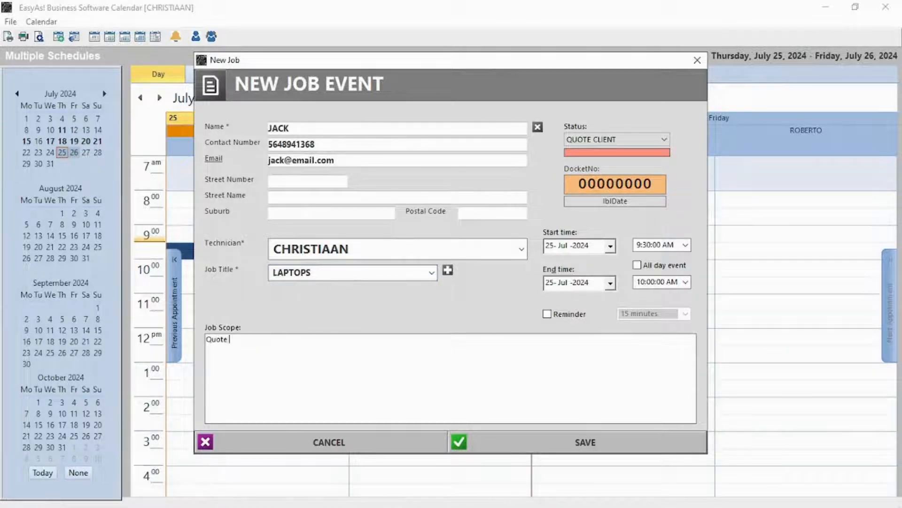
# Turn on the job's reminder, save it, and dismiss the overdue LAPTOPS reminder
pyautogui.write('on SSD drives')
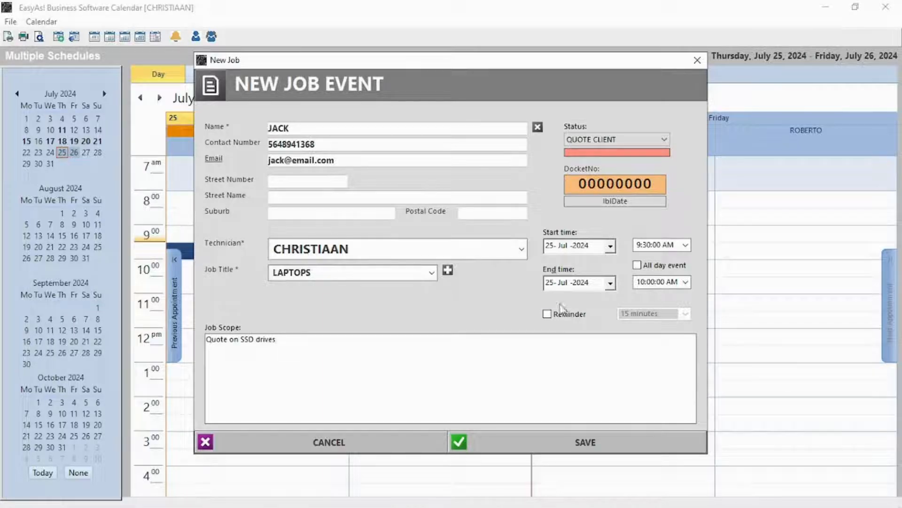
pyautogui.click(561, 312)
pyautogui.click(585, 442)
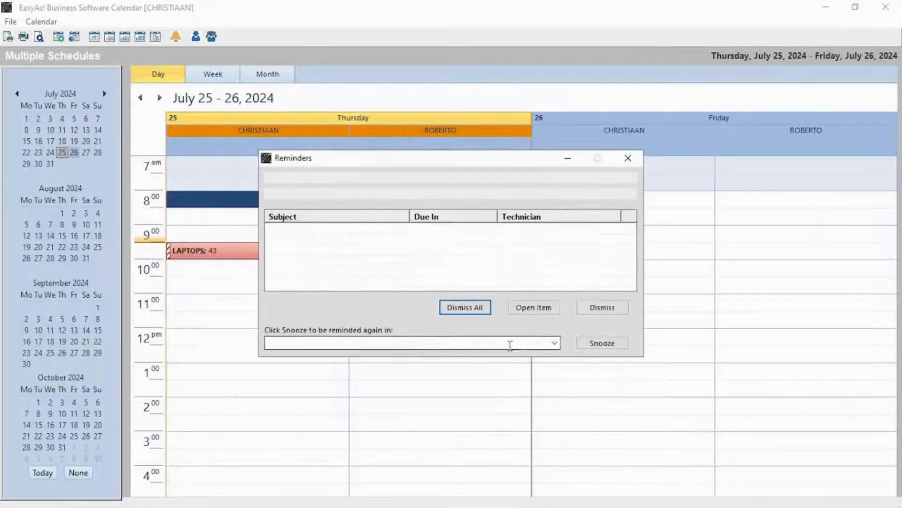
pyautogui.click(406, 235)
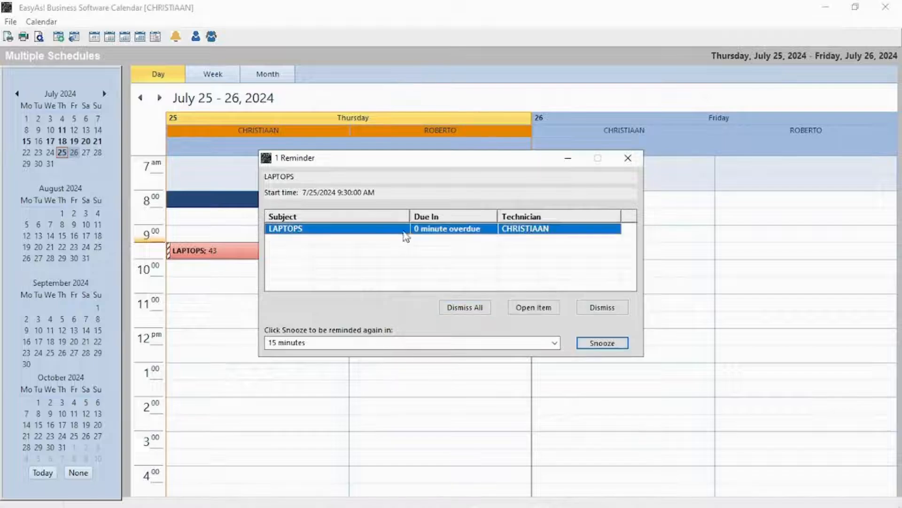
pyautogui.click(465, 308)
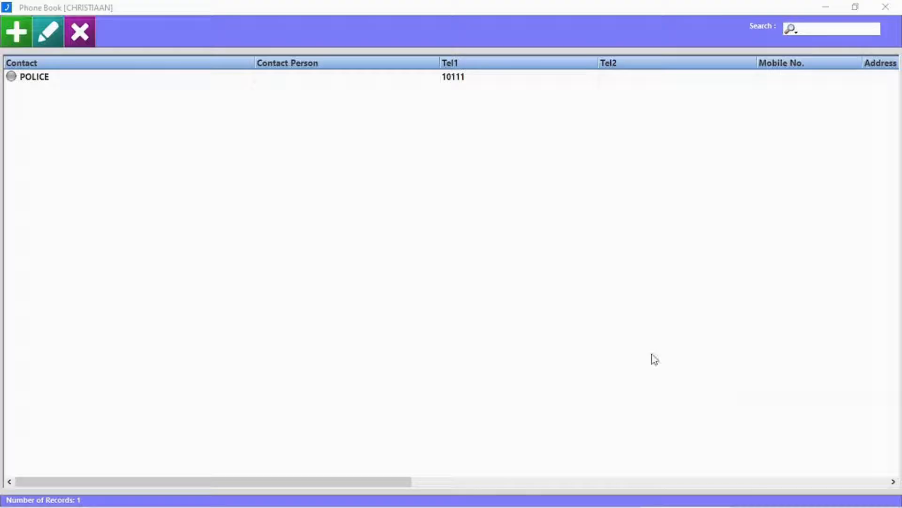
pyautogui.click(18, 41)
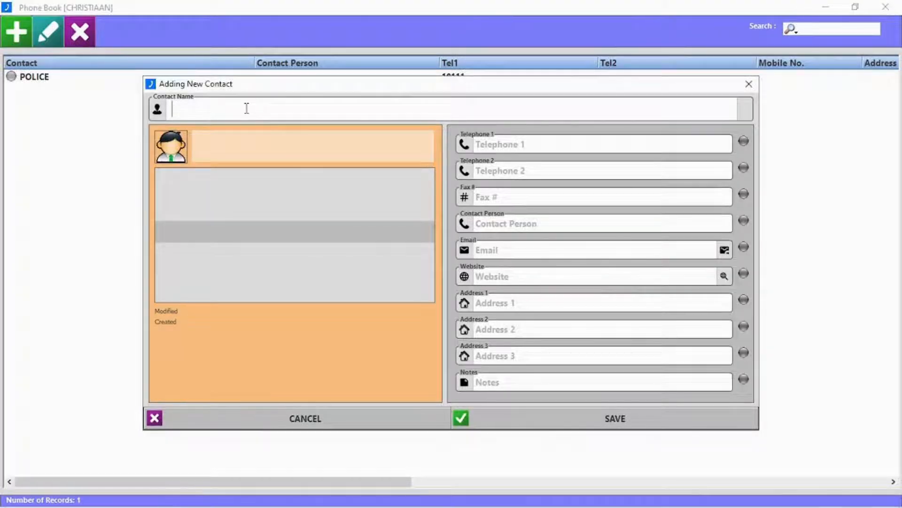
pyautogui.write('Hospital')
pyautogui.click(523, 141)
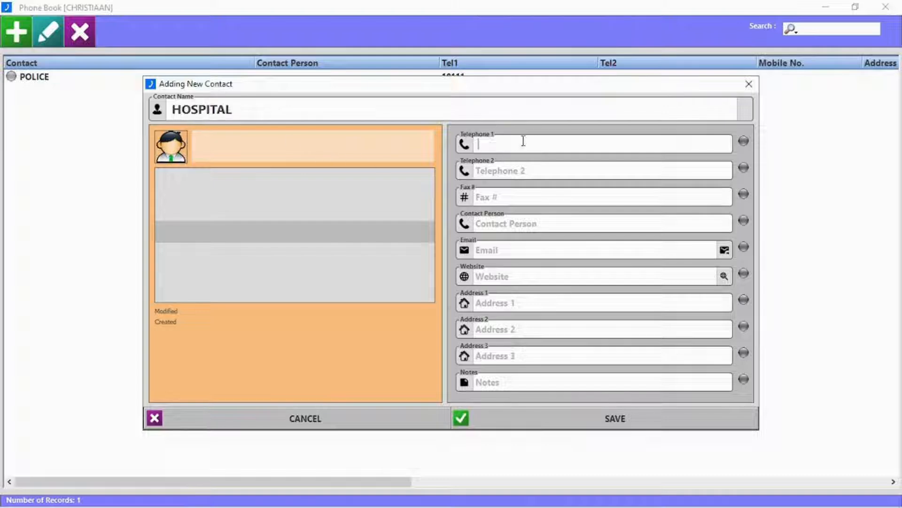
pyautogui.write('08169358')
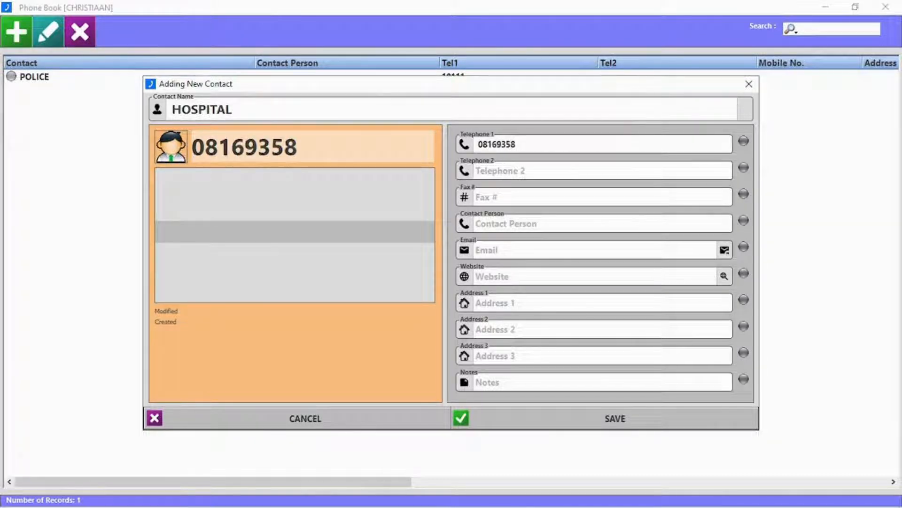
pyautogui.click(546, 219)
pyautogui.write('Mari')
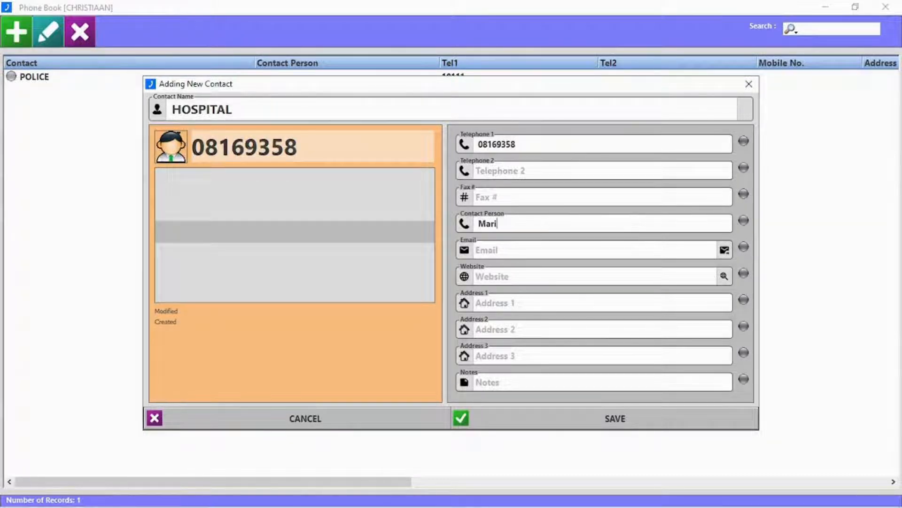
pyautogui.write('nda')
pyautogui.click(616, 418)
# Delete the HOSPITAL contact and close the phone book
pyautogui.doubleClick(96, 80)
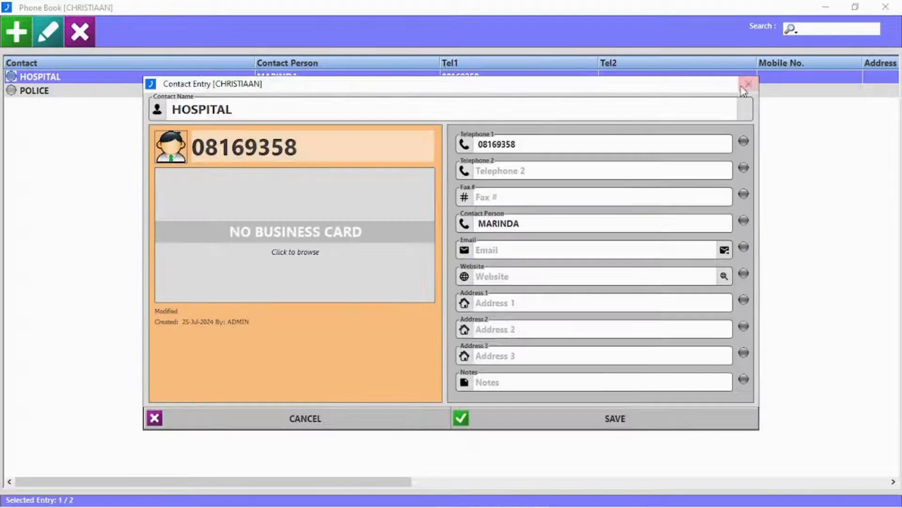
pyautogui.press('Escape')
pyautogui.click(81, 33)
pyautogui.click(427, 305)
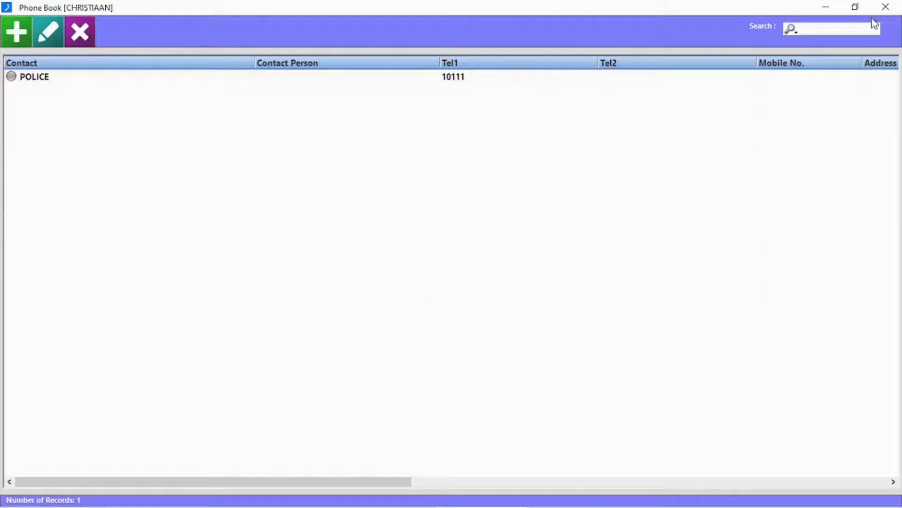
pyautogui.click(885, 7)
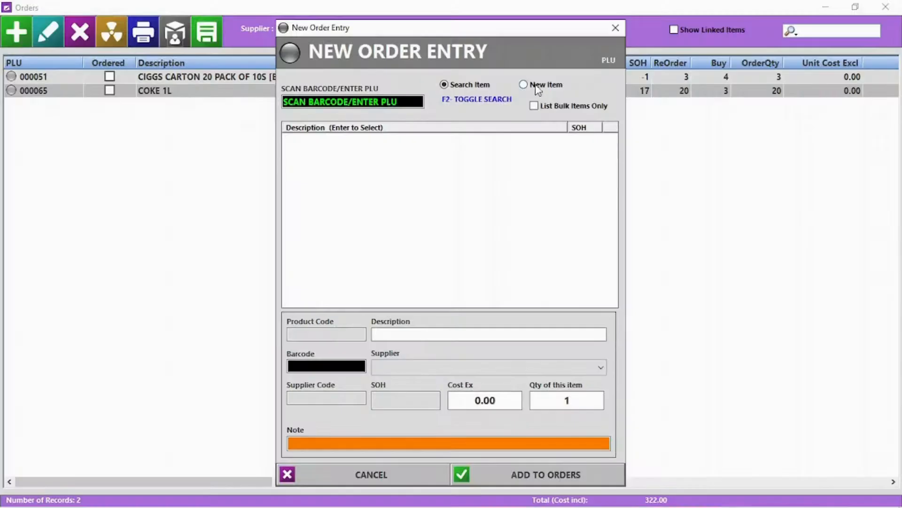
# Add PORK PER KG (PLU 0015) to orders with quantity 5
pyautogui.click(360, 103)
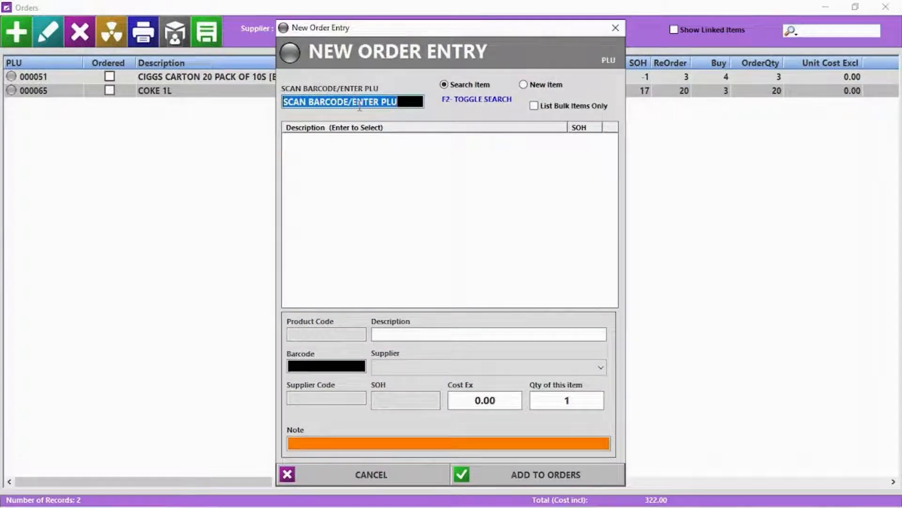
pyautogui.write('0015')
pyautogui.press('Return')
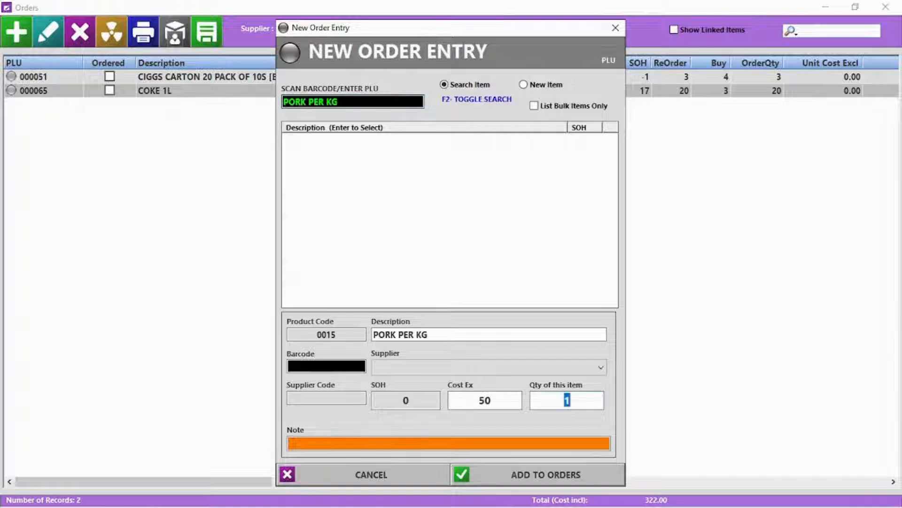
pyautogui.write('5')
pyautogui.press('Return')
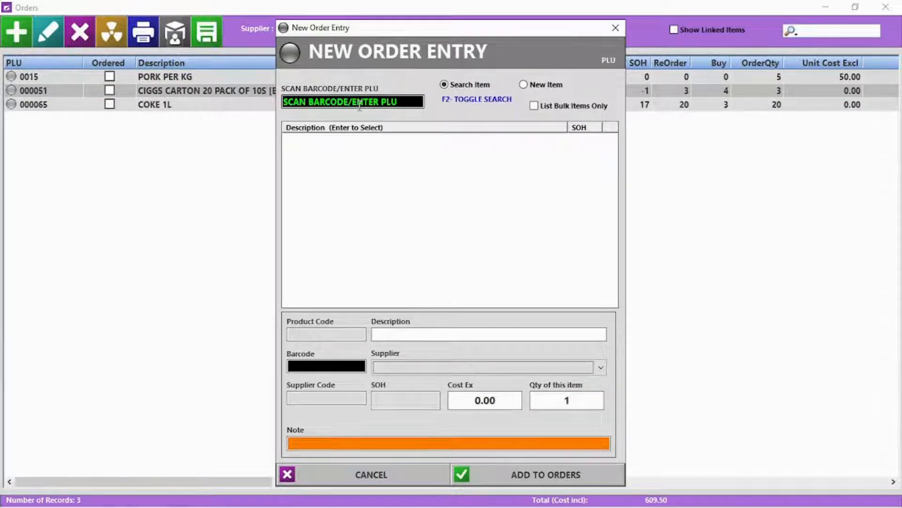
# Find CHICKEN PER KG by name search, add 5 to orders, and close the entry form
pyautogui.press('F2')
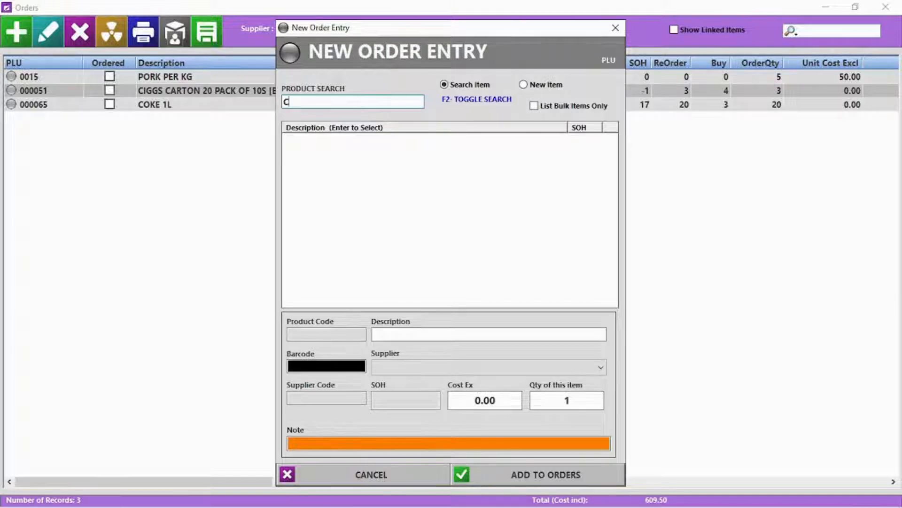
pyautogui.doubleClick(338, 174)
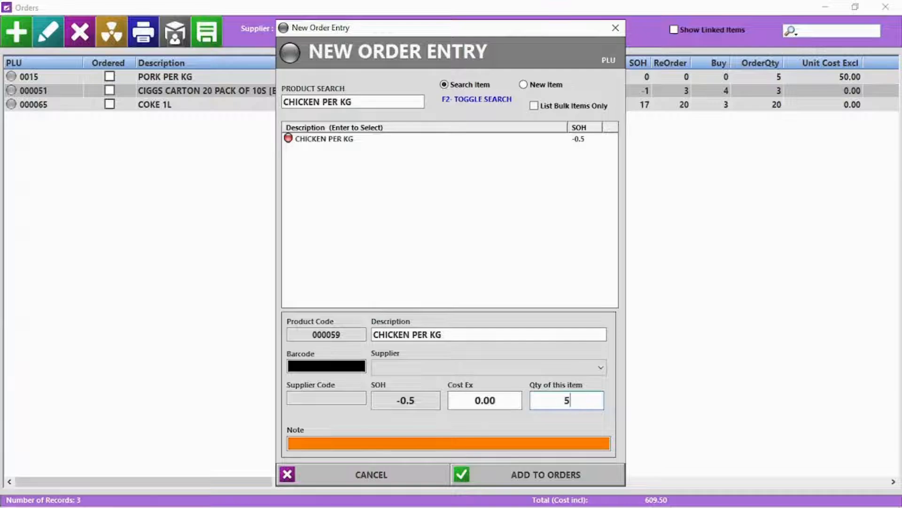
pyautogui.write('5')
pyautogui.press('Return')
pyautogui.click(371, 477)
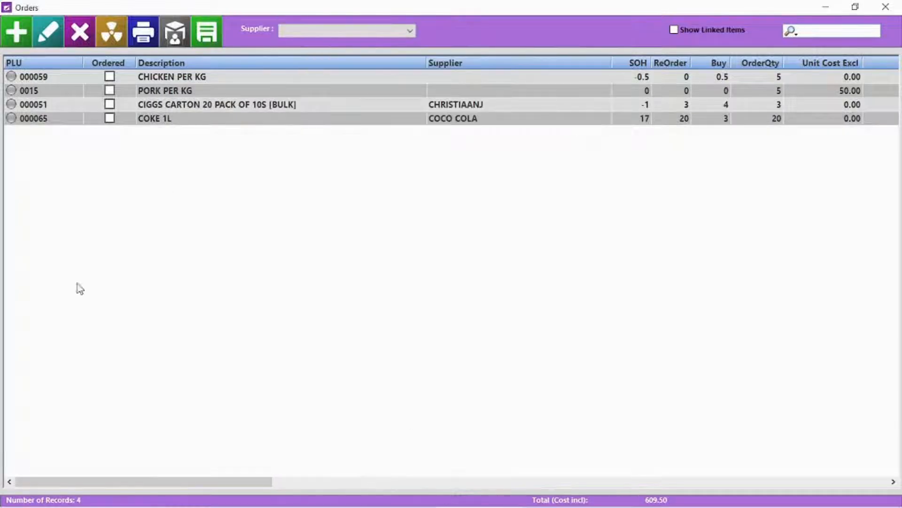
# Show all suppliers' orders and give CHICKEN PER KG the first listed supplier and quantity 4
pyautogui.click(312, 33)
pyautogui.click(316, 44)
pyautogui.click(82, 78)
pyautogui.doubleClick(80, 77)
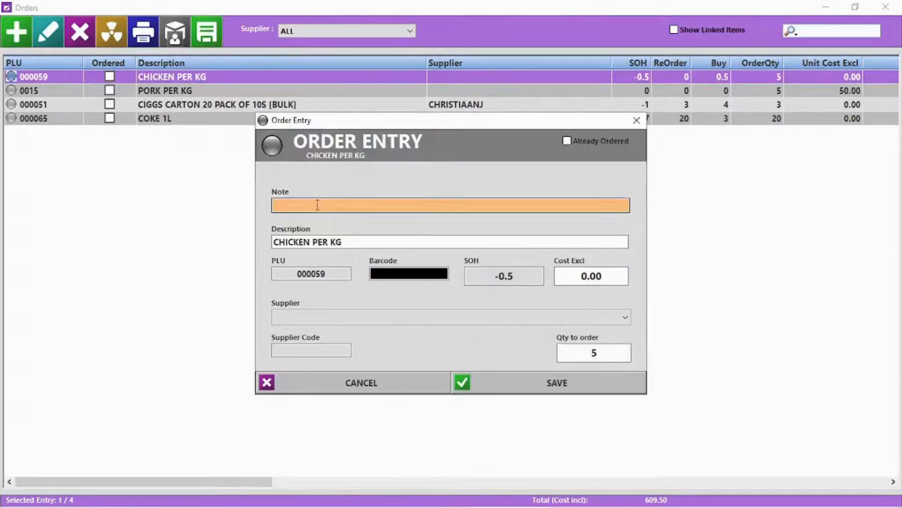
pyautogui.click(625, 317)
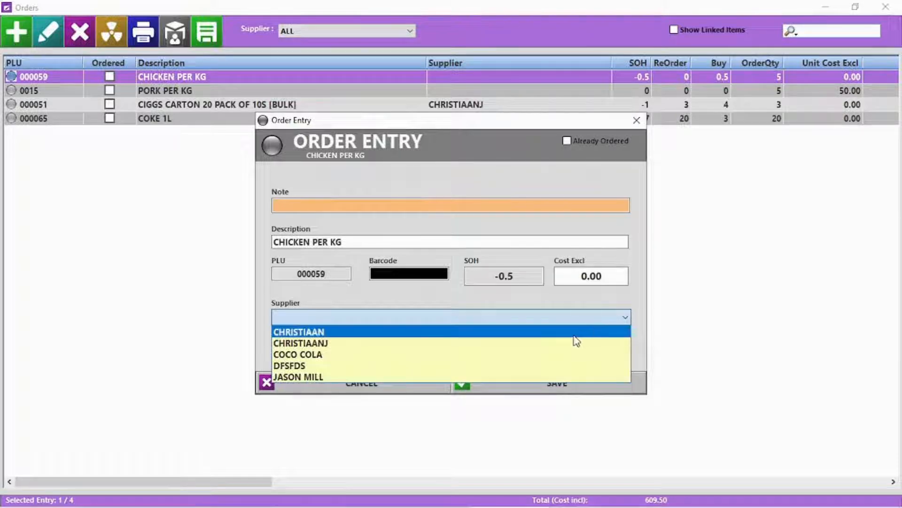
pyautogui.click(573, 331)
pyautogui.click(616, 352)
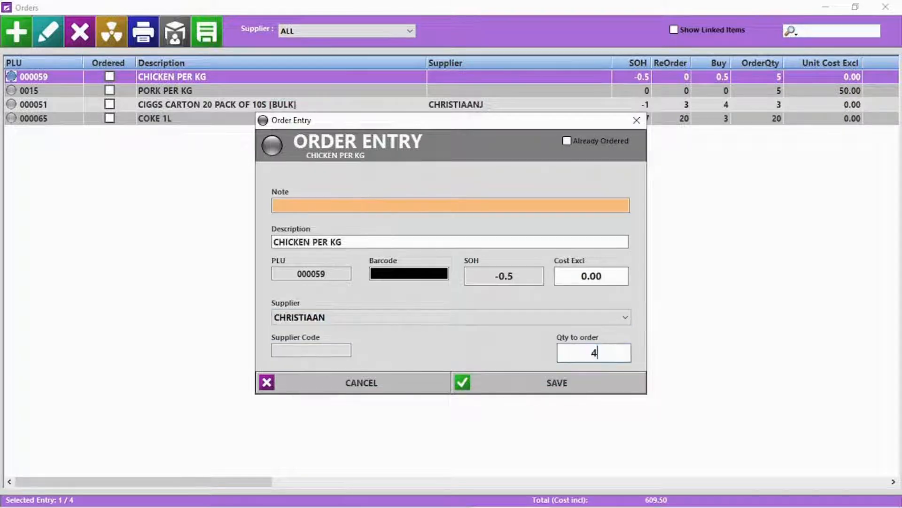
pyautogui.write('4')
pyautogui.click(582, 394)
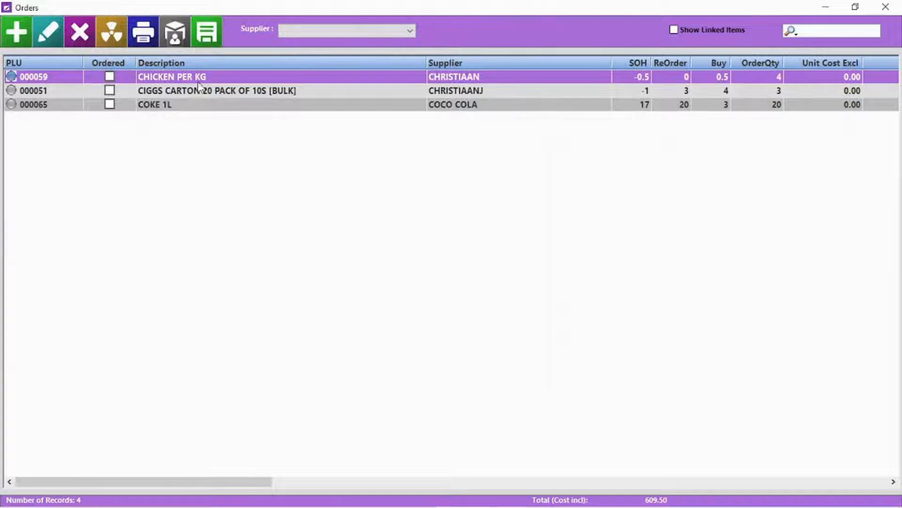
# Delete the CIGGS CARTON order, then clear the entire order list
pyautogui.click(174, 93)
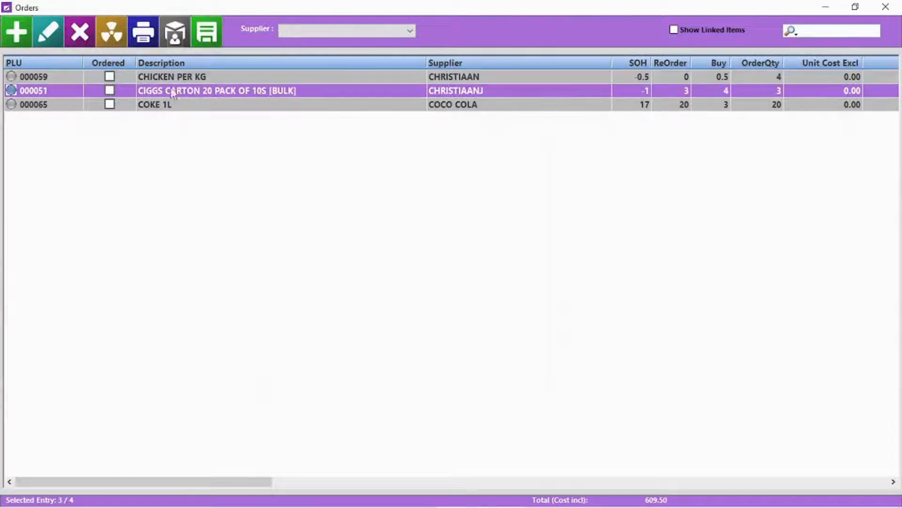
pyautogui.click(86, 38)
pyautogui.click(443, 308)
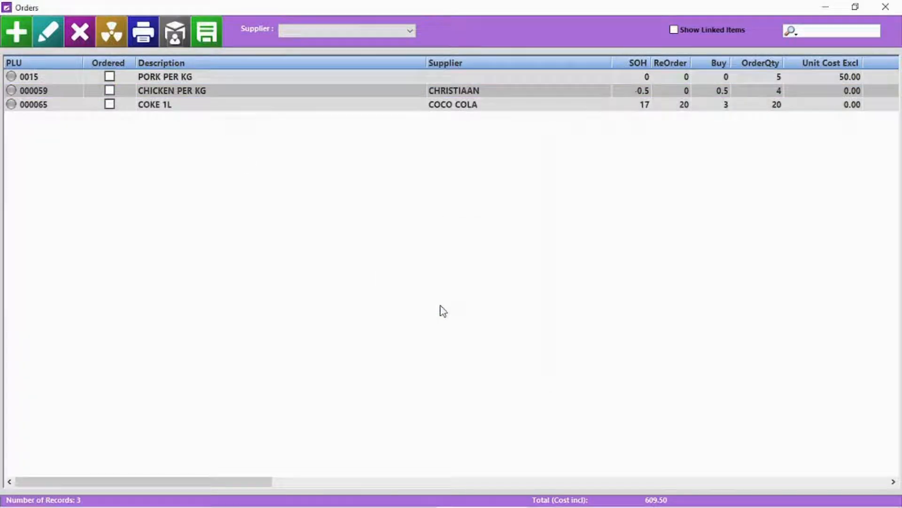
pyautogui.click(115, 35)
pyautogui.click(428, 308)
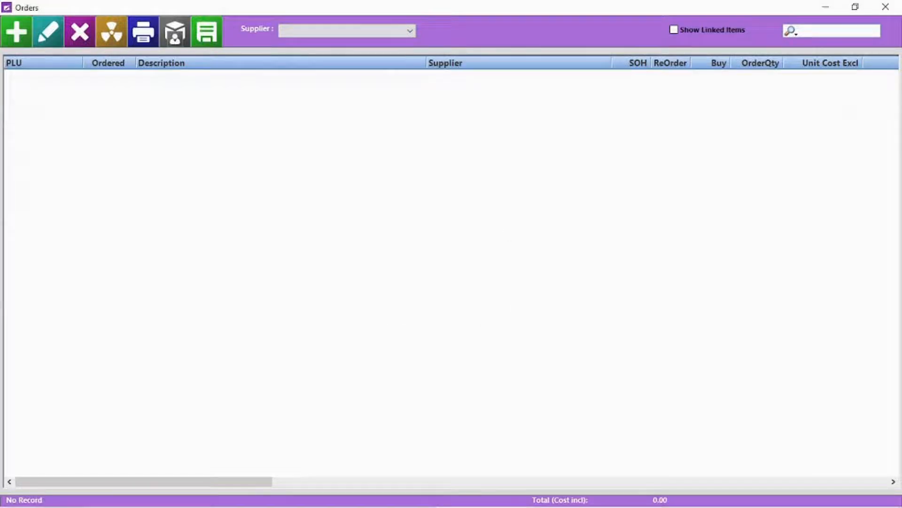
# Add COKE 1L and the CIGGS carton to orders from the below-reorder stock check
pyautogui.click(885, 7)
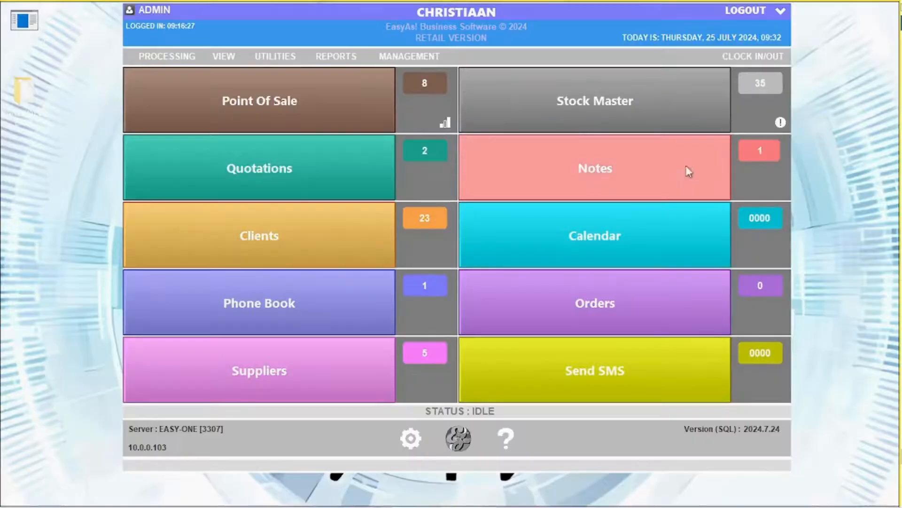
pyautogui.click(781, 124)
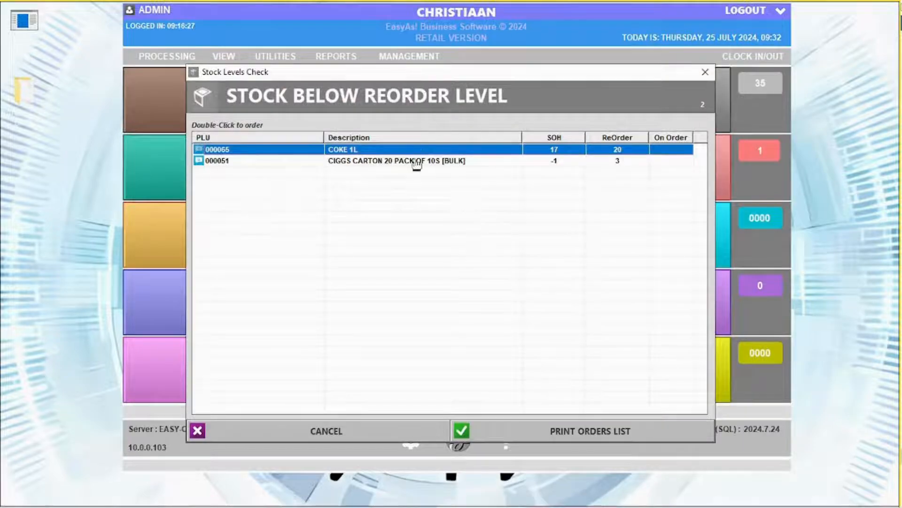
pyautogui.doubleClick(403, 150)
pyautogui.click(531, 470)
pyautogui.doubleClick(413, 161)
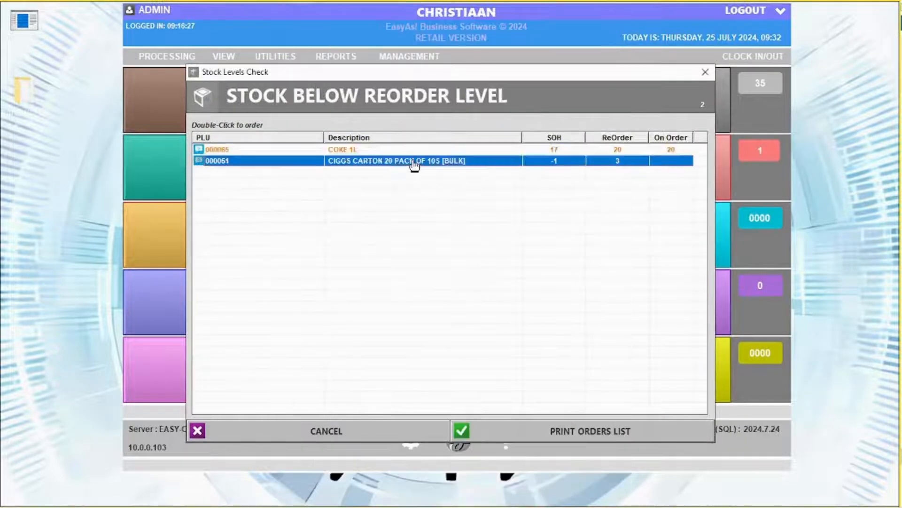
pyautogui.click(543, 475)
pyautogui.click(351, 433)
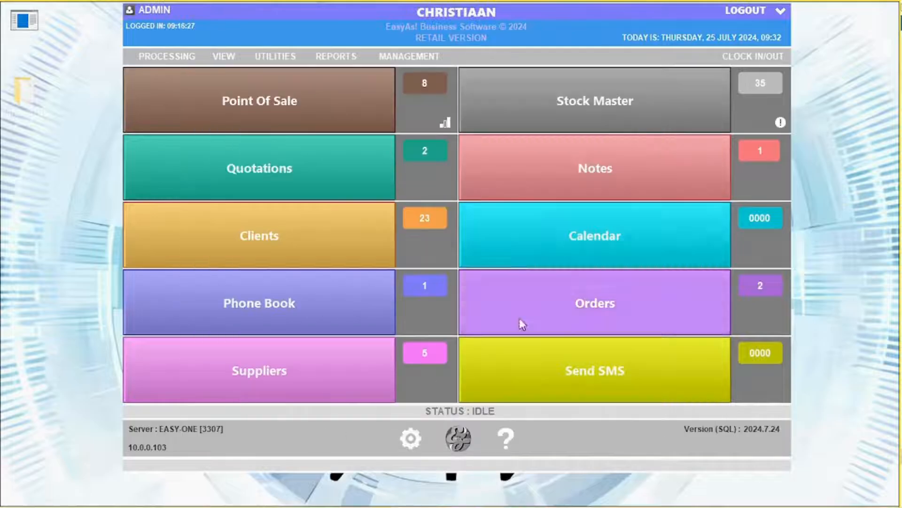
# Open the stock orders list showing orders from all suppliers
pyautogui.click(584, 306)
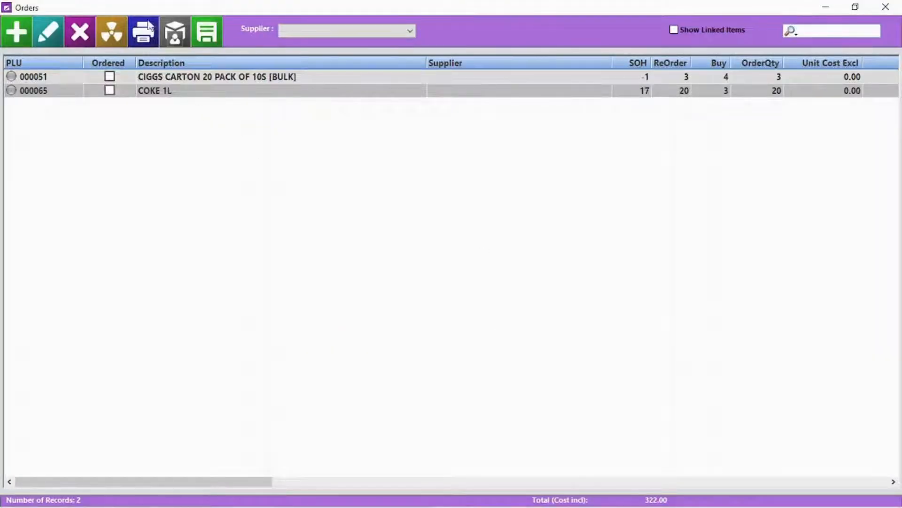
pyautogui.click(157, 76)
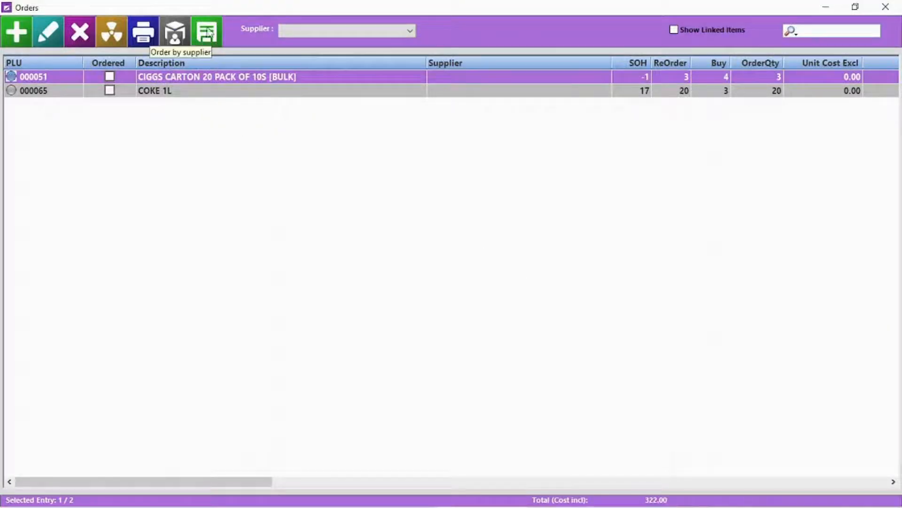
pyautogui.click(329, 31)
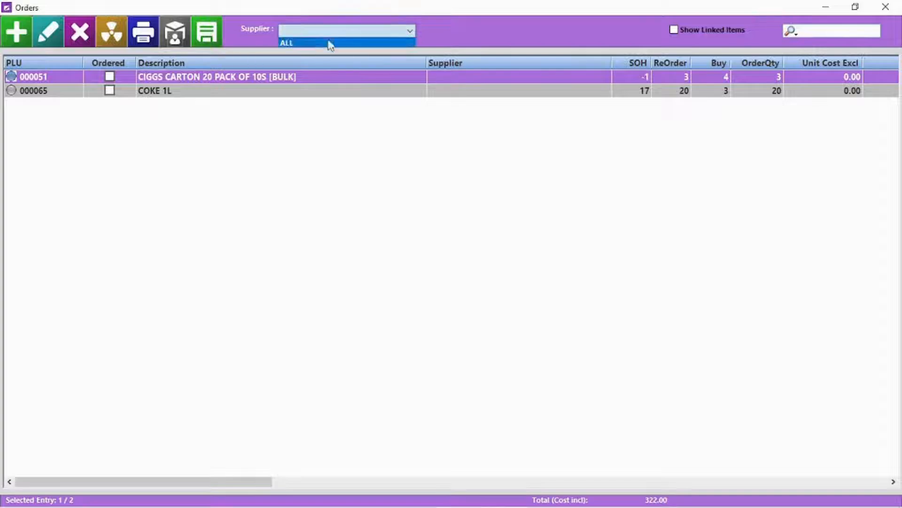
pyautogui.click(328, 42)
# Order 5 PRINGLES CHEESE AND CHIVES from its supplier's stock list
pyautogui.click(175, 40)
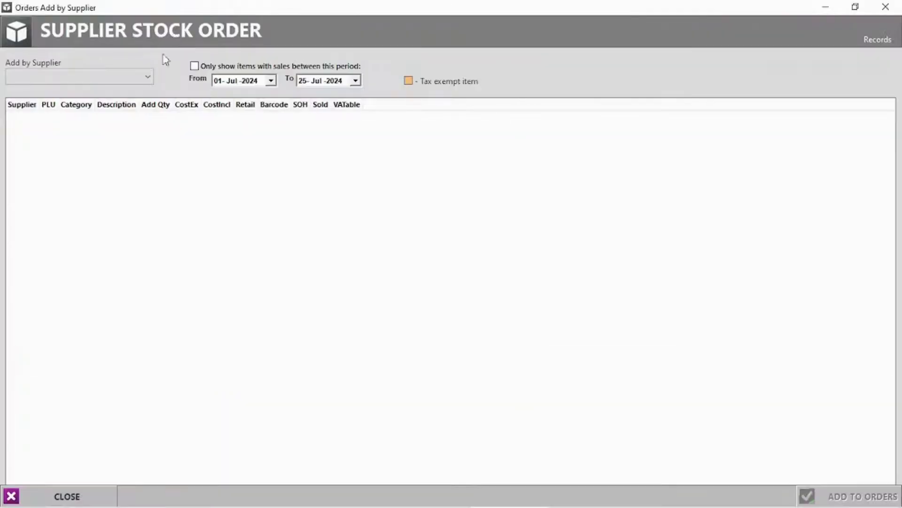
pyautogui.click(98, 74)
pyautogui.click(58, 104)
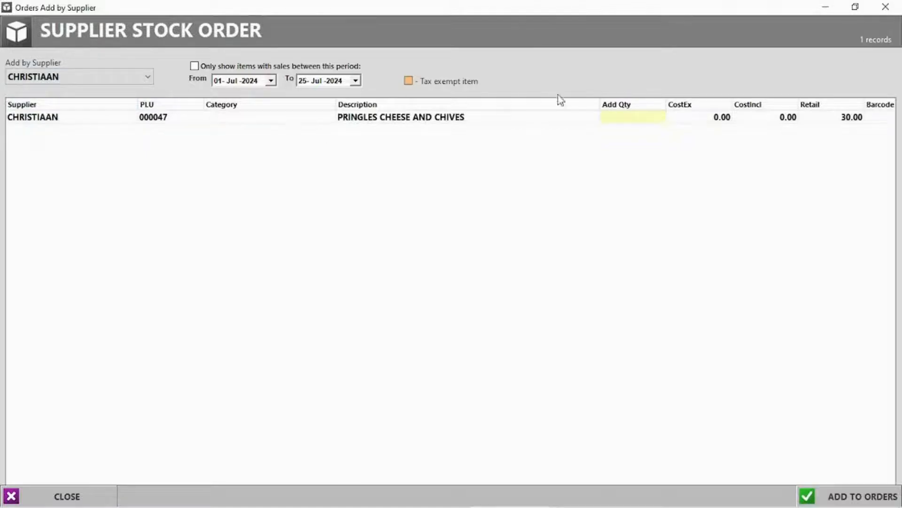
pyautogui.click(640, 115)
pyautogui.press('Return')
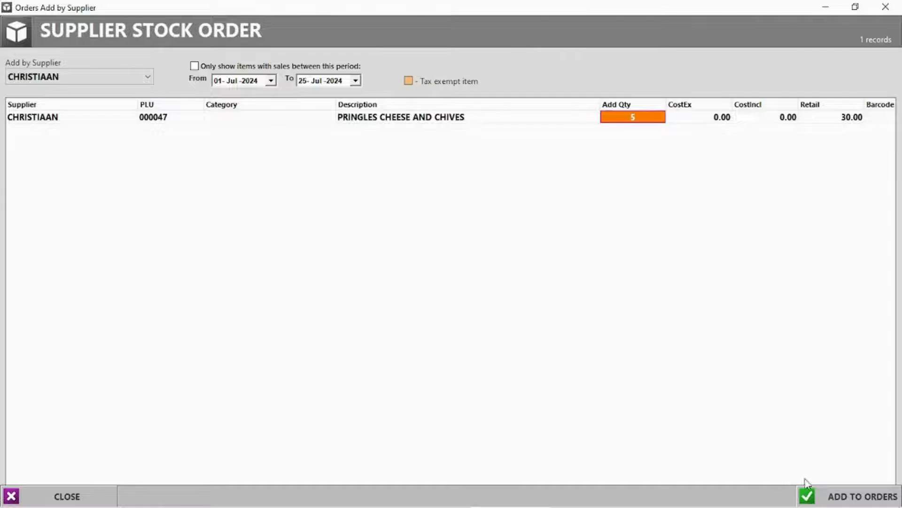
pyautogui.click(842, 497)
pyautogui.click(428, 305)
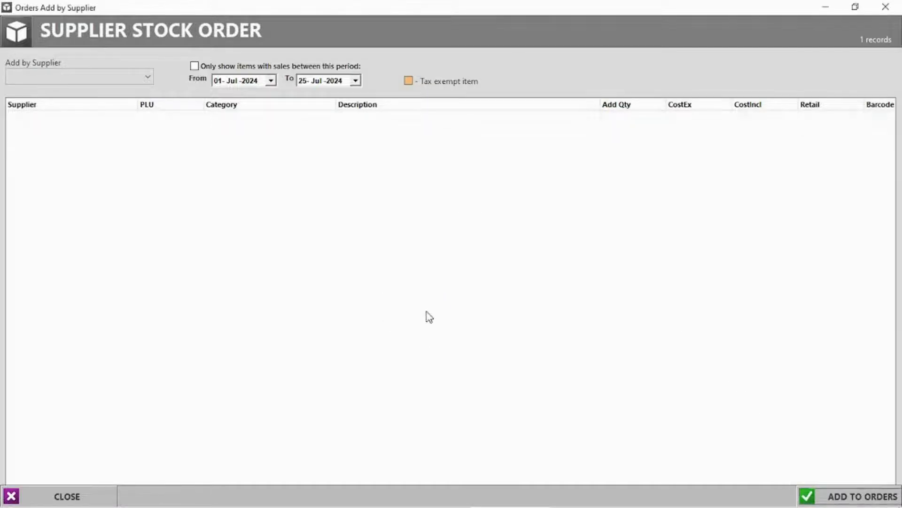
pyautogui.click(886, 6)
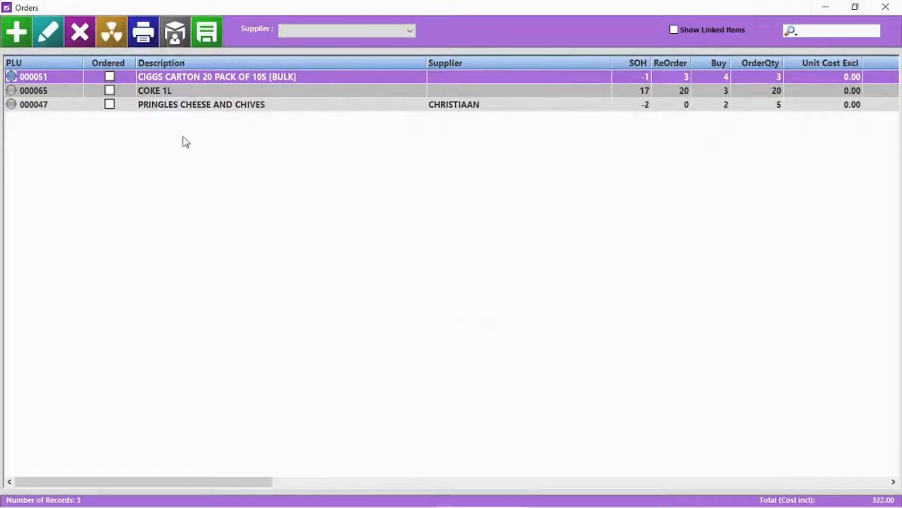
# Attempt a purchase order for all suppliers and dismiss the cannot-assign warning
pyautogui.click(331, 31)
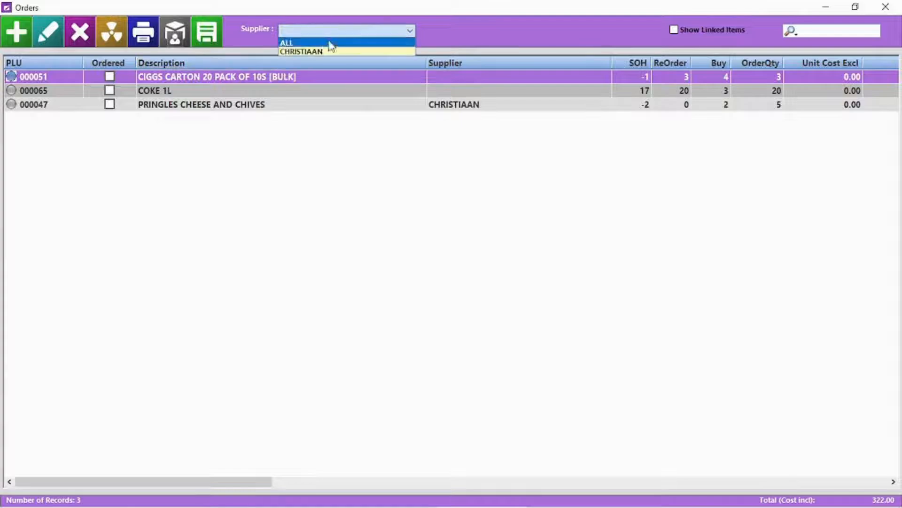
pyautogui.click(333, 40)
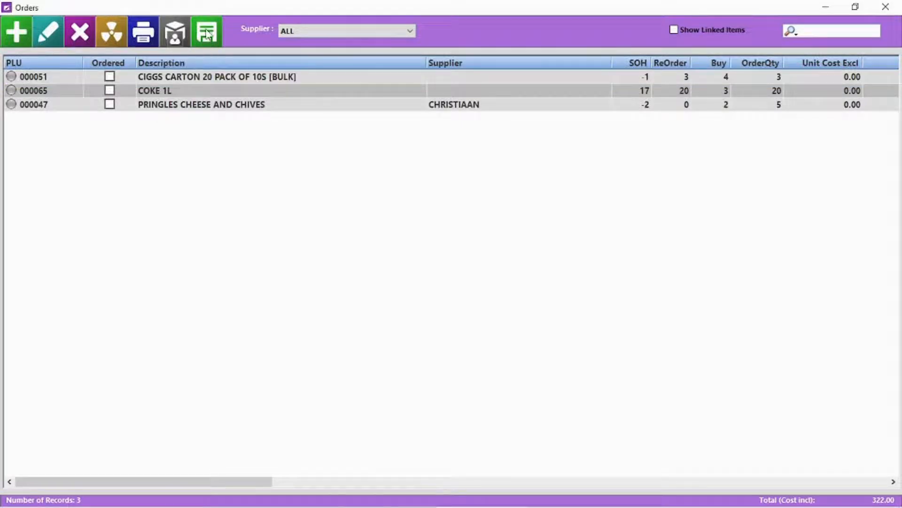
pyautogui.click(208, 33)
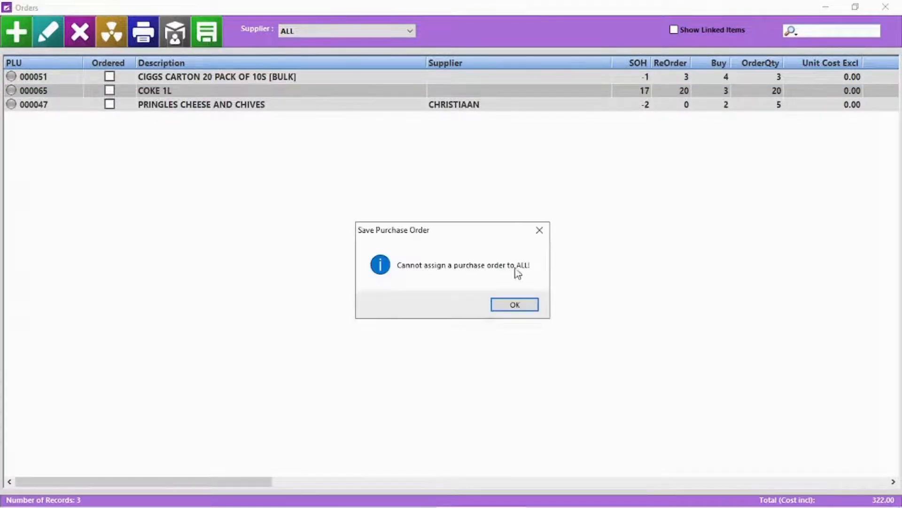
pyautogui.click(520, 310)
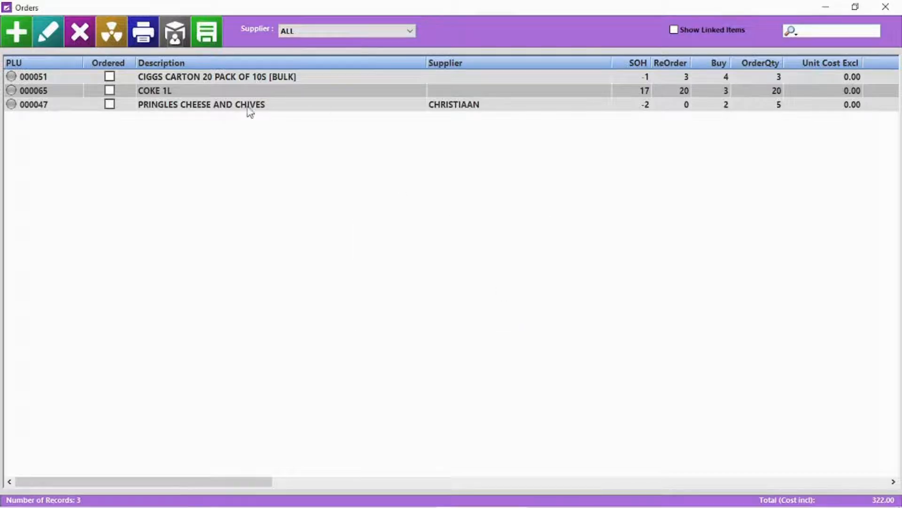
# Issue the Pringles supplier's purchase order, skipping delivery details and supplier-PLU printing
pyautogui.click(225, 77)
pyautogui.click(315, 31)
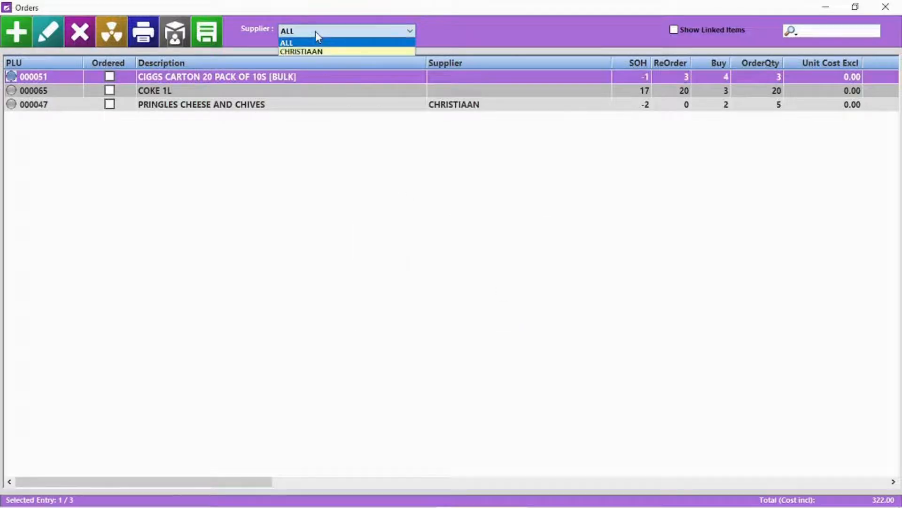
pyautogui.click(317, 51)
pyautogui.click(207, 33)
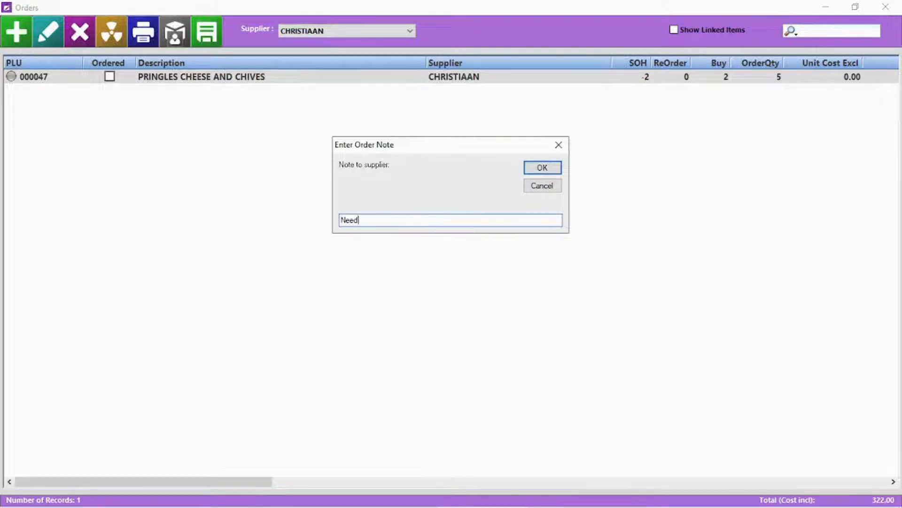
pyautogui.press('Return')
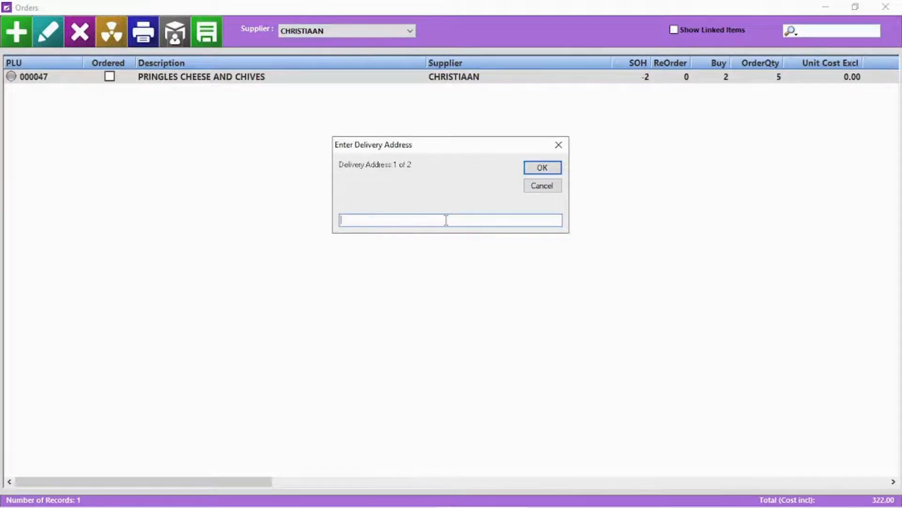
pyautogui.click(543, 169)
pyautogui.click(543, 170)
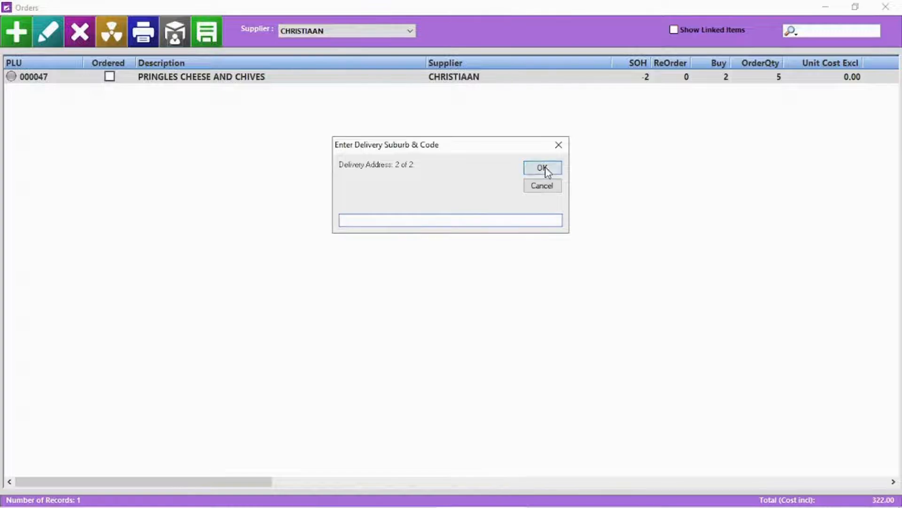
pyautogui.click(487, 307)
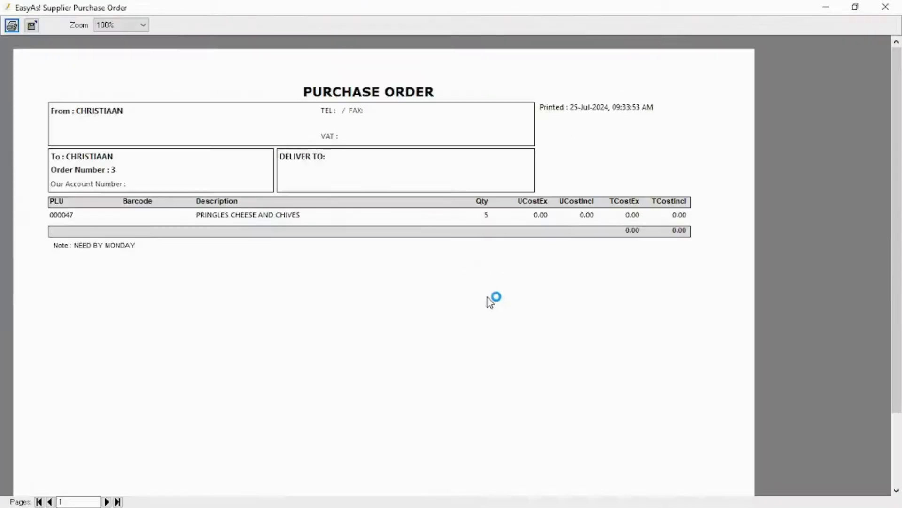
pyautogui.click(886, 7)
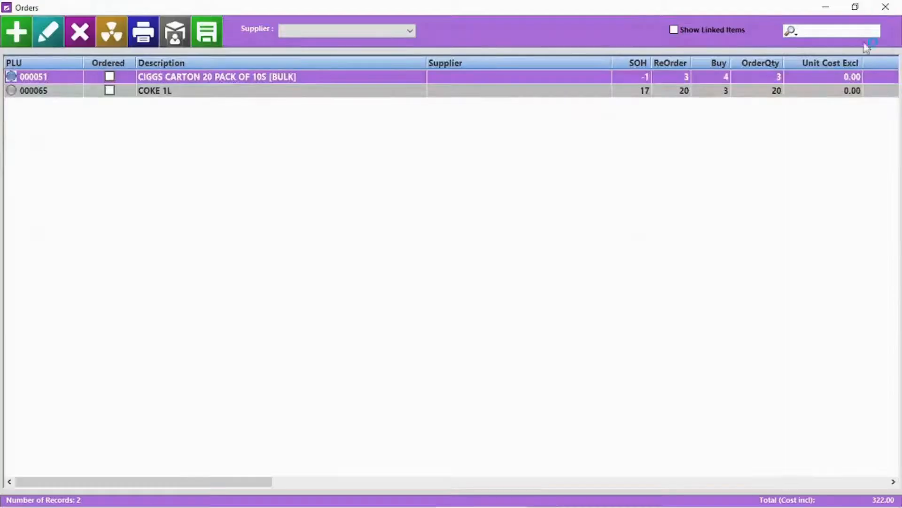
# Assign COCO COLA as supplier for the cigarette carton and COKE 1L orders
pyautogui.doubleClick(331, 83)
pyautogui.click(396, 318)
pyautogui.click(371, 354)
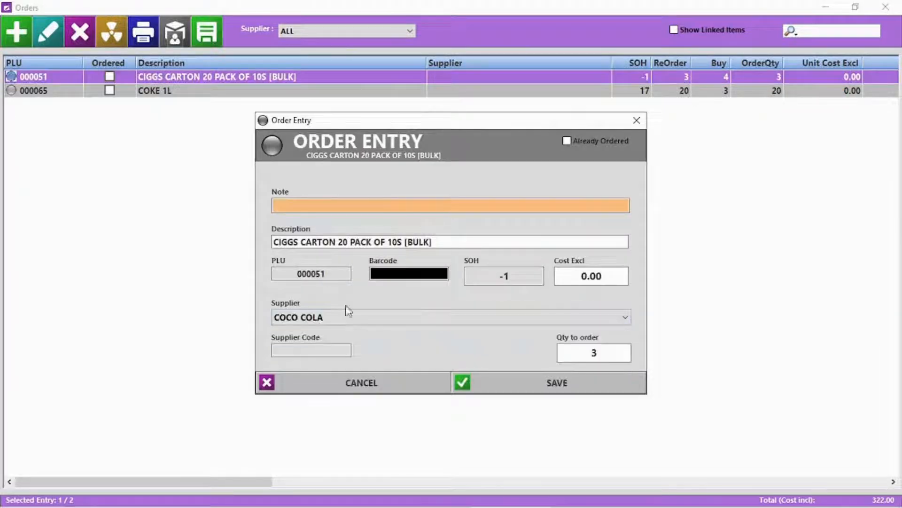
pyautogui.click(580, 391)
pyautogui.click(357, 32)
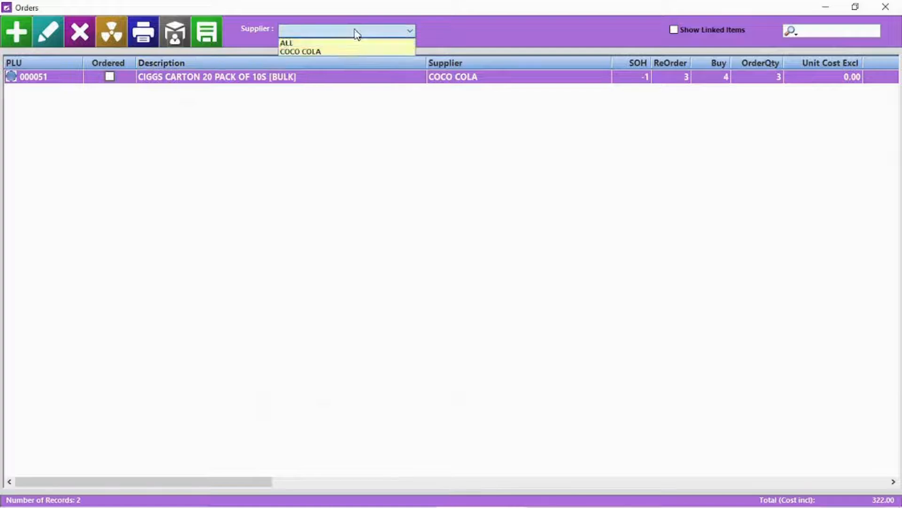
pyautogui.click(362, 43)
pyautogui.doubleClick(444, 80)
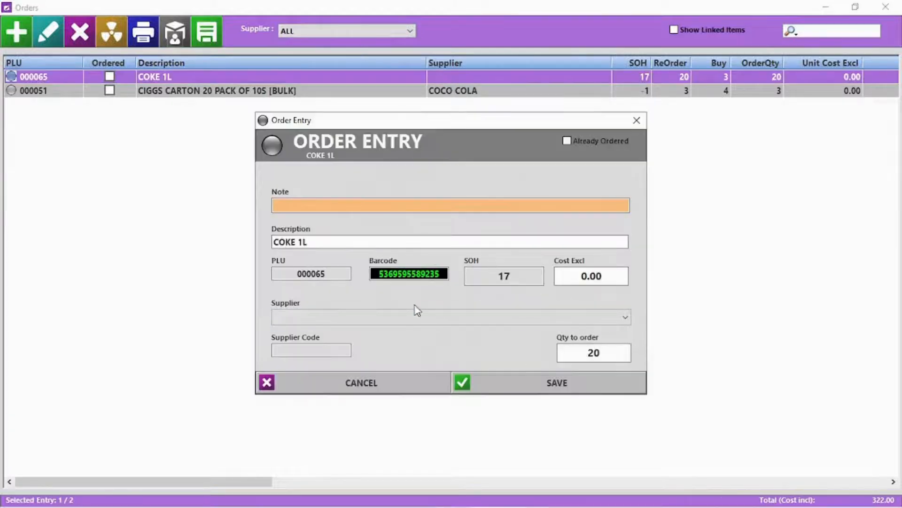
pyautogui.click(418, 311)
pyautogui.click(368, 352)
pyautogui.click(574, 389)
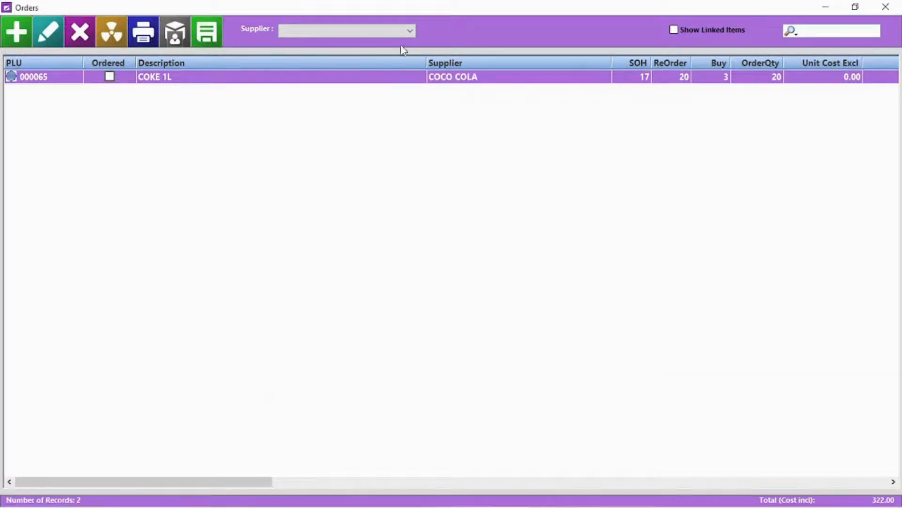
# Issue the COCO COLA purchase order with no note or delivery address
pyautogui.click(404, 30)
pyautogui.click(383, 50)
pyautogui.click(206, 38)
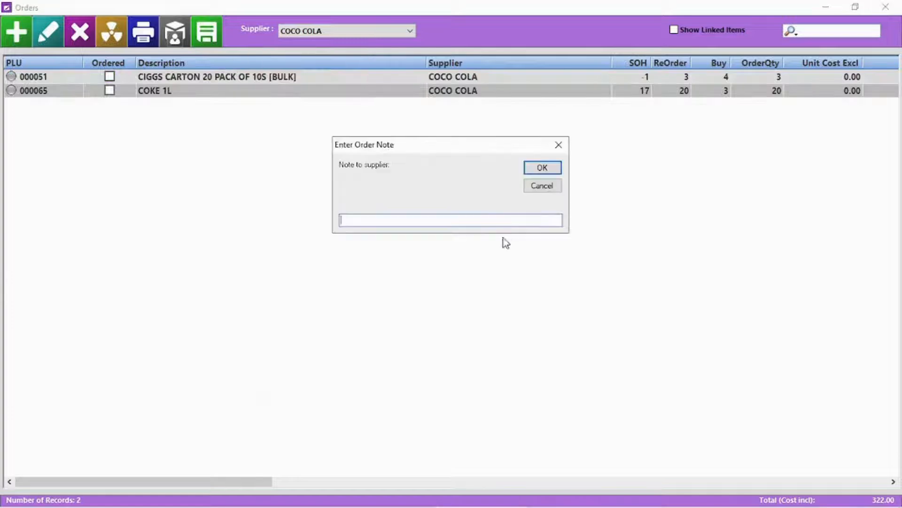
pyautogui.click(535, 170)
pyautogui.click(535, 171)
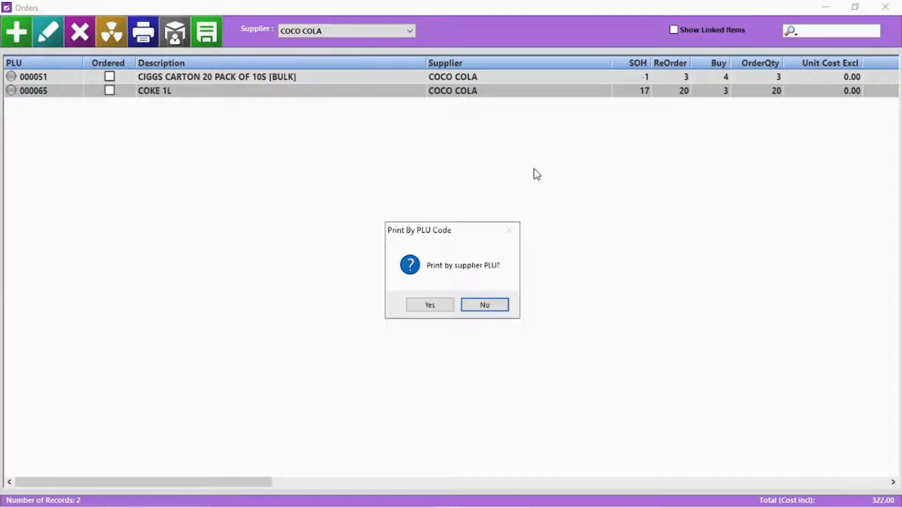
pyautogui.click(504, 305)
pyautogui.click(888, 7)
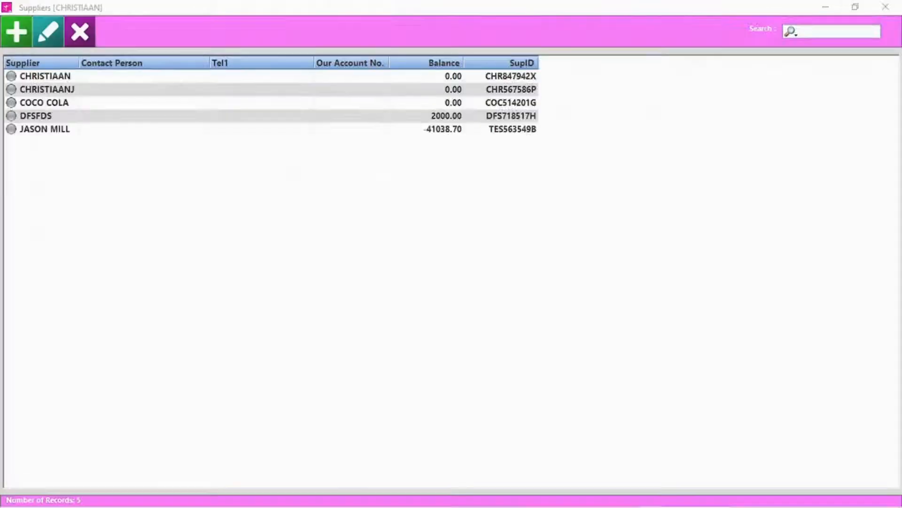
# Add supplier Stardew Valley with account number 568 and note 'Fresh Produce'
pyautogui.click(16, 40)
pyautogui.write('St')
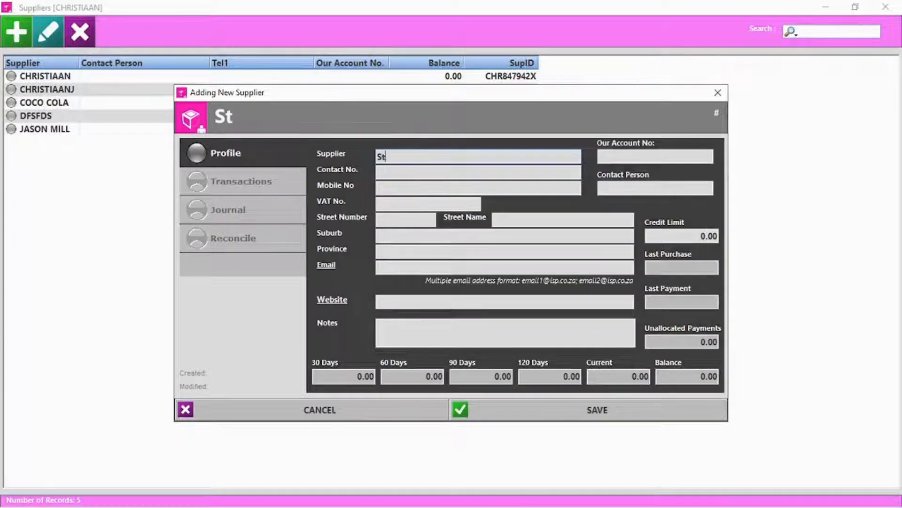
pyautogui.write('ardew Valley')
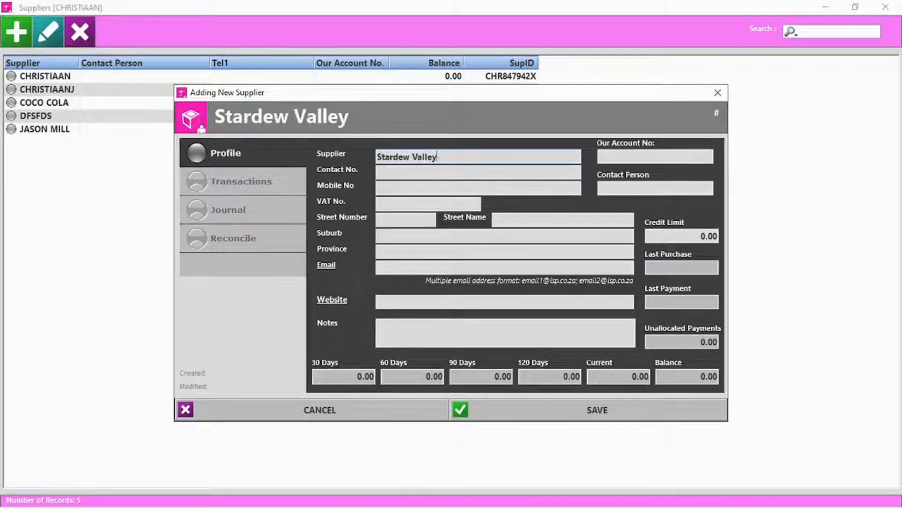
pyautogui.click(435, 170)
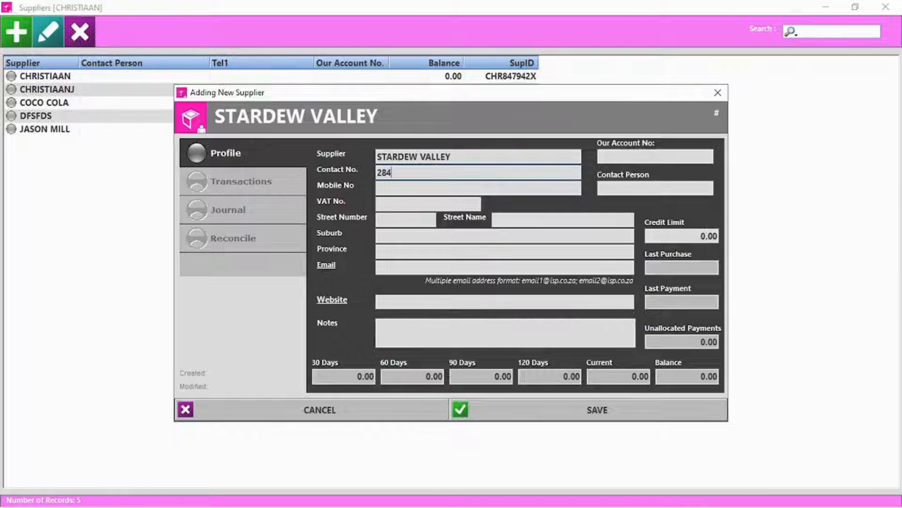
pyautogui.click(608, 154)
pyautogui.write('5')
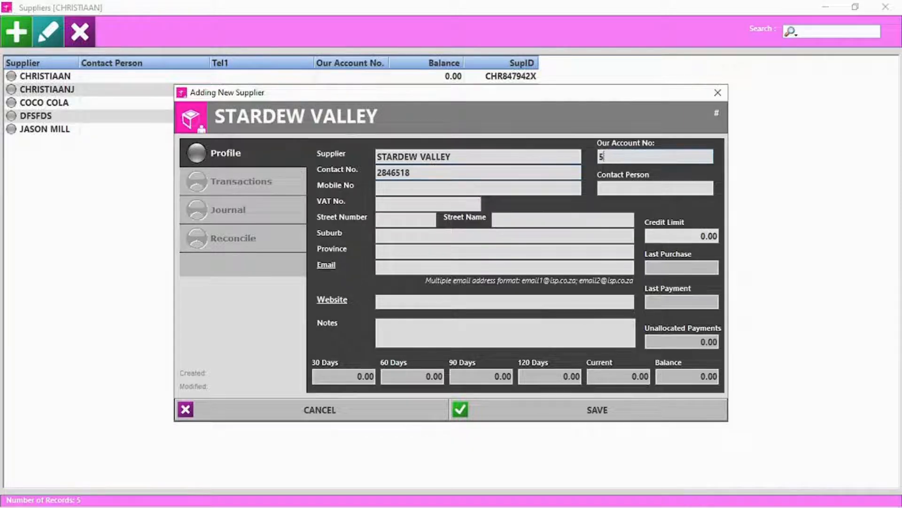
pyautogui.write('685')
pyautogui.click(405, 335)
pyautogui.write('Fresh ')
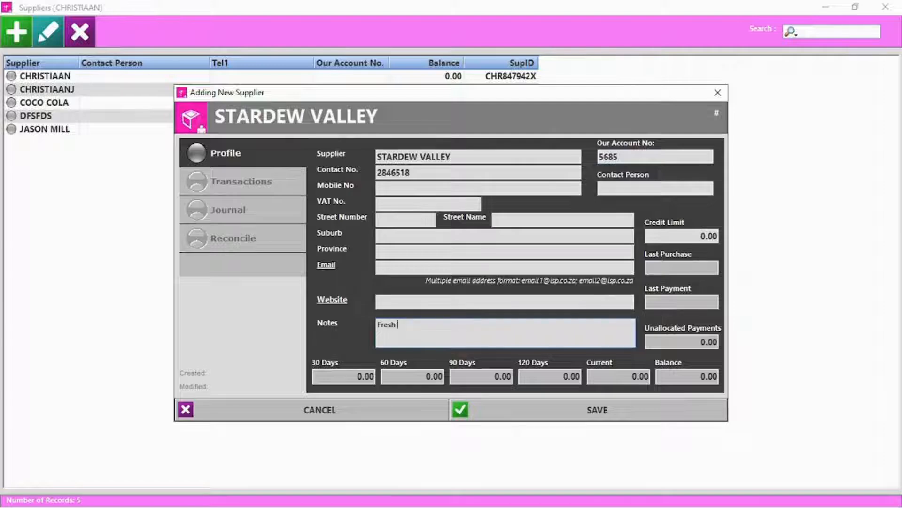
pyautogui.write('Produce')
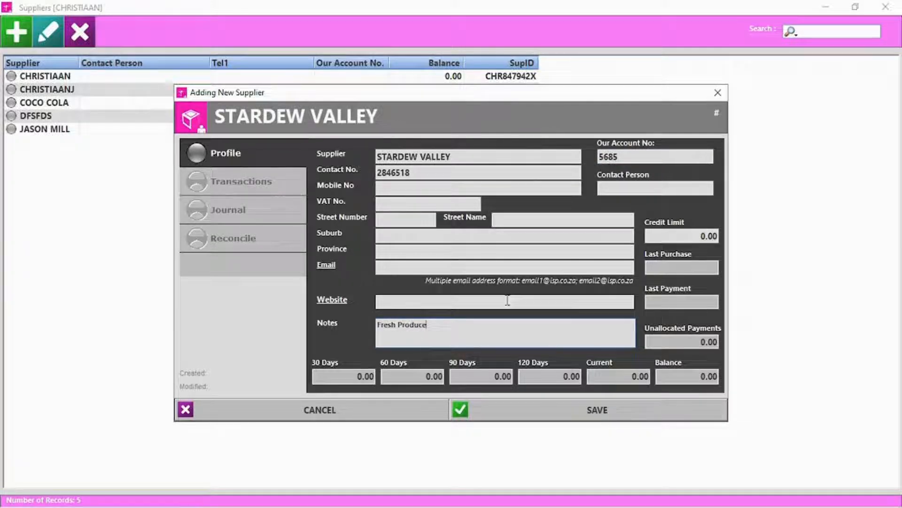
pyautogui.click(605, 410)
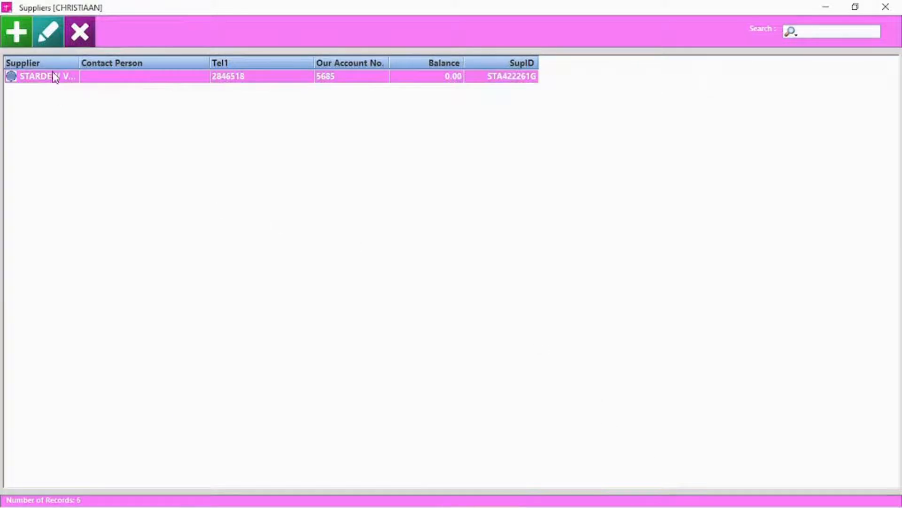
# View the new supplier's details and account transactions, then close them
pyautogui.click(52, 34)
pyautogui.click(242, 182)
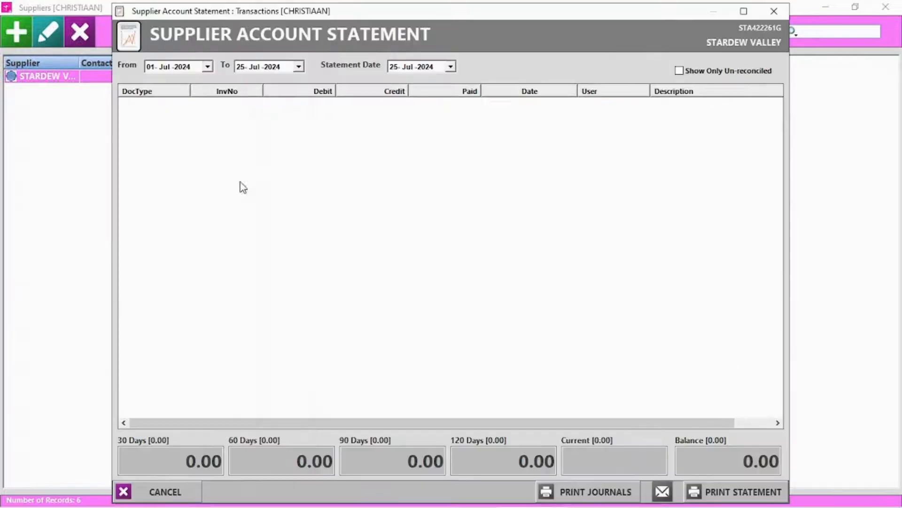
pyautogui.click(774, 11)
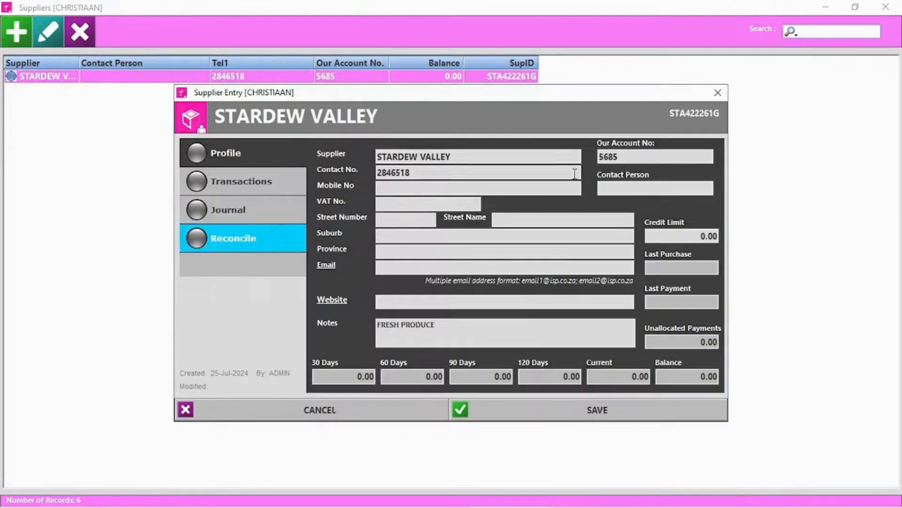
pyautogui.click(717, 92)
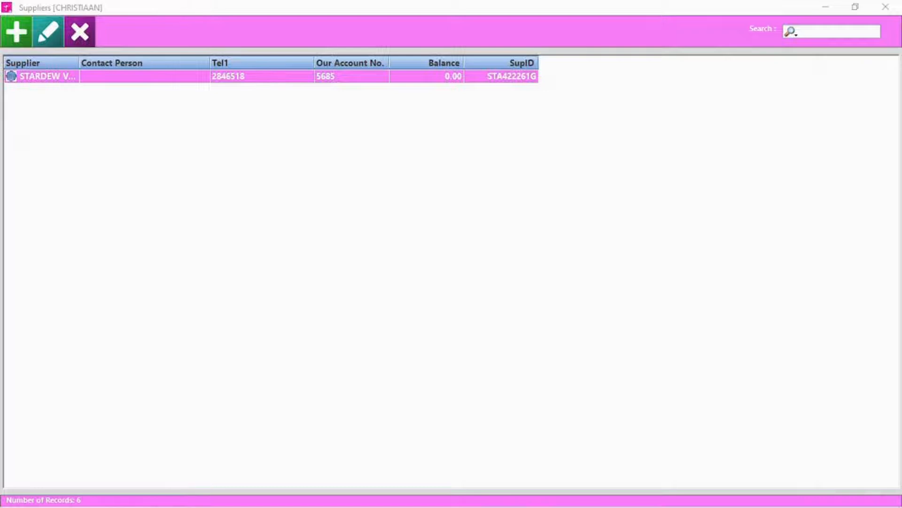
# Post a 300.00 CREDIT journal to the COCO COLA supplier account without printing it
pyautogui.doubleClick(60, 100)
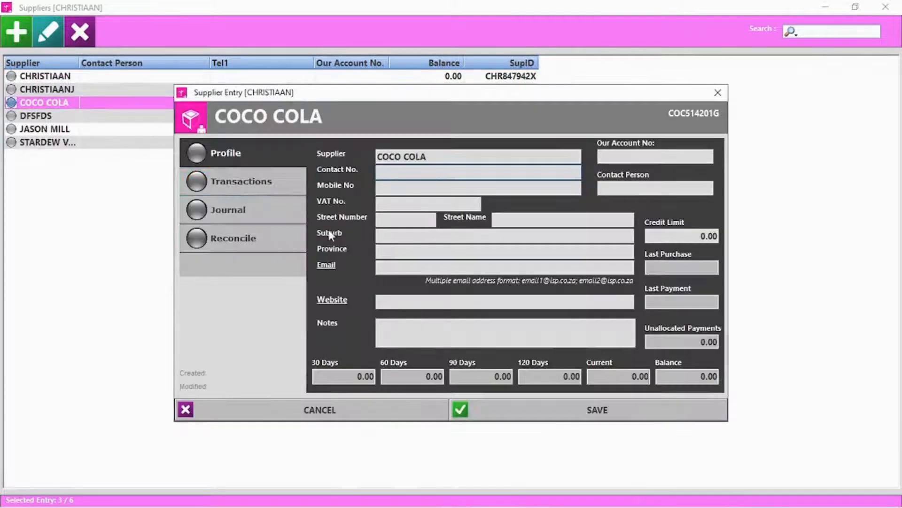
pyautogui.click(261, 181)
pyautogui.click(782, 11)
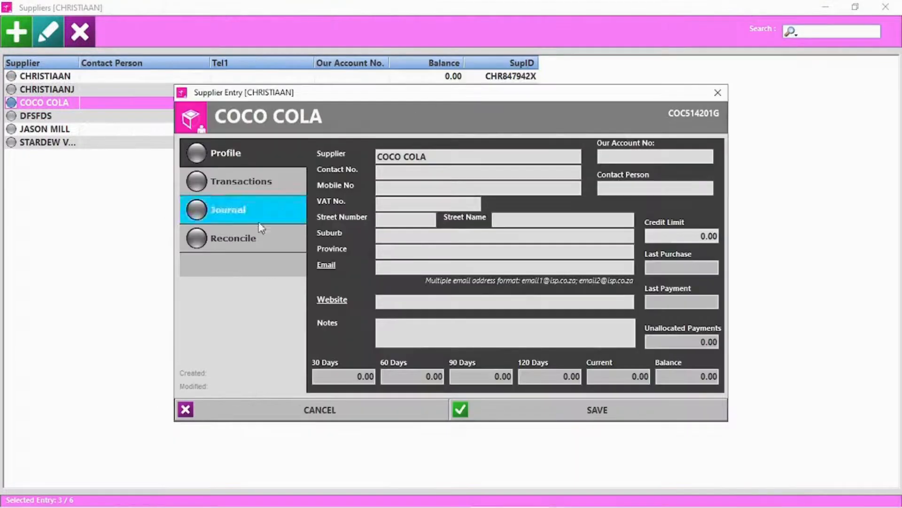
pyautogui.click(256, 211)
pyautogui.click(329, 309)
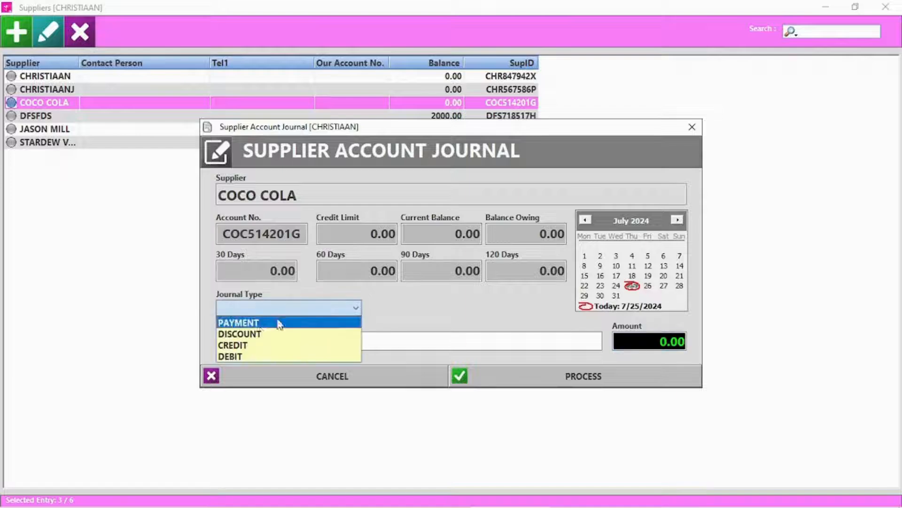
pyautogui.click(249, 344)
pyautogui.click(639, 343)
pyautogui.write('300')
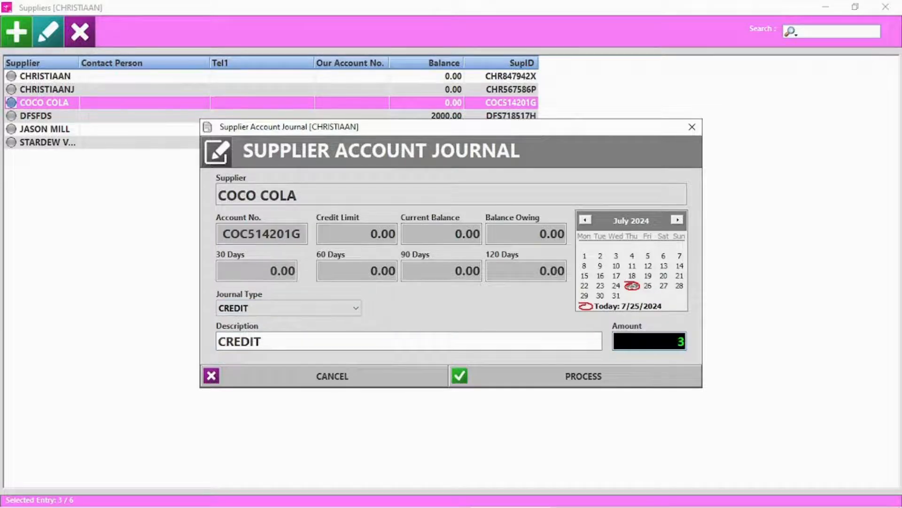
pyautogui.click(609, 372)
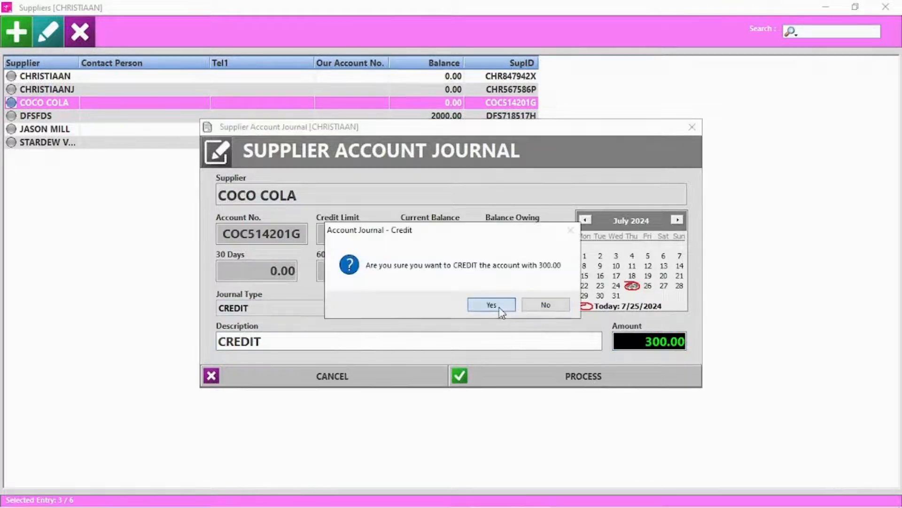
pyautogui.click(493, 305)
pyautogui.click(495, 307)
pyautogui.click(490, 303)
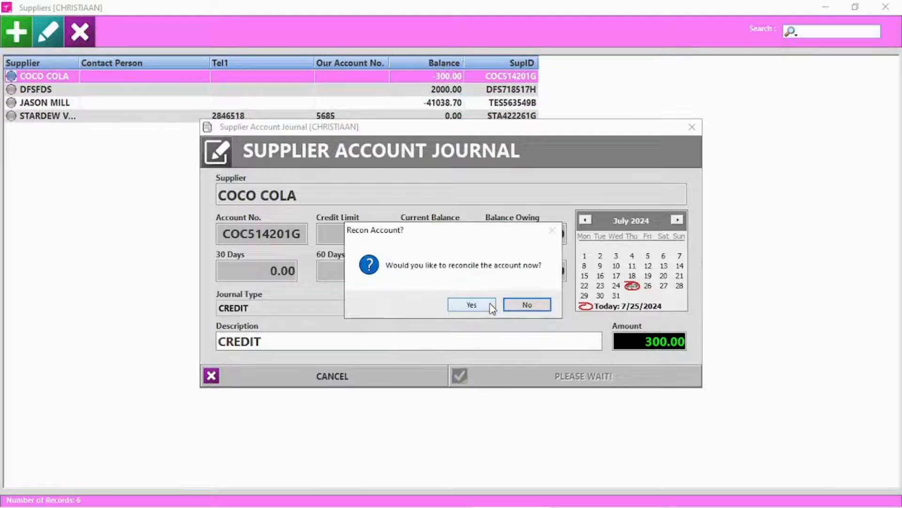
pyautogui.click(533, 307)
# Review the COCO COLA statement's new credit note and its invoice reconciliation
pyautogui.doubleClick(49, 77)
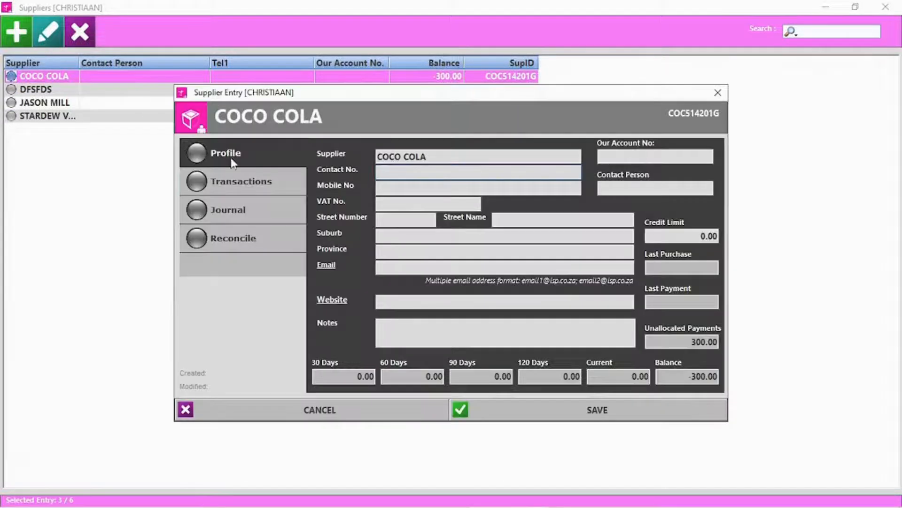
pyautogui.click(229, 175)
pyautogui.click(179, 108)
pyautogui.click(774, 11)
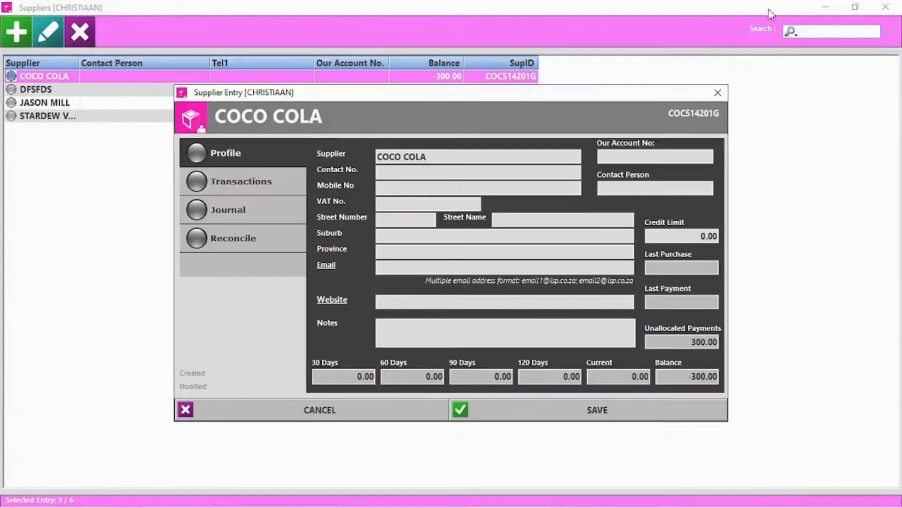
pyautogui.click(250, 248)
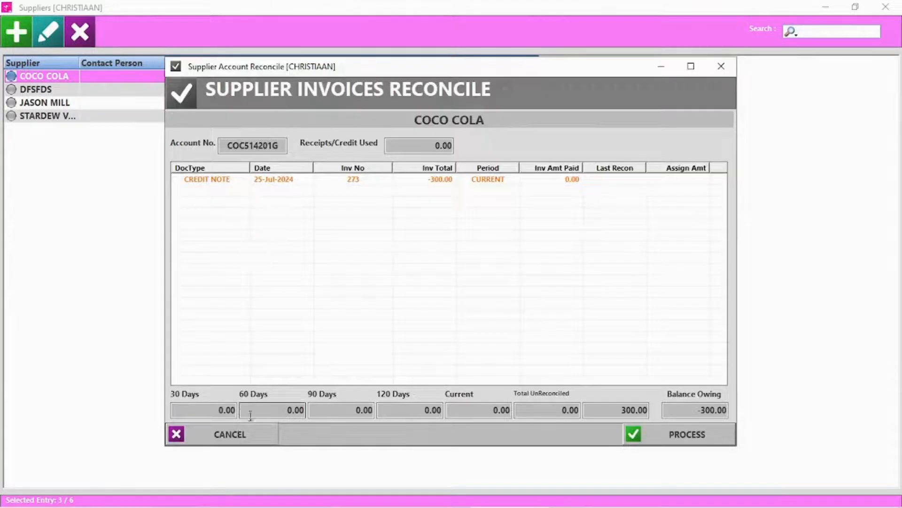
pyautogui.click(231, 436)
pyautogui.click(268, 419)
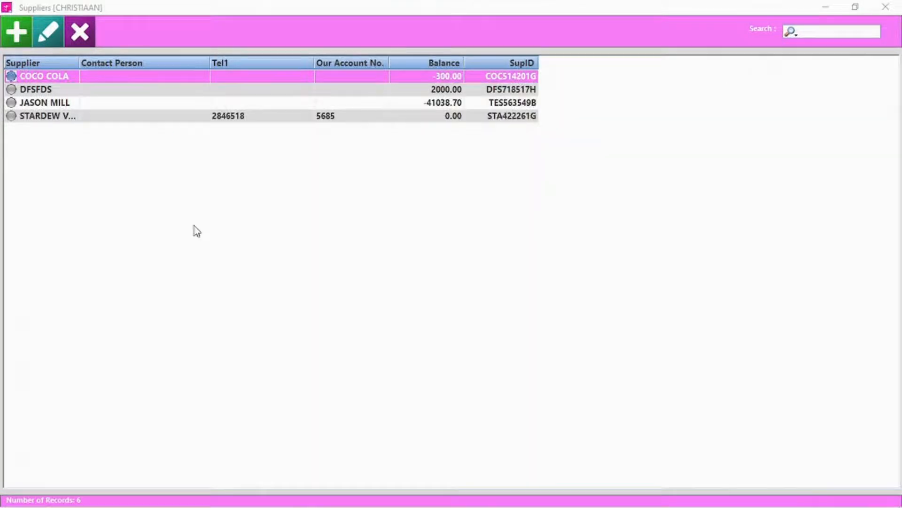
# Delete the DFSFDS supplier record
pyautogui.click(44, 89)
pyautogui.click(92, 25)
pyautogui.click(443, 305)
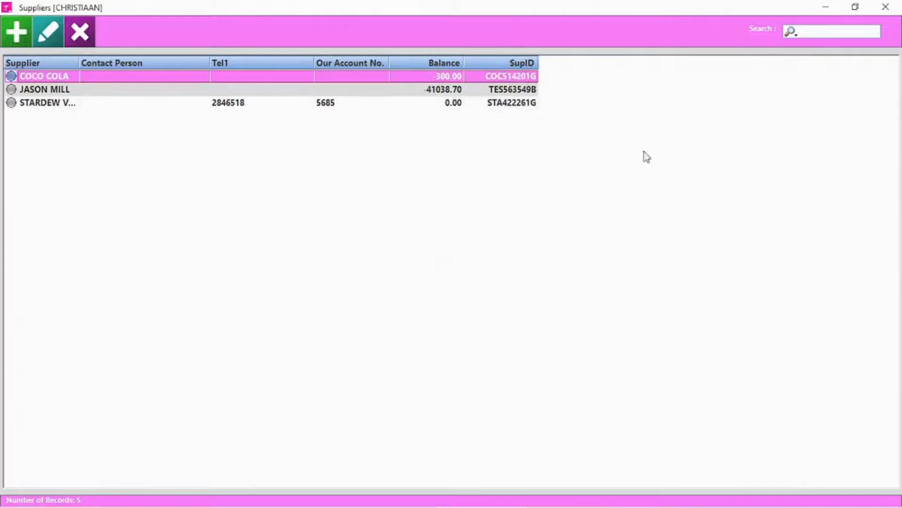
# Start loading a supplier stock invoice with COCO COLA as the supplier
pyautogui.press('Escape')
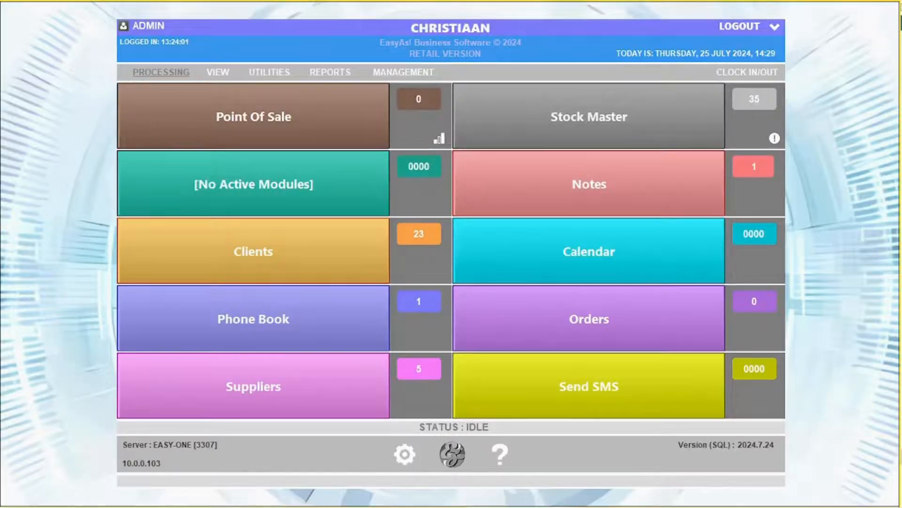
pyautogui.click(171, 74)
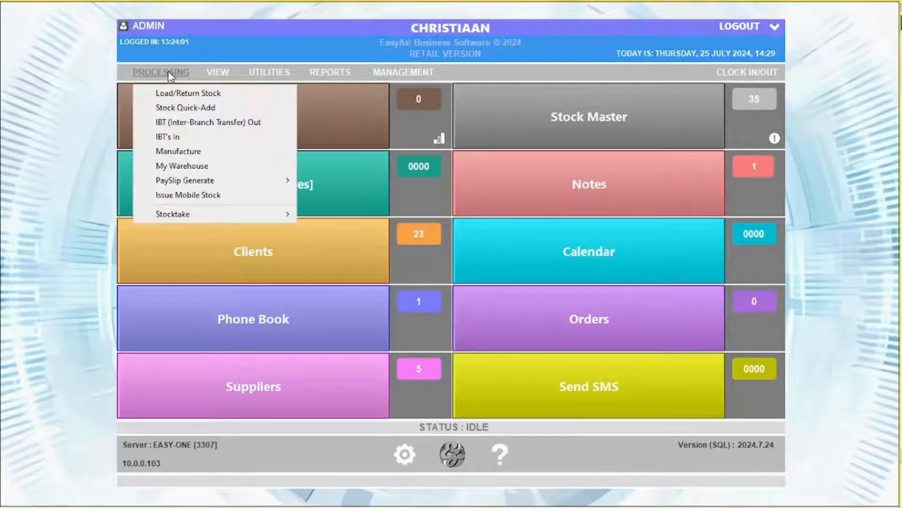
pyautogui.click(159, 93)
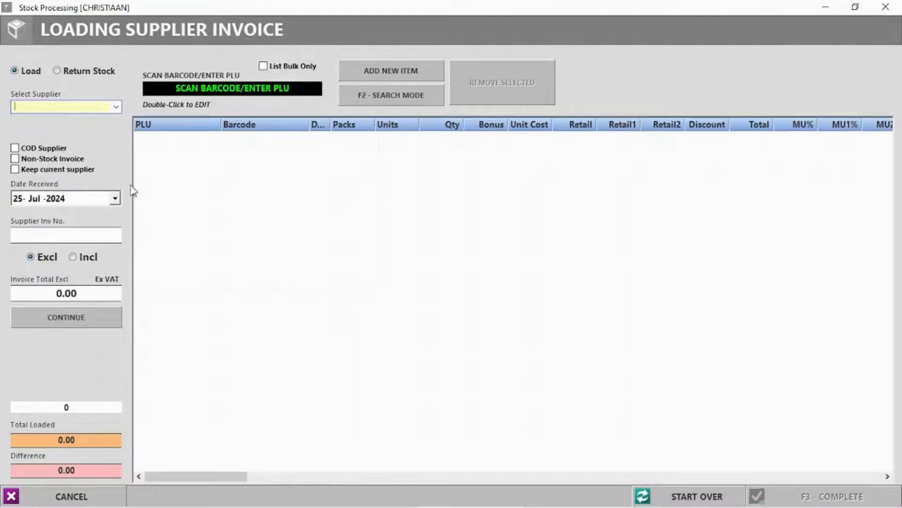
pyautogui.click(116, 107)
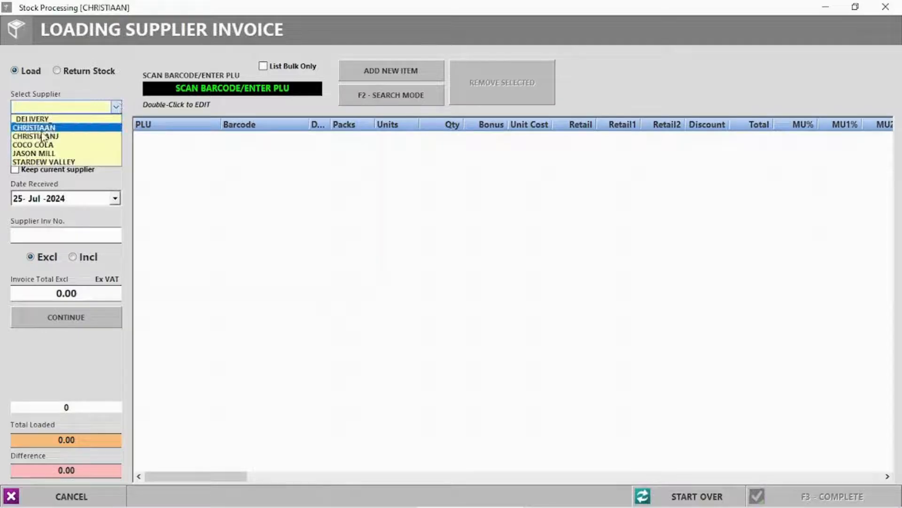
pyautogui.click(43, 146)
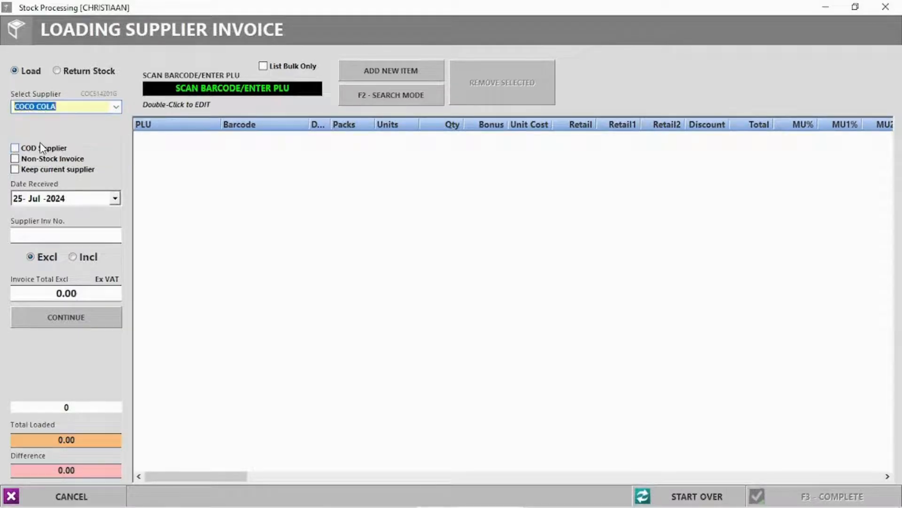
pyautogui.click(15, 148)
pyautogui.click(18, 174)
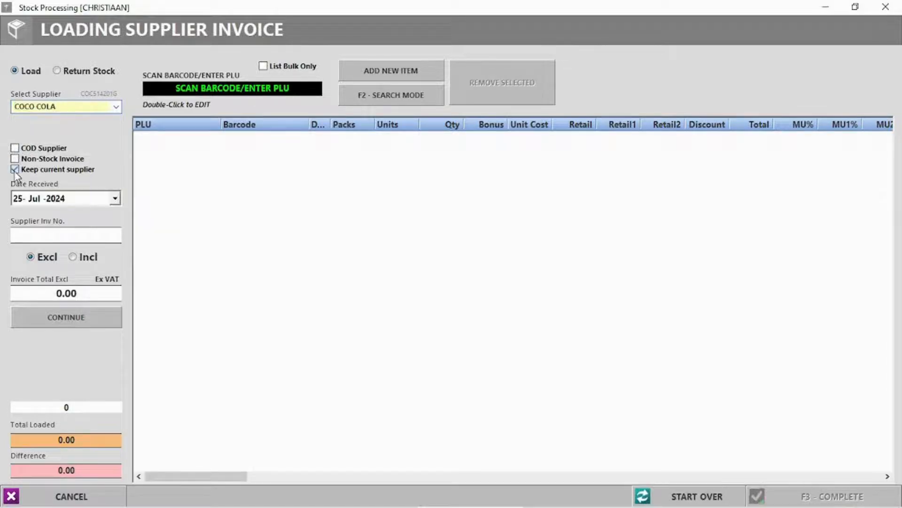
pyautogui.click(15, 170)
# Enter invoice number 6695855 with an excluding-VAT total of 1000.00 and continue
pyautogui.write('6695855')
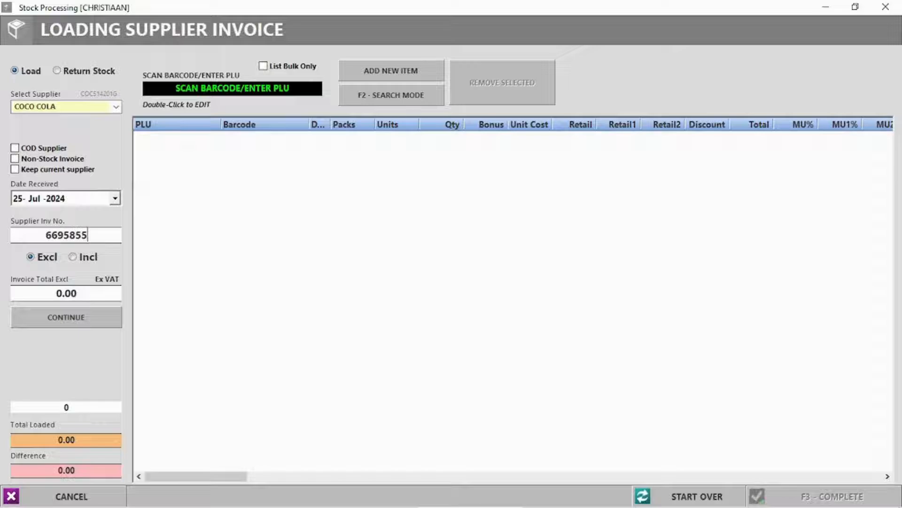
pyautogui.click(59, 292)
pyautogui.write('100')
pyautogui.click(67, 324)
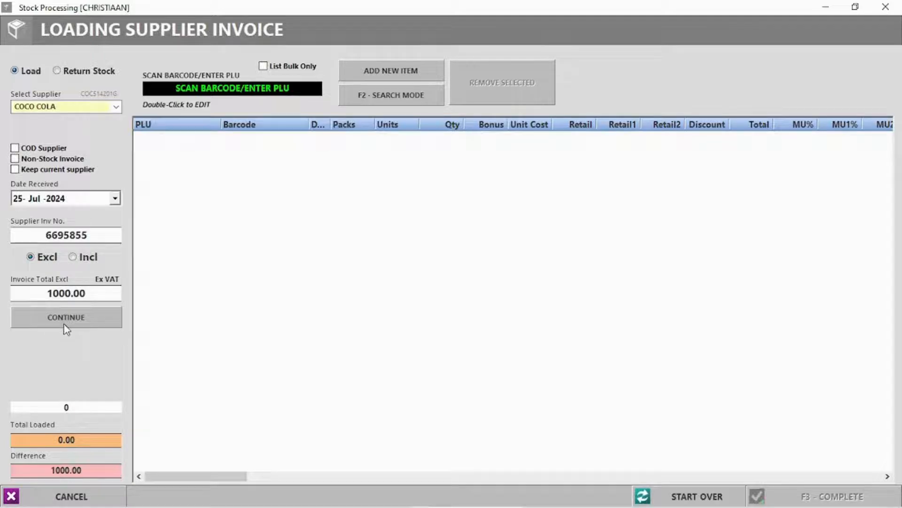
# Search for 'Coke' and load 20 units of COKE 1L, preferred supplier COCO COLA
pyautogui.click(399, 97)
pyautogui.click(378, 101)
pyautogui.click(378, 101)
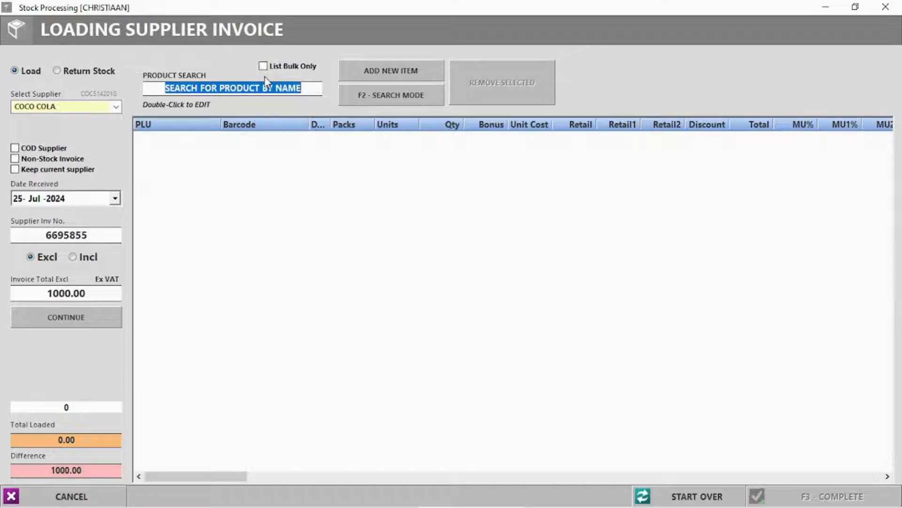
pyautogui.write('Coke')
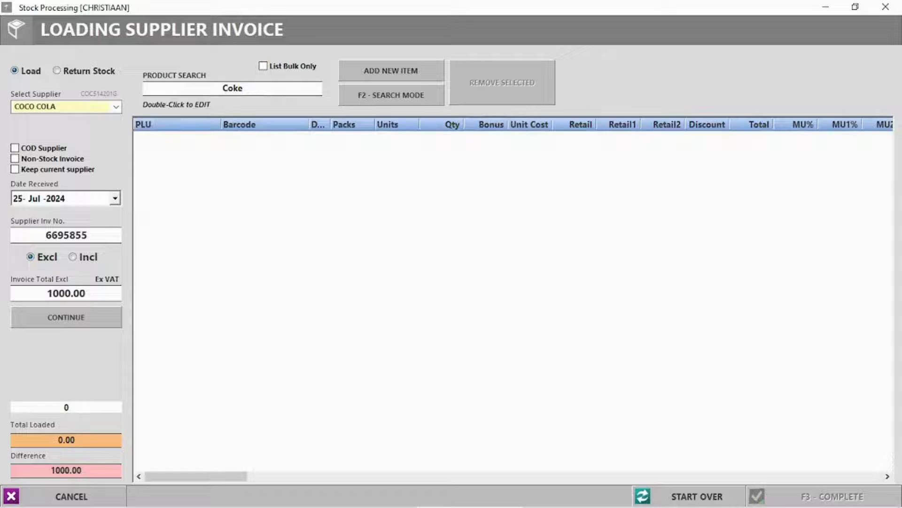
pyautogui.press('Return')
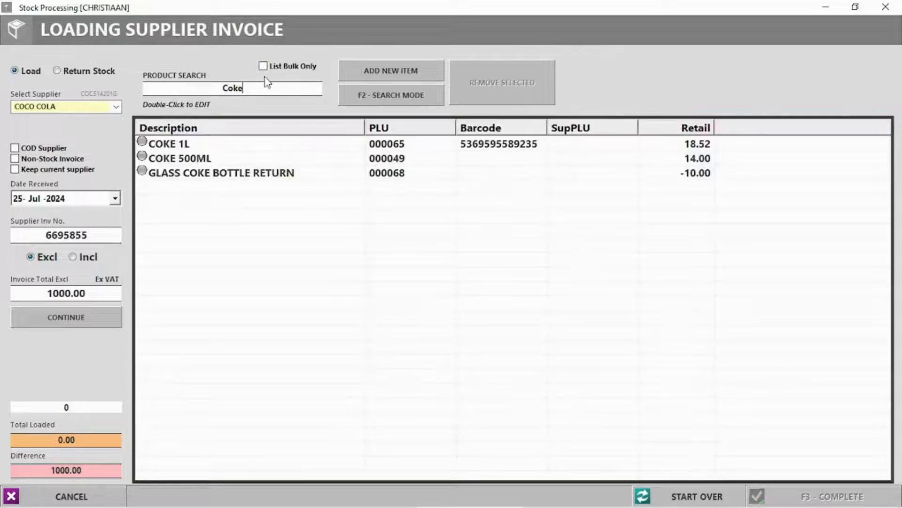
pyautogui.doubleClick(175, 146)
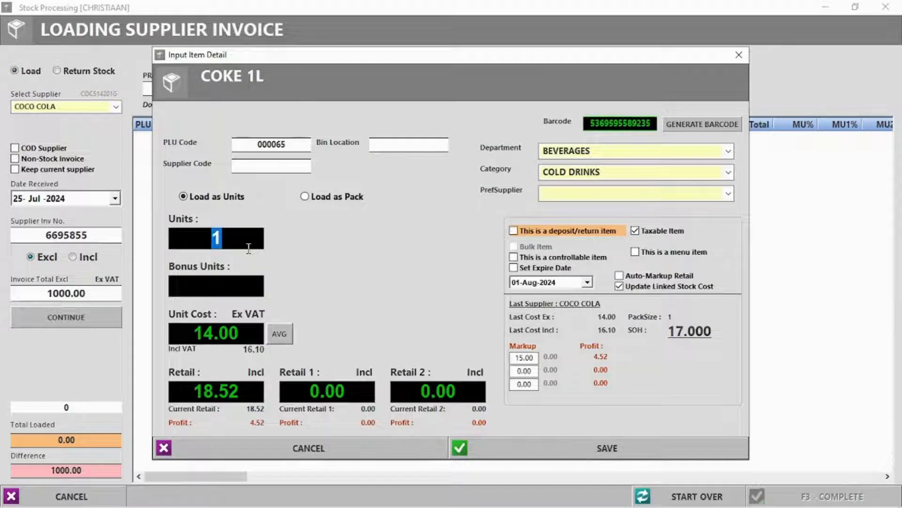
pyautogui.write('20')
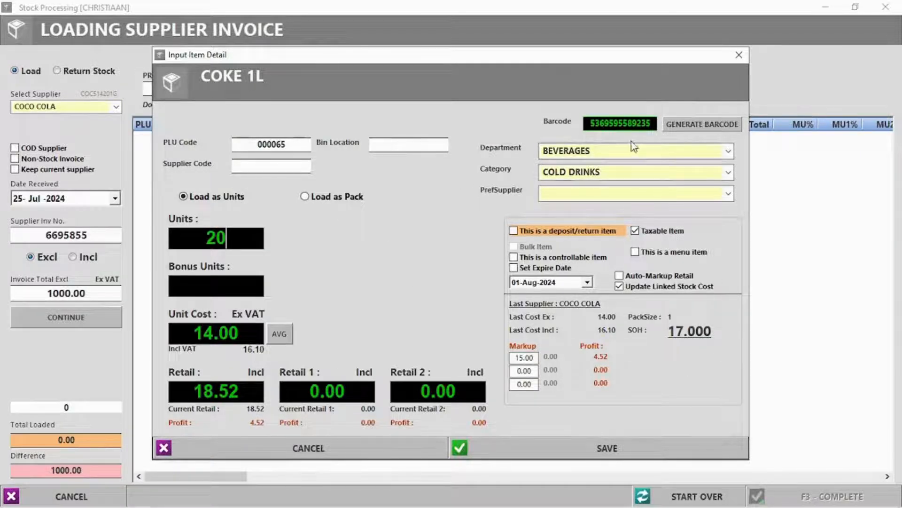
pyautogui.click(730, 193)
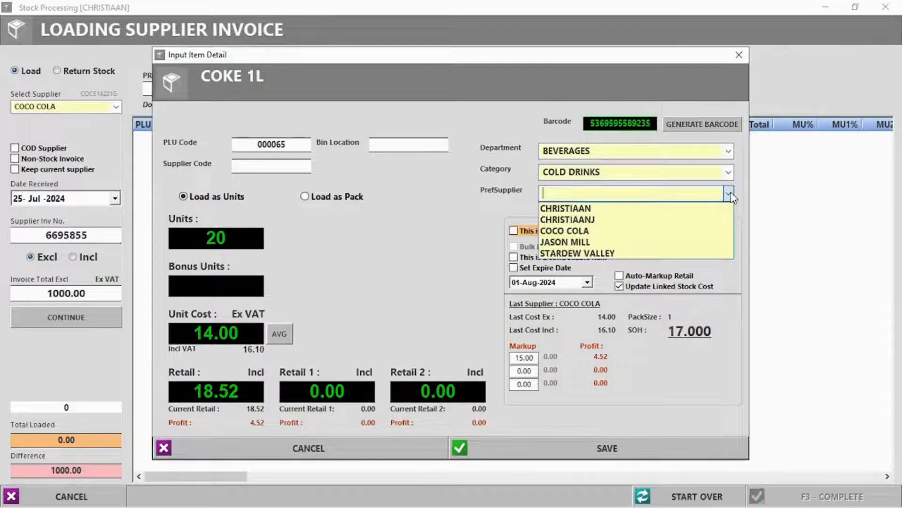
pyautogui.click(584, 231)
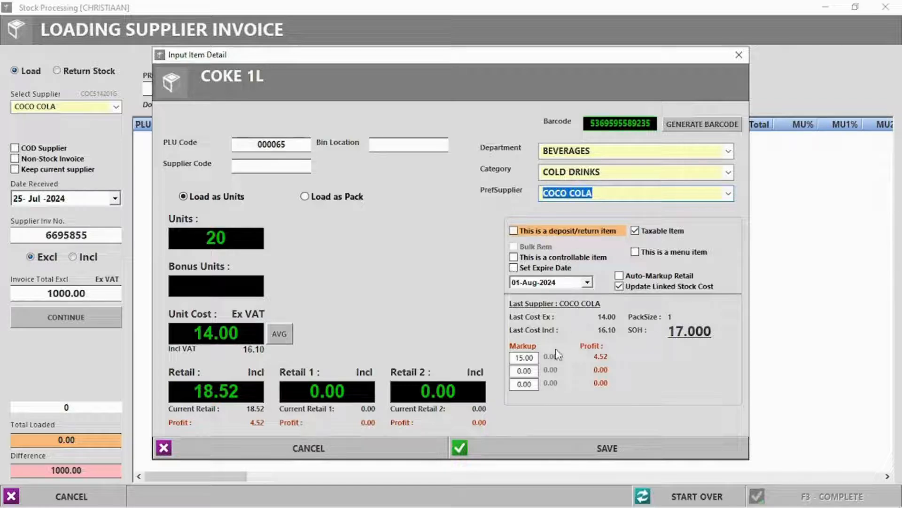
pyautogui.click(627, 449)
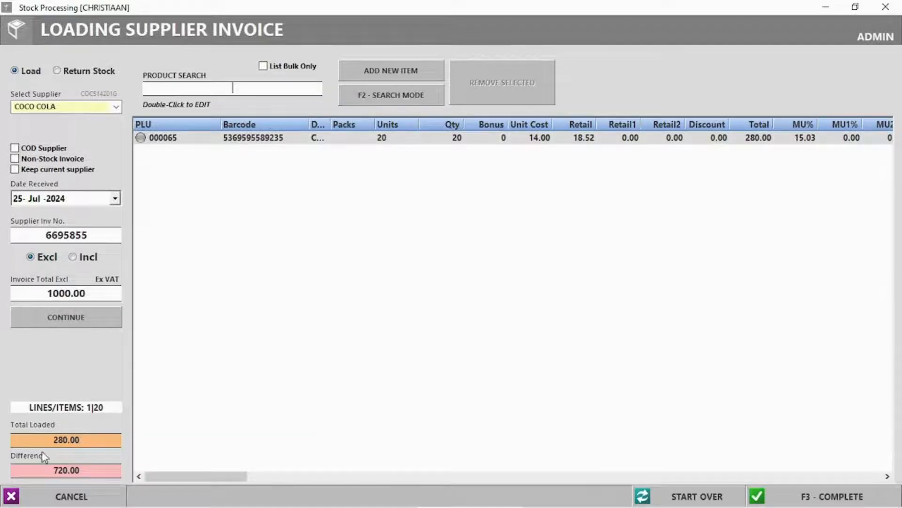
# Complete the invoice despite the 720.00 difference, skipping labels and packing slip, and exit
pyautogui.moveTo(51, 437); pyautogui.dragTo(97, 436)
pyautogui.moveTo(52, 470); pyautogui.dragTo(74, 470)
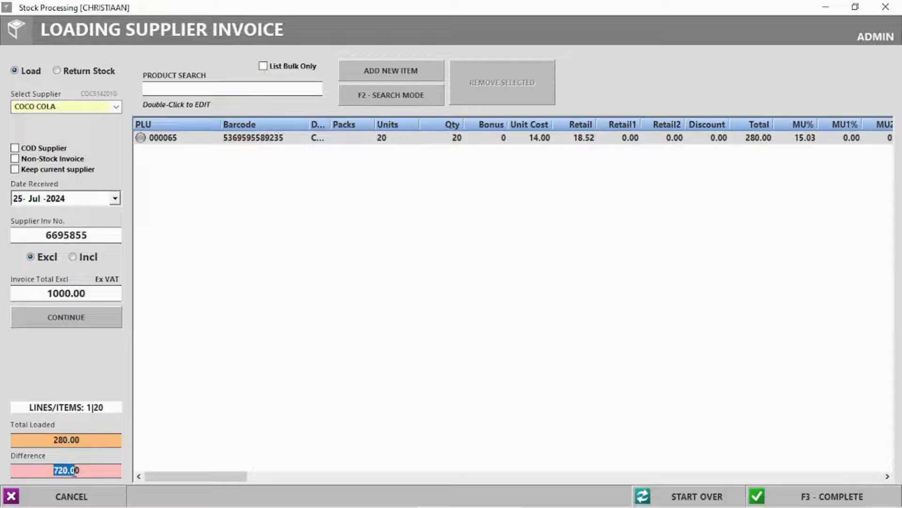
pyautogui.click(236, 411)
pyautogui.click(816, 495)
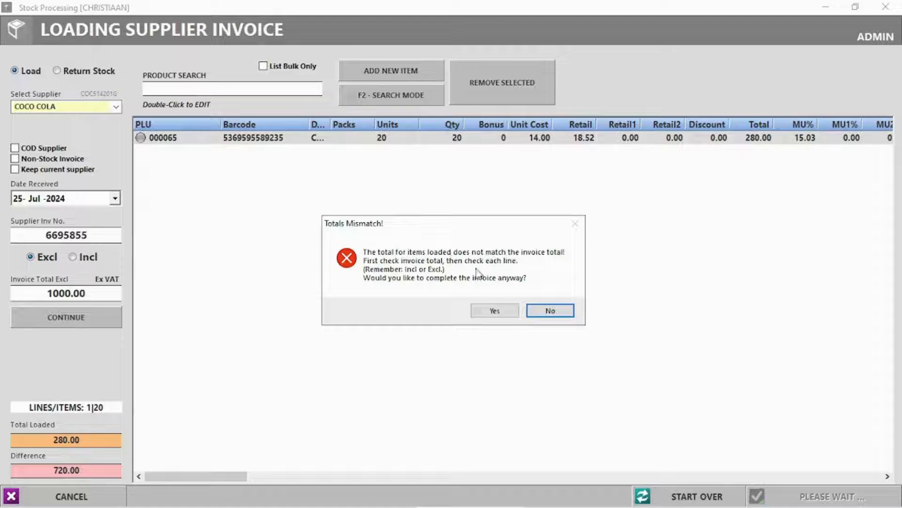
pyautogui.click(491, 310)
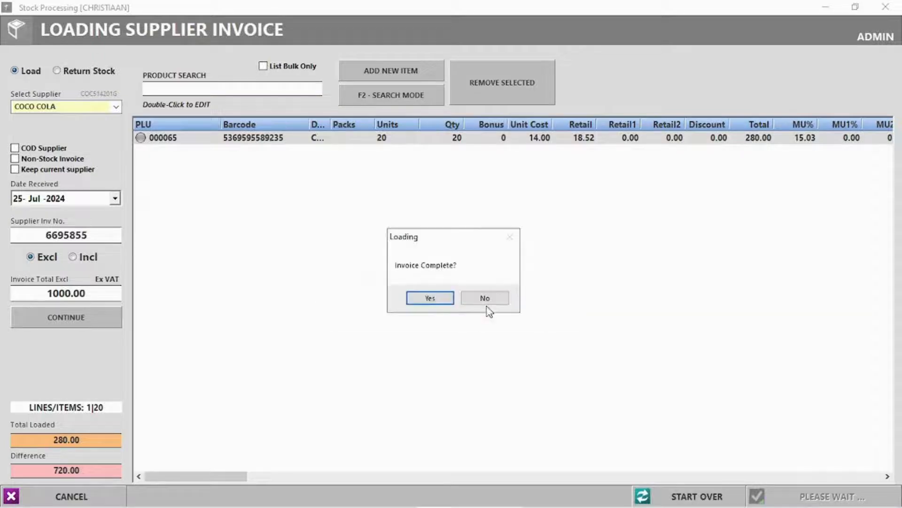
pyautogui.click(444, 299)
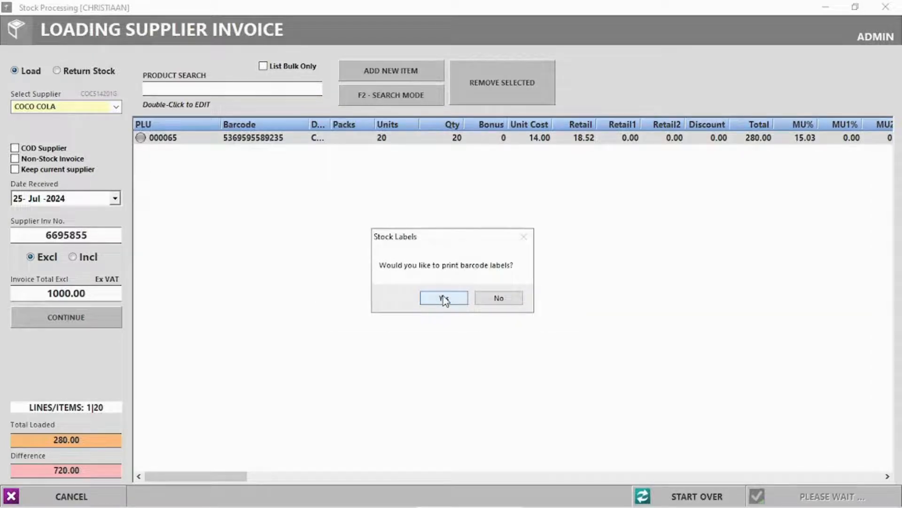
pyautogui.click(513, 301)
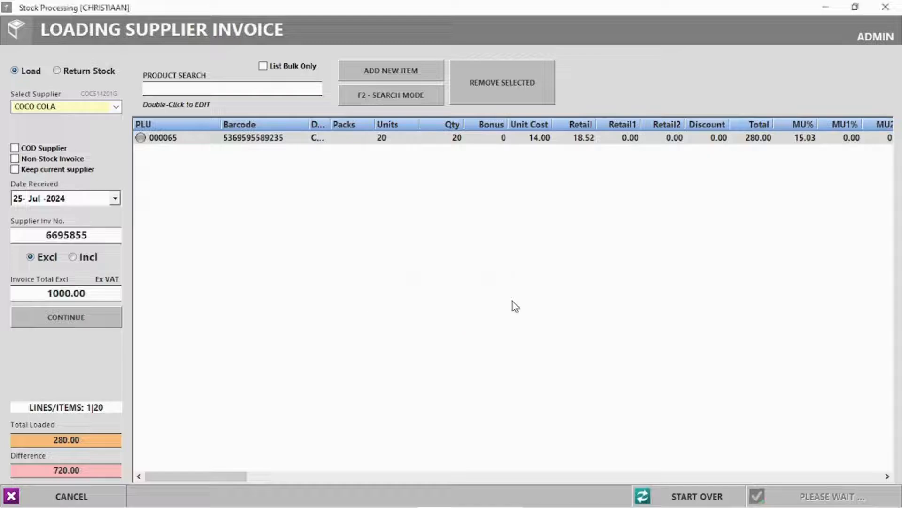
pyautogui.click(497, 298)
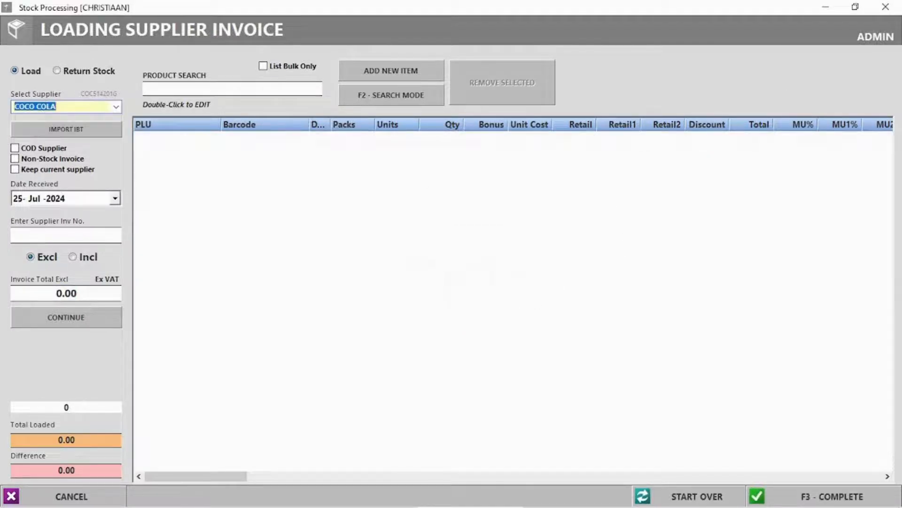
pyautogui.click(886, 6)
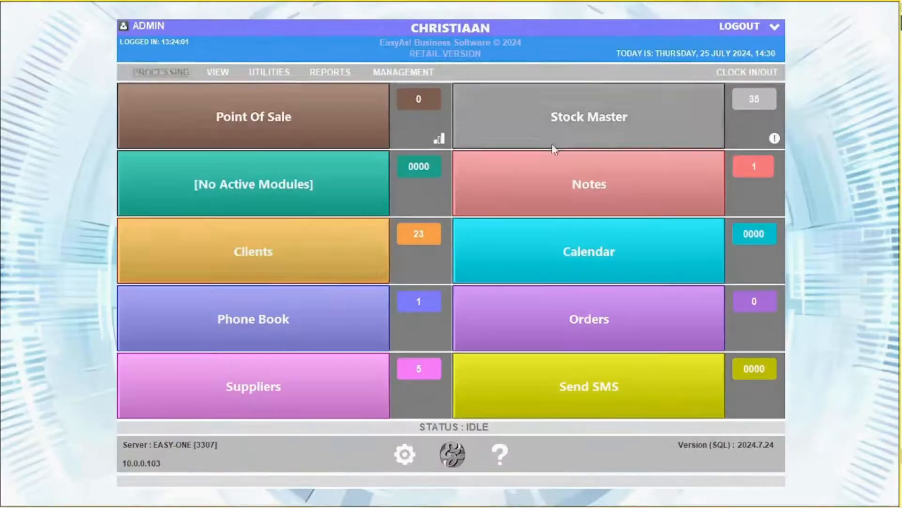
# Create a type I payslip dated 25 July 2024 for the staff member with 10000.00 basic salary
pyautogui.click(160, 72)
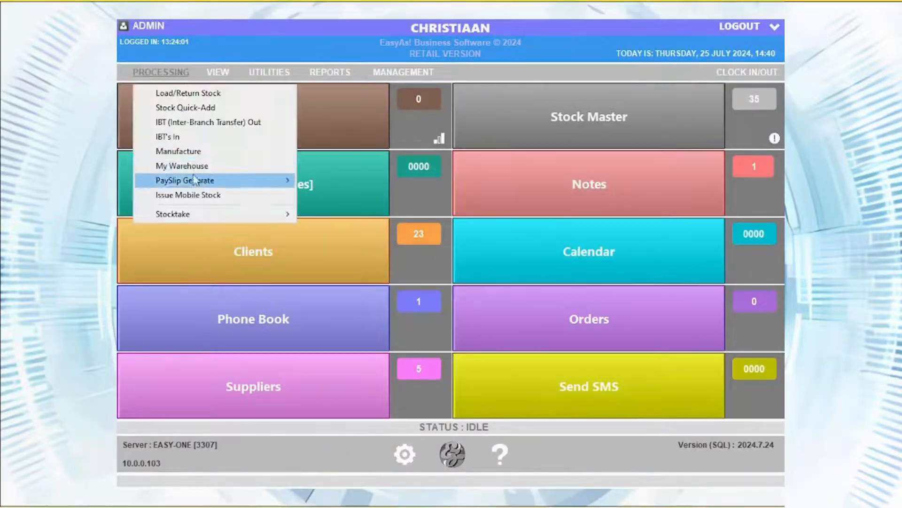
pyautogui.moveTo(198, 181)
pyautogui.click(355, 182)
pyautogui.click(586, 112)
pyautogui.click(581, 125)
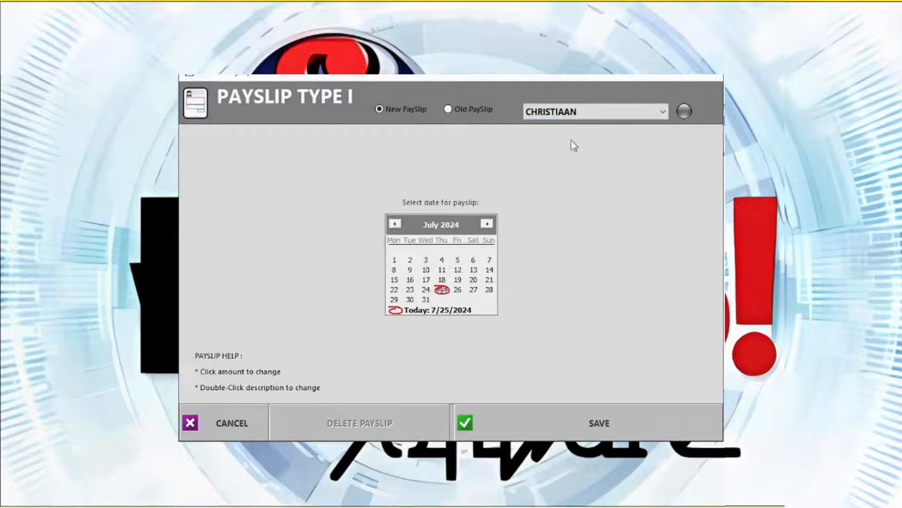
pyautogui.click(442, 290)
pyautogui.click(271, 135)
pyautogui.write('3321')
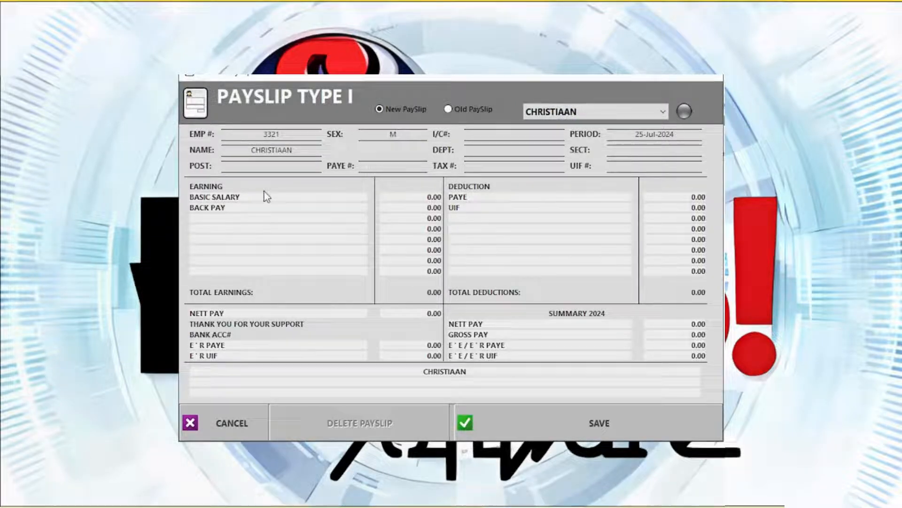
pyautogui.click(429, 197)
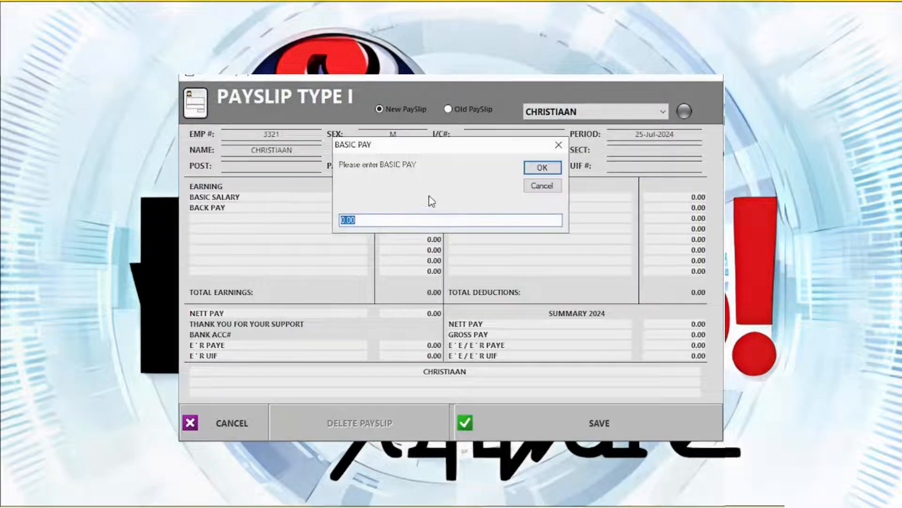
pyautogui.write('10000')
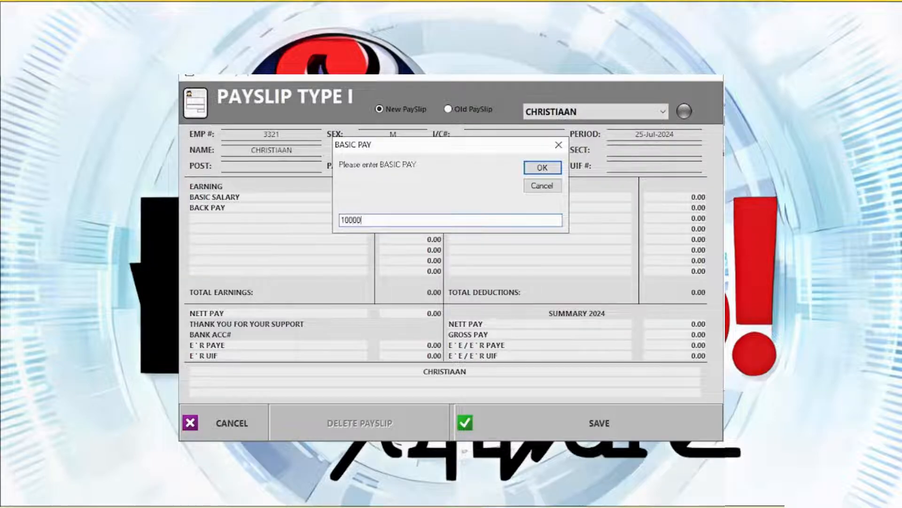
pyautogui.press('Return')
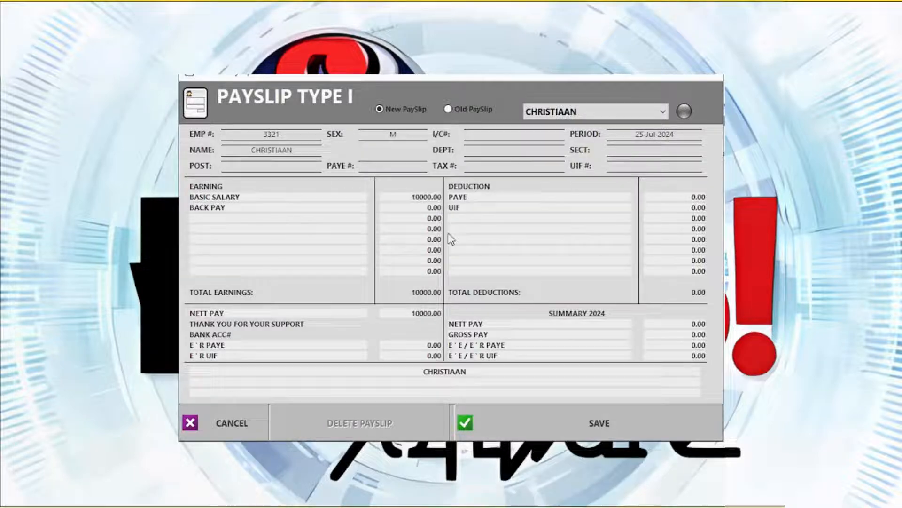
# Add AA and CELLPHONE earnings, an INSURANCE deduction, and 3000.00 PAYE
pyautogui.click(229, 222)
pyautogui.write('AA')
pyautogui.click(529, 172)
pyautogui.click(241, 233)
pyautogui.write('Cellphoe')
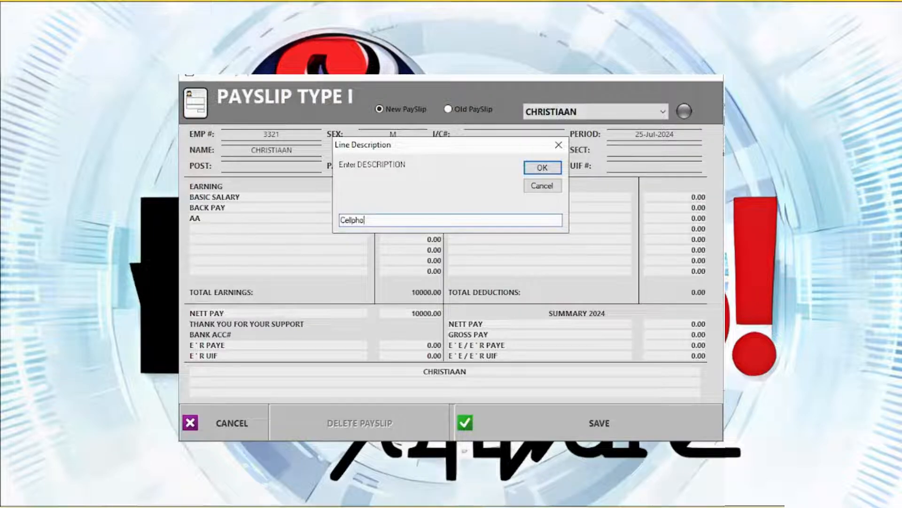
pyautogui.press('Return')
pyautogui.click(464, 220)
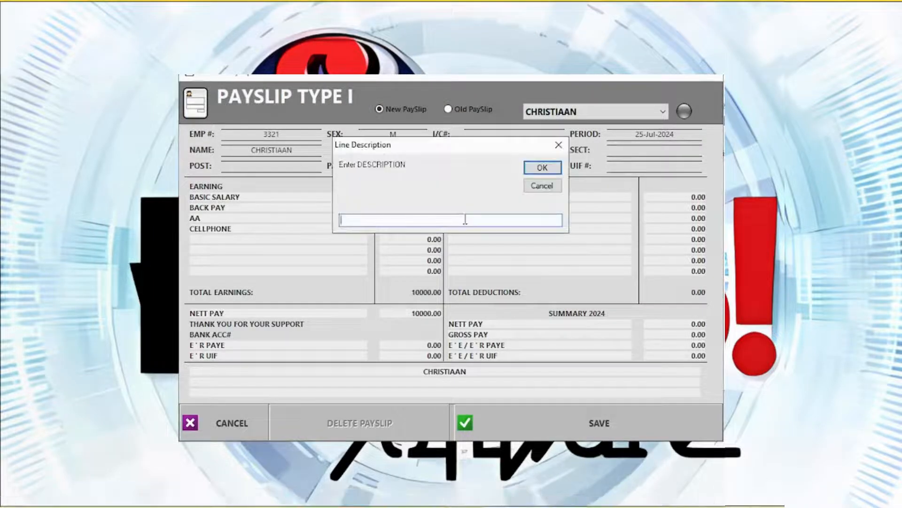
pyautogui.write('Insurance')
pyautogui.press('Return')
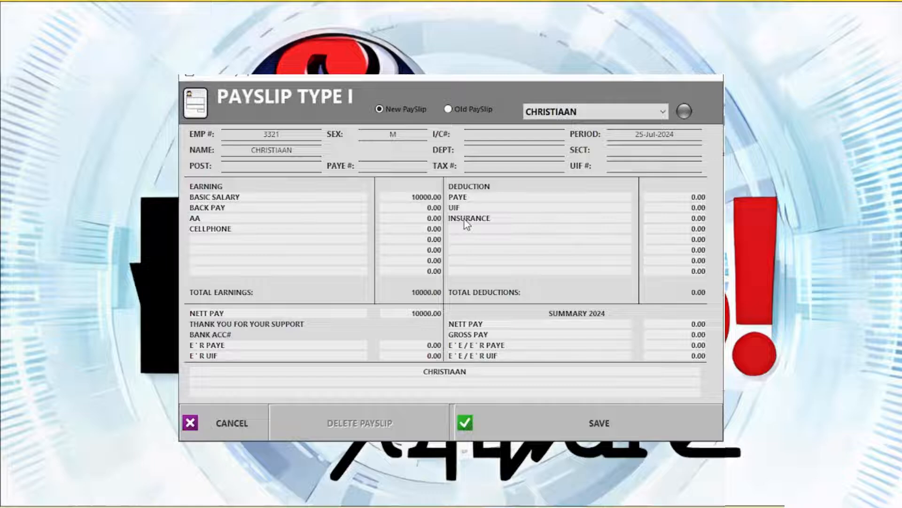
pyautogui.click(705, 200)
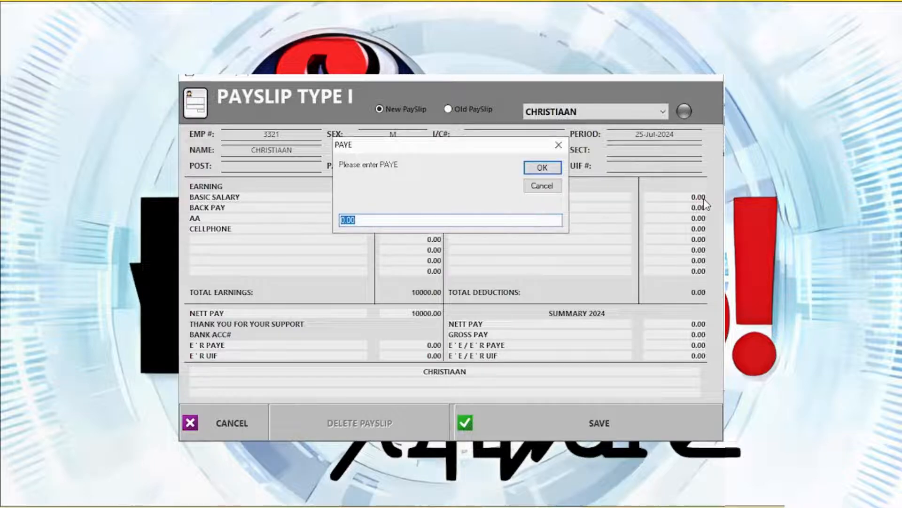
pyautogui.write('1000')
pyautogui.press('Return')
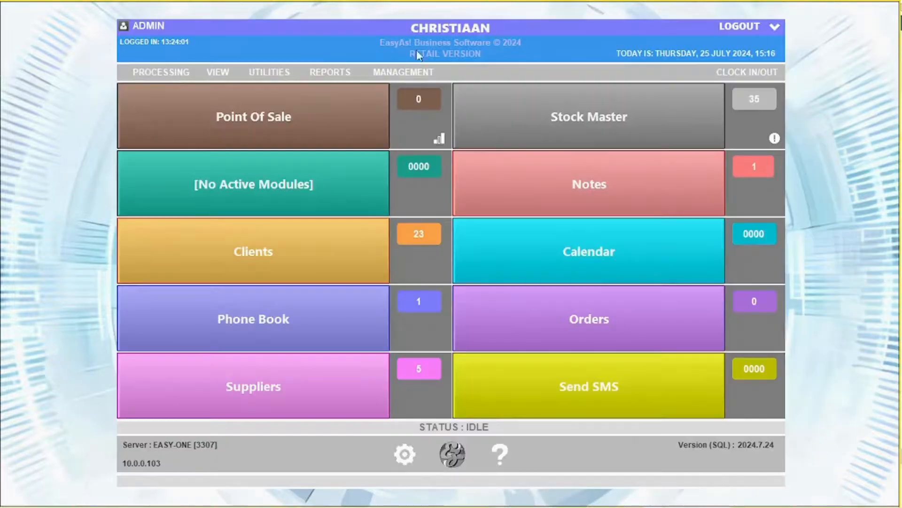
# Start a full stocktake and count BOEREWORS 500G (PLU 000023) at 12
pyautogui.click(161, 72)
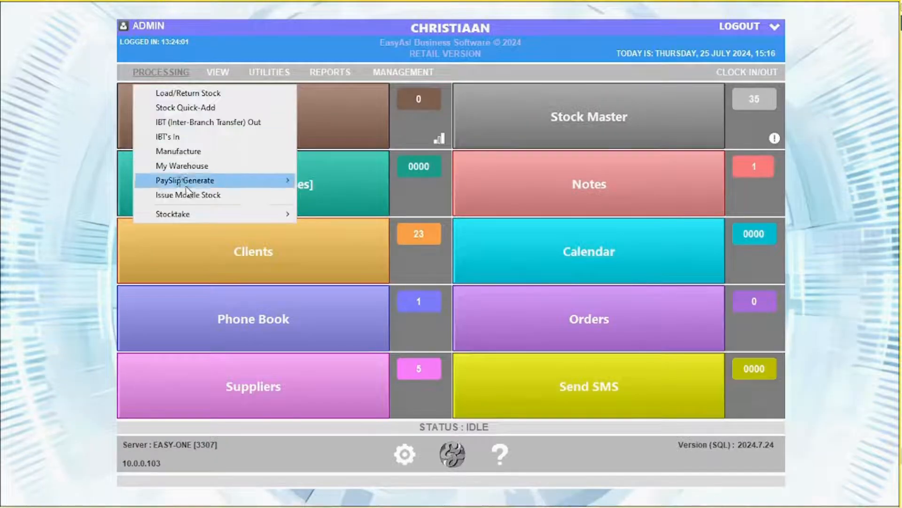
pyautogui.moveTo(214, 216)
pyautogui.click(357, 243)
pyautogui.click(494, 305)
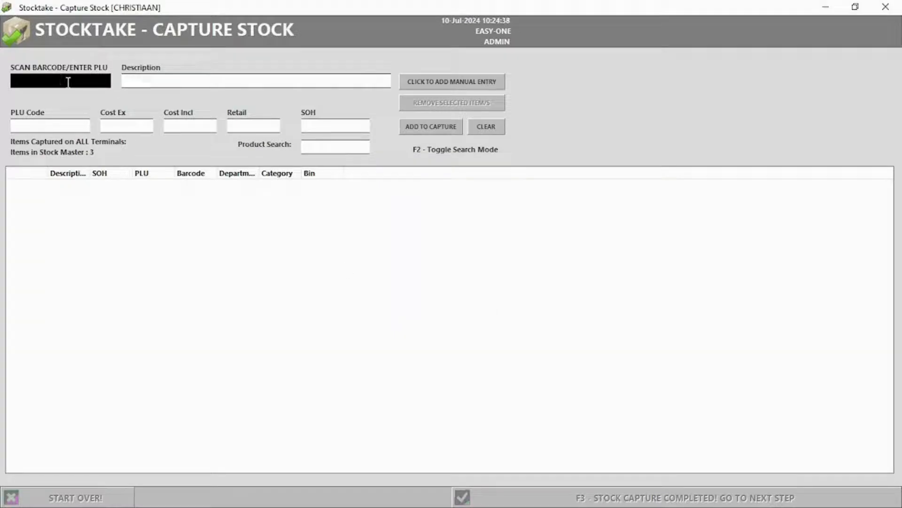
pyautogui.write('000023')
pyautogui.press('Return')
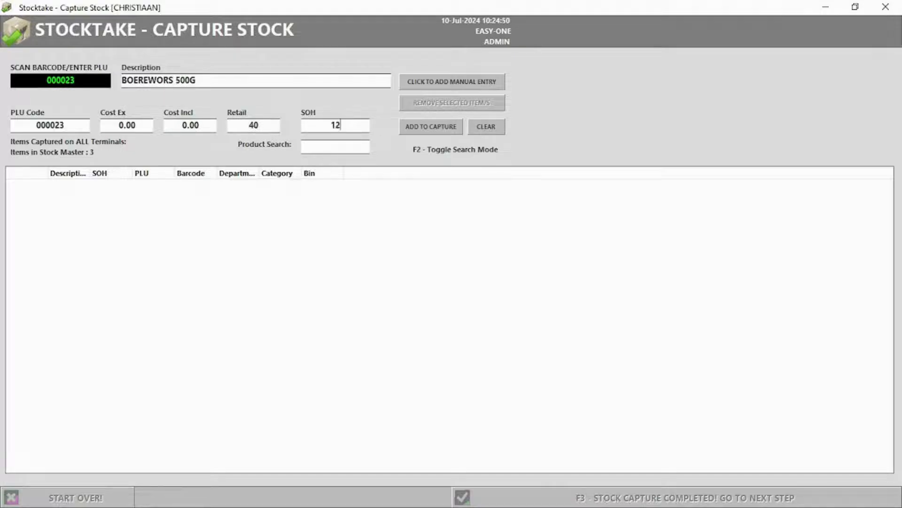
pyautogui.click(413, 131)
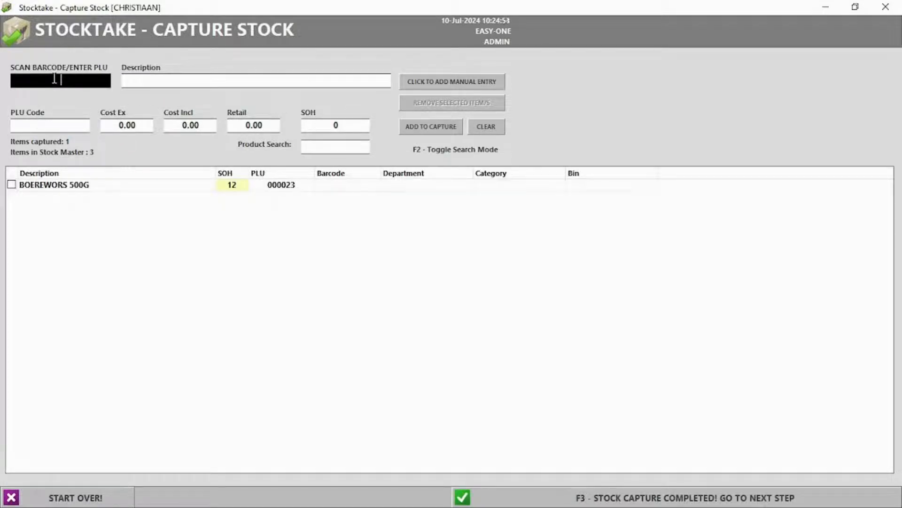
# Count BRAAI PACKS 500G at 8 and complete the stock capture
pyautogui.press('F2')
pyautogui.write('braa')
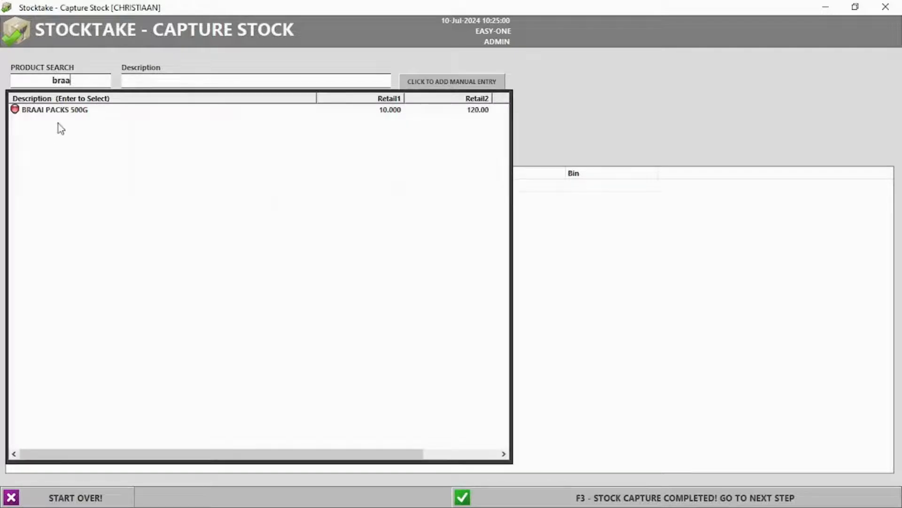
pyautogui.press('Return')
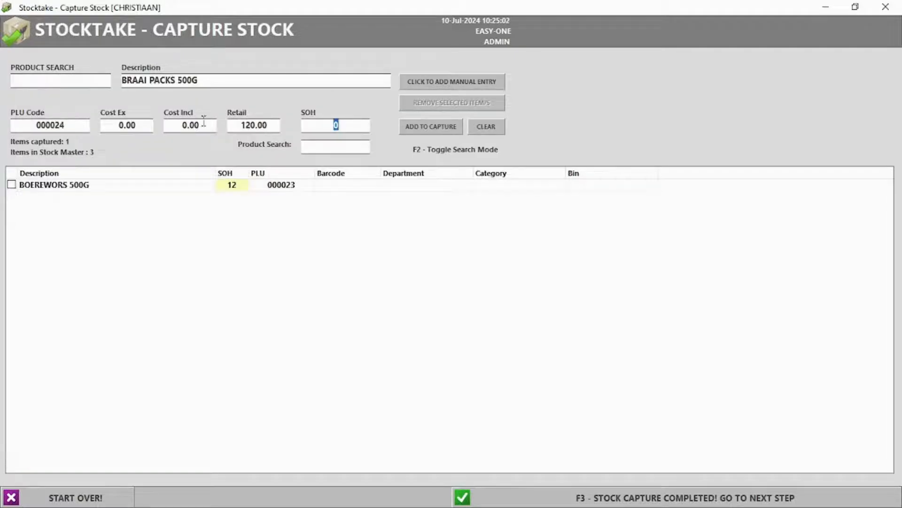
pyautogui.click(444, 128)
pyautogui.click(644, 499)
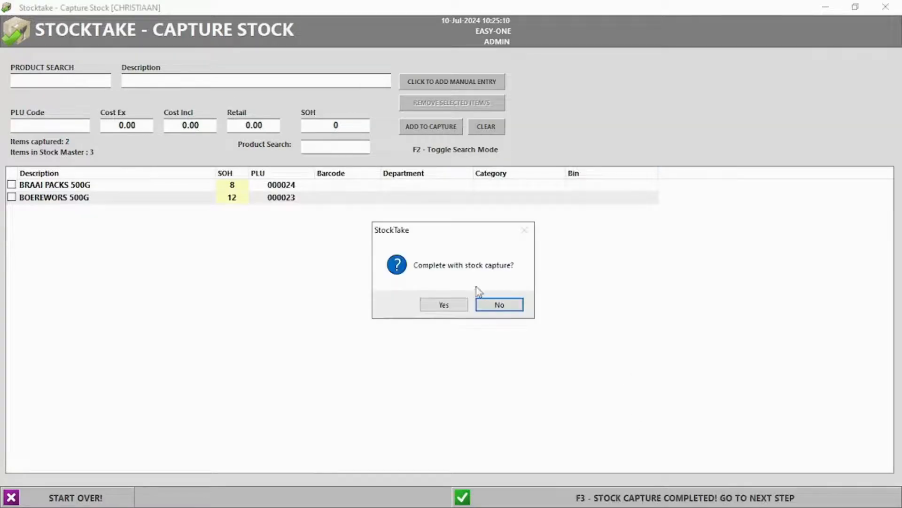
pyautogui.click(443, 305)
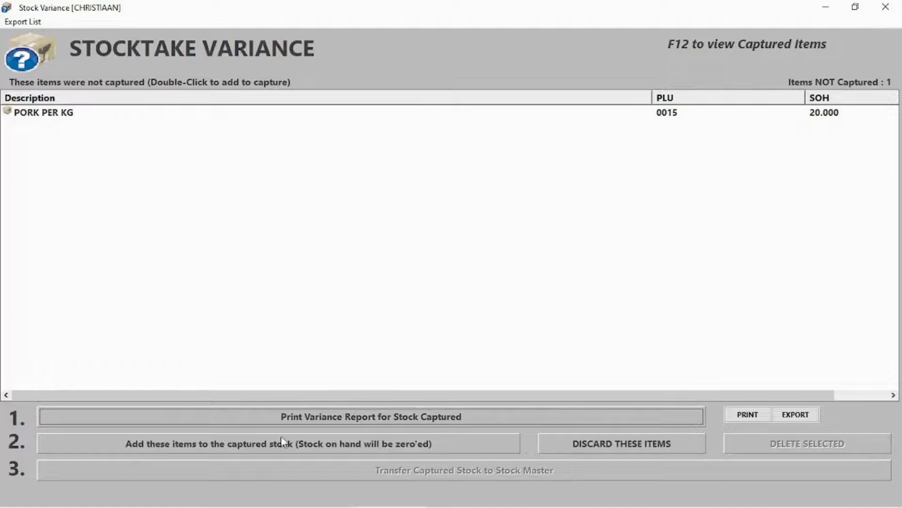
# Move uncaptured PORK PER KG into captured stock and preview the variance report
pyautogui.click(239, 446)
pyautogui.click(513, 305)
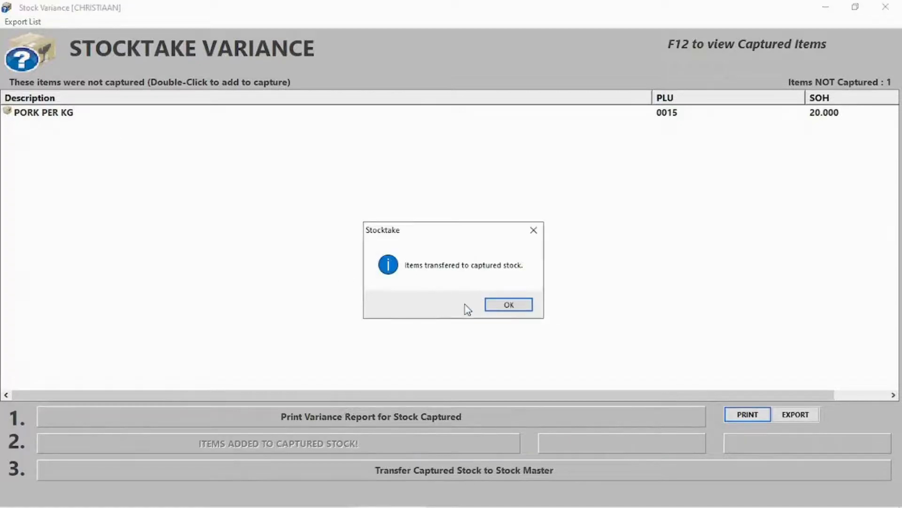
pyautogui.click(517, 310)
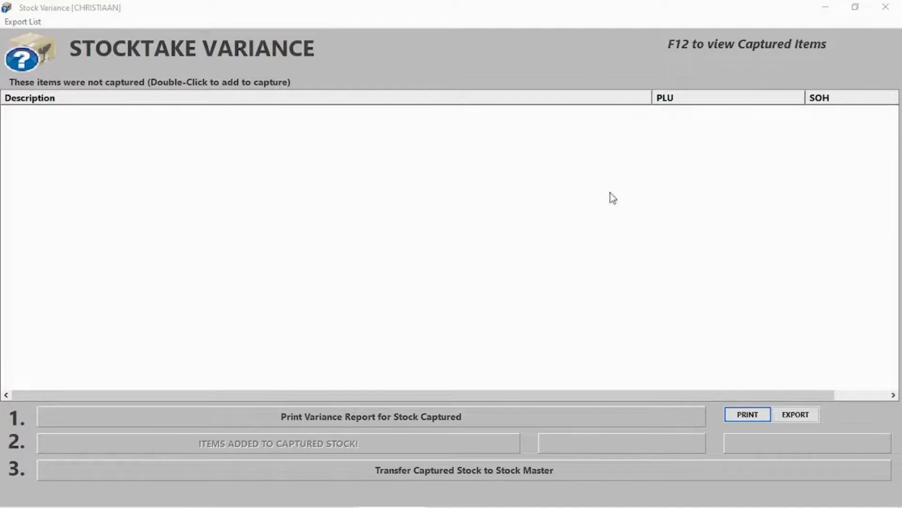
pyautogui.click(367, 417)
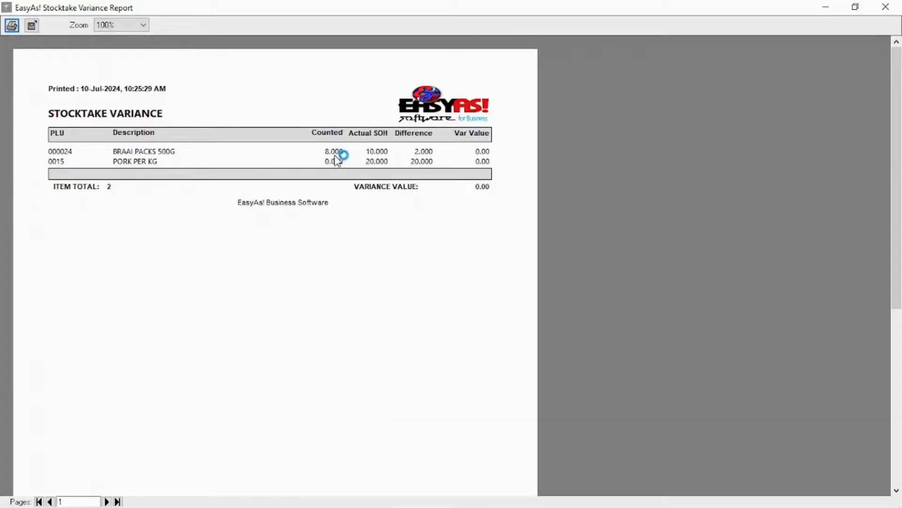
pyautogui.click(885, 6)
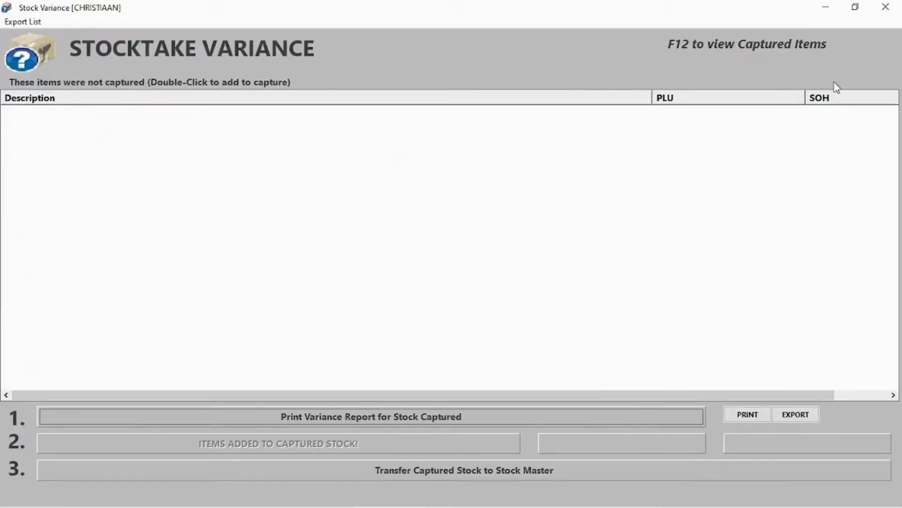
pyautogui.click(885, 7)
# Run a controllables stock count with PORK PER KG at 20 and complete it
pyautogui.click(136, 74)
pyautogui.moveTo(190, 209)
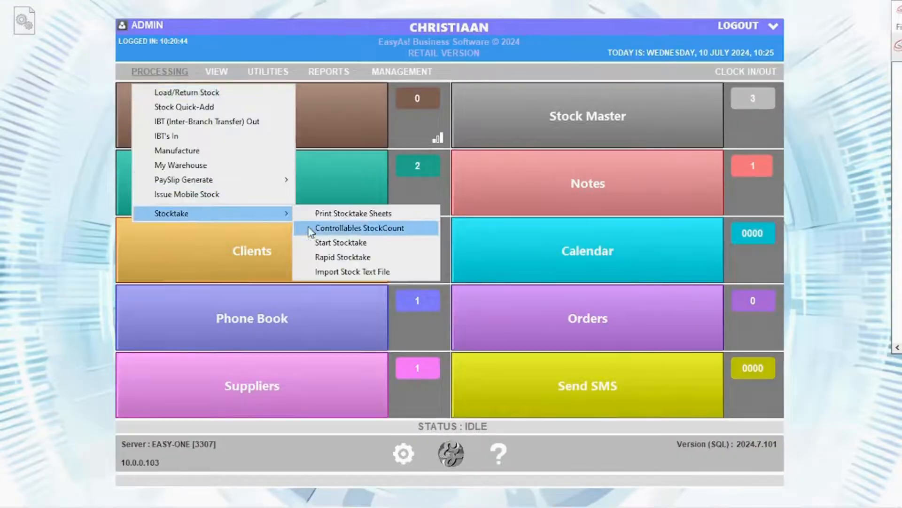
pyautogui.click(301, 228)
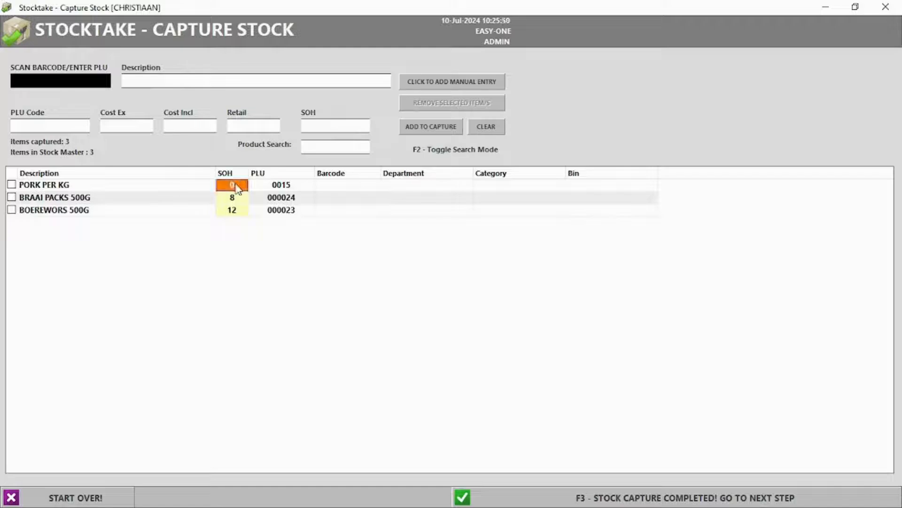
pyautogui.click(236, 186)
pyautogui.press('Return')
pyautogui.click(637, 500)
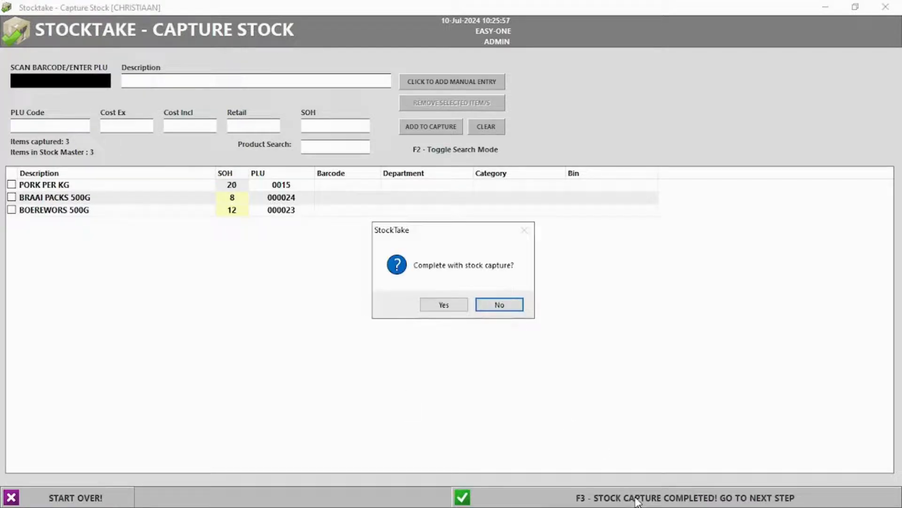
pyautogui.click(443, 306)
pyautogui.click(436, 469)
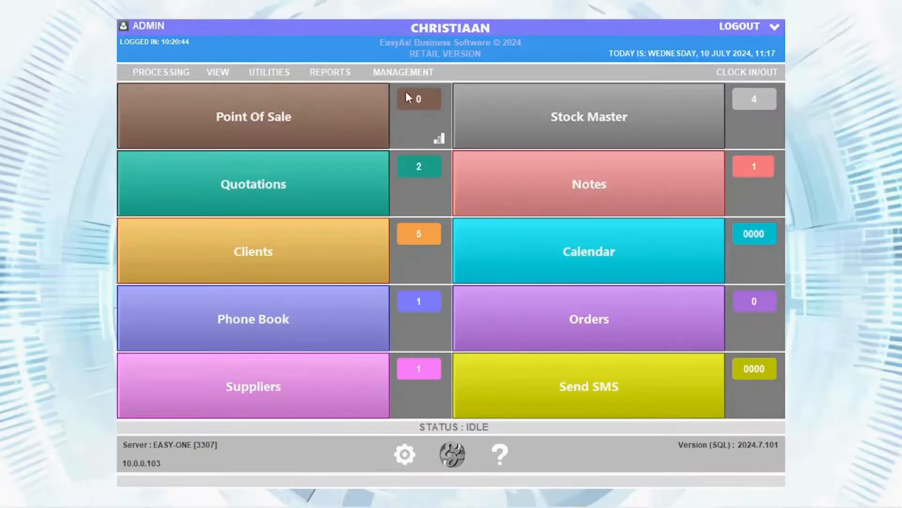
pyautogui.click(183, 73)
# Count bulk item PORK PER KG at 20 in a controllables stock capture
pyautogui.moveTo(212, 214)
pyautogui.click(357, 227)
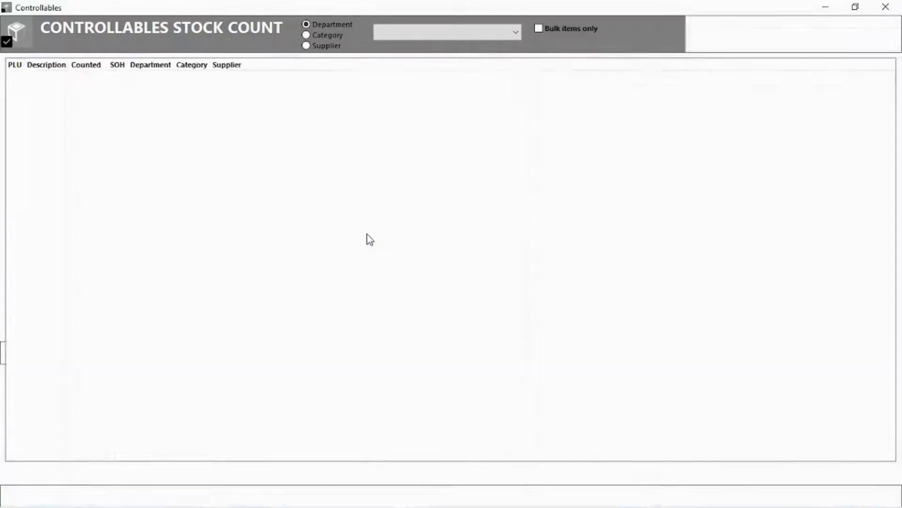
pyautogui.click(539, 28)
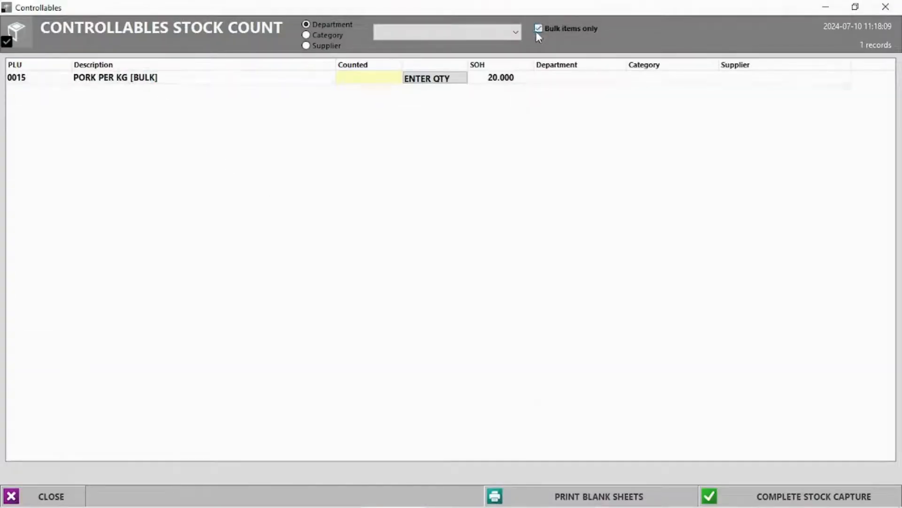
pyautogui.click(428, 79)
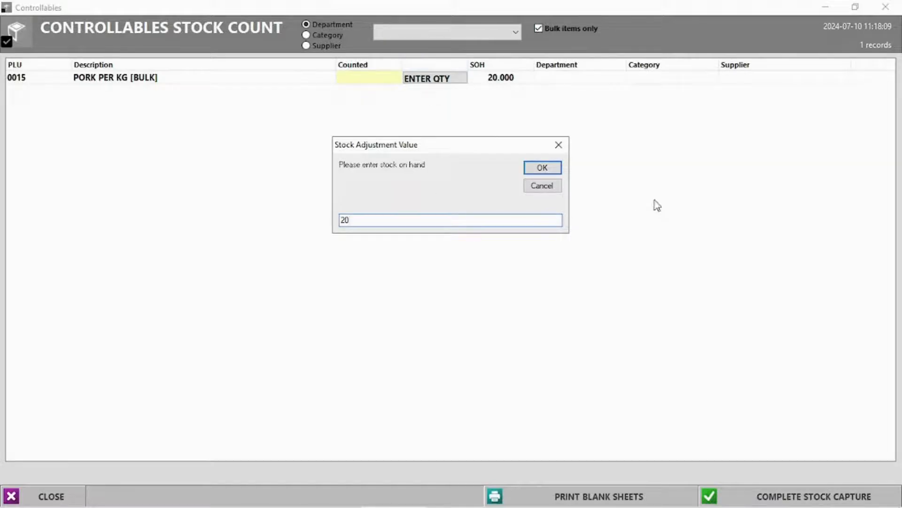
pyautogui.click(549, 168)
pyautogui.click(797, 498)
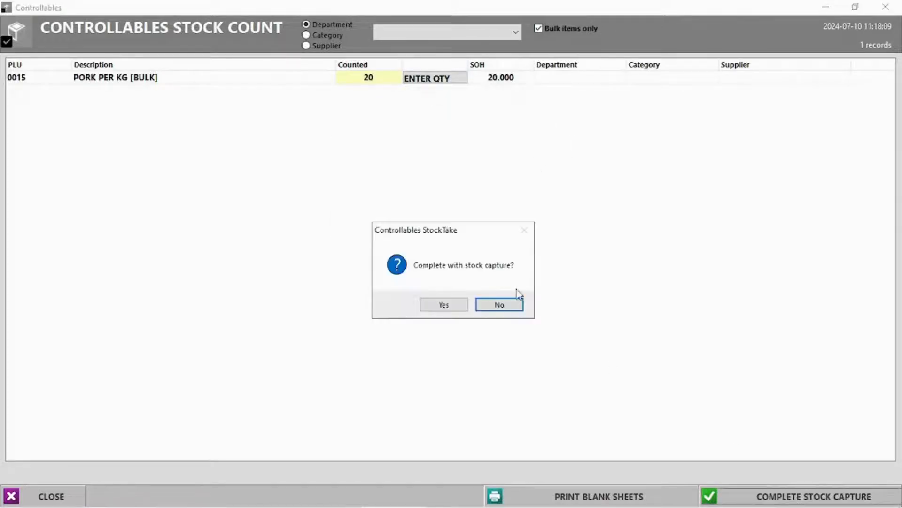
pyautogui.click(444, 304)
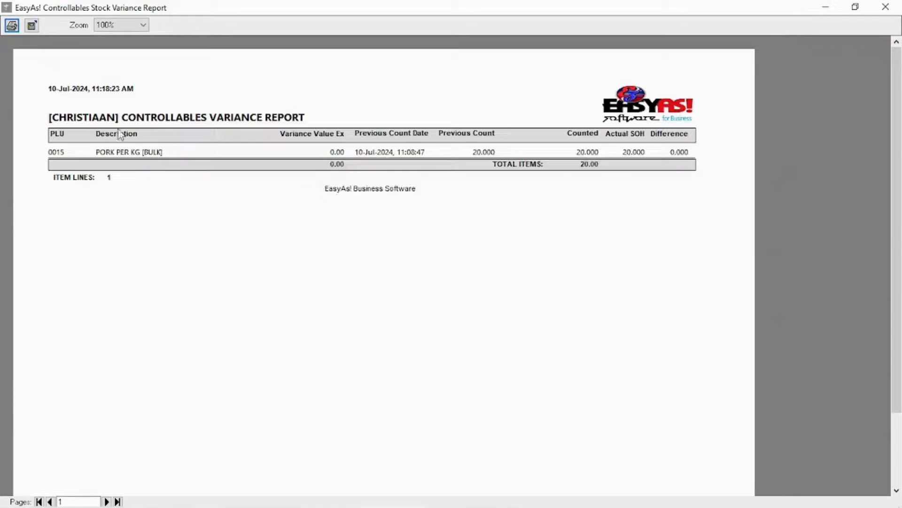
pyautogui.click(886, 7)
# Count PORK CHOPS 500G at 5 in a second controllables capture
pyautogui.click(151, 72)
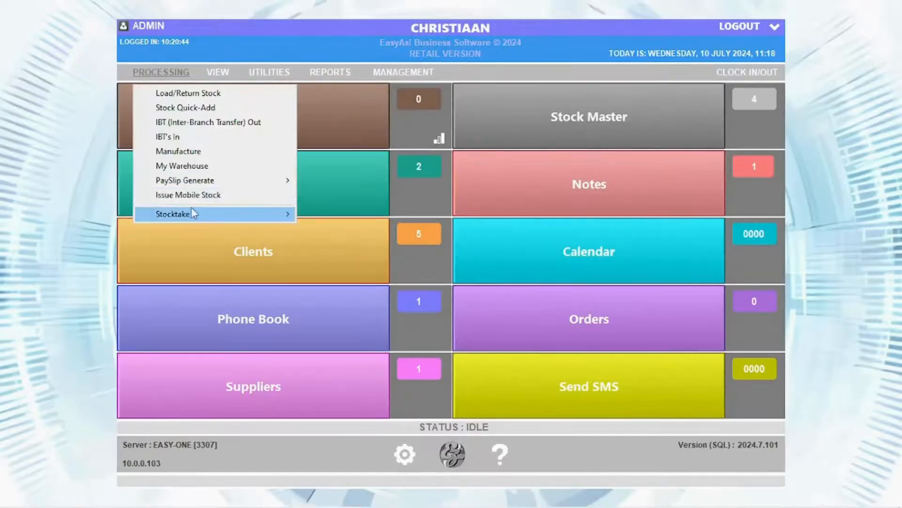
pyautogui.moveTo(191, 213)
pyautogui.click(404, 234)
pyautogui.click(425, 79)
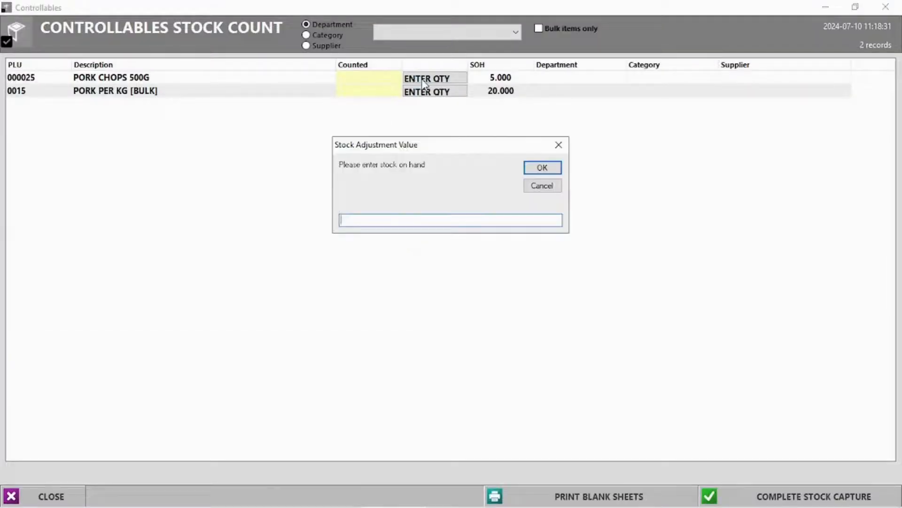
pyautogui.write('5')
pyautogui.press('Return')
pyautogui.click(797, 497)
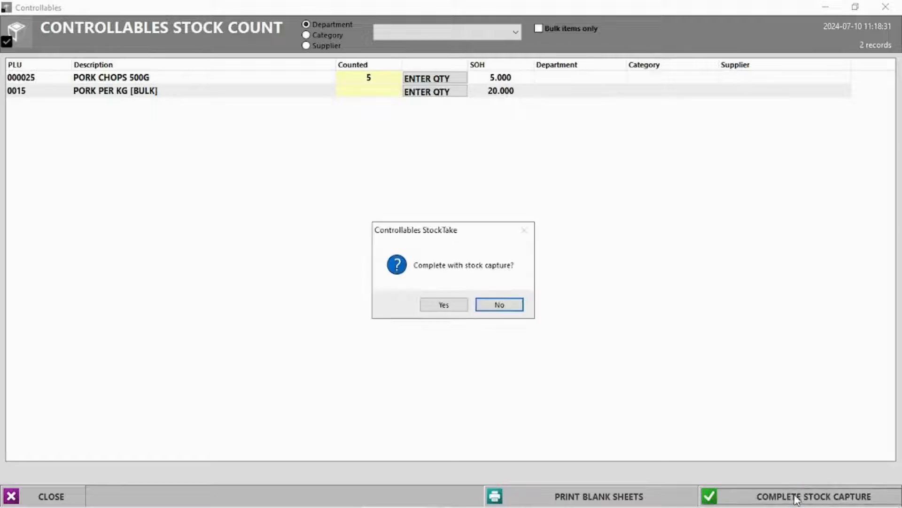
pyautogui.click(445, 305)
pyautogui.click(25, 222)
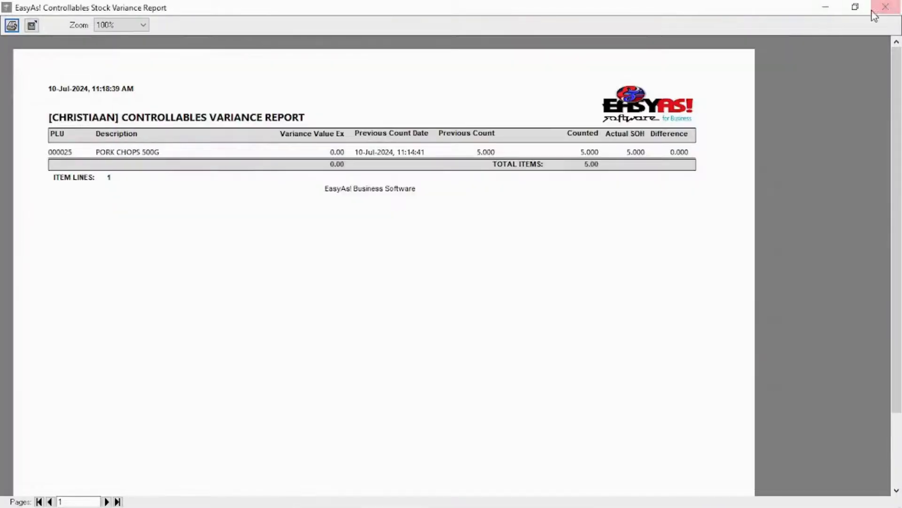
pyautogui.click(877, 10)
# Check PORK CHOPS 500G stock on hand in the stock master list
pyautogui.click(597, 126)
pyautogui.click(527, 117)
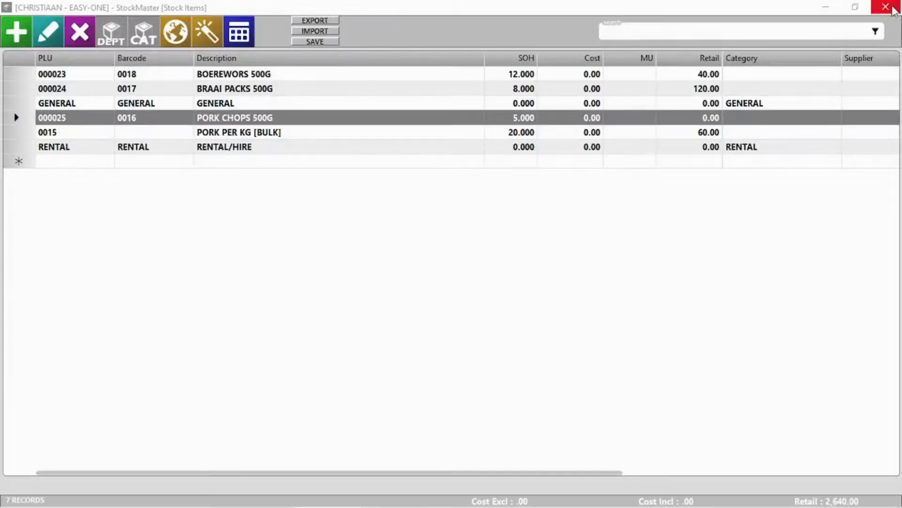
pyautogui.click(877, 9)
pyautogui.click(167, 75)
# Start a rapid stocktake and count 5 pork chops by looking up barcodes 0015 and 0016
pyautogui.moveTo(197, 212)
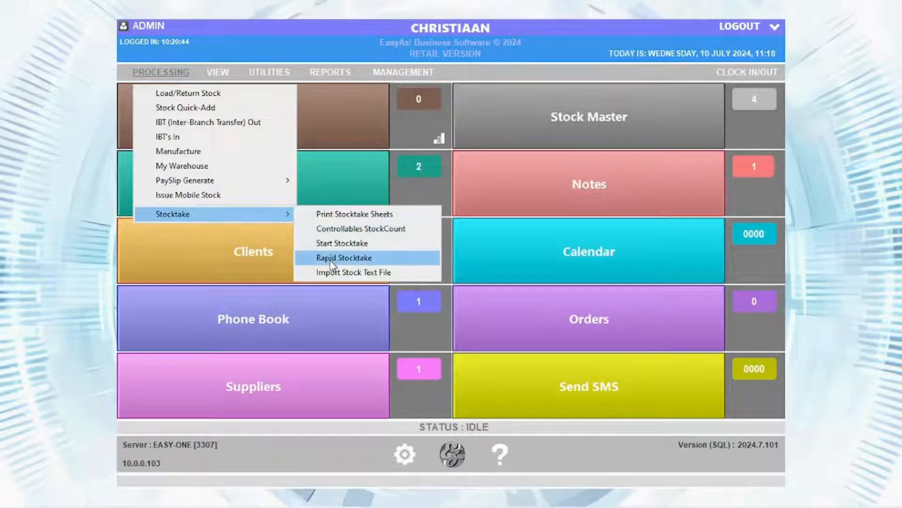
pyautogui.click(307, 257)
pyautogui.write('0015')
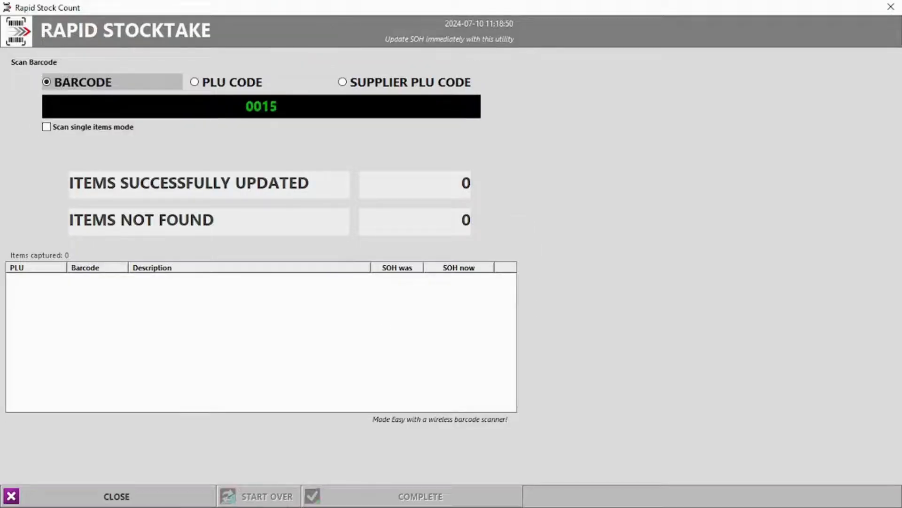
pyautogui.press('Return')
pyautogui.write('0016')
pyautogui.press('Return')
pyautogui.write('5')
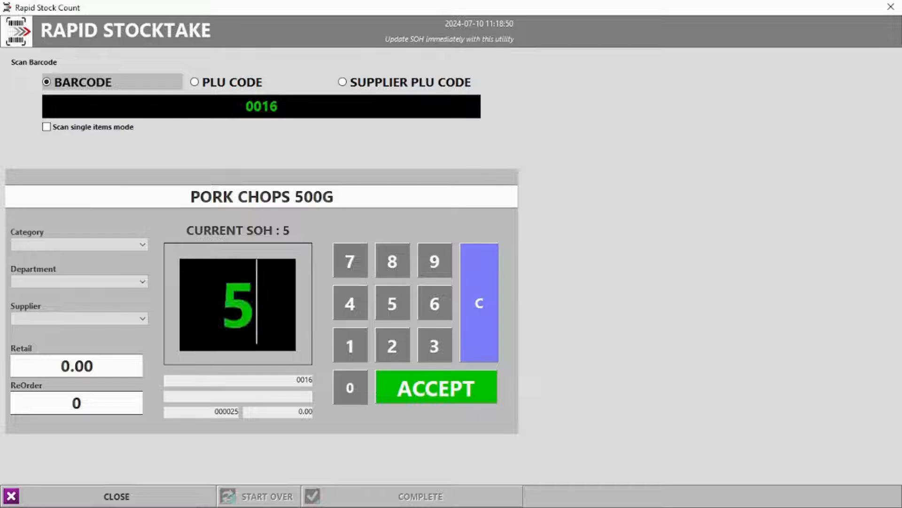
pyautogui.press('Return')
# Count bulk pork at 20 by PLU 0015, then clear all captured counts
pyautogui.click(201, 83)
pyautogui.write('0015')
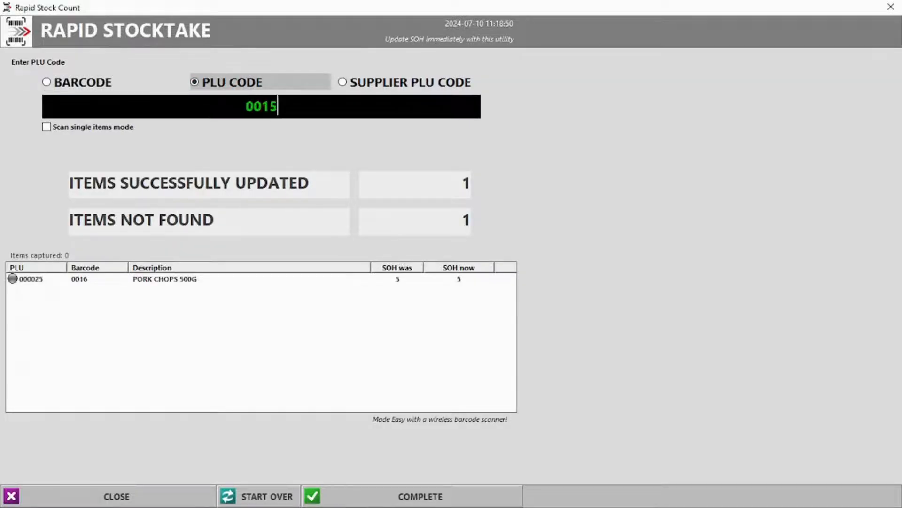
pyautogui.press('Return')
pyautogui.write('20')
pyautogui.press('Return')
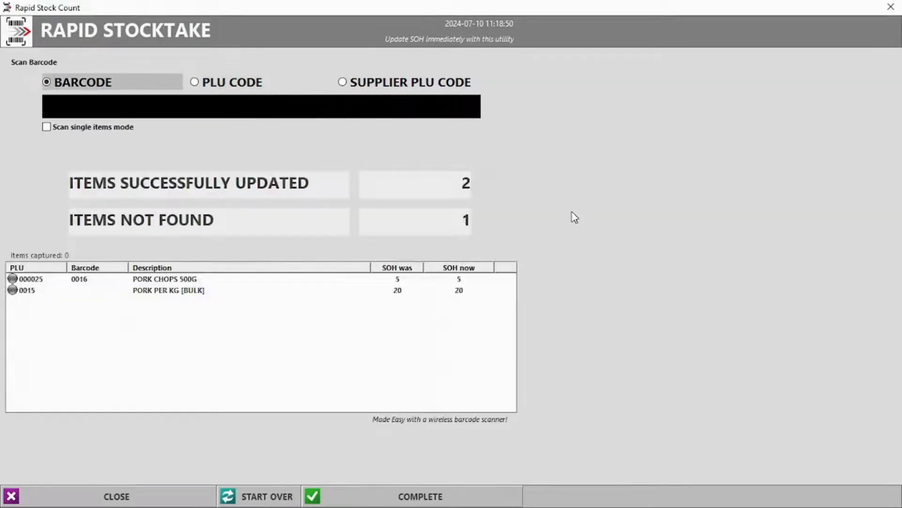
pyautogui.click(278, 497)
pyautogui.click(469, 305)
# Recount PORK PER KG [BULK] by PLU 0015 at 15 and complete the rapid stocktake
pyautogui.click(241, 90)
pyautogui.write('0015')
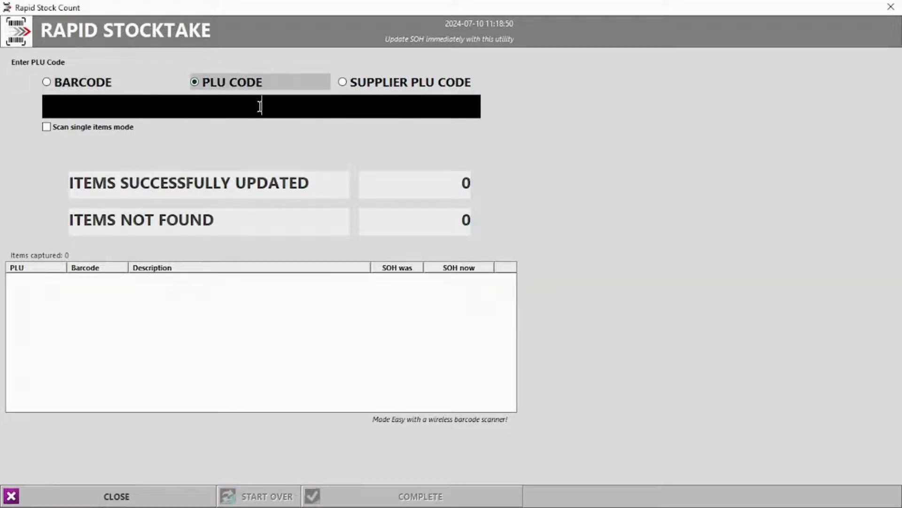
pyautogui.press('Return')
pyautogui.write('15')
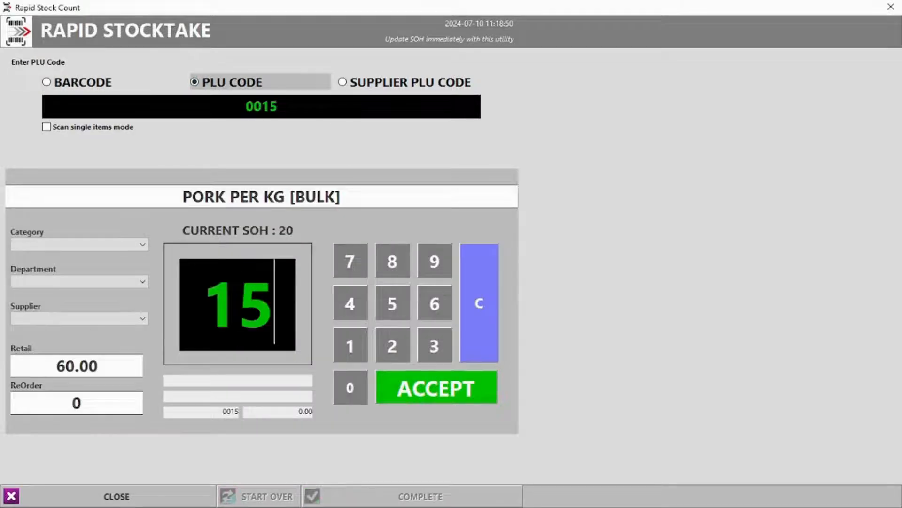
pyautogui.click(438, 394)
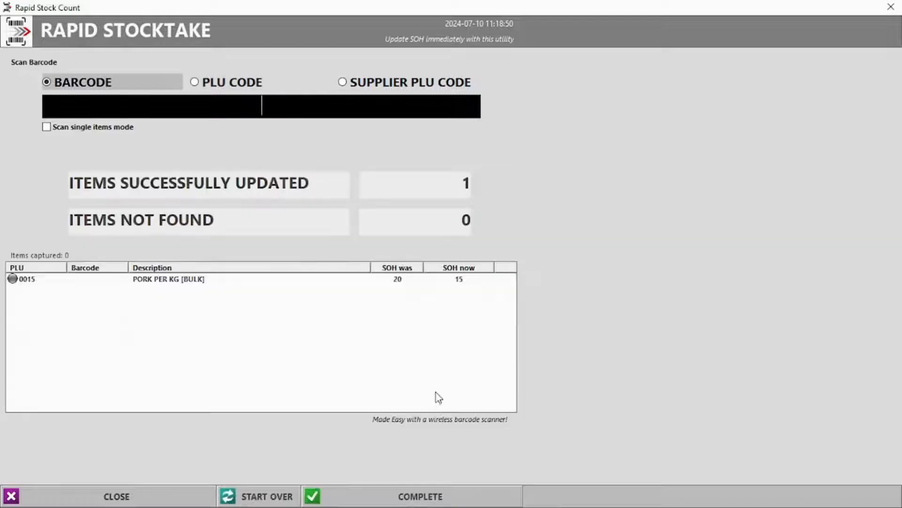
pyautogui.click(403, 280)
pyautogui.click(459, 498)
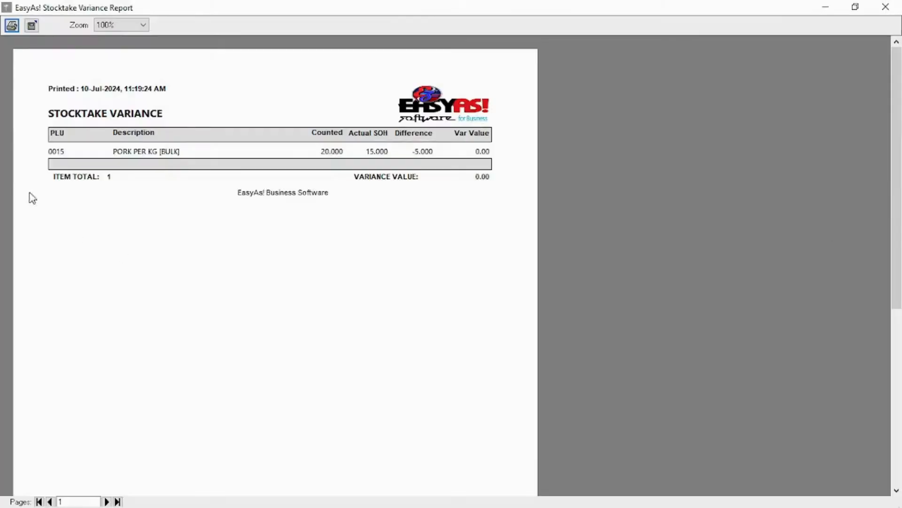
# Close the variance report and open quotation 3 from View > Quotations
pyautogui.click(885, 7)
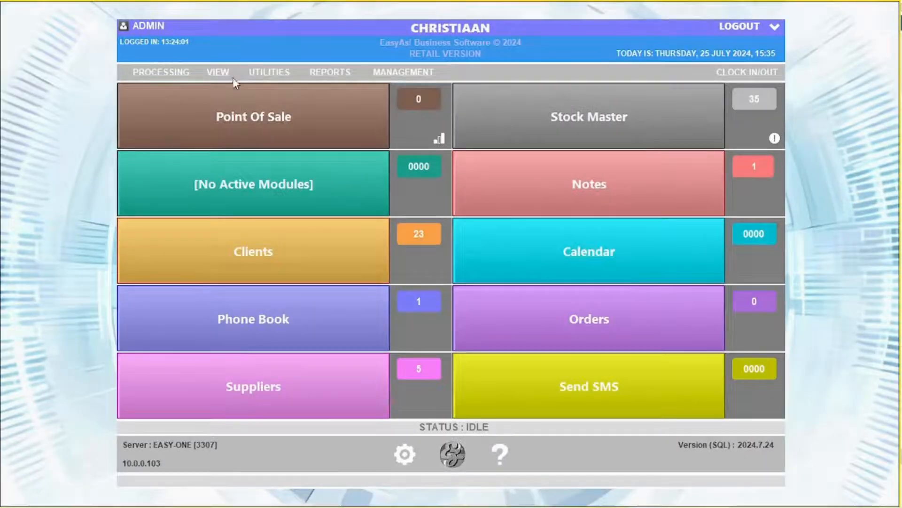
pyautogui.click(219, 73)
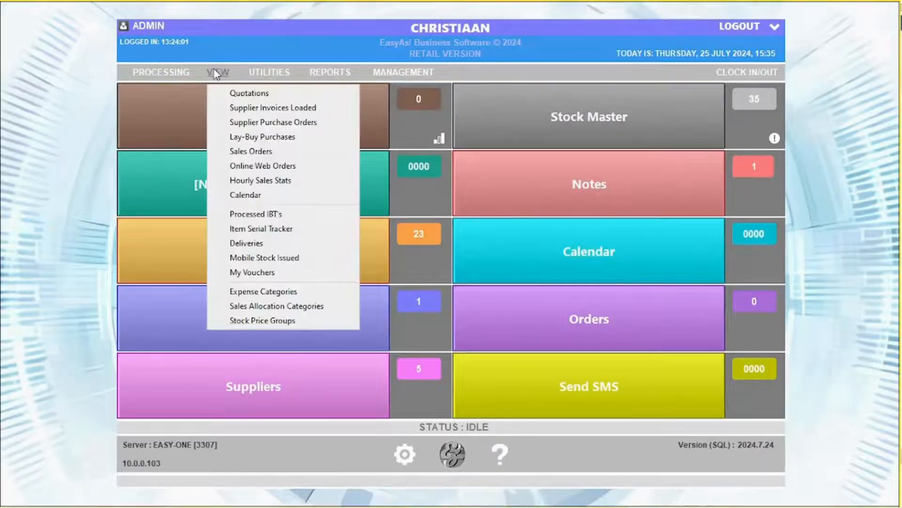
pyautogui.click(248, 92)
pyautogui.doubleClick(182, 83)
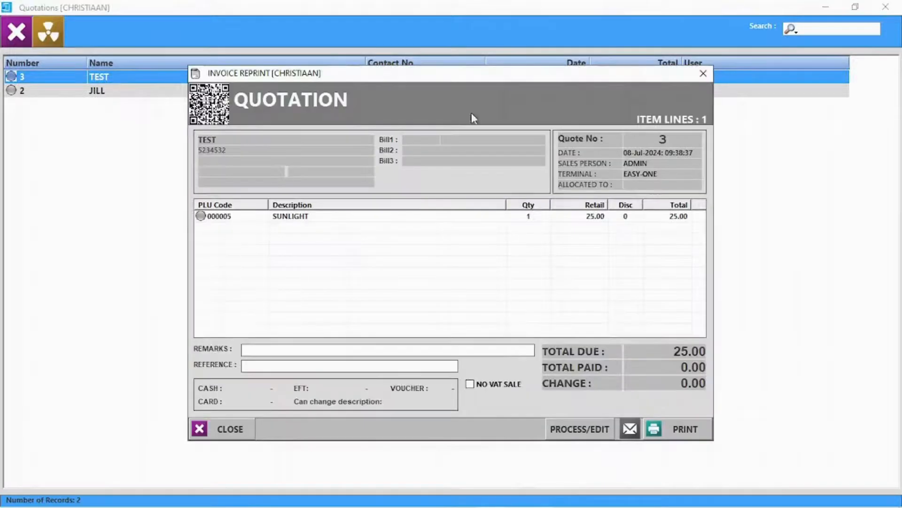
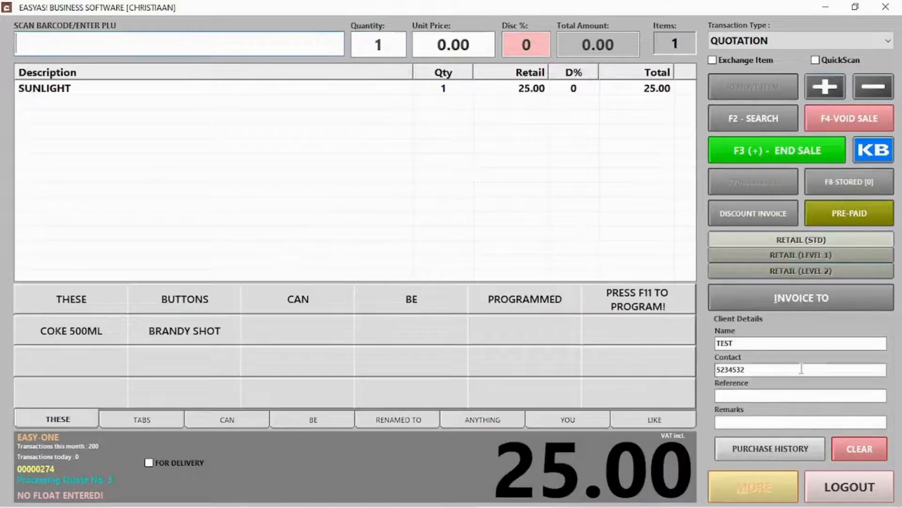
# Save the 25.00 TEST sale as quotation 3 without printing or emailing it
pyautogui.click(798, 156)
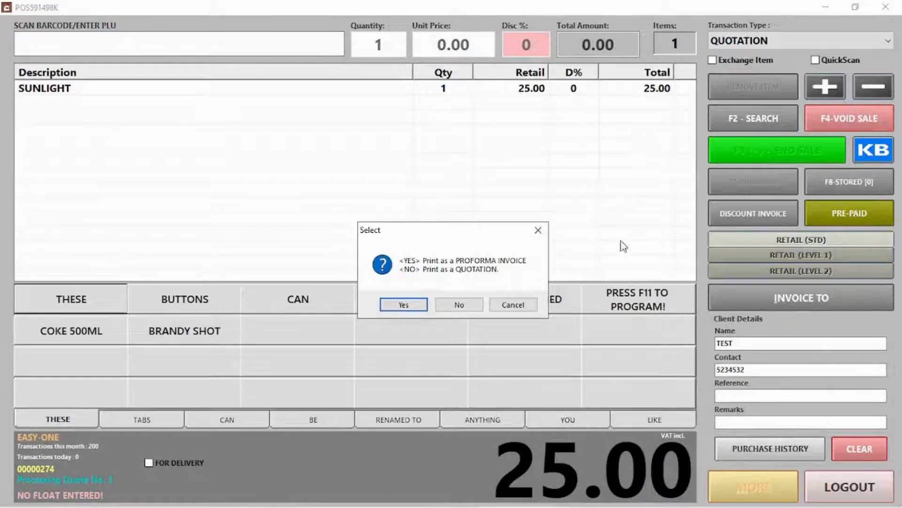
pyautogui.click(471, 304)
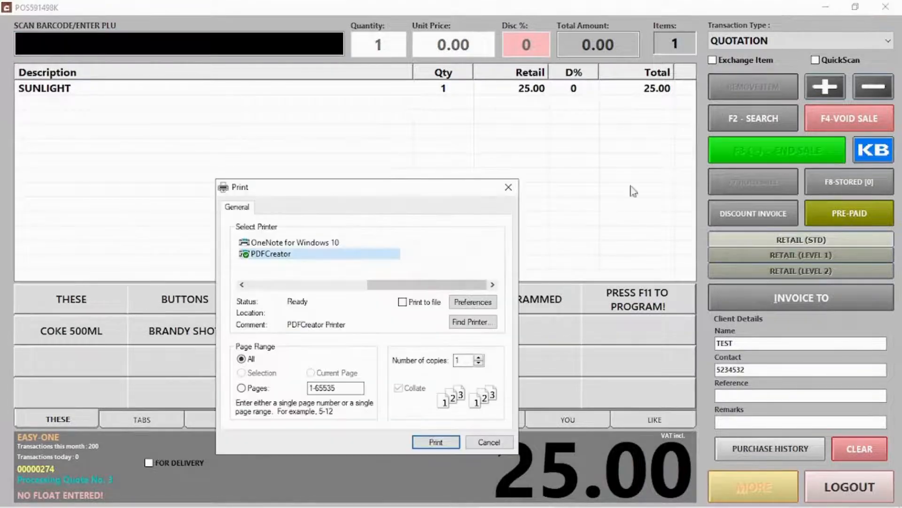
pyautogui.click(500, 441)
pyautogui.click(491, 305)
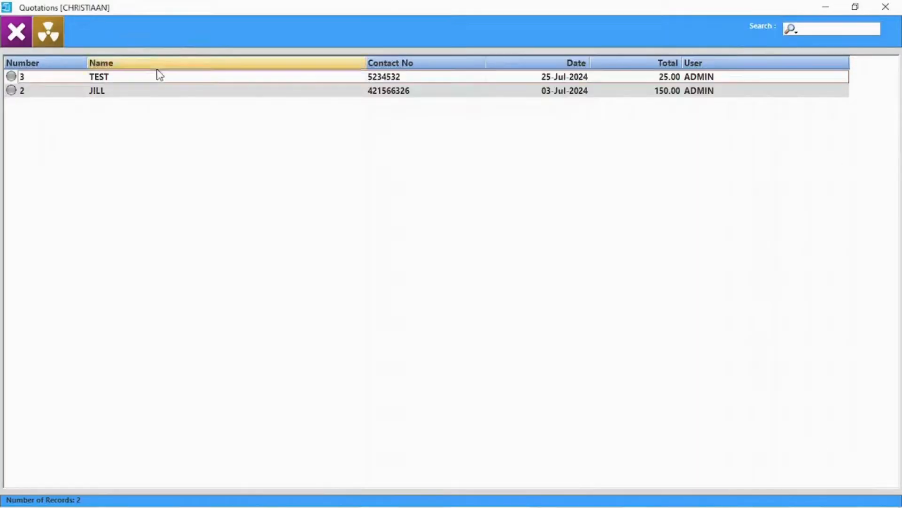
# Load quote 2's three Pringles items back and change the transaction type to Cash Sale
pyautogui.doubleClick(153, 92)
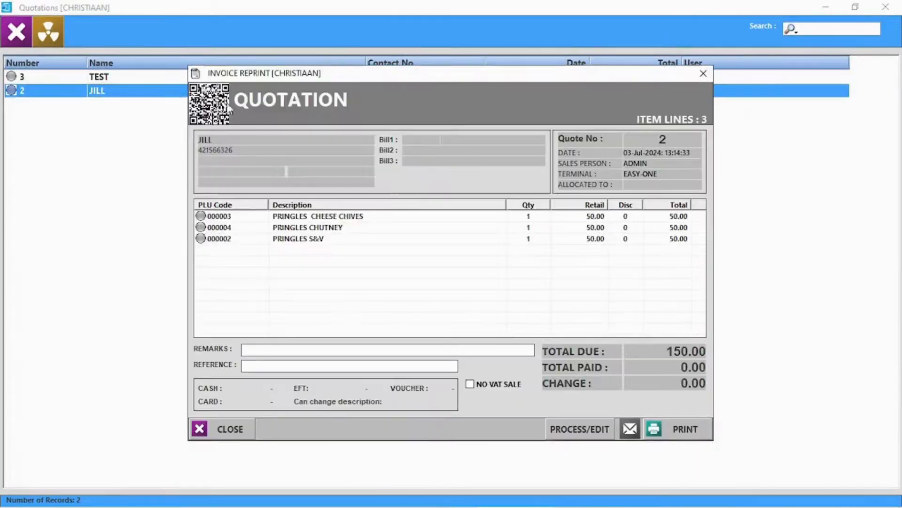
pyautogui.click(596, 427)
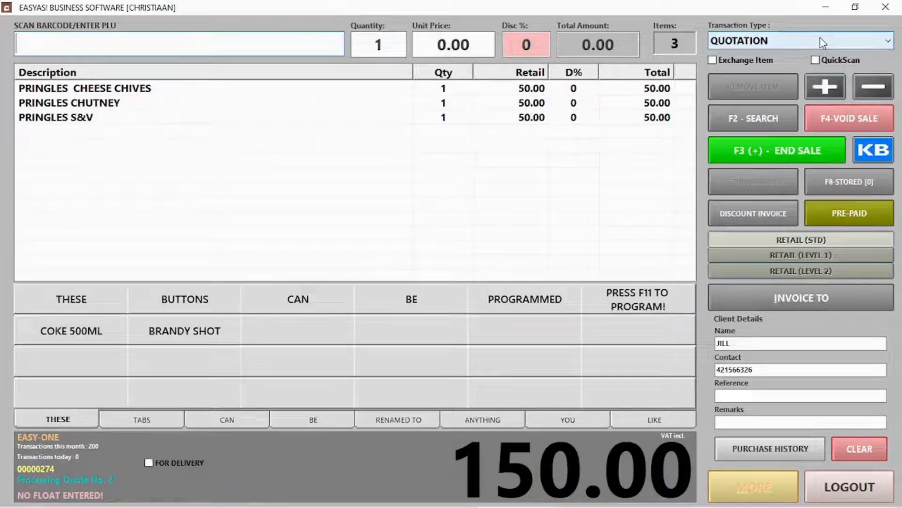
pyautogui.click(822, 42)
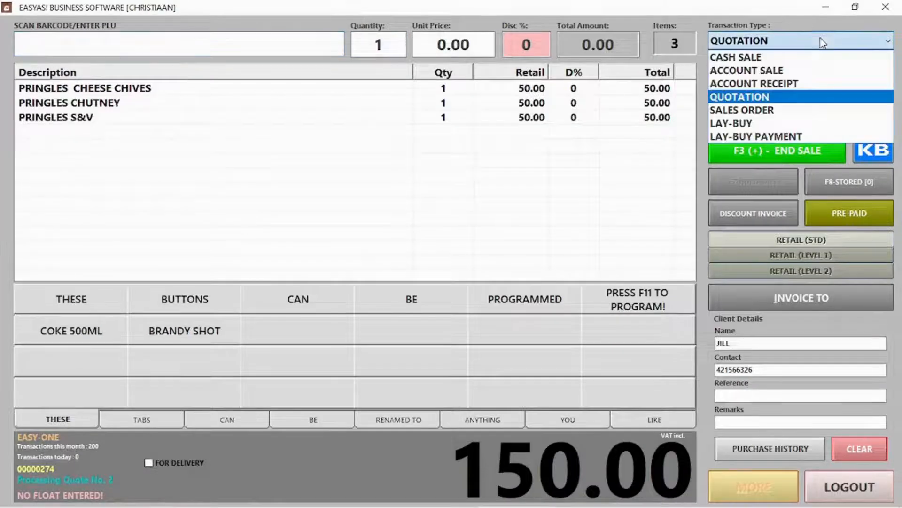
pyautogui.click(764, 57)
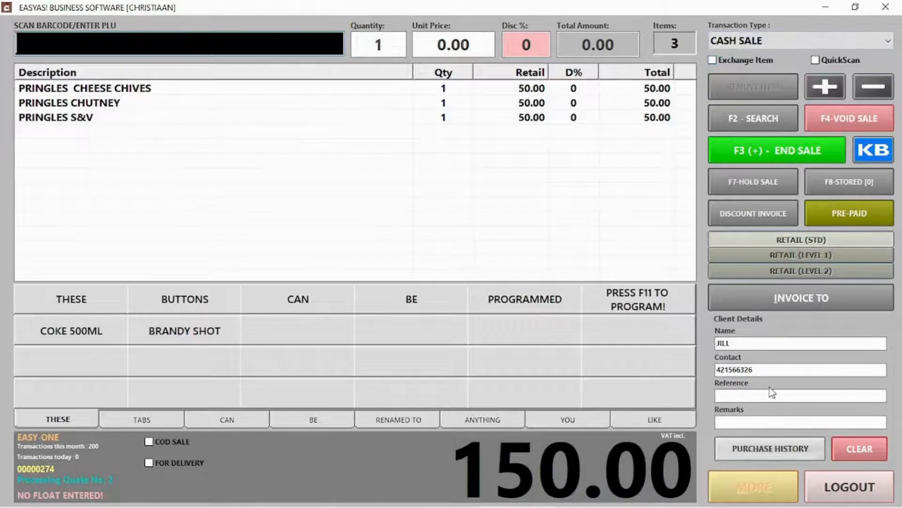
# Take the 150.00 cash payment, keep quote 2 on record, and log out of sales
pyautogui.click(788, 149)
pyautogui.click(612, 430)
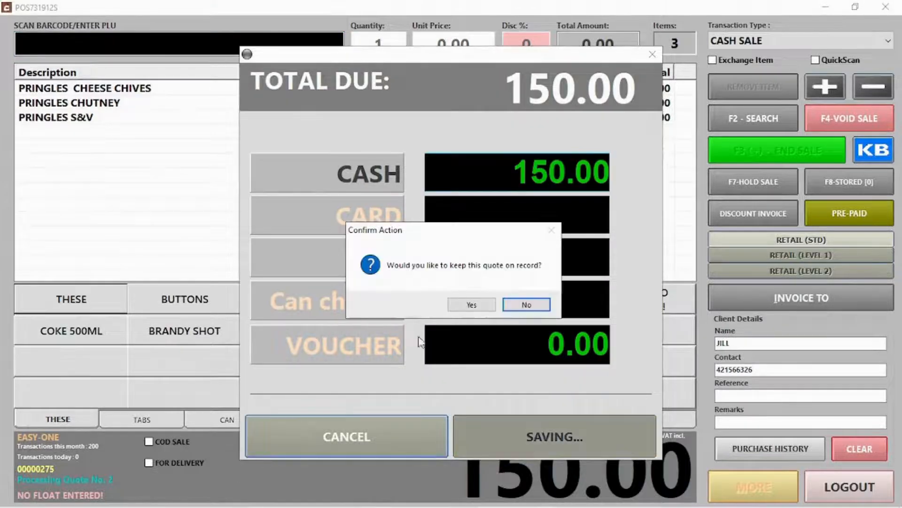
pyautogui.click(462, 308)
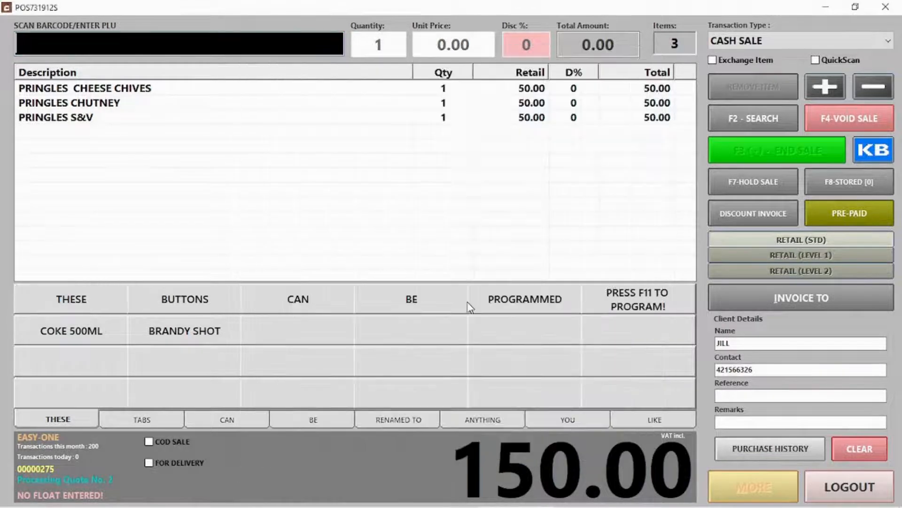
pyautogui.click(564, 344)
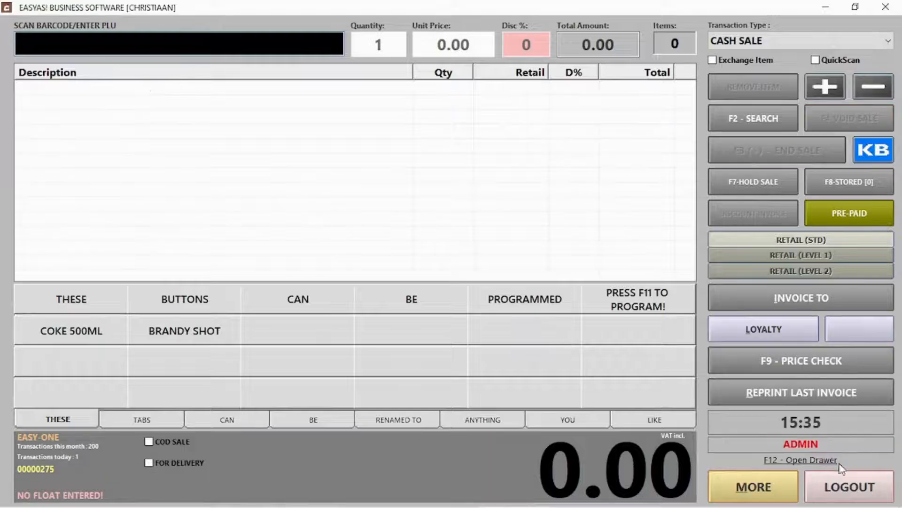
pyautogui.click(846, 486)
# Inspect quote 2, then delete all saved quotations and close the emptied list
pyautogui.click(29, 93)
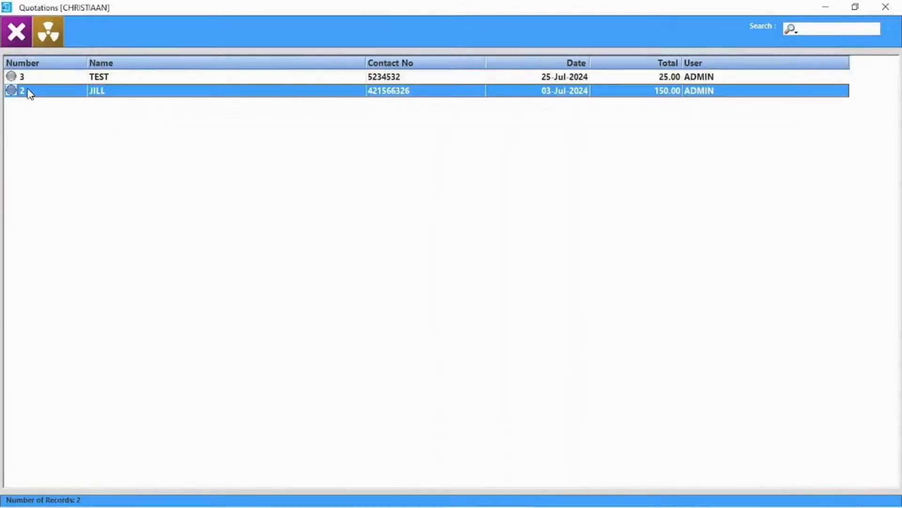
pyautogui.doubleClick(29, 93)
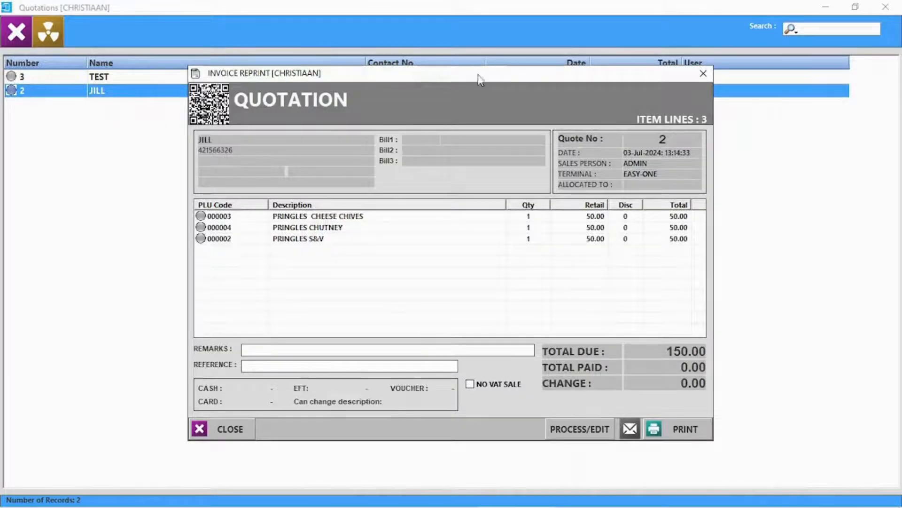
pyautogui.click(703, 73)
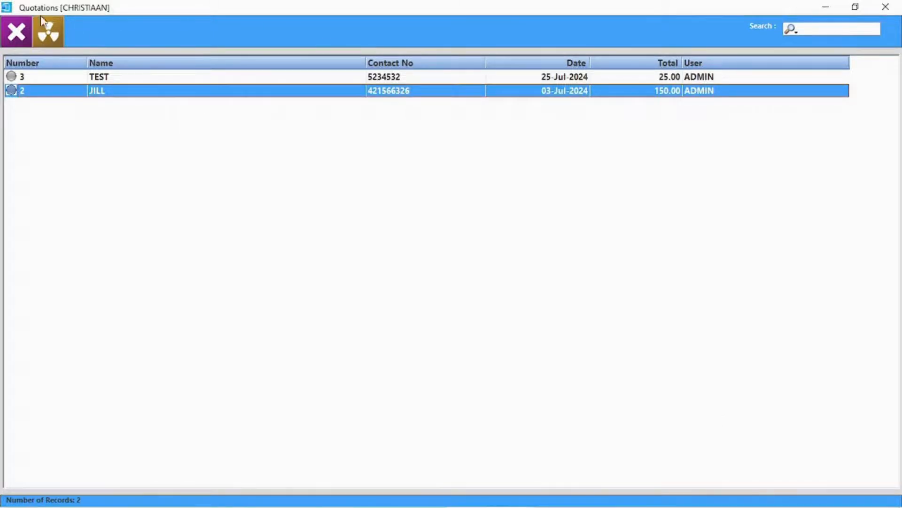
pyautogui.click(48, 37)
pyautogui.click(432, 305)
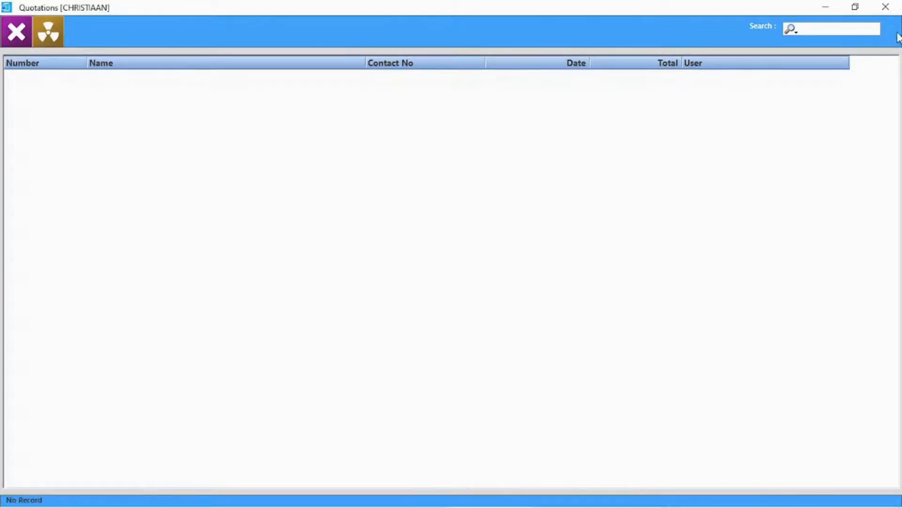
pyautogui.click(886, 7)
pyautogui.click(213, 71)
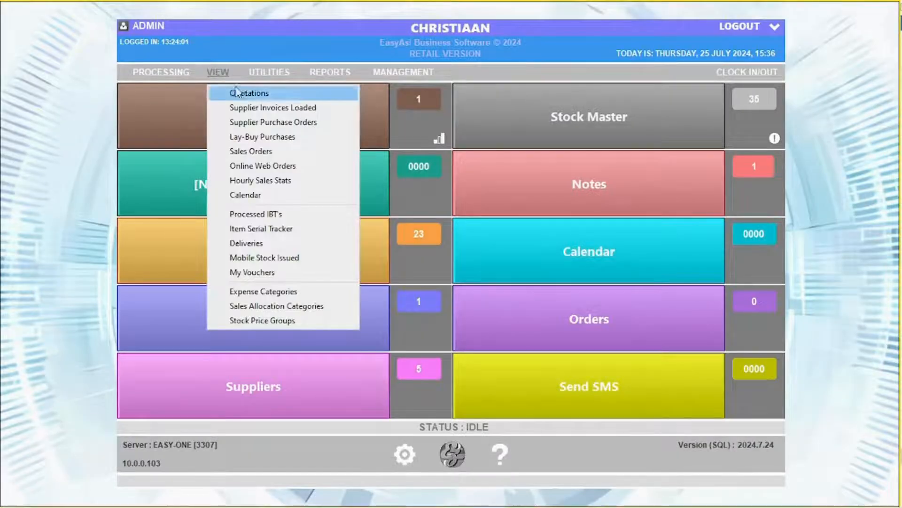
# Review COCO COLA's supplier invoice and its COKE 1L line of 20 totalling 322.00
pyautogui.click(251, 108)
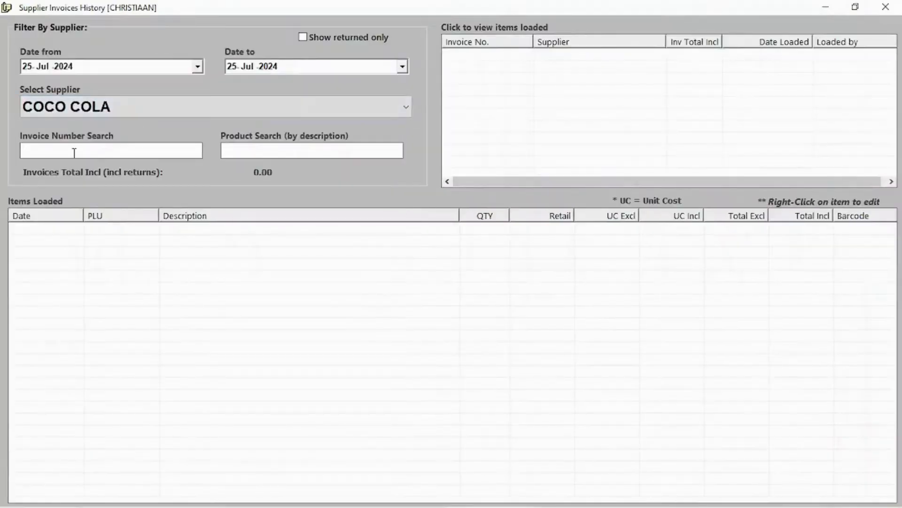
pyautogui.click(261, 111)
pyautogui.click(106, 126)
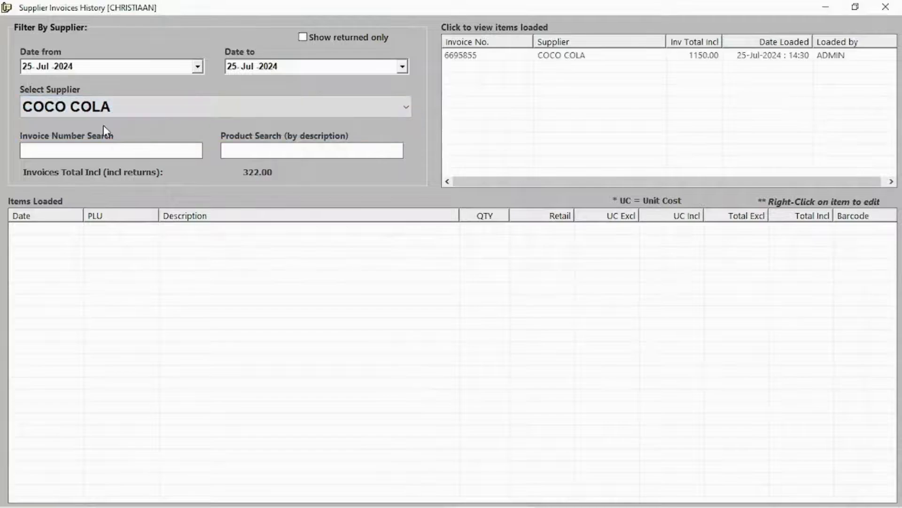
pyautogui.click(608, 57)
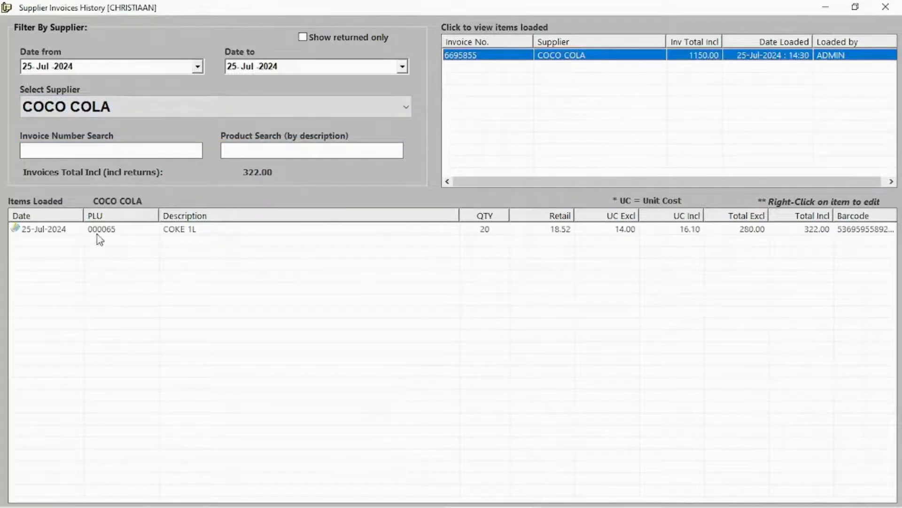
pyautogui.click(602, 231)
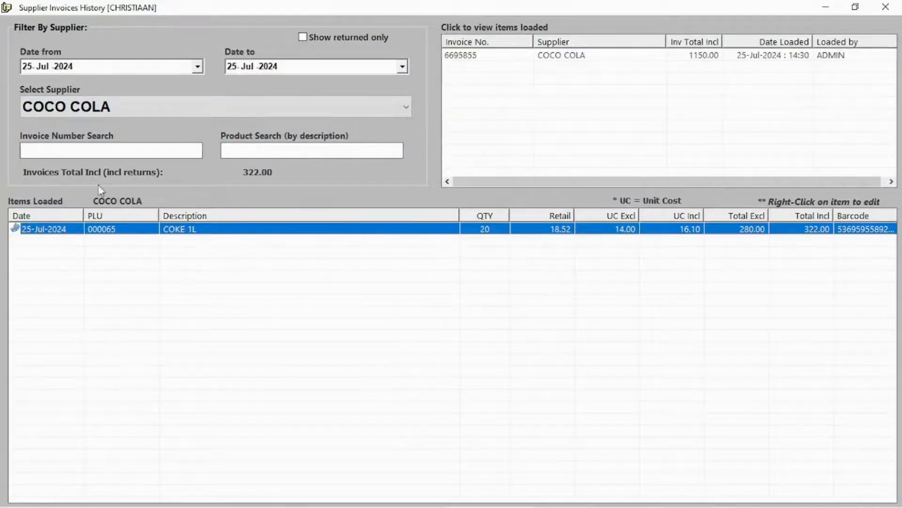
pyautogui.click(891, 4)
pyautogui.click(217, 72)
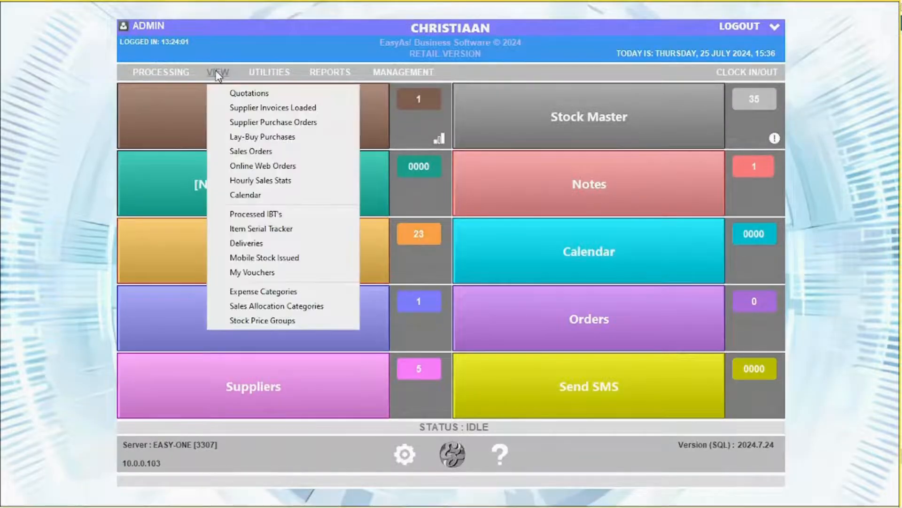
# Open purchase order 3 and enter the delivered quantity for the Pringles line
pyautogui.click(253, 122)
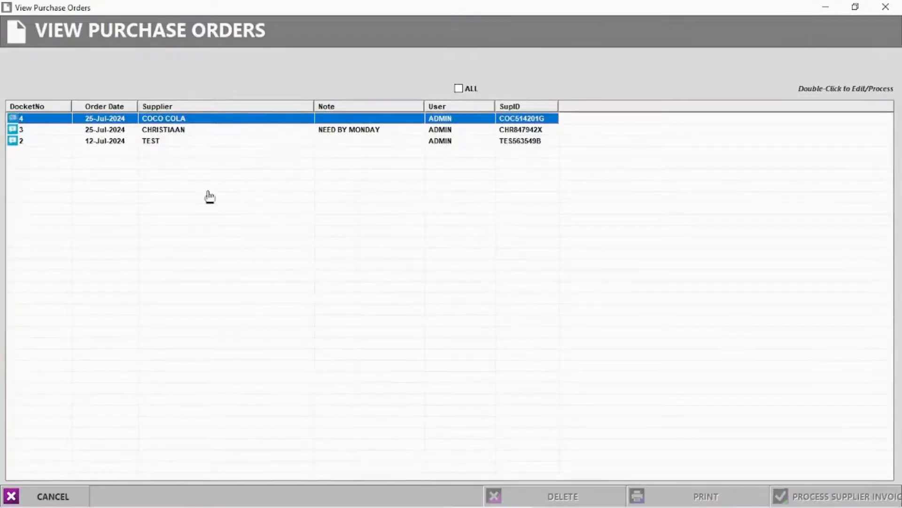
pyautogui.click(170, 131)
pyautogui.doubleClick(169, 133)
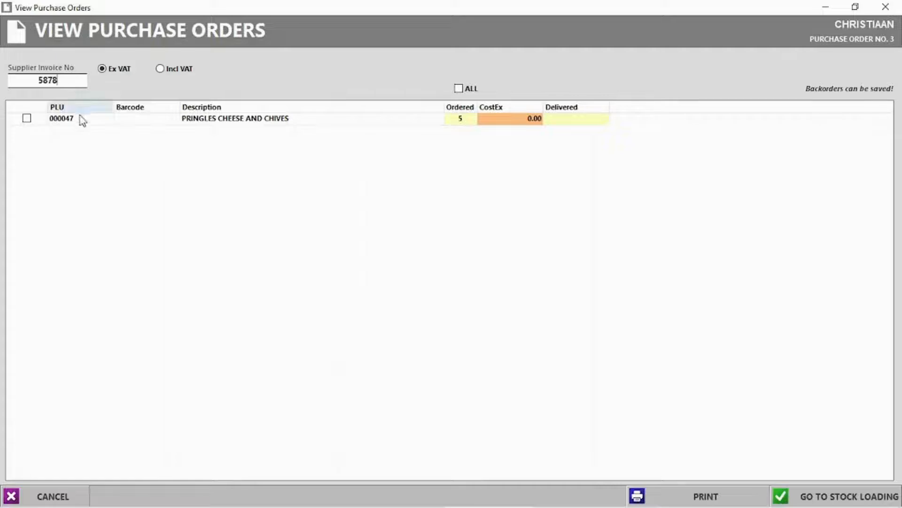
pyautogui.click(570, 122)
pyautogui.click(569, 120)
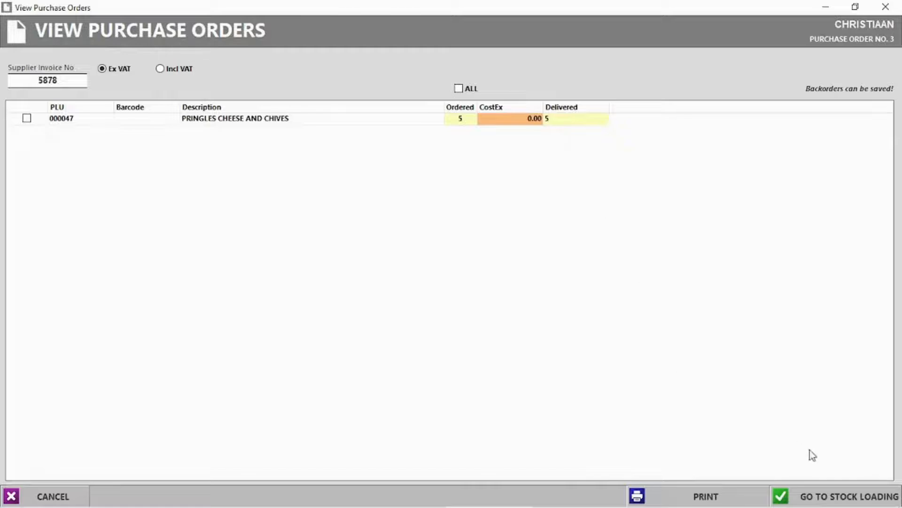
pyautogui.click(826, 495)
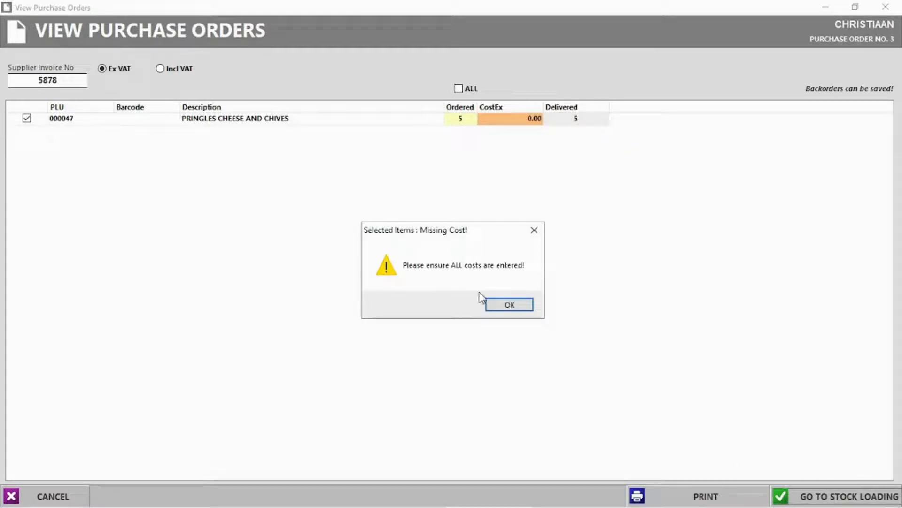
pyautogui.click(513, 305)
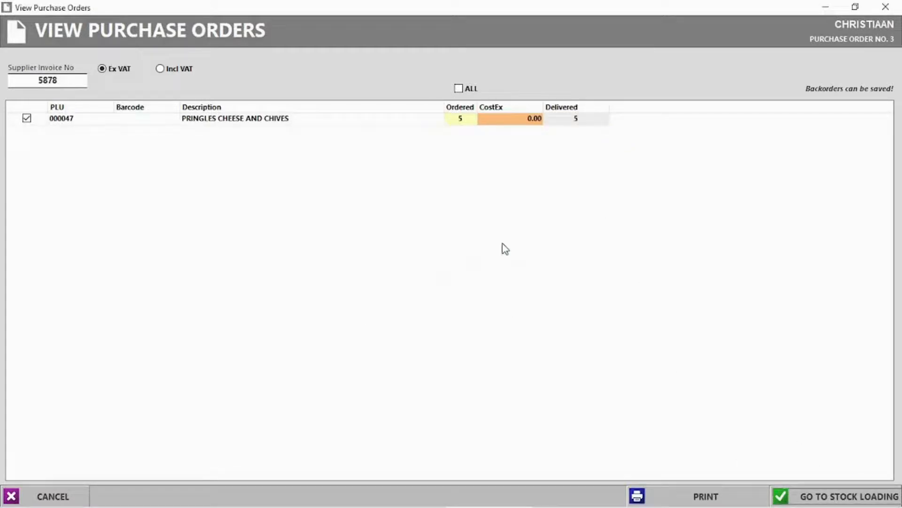
# Set the Pringles cost to 12.00 and load the delivered items onto a supplier invoice
pyautogui.click(519, 121)
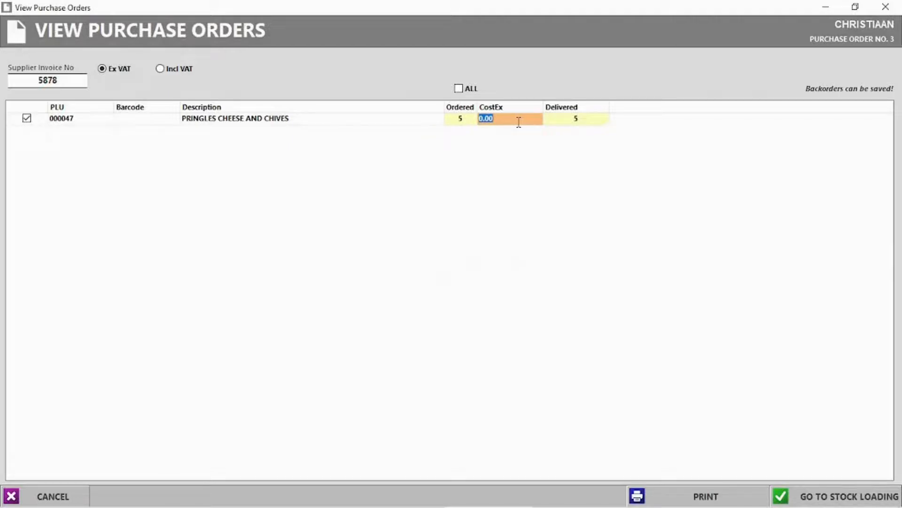
pyautogui.write('12')
pyautogui.press('Return')
pyautogui.click(846, 496)
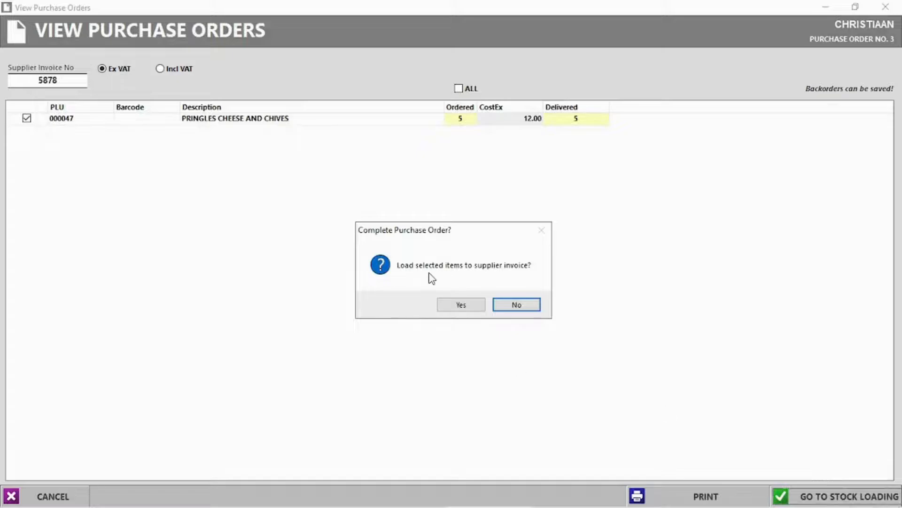
pyautogui.click(462, 304)
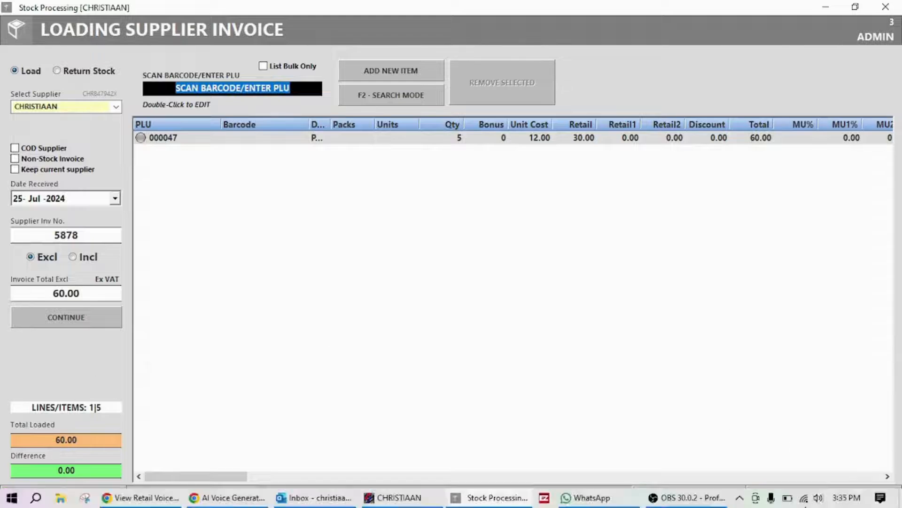
# Complete the 60.00 supplier invoice, answering the label, price group and packing slip prompts
pyautogui.click(829, 497)
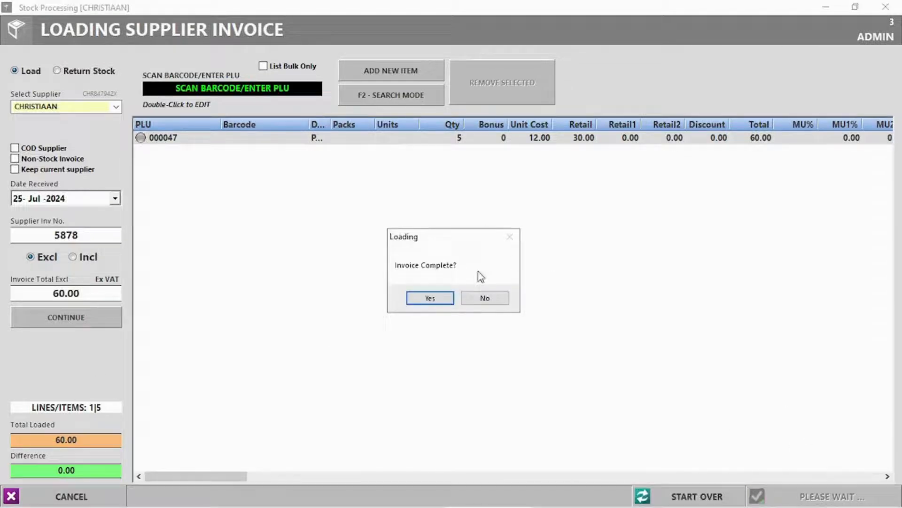
pyautogui.click(446, 301)
pyautogui.click(497, 300)
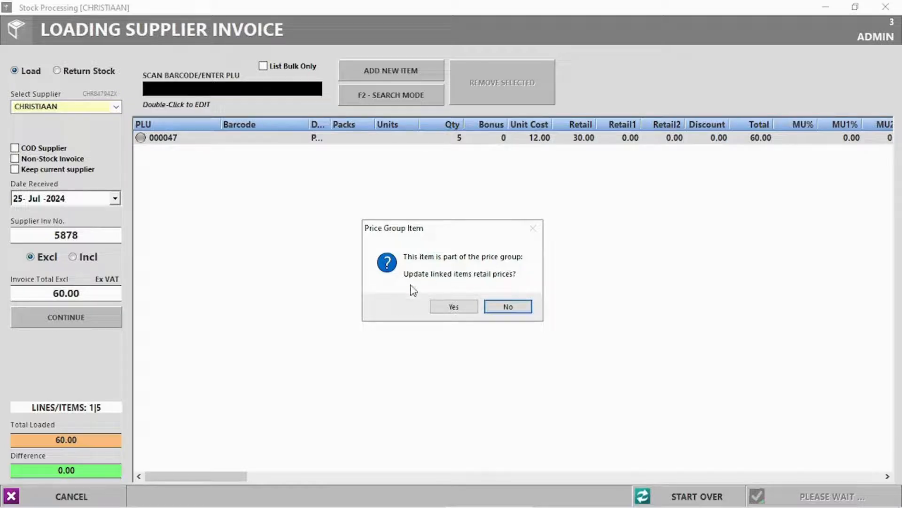
pyautogui.click(452, 308)
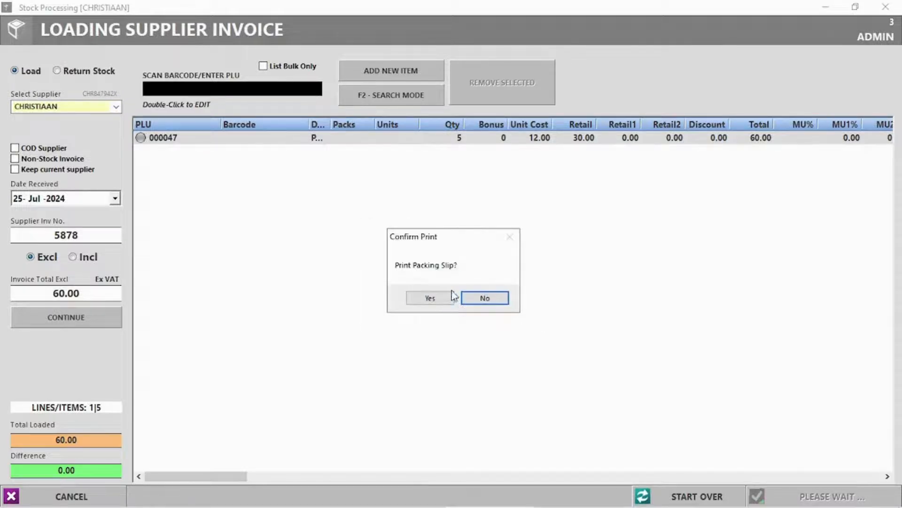
pyautogui.click(501, 301)
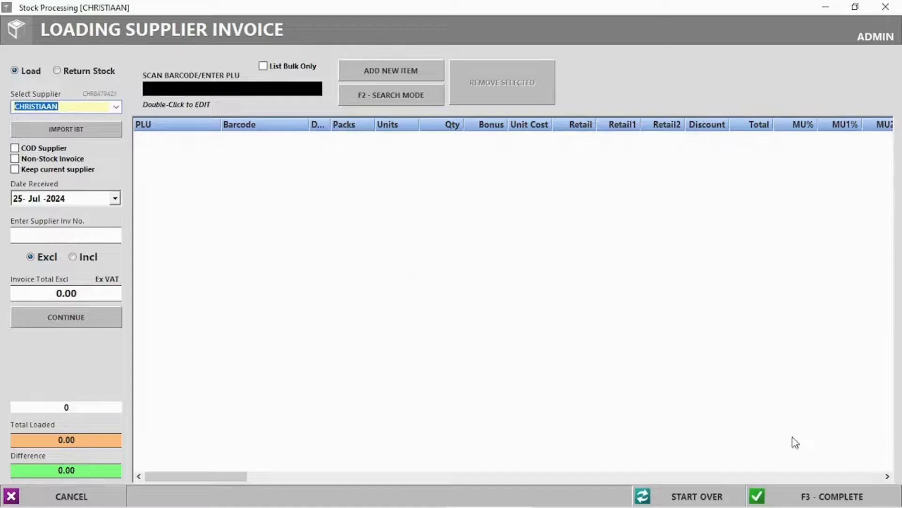
pyautogui.click(886, 6)
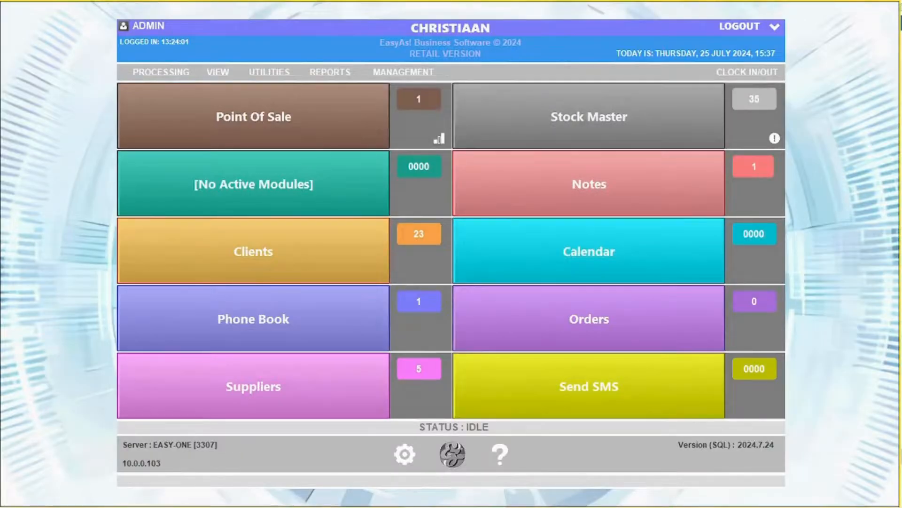
# Open the COCO COLA 'NEED BY MONDAY' purchase order and enter the supplier invoice number
pyautogui.click(218, 71)
pyautogui.click(270, 124)
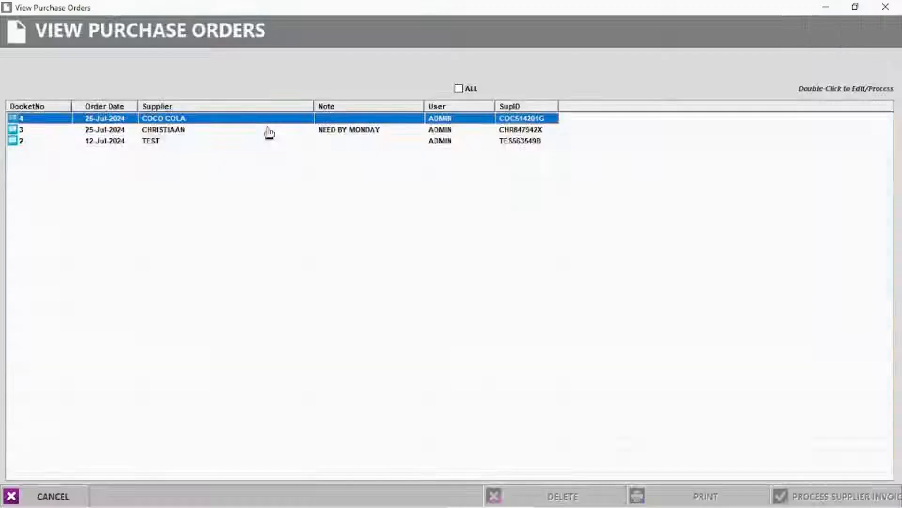
pyautogui.click(169, 132)
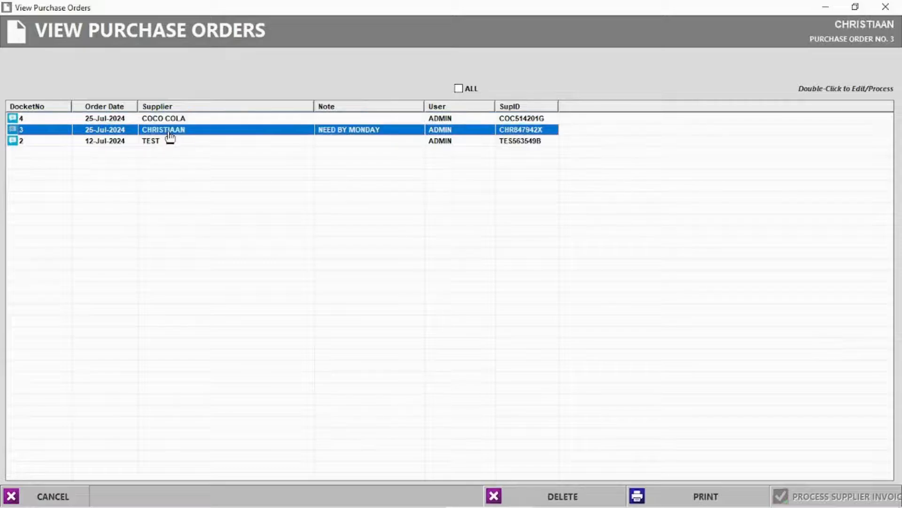
pyautogui.doubleClick(172, 119)
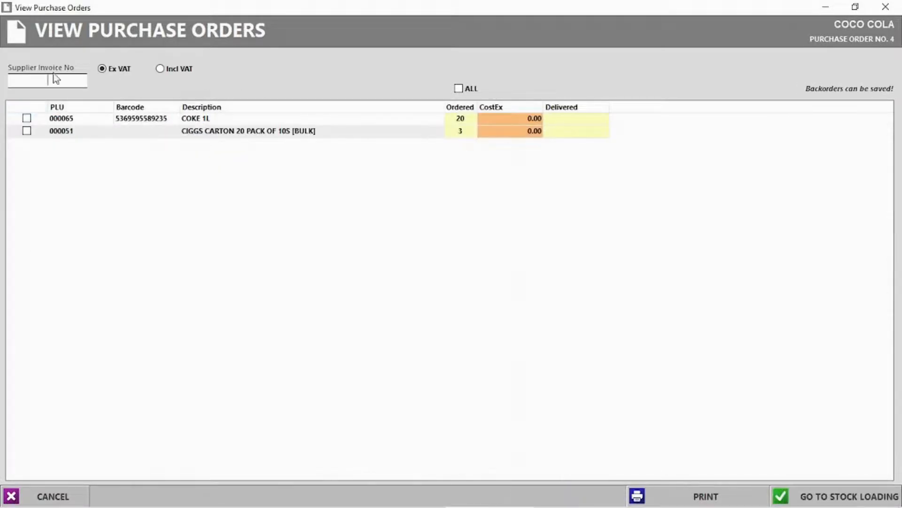
pyautogui.write('231321')
# Record 18 COKE 1L at 12.00 and 3 cigarette cartons at 120.00 as delivered
pyautogui.click(570, 120)
pyautogui.click(571, 120)
pyautogui.write('18')
pyautogui.press('Return')
pyautogui.write('3')
pyautogui.press('Return')
pyautogui.click(525, 118)
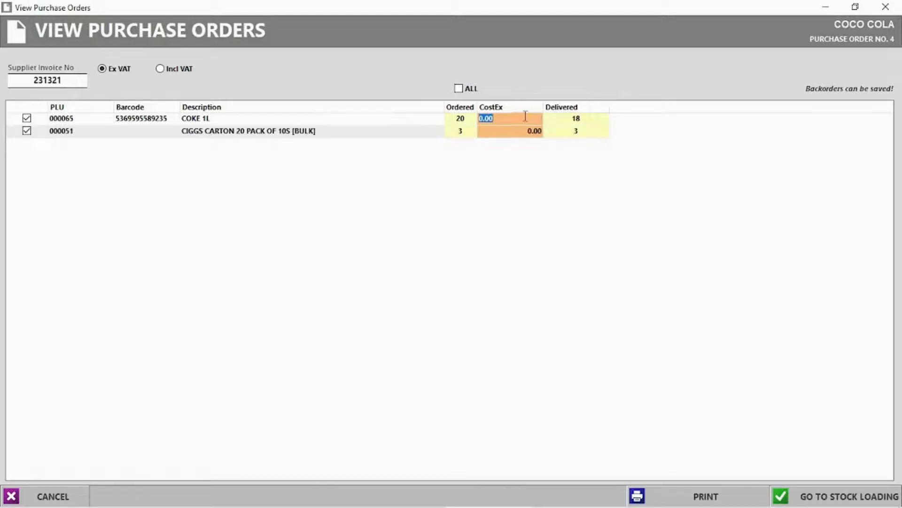
pyautogui.press('Return')
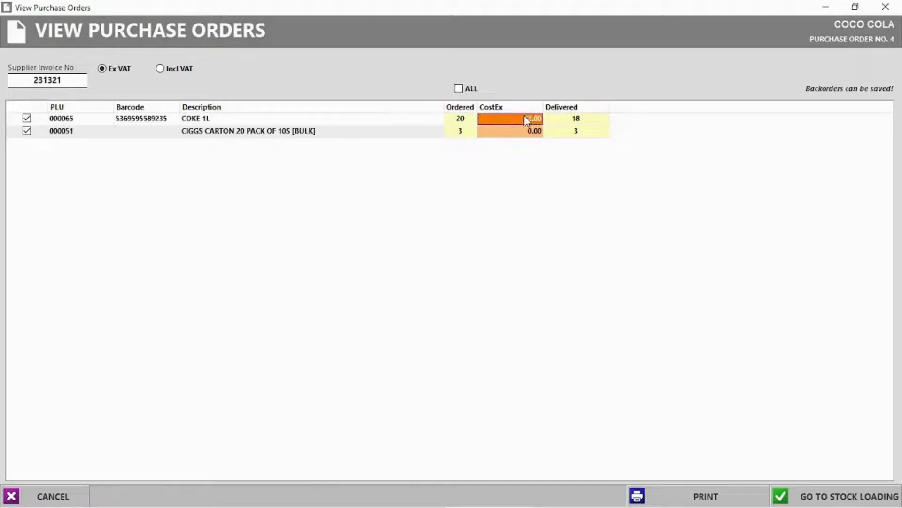
pyautogui.click(523, 131)
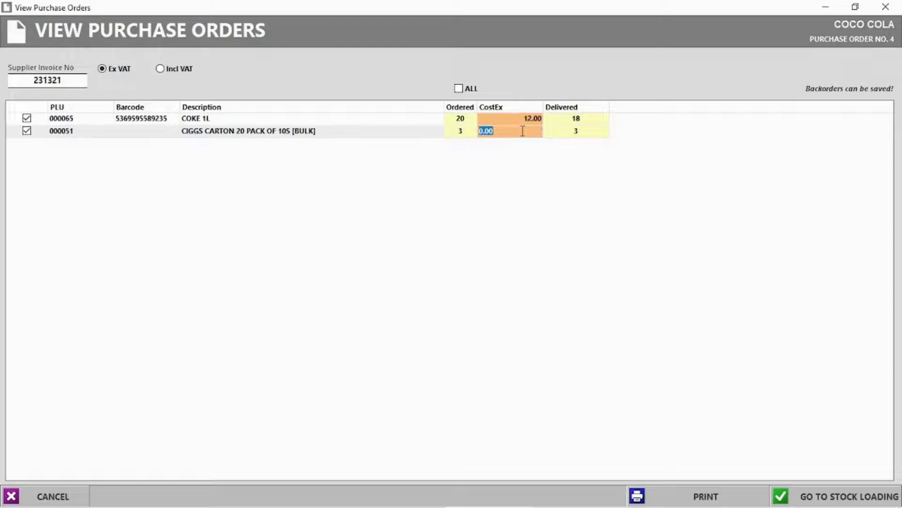
pyautogui.press('Return')
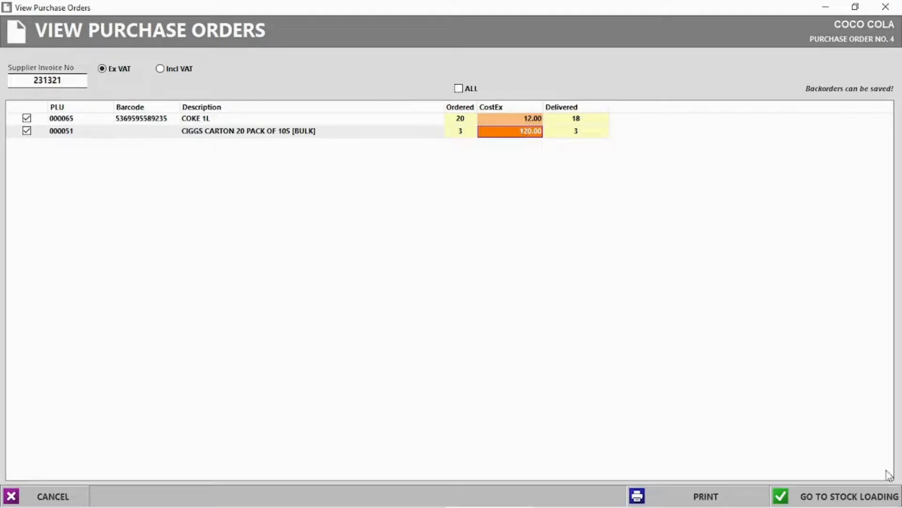
# Send the received order to stock loading, keeping undelivered items on backorder
pyautogui.click(840, 497)
pyautogui.click(465, 305)
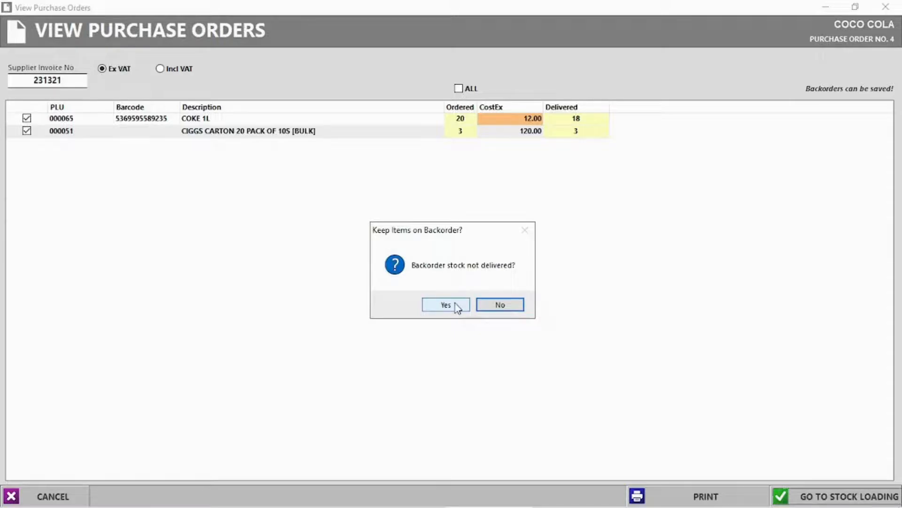
pyautogui.click(442, 306)
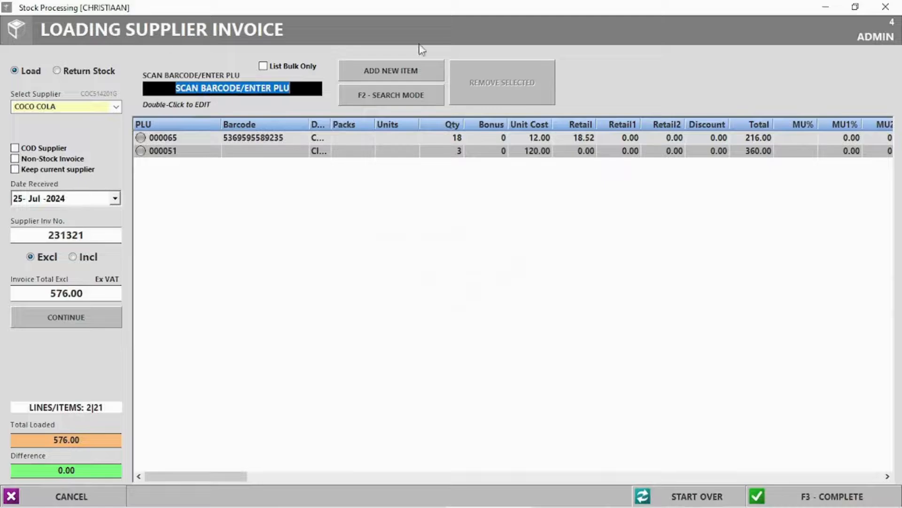
# Complete the 576.00 supplier invoice, declining label and packing slip printing
pyautogui.click(454, 138)
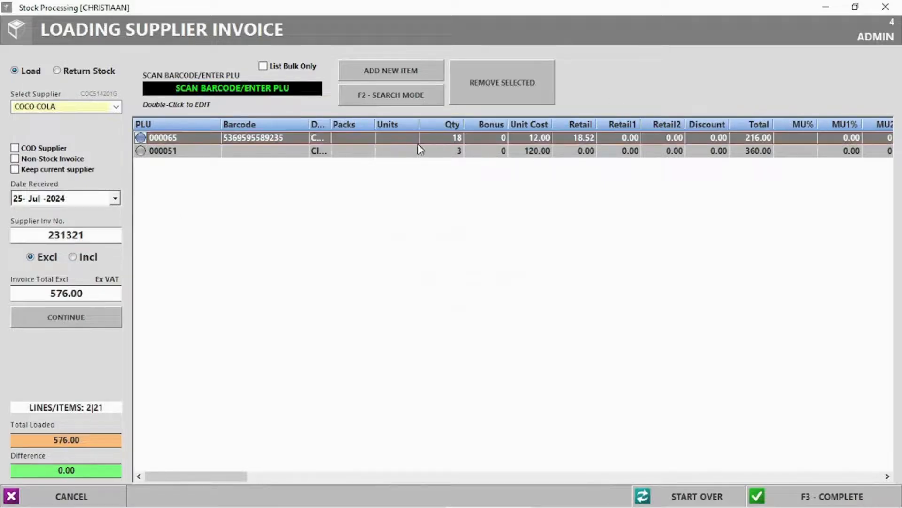
pyautogui.press('F3')
pyautogui.click(434, 298)
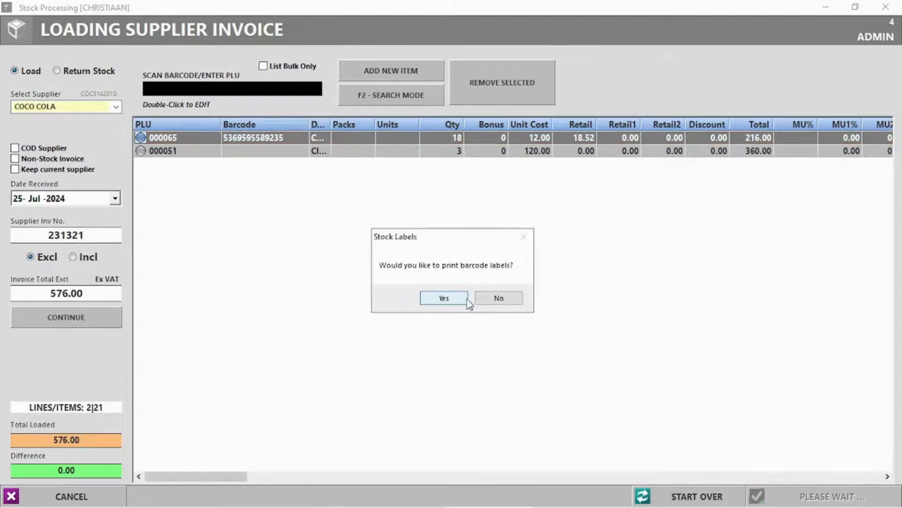
pyautogui.click(494, 300)
pyautogui.click(488, 299)
pyautogui.click(885, 7)
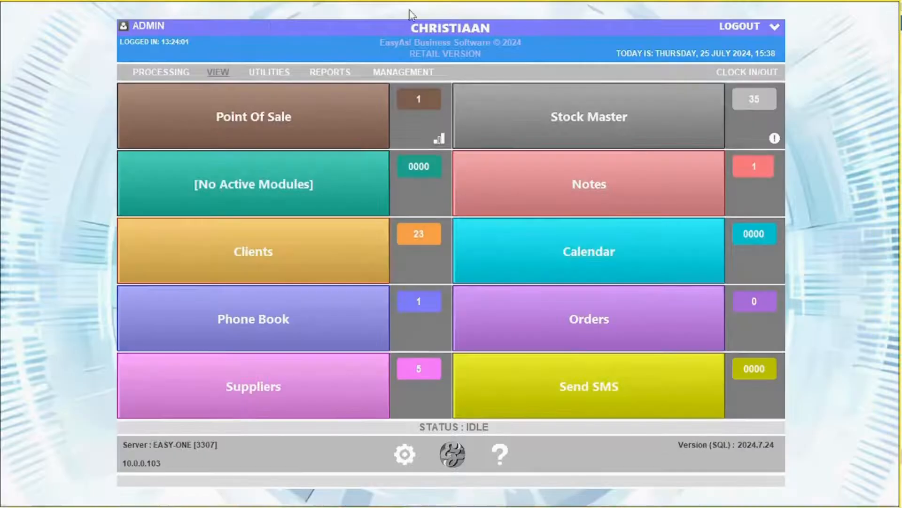
# Inspect the existing 80.00 voucher and discard a new voucher form unsaved
pyautogui.click(218, 75)
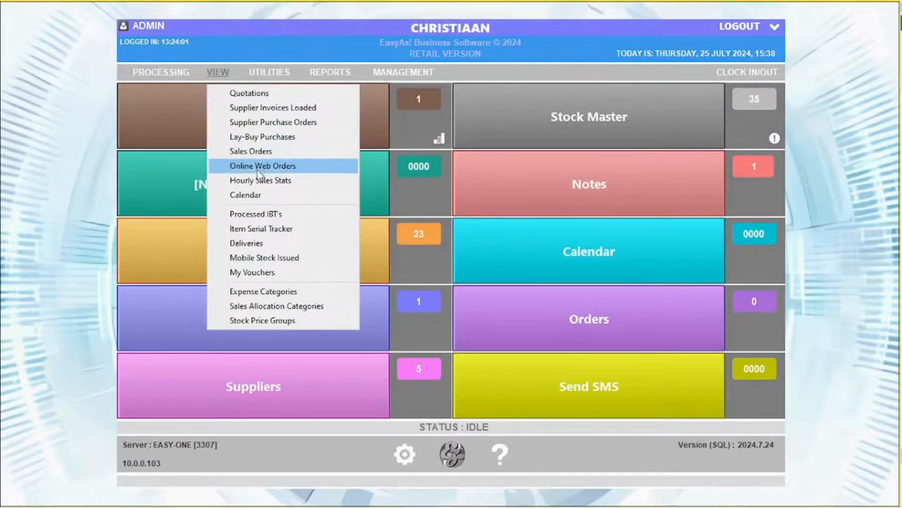
pyautogui.click(258, 273)
pyautogui.doubleClick(31, 95)
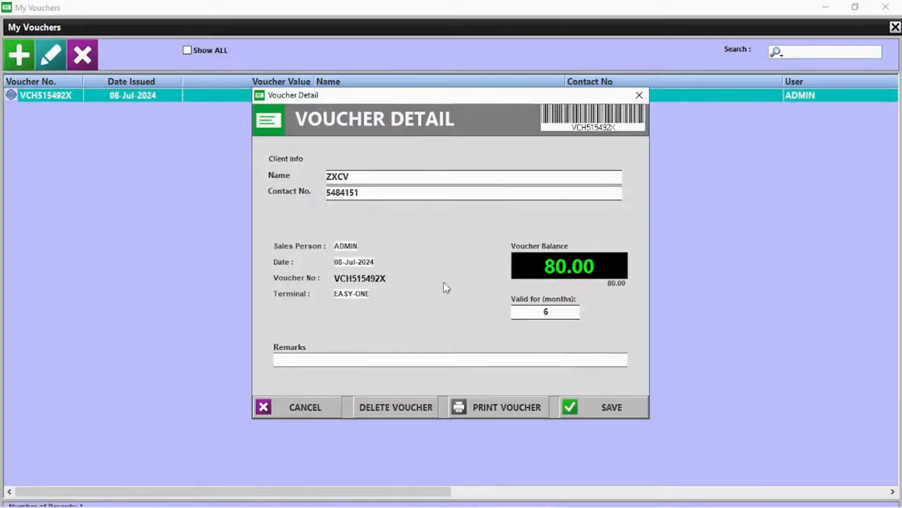
pyautogui.click(639, 95)
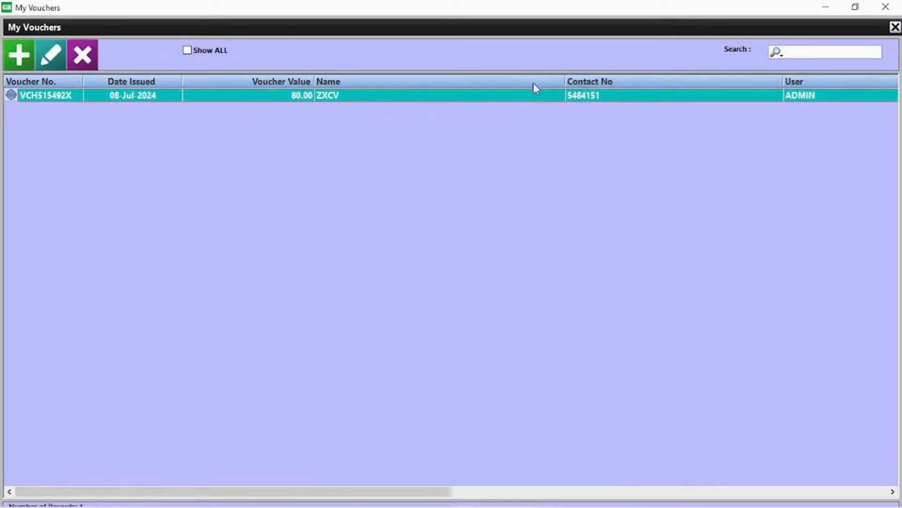
pyautogui.click(27, 58)
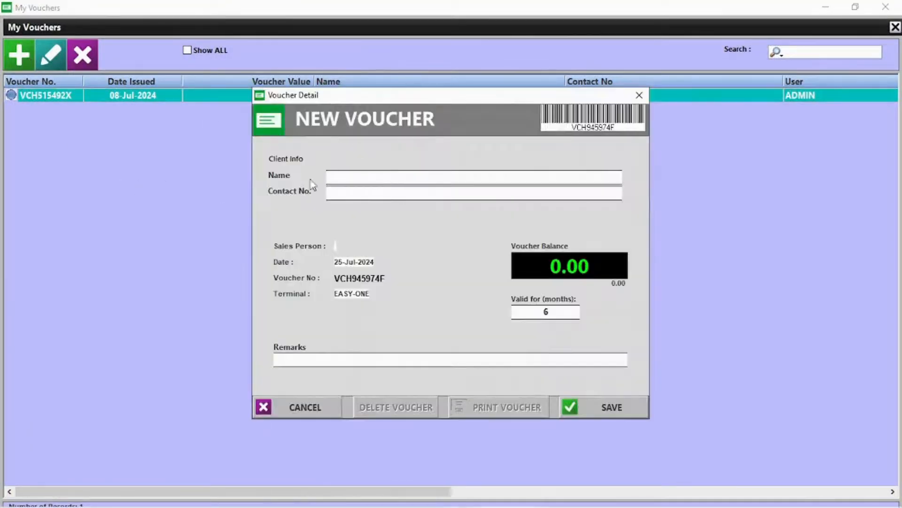
pyautogui.click(640, 95)
# Delete the 80.00 voucher and close the now-empty vouchers list
pyautogui.click(83, 54)
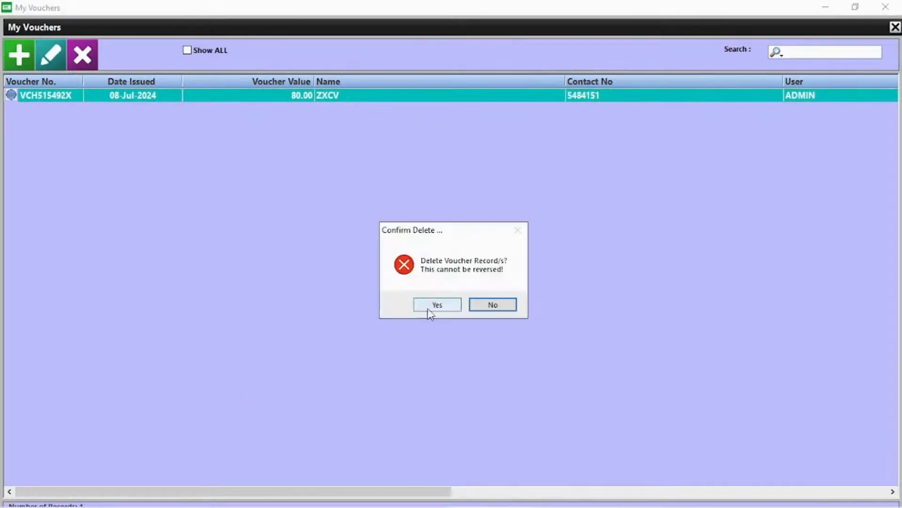
pyautogui.click(435, 306)
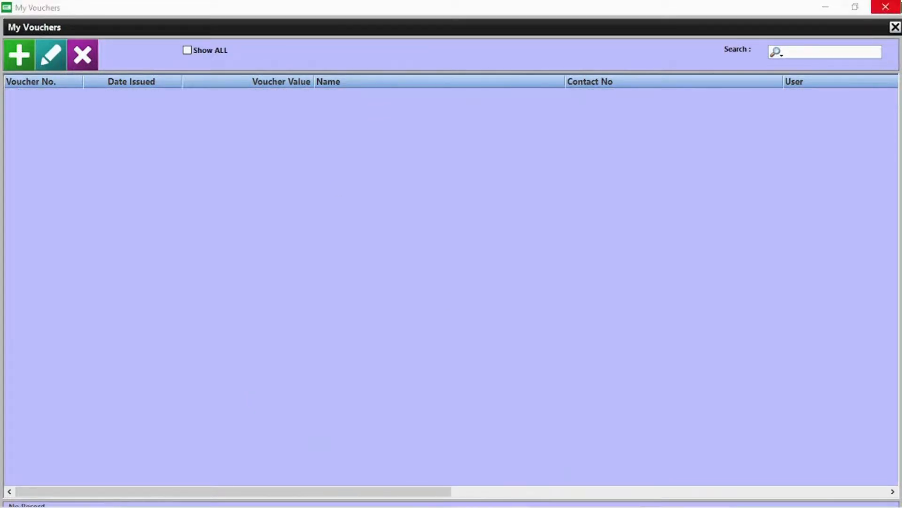
pyautogui.click(886, 7)
pyautogui.click(228, 71)
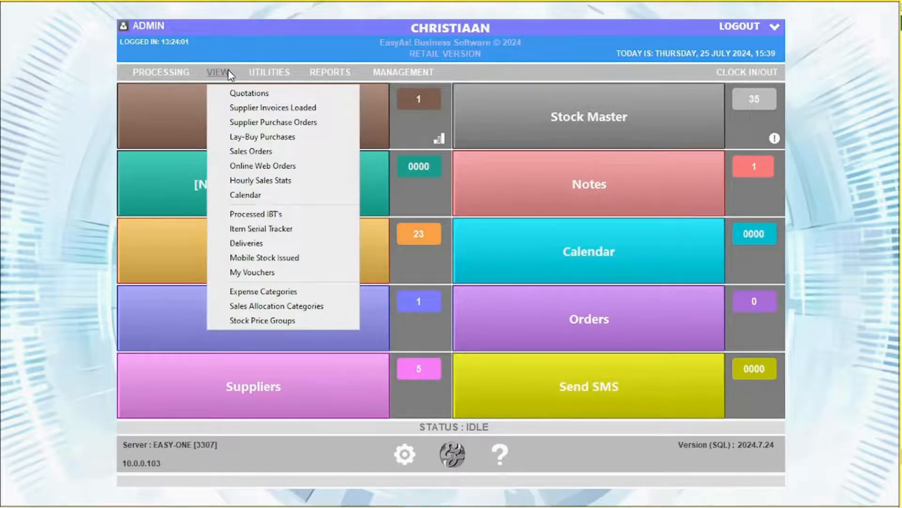
# Mark the OWN STOCK delivery for invoice 250 as delivered
pyautogui.click(253, 243)
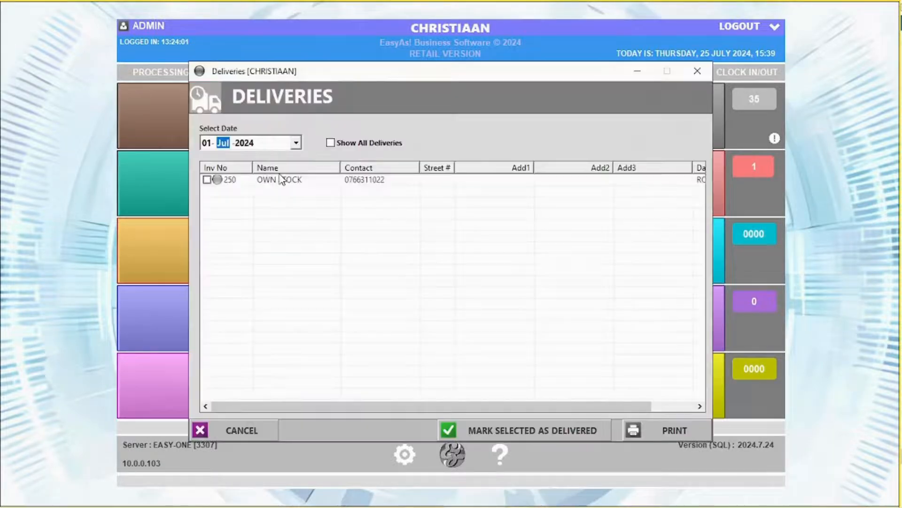
pyautogui.click(282, 181)
pyautogui.click(207, 180)
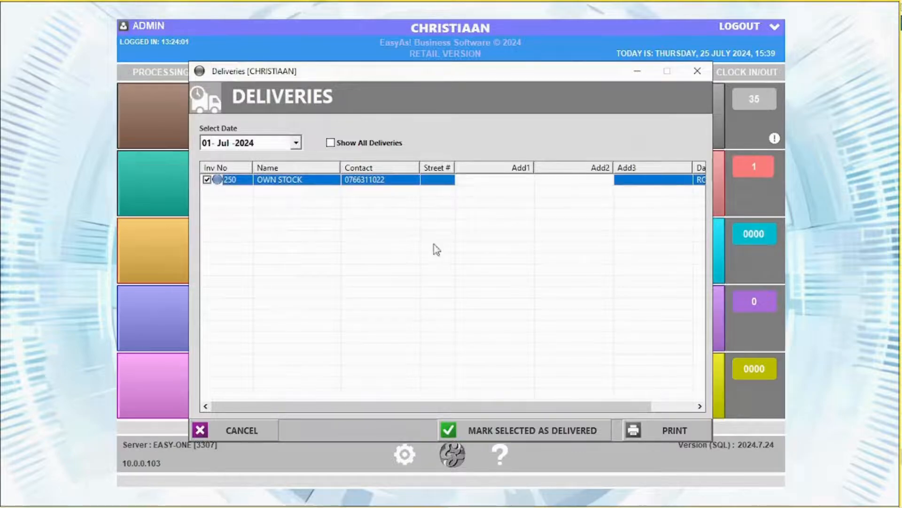
pyautogui.click(521, 430)
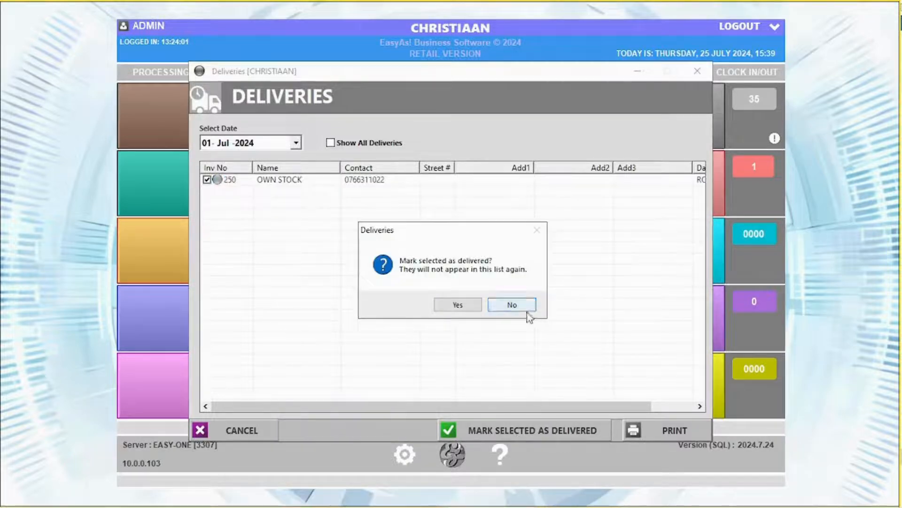
pyautogui.click(458, 305)
pyautogui.click(698, 71)
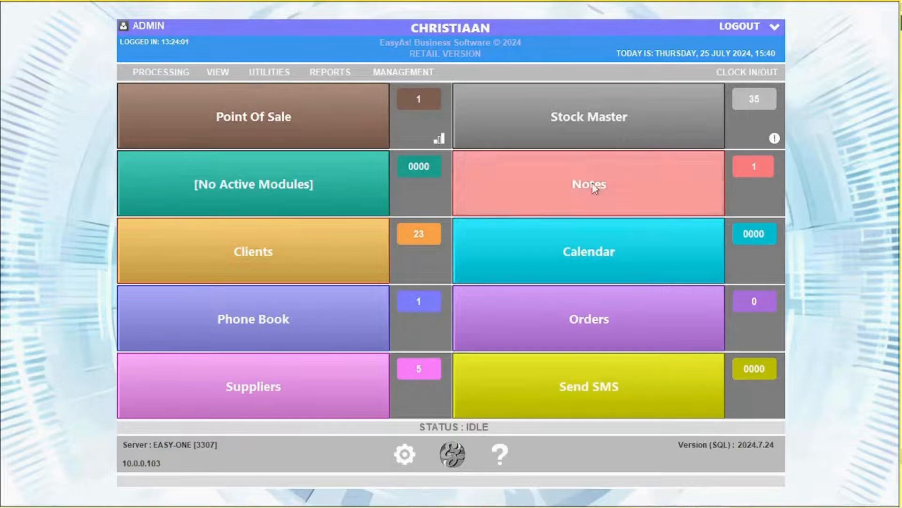
# Look up invoice 250 in Invoice Search and attempt a reprint, cancelling the PDF save
pyautogui.click(269, 72)
pyautogui.click(298, 89)
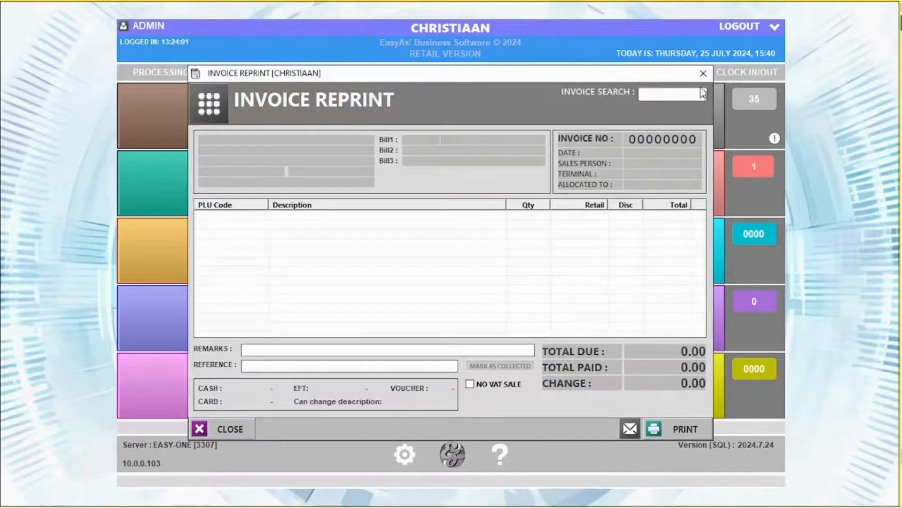
pyautogui.write('250')
pyautogui.press('Return')
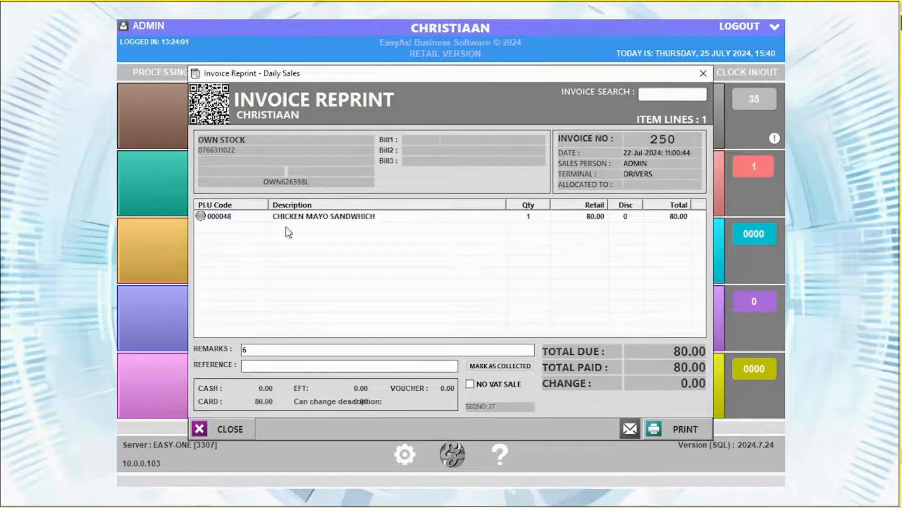
pyautogui.click(654, 429)
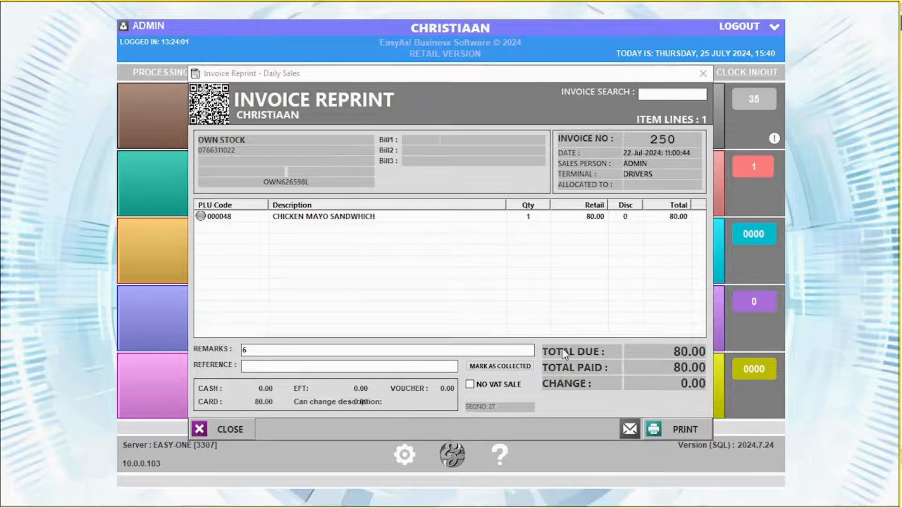
pyautogui.click(340, 351)
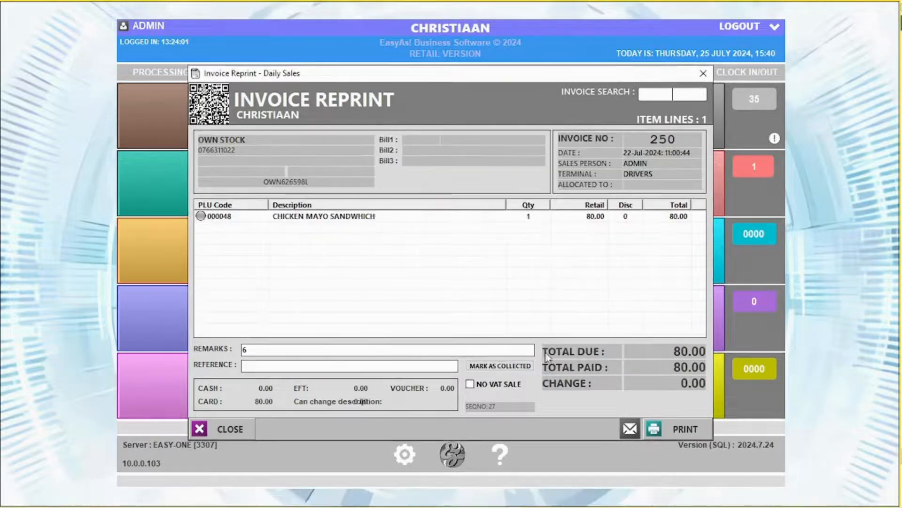
pyautogui.click(703, 72)
pyautogui.click(269, 73)
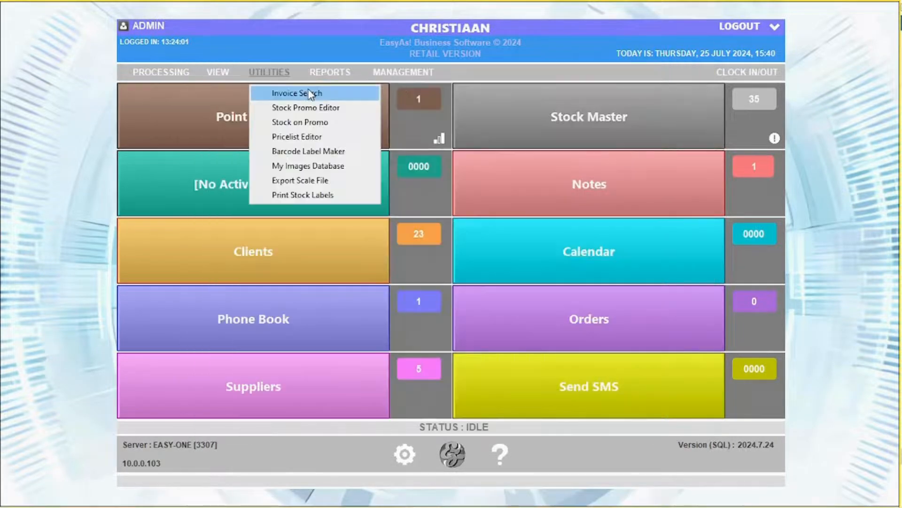
pyautogui.click(306, 108)
pyautogui.doubleClick(303, 125)
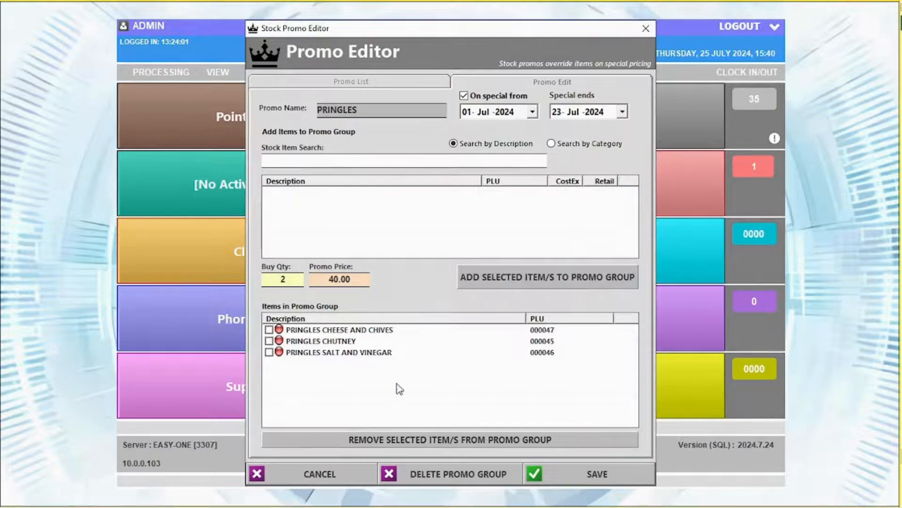
pyautogui.click(335, 82)
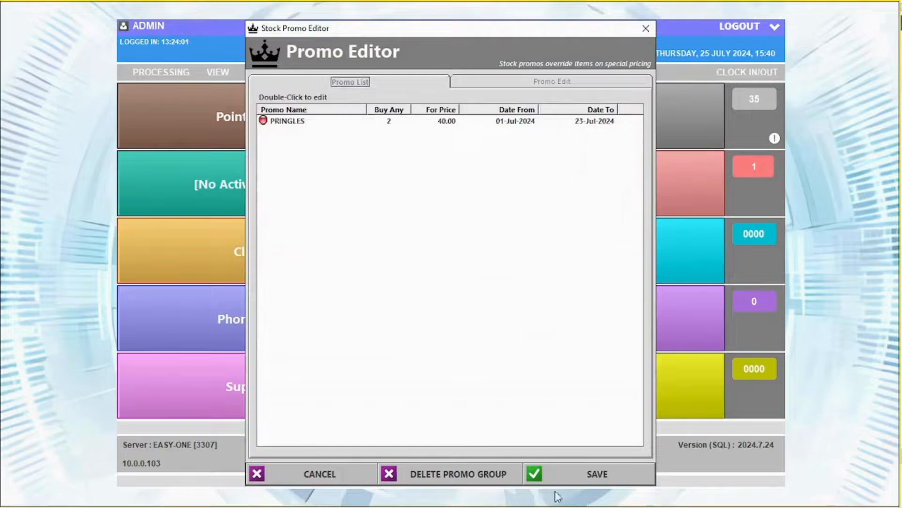
pyautogui.click(564, 82)
pyautogui.click(646, 28)
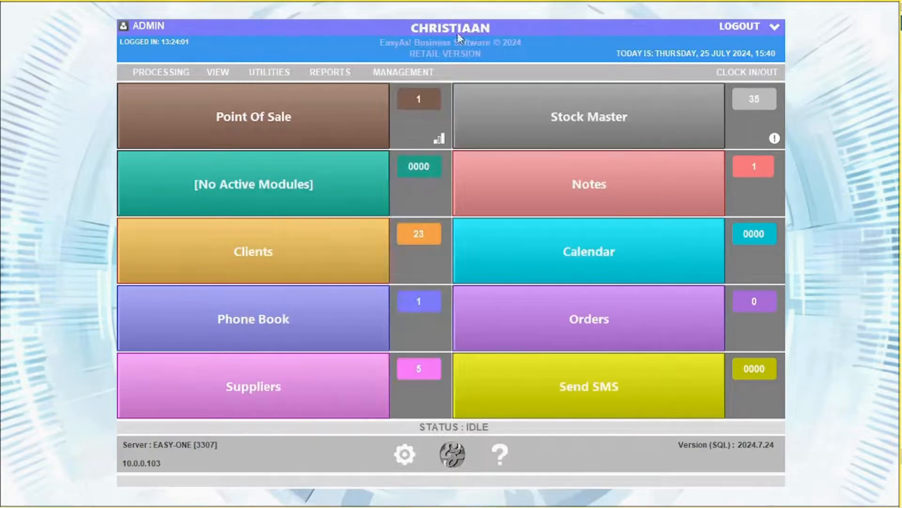
pyautogui.click(269, 72)
pyautogui.click(287, 121)
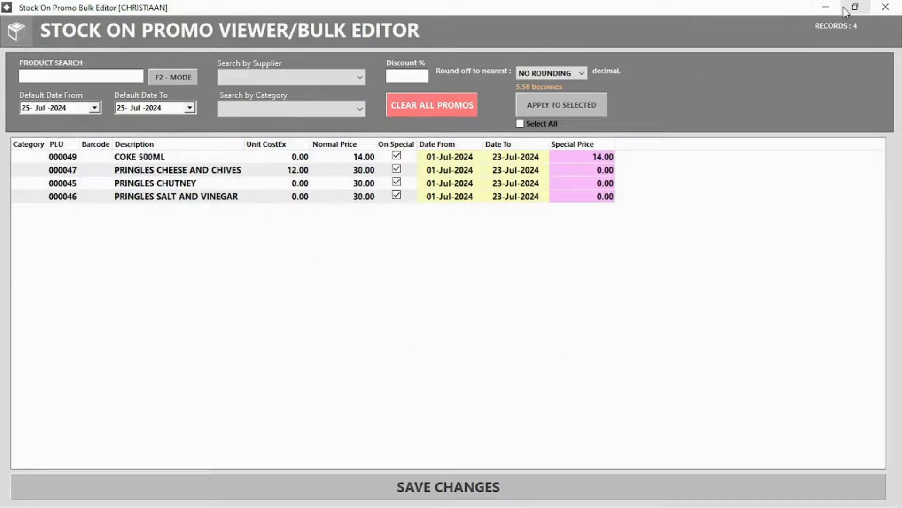
pyautogui.click(886, 8)
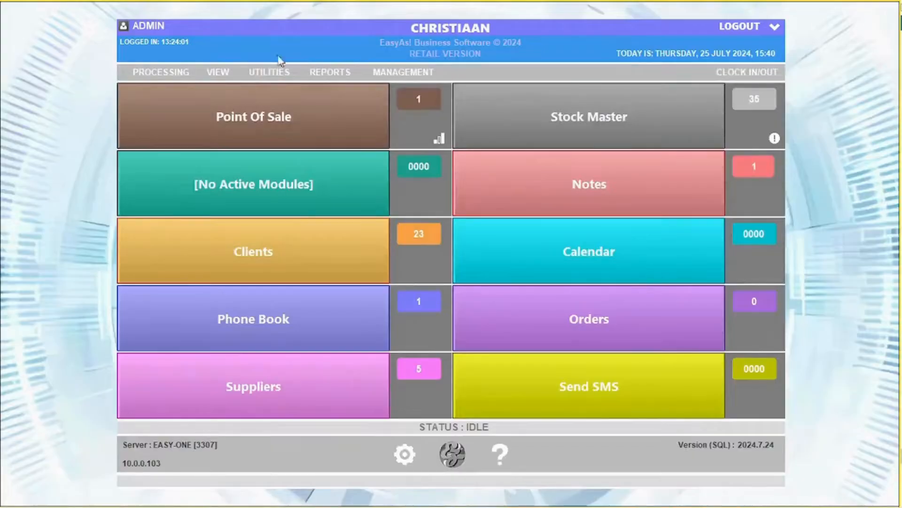
pyautogui.click(264, 74)
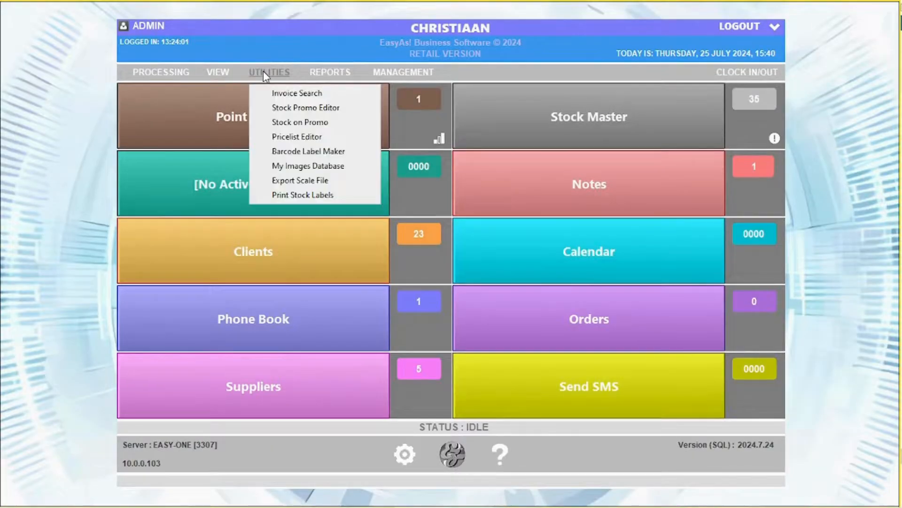
pyautogui.click(305, 149)
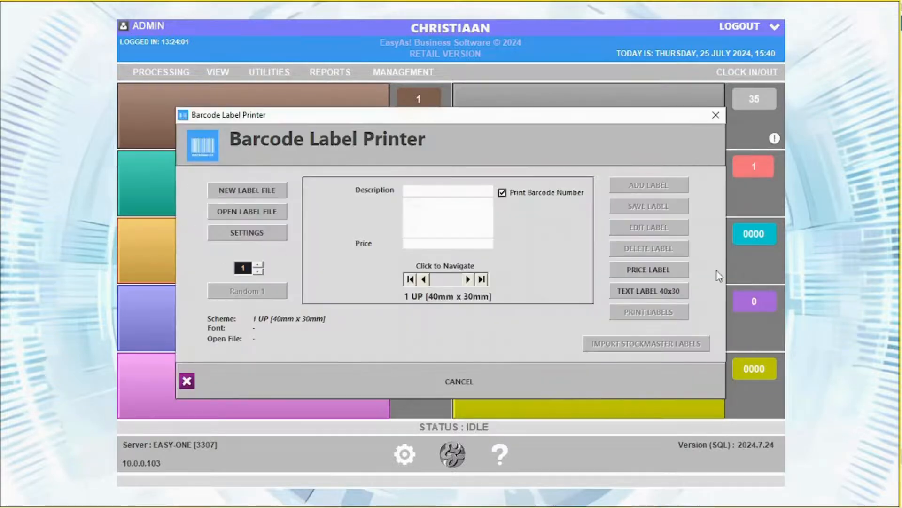
pyautogui.click(653, 291)
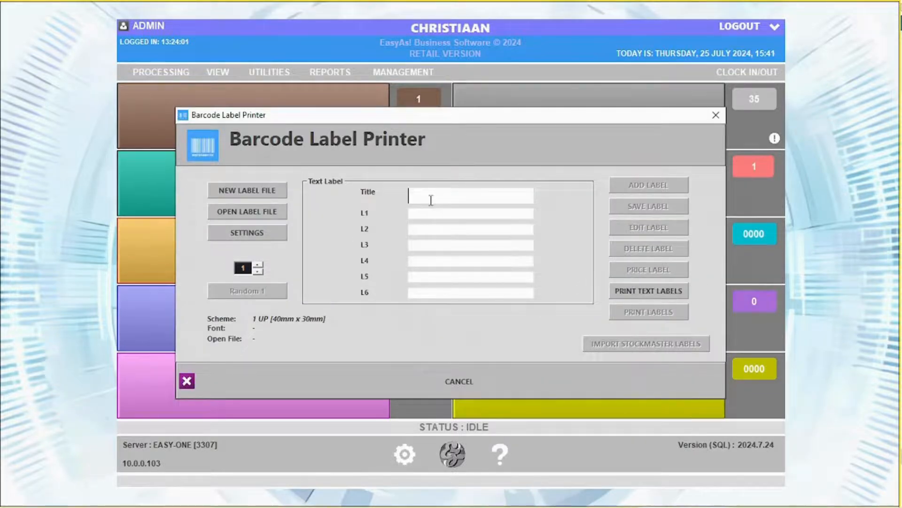
pyautogui.click(715, 118)
pyautogui.click(269, 72)
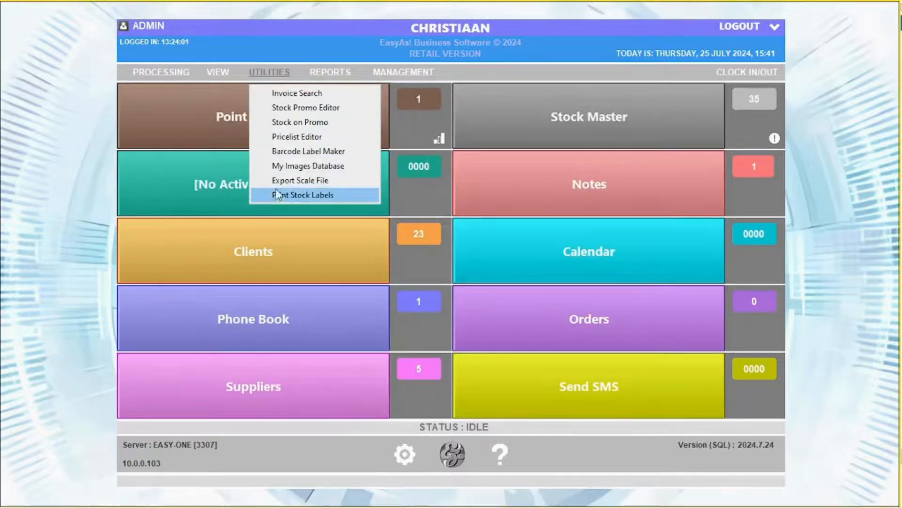
pyautogui.click(330, 71)
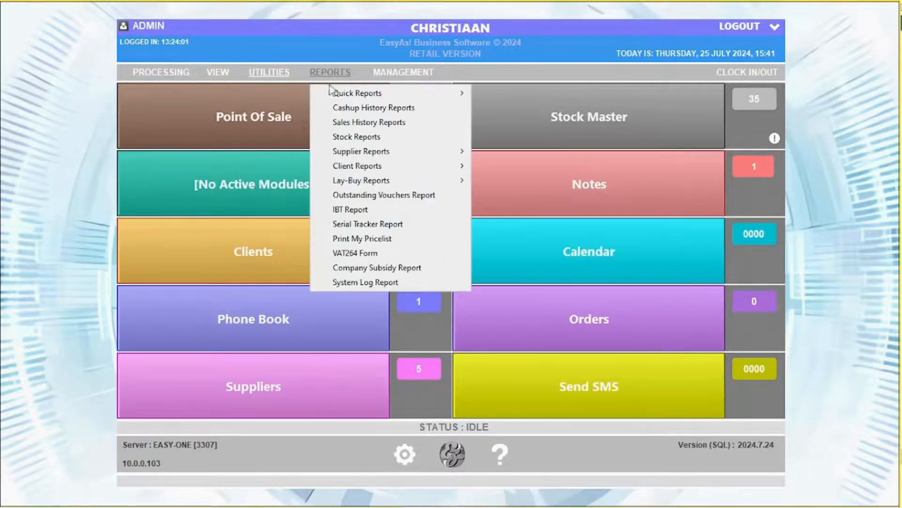
pyautogui.moveTo(345, 96)
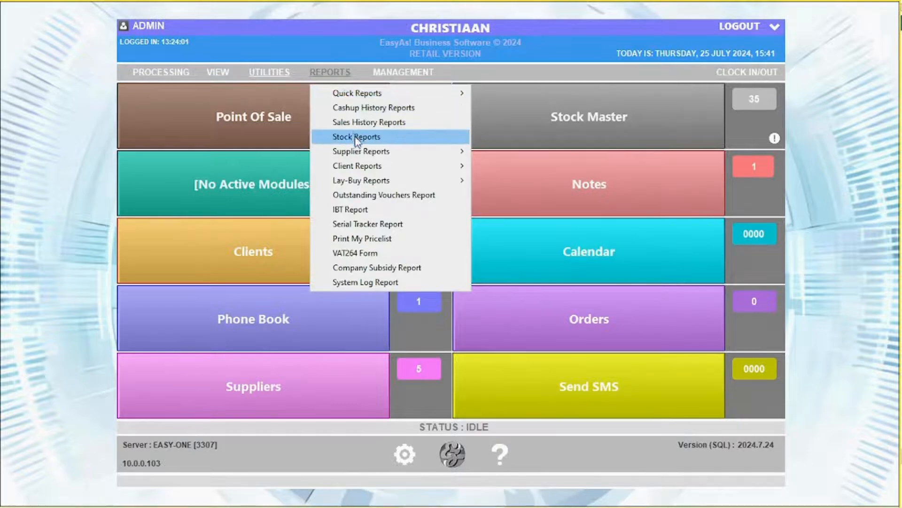
pyautogui.moveTo(368, 183)
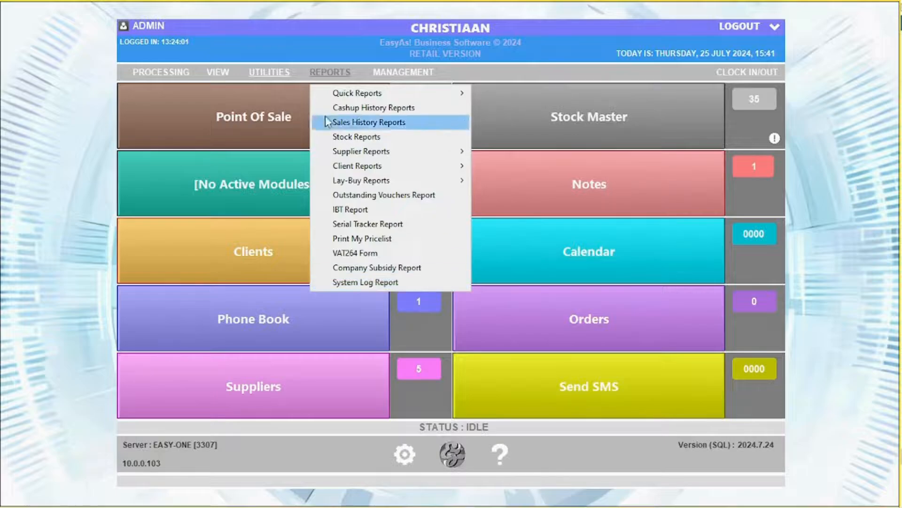
# Open today's daily totals and inspect invoice 274 and its item sales
pyautogui.moveTo(428, 73)
pyautogui.click(441, 96)
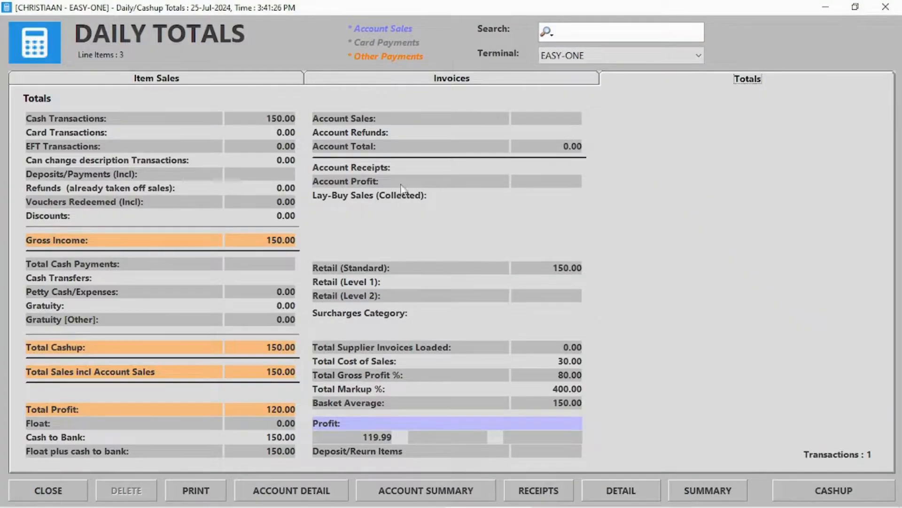
pyautogui.click(438, 83)
pyautogui.doubleClick(55, 114)
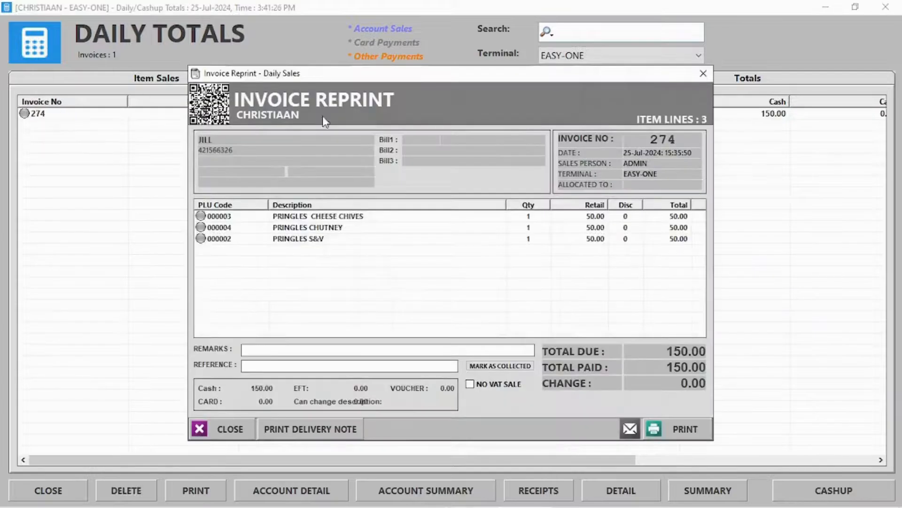
pyautogui.click(703, 73)
pyautogui.click(112, 80)
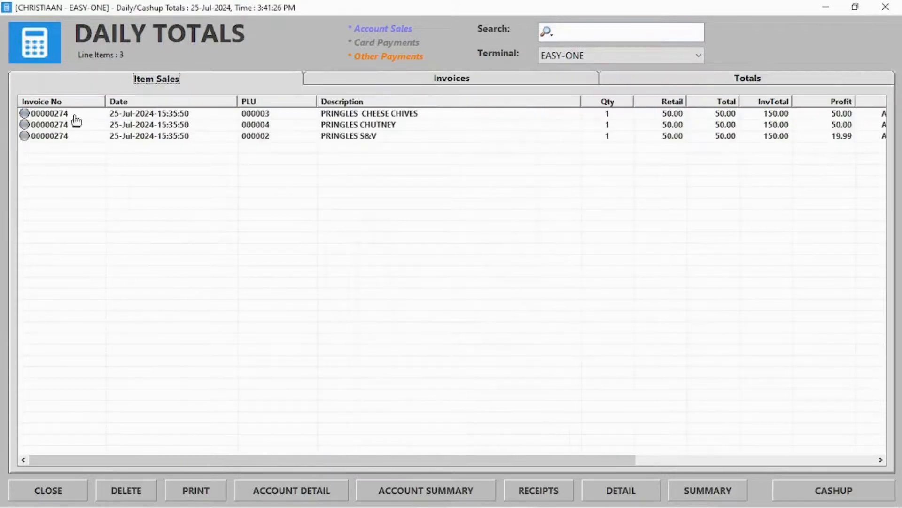
pyautogui.doubleClick(115, 128)
pyautogui.click(704, 73)
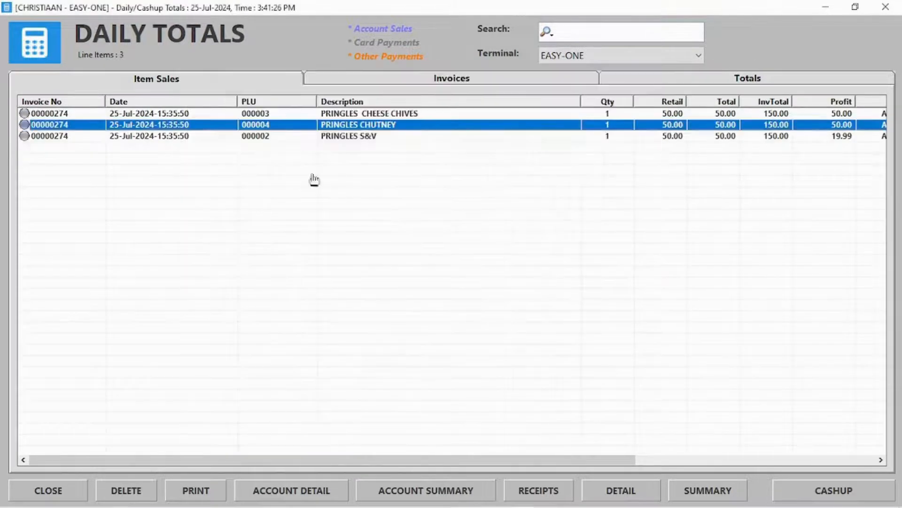
# Reverse the invoice 274 Pringles sale with the authorising password, returning items to stock
pyautogui.click(134, 494)
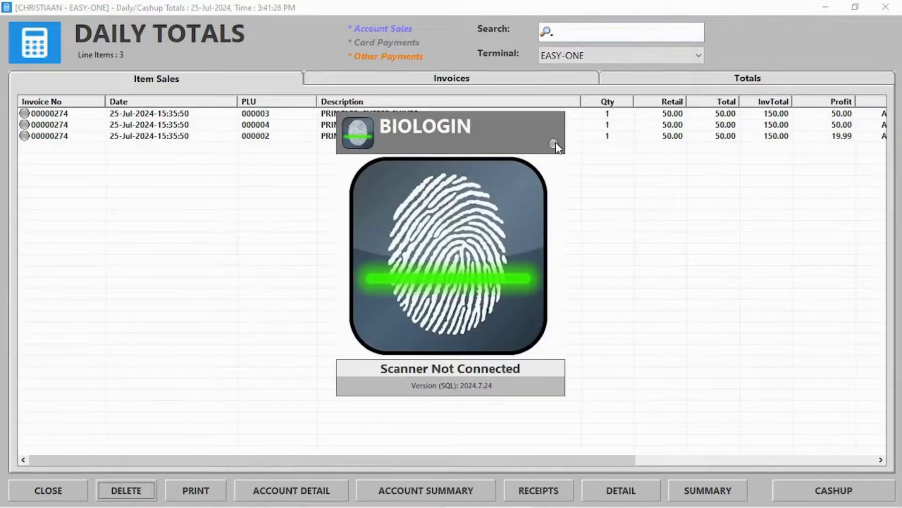
pyautogui.click(554, 143)
pyautogui.tripleClick(470, 287)
pyautogui.click(467, 367)
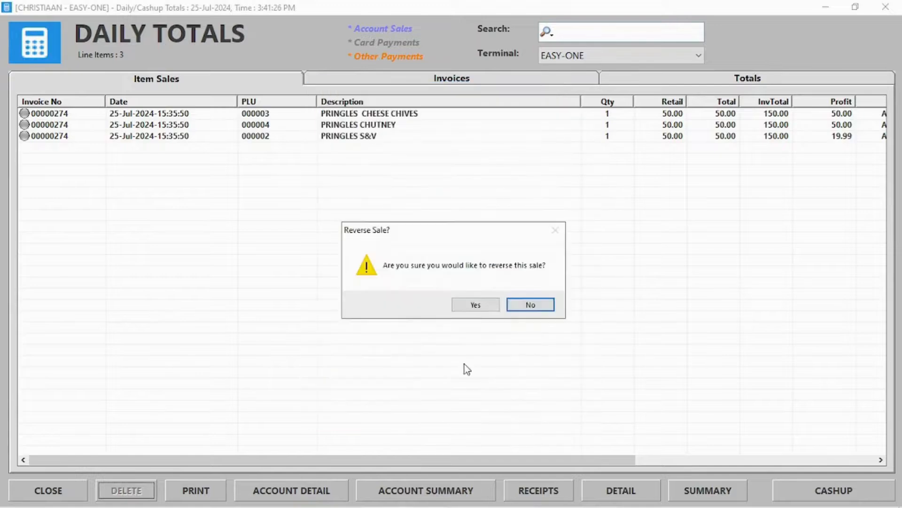
pyautogui.click(476, 305)
pyautogui.click(428, 299)
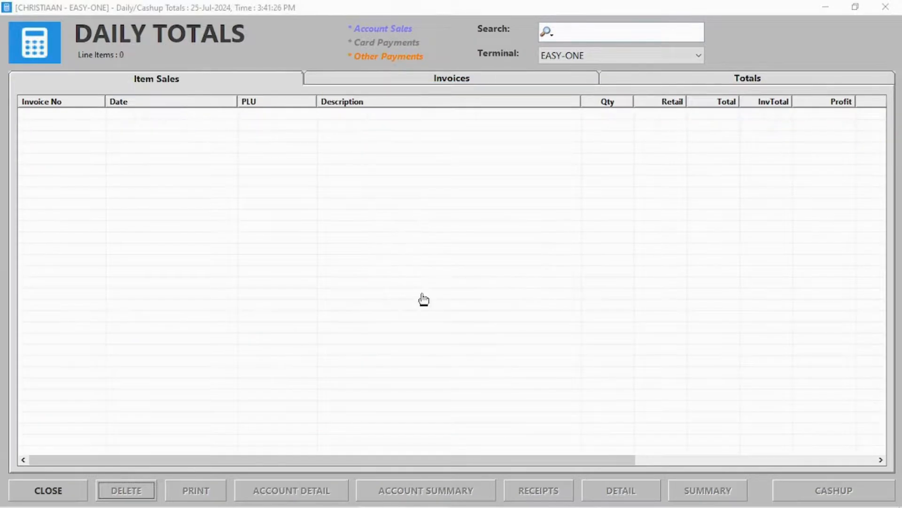
# Show daily totals for ALL terminals and review the Chicken Mayo Sandwich item sales
pyautogui.click(451, 78)
pyautogui.click(607, 78)
pyautogui.click(625, 56)
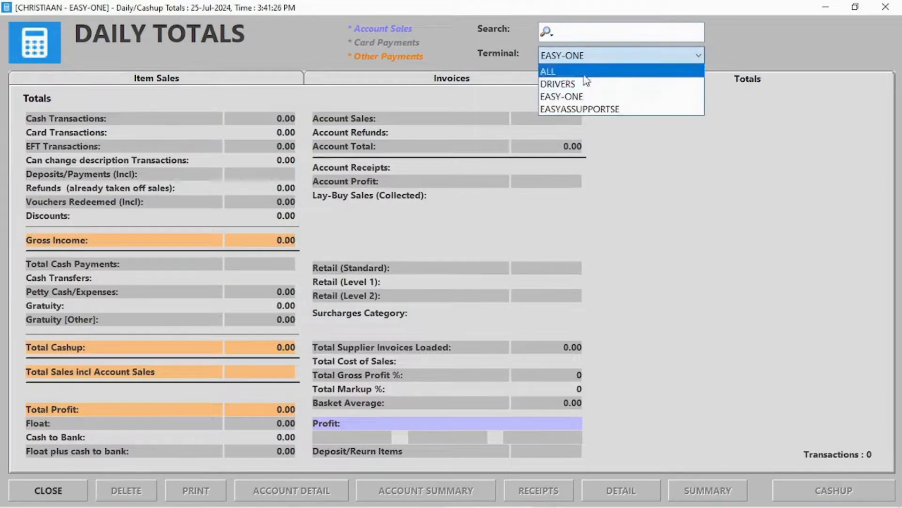
pyautogui.click(583, 69)
pyautogui.click(178, 78)
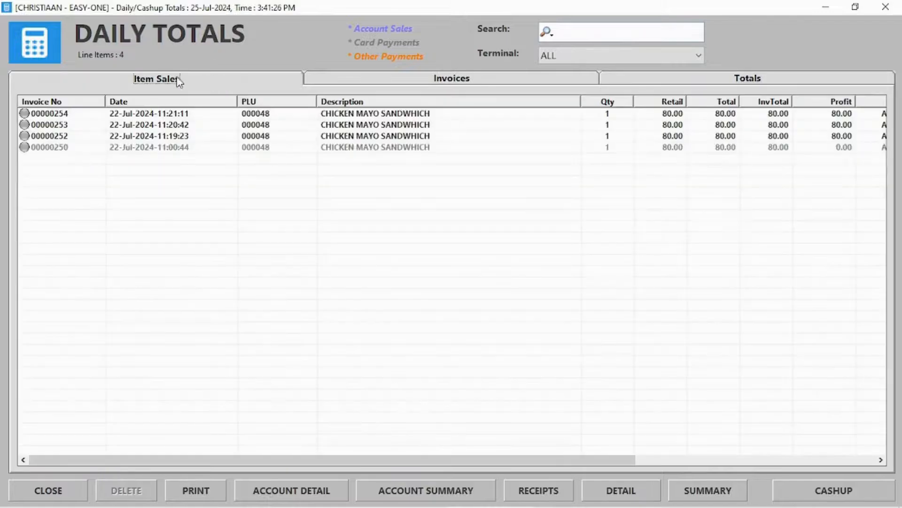
pyautogui.click(490, 79)
pyautogui.click(204, 83)
pyautogui.moveTo(405, 460); pyautogui.dragTo(573, 459)
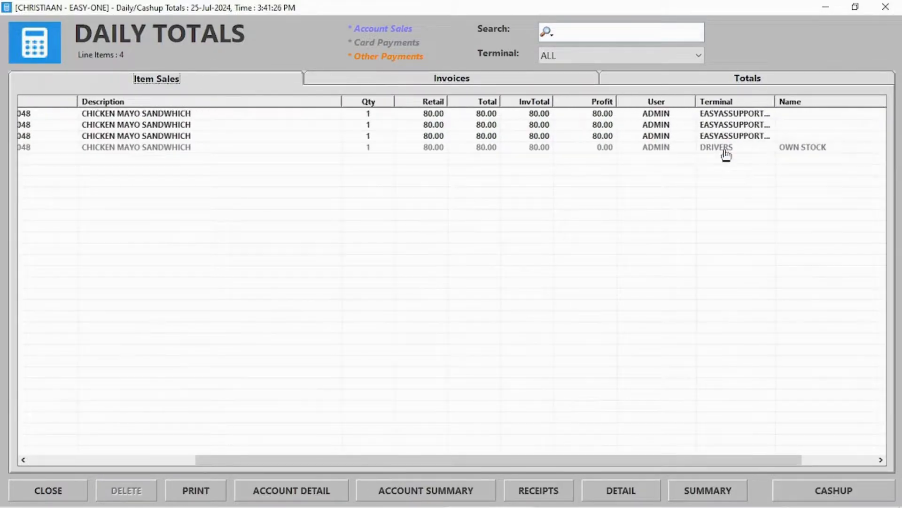
pyautogui.click(717, 137)
# Start the cashup procedure and declare 100.00 in Total Cards on the Cashup Count tab
pyautogui.click(885, 7)
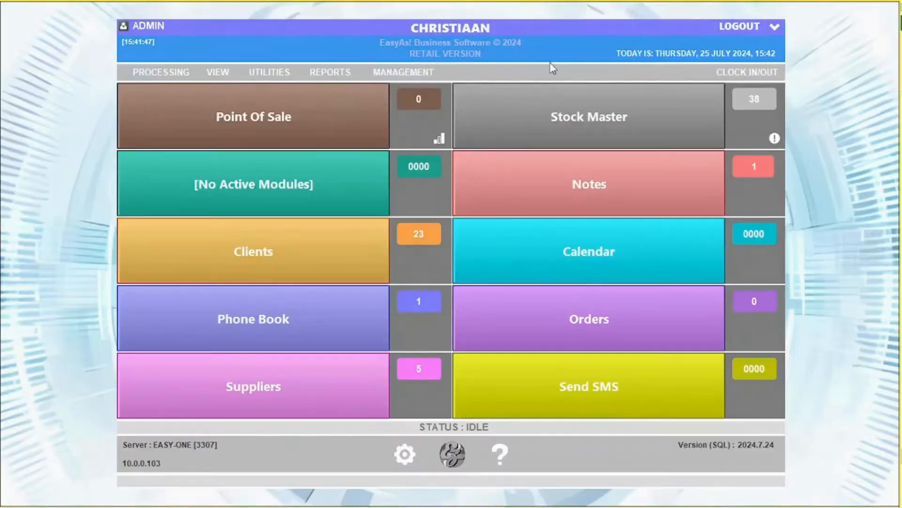
pyautogui.click(403, 72)
pyautogui.click(419, 109)
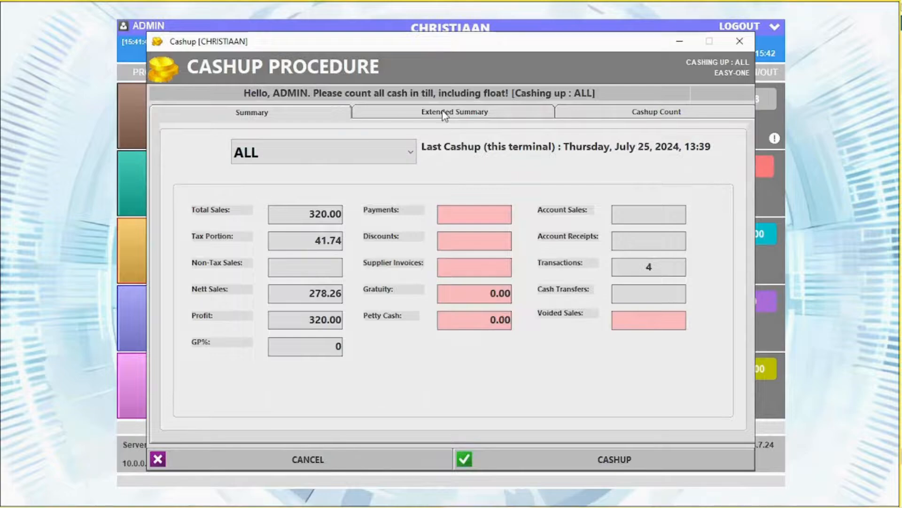
pyautogui.click(651, 113)
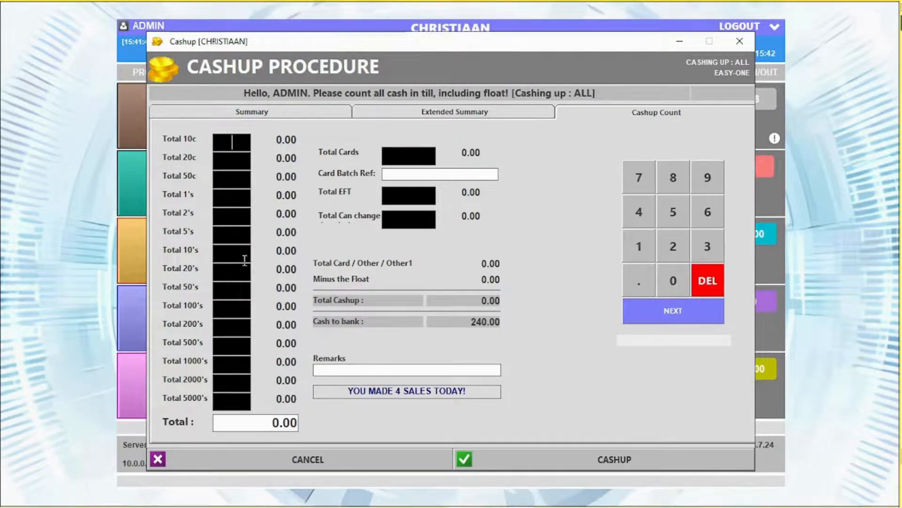
pyautogui.click(400, 158)
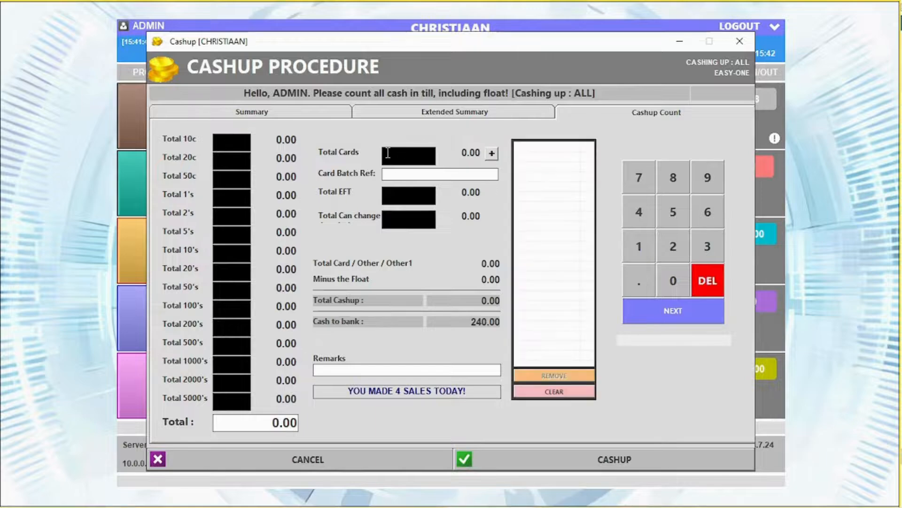
pyautogui.write('100')
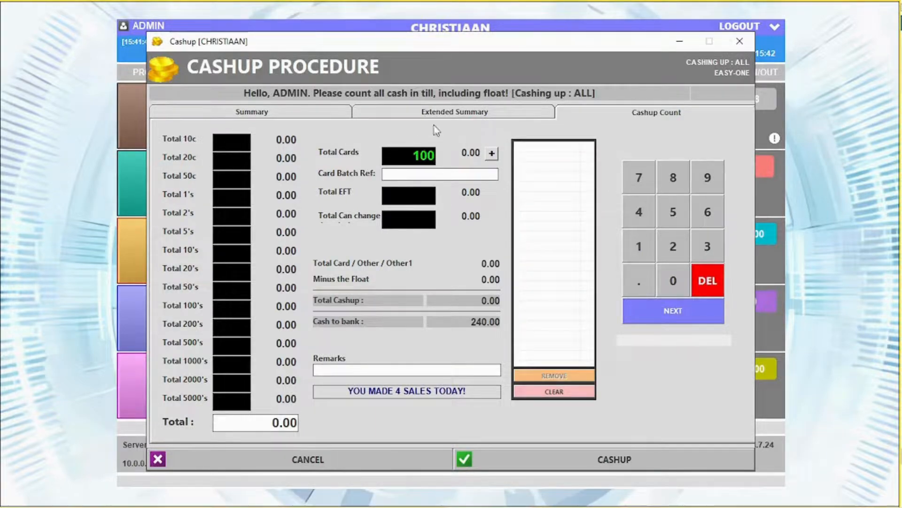
pyautogui.click(492, 153)
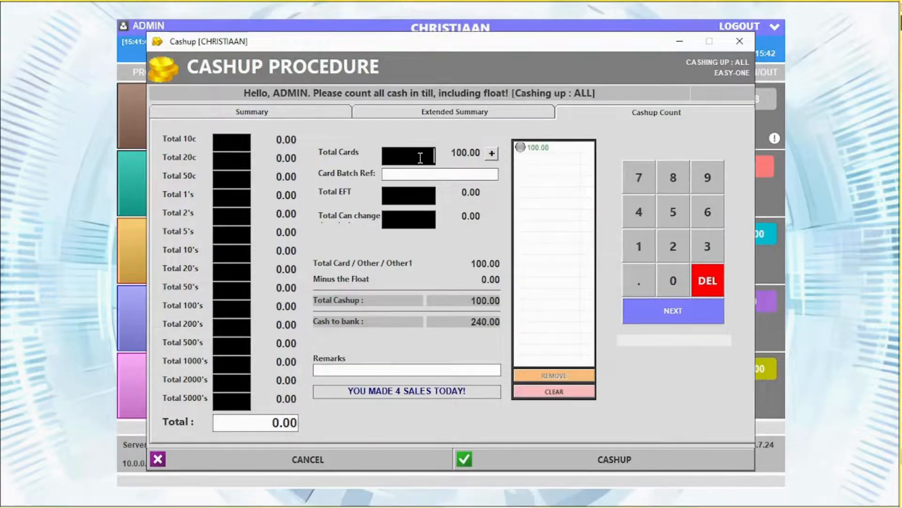
pyautogui.click(412, 195)
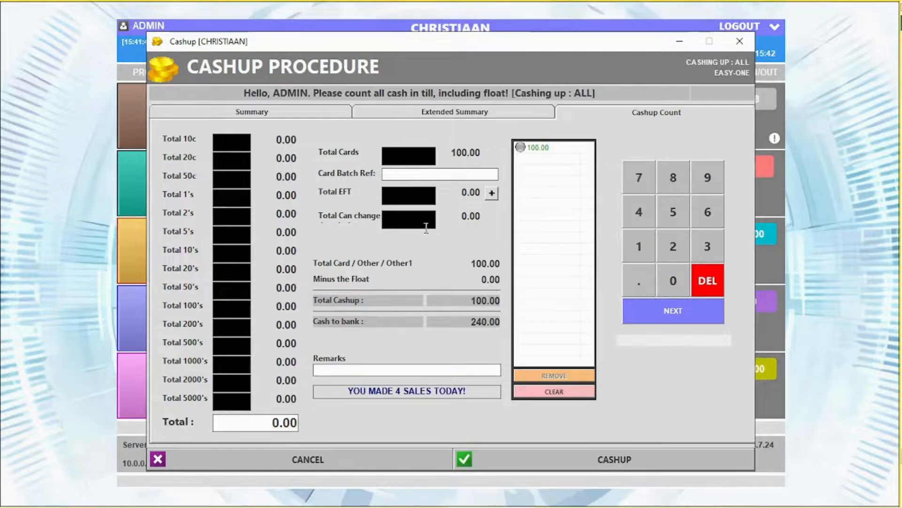
pyautogui.click(414, 219)
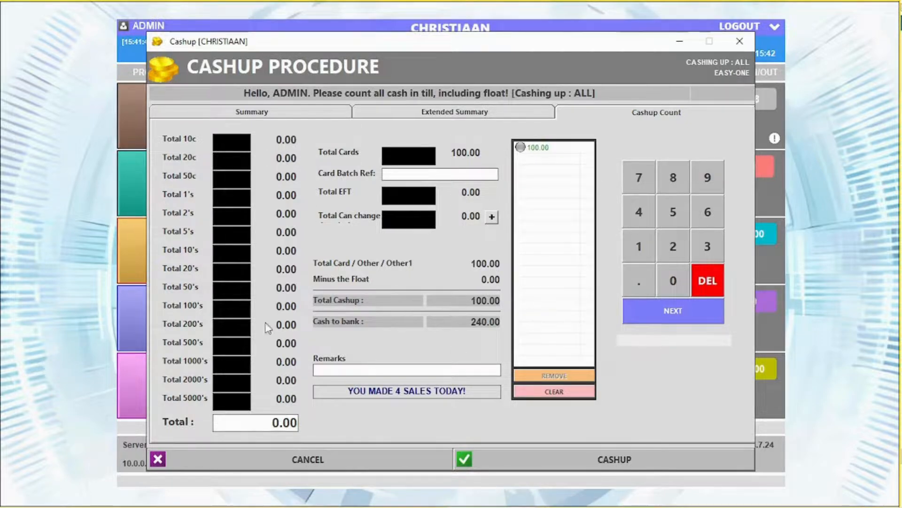
# Run cashup 25 without a detailed count or printing, then close the report
pyautogui.click(596, 449)
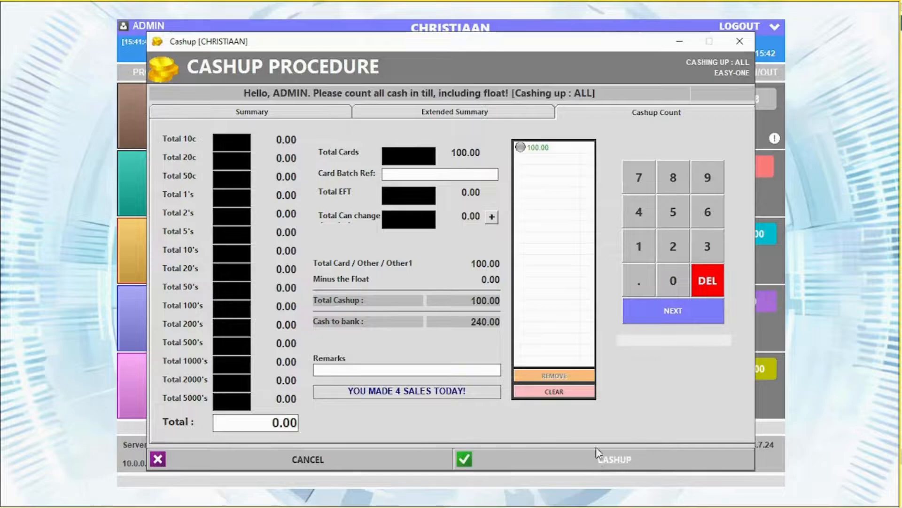
pyautogui.click(444, 305)
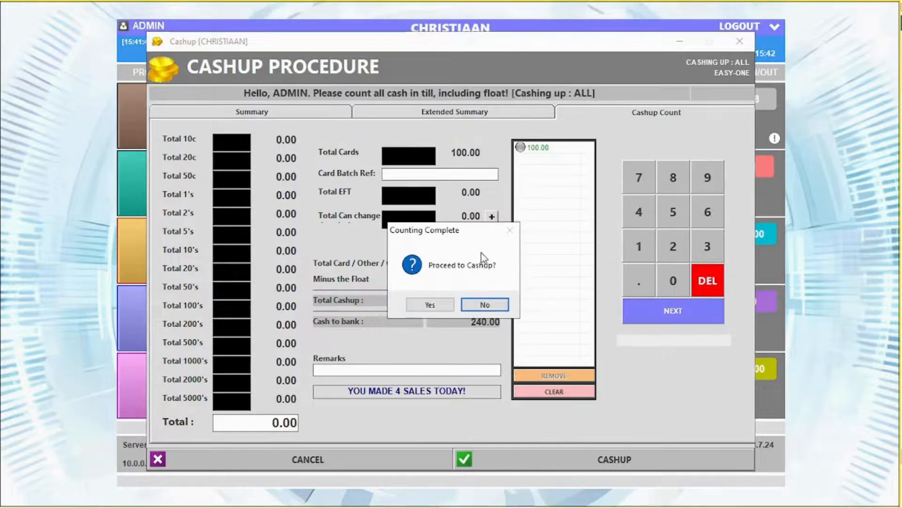
pyautogui.click(431, 304)
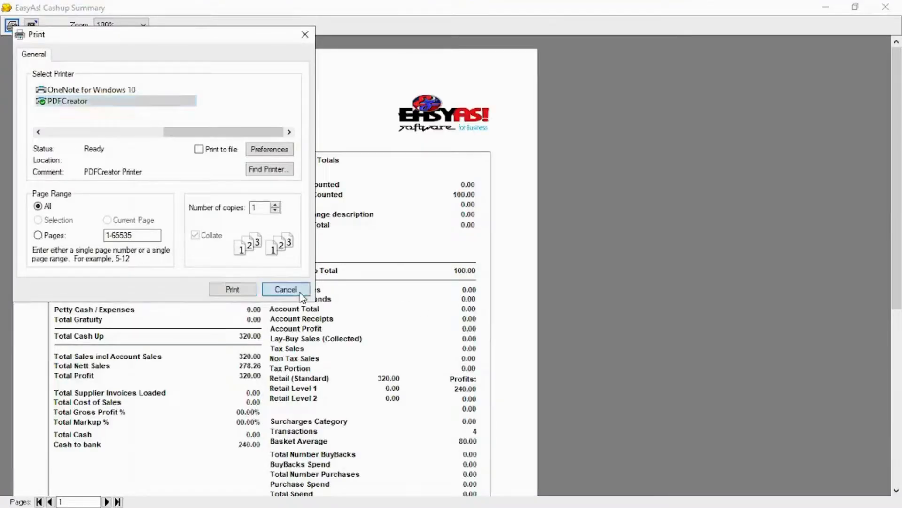
pyautogui.click(295, 293)
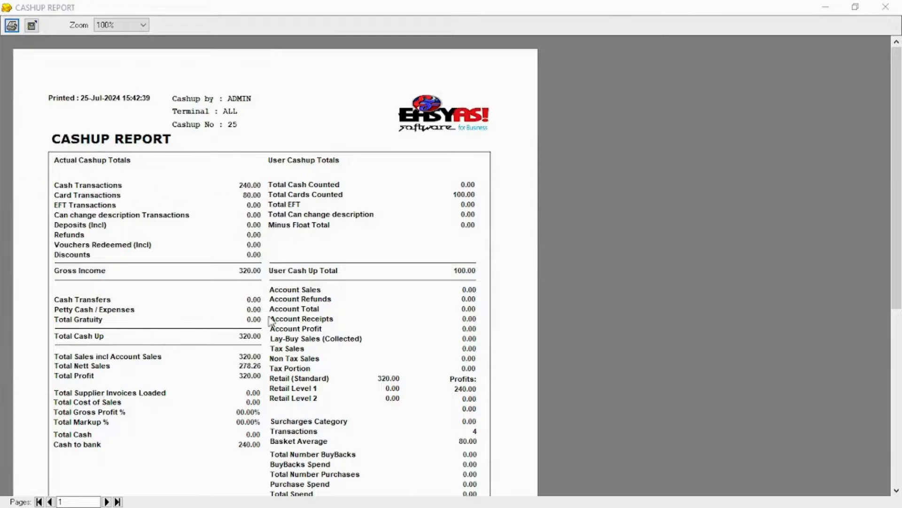
pyautogui.click(886, 6)
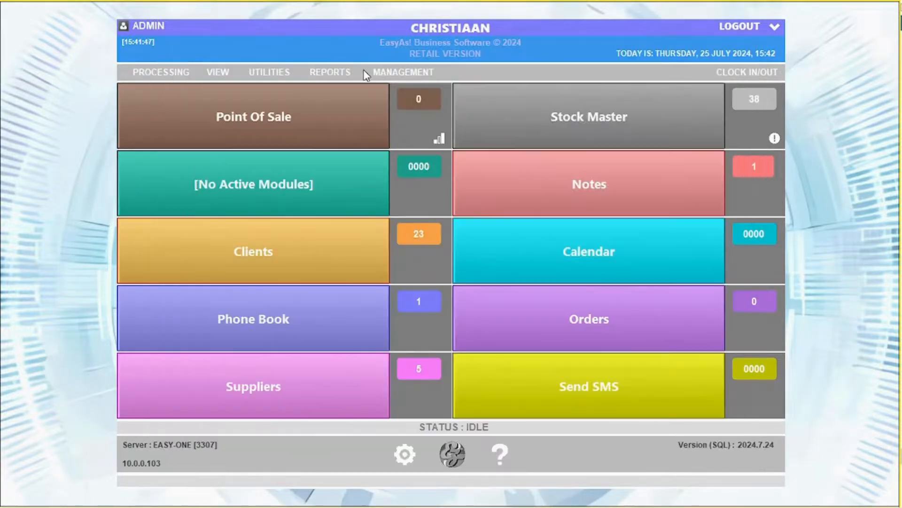
pyautogui.click(378, 71)
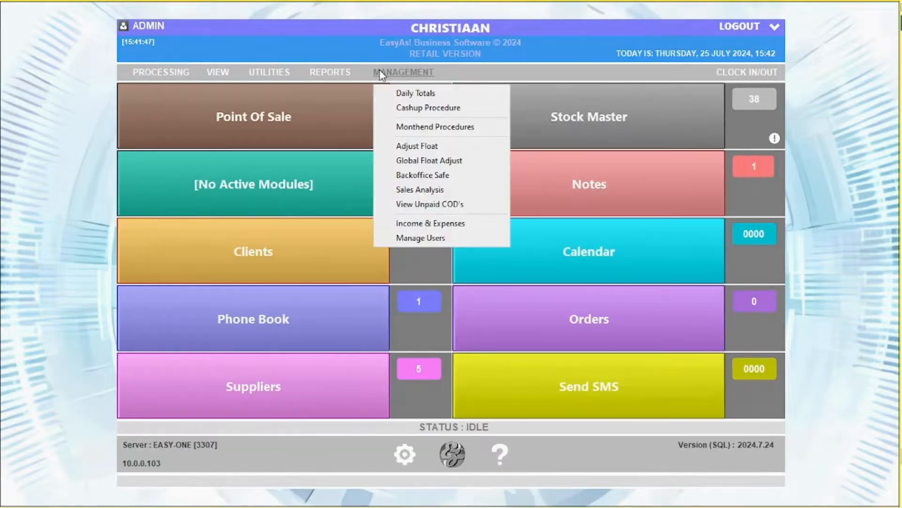
# Look over the Monthend Procedures window and its print and export options, then close it
pyautogui.click(416, 126)
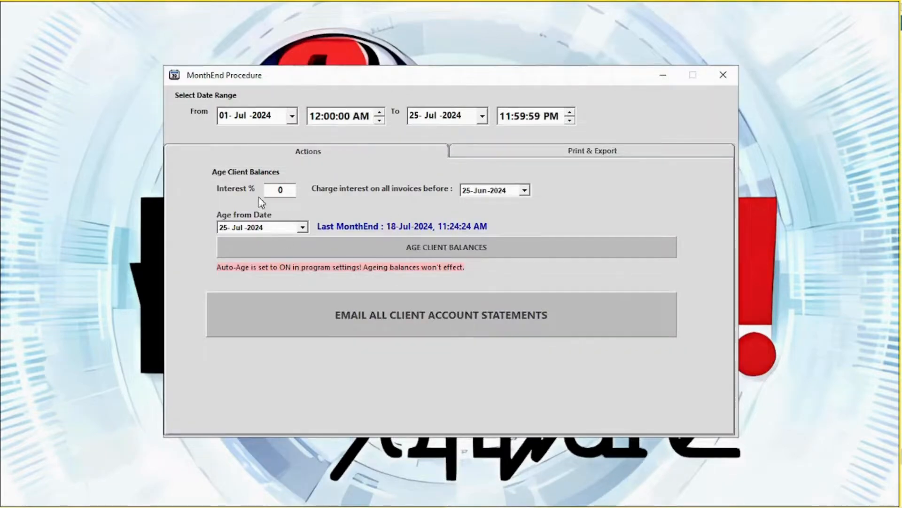
pyautogui.click(568, 152)
pyautogui.click(724, 76)
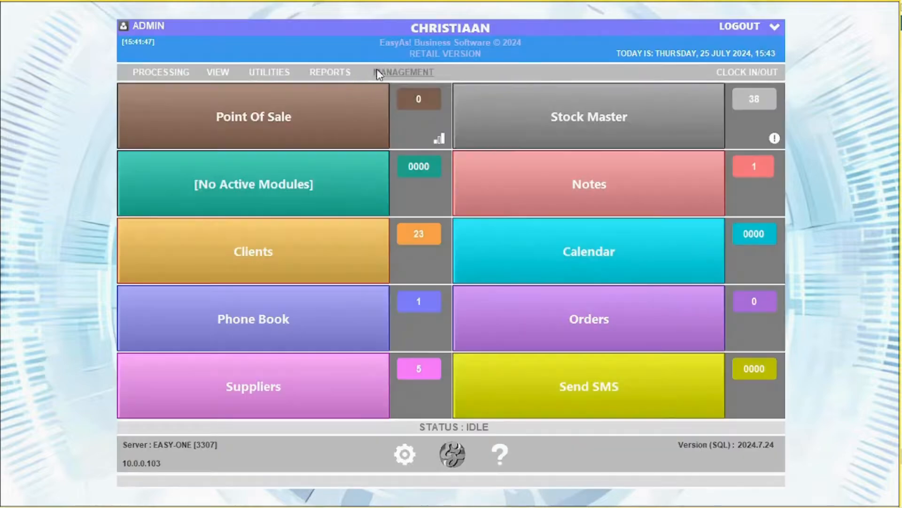
# Set the EASY-ONE till float to 400.00 using two 200 notes, with admin password approval
pyautogui.click(378, 73)
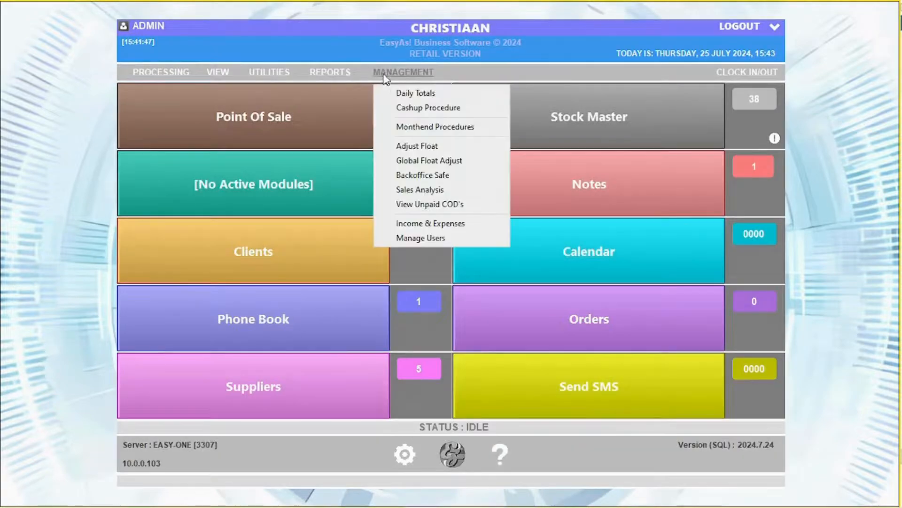
pyautogui.click(442, 146)
pyautogui.click(555, 143)
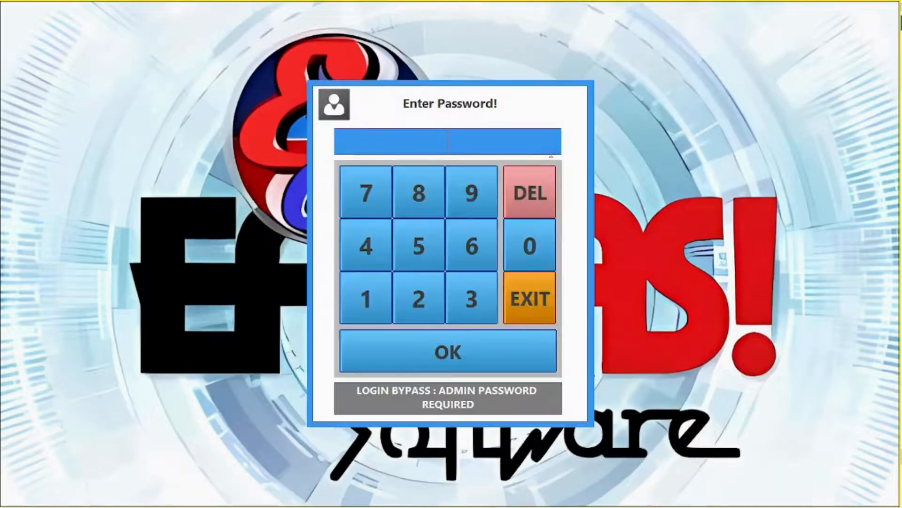
pyautogui.write('***')
pyautogui.click(453, 354)
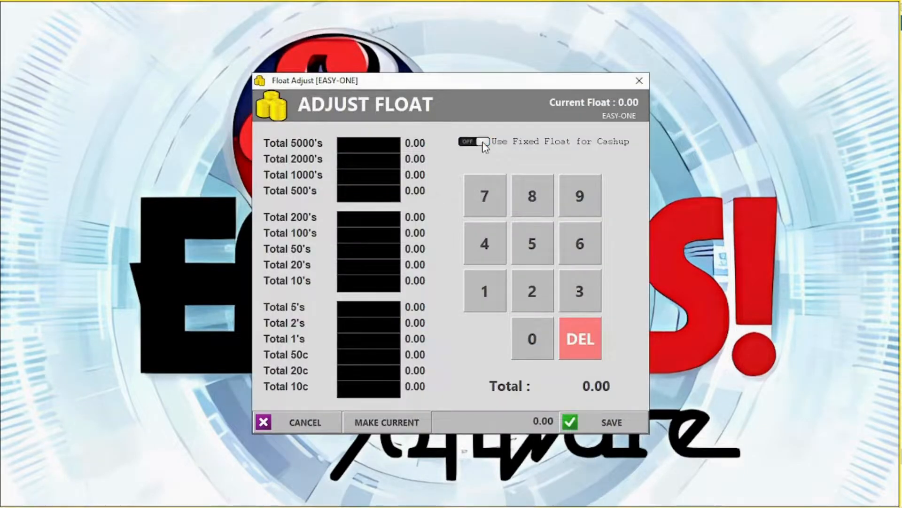
pyautogui.click(374, 217)
pyautogui.write('2')
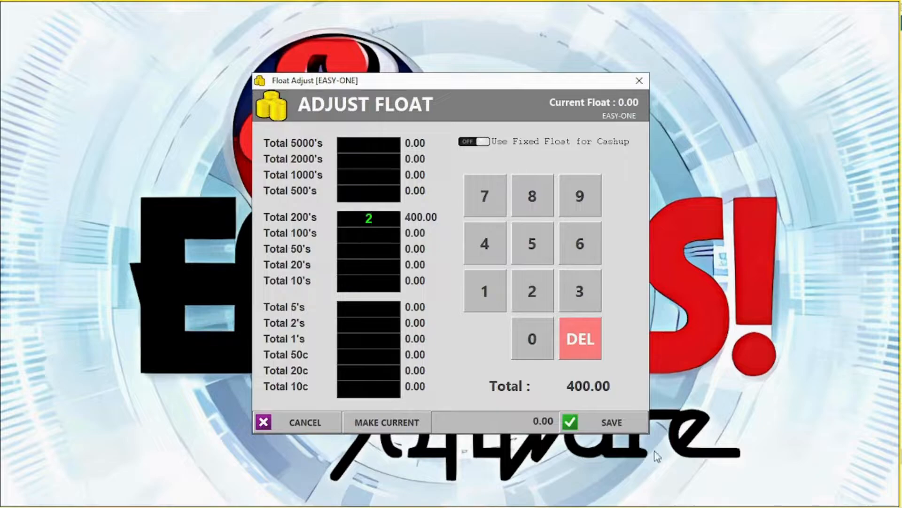
pyautogui.click(609, 419)
pyautogui.click(430, 304)
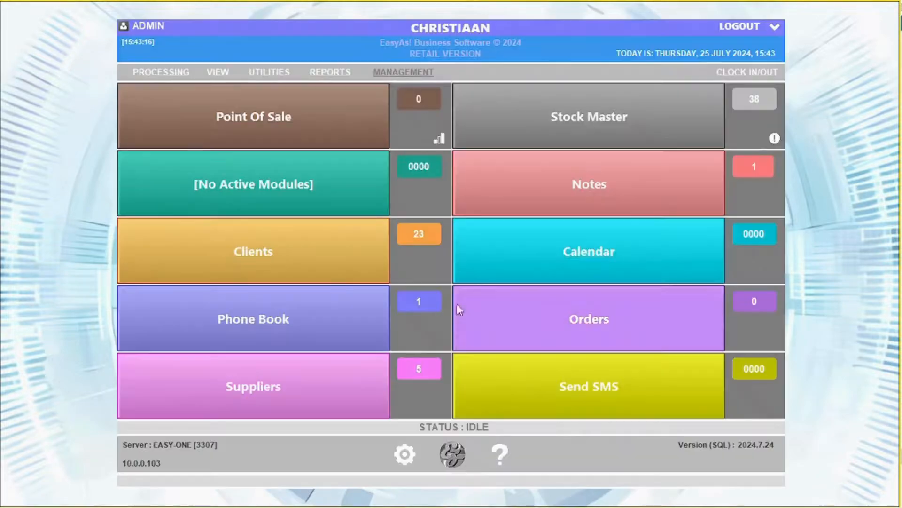
# Use Global Float Adjust to set the EASYASSUPPORTSE terminal's float to 200
pyautogui.click(408, 74)
pyautogui.click(426, 158)
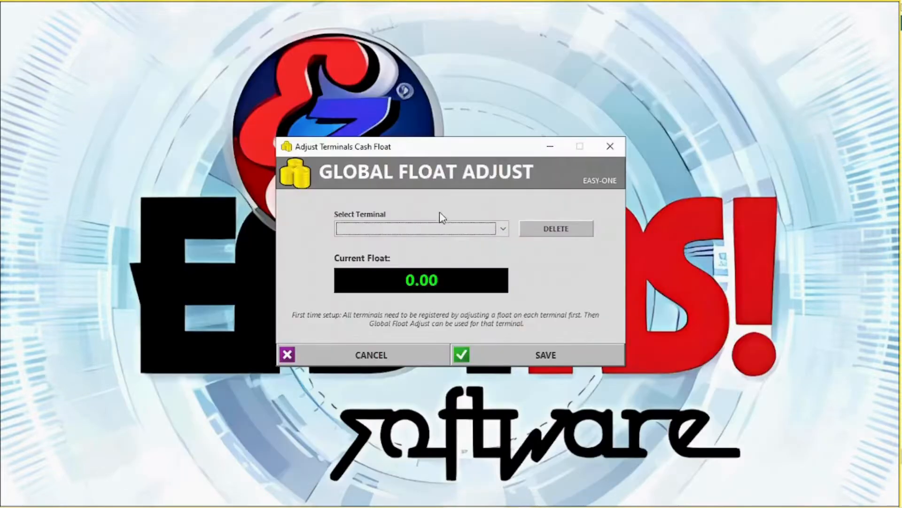
pyautogui.click(441, 229)
pyautogui.click(447, 254)
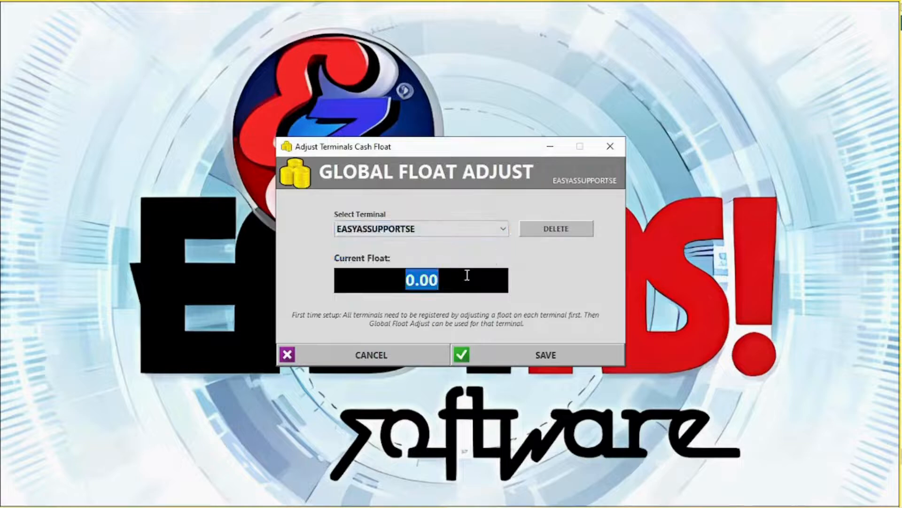
pyautogui.write('200')
pyautogui.click(553, 350)
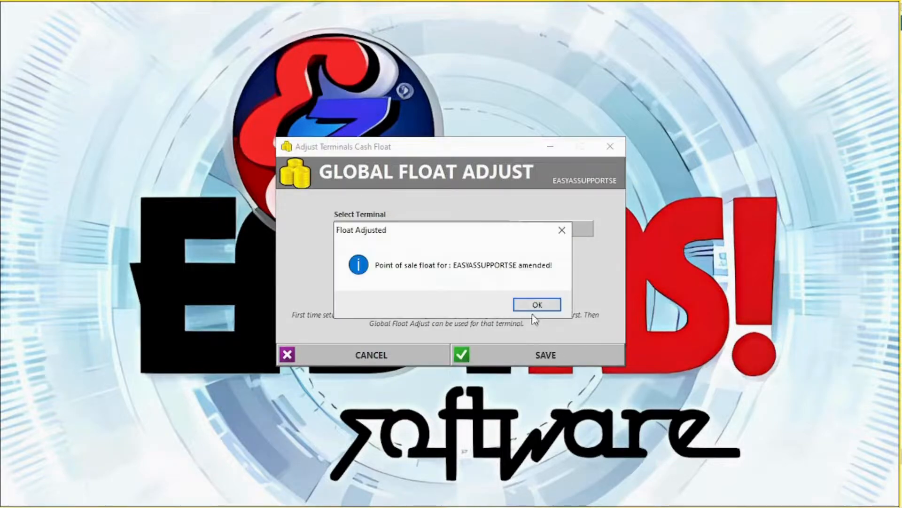
pyautogui.click(539, 304)
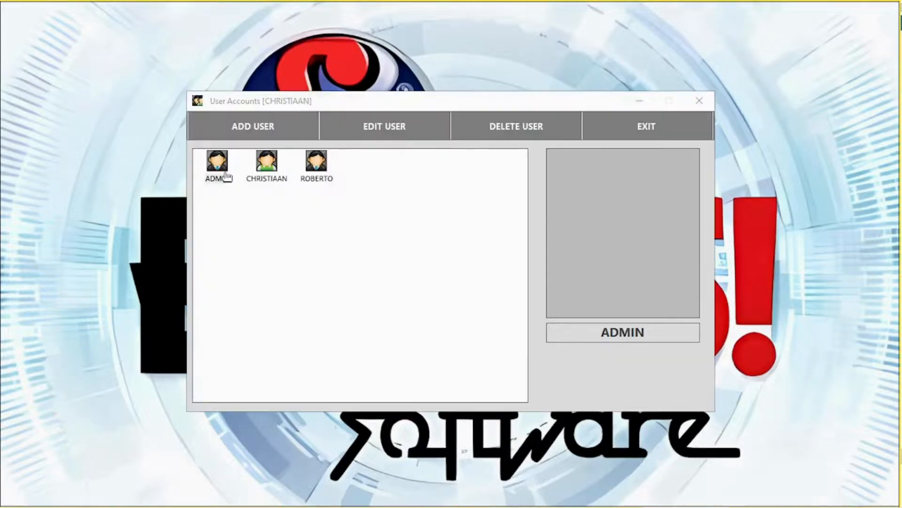
# Open the second user's account and set its access level to USER
pyautogui.click(217, 169)
pyautogui.doubleClick(217, 169)
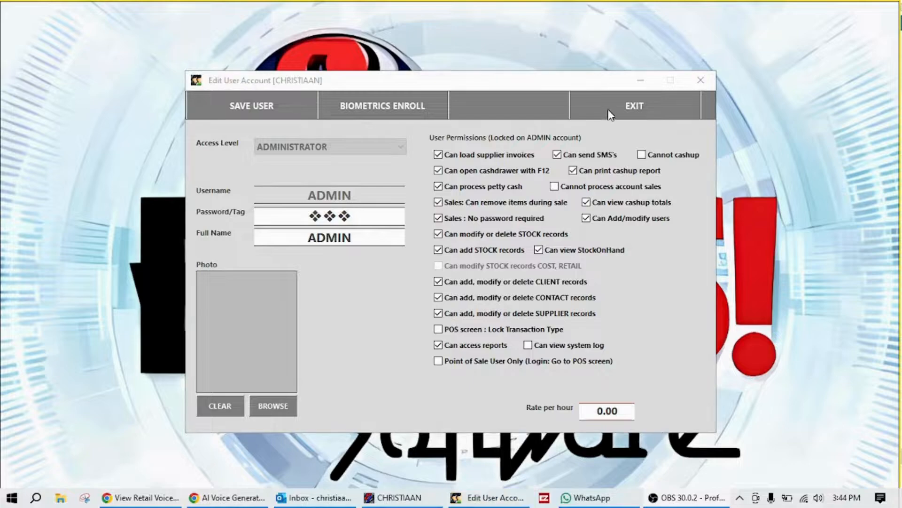
pyautogui.click(585, 106)
pyautogui.doubleClick(282, 173)
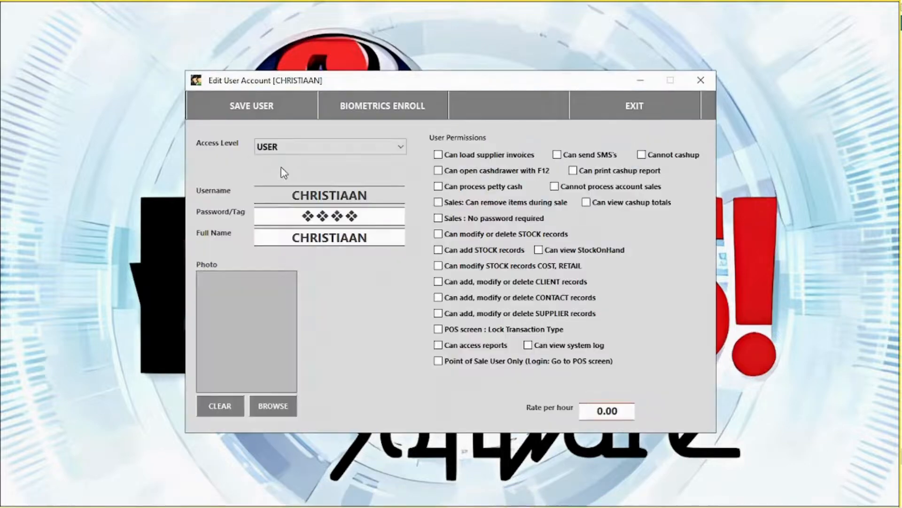
pyautogui.click(282, 147)
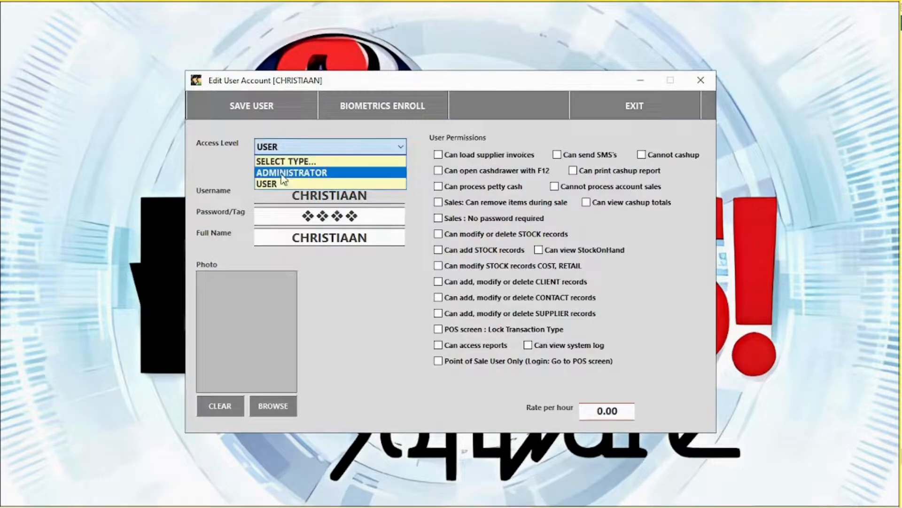
pyautogui.click(282, 173)
pyautogui.click(296, 147)
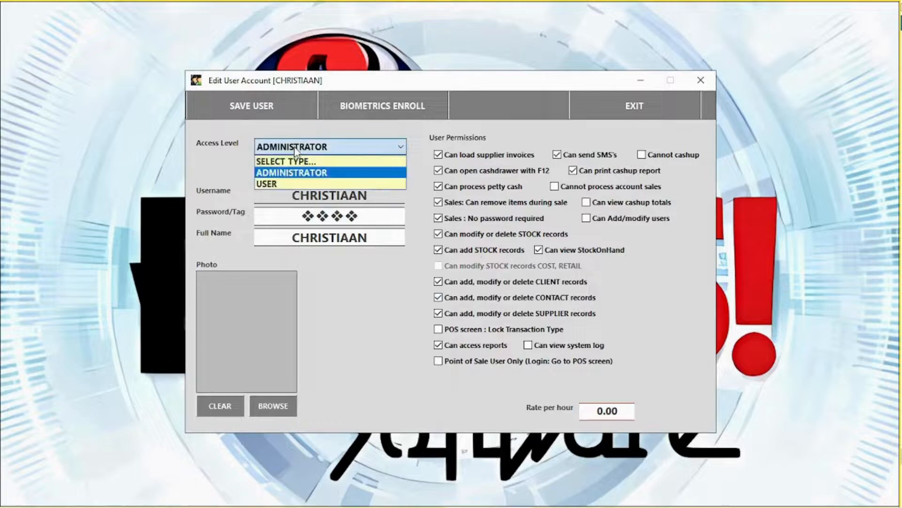
pyautogui.click(348, 184)
# Allow F12 cash drawer, petty cash, removing sale items, cashup totals and stock price changes
pyautogui.click(484, 175)
pyautogui.click(483, 187)
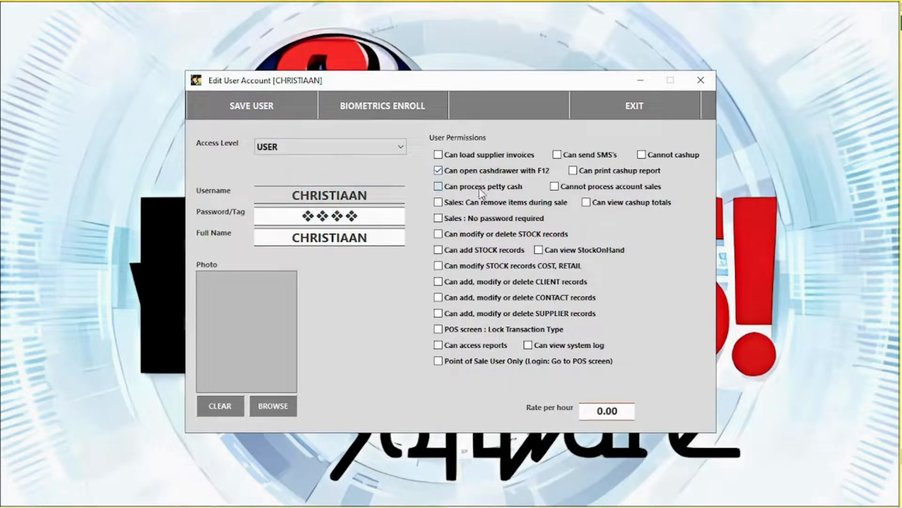
pyautogui.click(481, 203)
pyautogui.click(607, 204)
pyautogui.click(517, 267)
# Replace the account's password with a new one and save the user
pyautogui.click(360, 217)
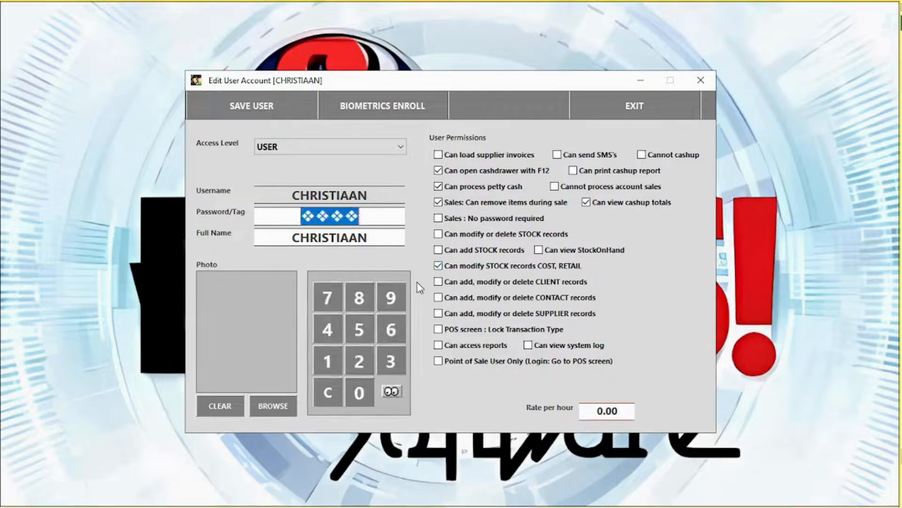
pyautogui.click(392, 392)
pyautogui.click(392, 392)
pyautogui.write('123')
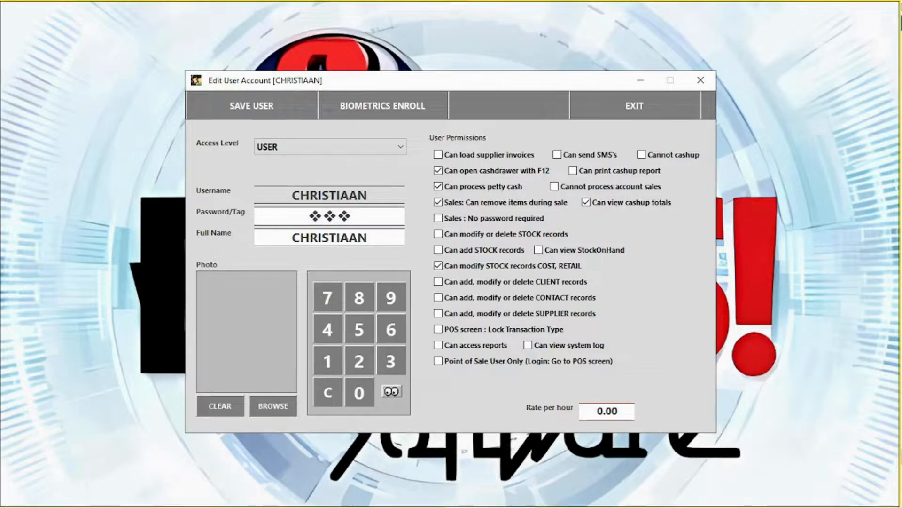
pyautogui.click(264, 115)
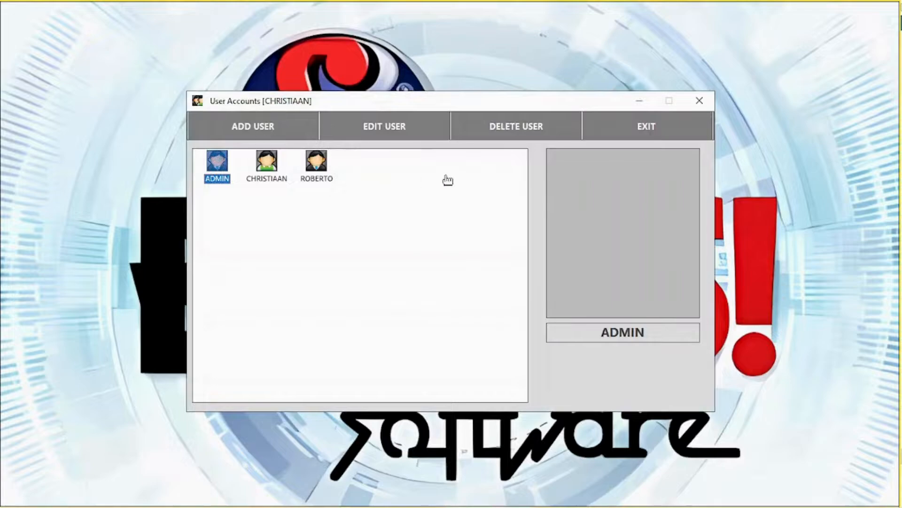
# Delete the third user account and close the user accounts window
pyautogui.click(323, 177)
pyautogui.click(523, 129)
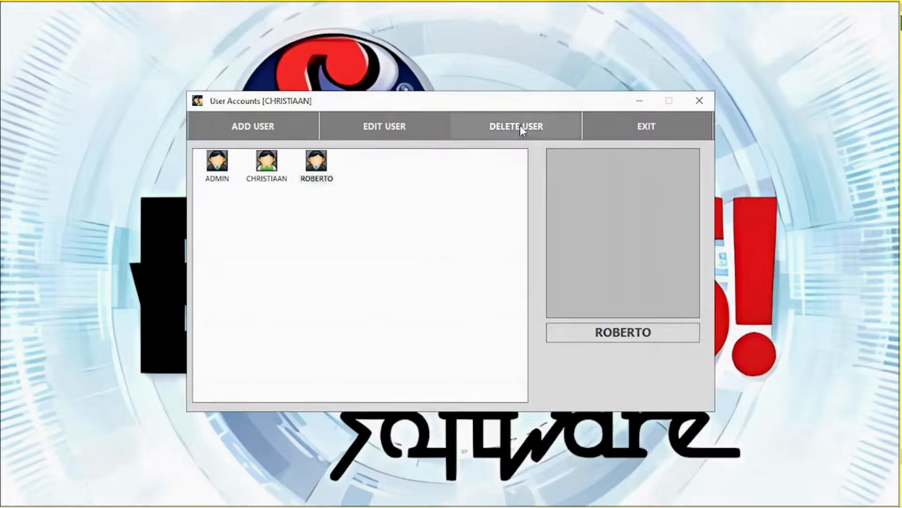
pyautogui.click(458, 307)
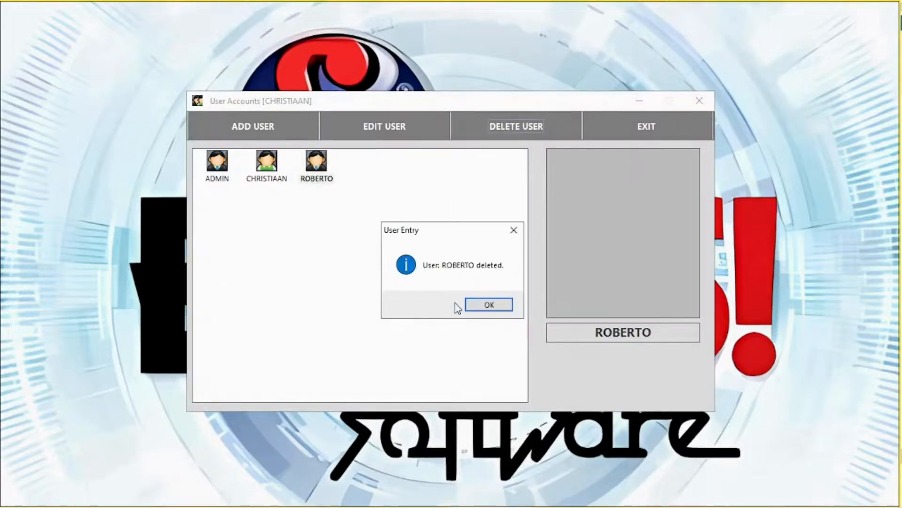
pyautogui.click(478, 305)
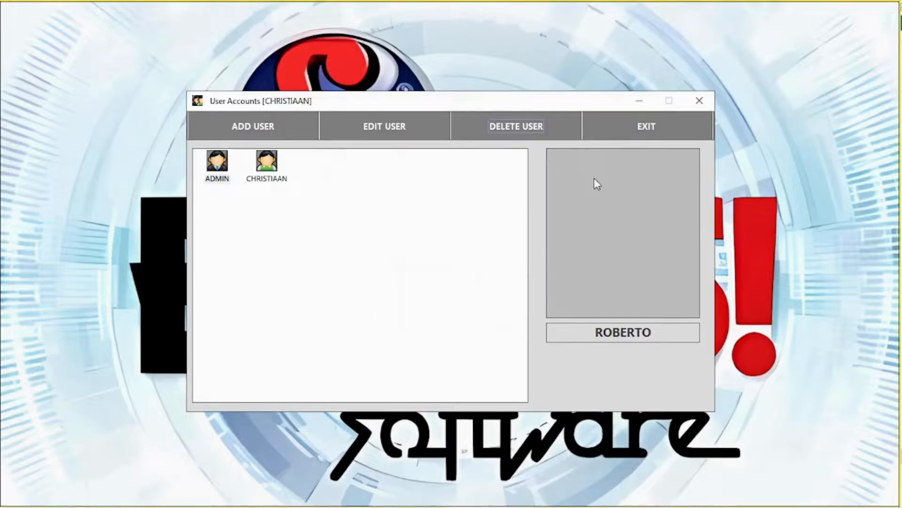
pyautogui.click(648, 127)
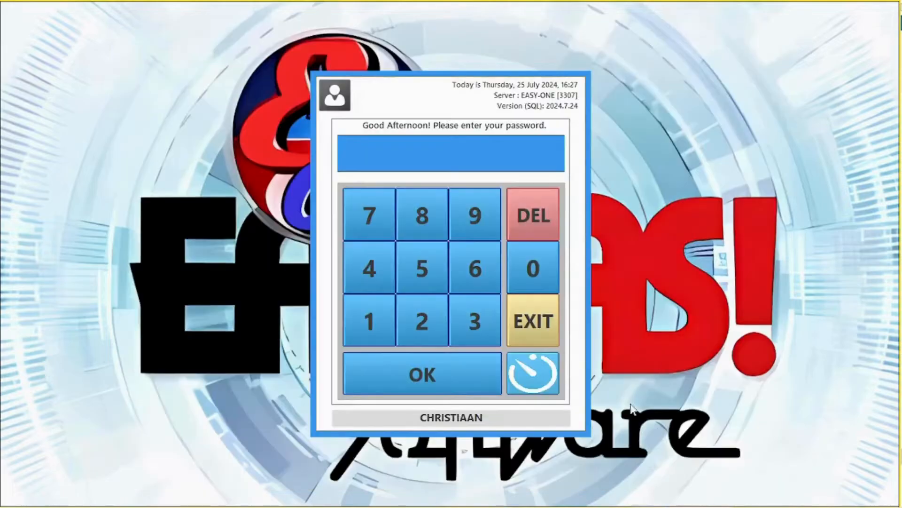
# Log in to the dashboard with the login PIN from the login screen
pyautogui.click(536, 380)
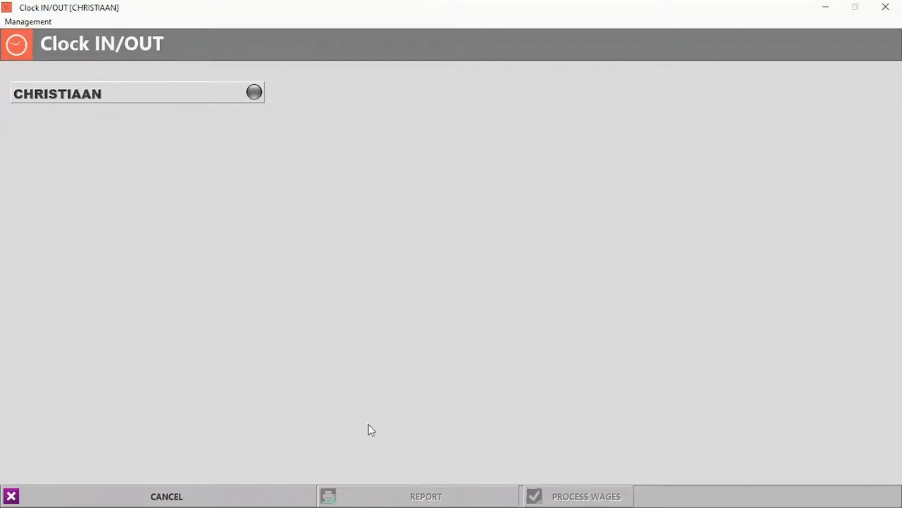
pyautogui.click(182, 496)
pyautogui.click(377, 332)
pyautogui.click(458, 315)
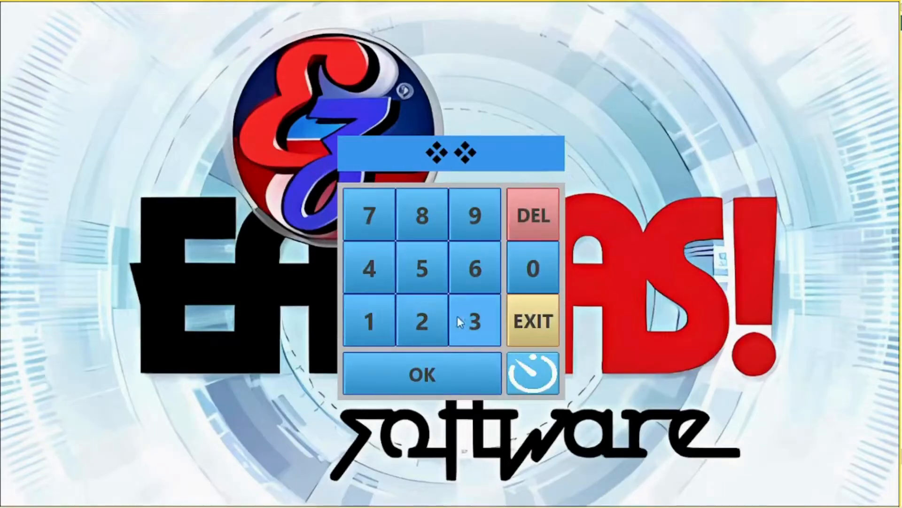
pyautogui.click(458, 316)
pyautogui.click(413, 382)
# Clock the staff member in with their PIN
pyautogui.click(746, 72)
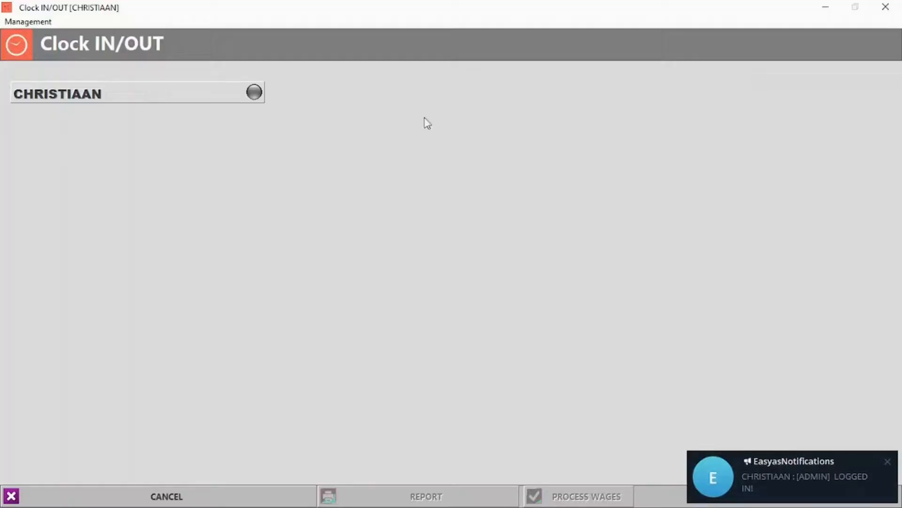
pyautogui.click(253, 94)
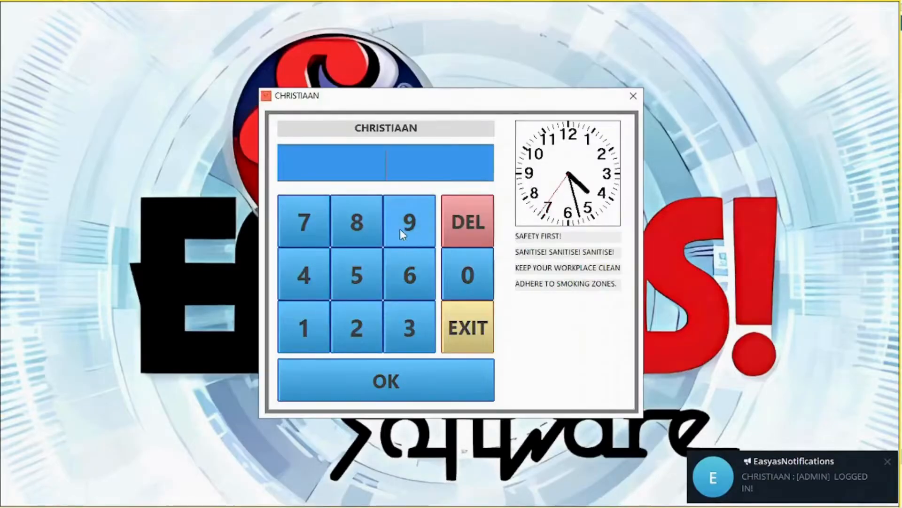
pyautogui.click(415, 230)
pyautogui.click(416, 230)
pyautogui.click(415, 229)
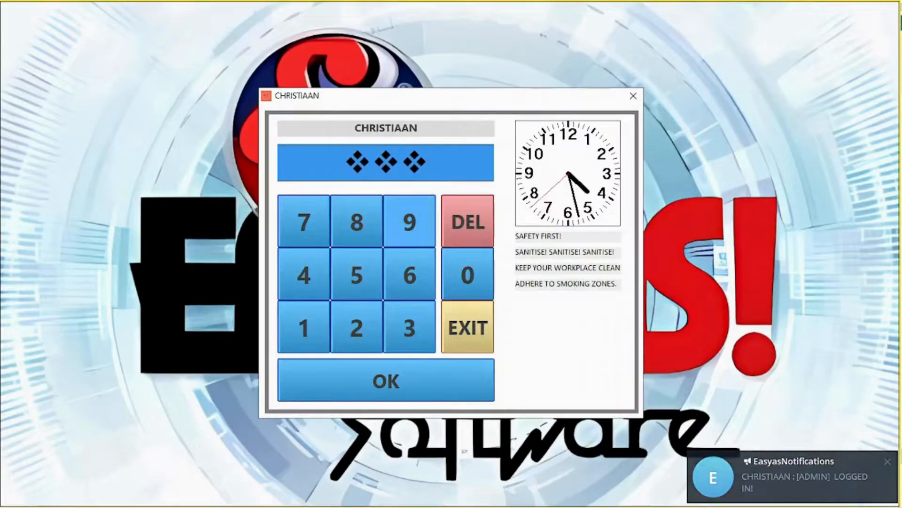
pyautogui.click(380, 374)
pyautogui.click(497, 308)
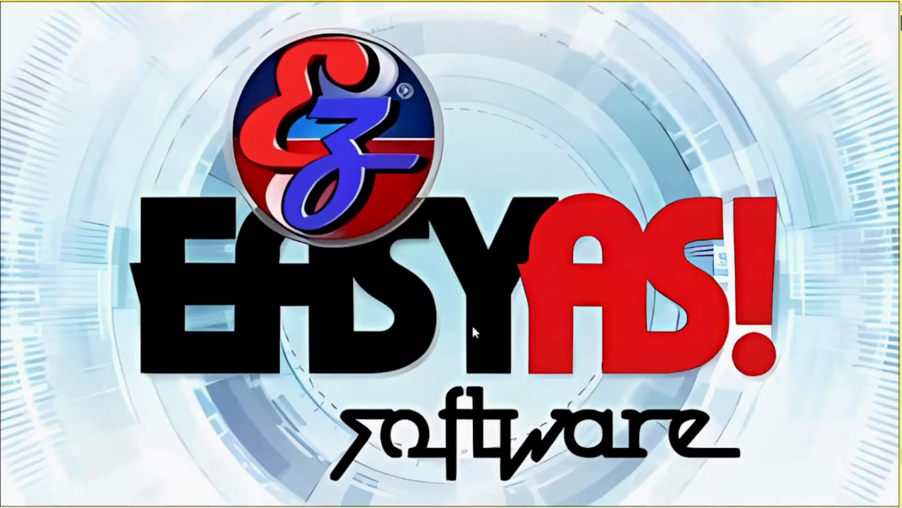
# Log back in to the dashboard with the login PIN
pyautogui.click(539, 388)
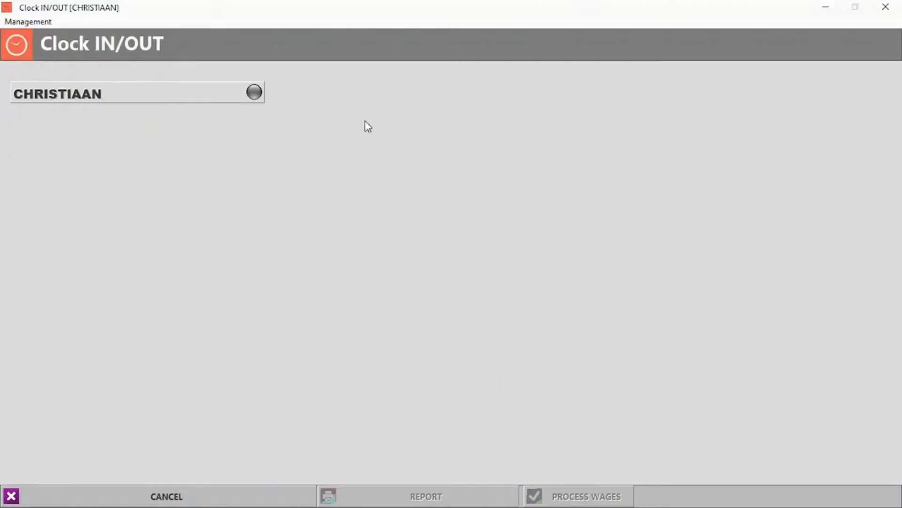
pyautogui.click(180, 493)
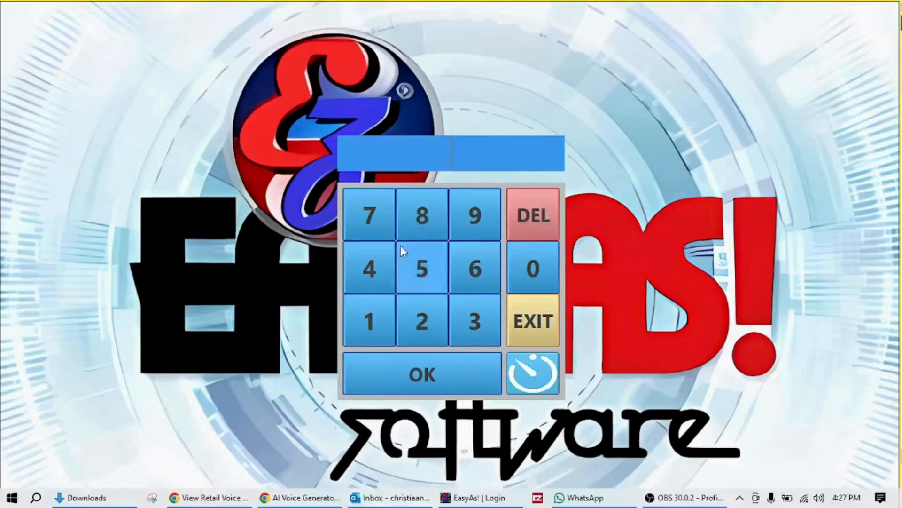
pyautogui.click(378, 332)
pyautogui.click(423, 324)
pyautogui.click(462, 316)
pyautogui.click(416, 378)
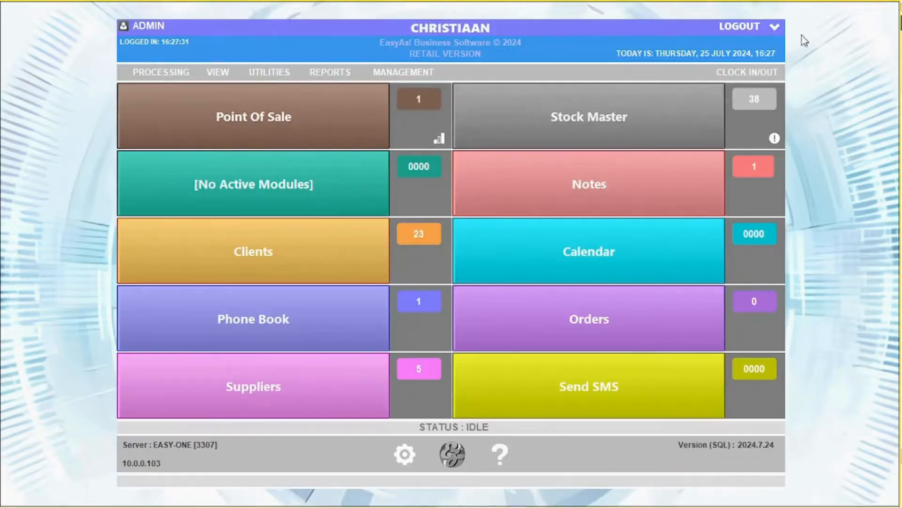
# Clock the staff member out with their PIN
pyautogui.click(747, 73)
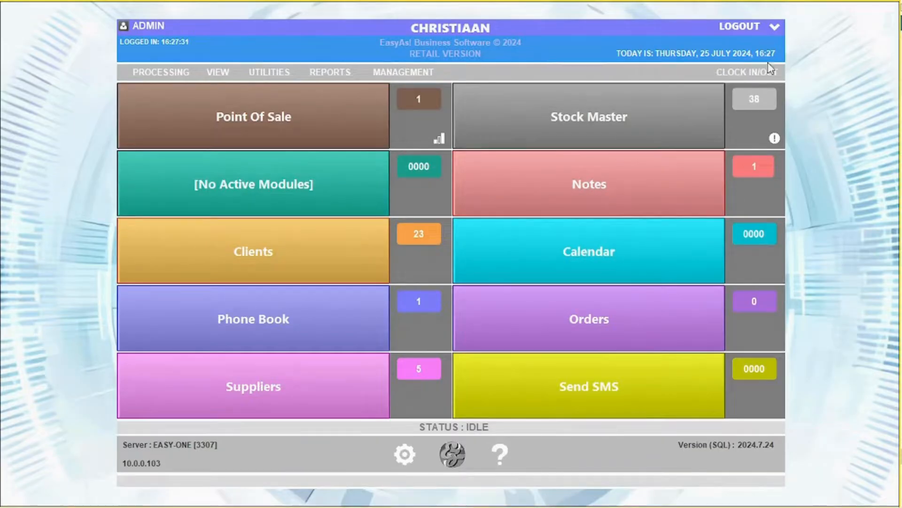
pyautogui.click(727, 73)
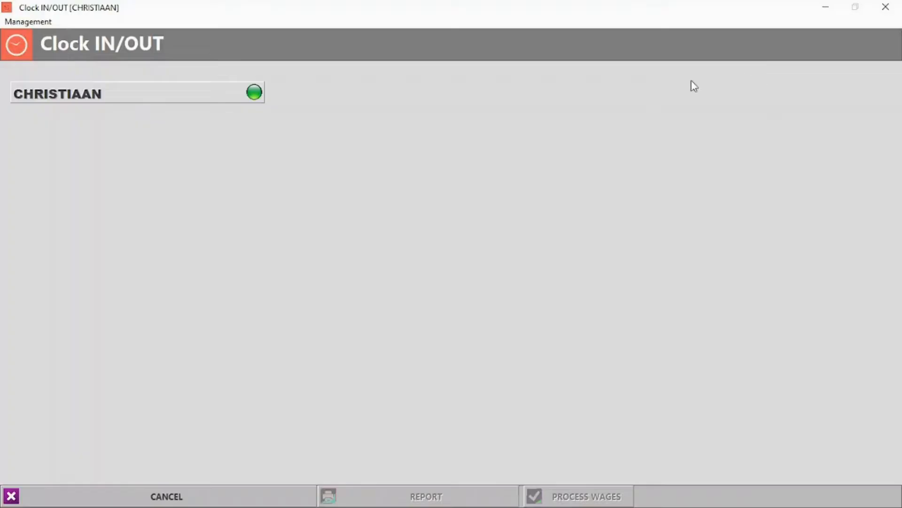
pyautogui.click(261, 92)
pyautogui.write('***')
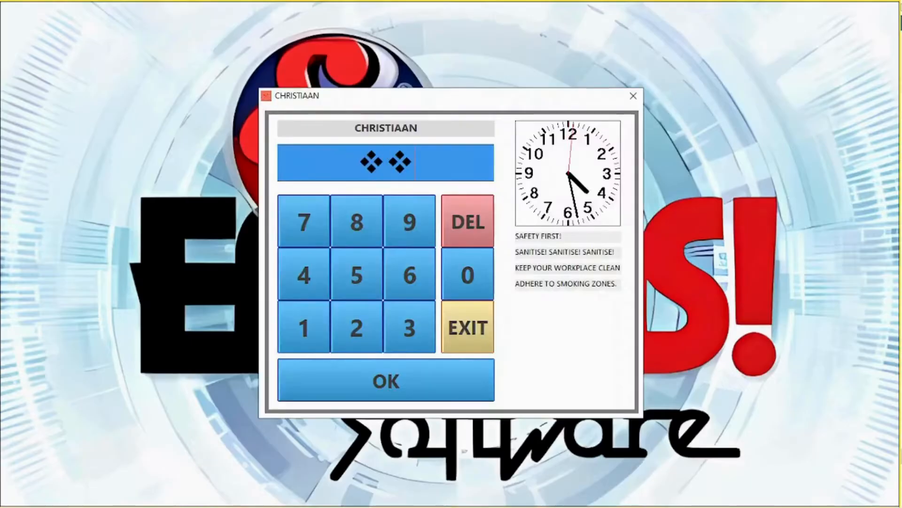
pyautogui.click(383, 378)
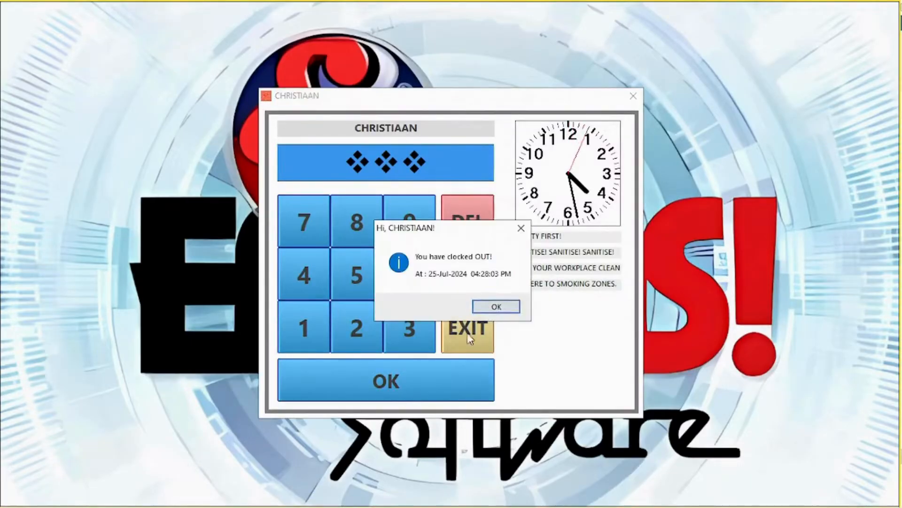
pyautogui.click(479, 319)
pyautogui.click(430, 497)
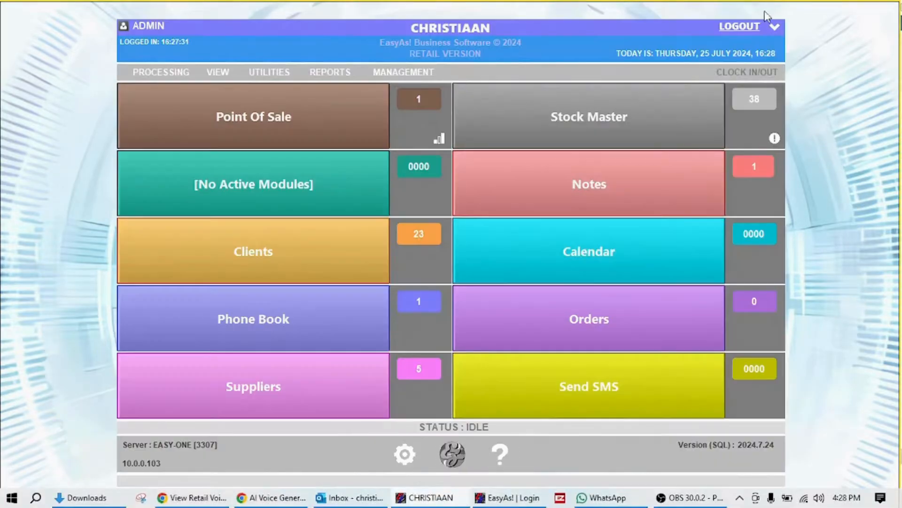
pyautogui.click(752, 75)
# Add a new 04:28:19 PM clock entry to the chosen user's timesheet
pyautogui.click(29, 22)
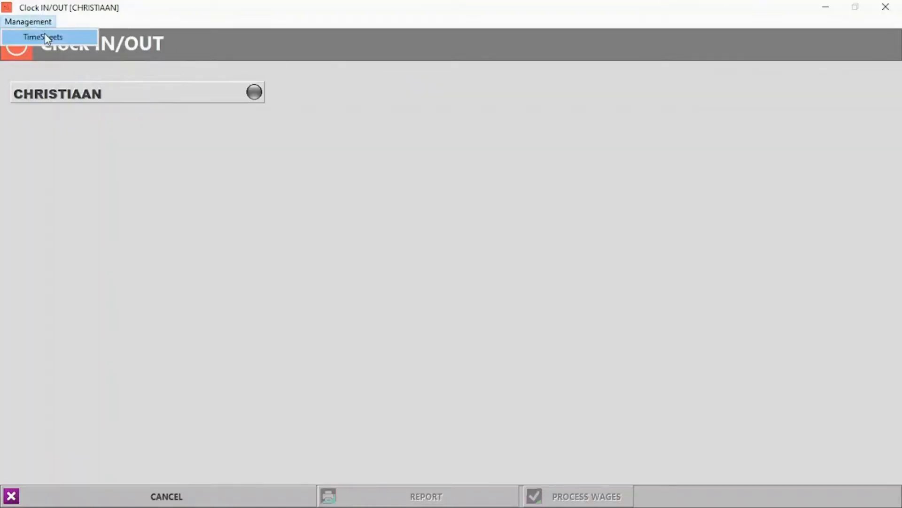
pyautogui.click(33, 36)
pyautogui.click(160, 233)
pyautogui.click(141, 258)
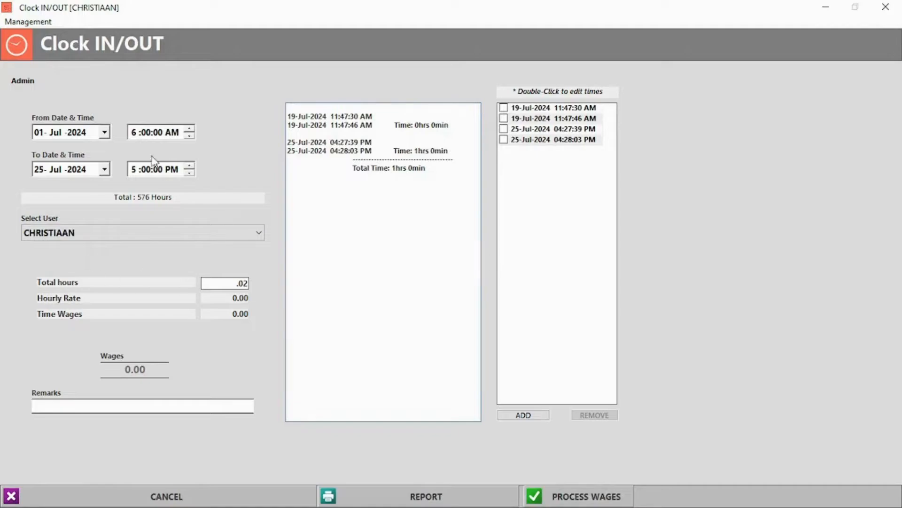
pyautogui.click(532, 417)
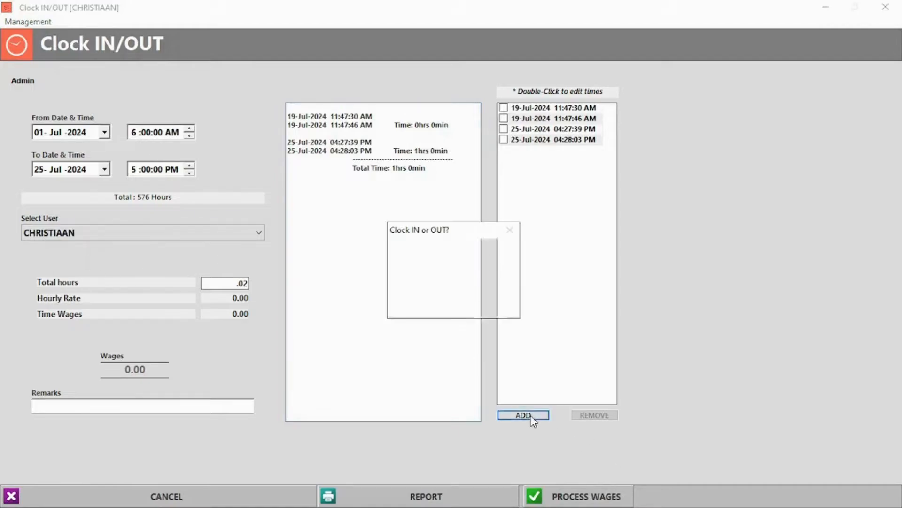
pyautogui.click(429, 305)
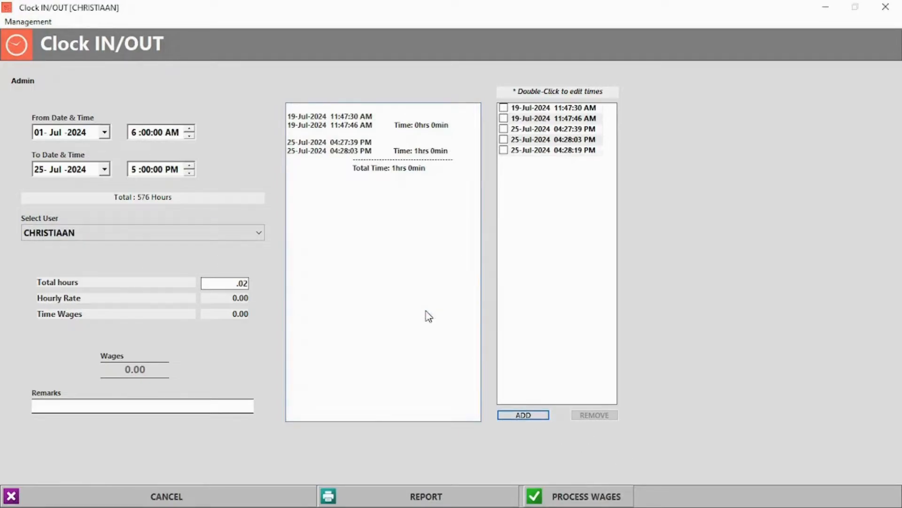
# Remove the marked latest timesheet entries for 25-Jul-2024
pyautogui.click(503, 151)
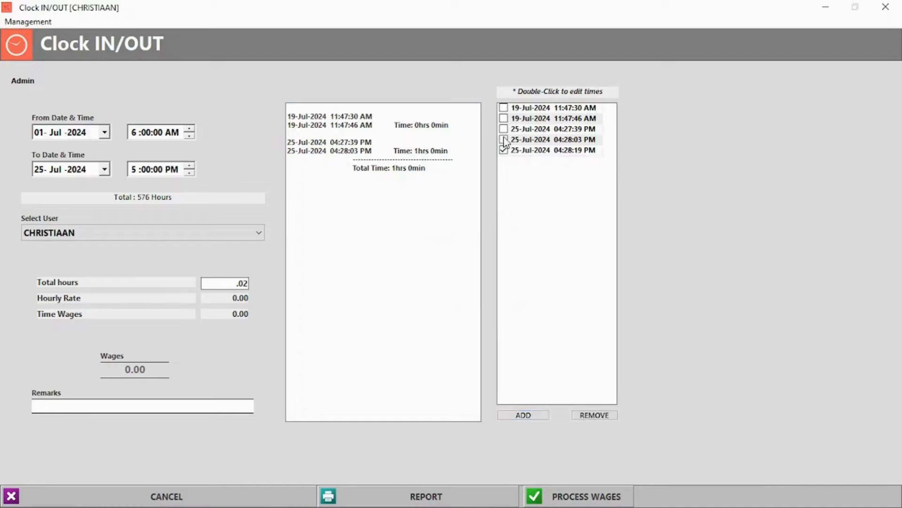
pyautogui.click(606, 415)
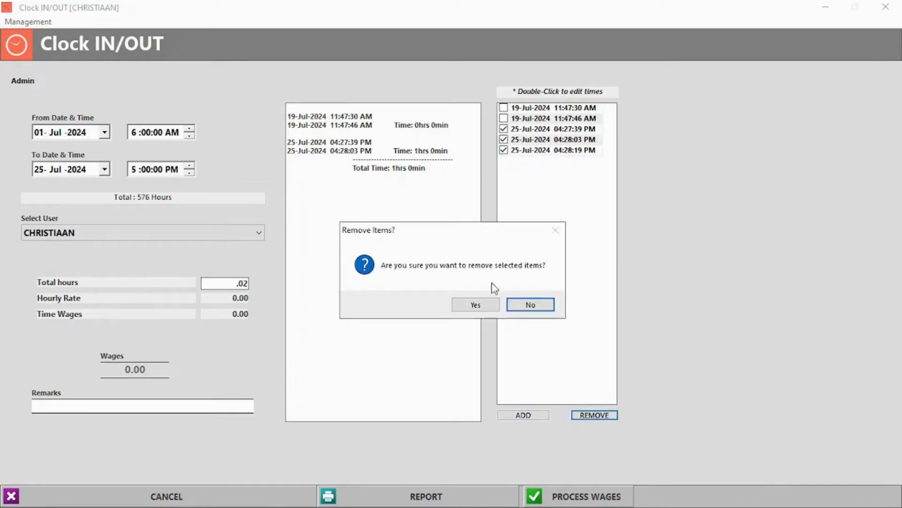
pyautogui.click(476, 305)
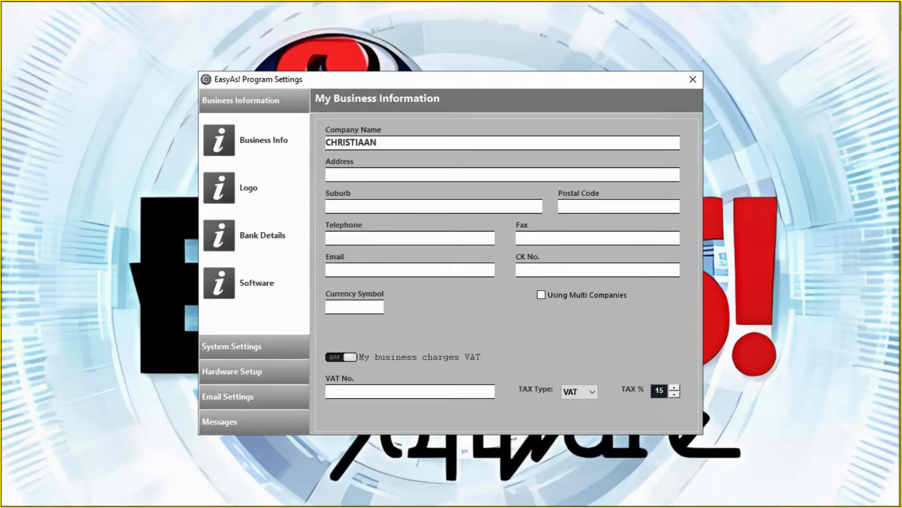
# Look through the Logo and Bank Details pages, then the Email Settings section
pyautogui.click(219, 188)
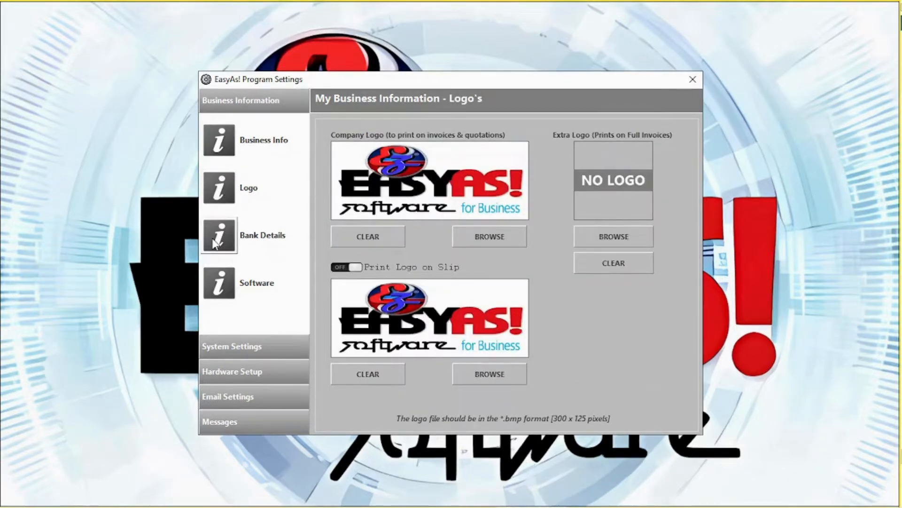
pyautogui.click(225, 233)
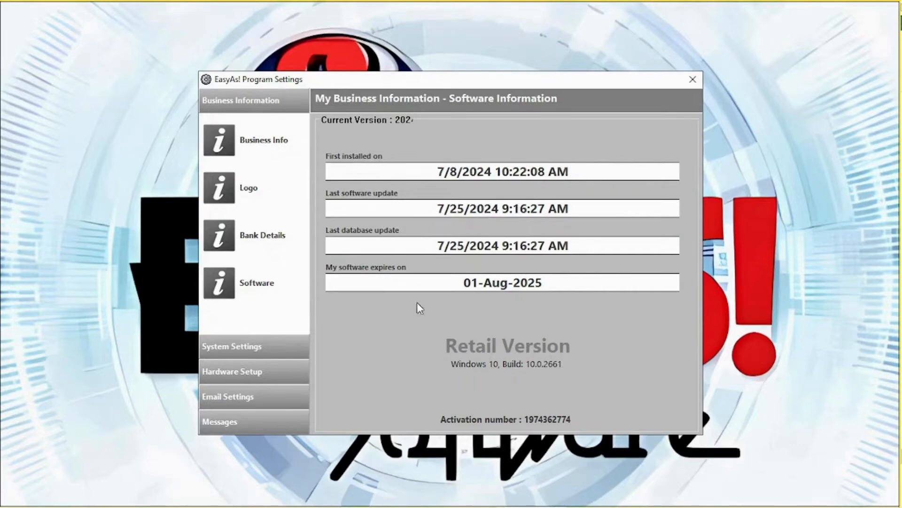
pyautogui.click(285, 399)
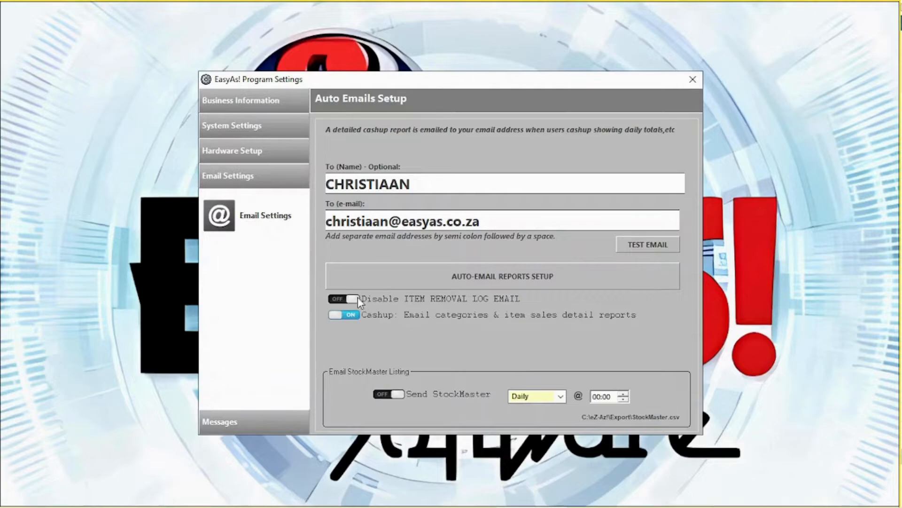
# Review the auto-email reports setup and leave it unchanged
pyautogui.click(490, 279)
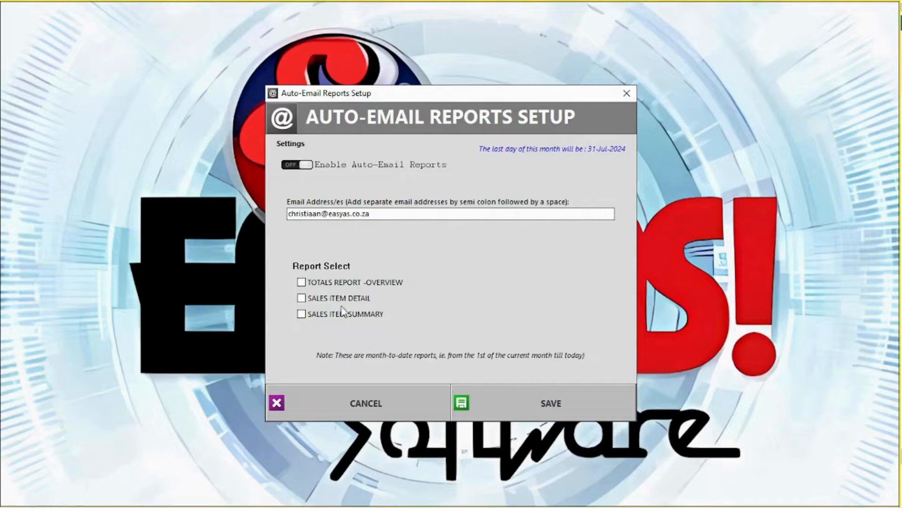
pyautogui.click(367, 400)
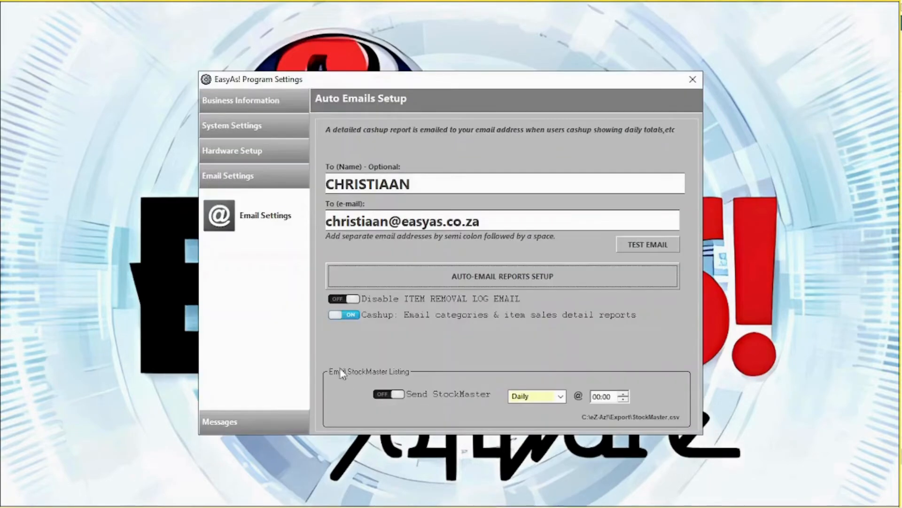
pyautogui.click(244, 423)
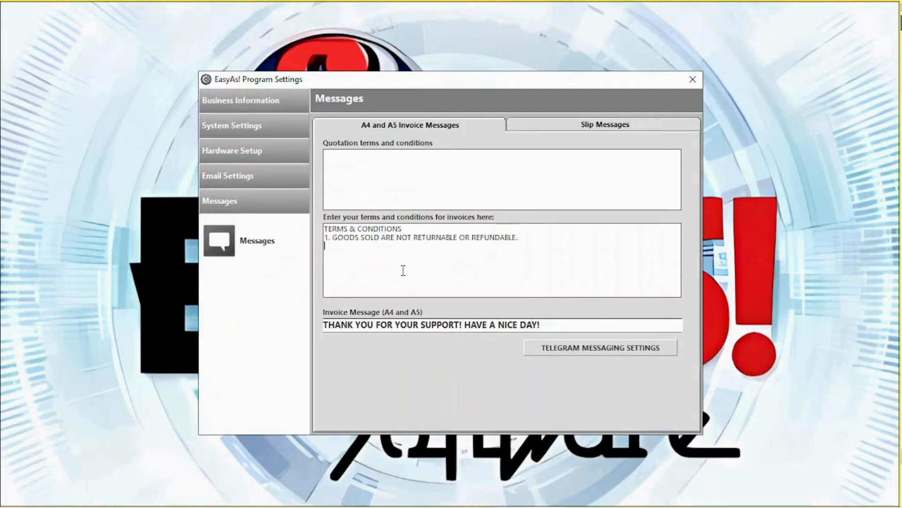
# Check the Telegram messaging options and token help, then close them answering Yes
pyautogui.click(604, 350)
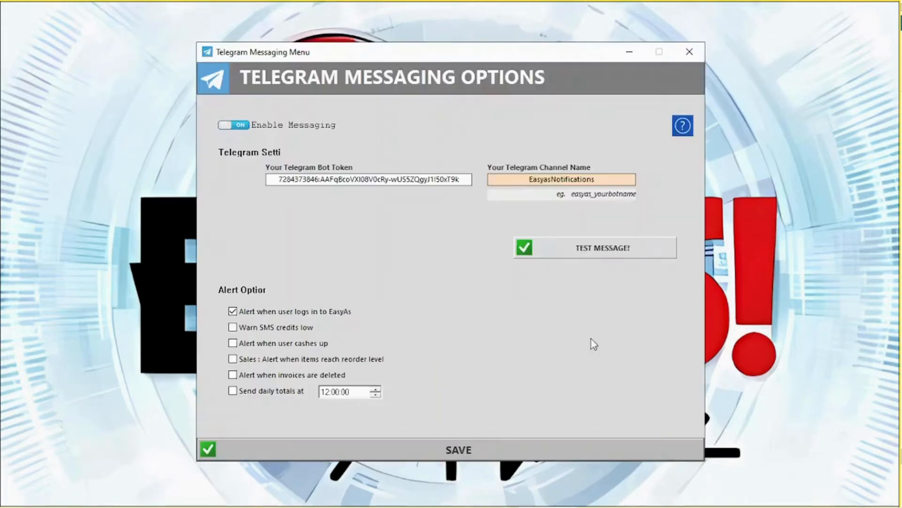
pyautogui.click(684, 127)
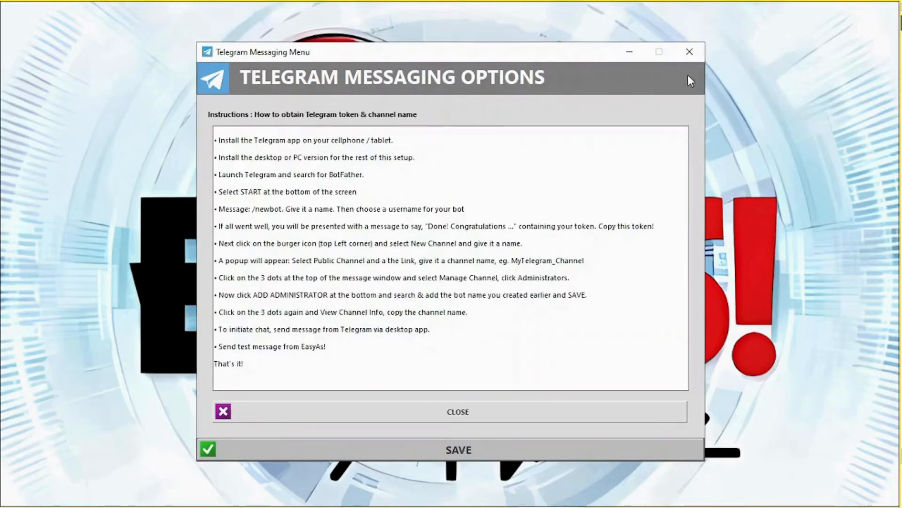
pyautogui.click(694, 58)
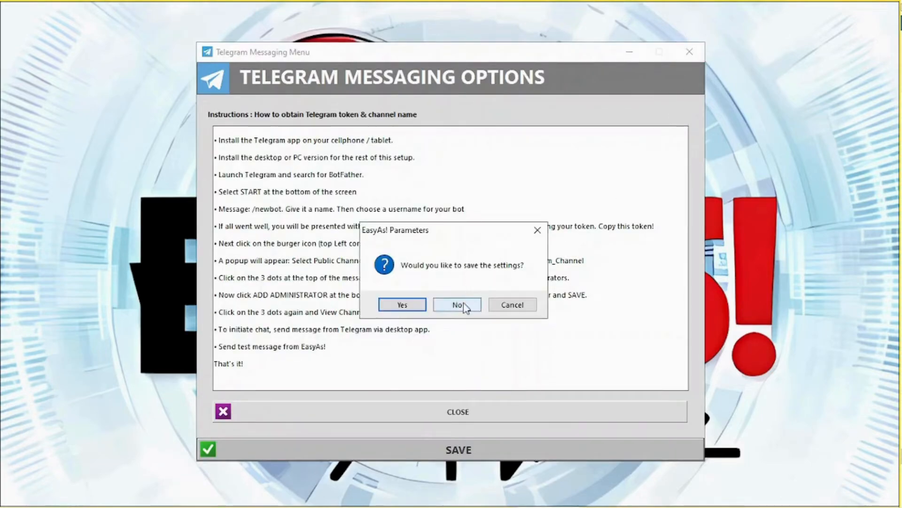
pyautogui.click(420, 309)
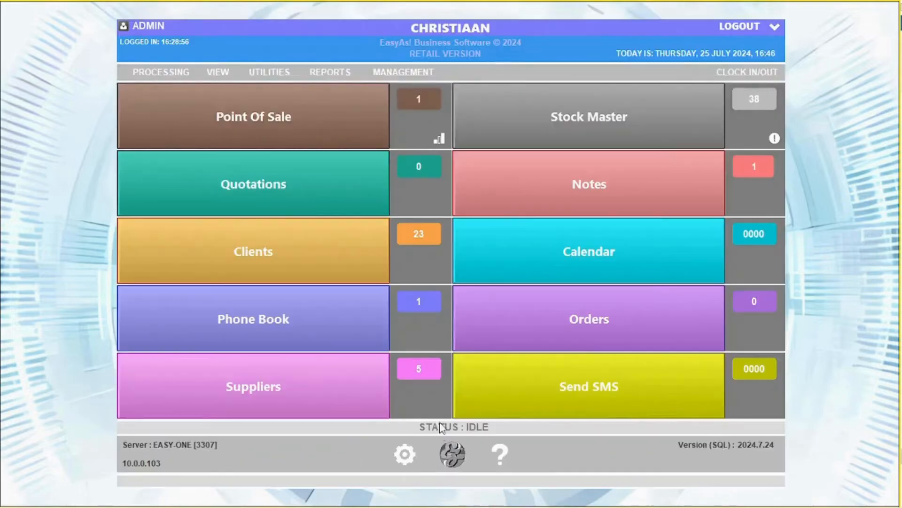
pyautogui.click(406, 463)
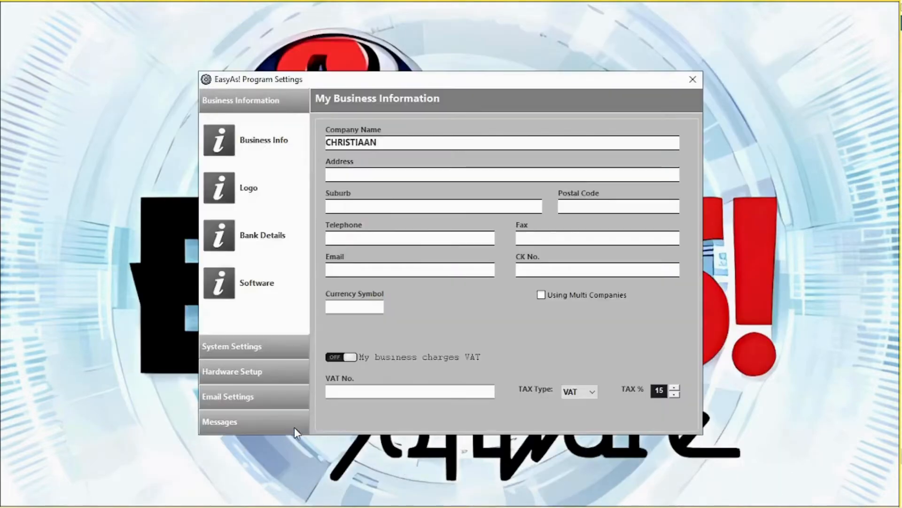
# Review the Slip Messages tab and System Settings, then open the Parameters additional settings
pyautogui.click(246, 423)
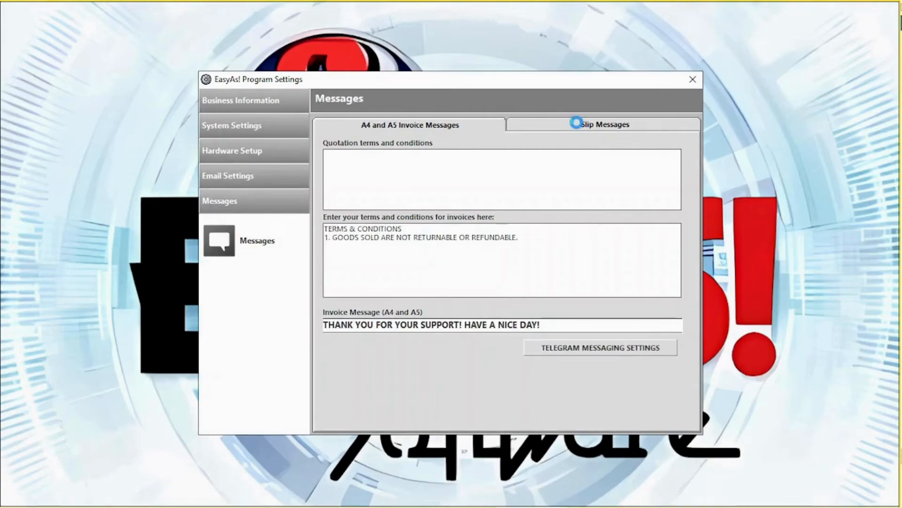
pyautogui.click(578, 125)
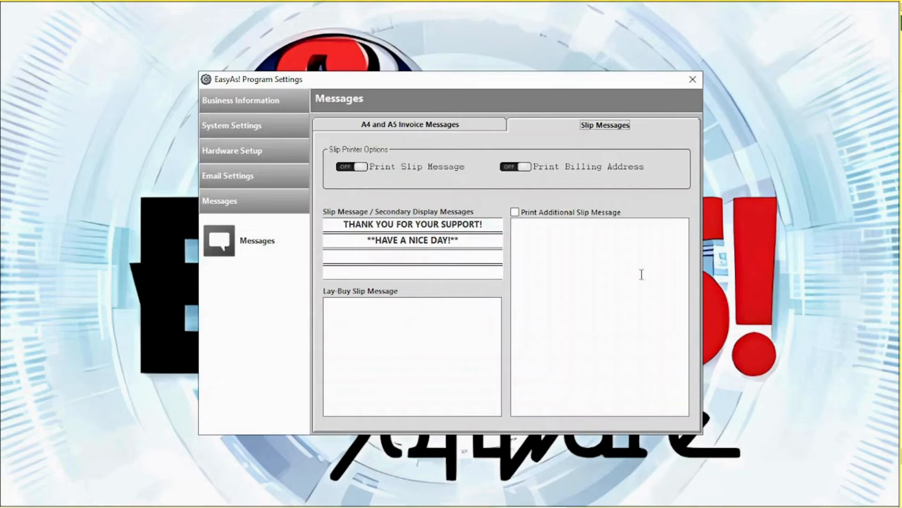
pyautogui.click(279, 131)
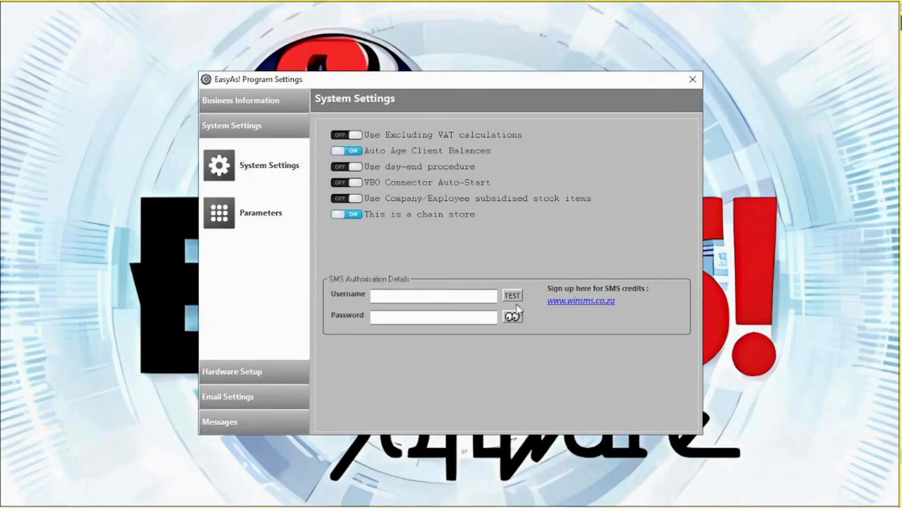
pyautogui.click(214, 212)
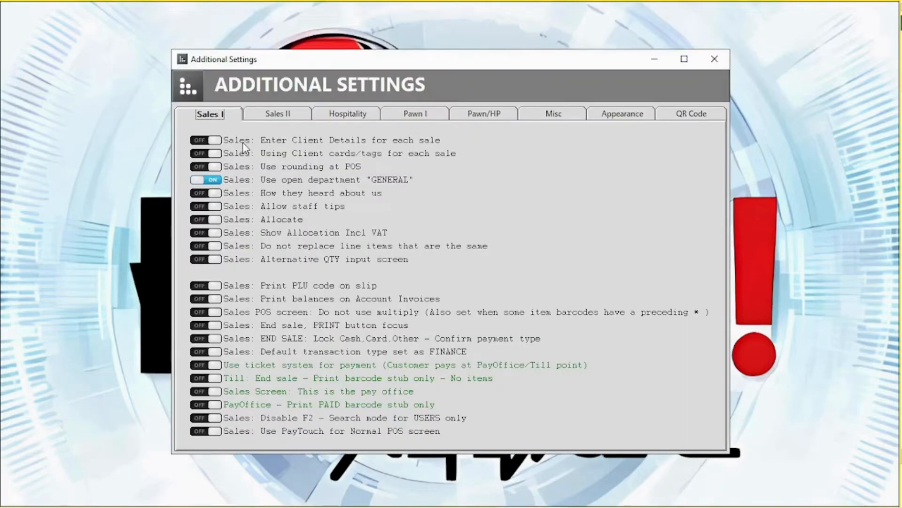
# Look through the Sales II, Hospitality, Misc and Appearance settings pages
pyautogui.click(285, 117)
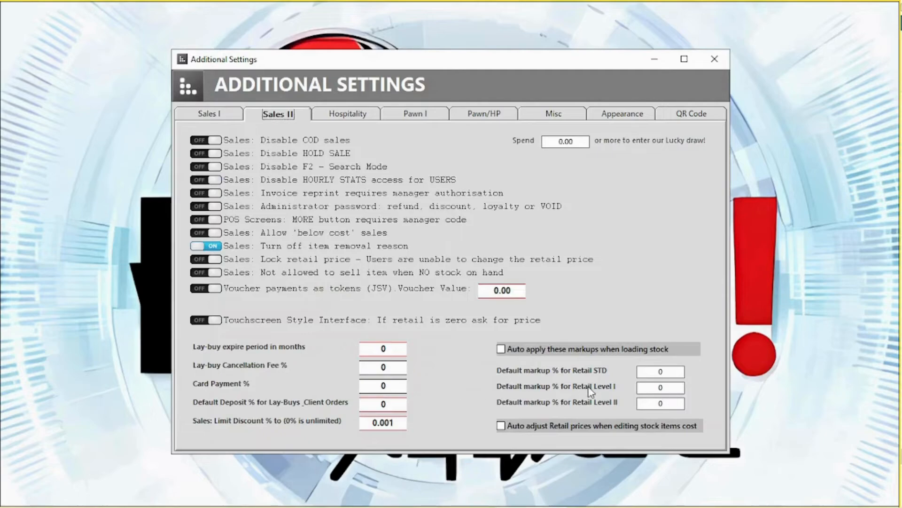
pyautogui.click(362, 119)
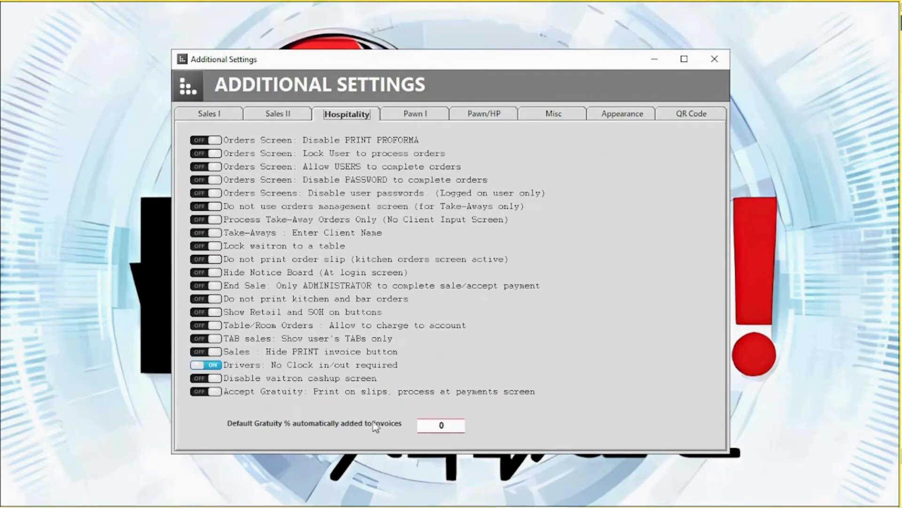
pyautogui.click(549, 121)
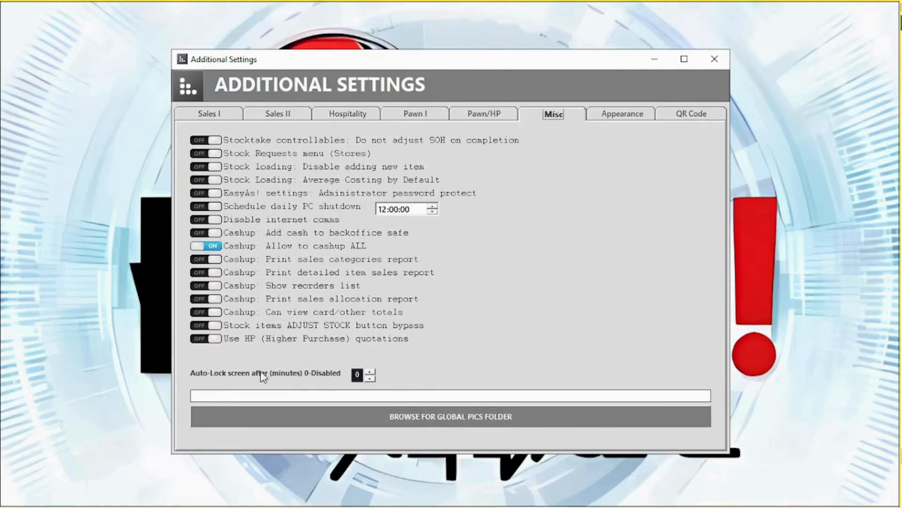
pyautogui.click(625, 116)
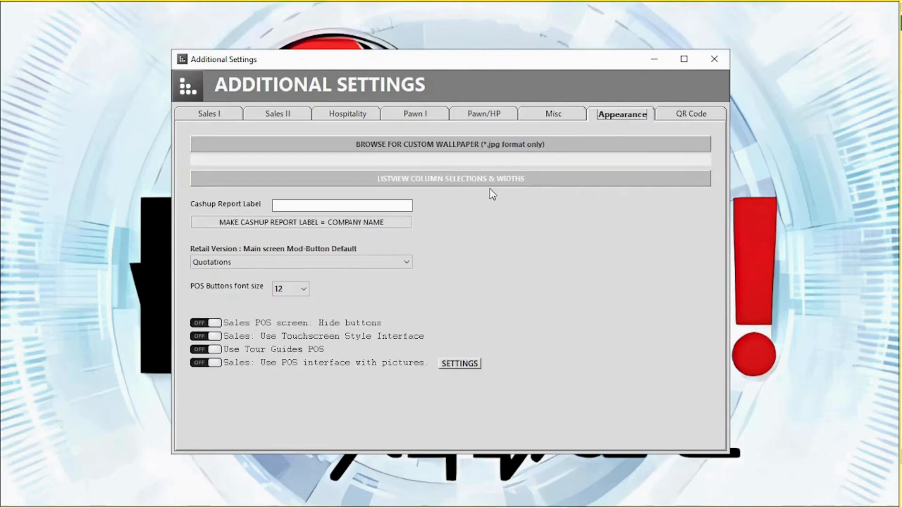
# Keep Quotations as the main-screen default module and save the additional settings on closing
pyautogui.click(366, 180)
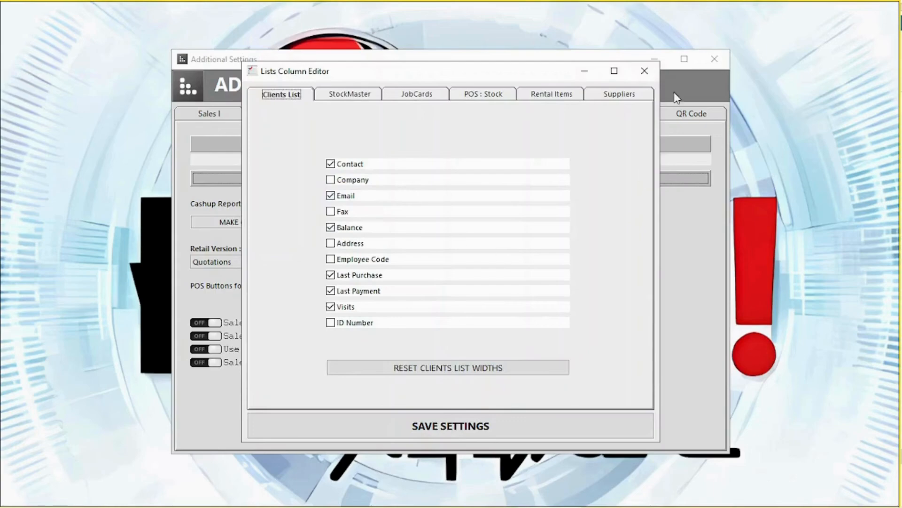
pyautogui.click(645, 71)
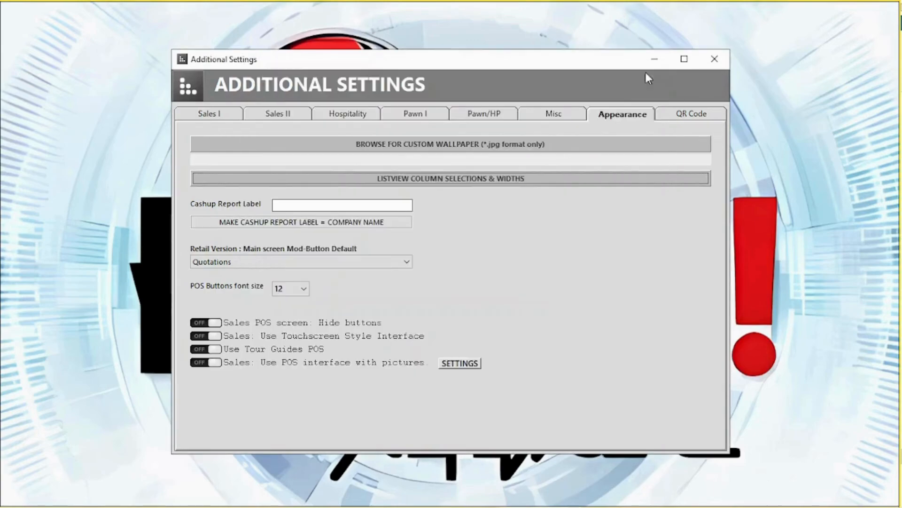
pyautogui.click(242, 261)
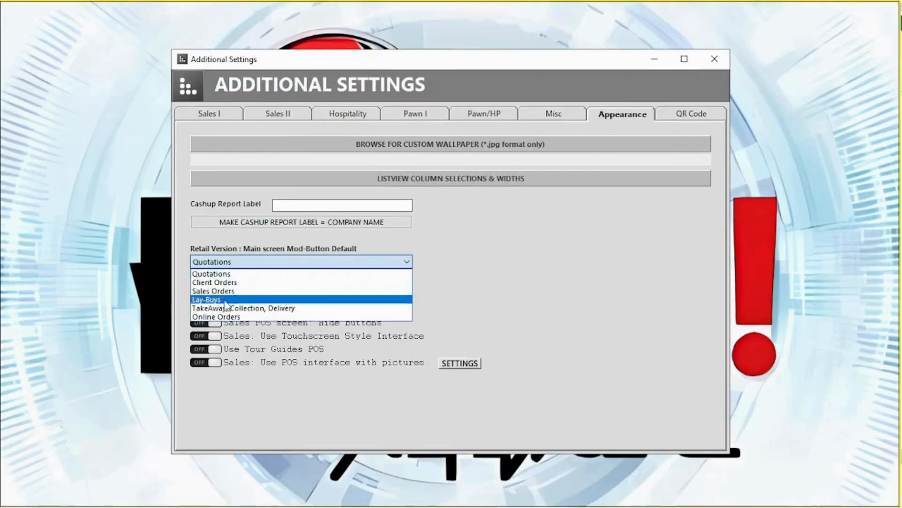
pyautogui.click(246, 261)
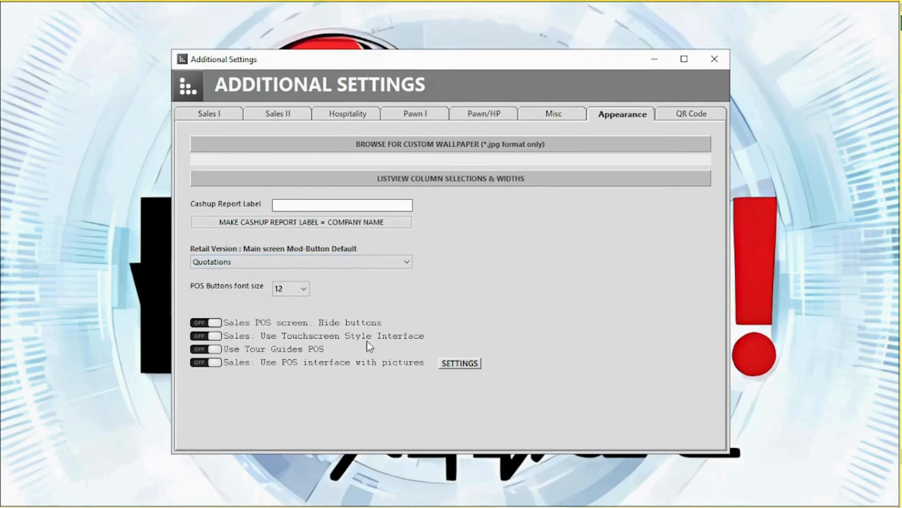
pyautogui.click(721, 65)
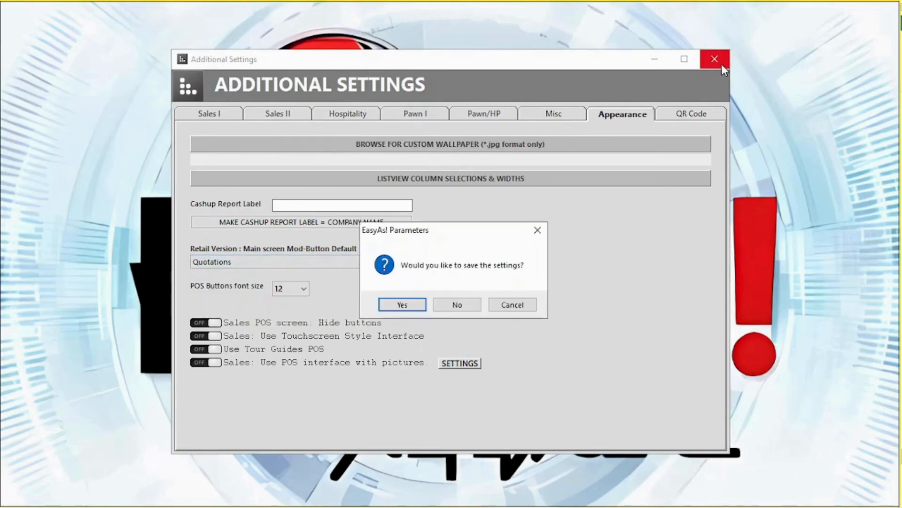
pyautogui.click(403, 305)
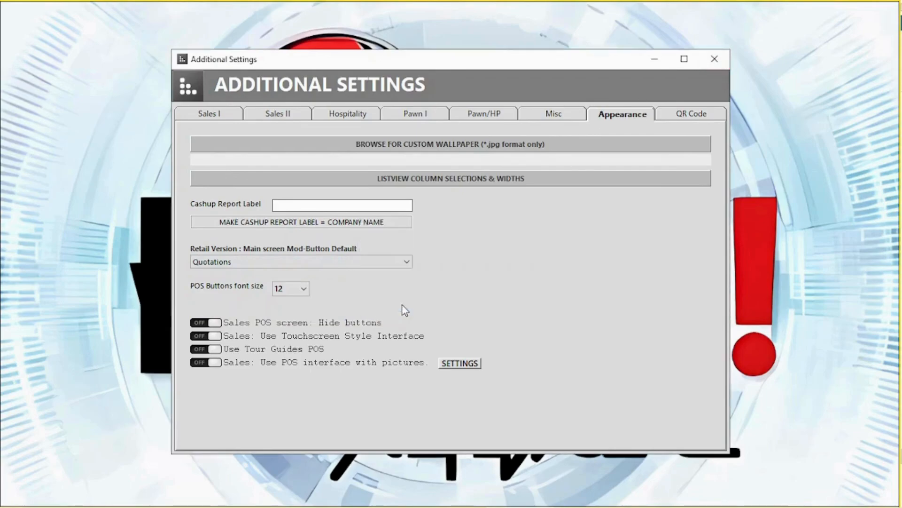